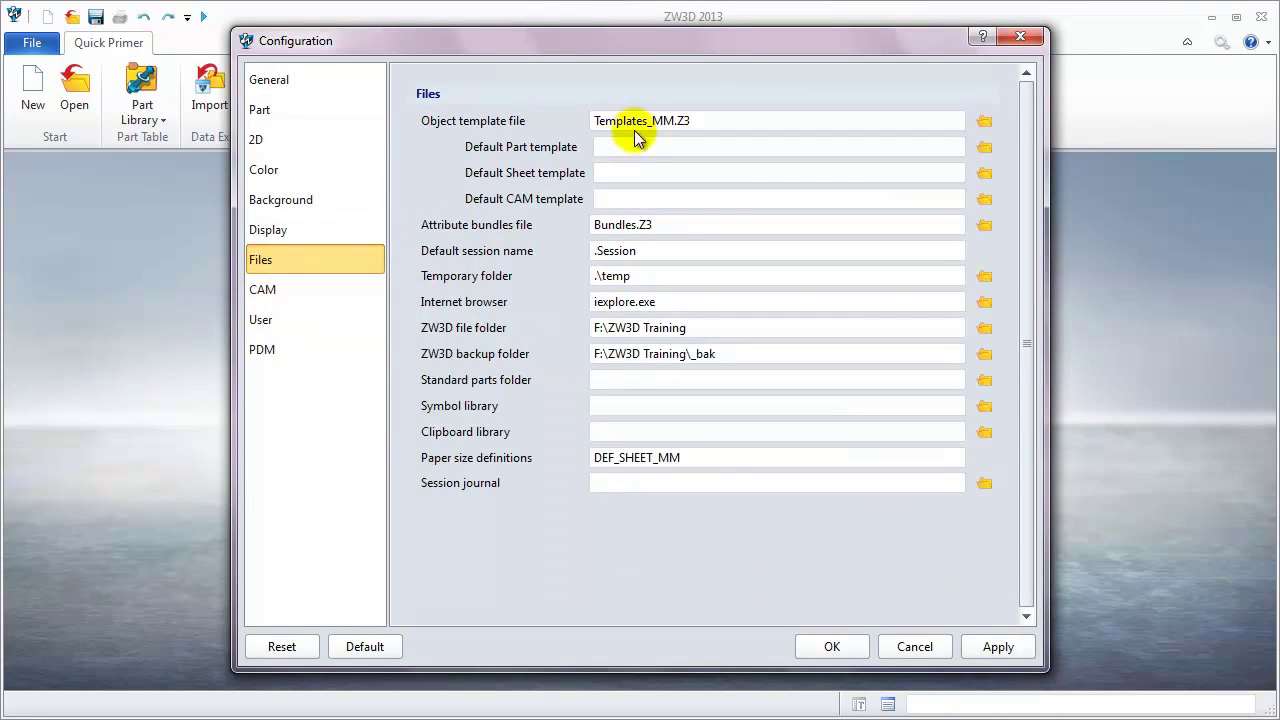
Accept the file configuration with Templates_MM.Z3 as the object template file and decline the restart
drag(617, 120, 746, 118)
click(746, 118)
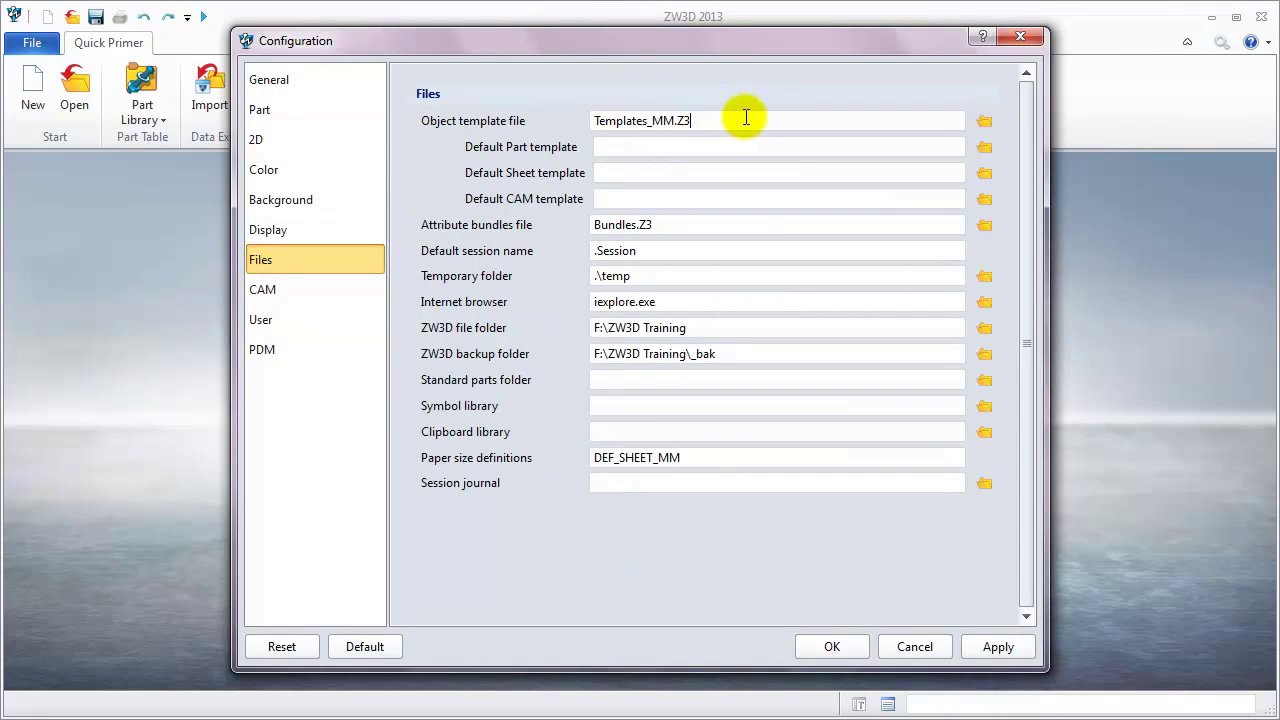
click(830, 648)
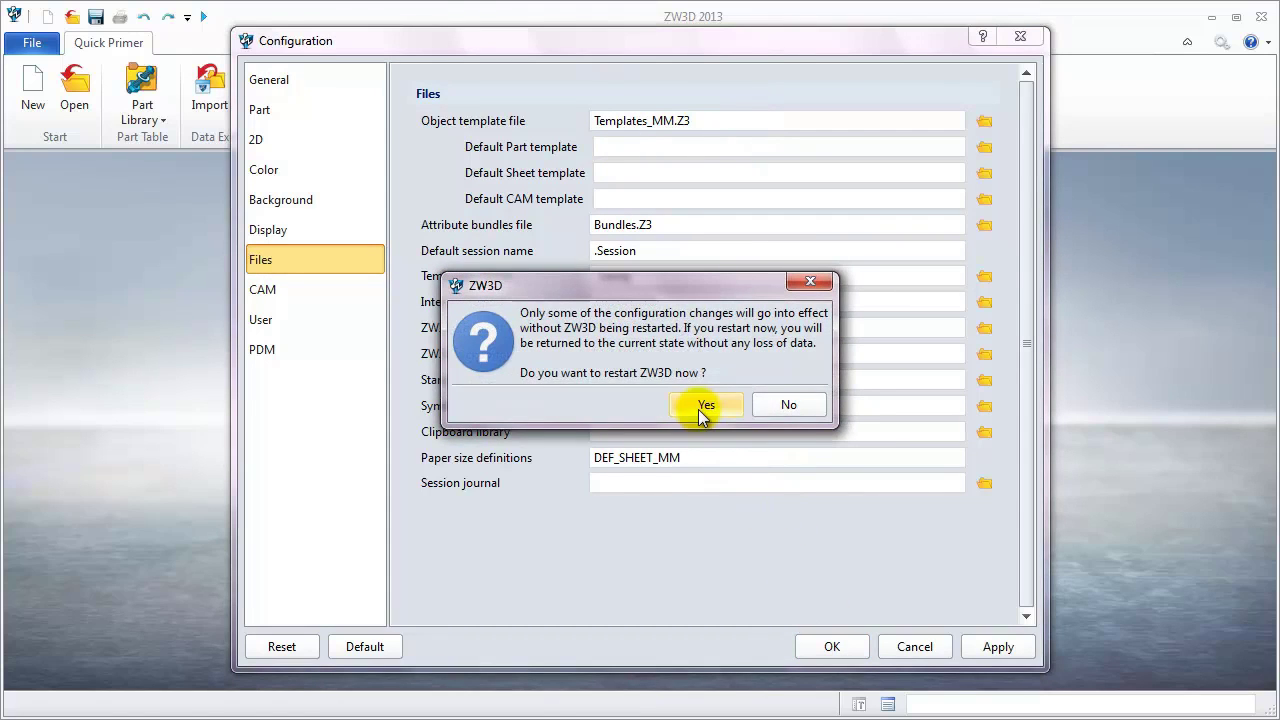
click(787, 404)
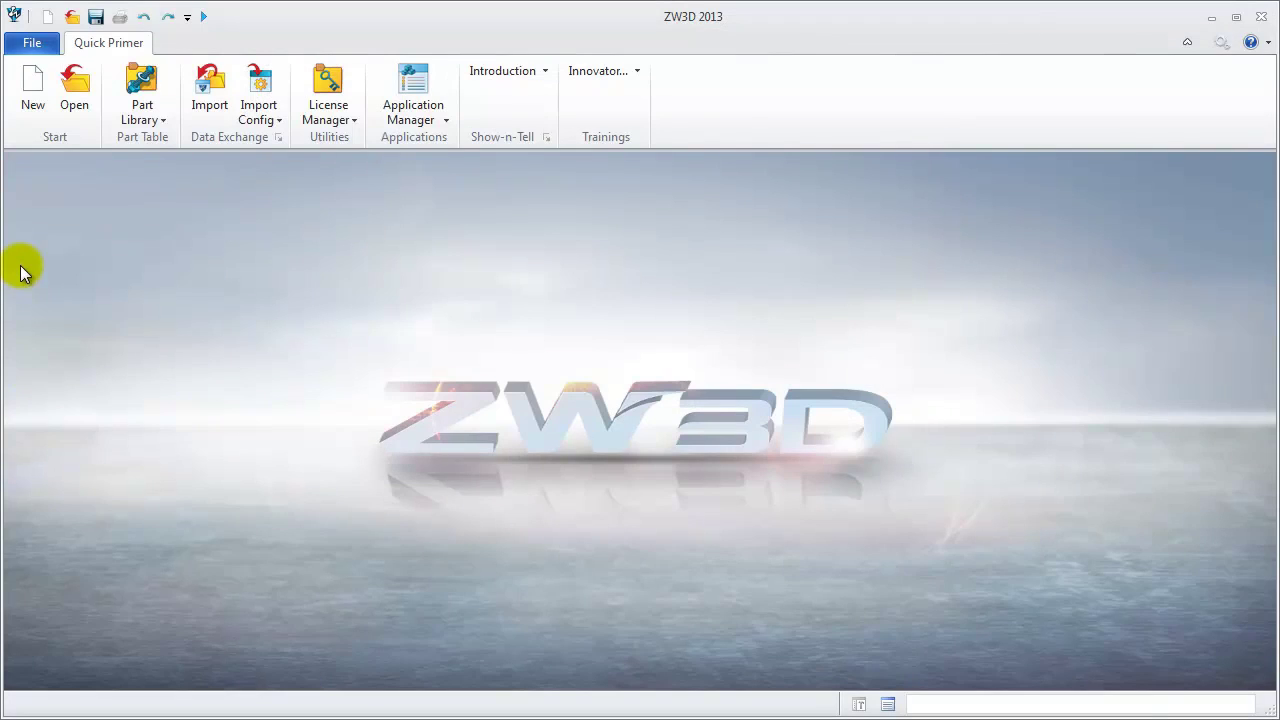
Open the object template file and create a new drawing sheet named A3_H(ZWSOFT) from the default template
click(28, 46)
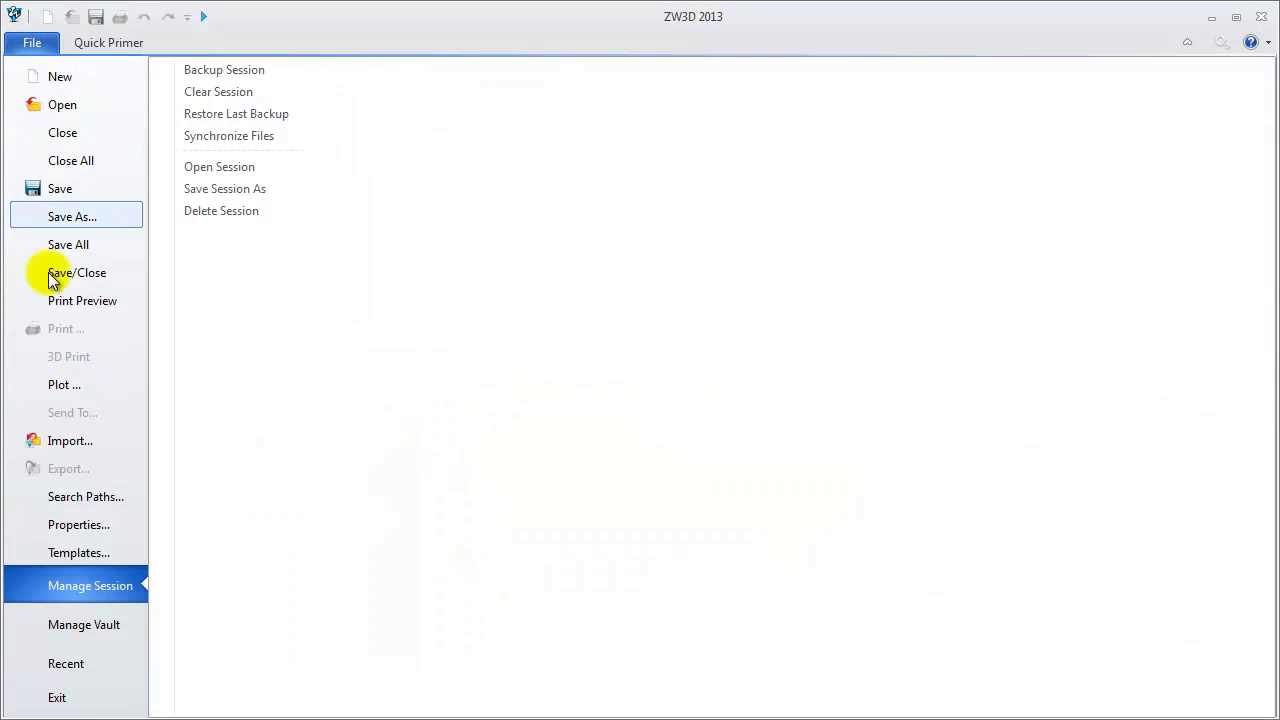
click(81, 556)
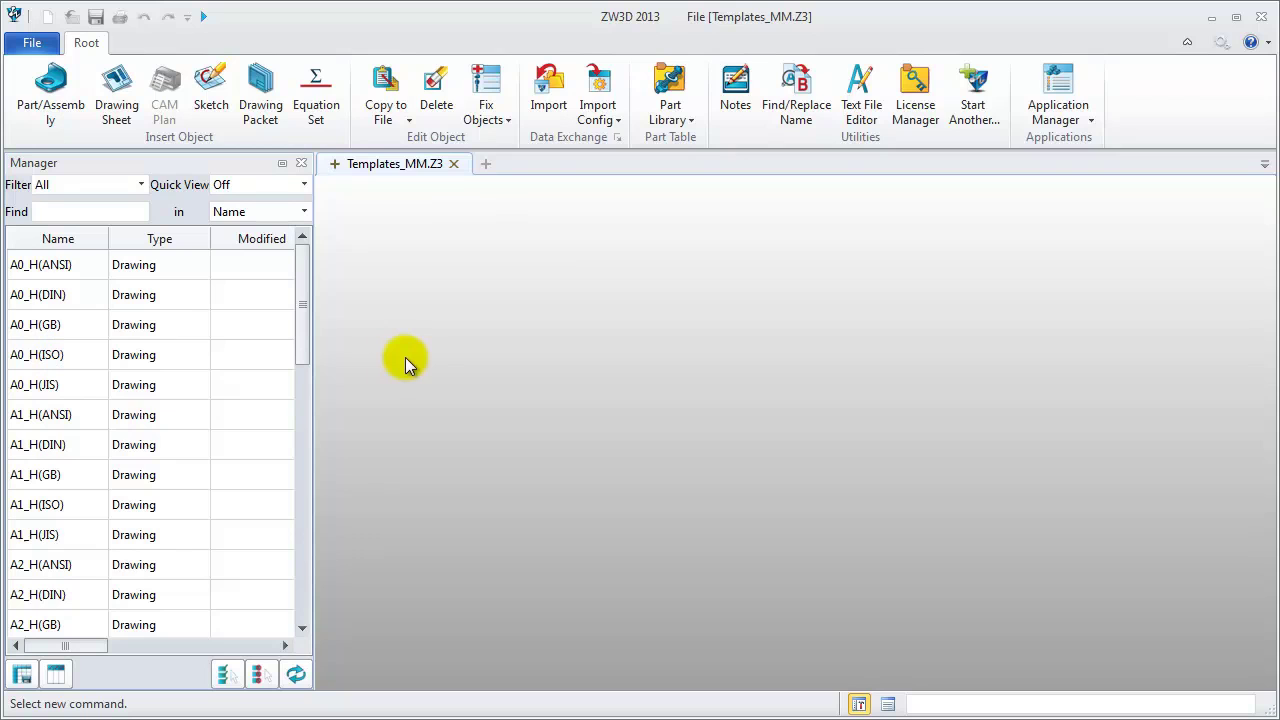
click(335, 164)
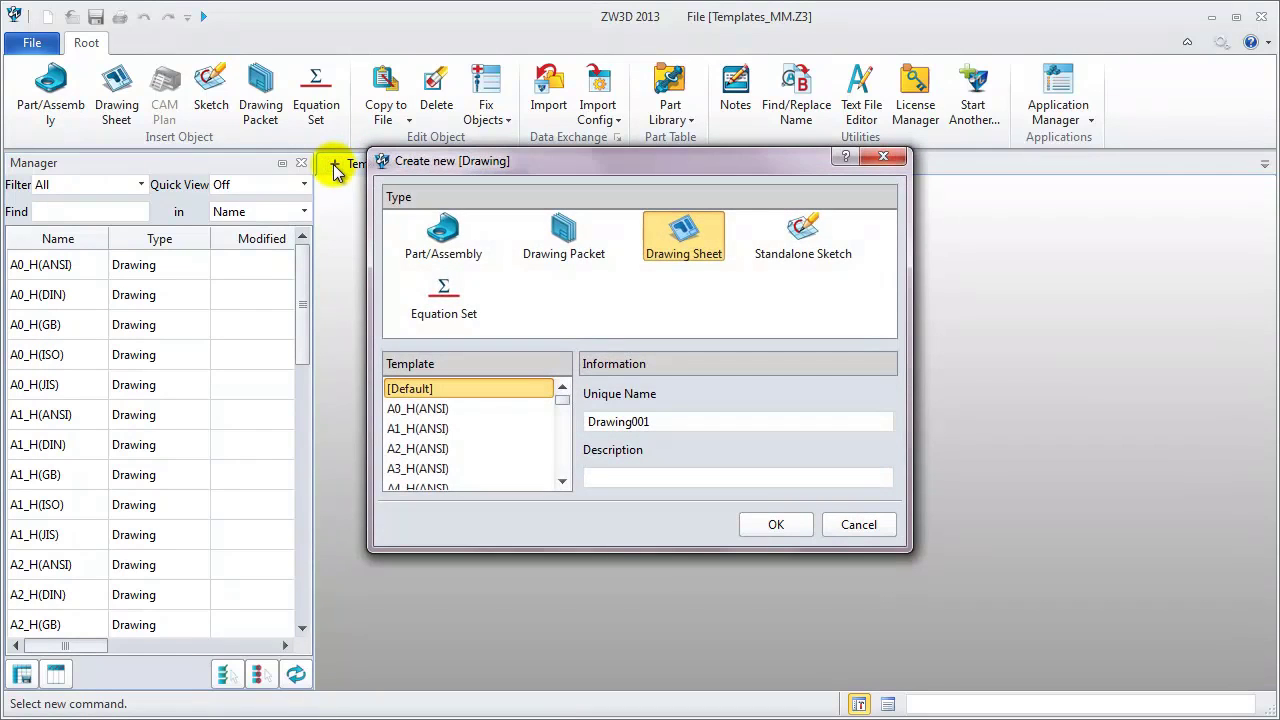
double_click(680, 422)
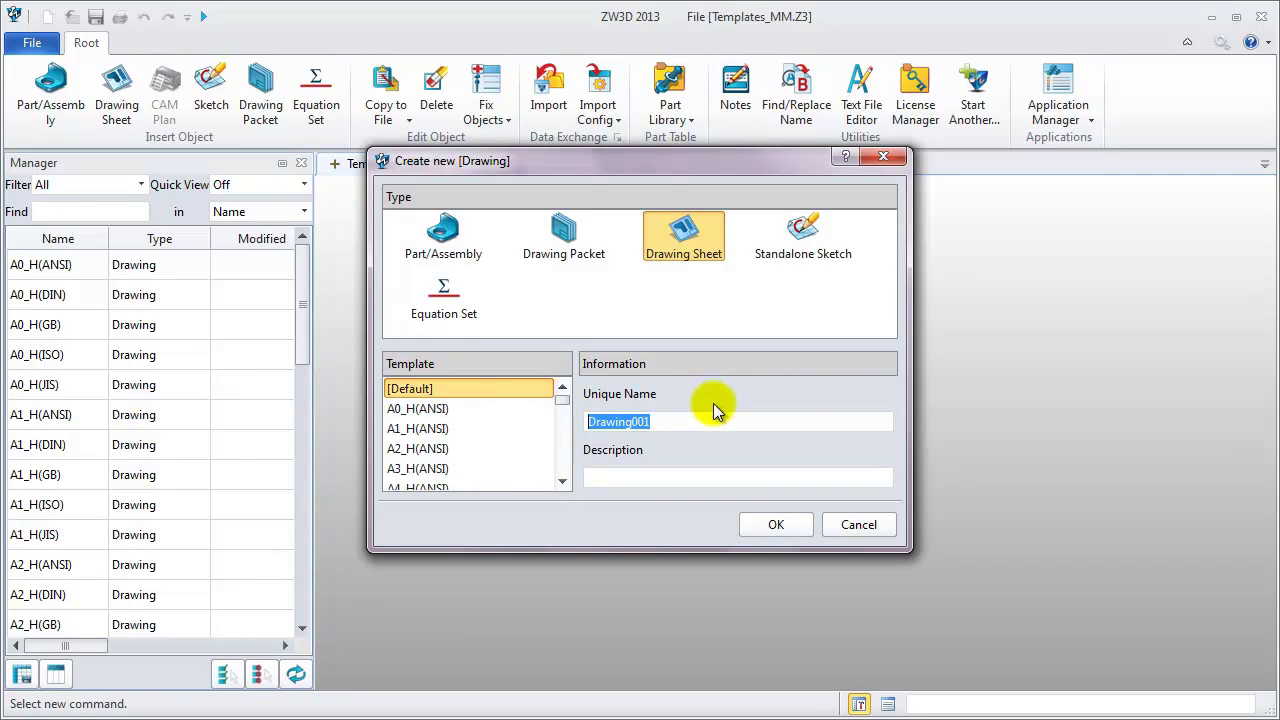
text(A3)
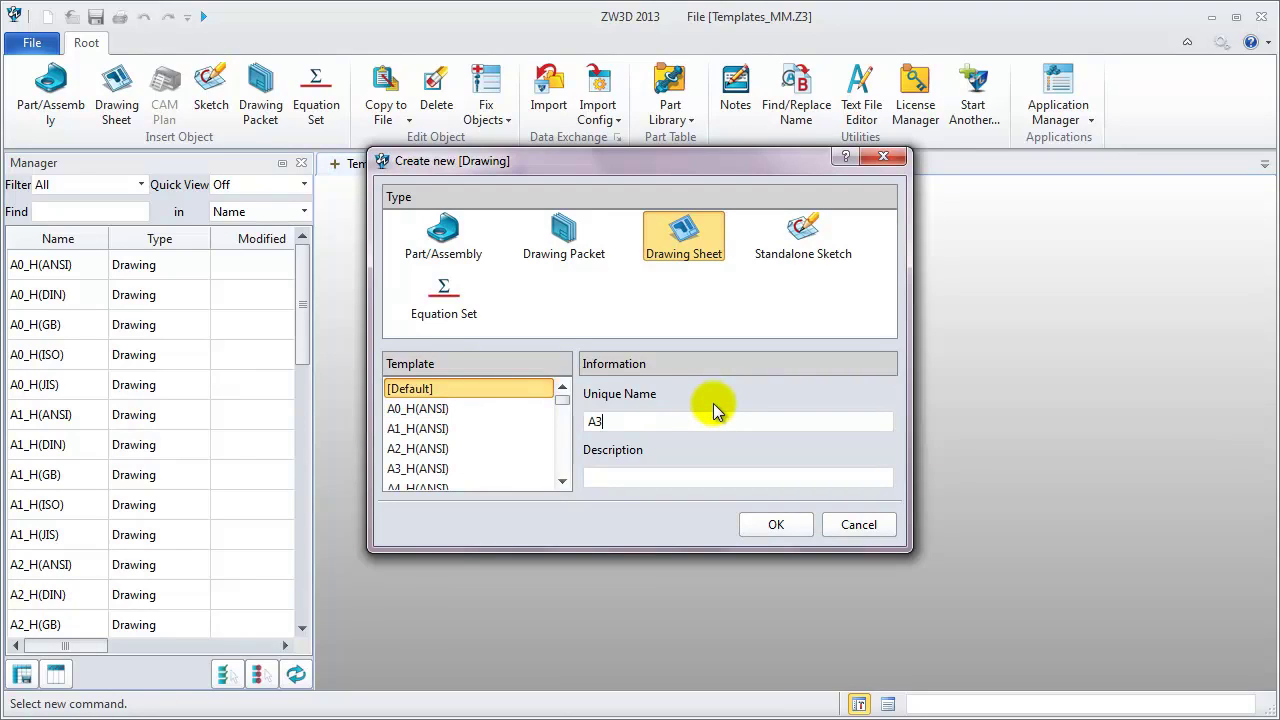
text(_H(ZWSOFT))
key(Return)
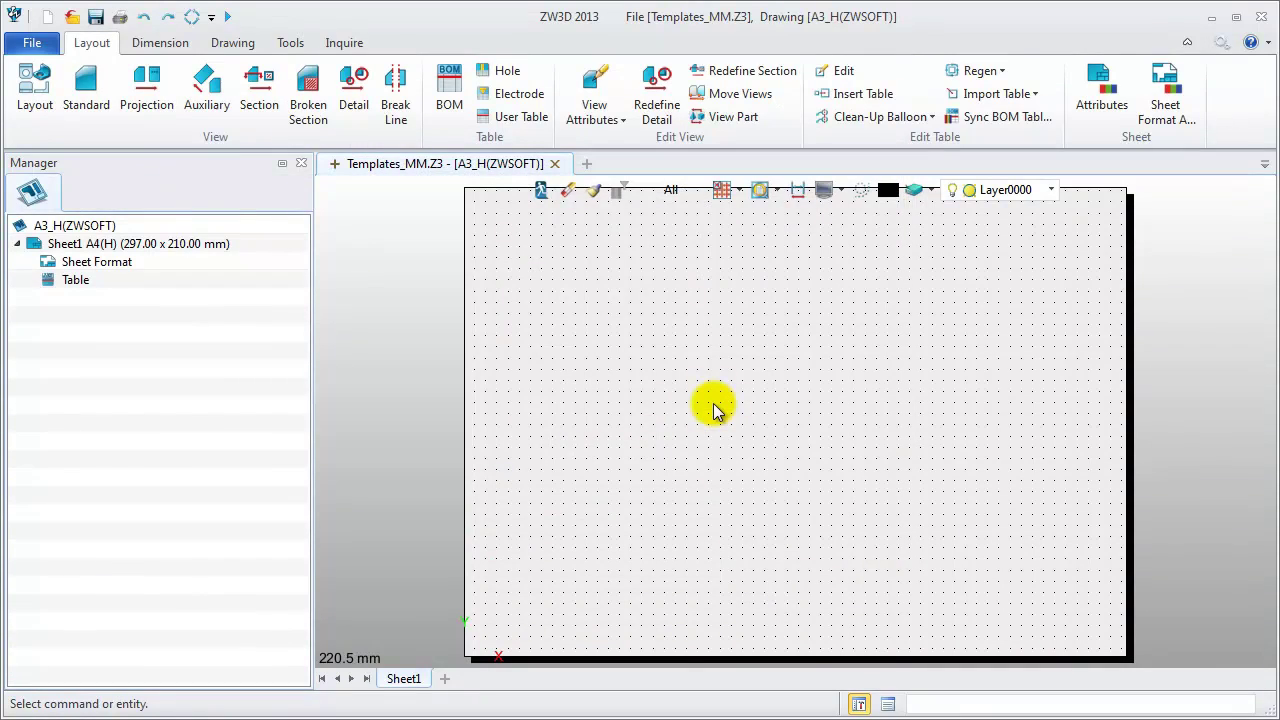
Open the sheet format attributes and preview the standard templates A4_V(ANSI) and E_H(ANSI)
right_click(112, 264)
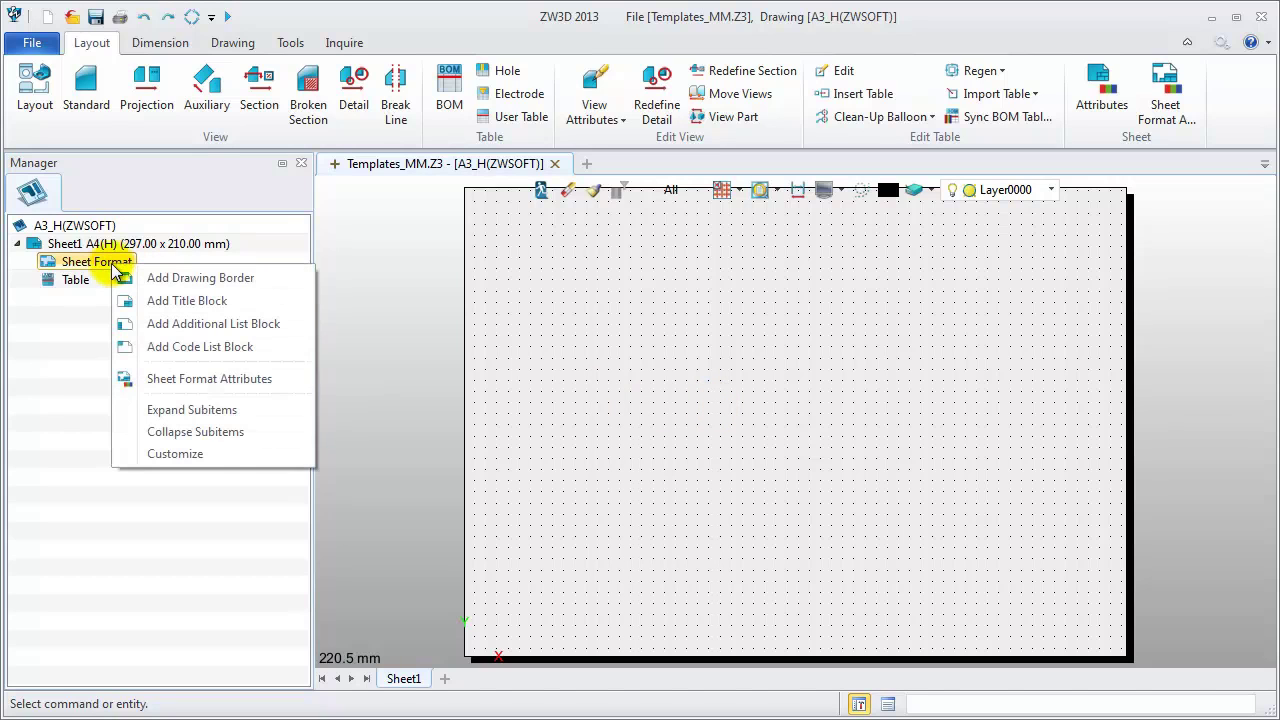
click(160, 380)
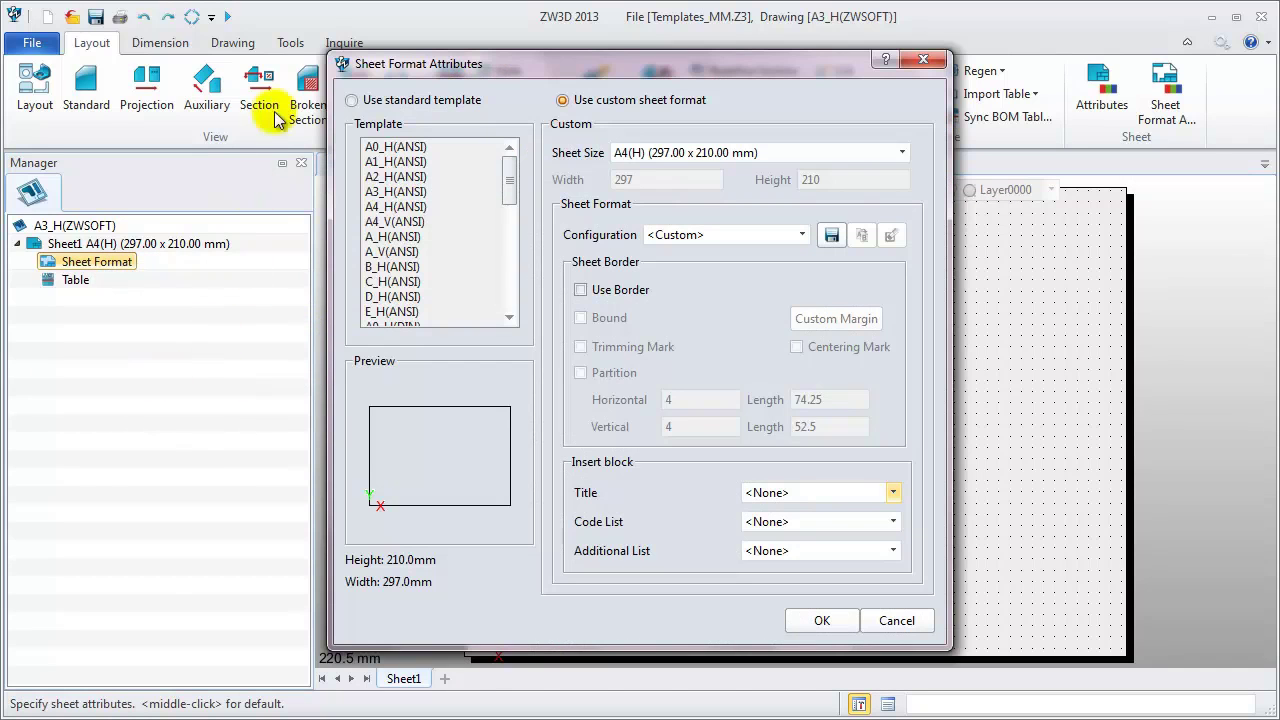
click(352, 101)
click(395, 221)
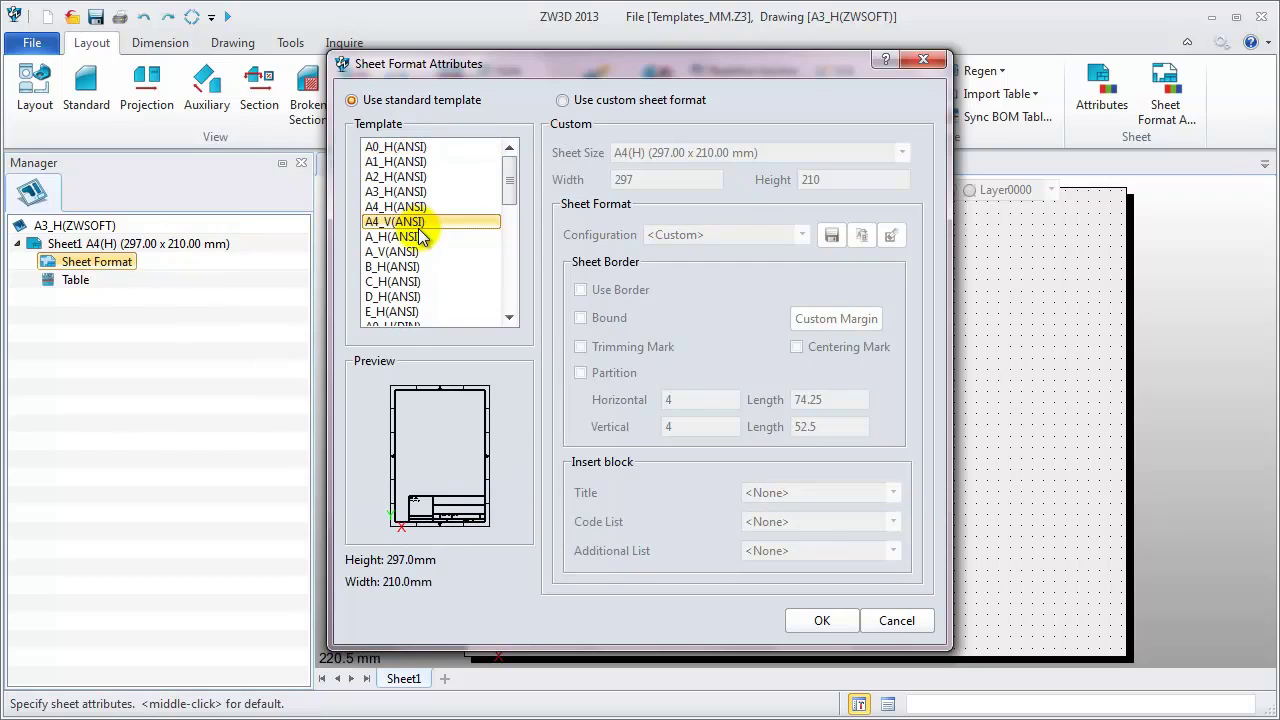
click(407, 312)
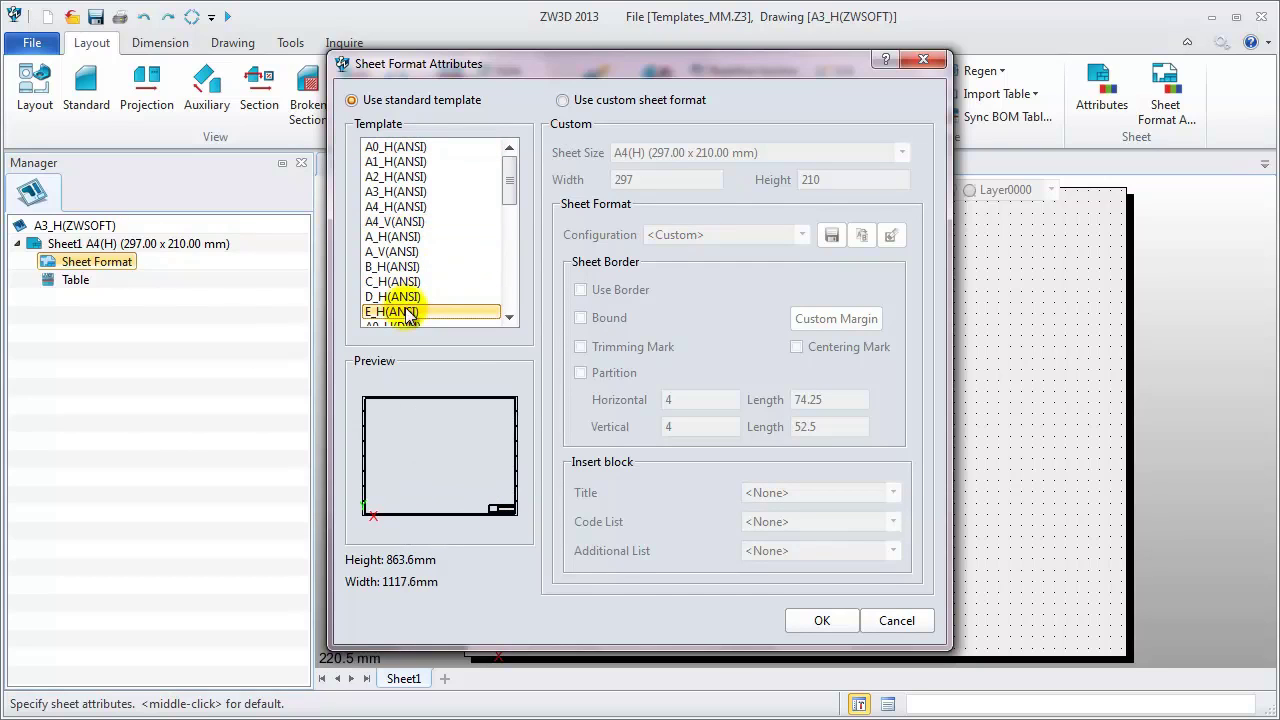
Use a custom sheet format with sheet size A3(H) (420.00 x 297.00 mm) and the <Custom> configuration
click(563, 101)
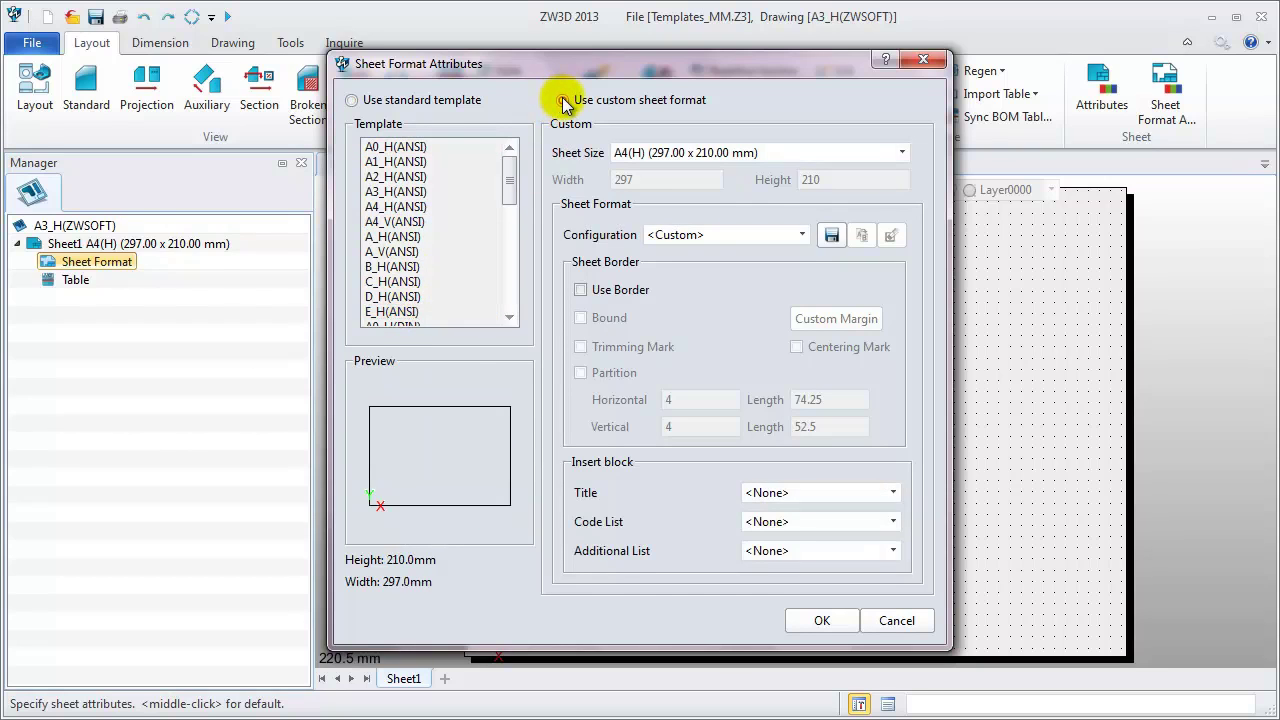
click(902, 154)
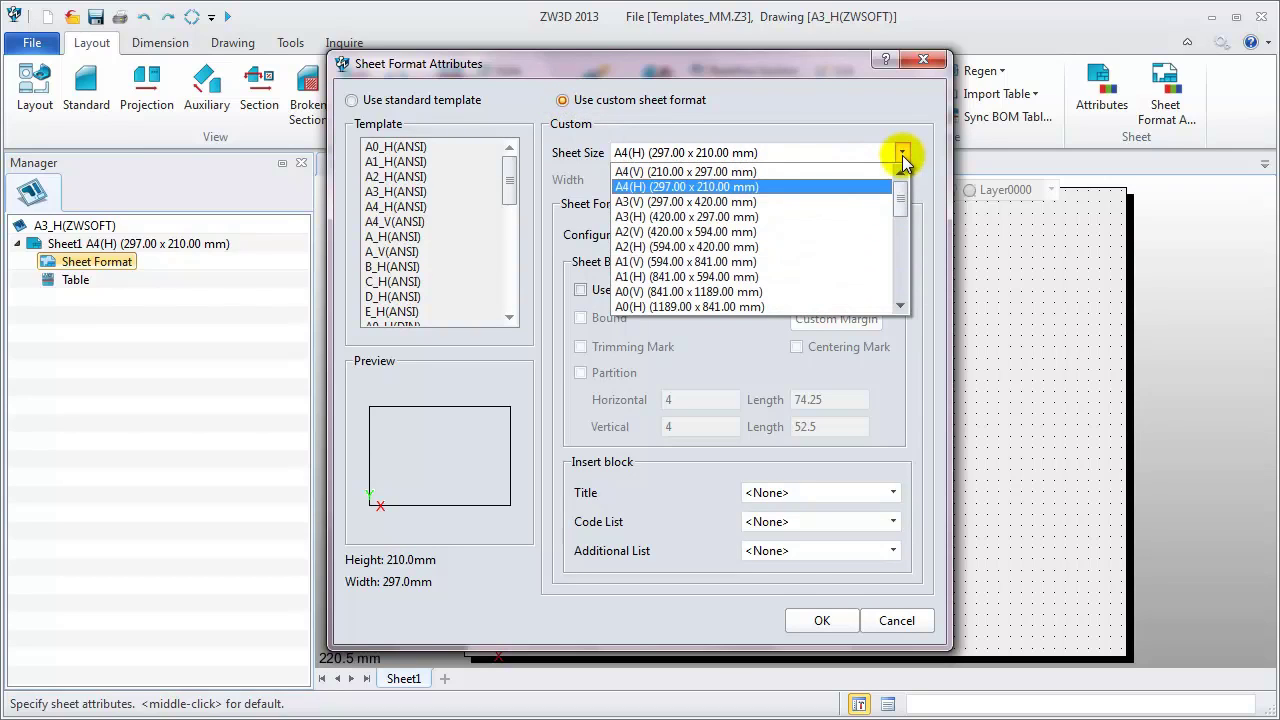
click(866, 216)
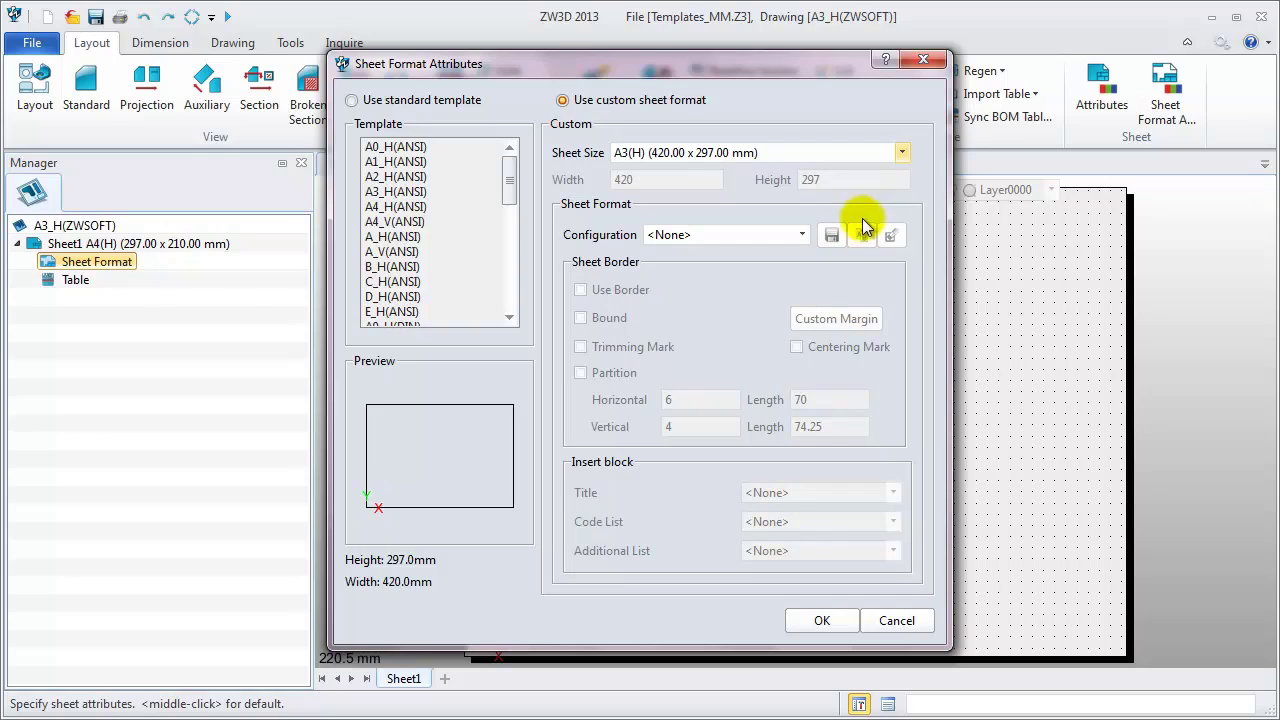
click(802, 235)
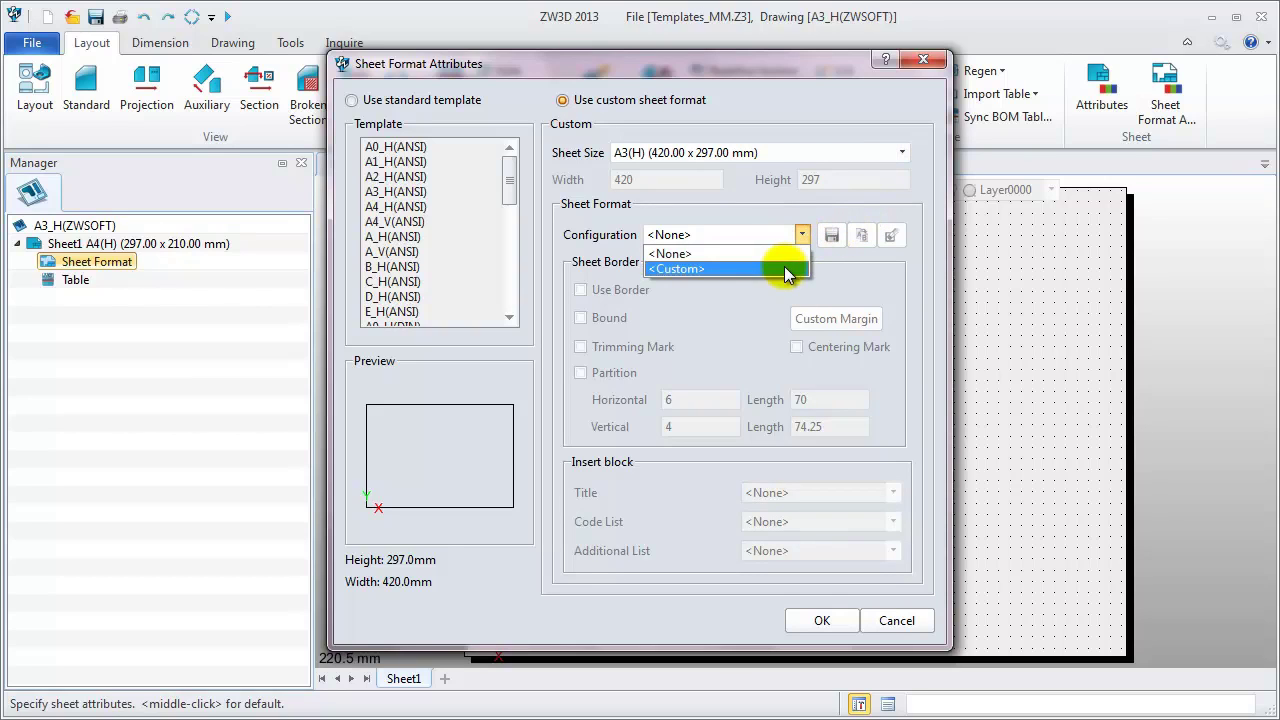
click(786, 270)
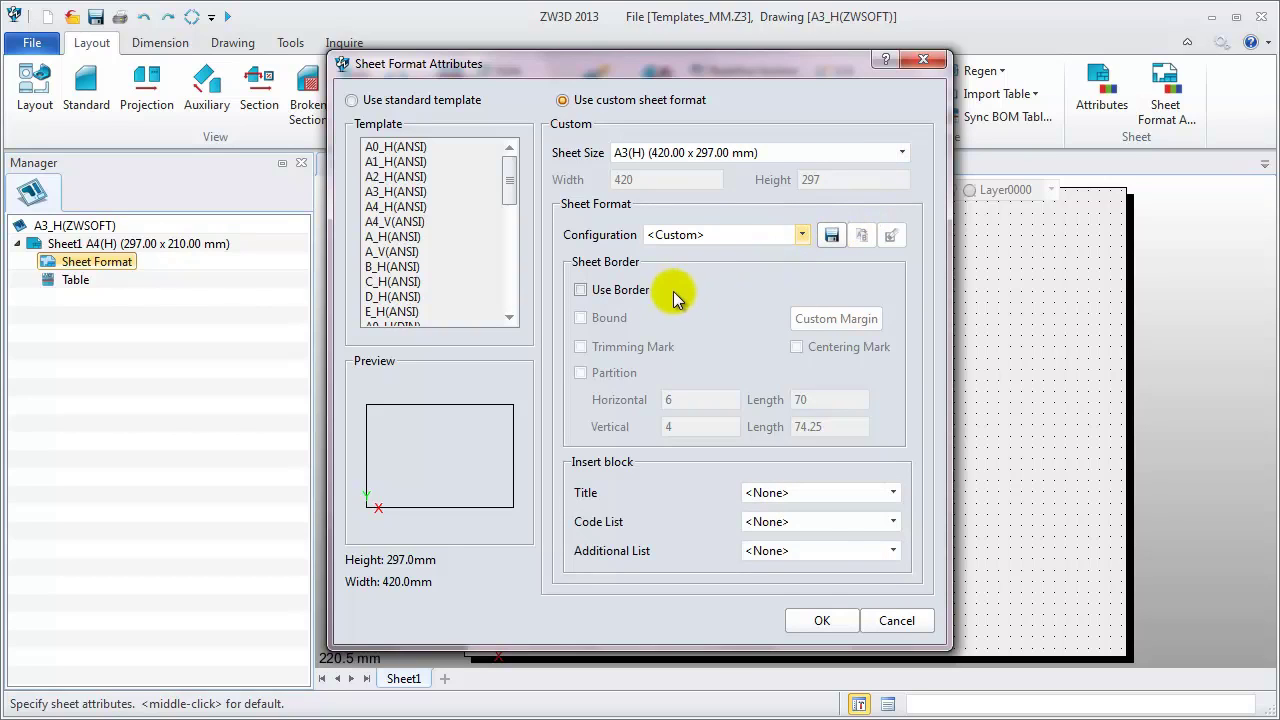
Enable the sheet border with the bound, trimming mark, partition and centering mark options
click(640, 292)
click(584, 318)
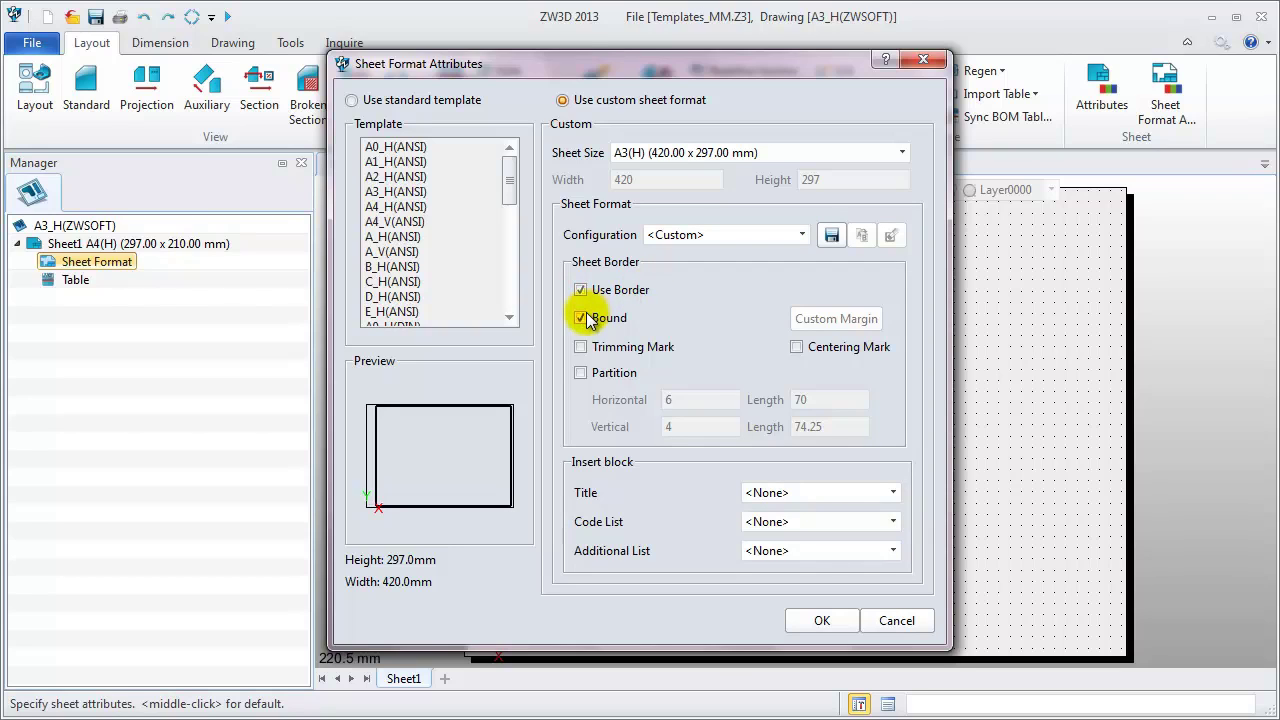
click(581, 372)
click(797, 347)
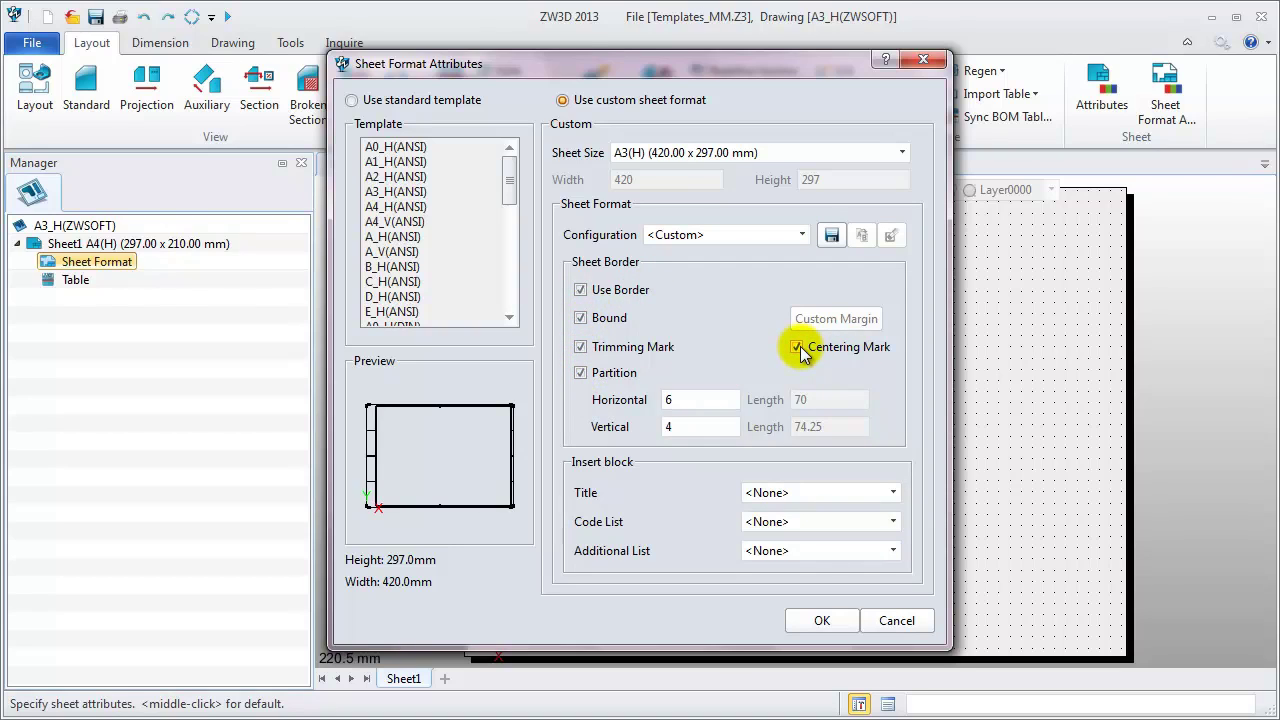
Insert Title block(ANSI_mm) as the title, apply the sheet format and inspect the title block on the sheet
click(822, 492)
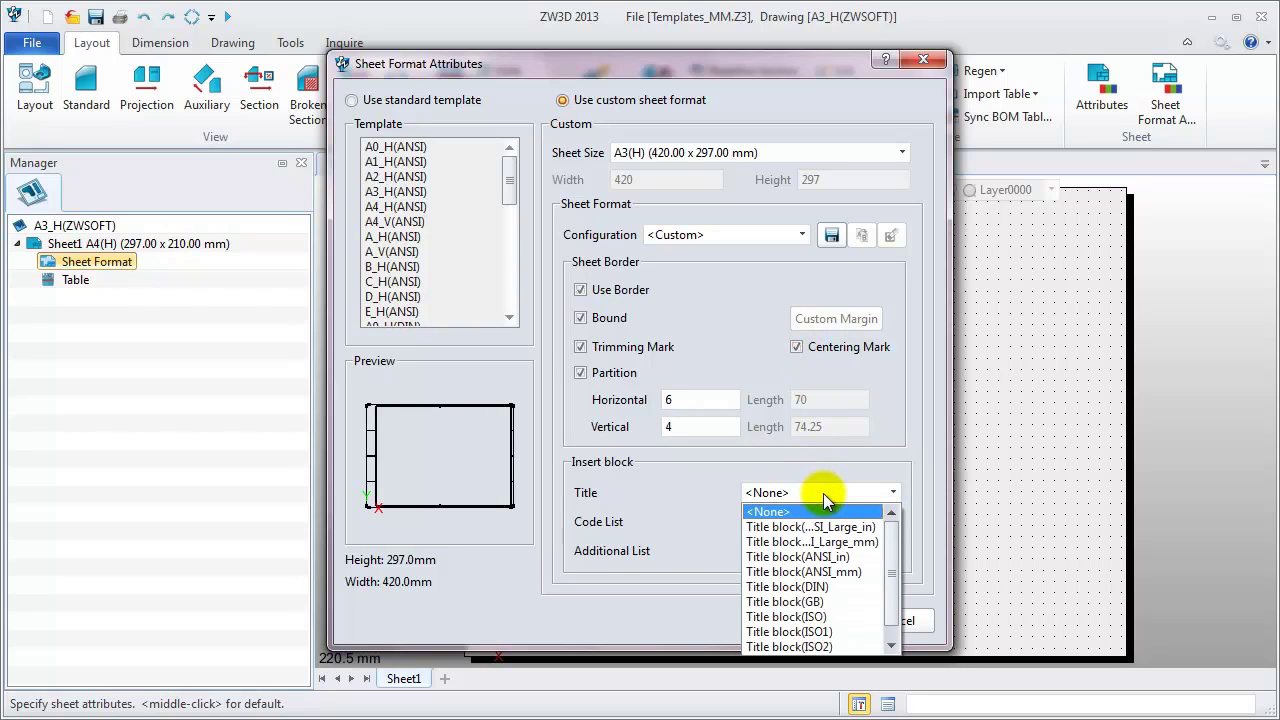
click(836, 572)
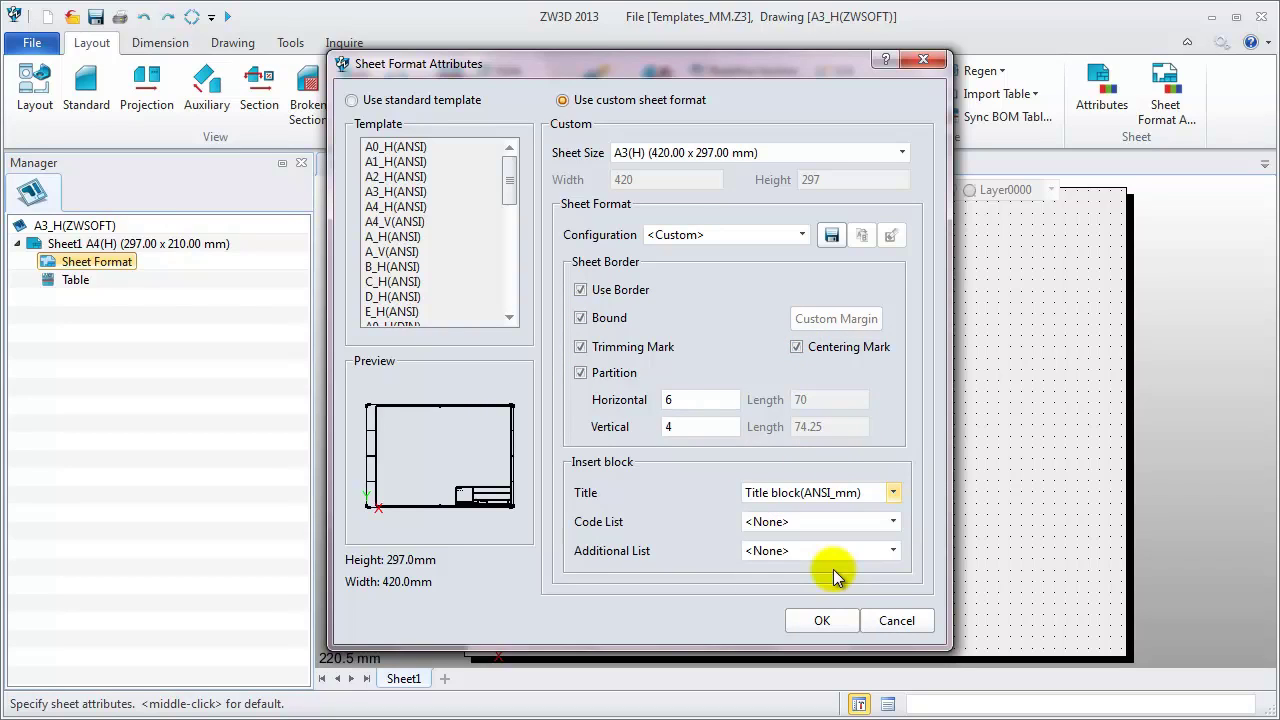
click(818, 621)
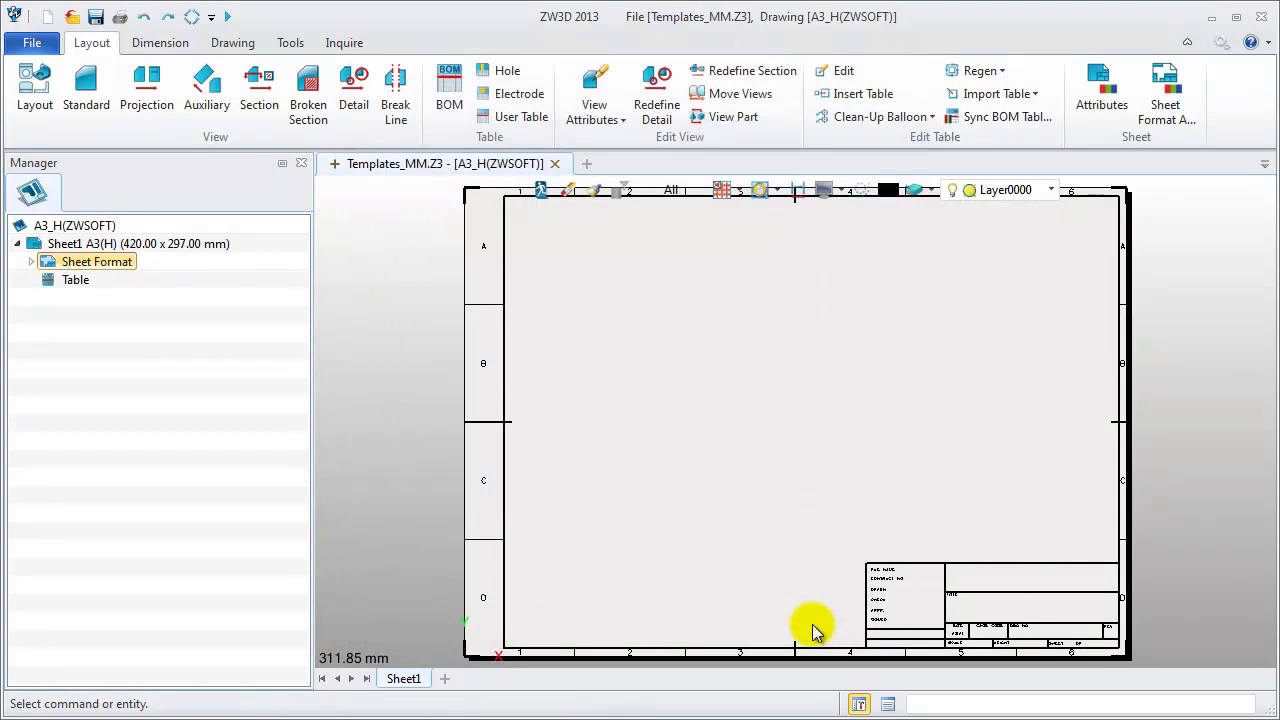
scroll(1131, 666, up, 3)
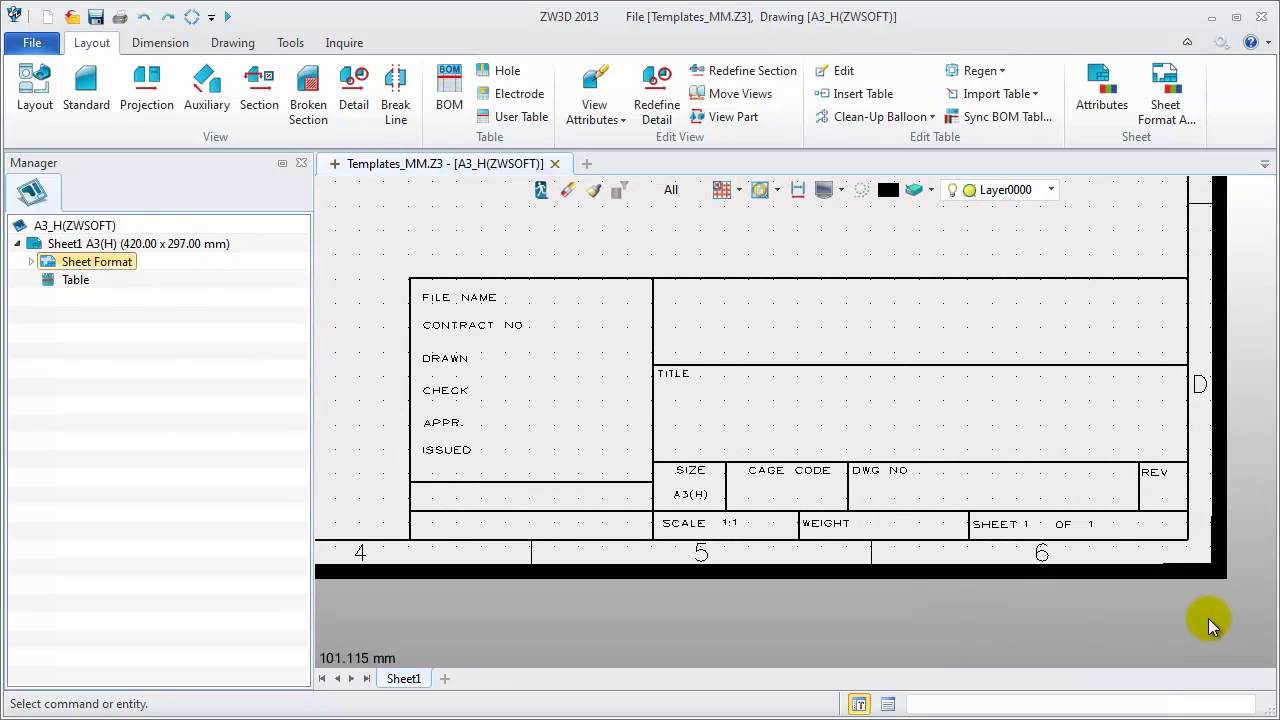
key(ctrl+a)
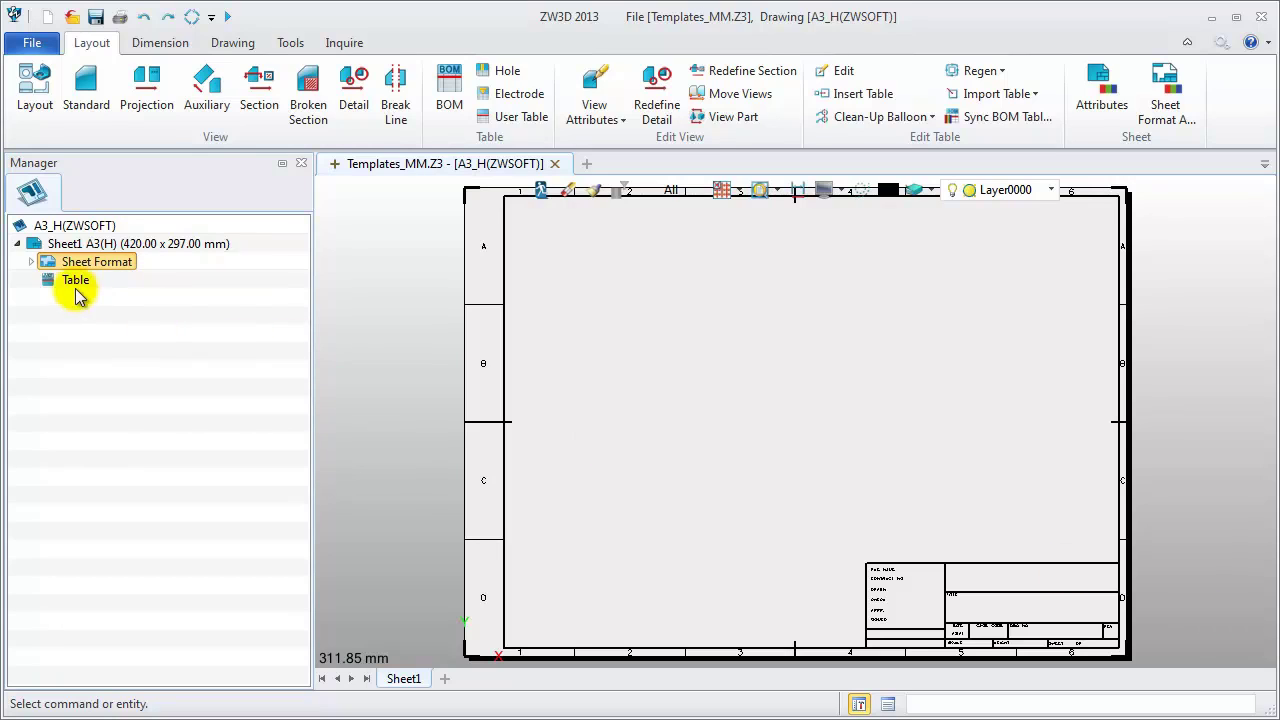
Open the title block of the sheet format for editing as a sketch
click(30, 262)
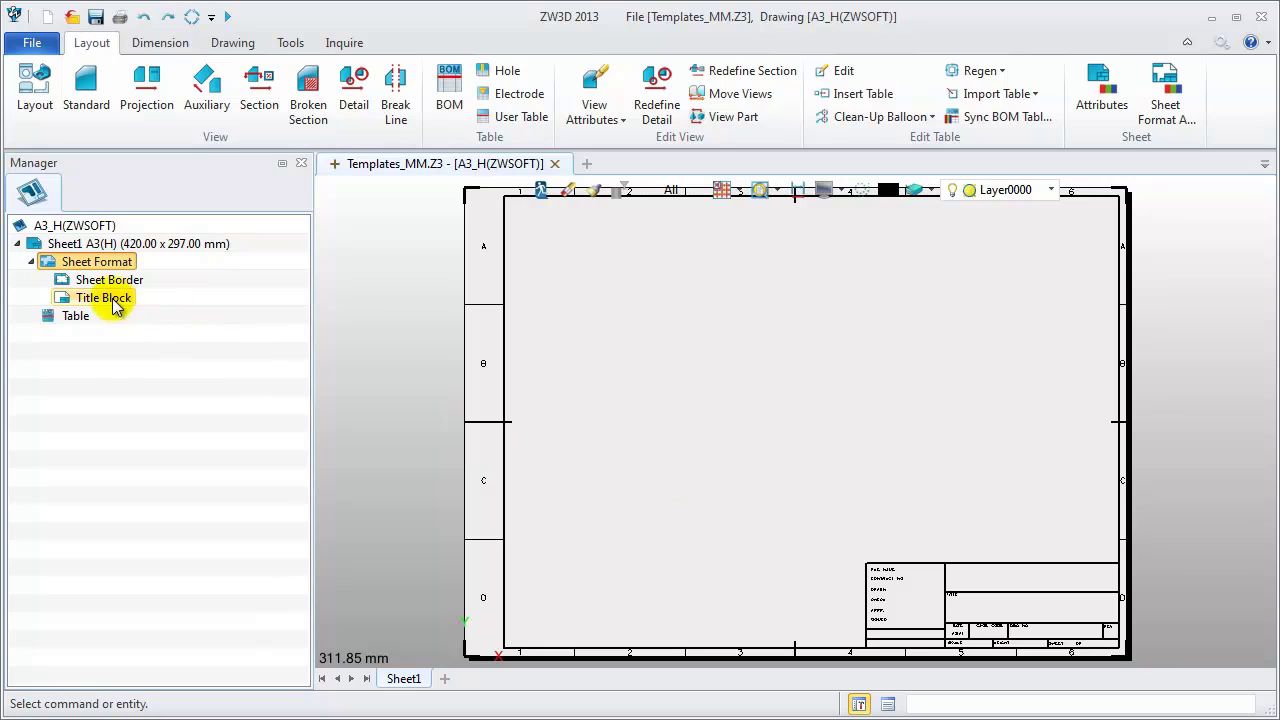
right_click(113, 303)
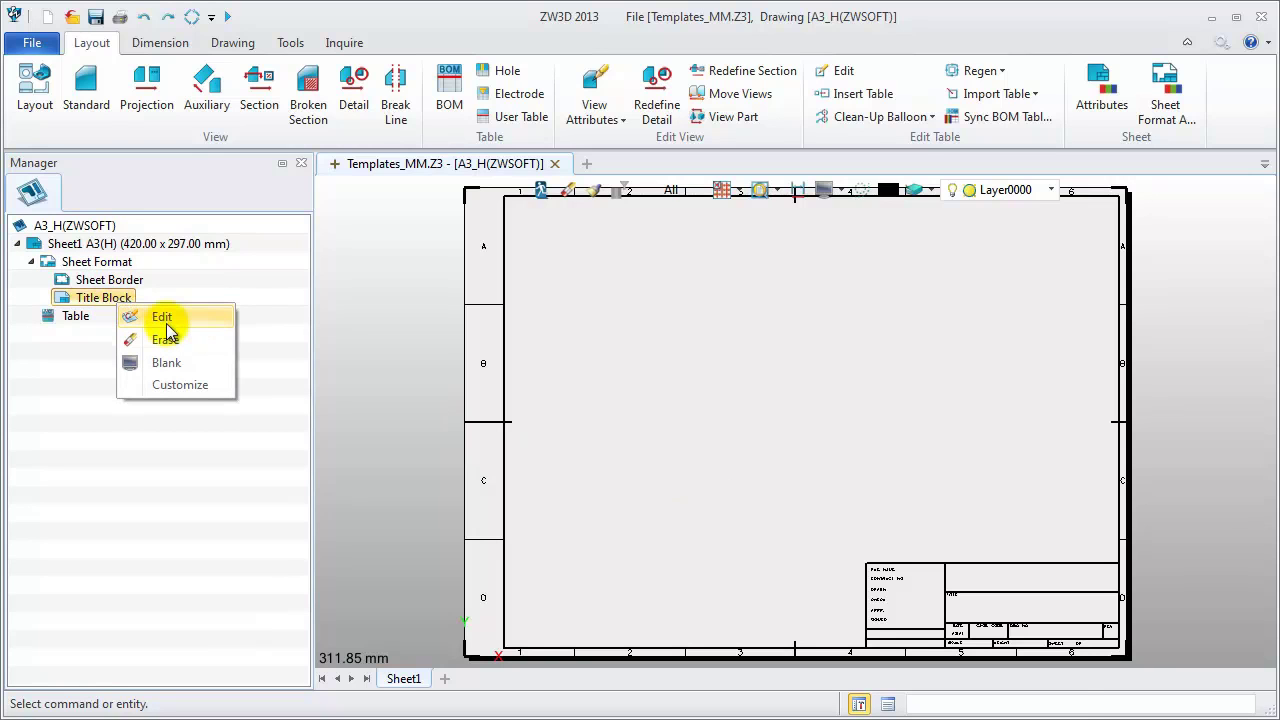
click(166, 324)
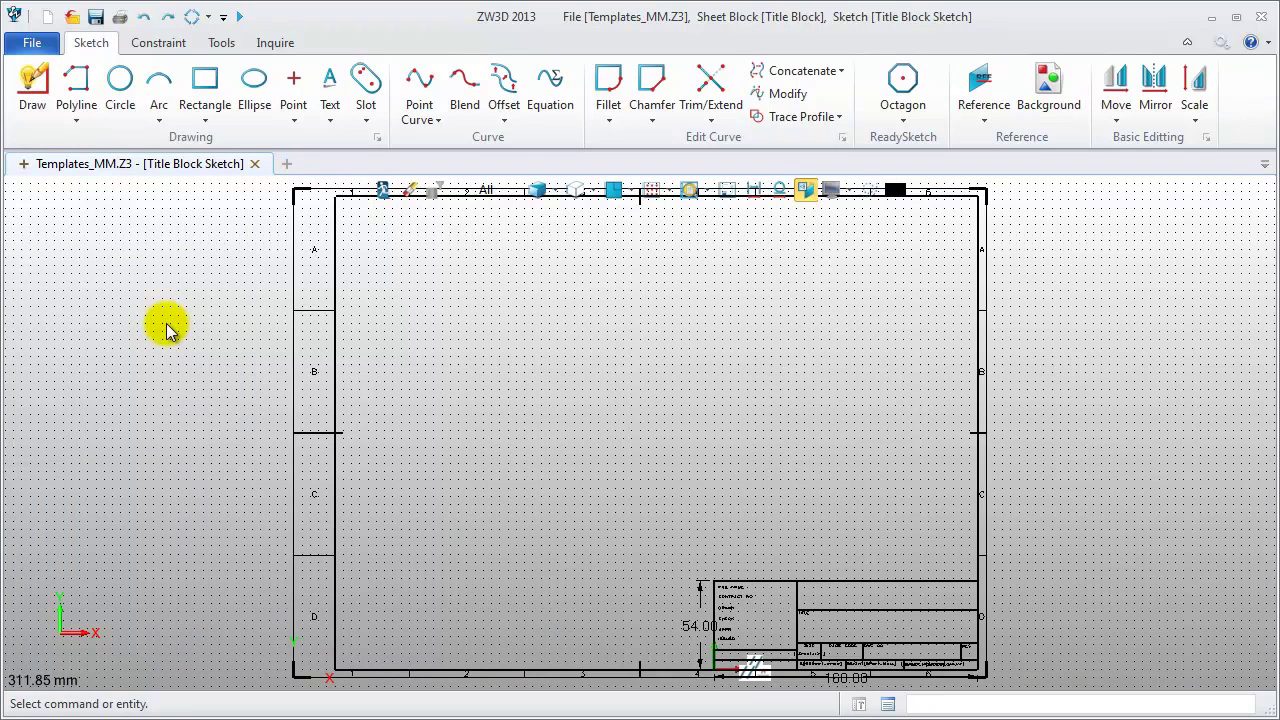
right_drag(1050, 665, 902, 579)
scroll(897, 548, up, 5)
scroll(700, 565, up, 1)
scroll(646, 583, down, 1)
scroll(665, 586, up, 1)
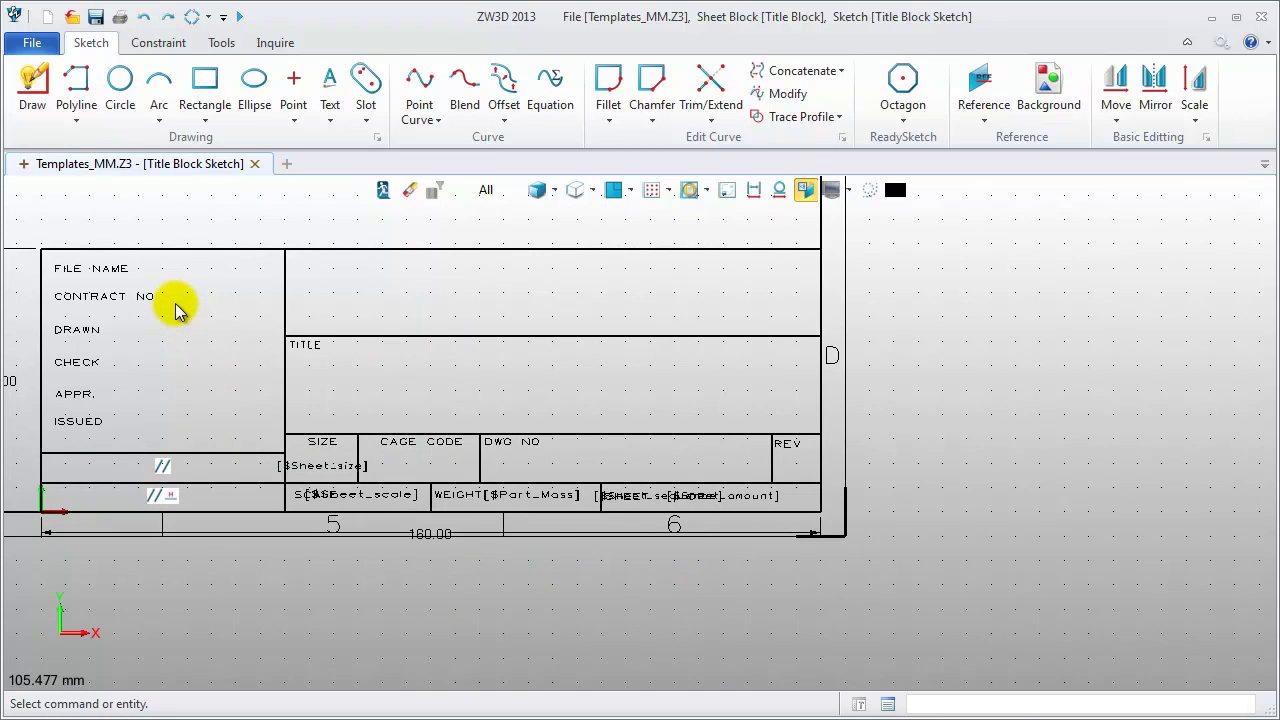
Add the part_name variable as text in the DWG NO cell of the title block
click(327, 90)
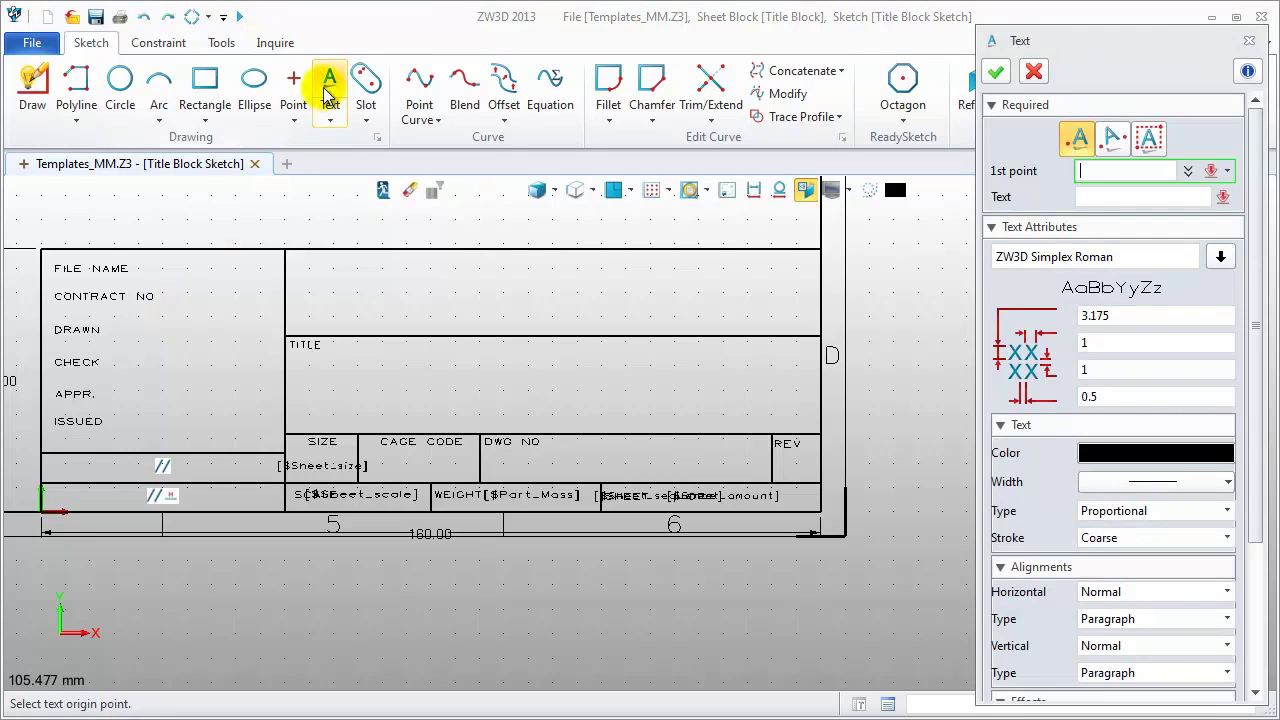
click(539, 478)
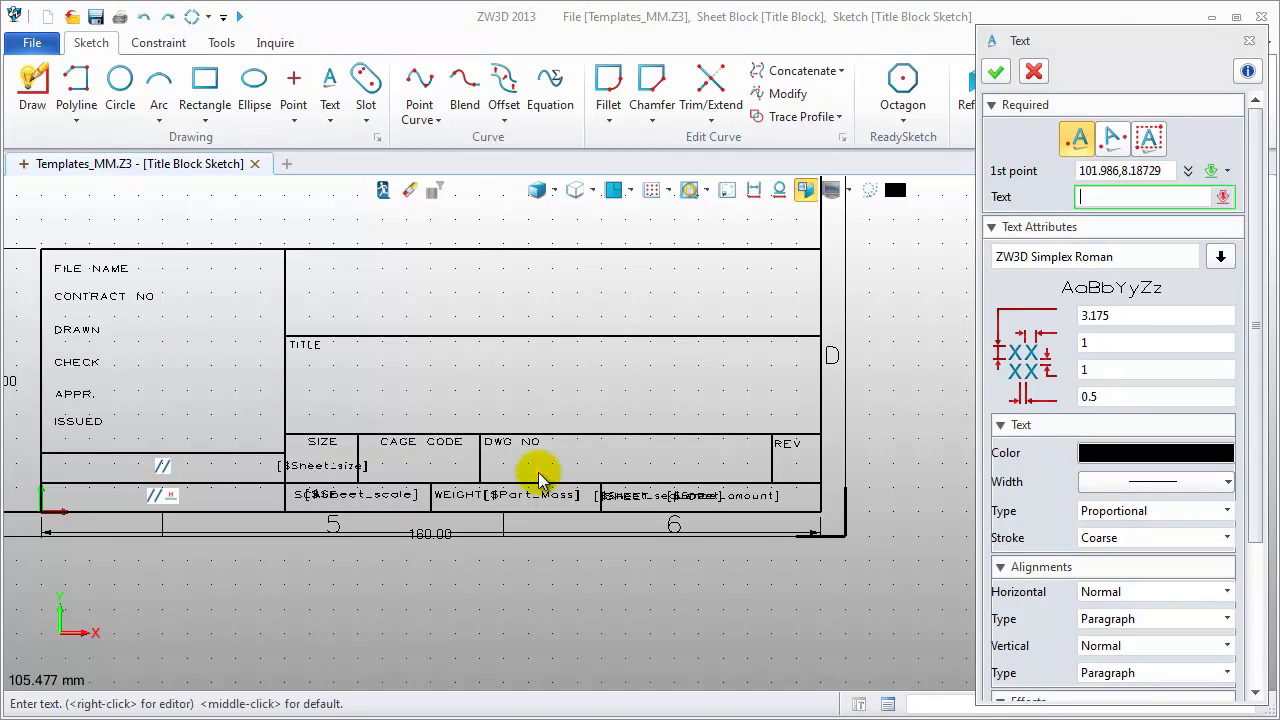
click(1225, 198)
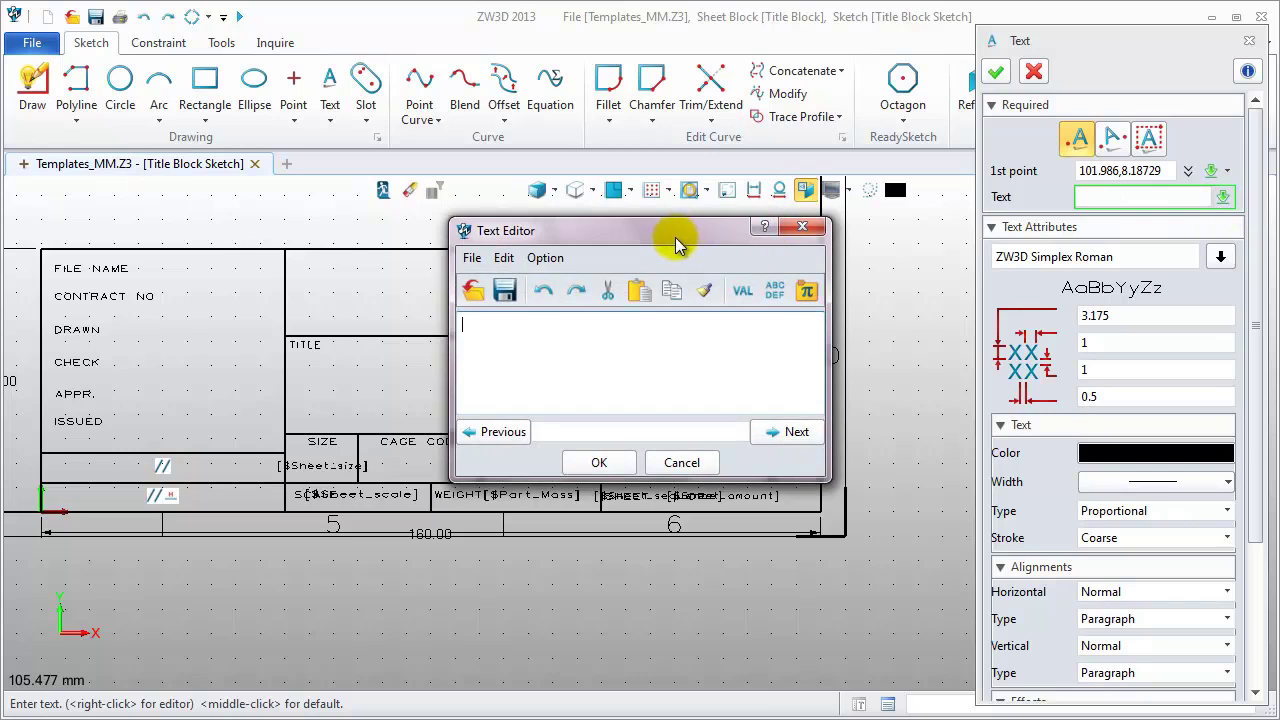
drag(680, 232, 640, 86)
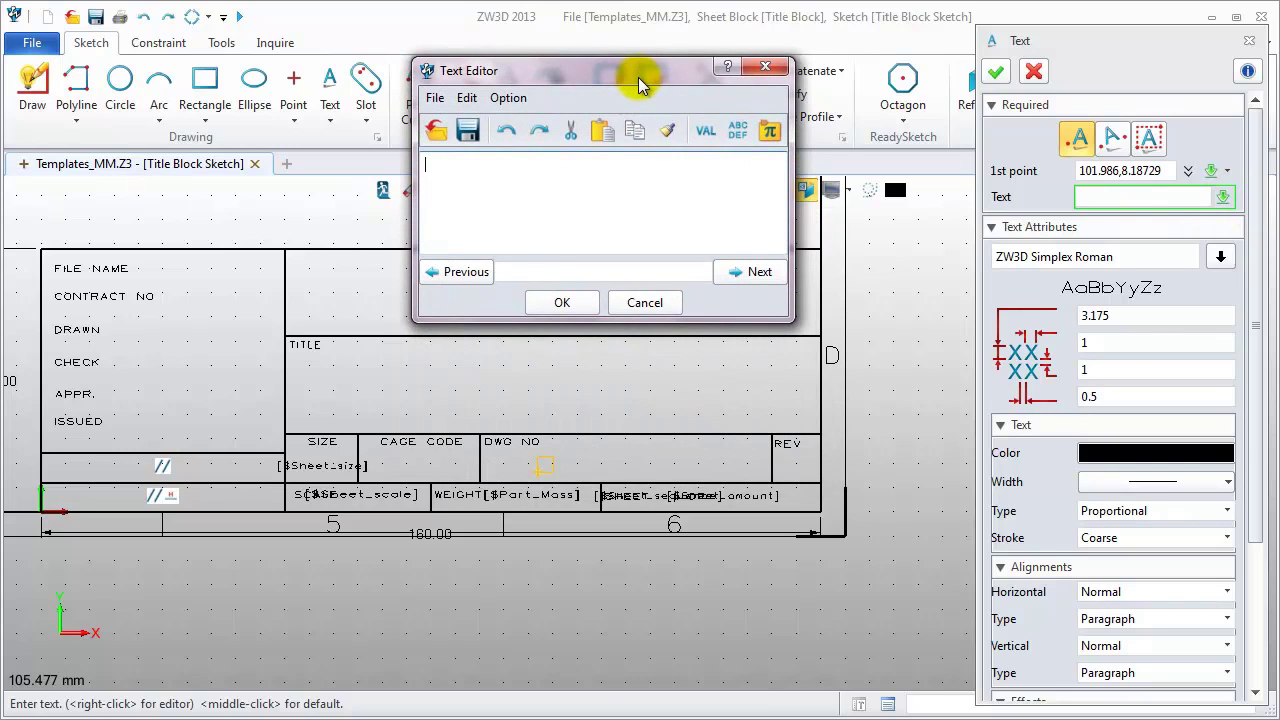
click(508, 97)
click(535, 171)
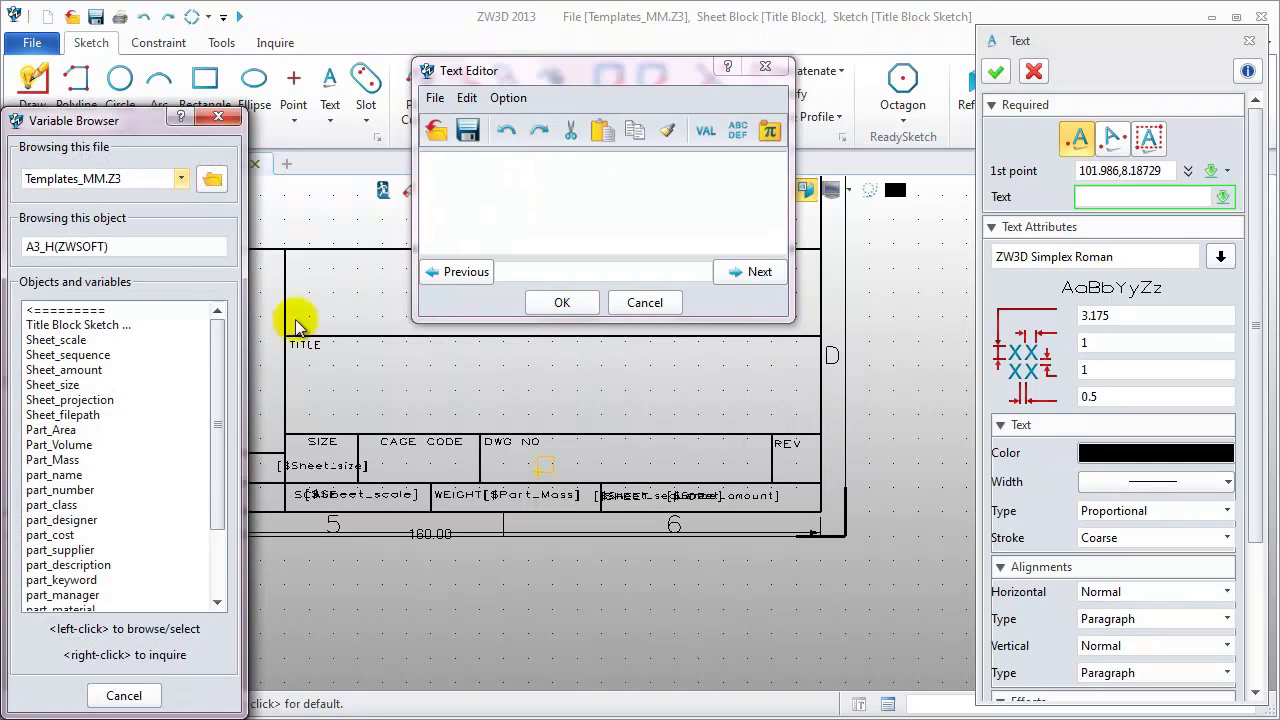
click(54, 476)
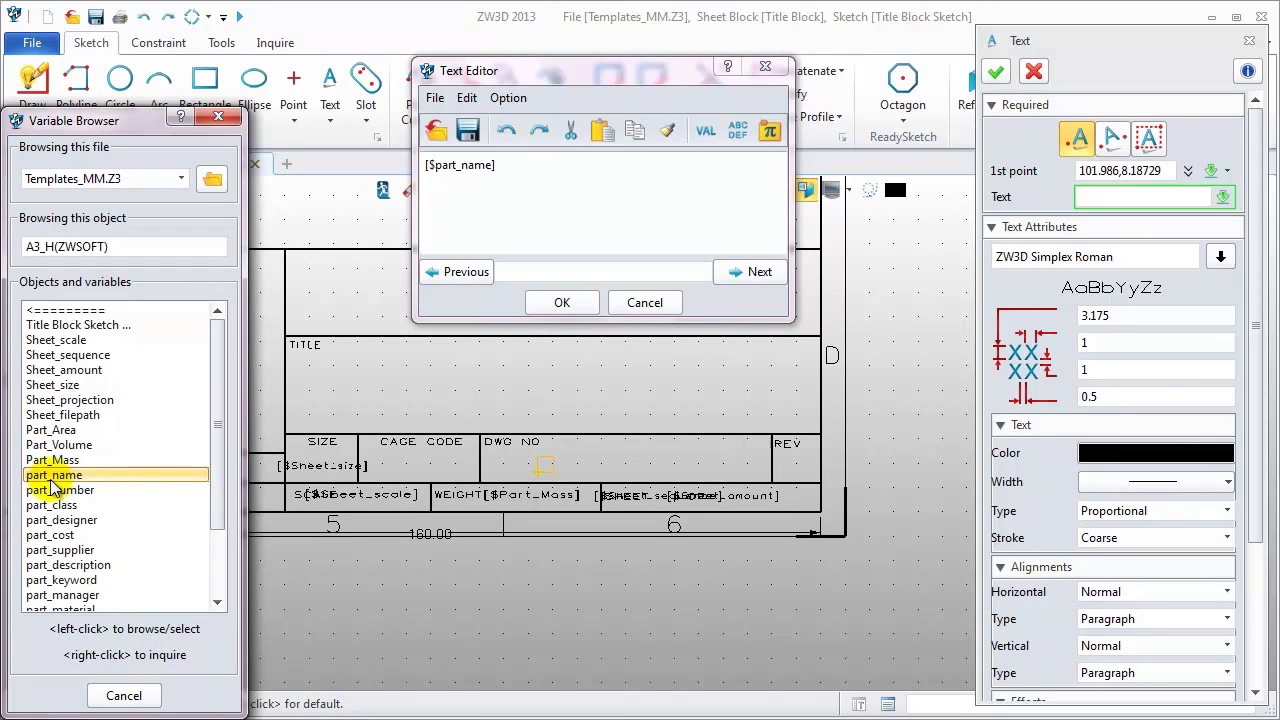
click(561, 304)
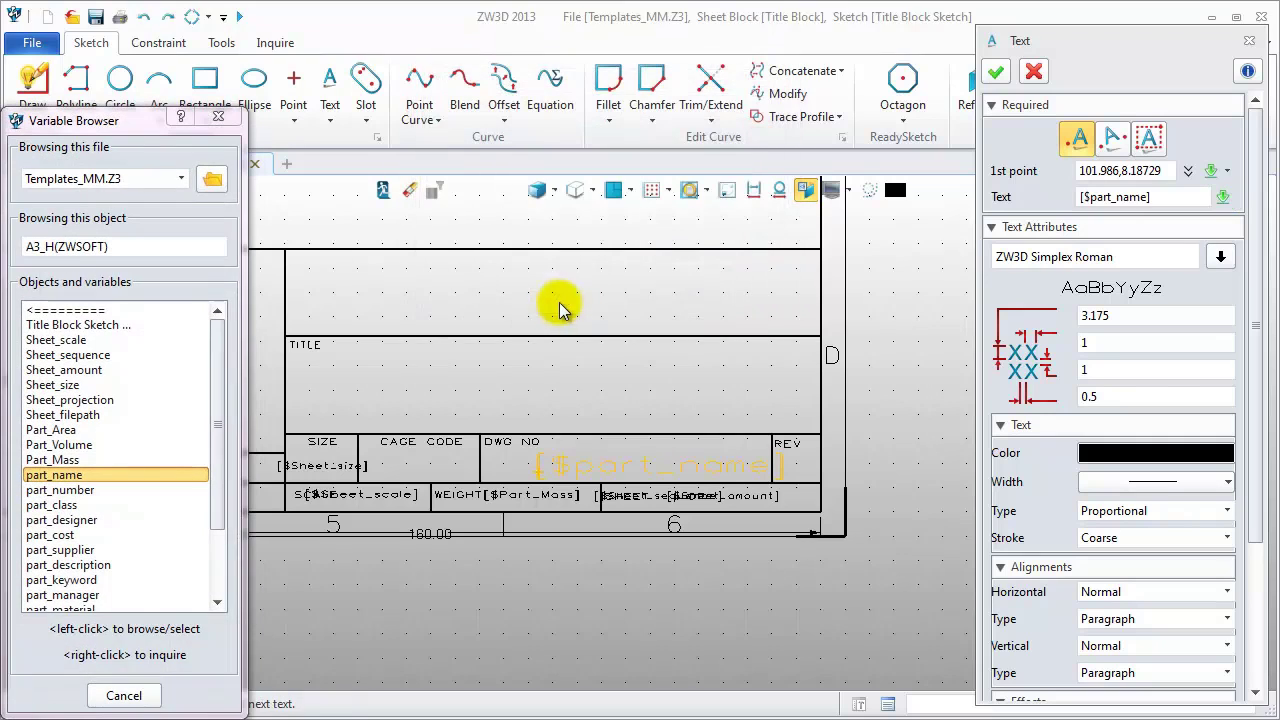
middle_click(623, 385)
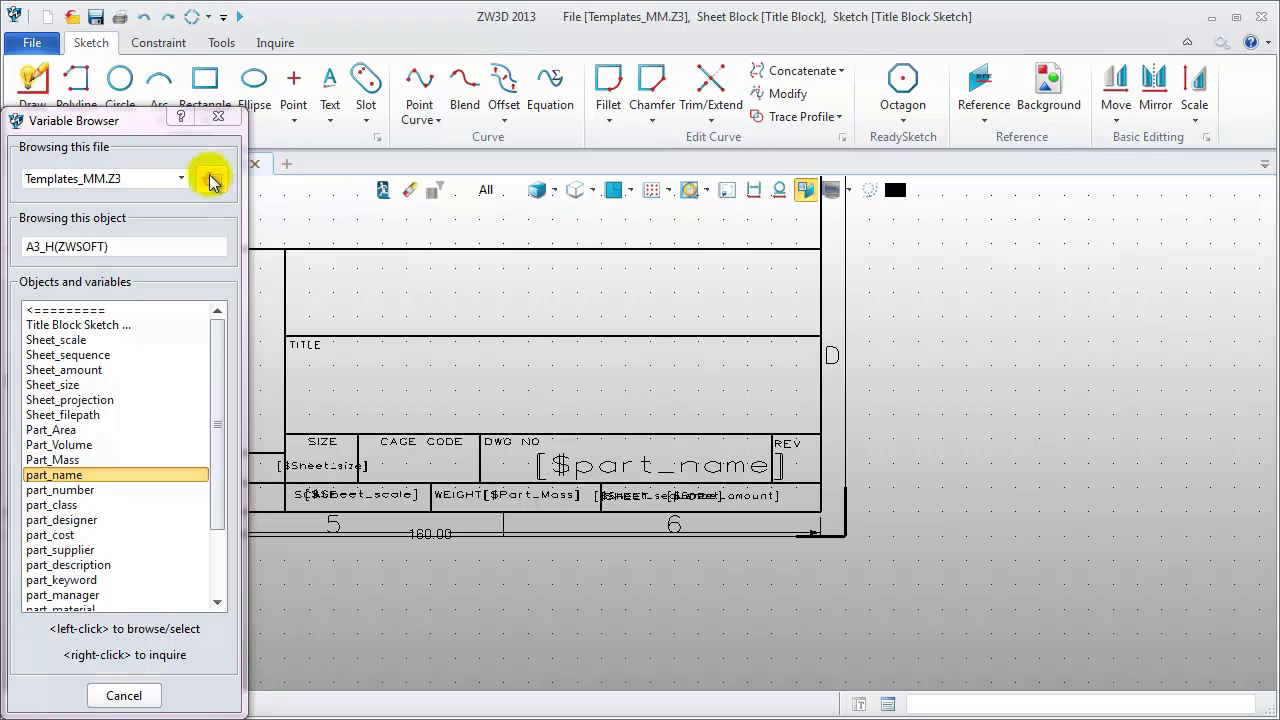
Add the part_designer variable as text beside the DRAWN label, moving the variable browser clear of the title block's label column
mouse_move(141, 130)
mouse_down()
mouse_move(805, 120)
mouse_move(794, 101)
mouse_up()
click(330, 88)
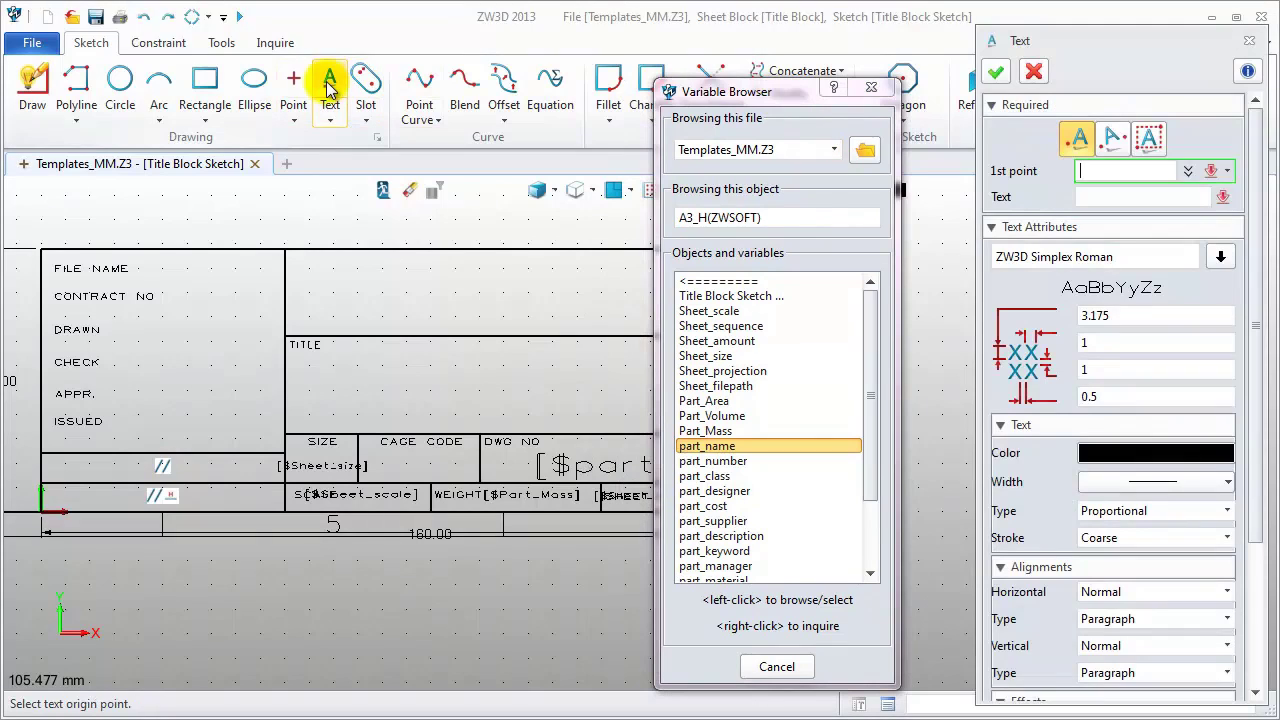
click(118, 337)
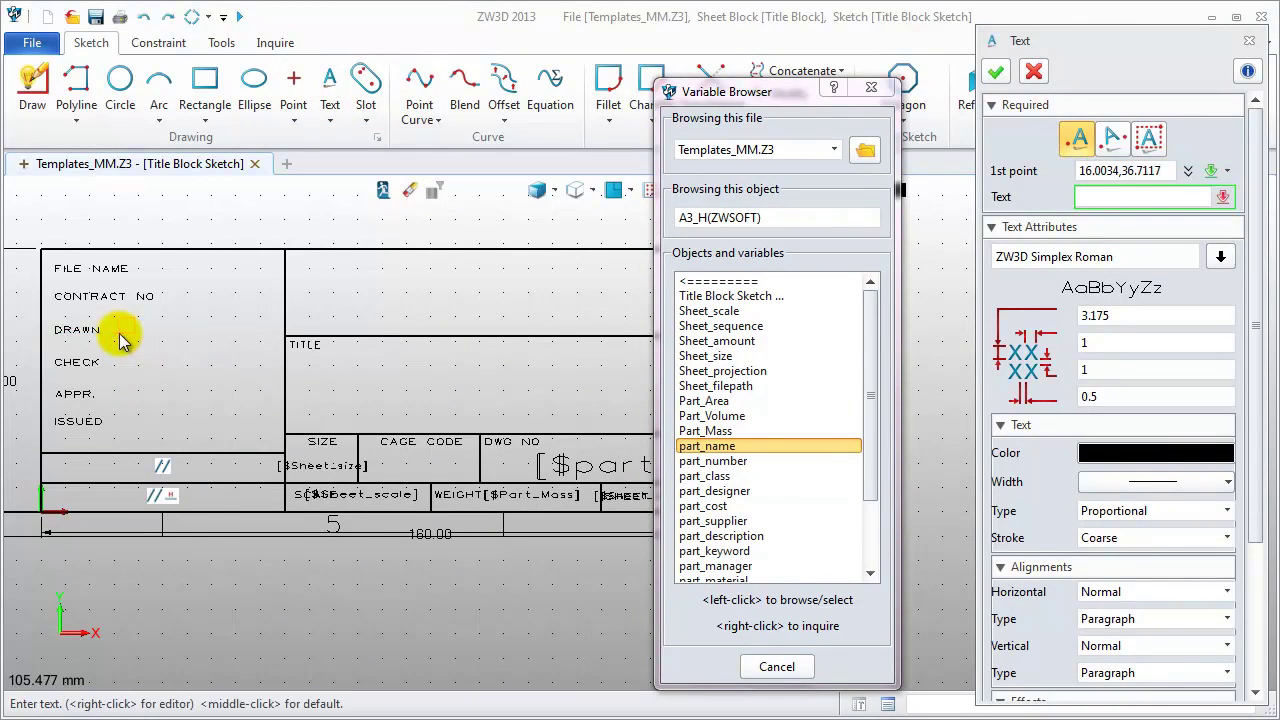
click(760, 496)
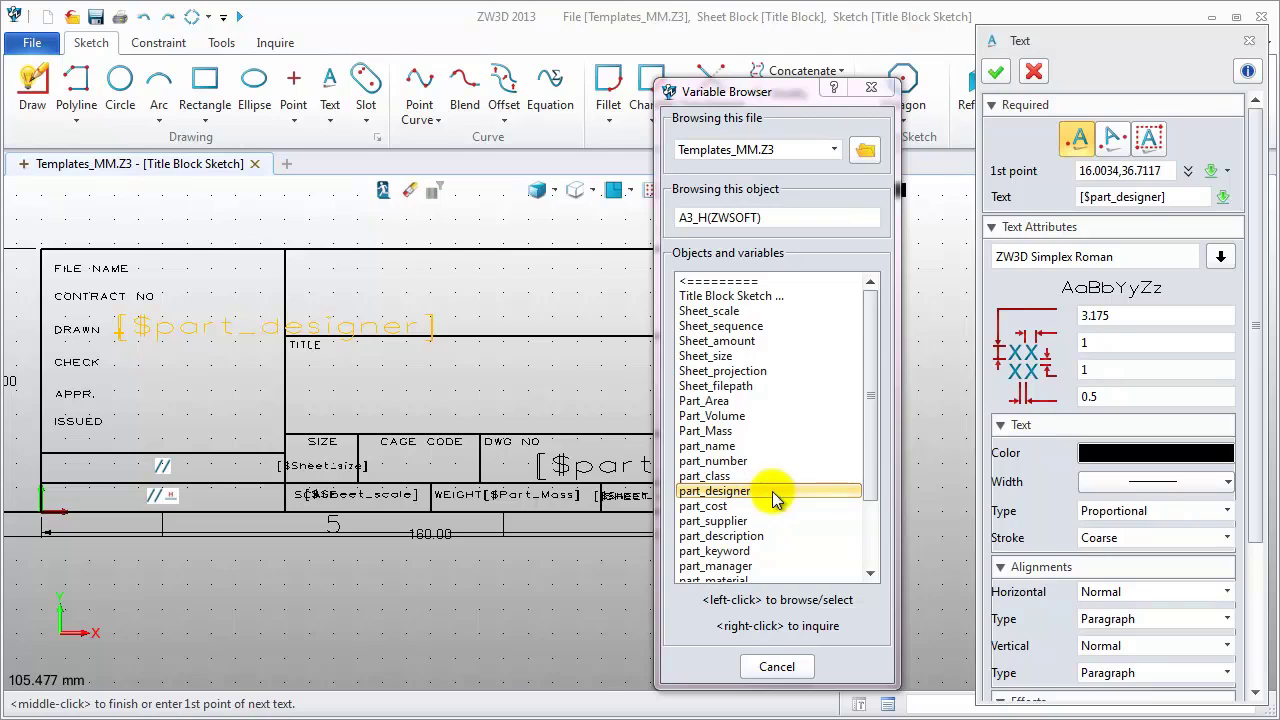
middle_click(935, 361)
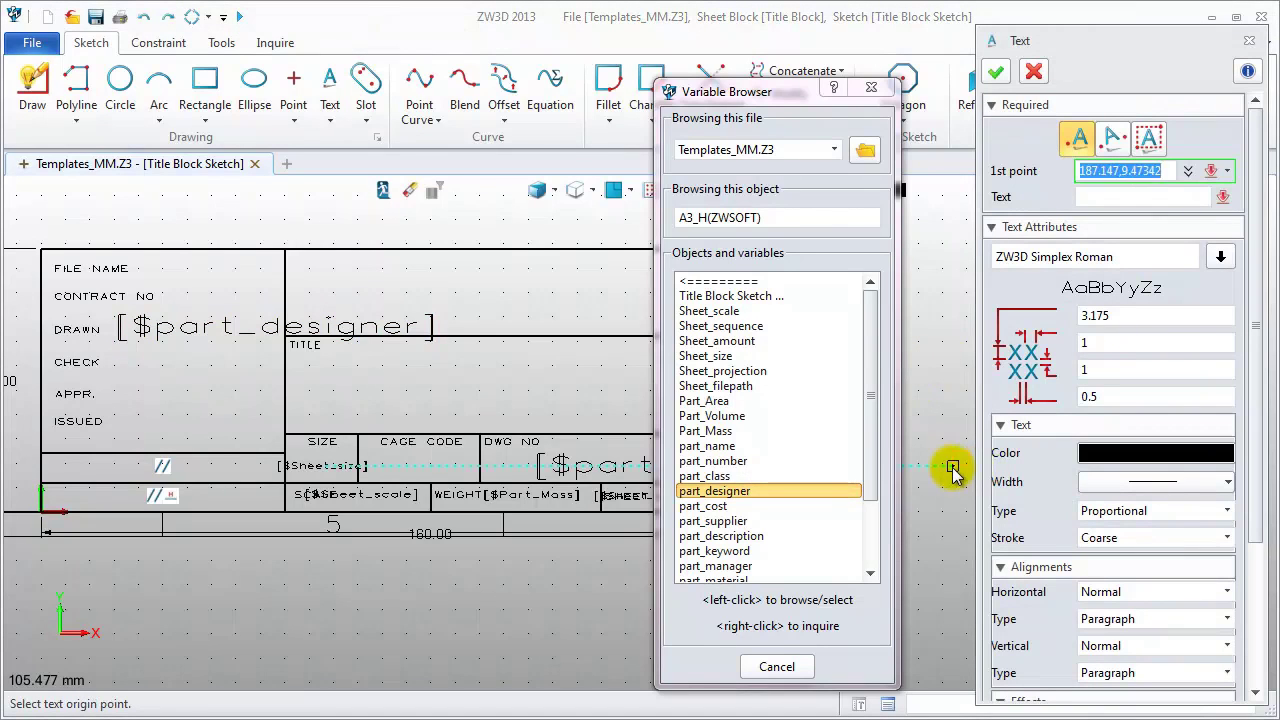
Add the part_manager variable as text beside the CHECK label
click(120, 366)
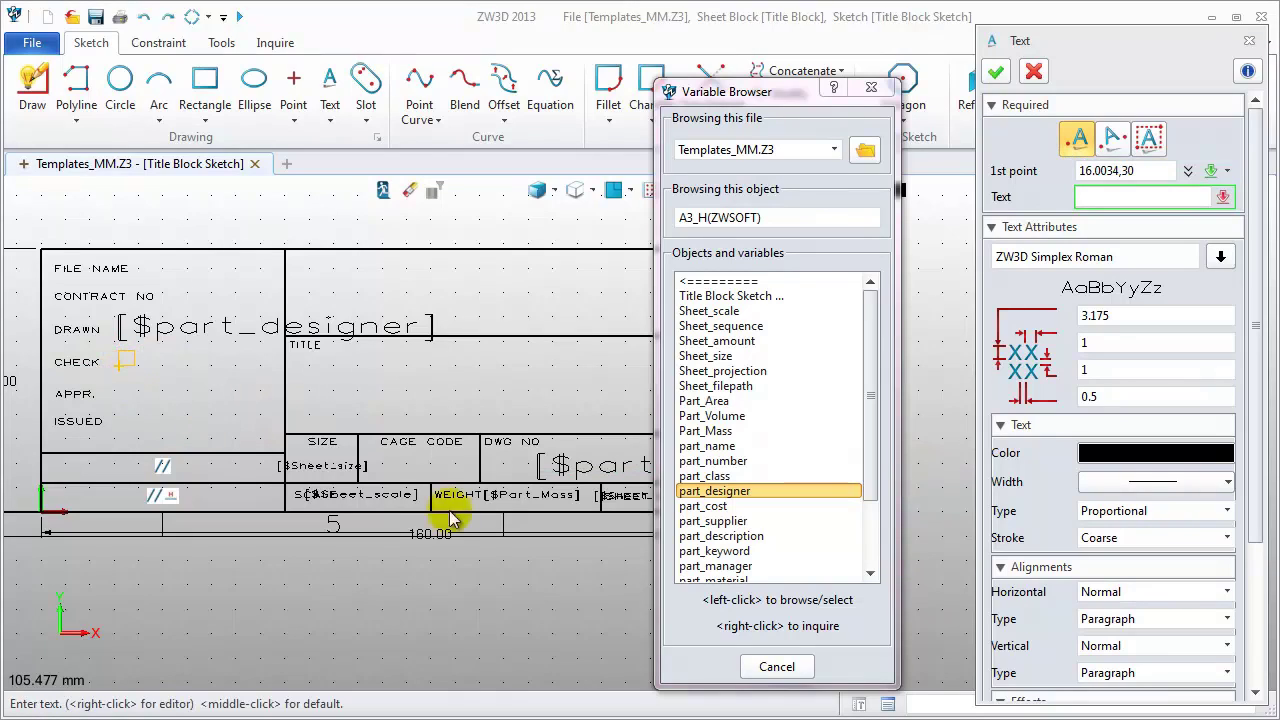
click(712, 566)
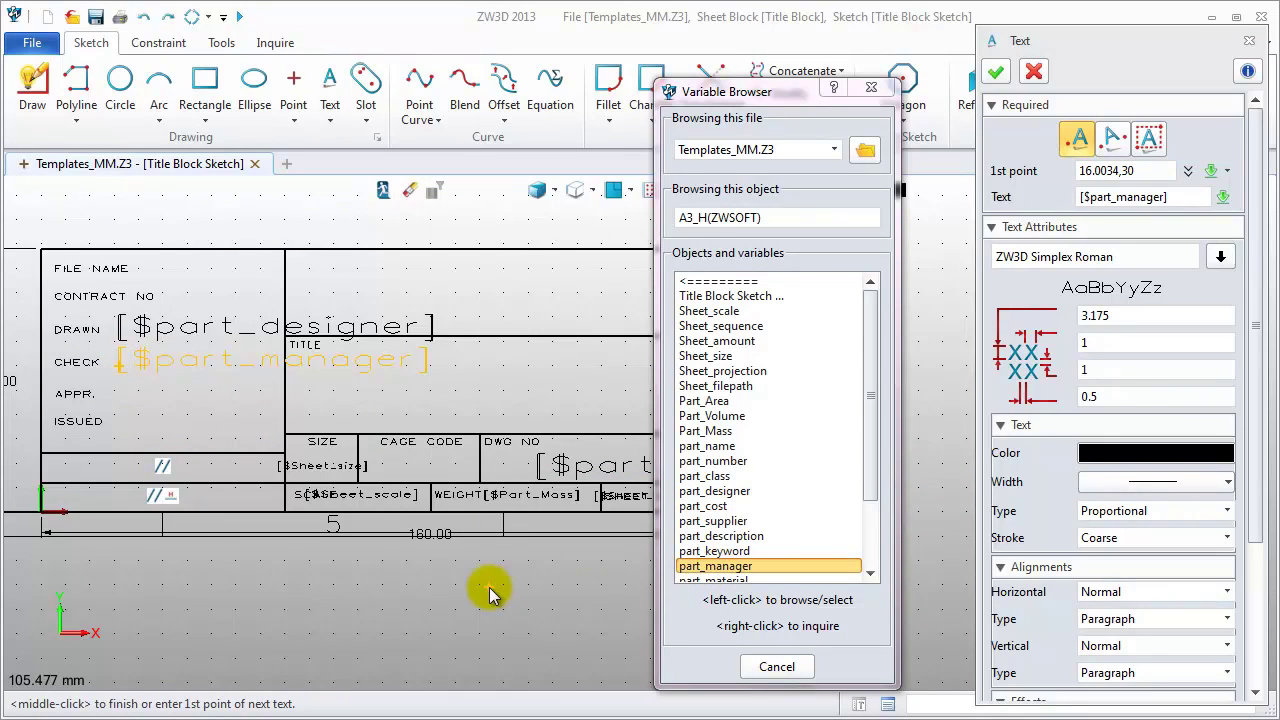
middle_click(490, 593)
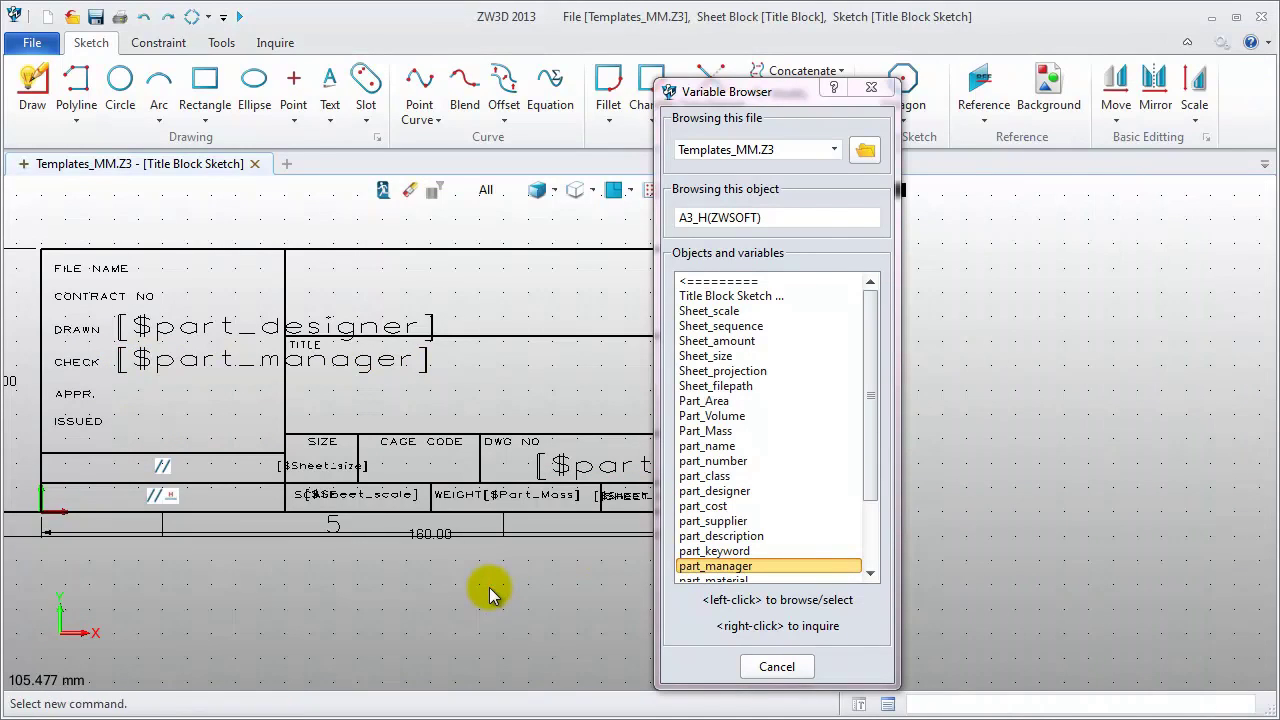
Add the text "Material:" followed by the part_material variable in the title block's lower-left cell, and close the variable browser
middle_click(490, 593)
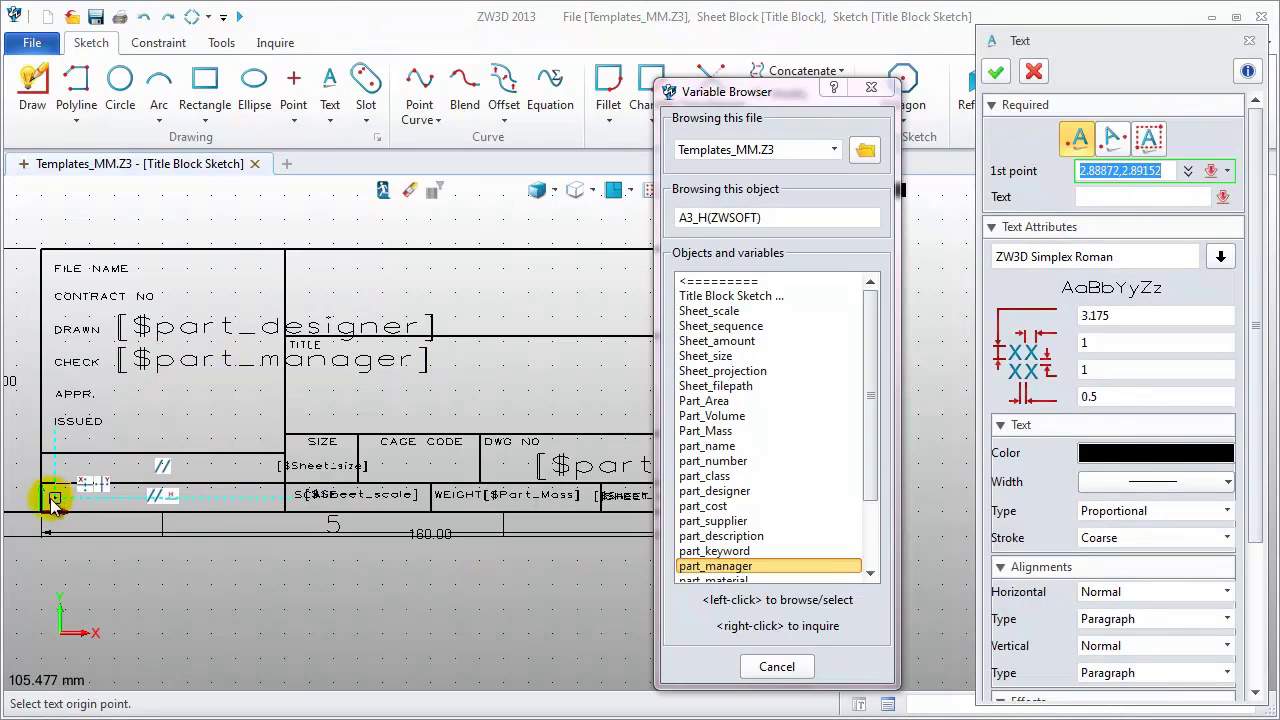
scroll(50, 500, up, 2)
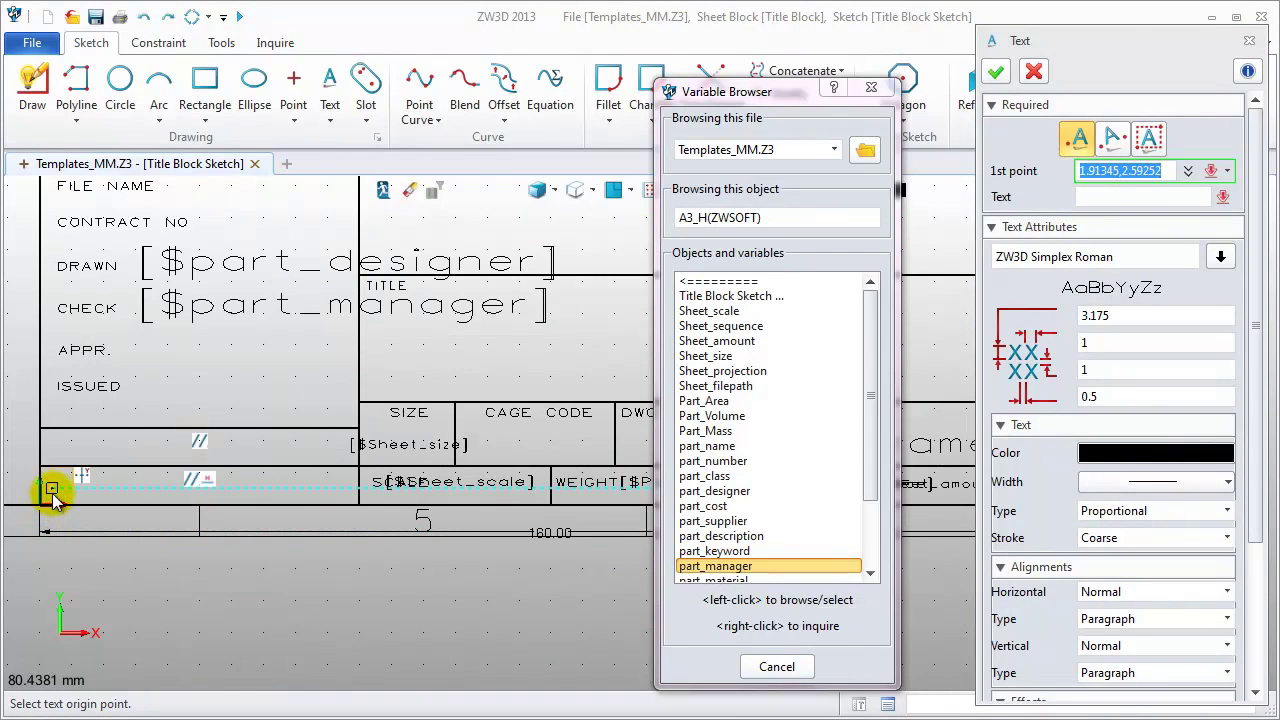
click(52, 494)
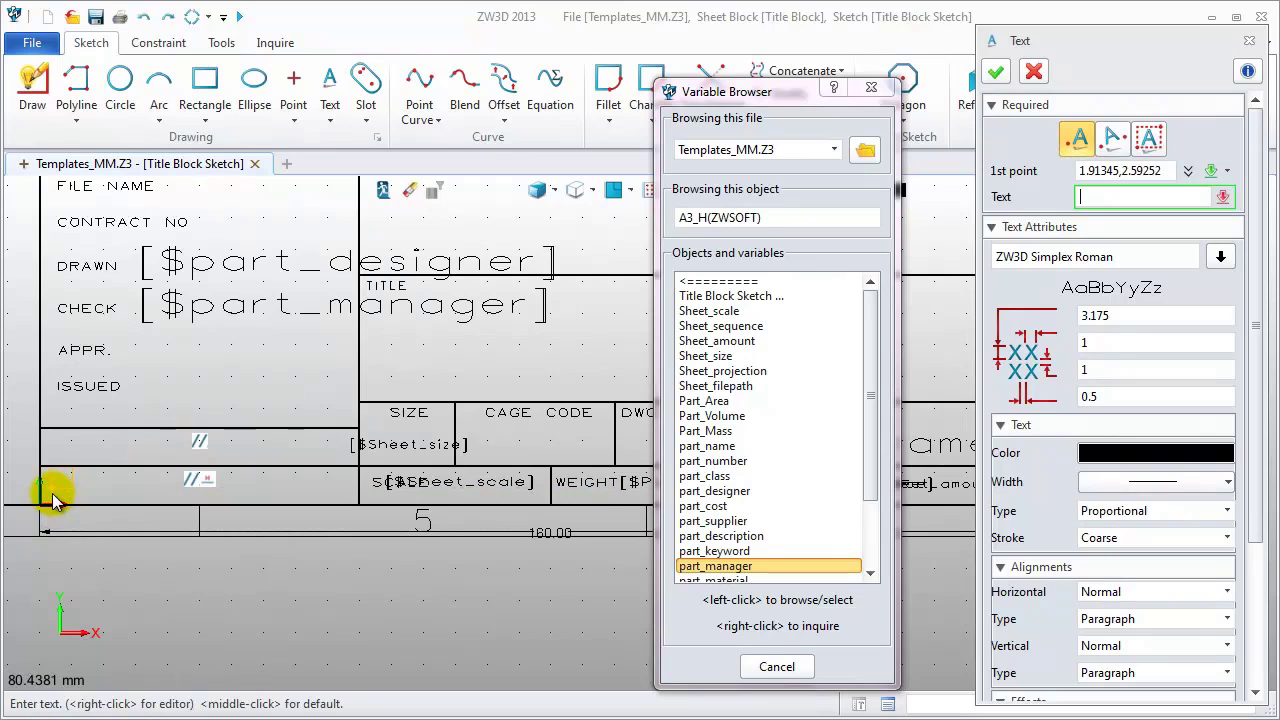
right_click(1180, 199)
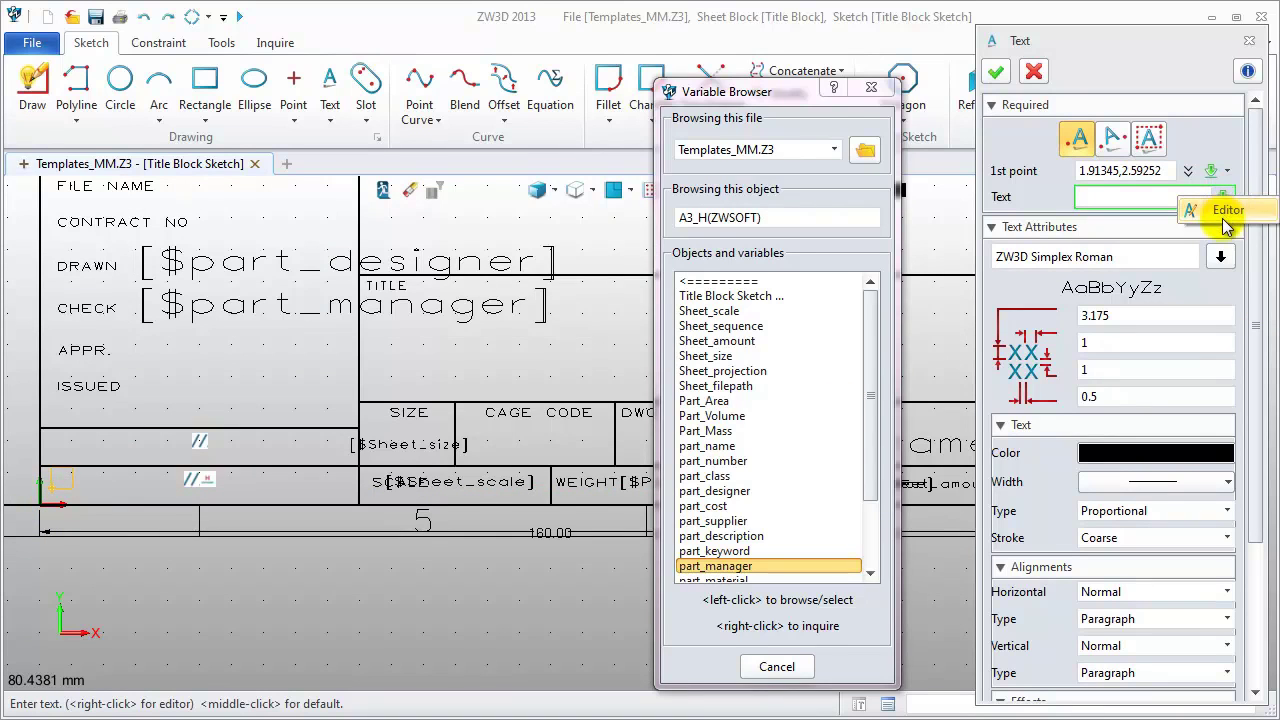
click(1224, 218)
mouse_move(652, 224)
mouse_down()
mouse_move(372, 206)
mouse_move(337, 191)
mouse_up()
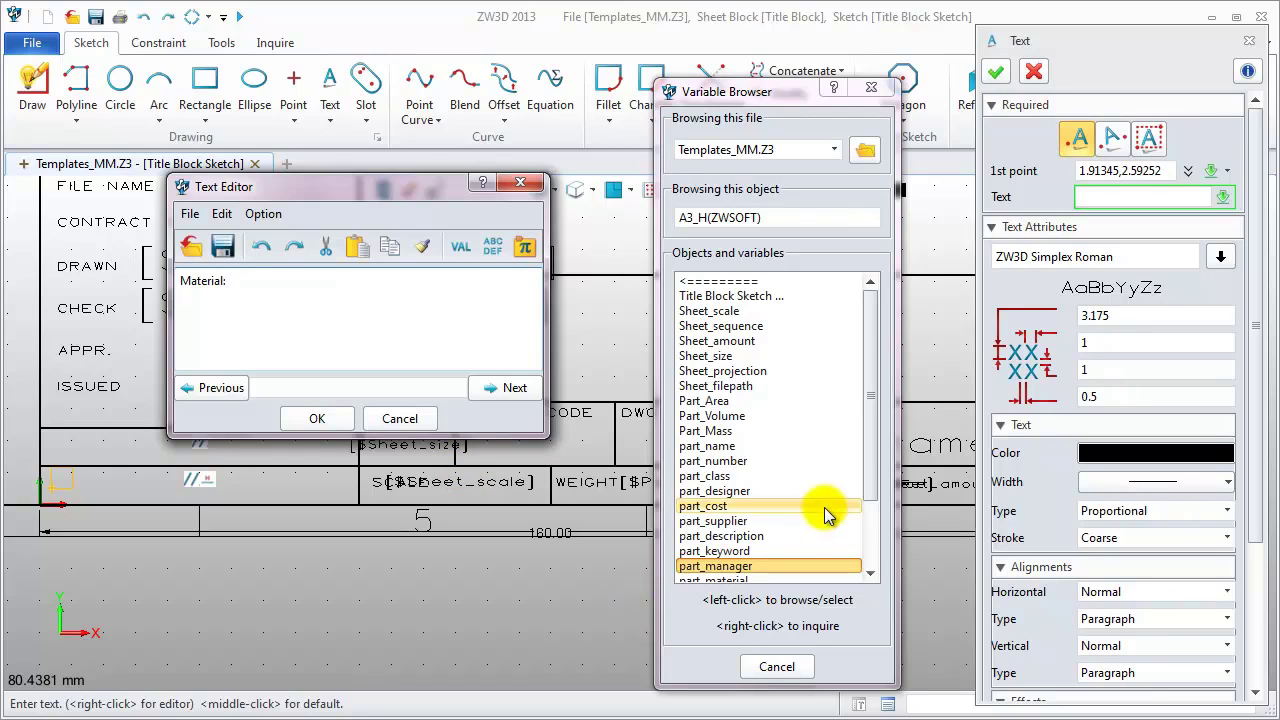
click(869, 465)
drag(869, 465, 876, 525)
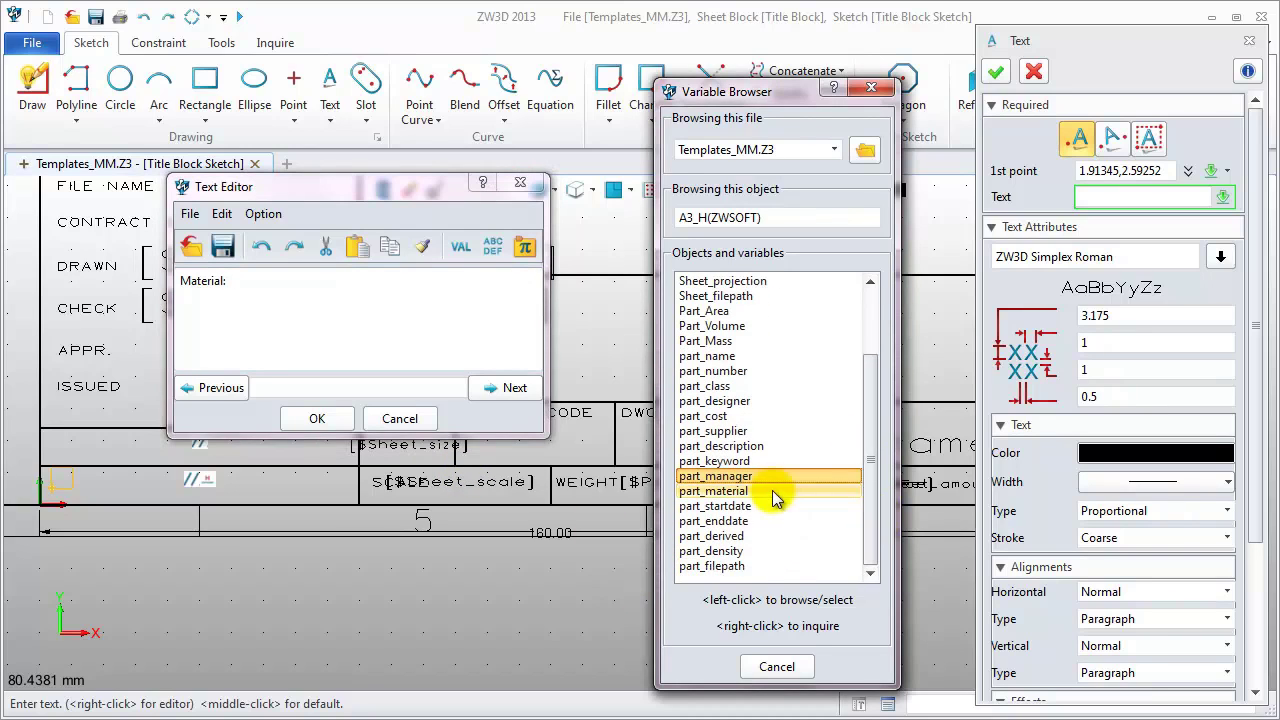
click(770, 492)
click(316, 418)
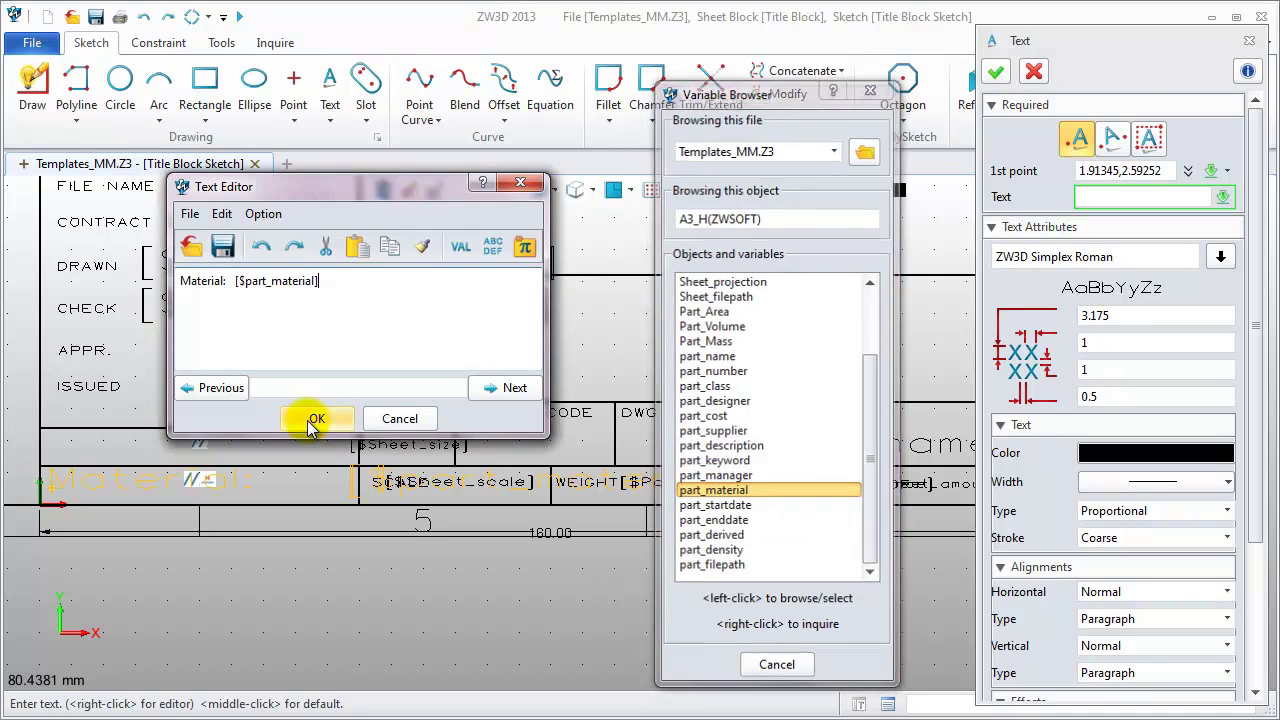
middle_click(948, 614)
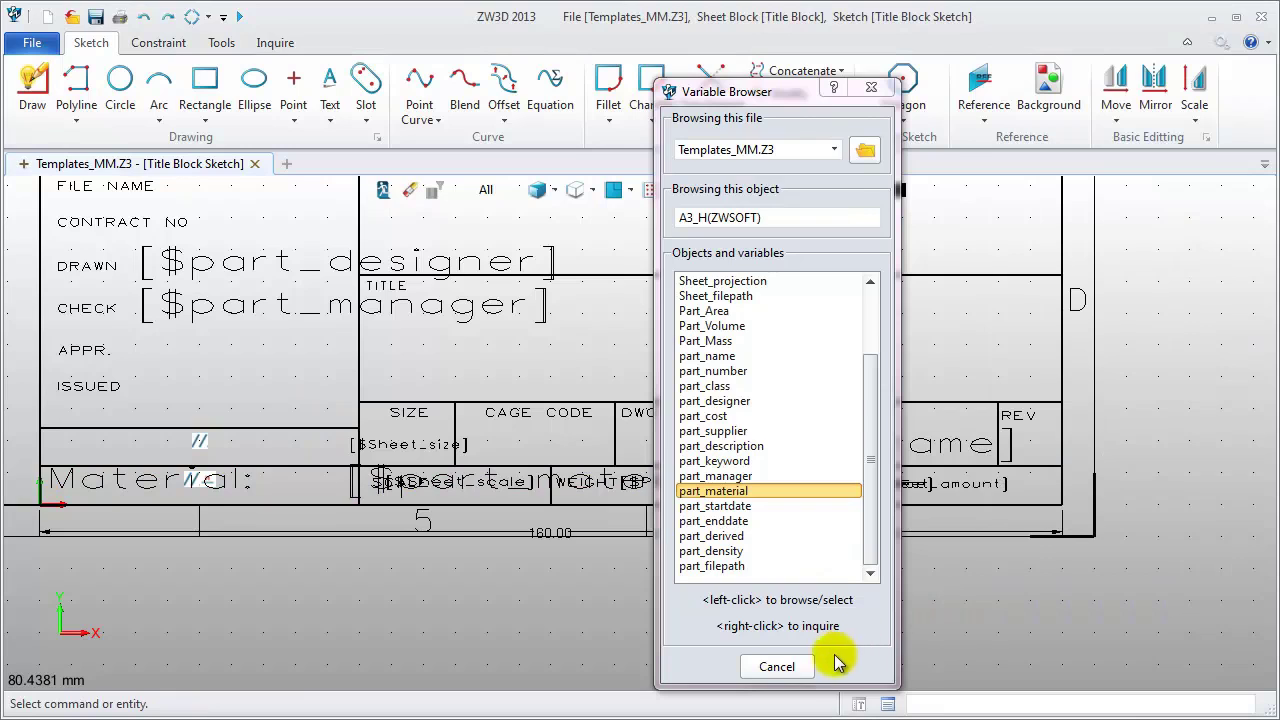
click(871, 87)
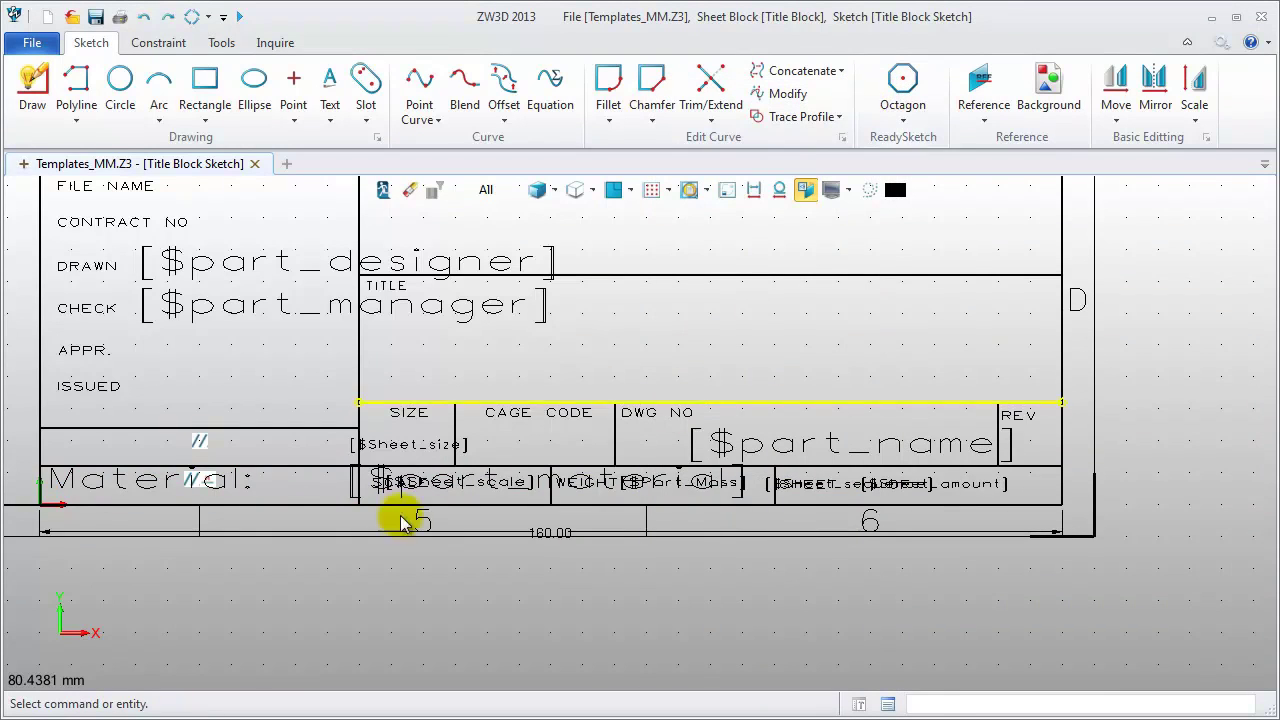
Match the text attributes of the part_designer, part_manager and Material texts to those of the ISSUED label
click(202, 477)
click(268, 310)
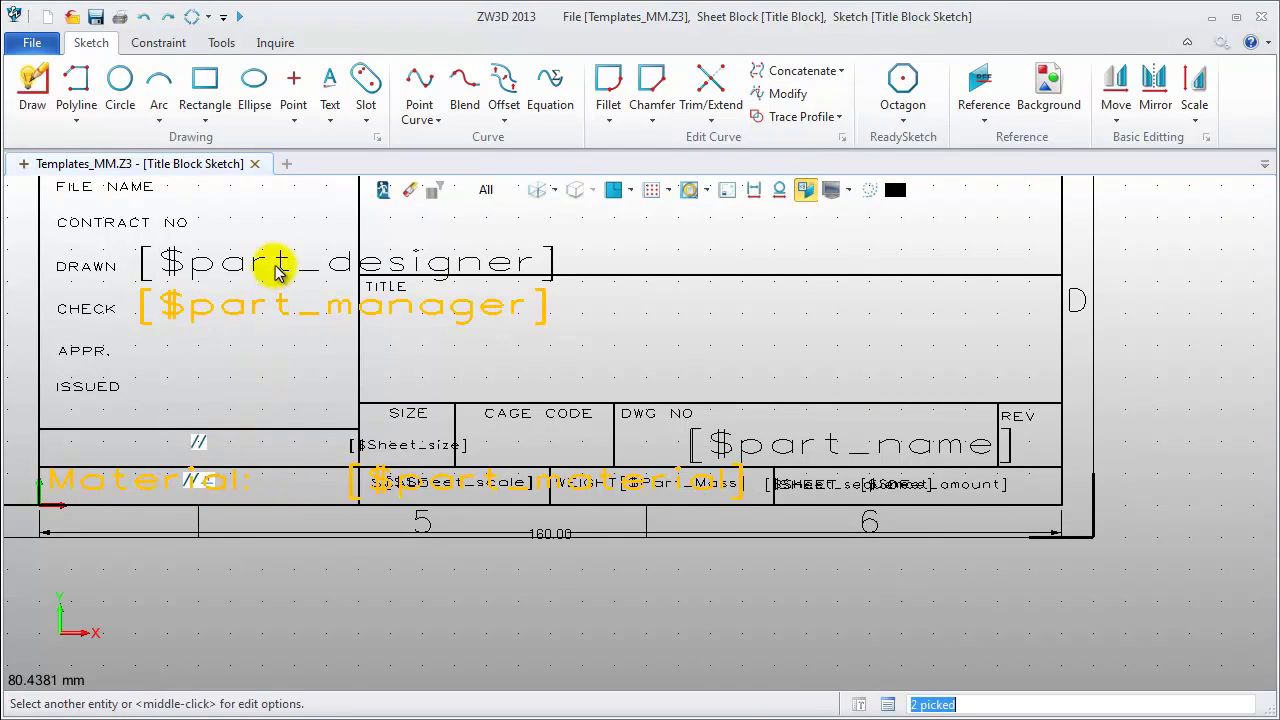
click(288, 263)
right_click(293, 265)
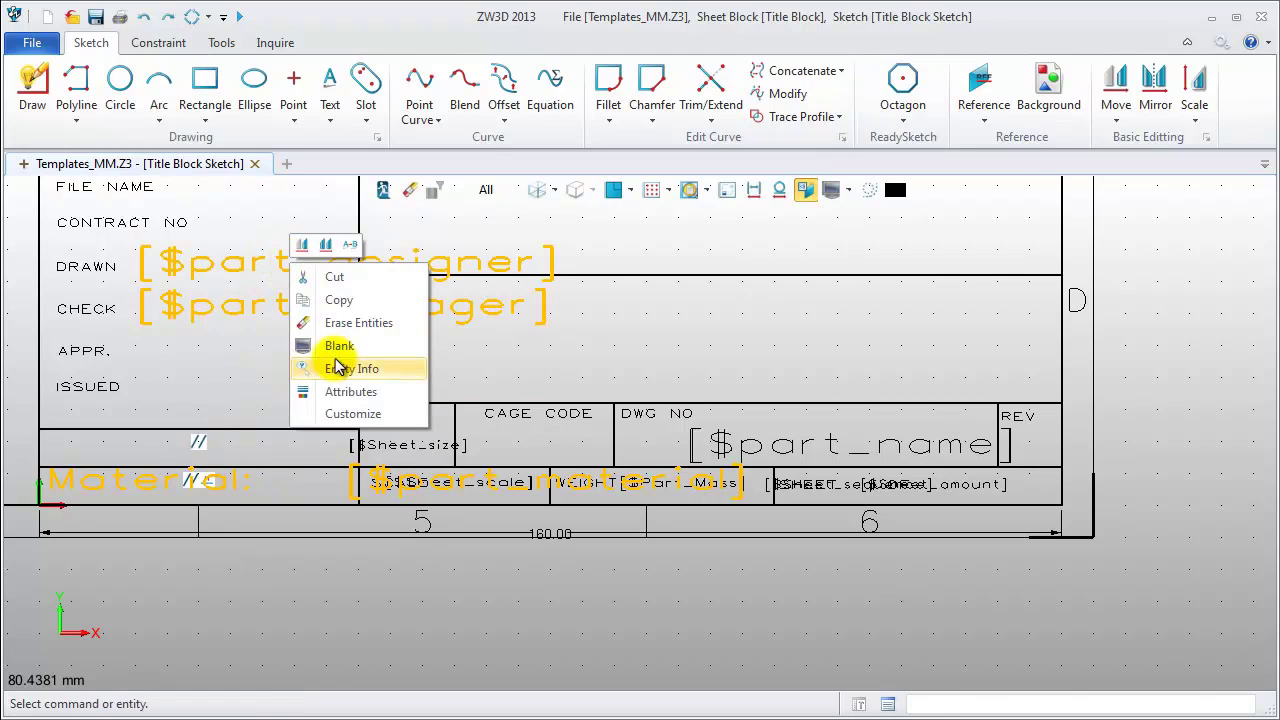
click(336, 391)
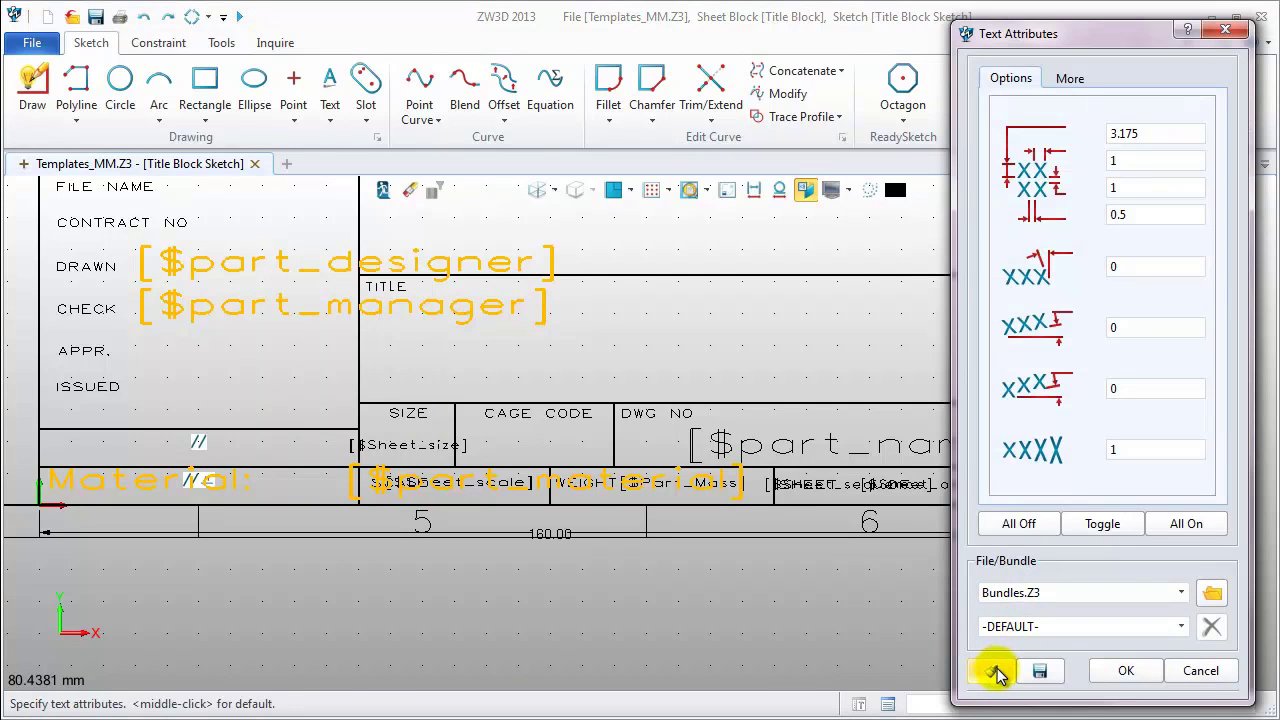
click(997, 673)
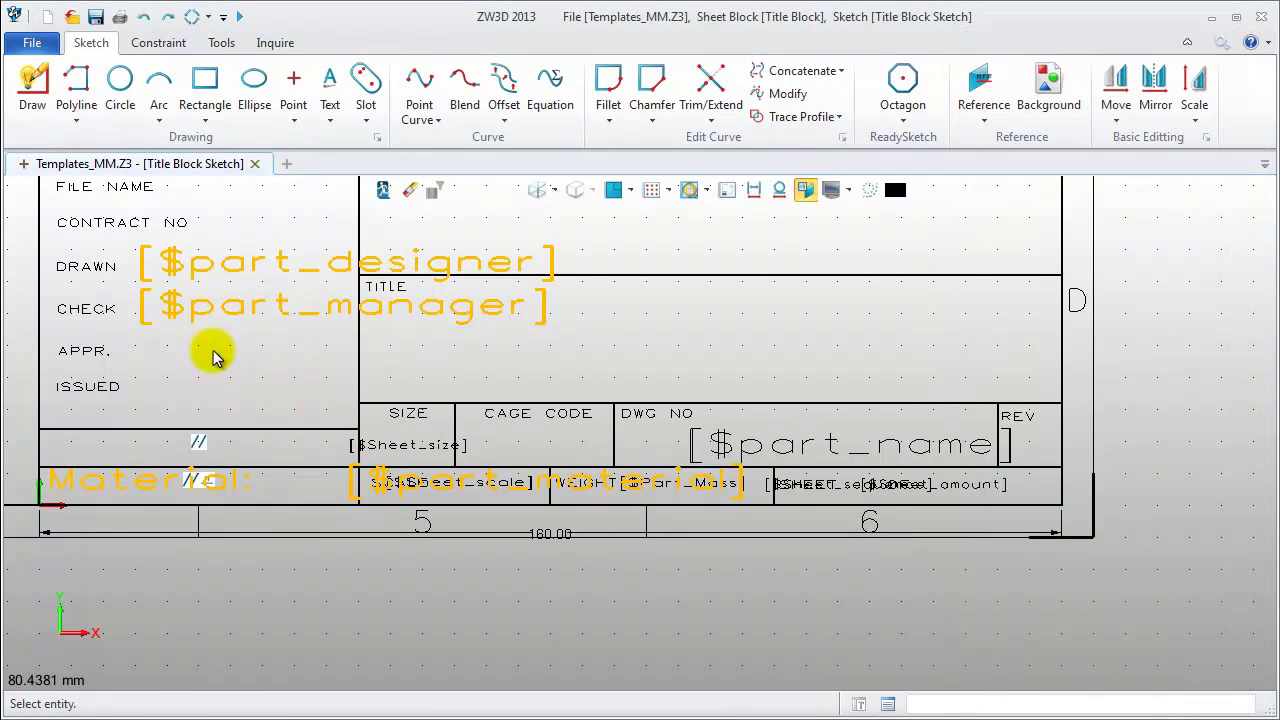
click(110, 385)
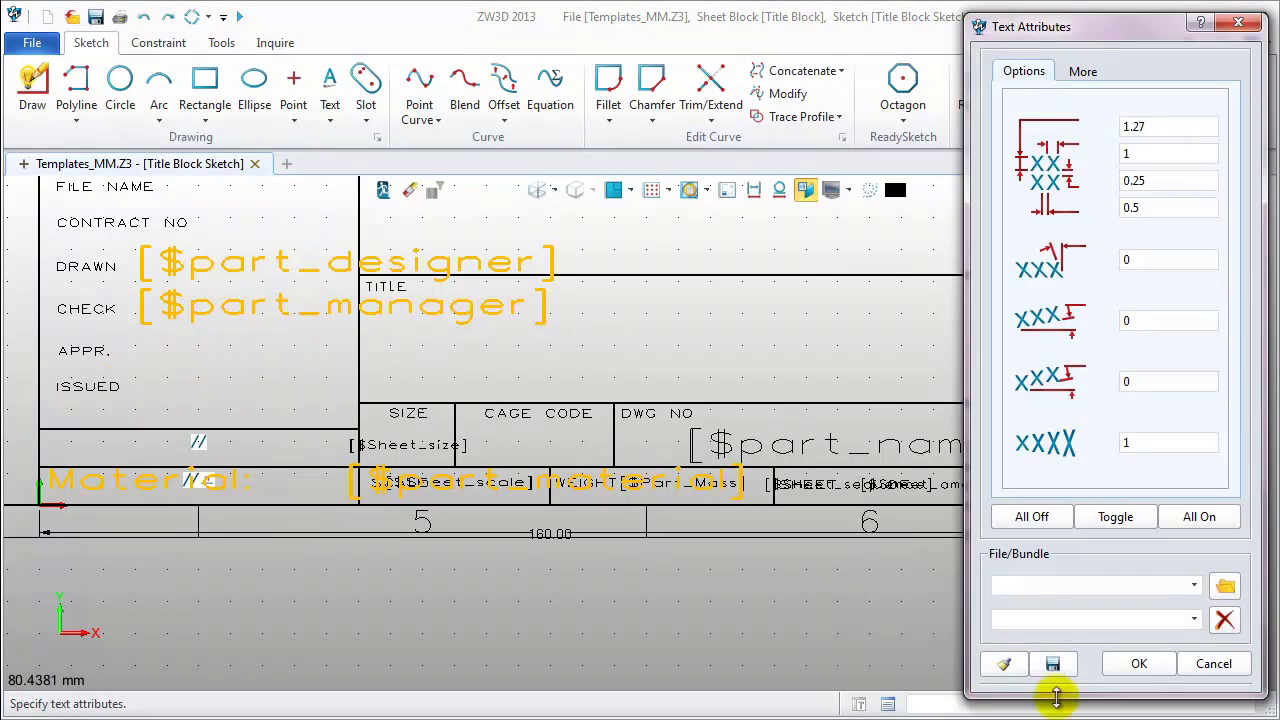
click(1139, 664)
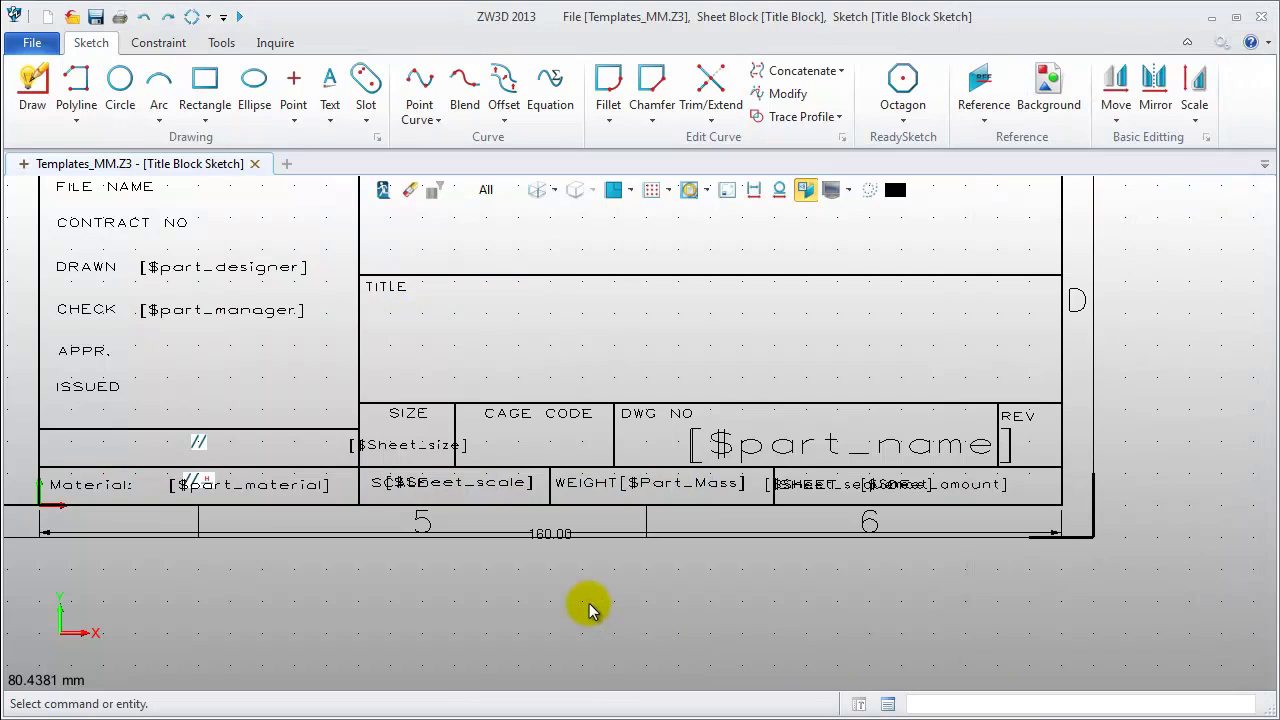
Exit the title block sketch and the A3_H(ZWSOFT) drawing, returning to the object level of Templates_MM.Z3
key(ctrl+f)
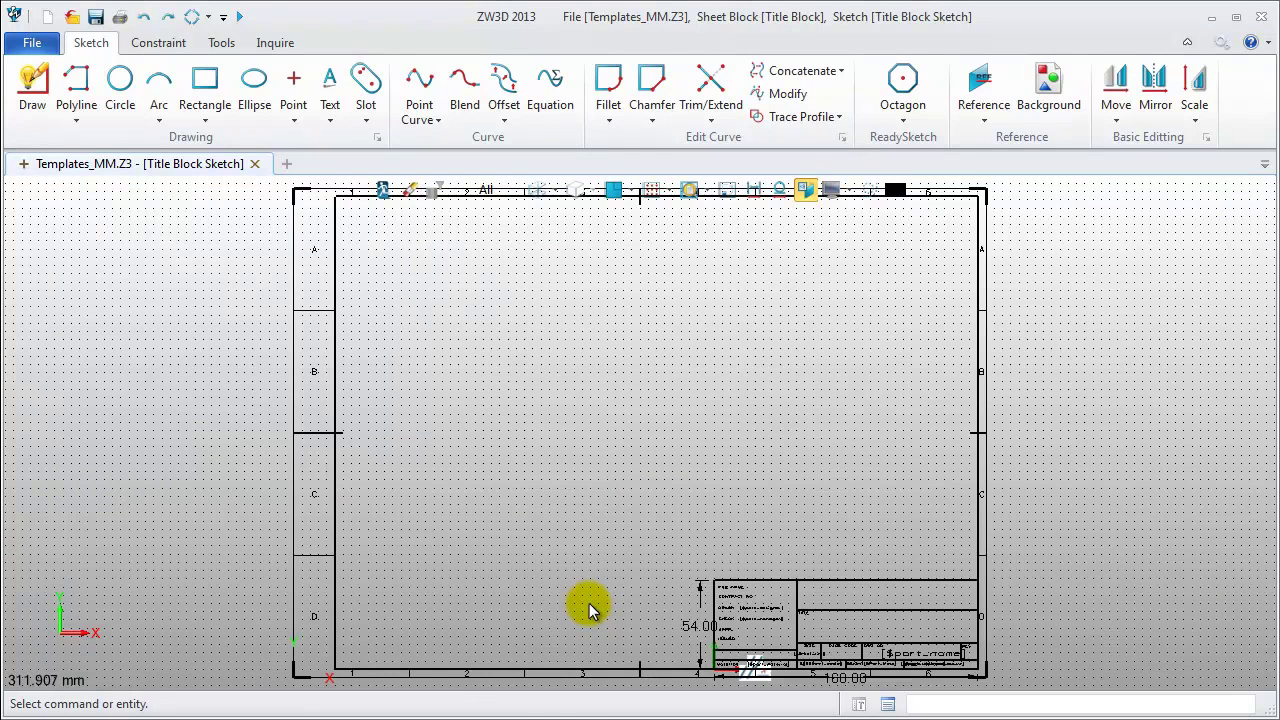
click(384, 191)
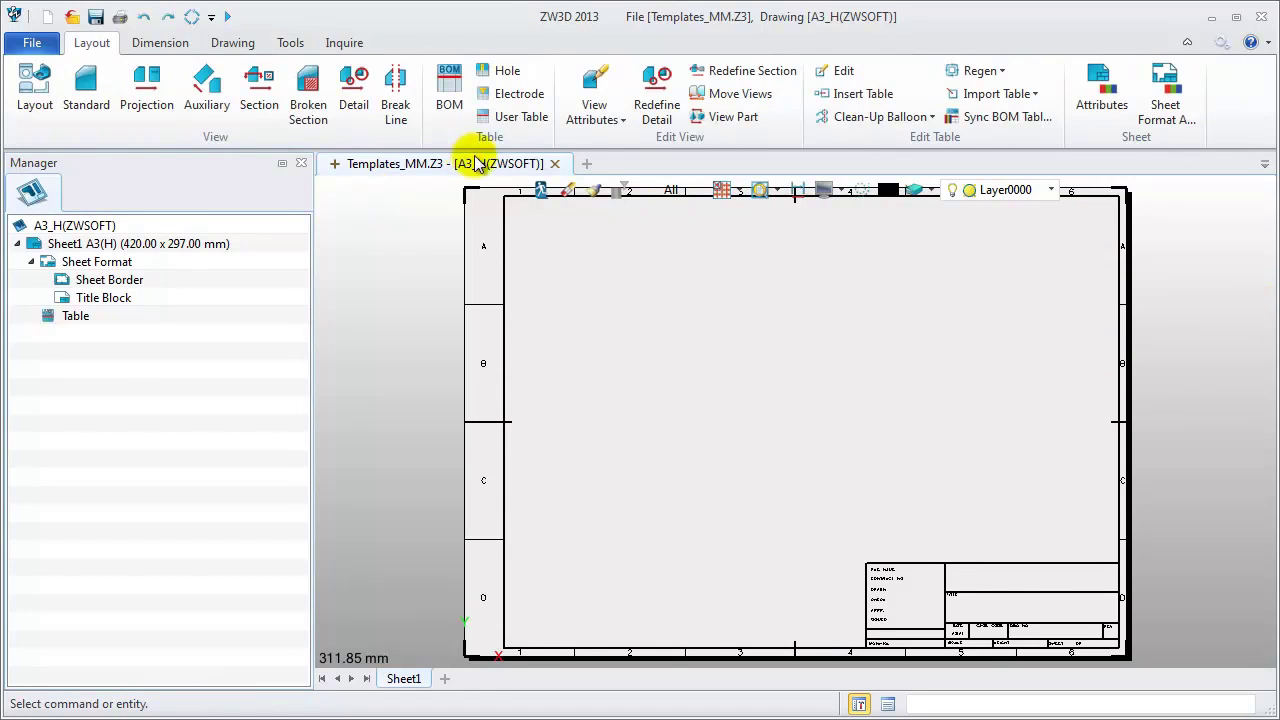
click(539, 191)
drag(294, 323, 291, 435)
click(42, 538)
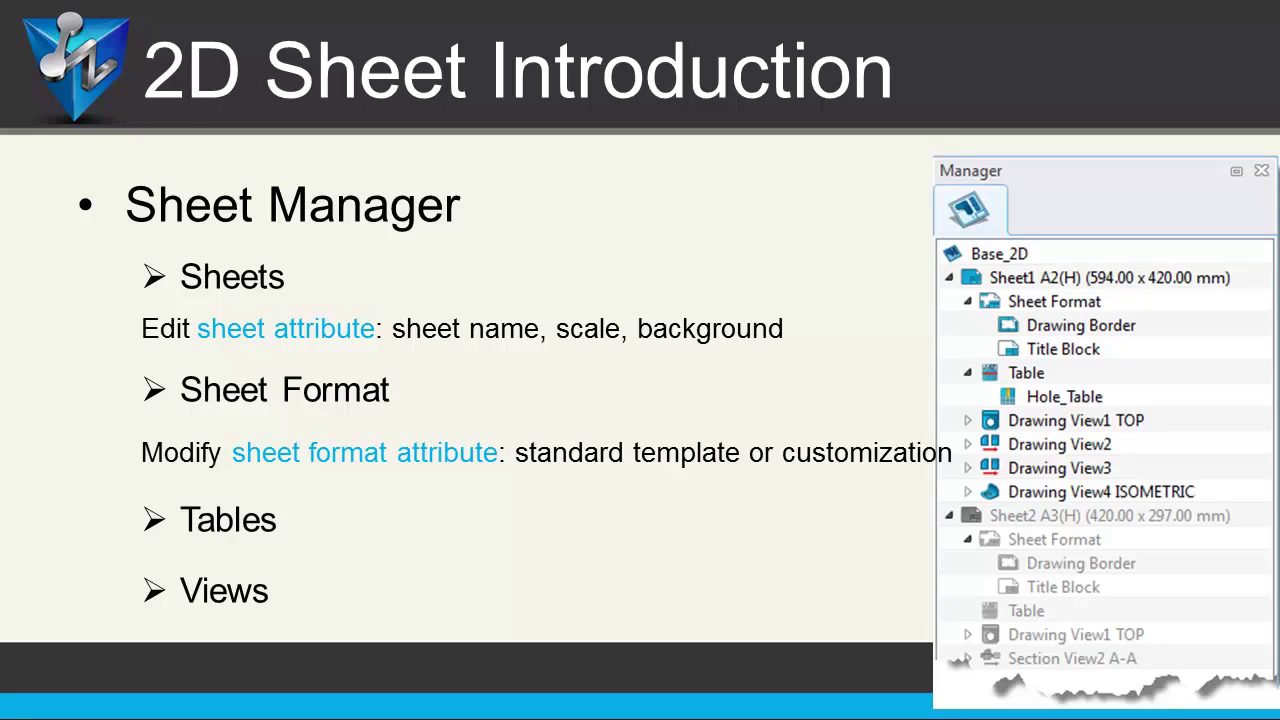
key(Right)
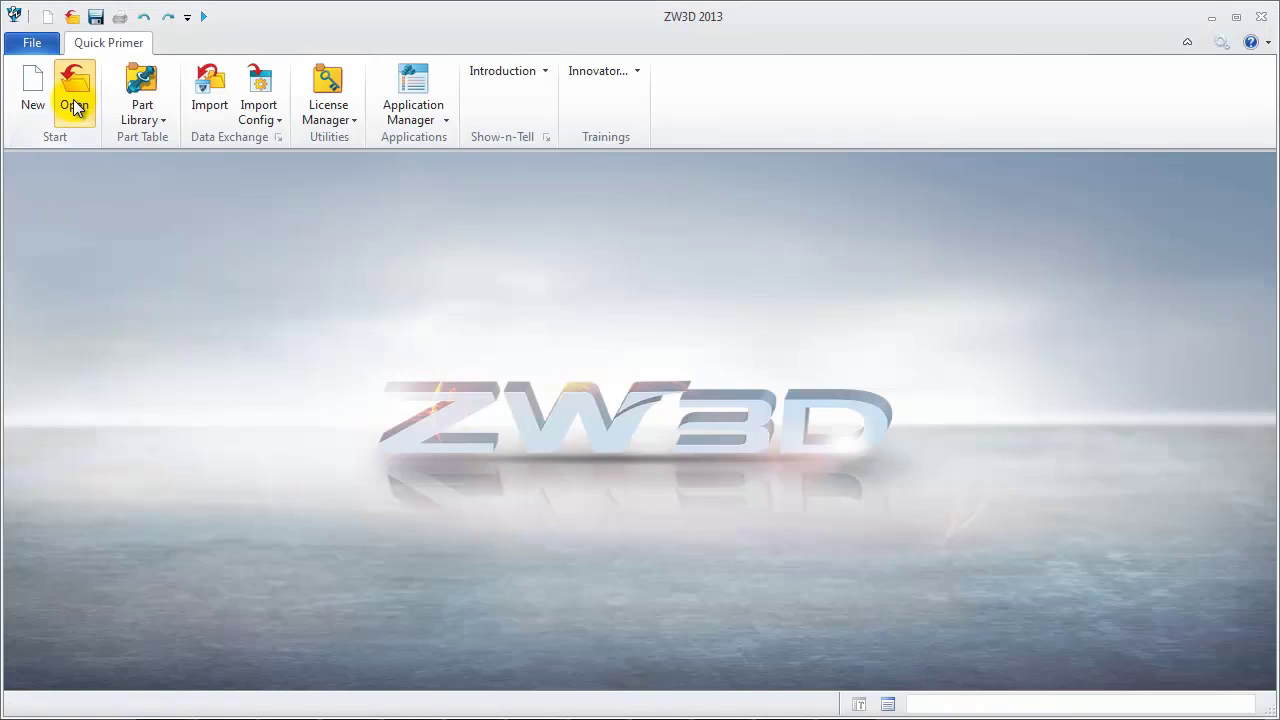
Open the Big shaft file from the ZW3D Training folder
click(75, 102)
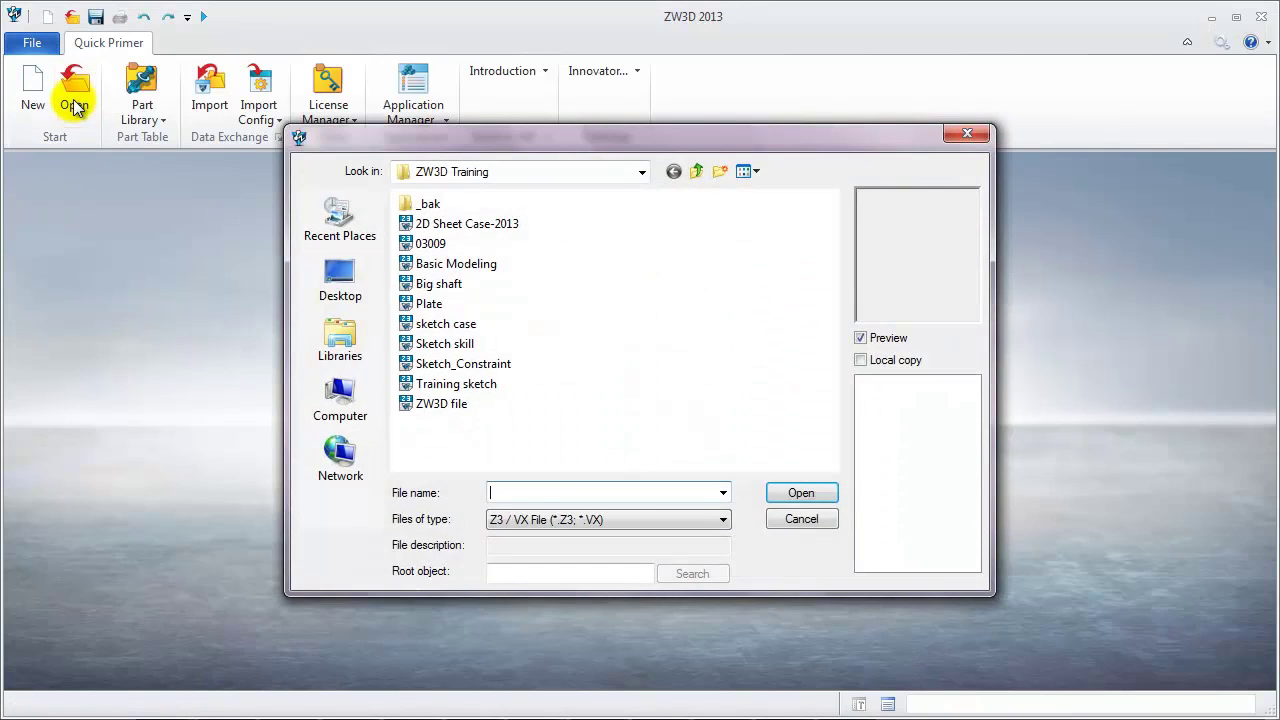
click(440, 285)
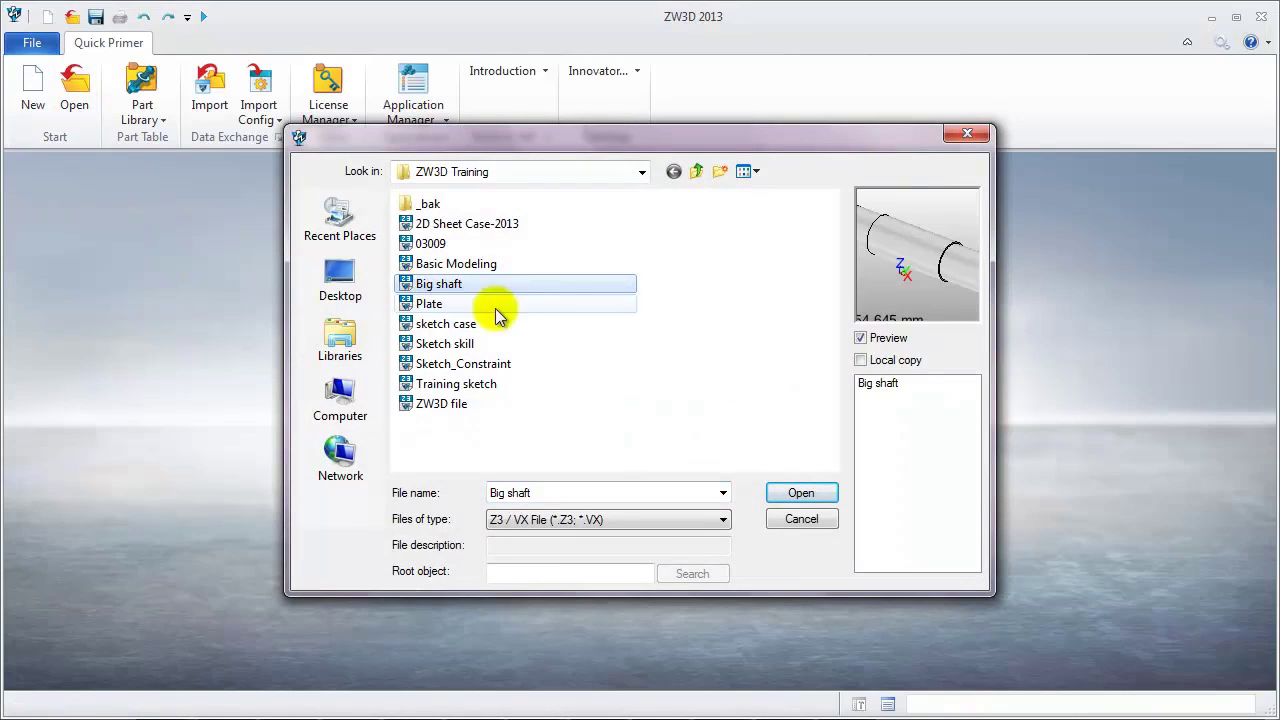
click(790, 492)
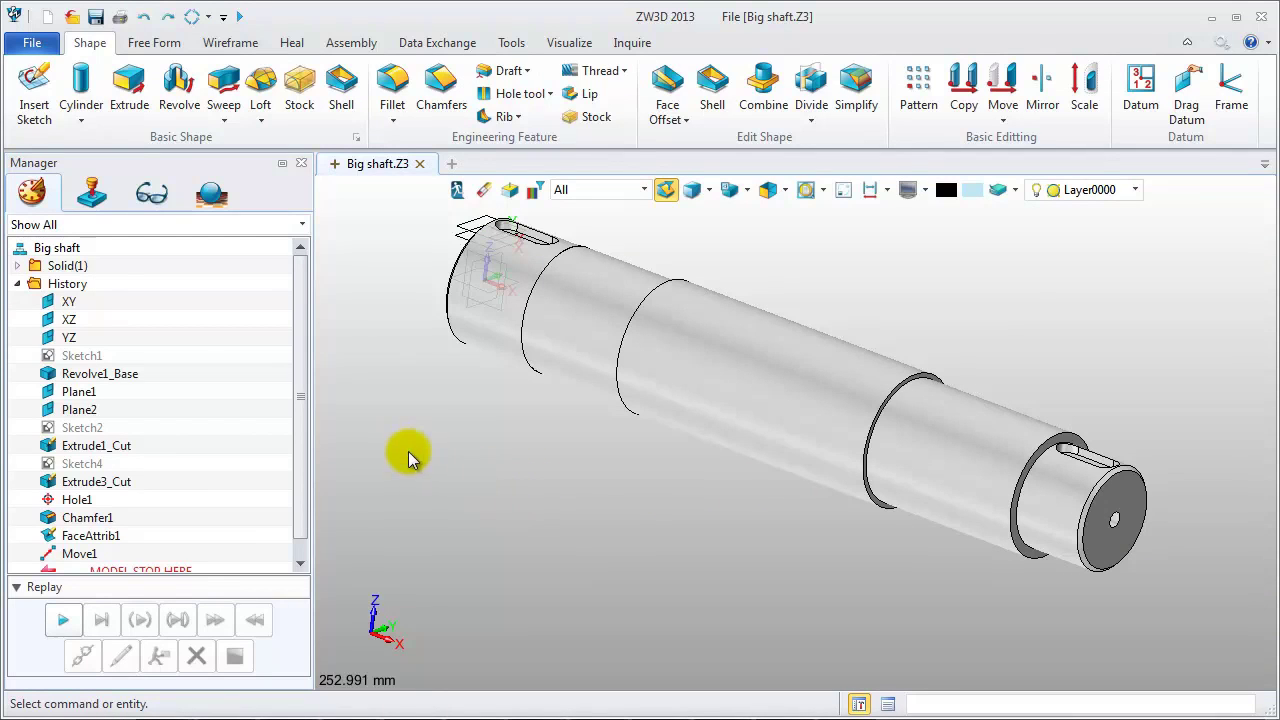
Review the shaft part's standard attributes, including designer, manager and material, and close them without changes
click(511, 42)
click(426, 72)
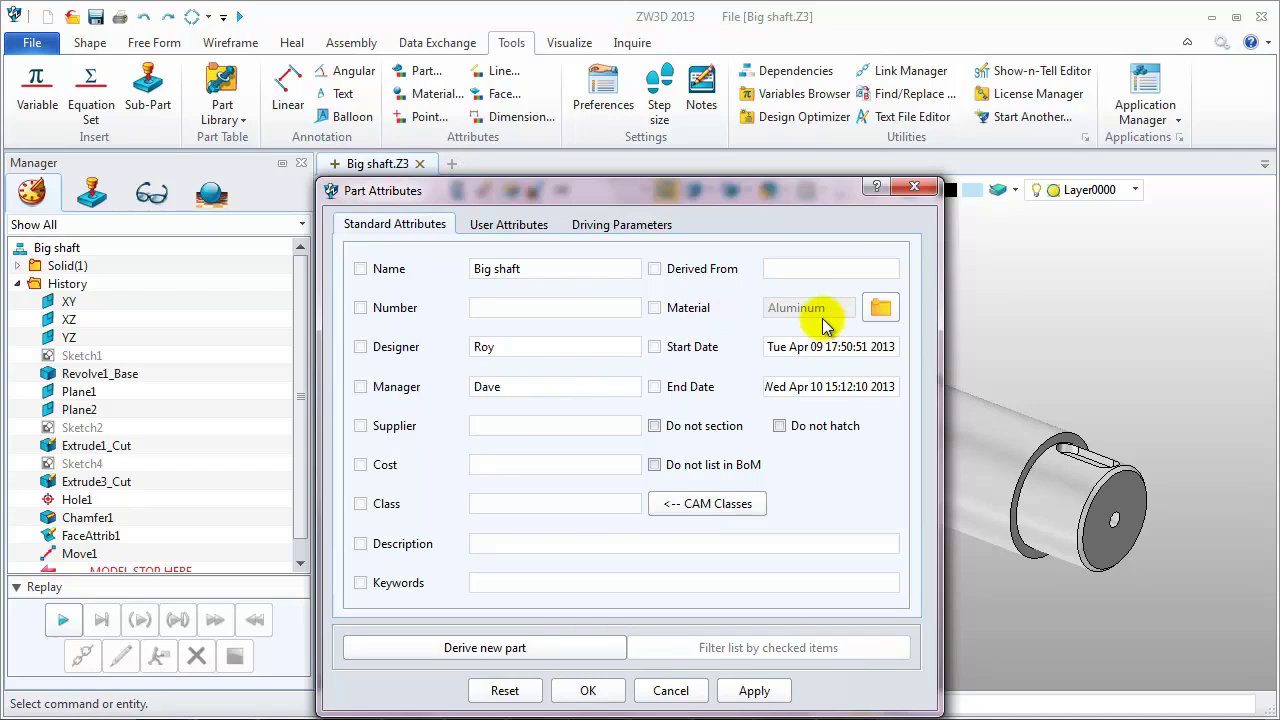
click(912, 187)
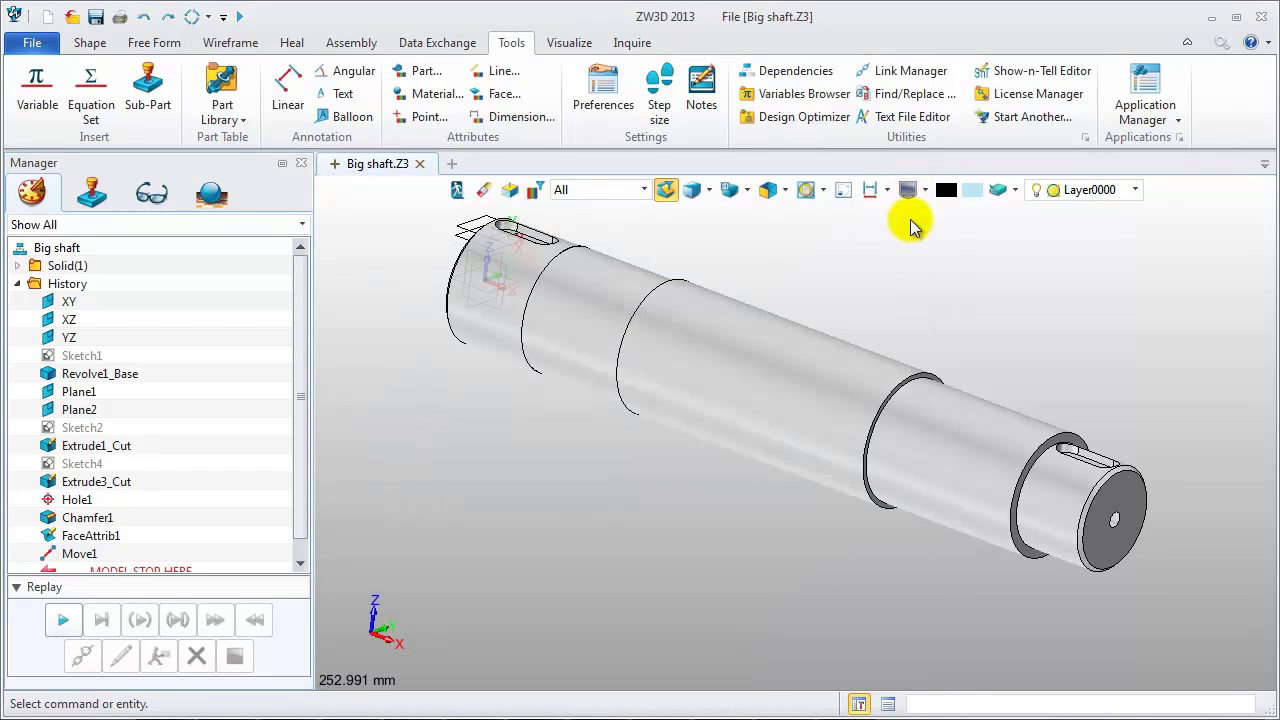
Create a 2D sheet from the shaft part using the A3_H(ZWSOFT) template
right_click(912, 227)
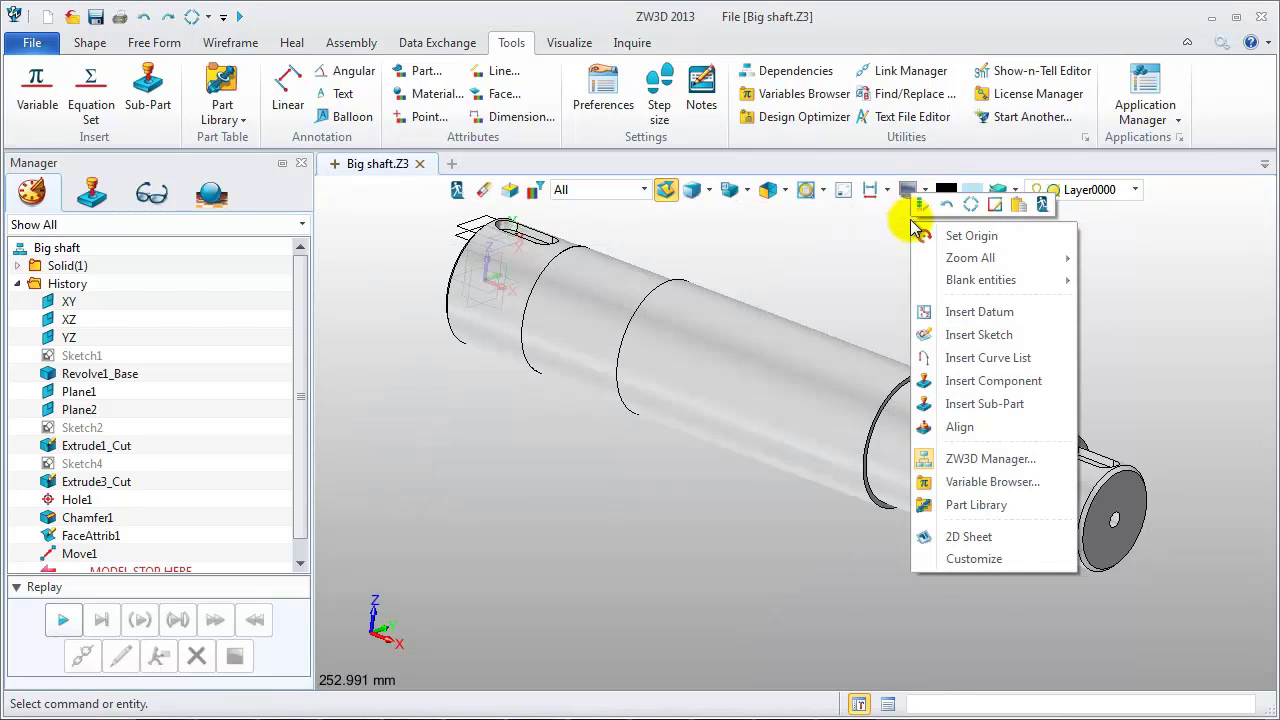
click(966, 537)
drag(726, 277, 734, 429)
click(627, 466)
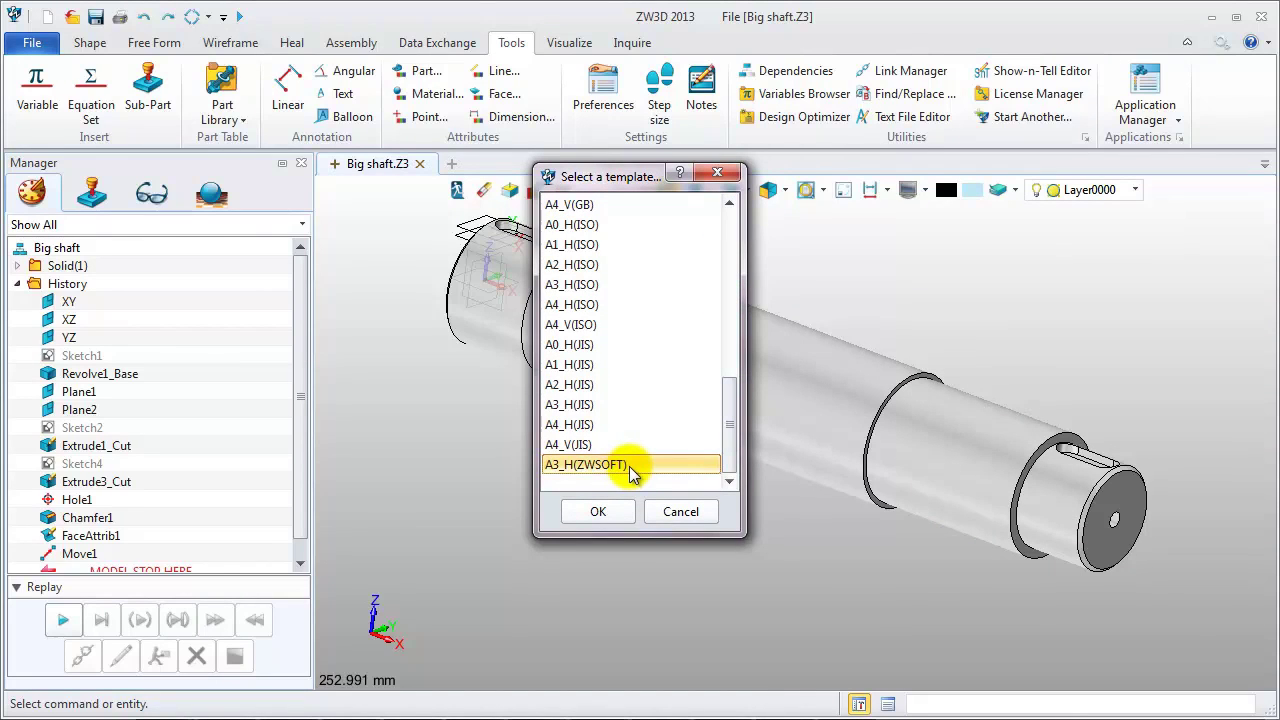
click(598, 511)
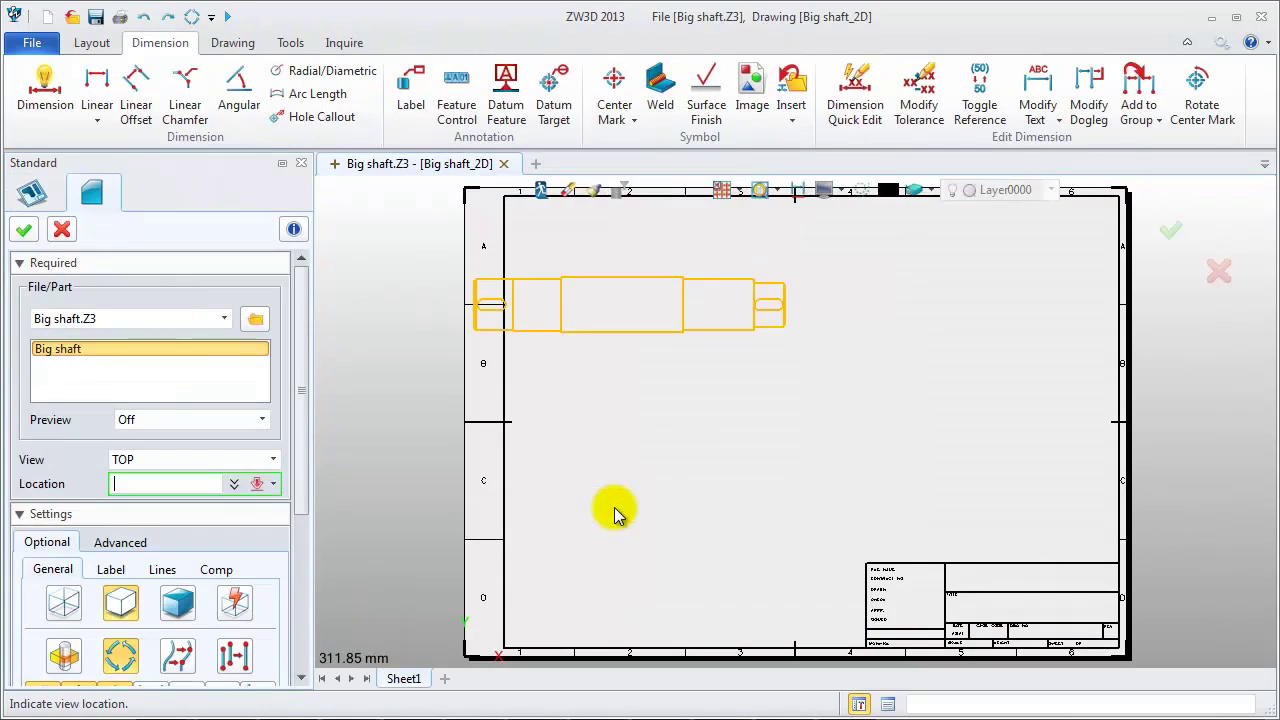
Place a FRONT standard view of the shaft with hidden lines off in the sheet's upper middle area, without adding projected views
click(273, 459)
click(192, 494)
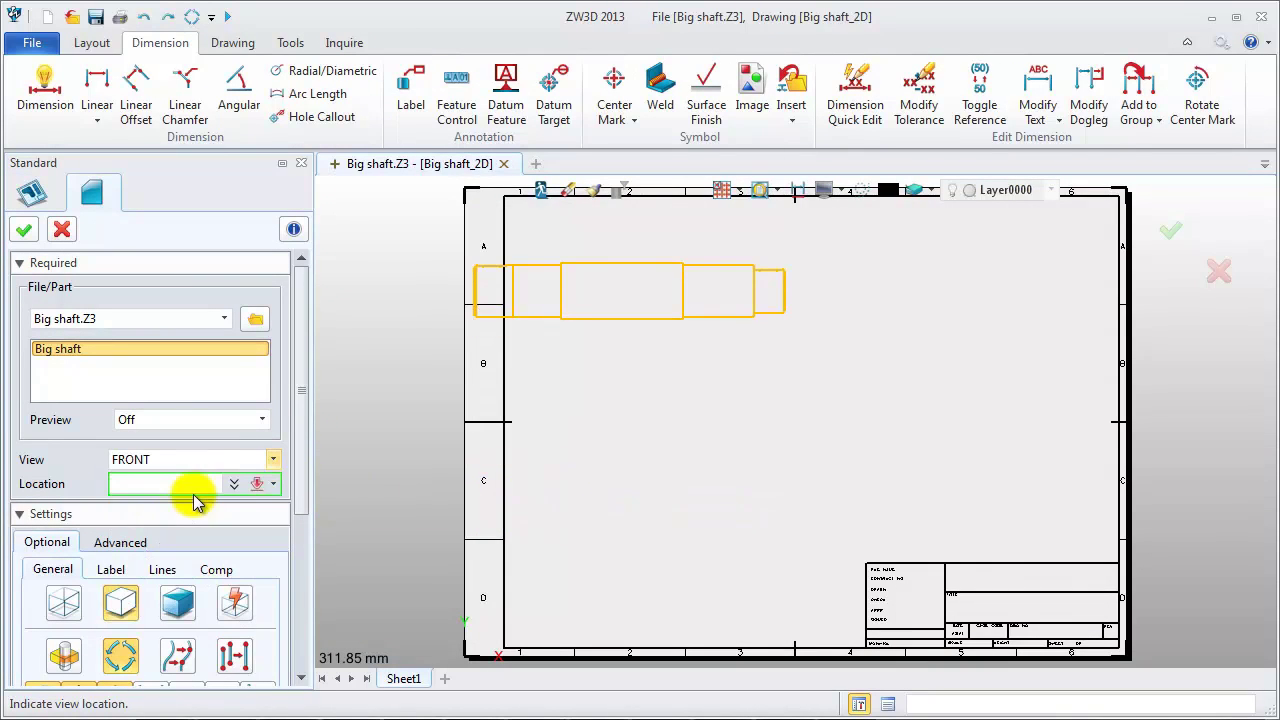
scroll(302, 505, down, 1)
scroll(305, 540, down, 2)
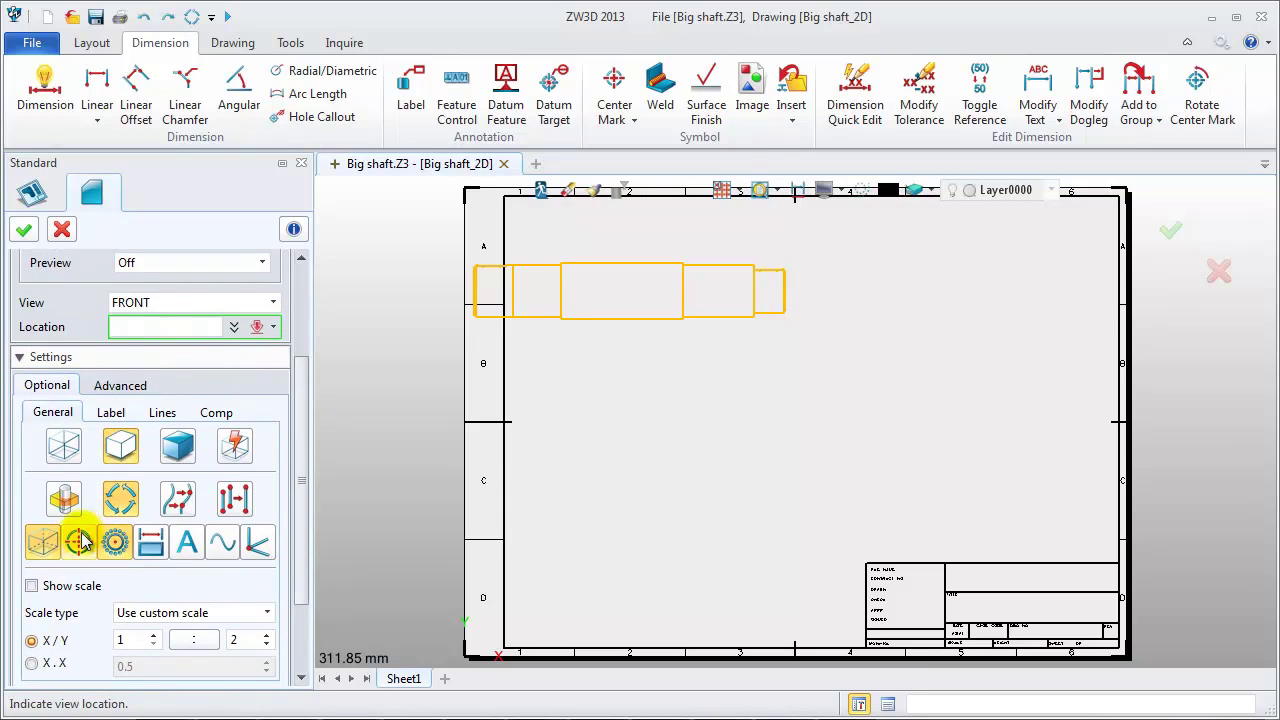
click(43, 542)
scroll(290, 470, down, 2)
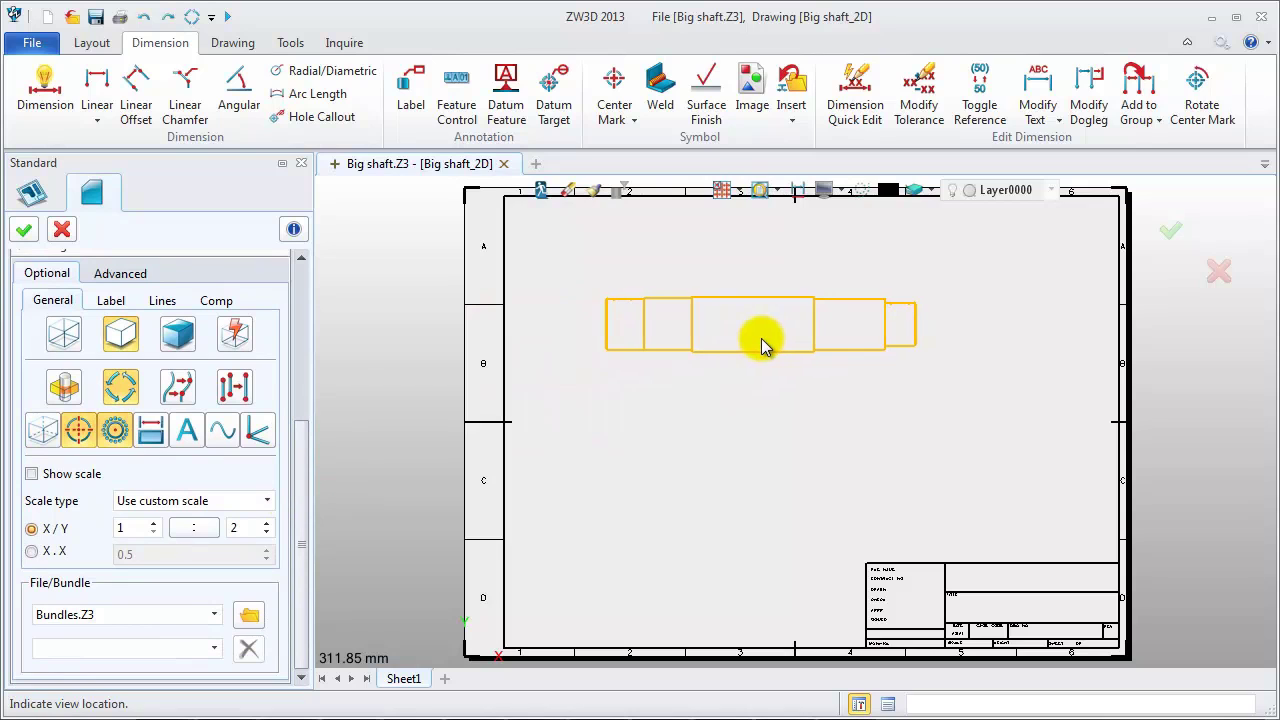
click(761, 338)
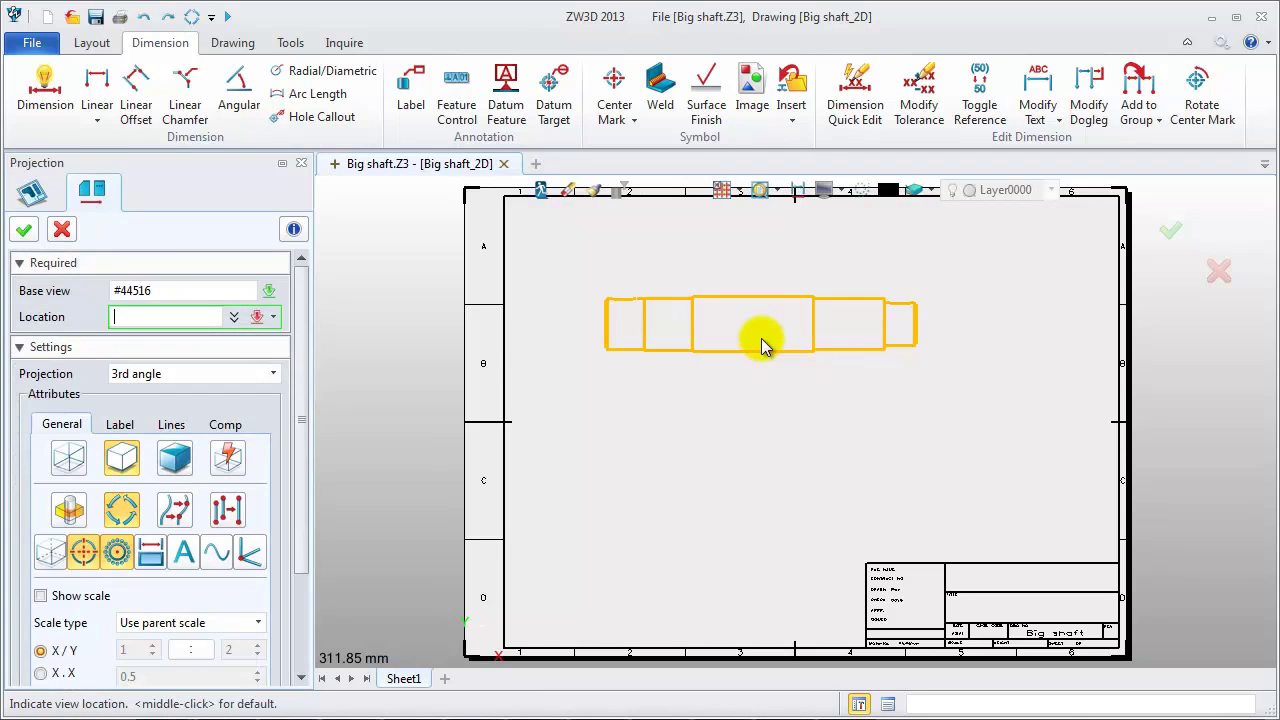
middle_click(761, 338)
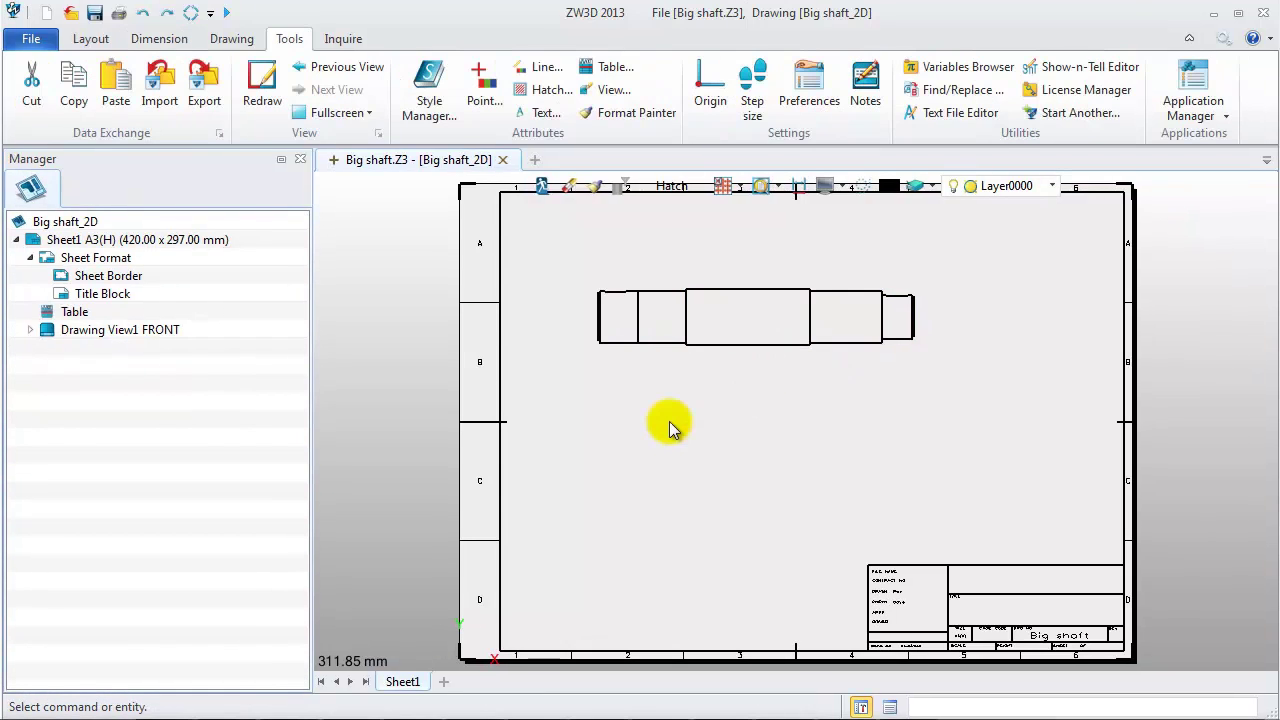
Examine the title block's designer, manager, material and drawing number entries up close, and return to the whole sheet
scroll(990, 610, up, 3)
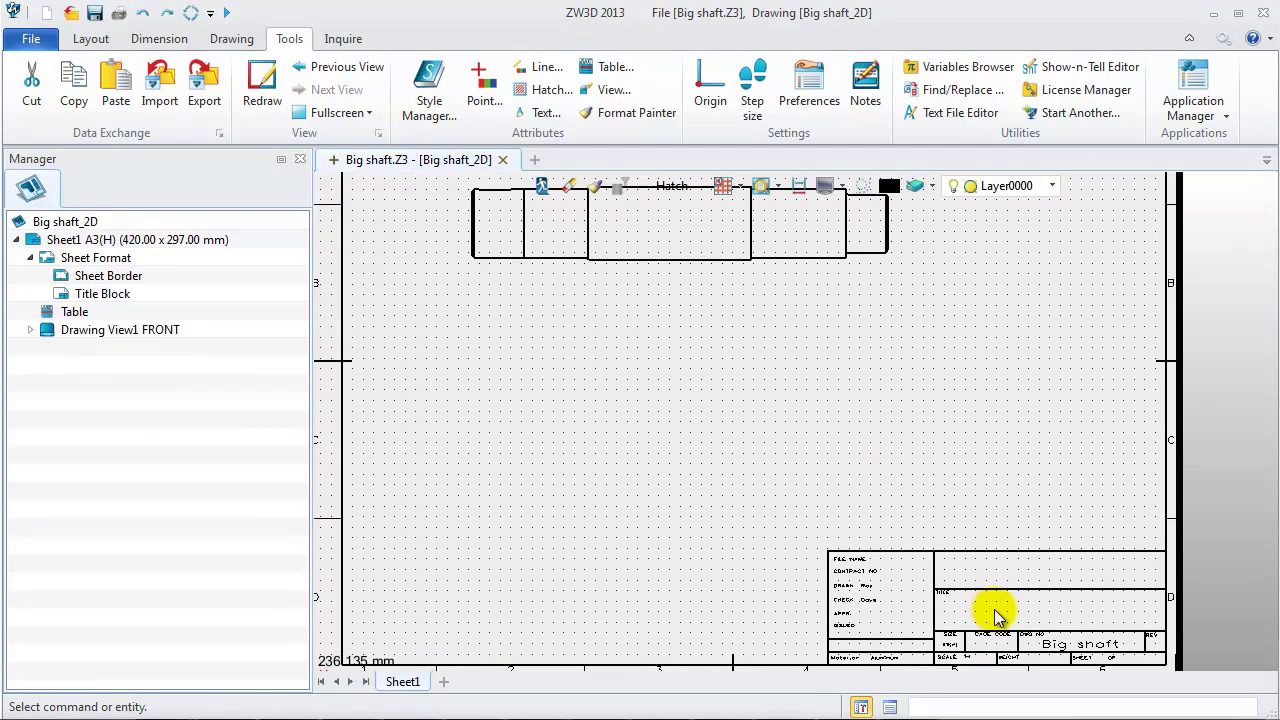
scroll(1117, 560, up, 2)
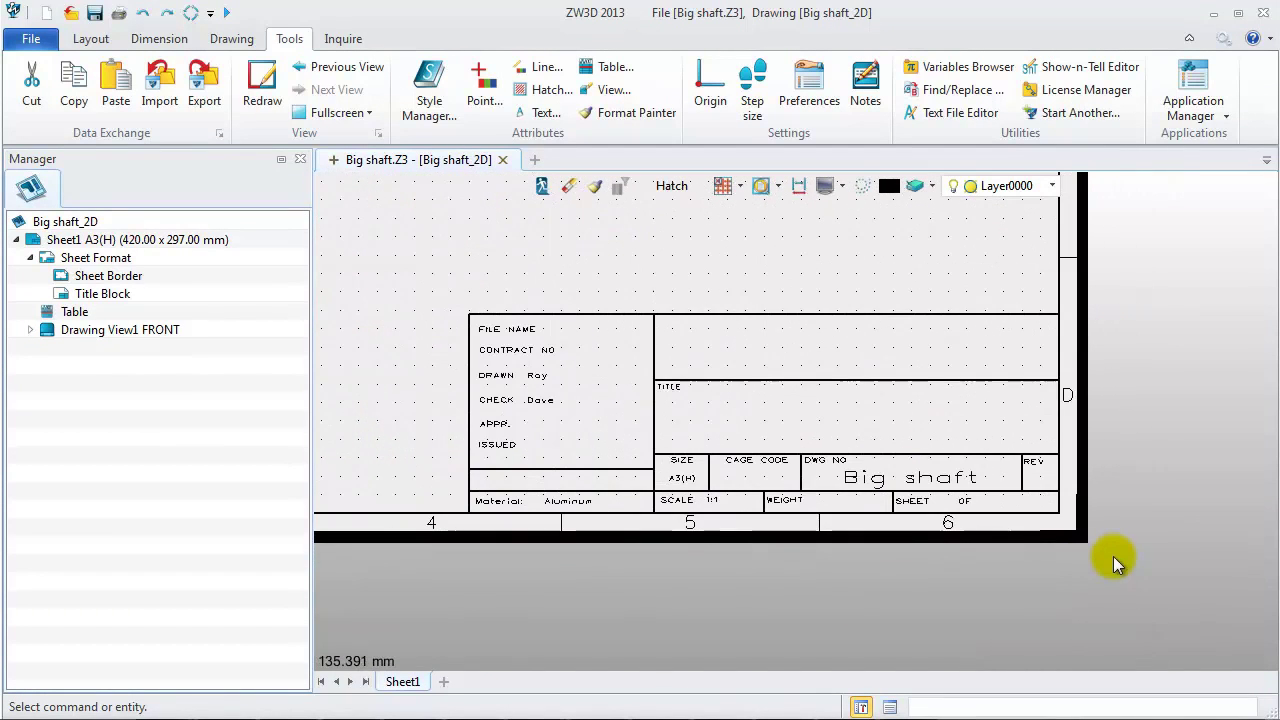
scroll(1003, 555, up, 1)
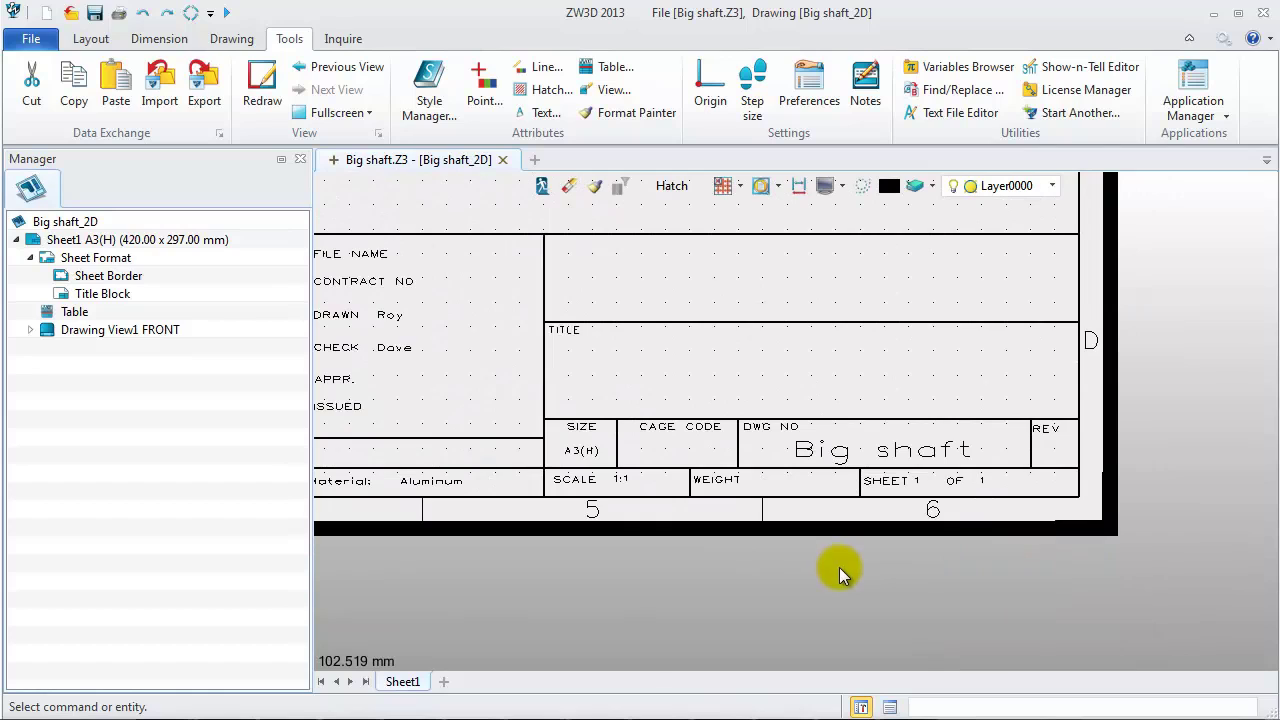
middle_drag(839, 567, 874, 574)
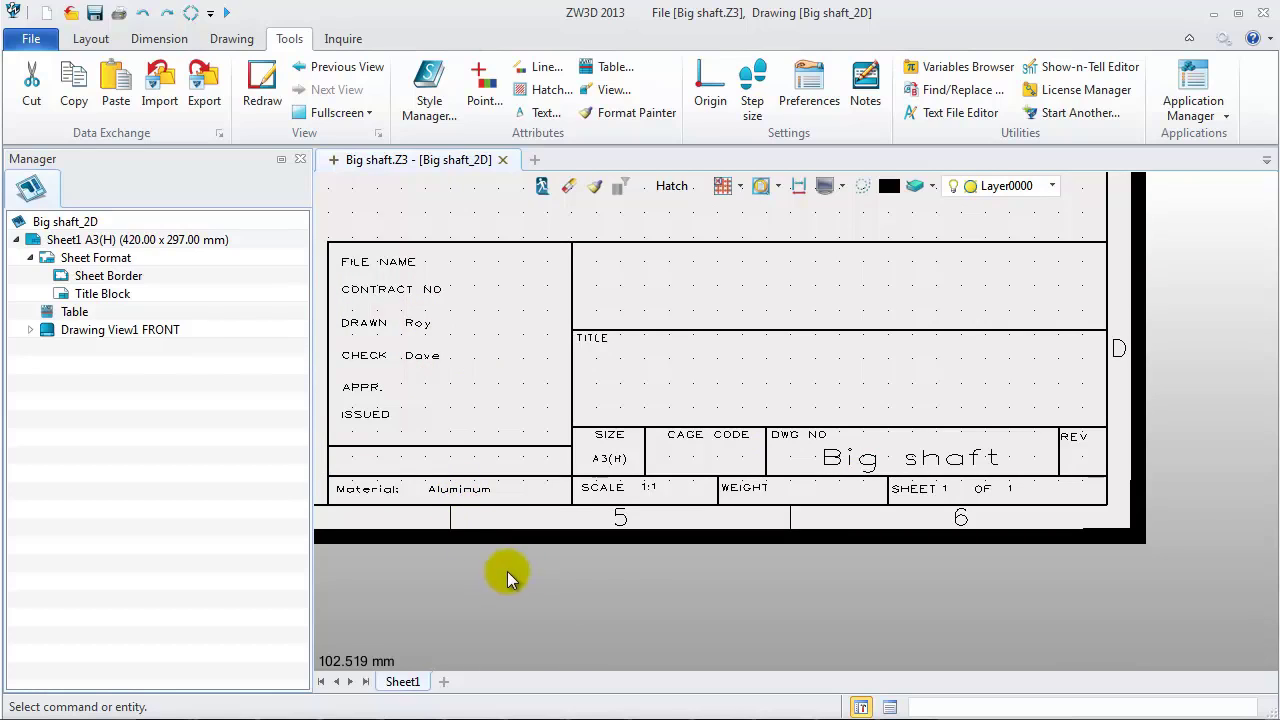
key(ctrl+a)
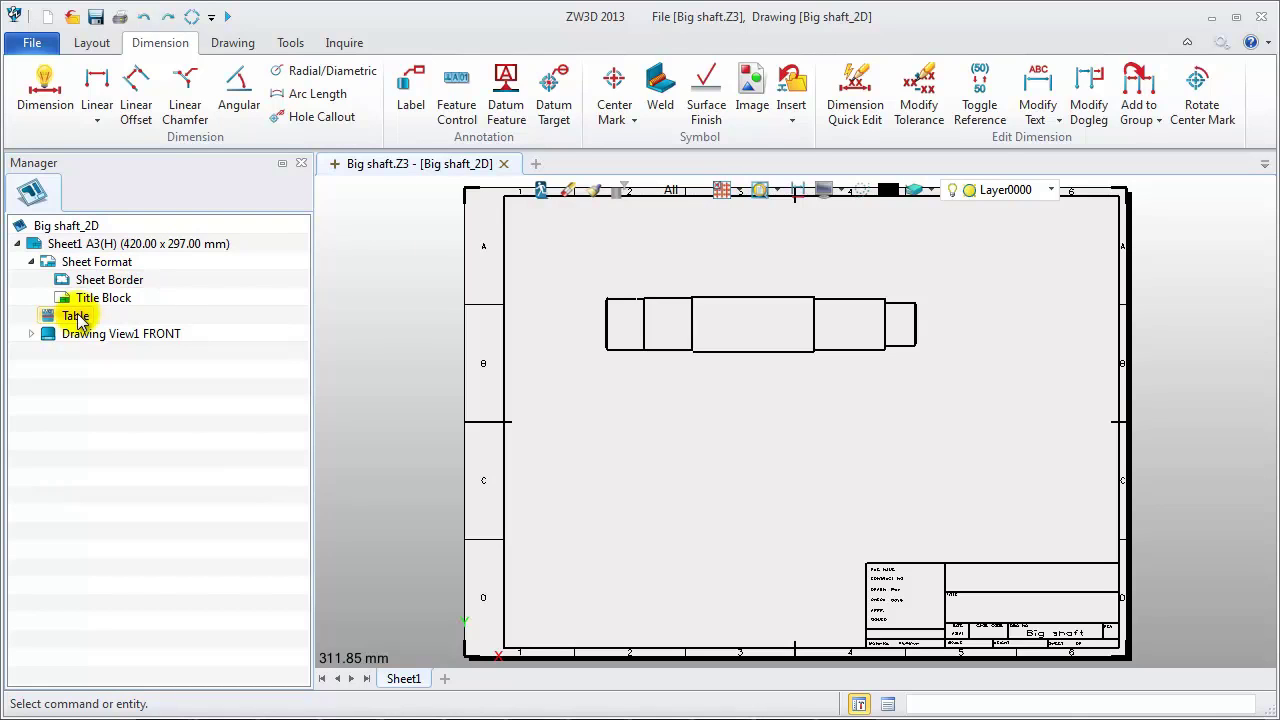
Inspect the front view's part history in the drawing tree, and collapse the history and Sheet1 branches
click(31, 333)
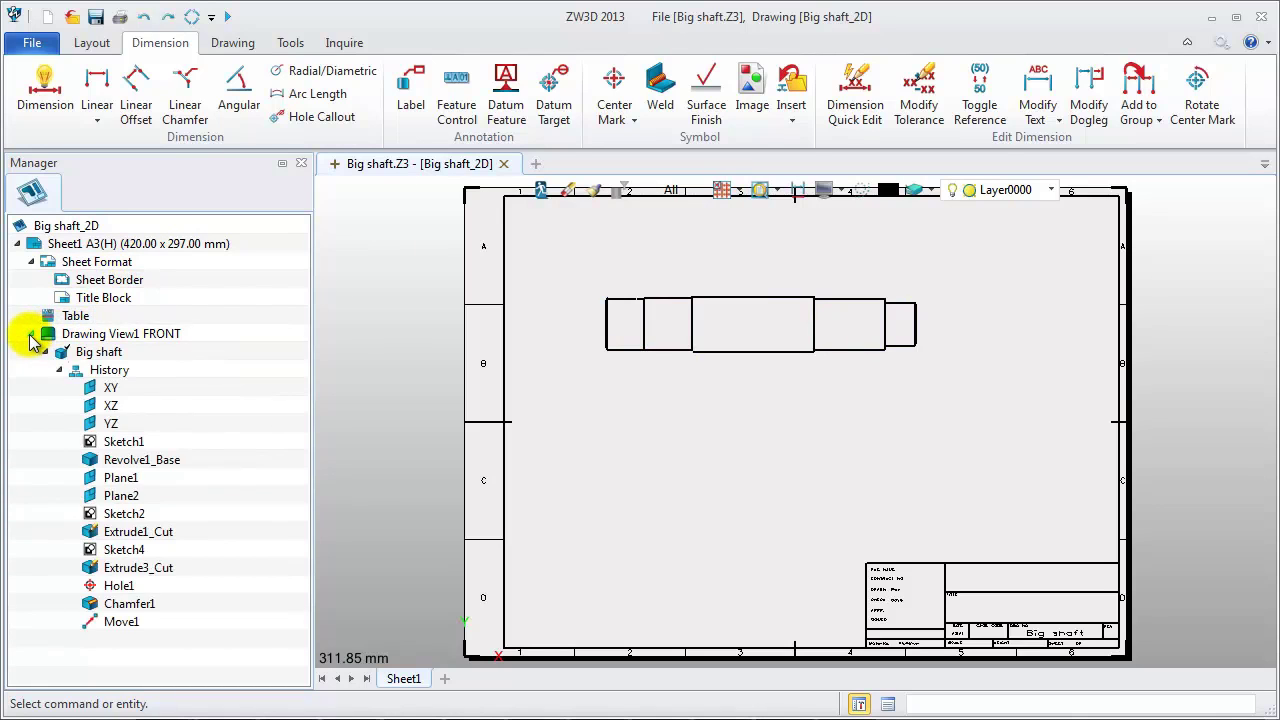
click(60, 371)
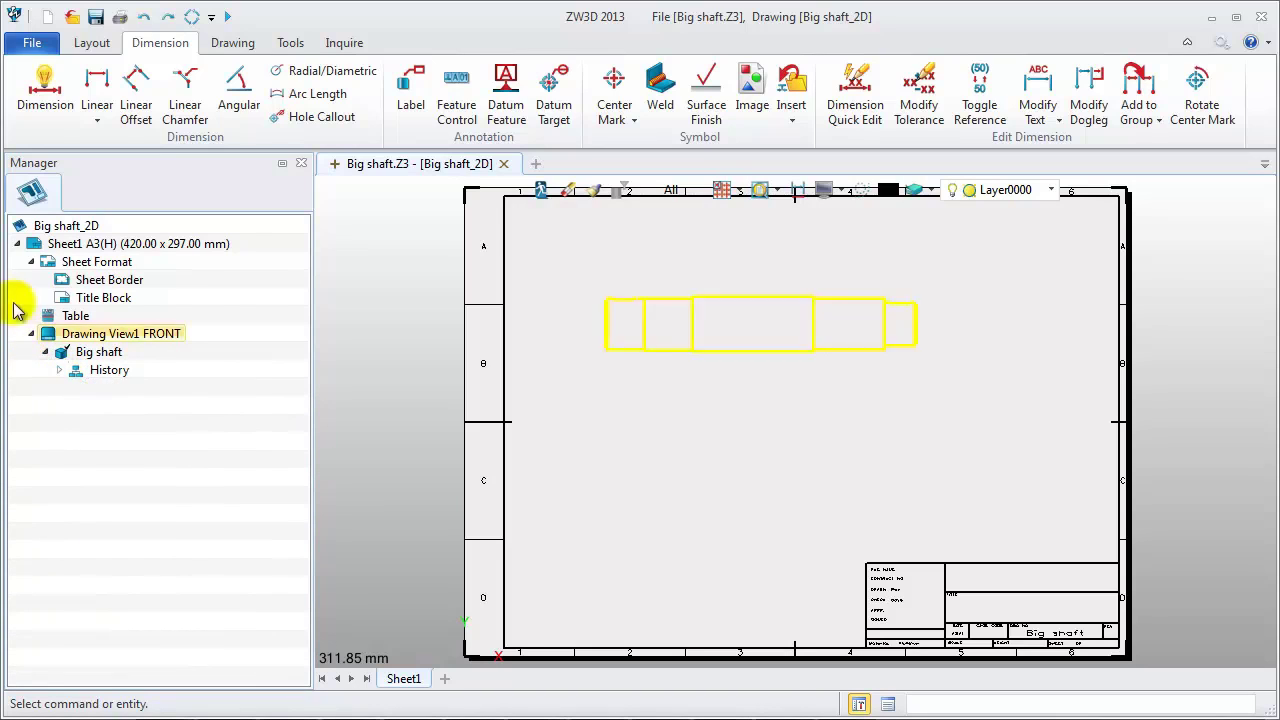
click(18, 244)
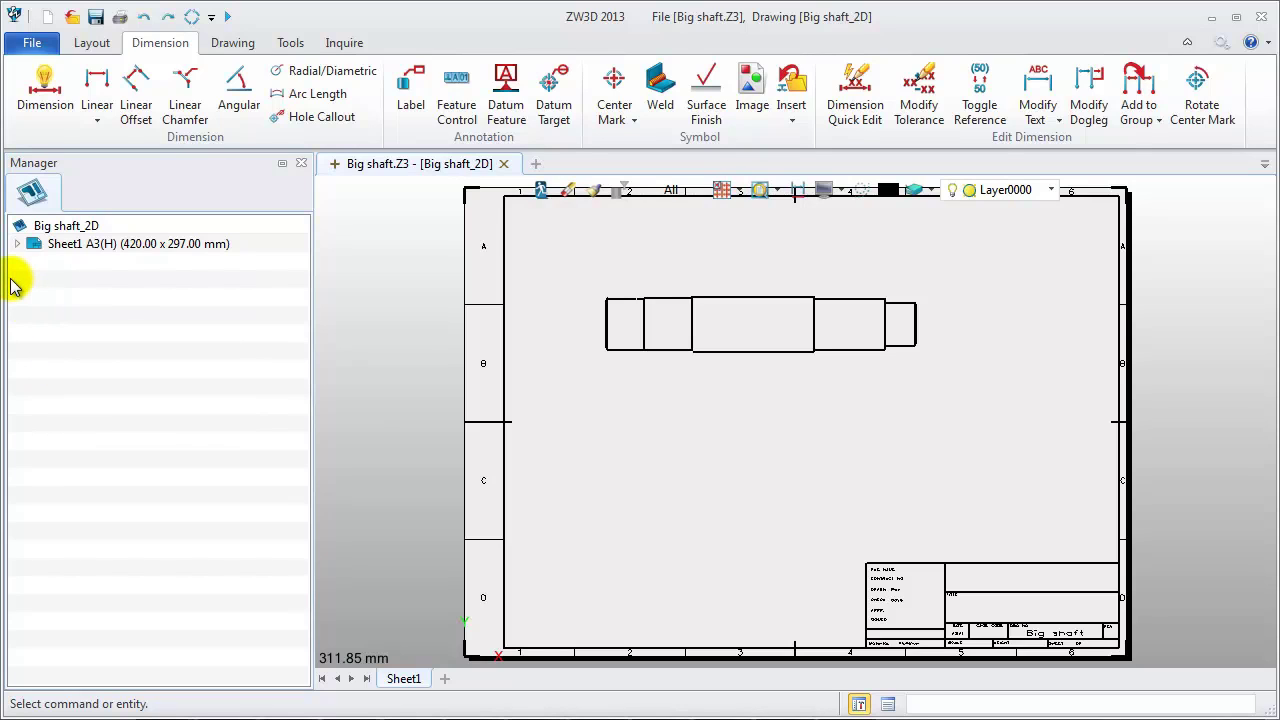
Insert two additional sheets, Sheet2 and Sheet3, into the Big shaft_2D drawing
right_click(55, 225)
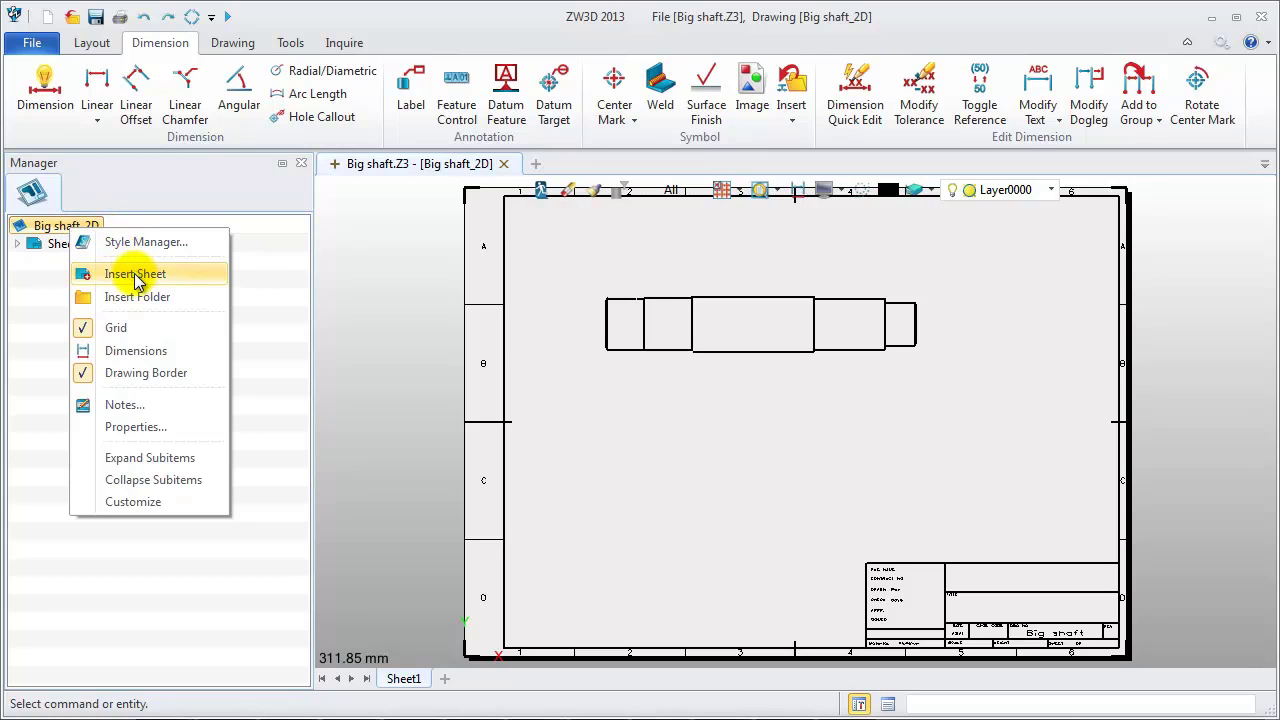
click(186, 277)
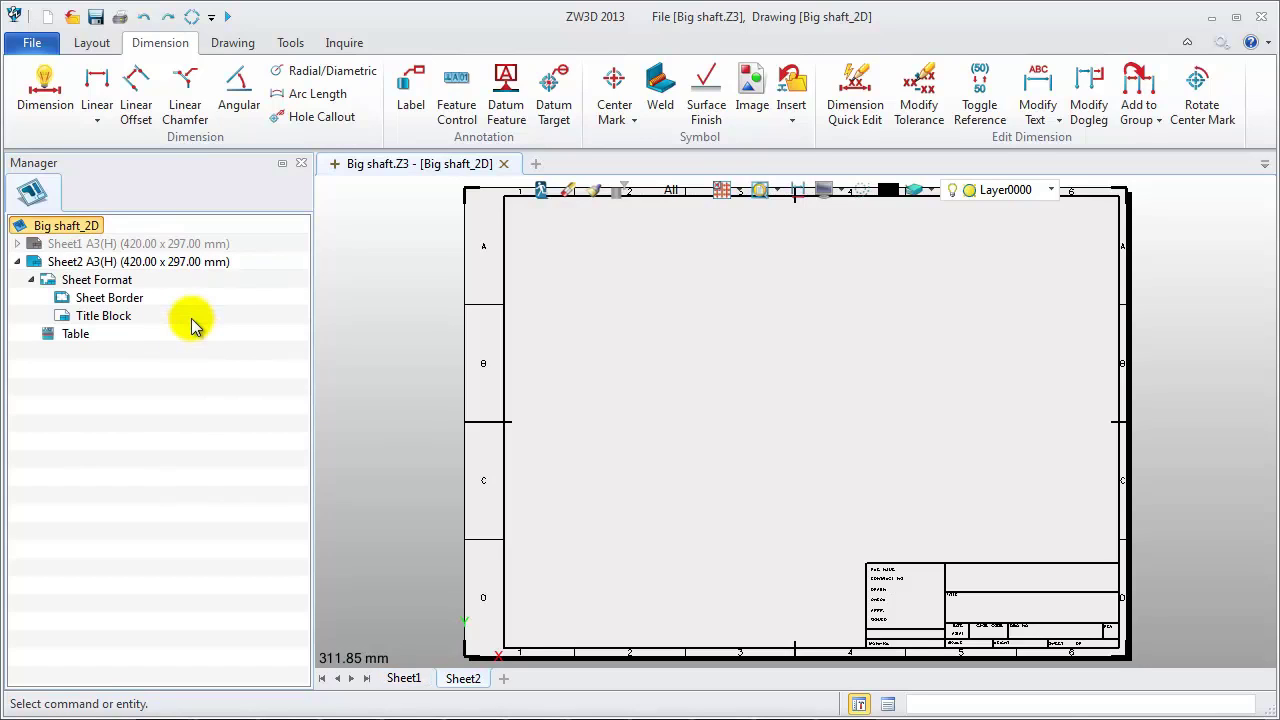
click(505, 680)
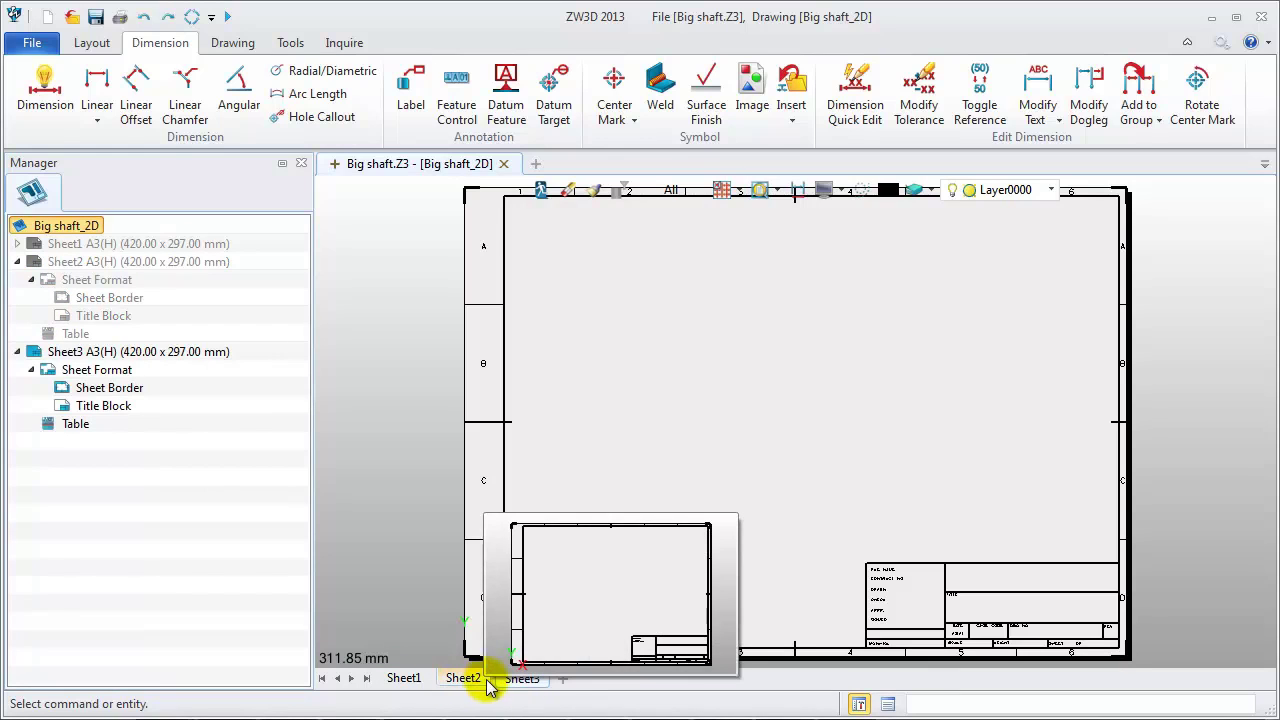
Lay out automatically located views of the Big shaft part on Sheet3 using 1st Angle projection
click(91, 43)
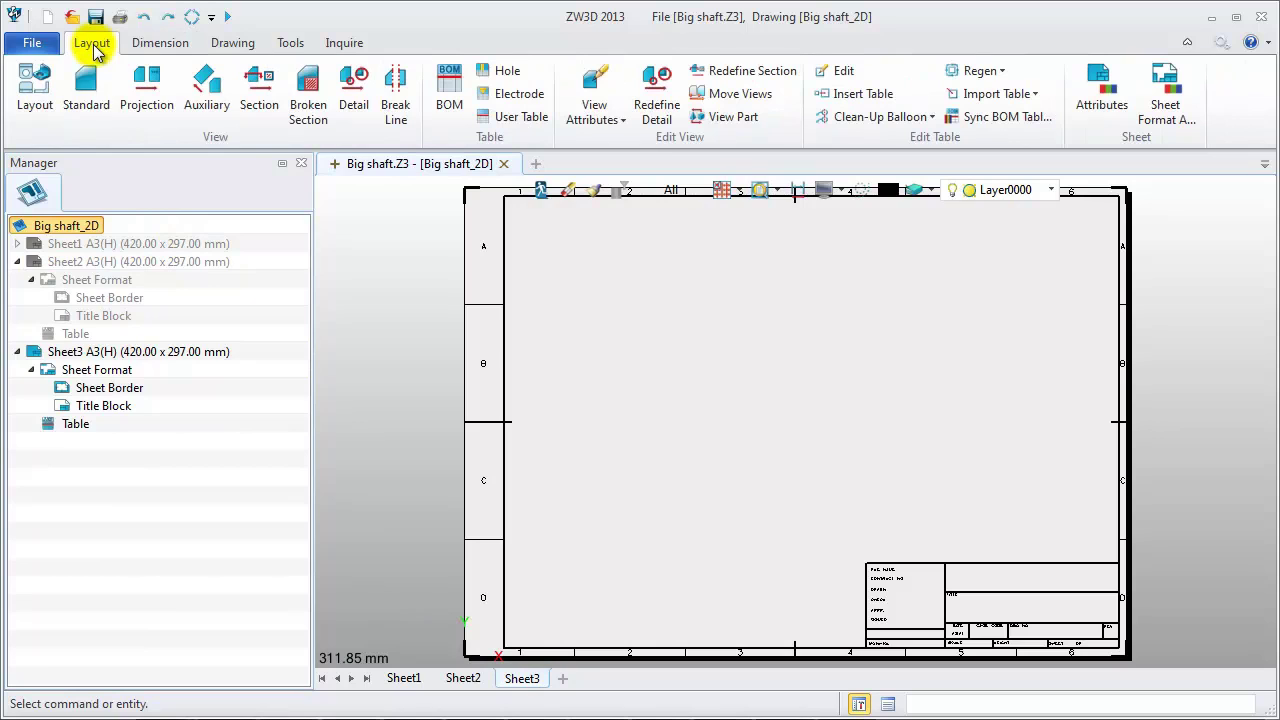
click(45, 100)
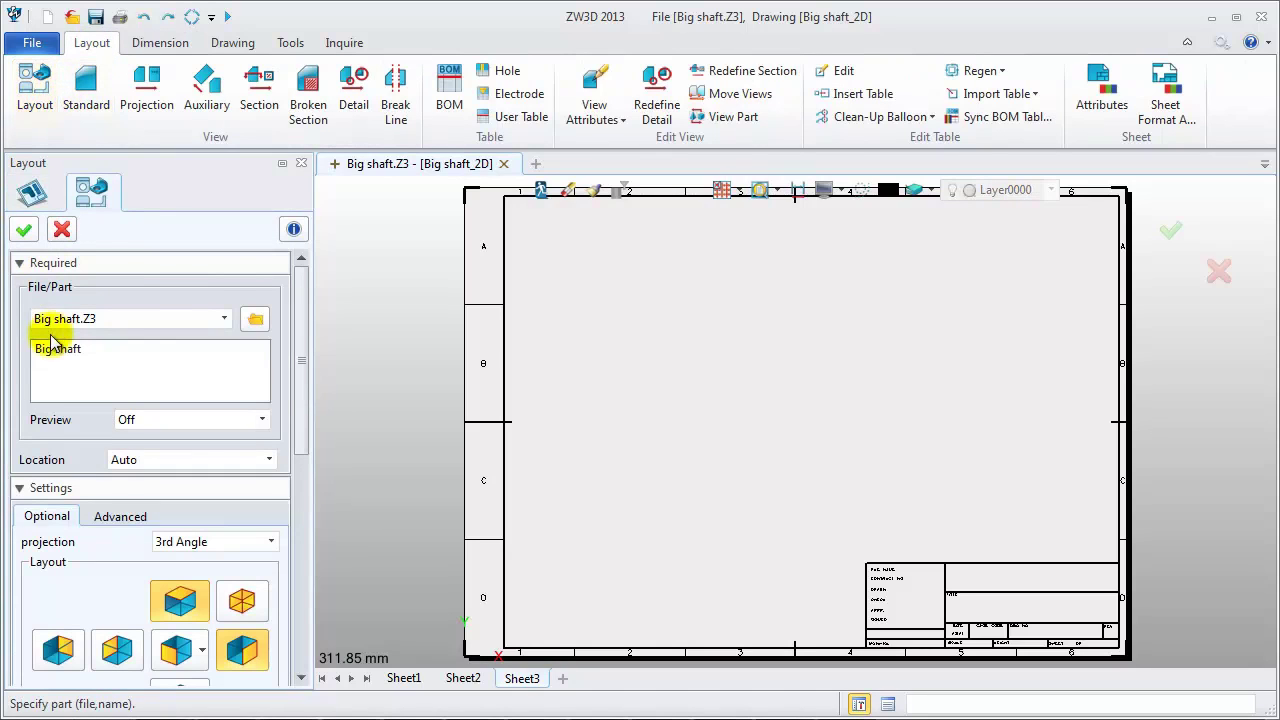
click(54, 350)
click(268, 543)
click(266, 562)
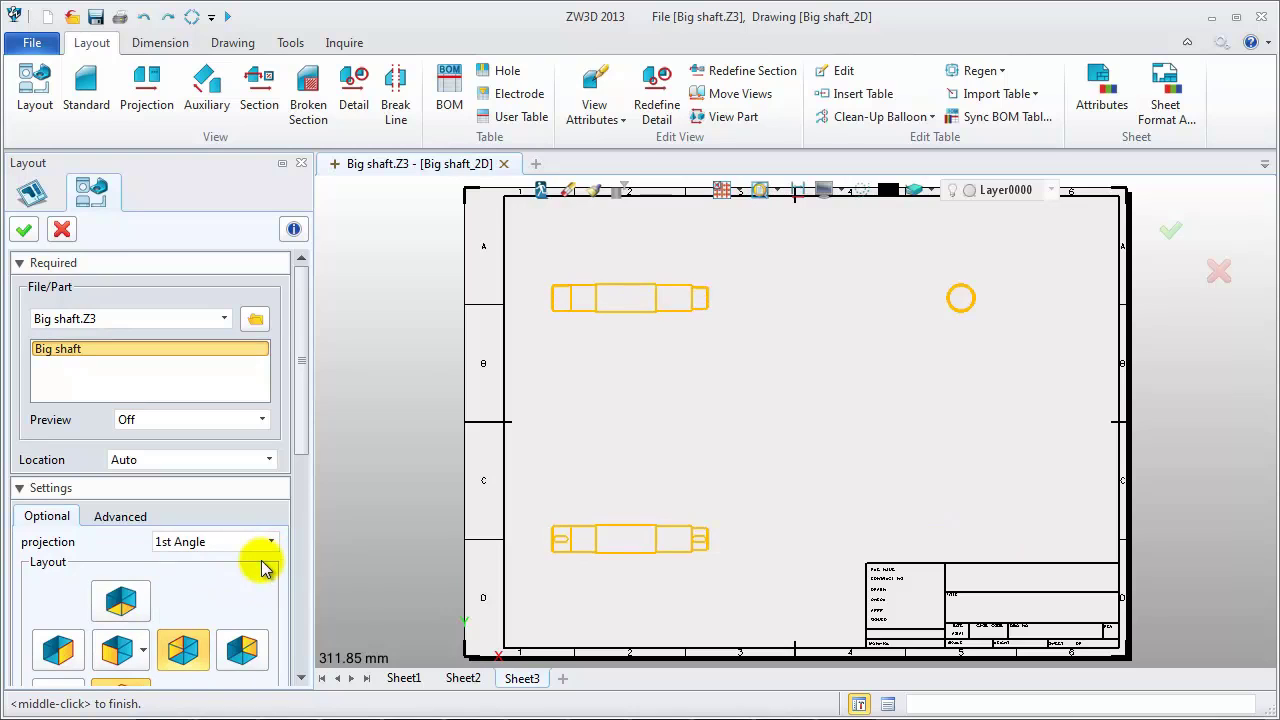
click(20, 234)
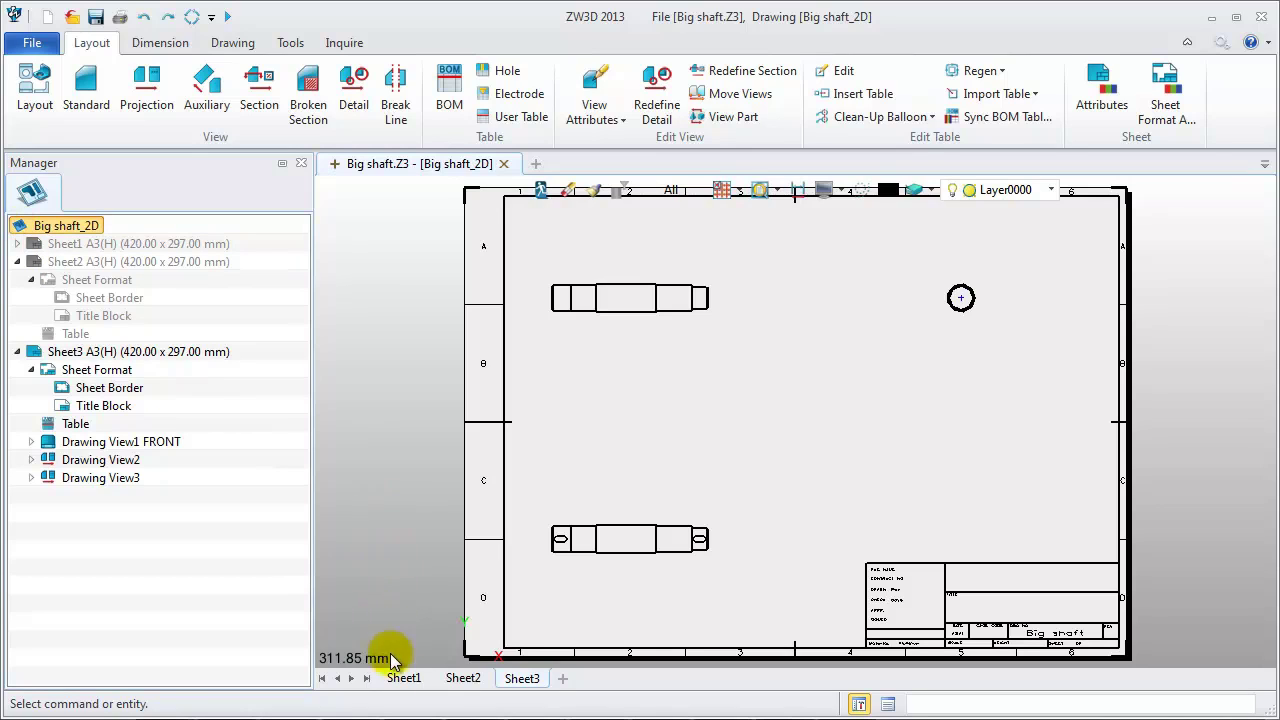
Activate Sheet1, collapse the Sheet2 and Sheet3 branches in the drawing tree, and expand the Sheet1 branch
mouse_move(426, 692)
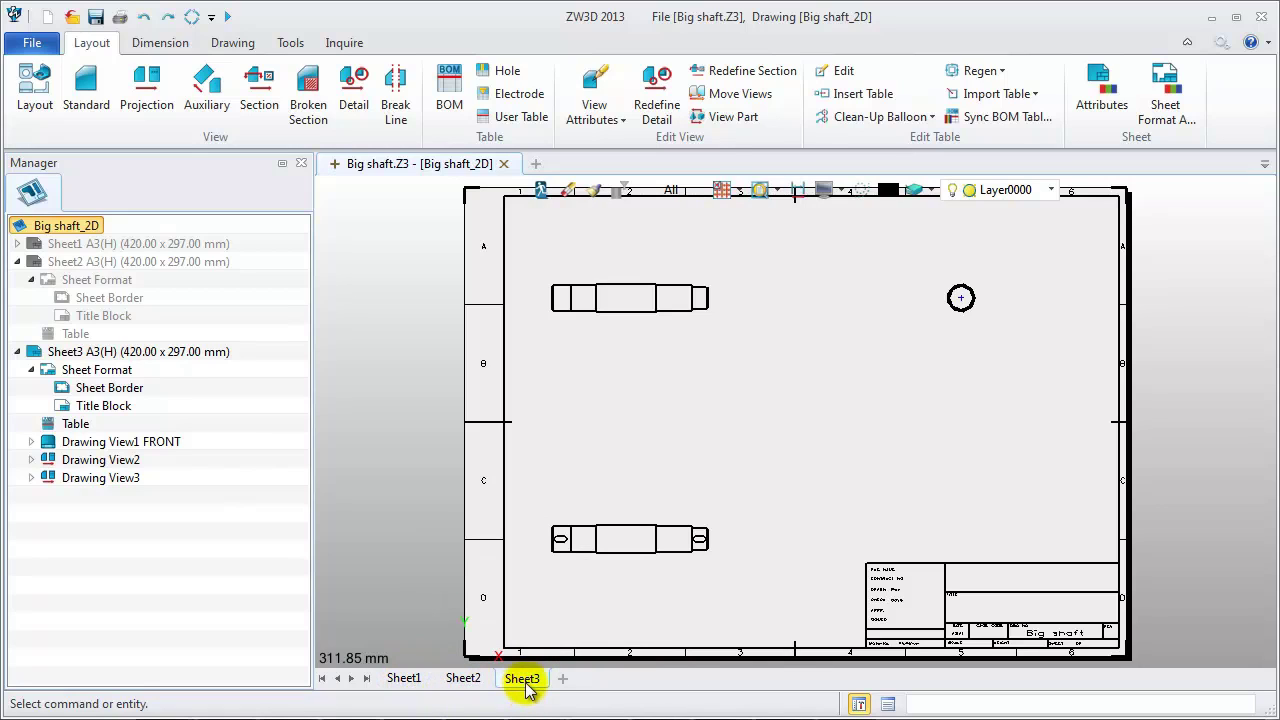
mouse_move(528, 690)
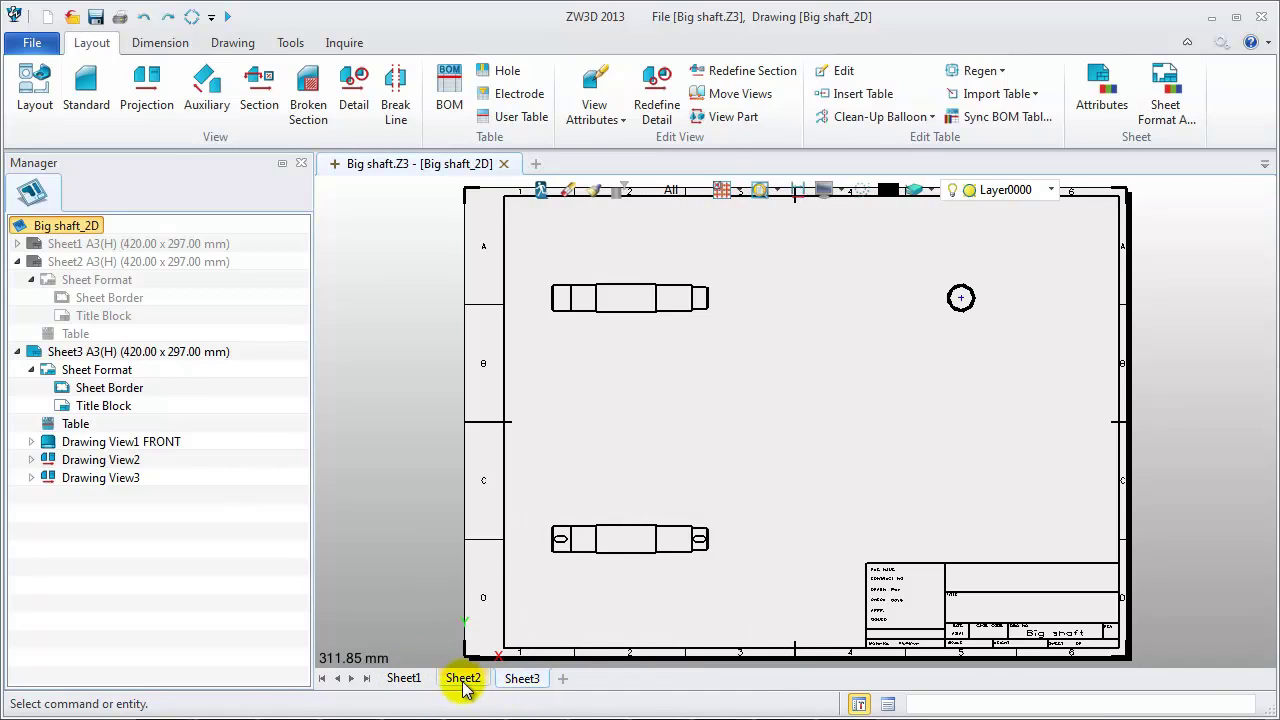
click(405, 678)
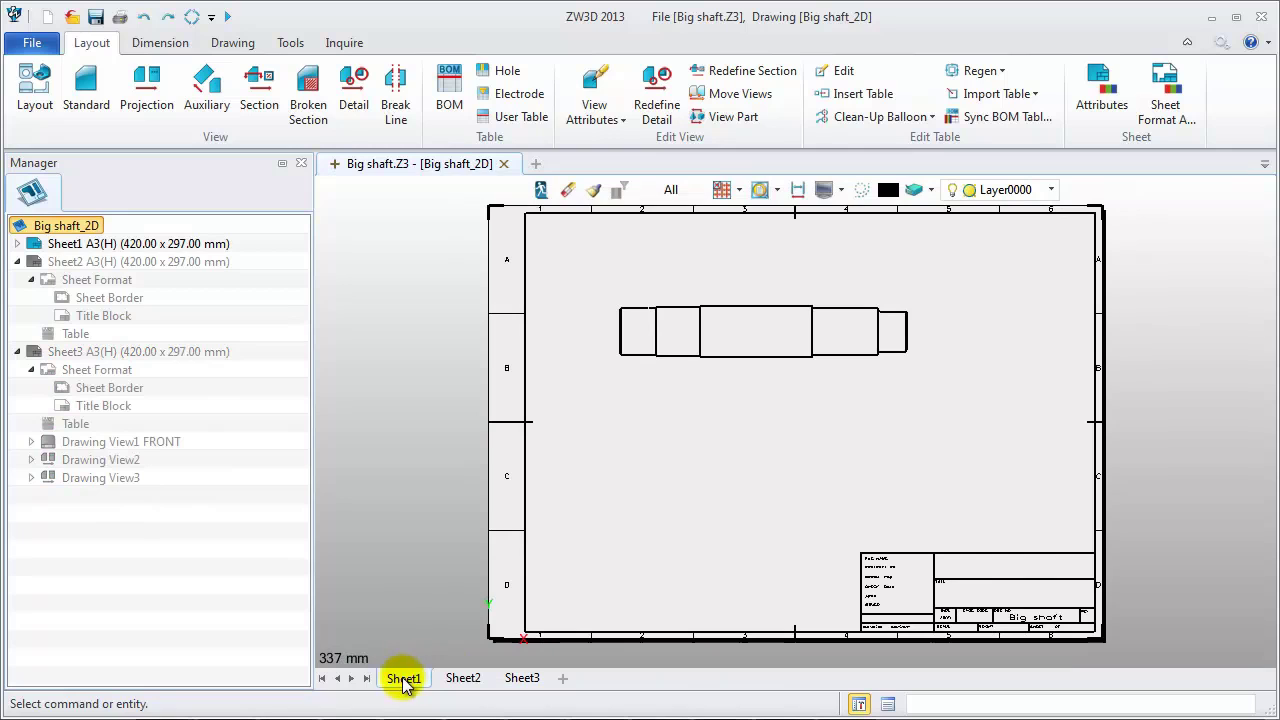
click(17, 261)
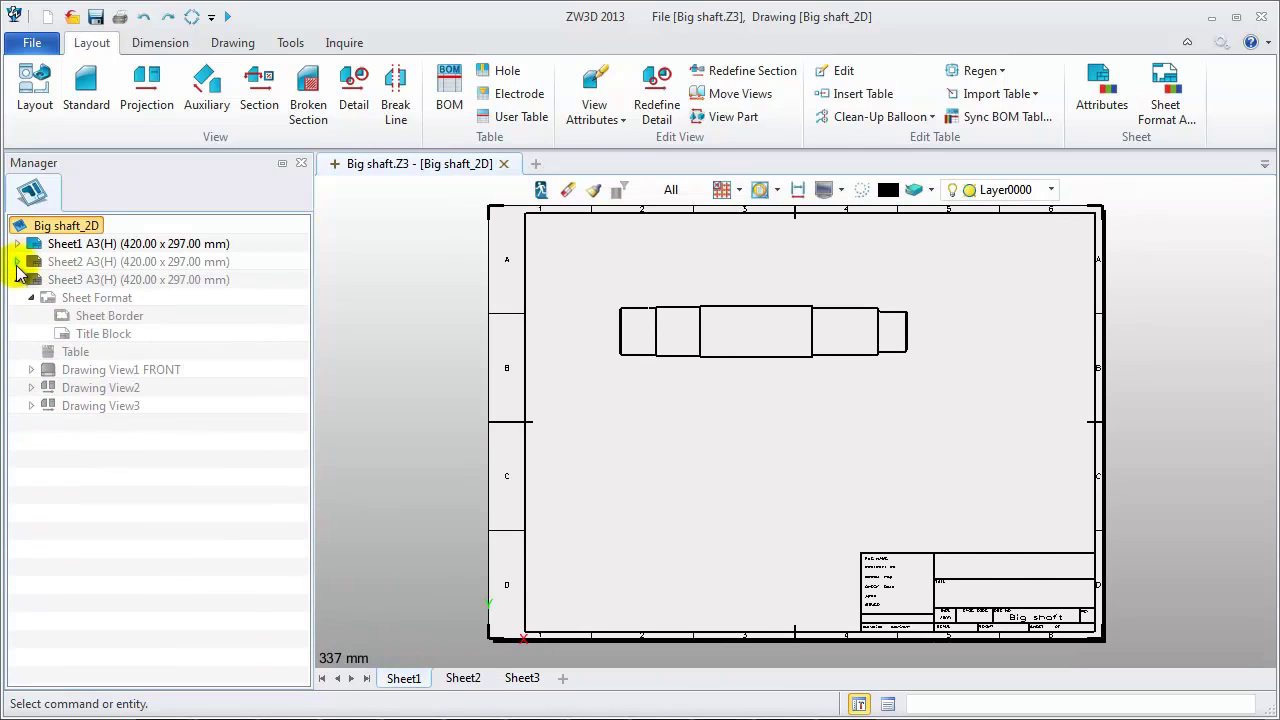
click(16, 280)
click(17, 243)
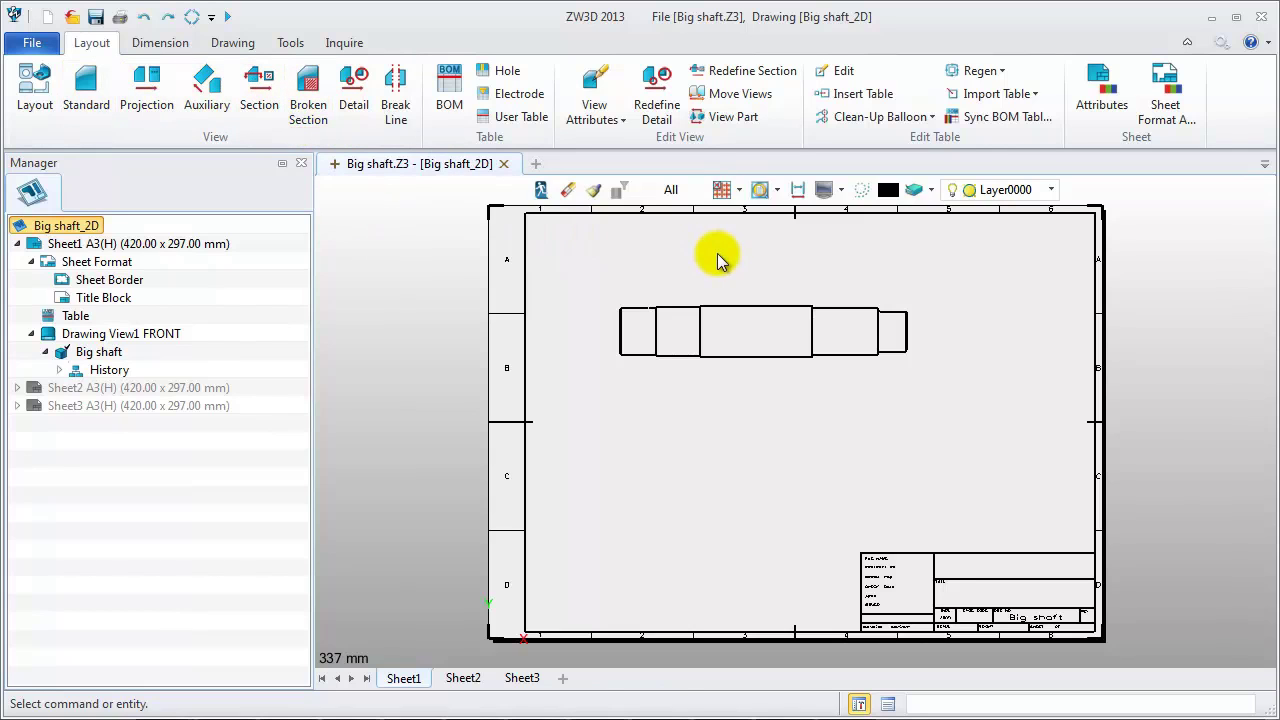
Create a broken section at the front view's left shaft end with a circular boundary reaching about the first shoulder and a depth point on the shaft's upper edge
scroll(745, 268, up, 3)
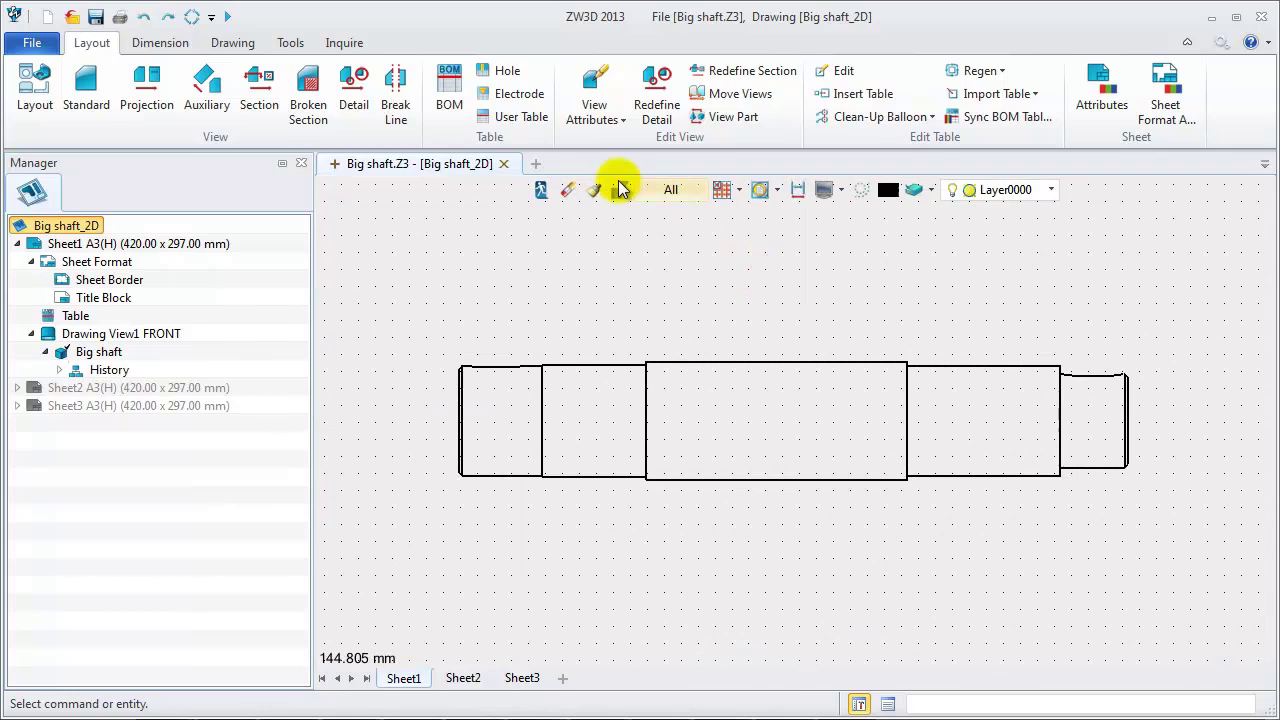
click(307, 98)
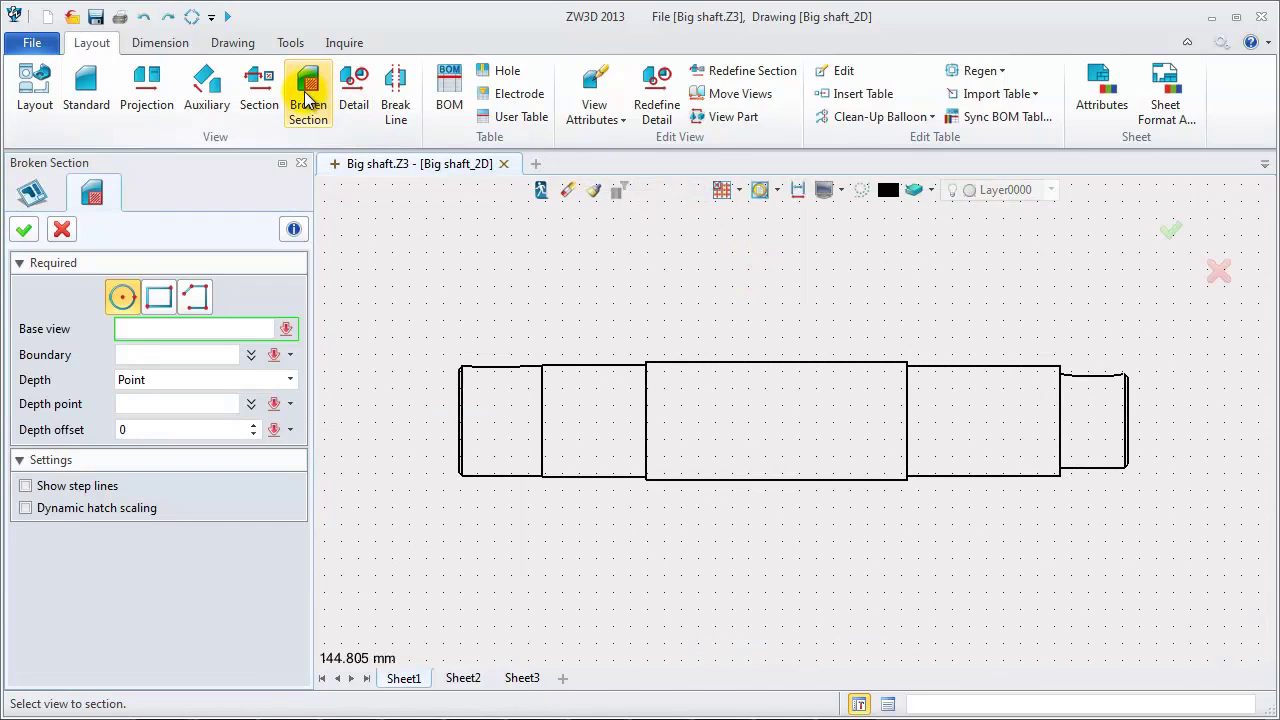
click(480, 374)
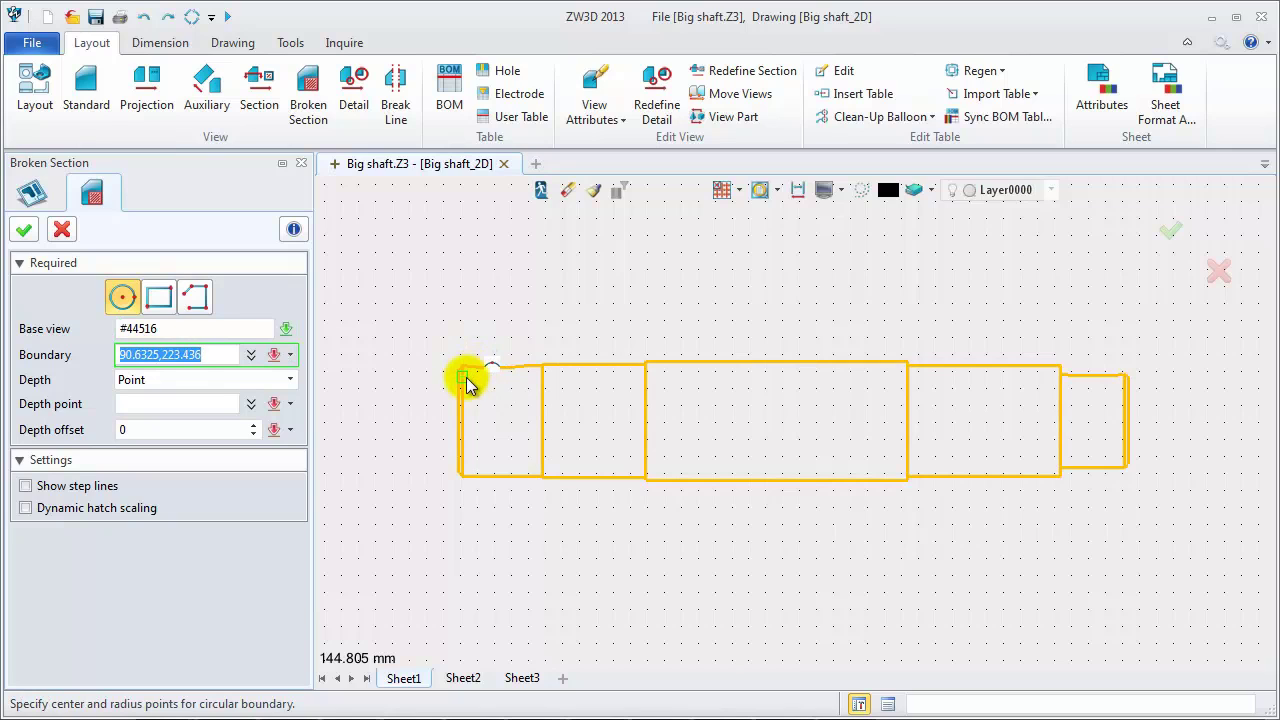
click(463, 376)
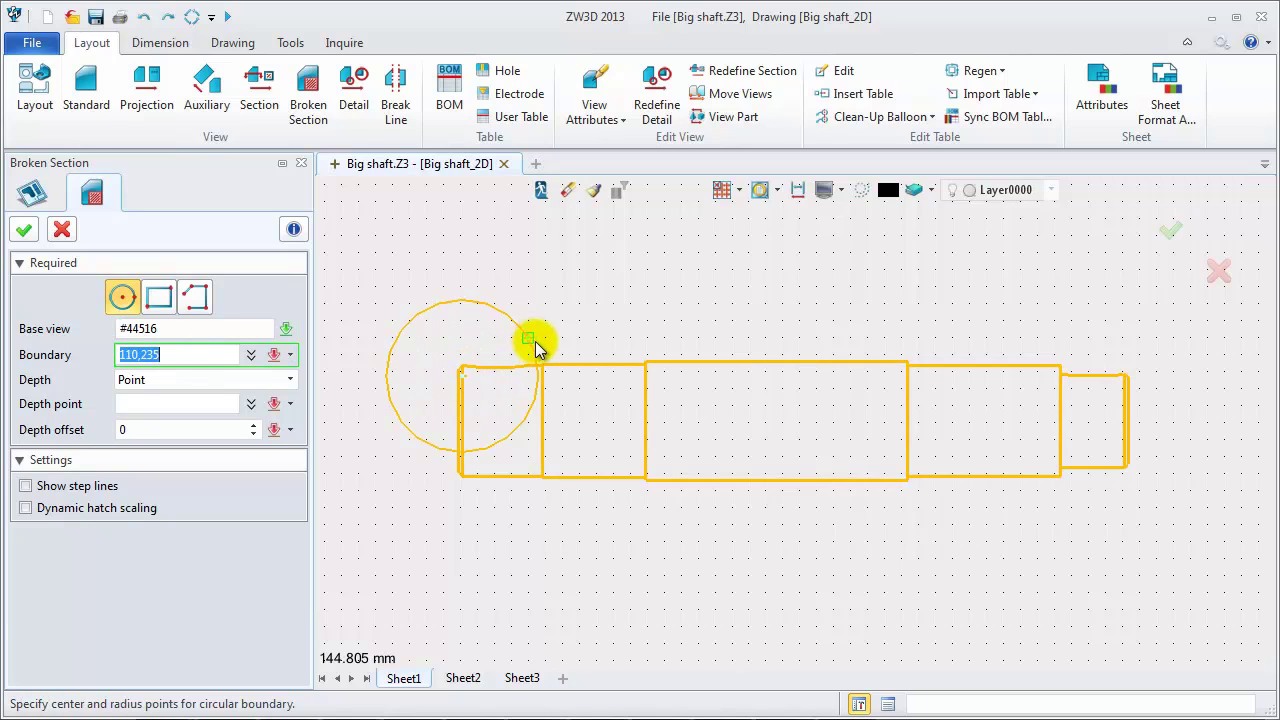
click(533, 347)
click(573, 368)
key(Return)
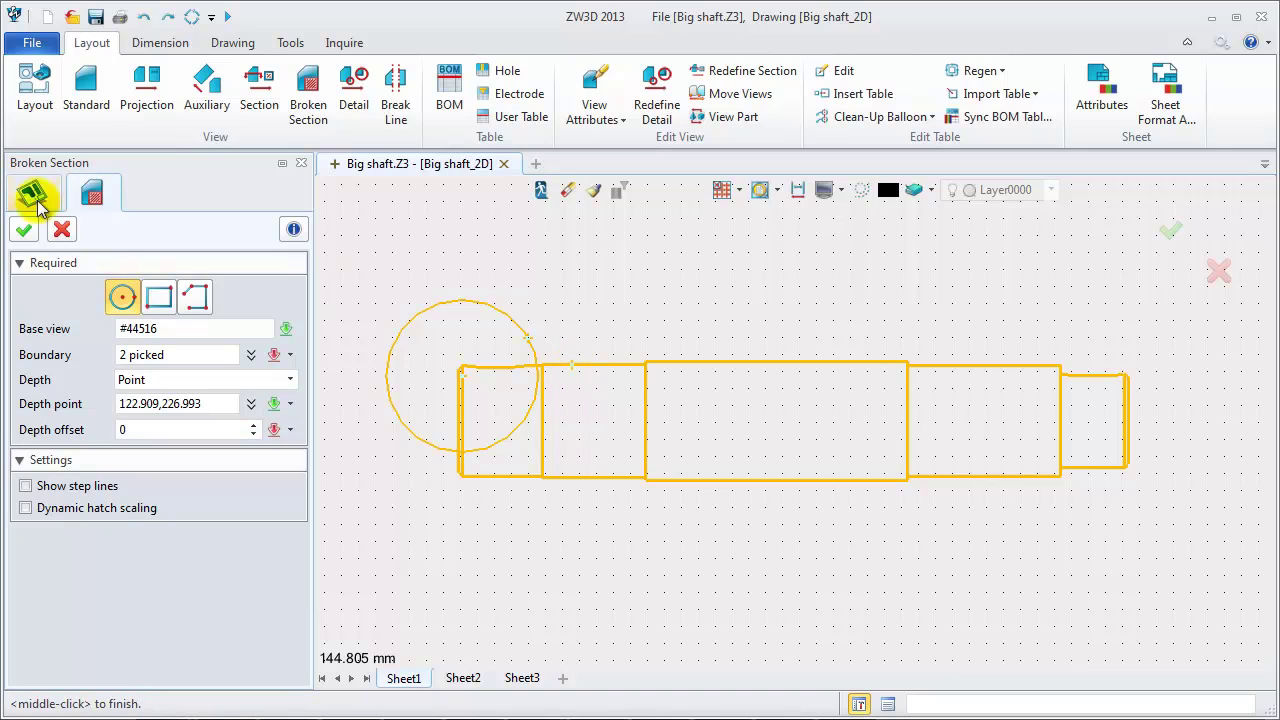
click(25, 228)
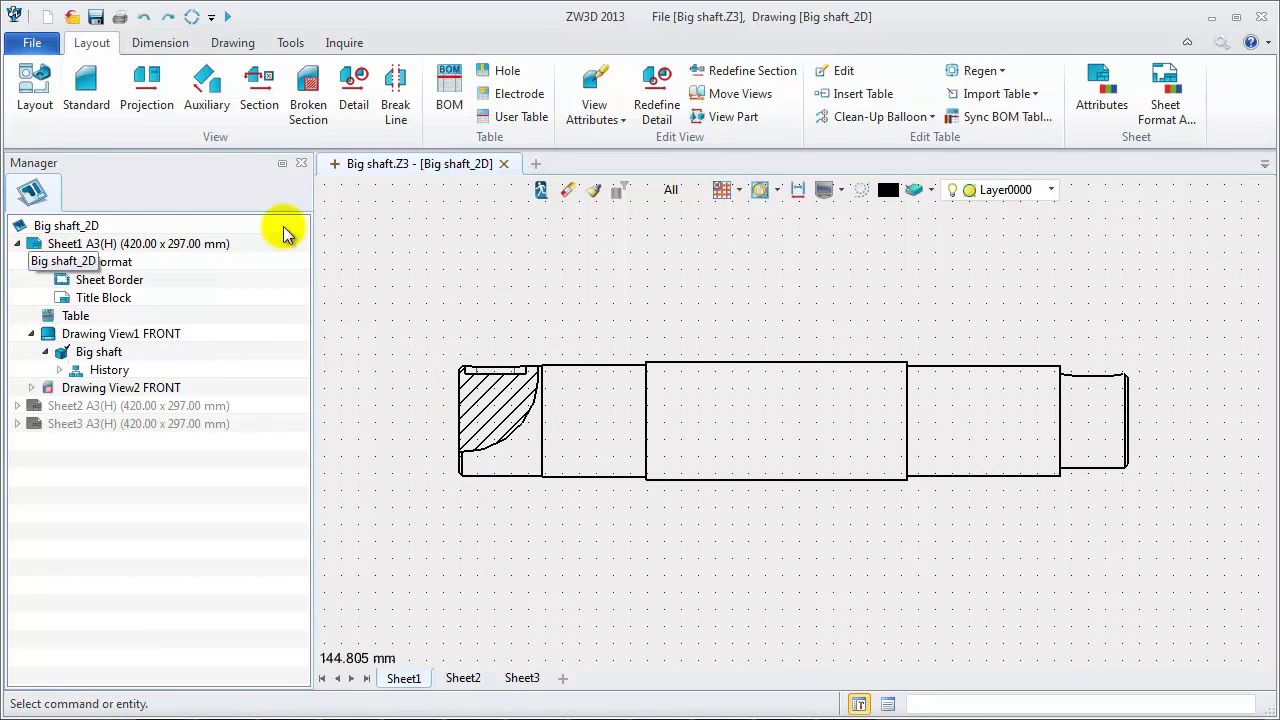
Create a broken section at the front view's right shaft end with a circular boundary, a depth point on the upper edge, and dynamic hatch scaling
click(310, 102)
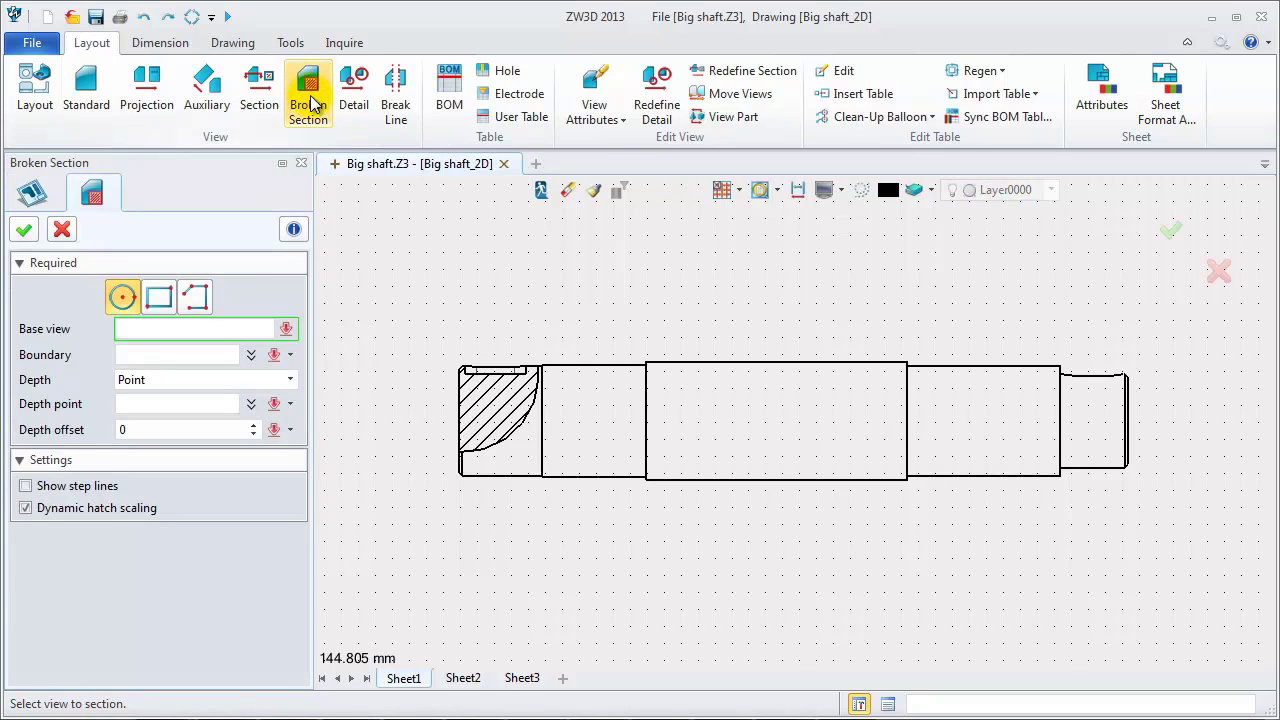
click(1128, 382)
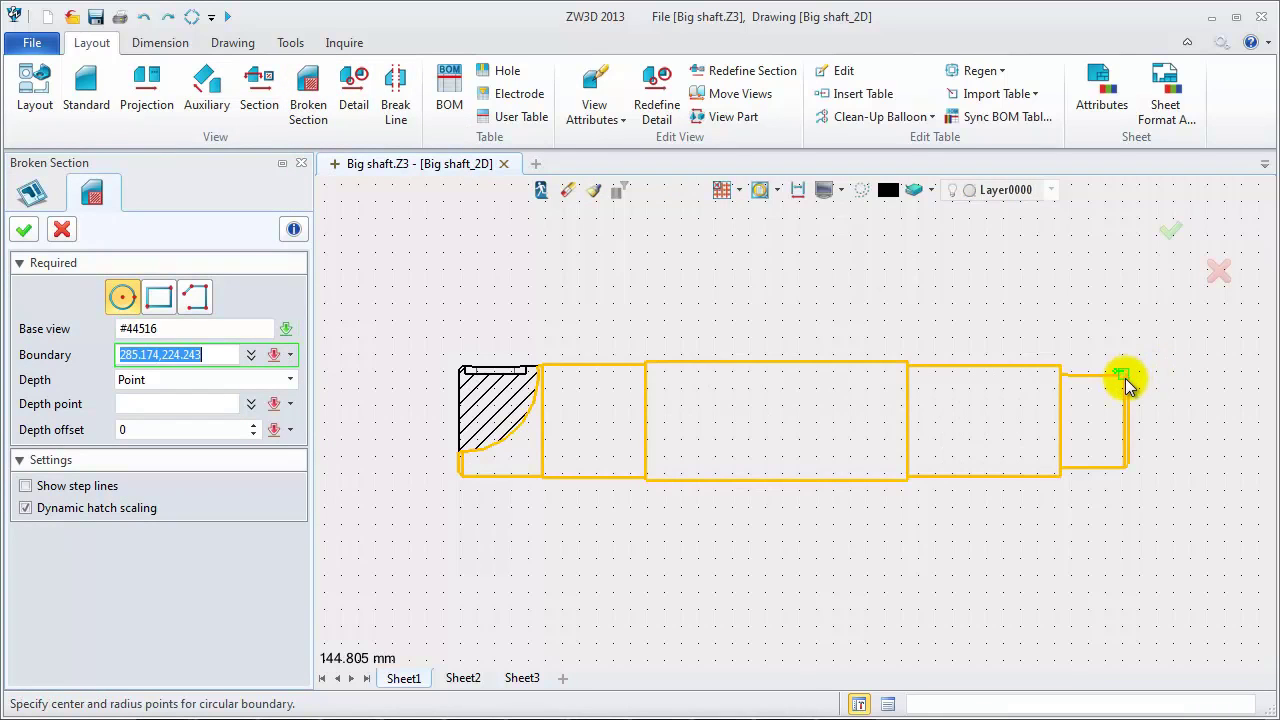
click(1124, 385)
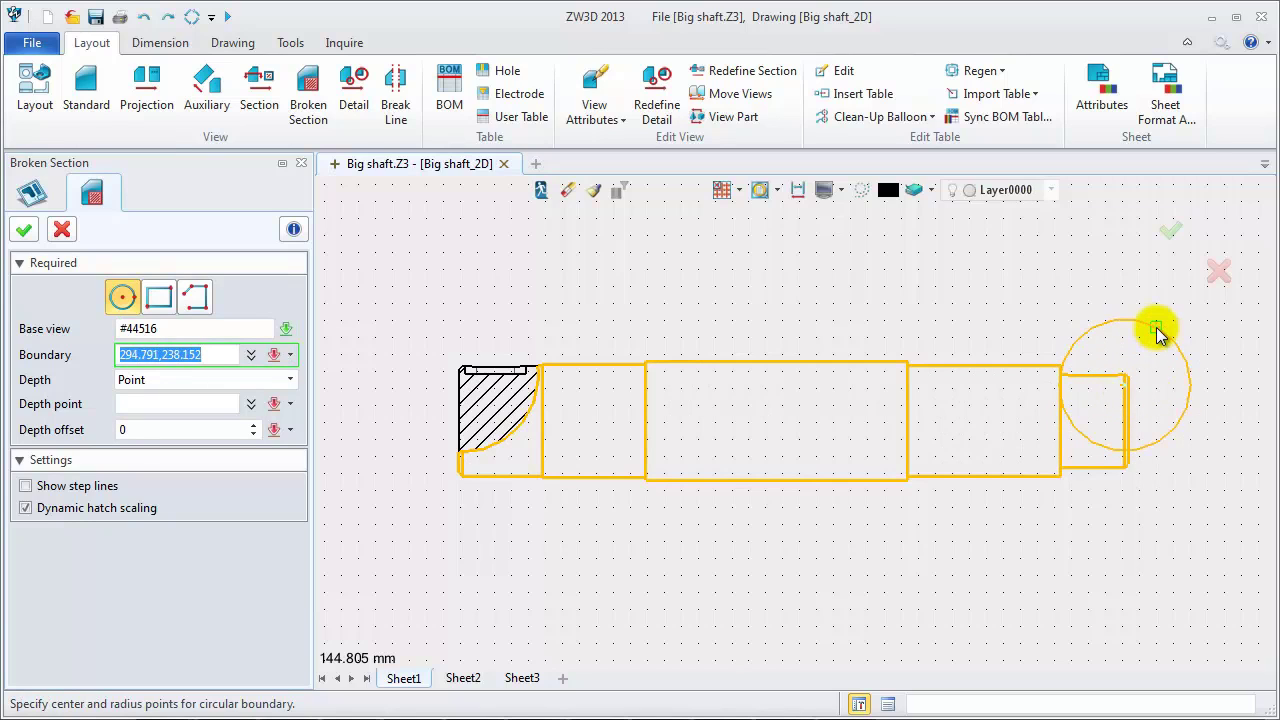
click(1156, 330)
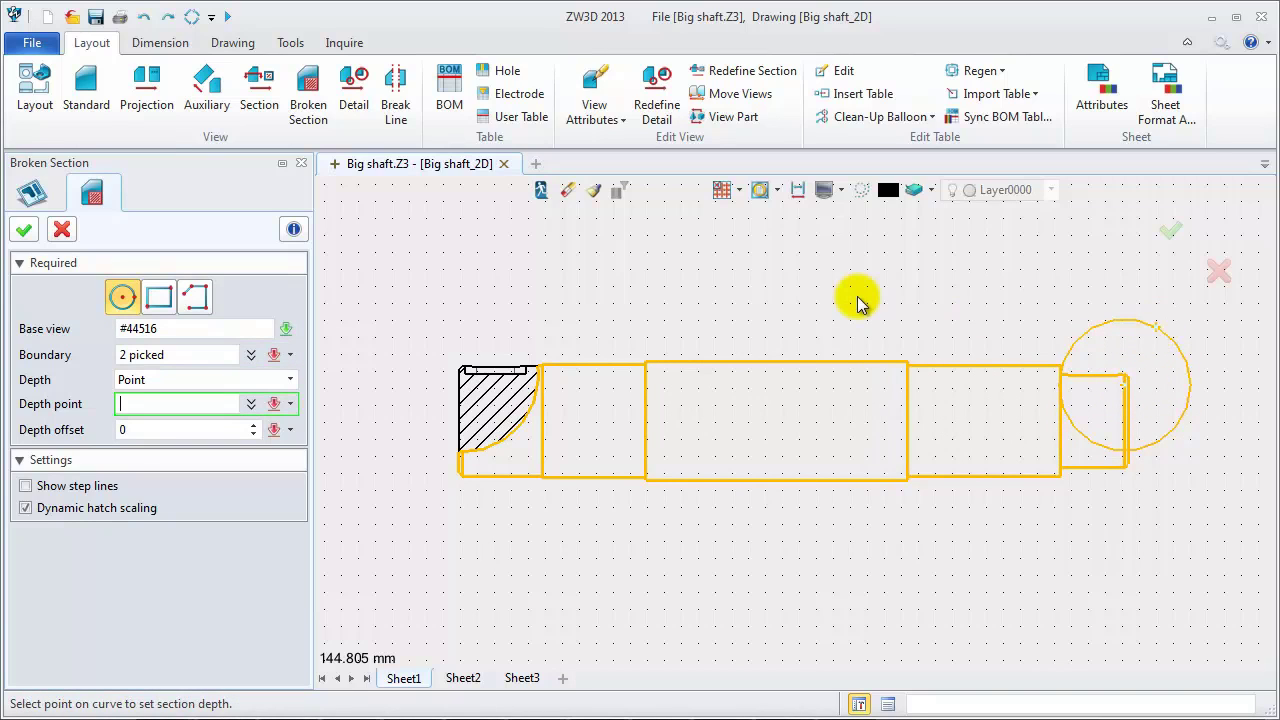
click(925, 364)
key(Return)
click(25, 508)
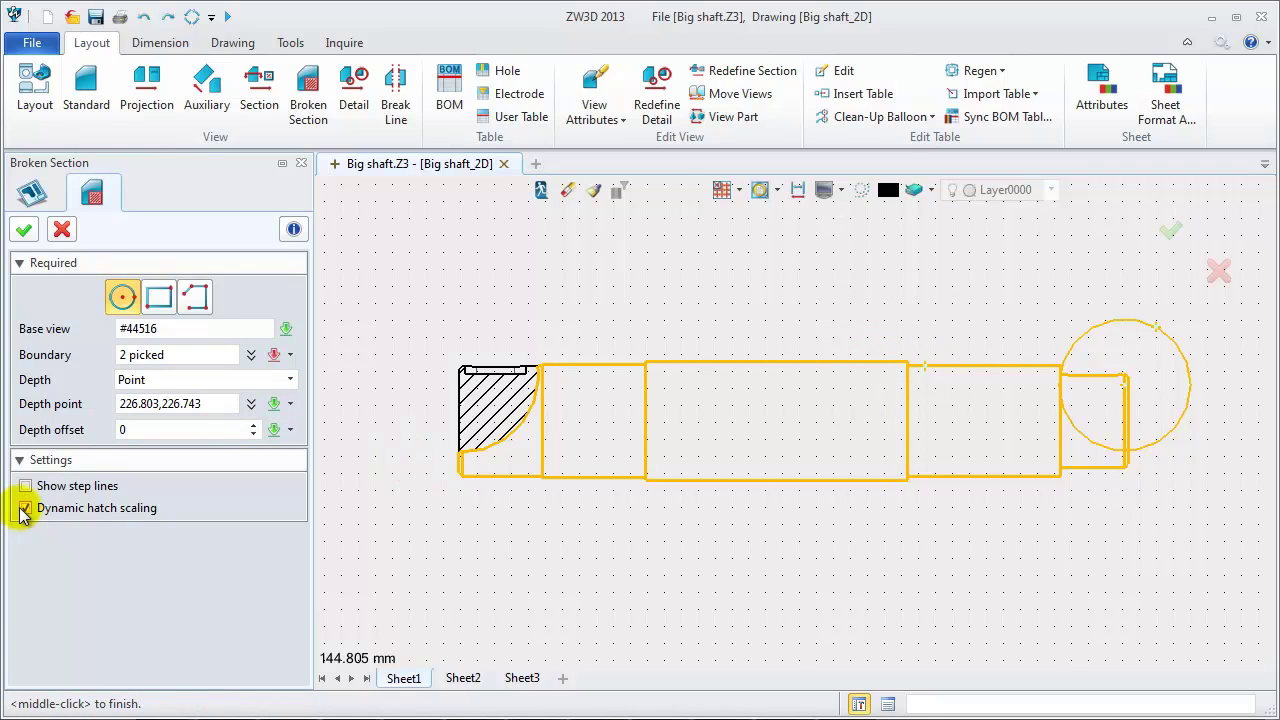
click(22, 235)
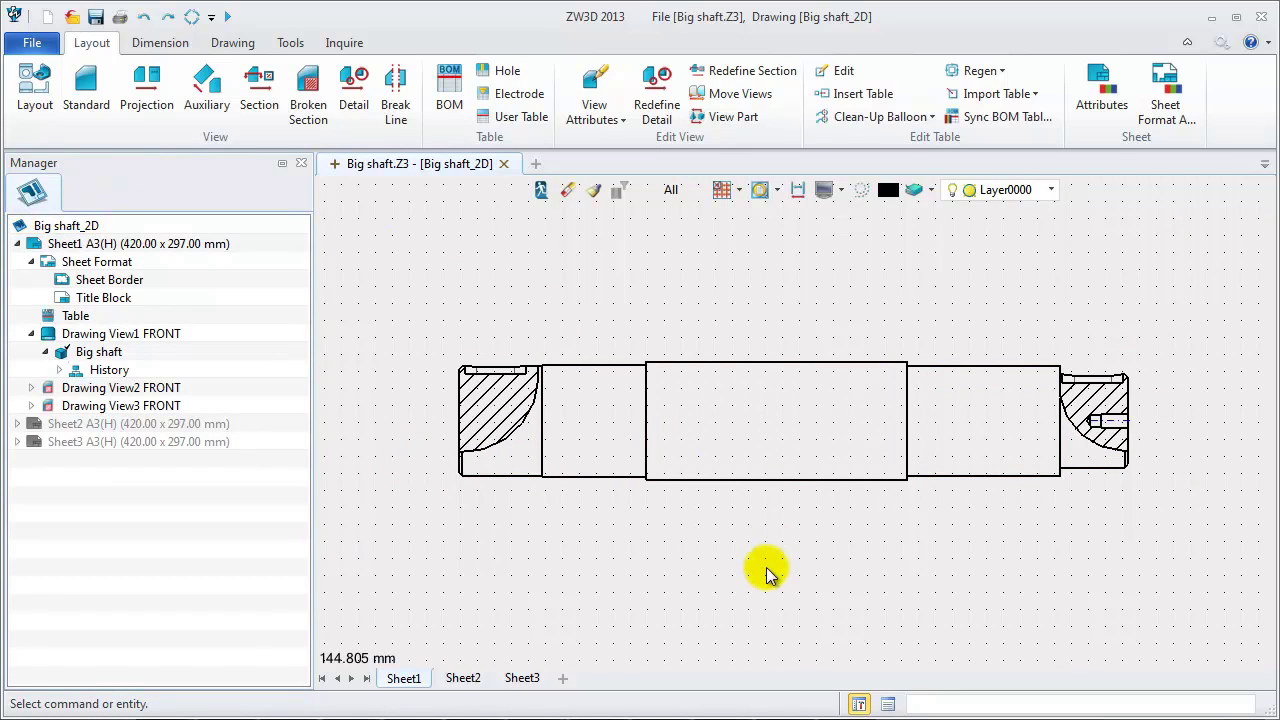
Create full section view A vertically through the left keyway from base point 95,225, with Location set to None, and place it below the shaft's left end
middle_drag(765, 573, 749, 457)
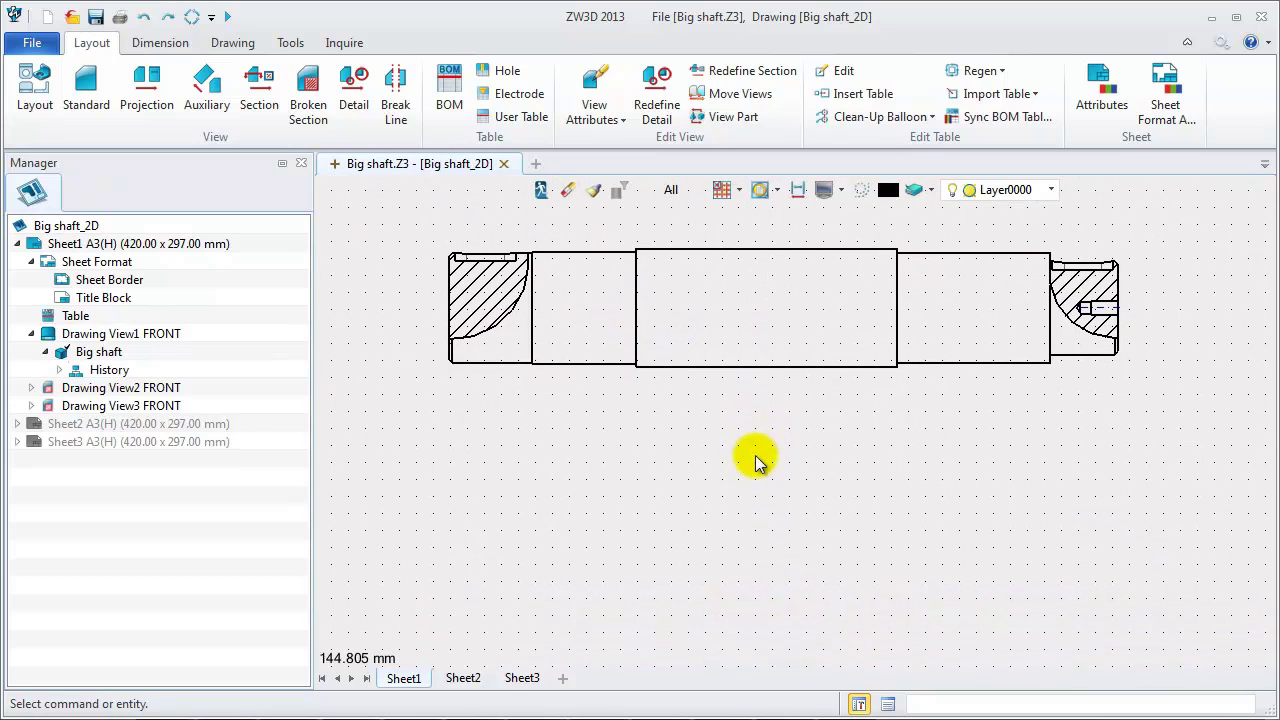
scroll(754, 460, down, 2)
middle_drag(749, 509, 737, 469)
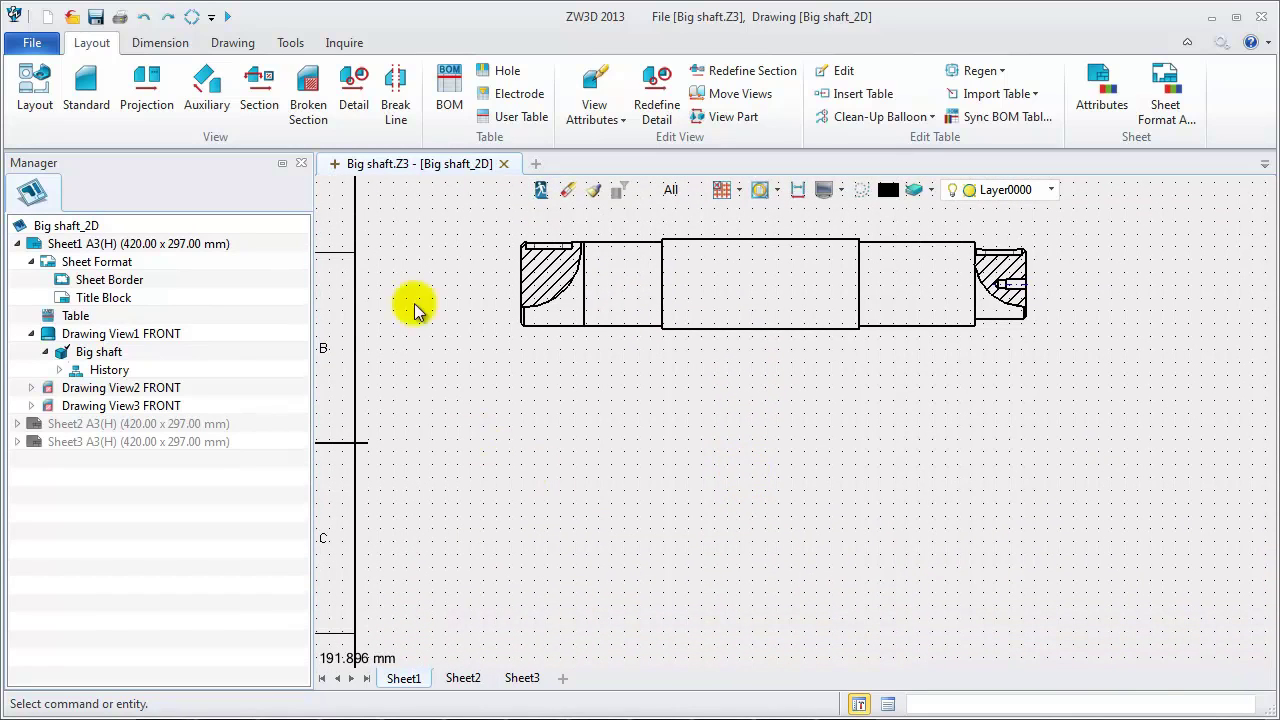
click(266, 110)
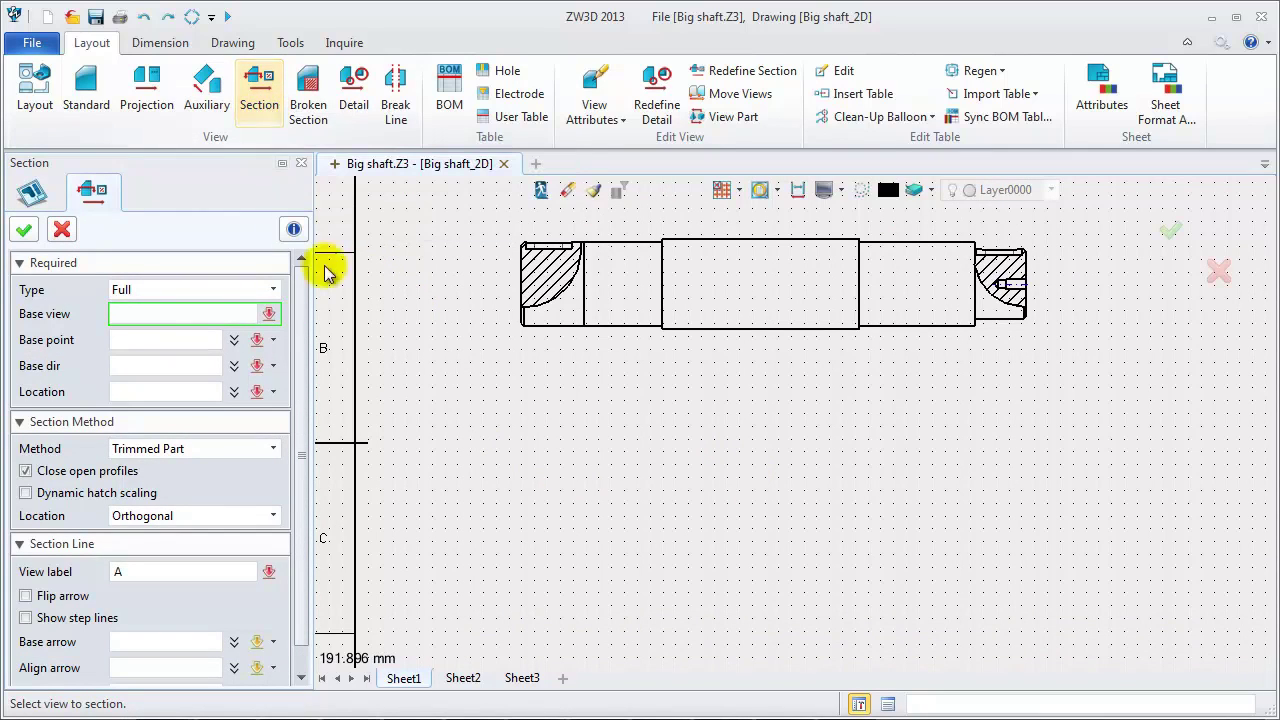
click(528, 276)
click(534, 247)
click(536, 232)
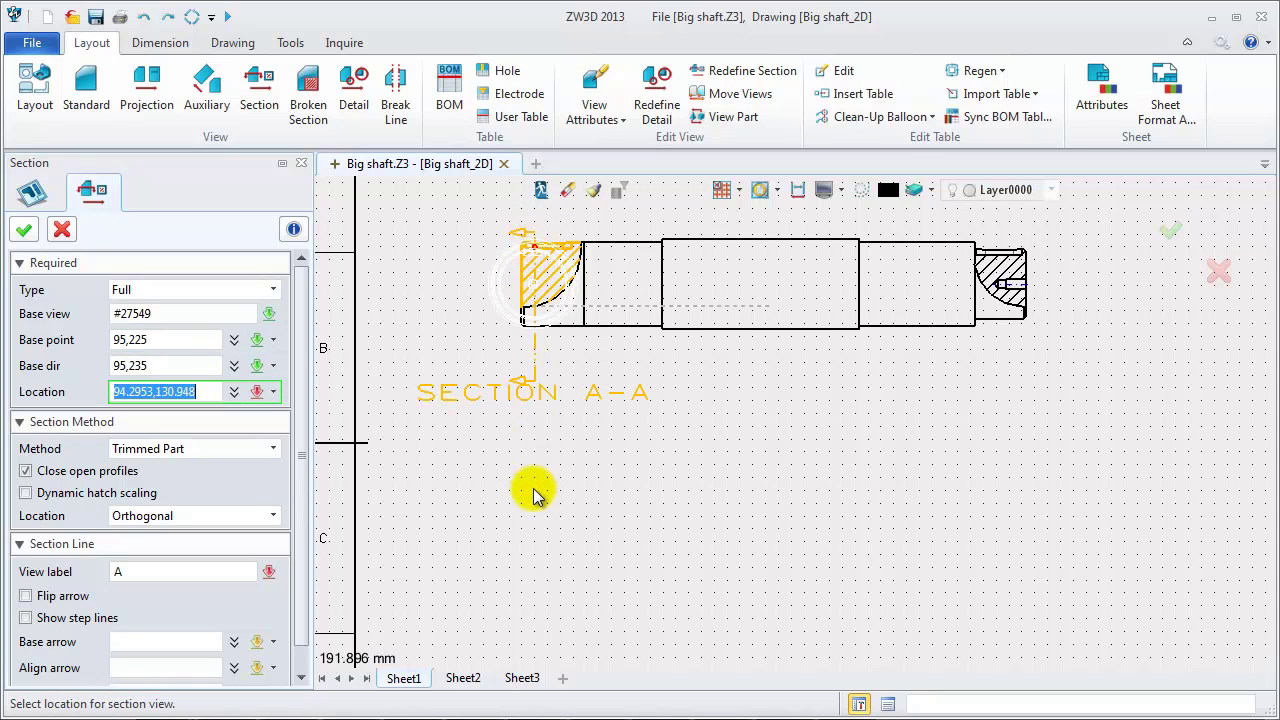
click(273, 517)
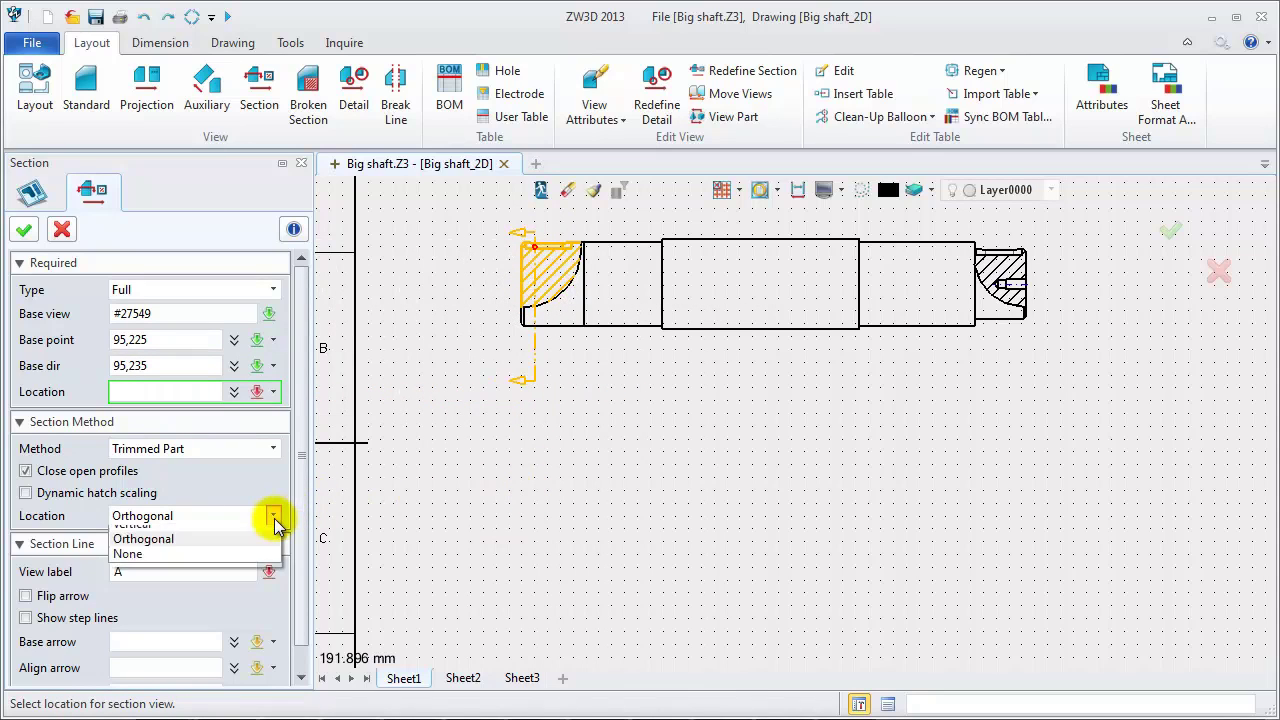
click(250, 578)
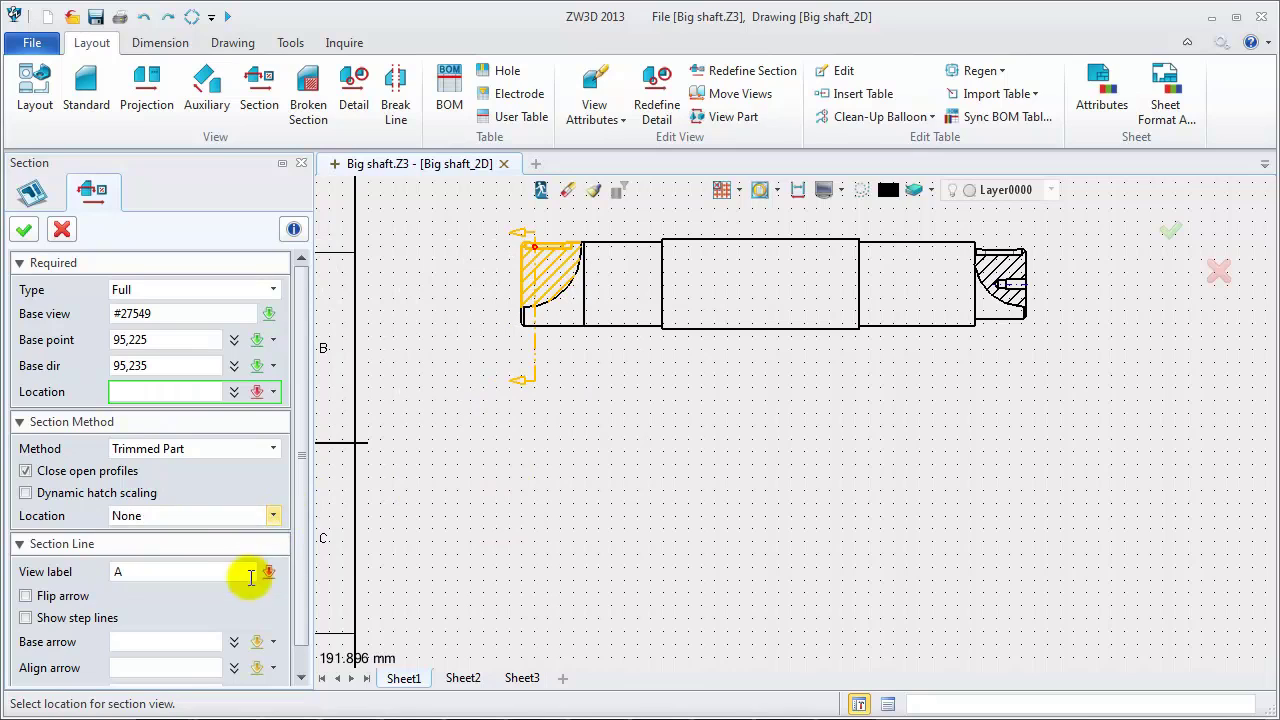
click(575, 610)
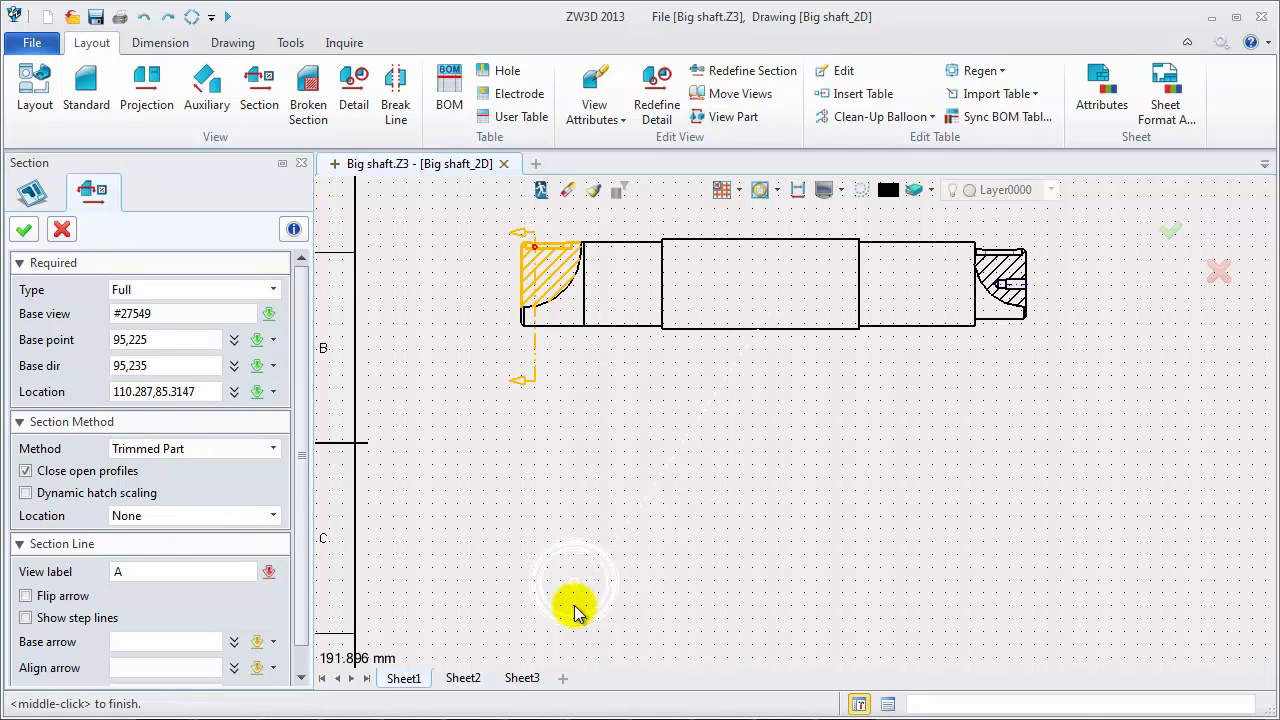
middle_click(575, 610)
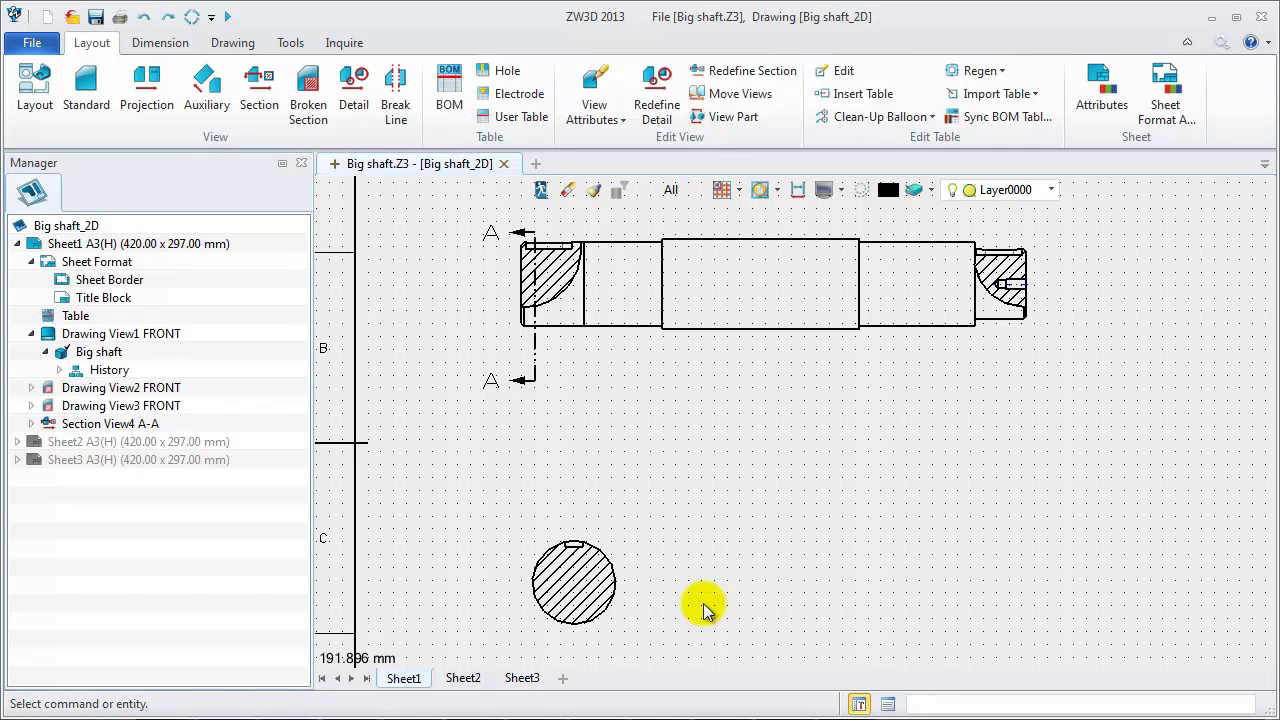
Redefine section view A-A with the Sect Curves method
click(616, 588)
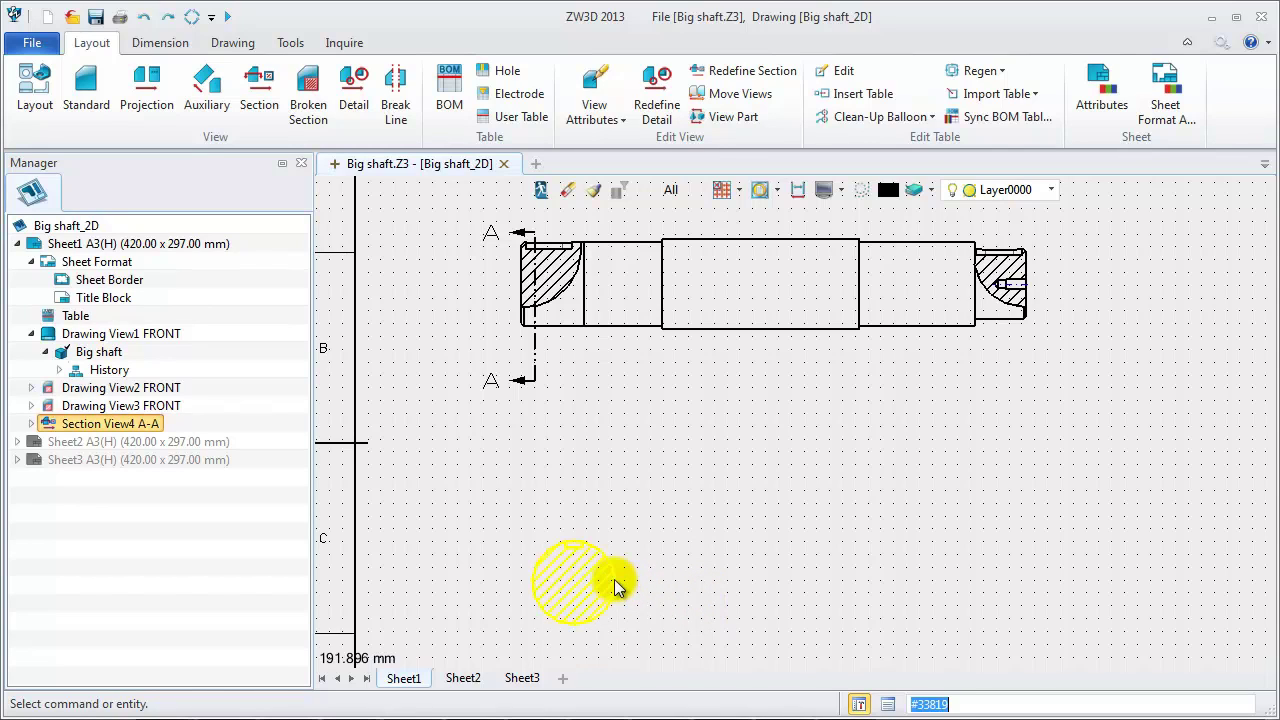
right_click(616, 588)
click(626, 600)
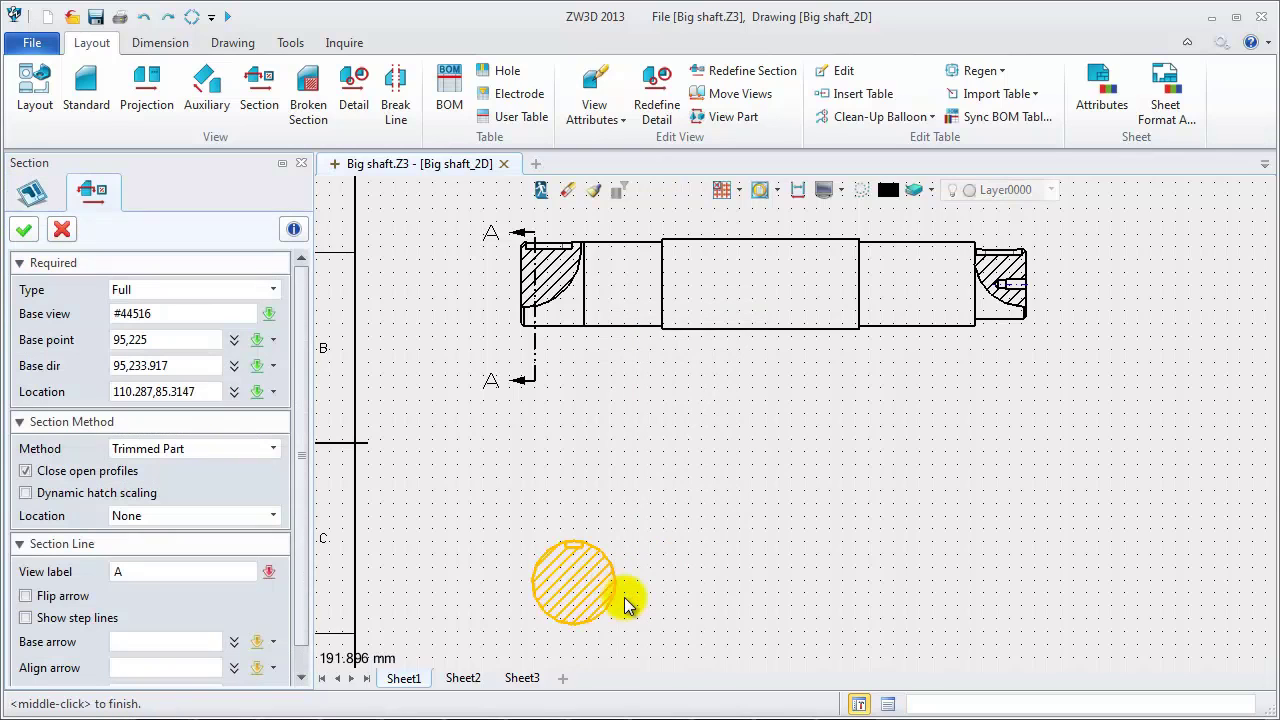
click(273, 449)
click(270, 467)
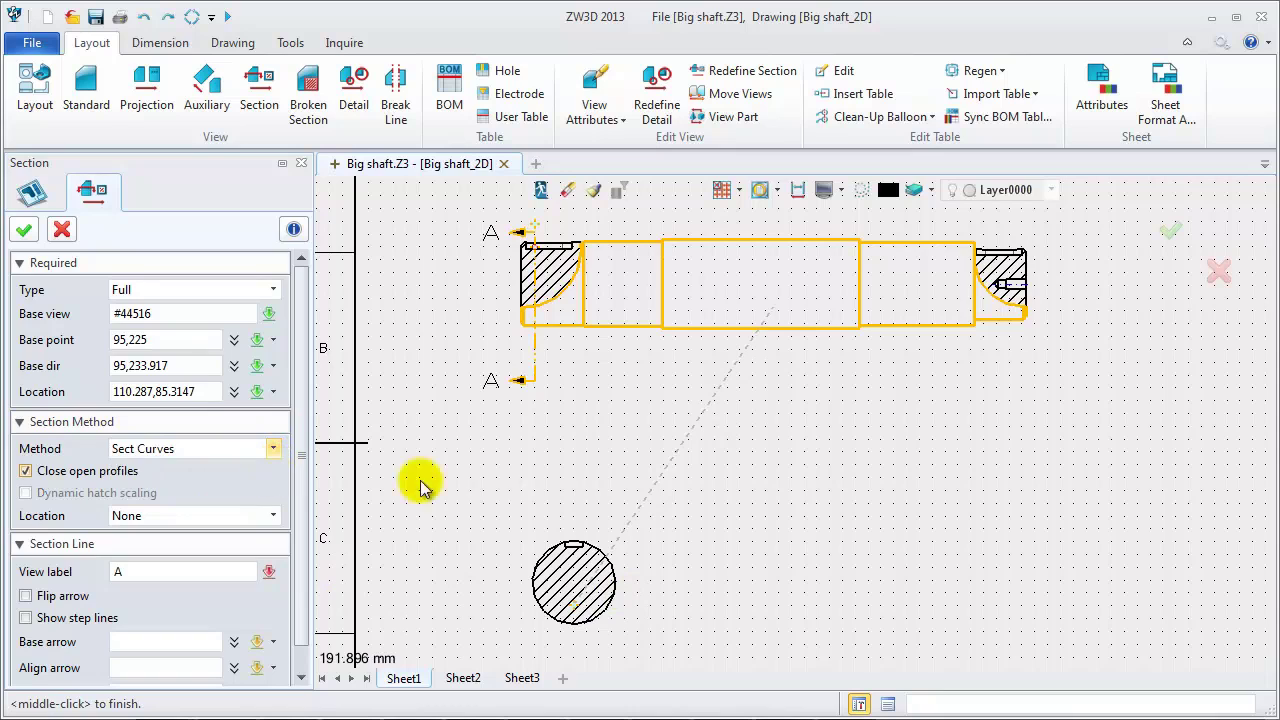
middle_click(580, 493)
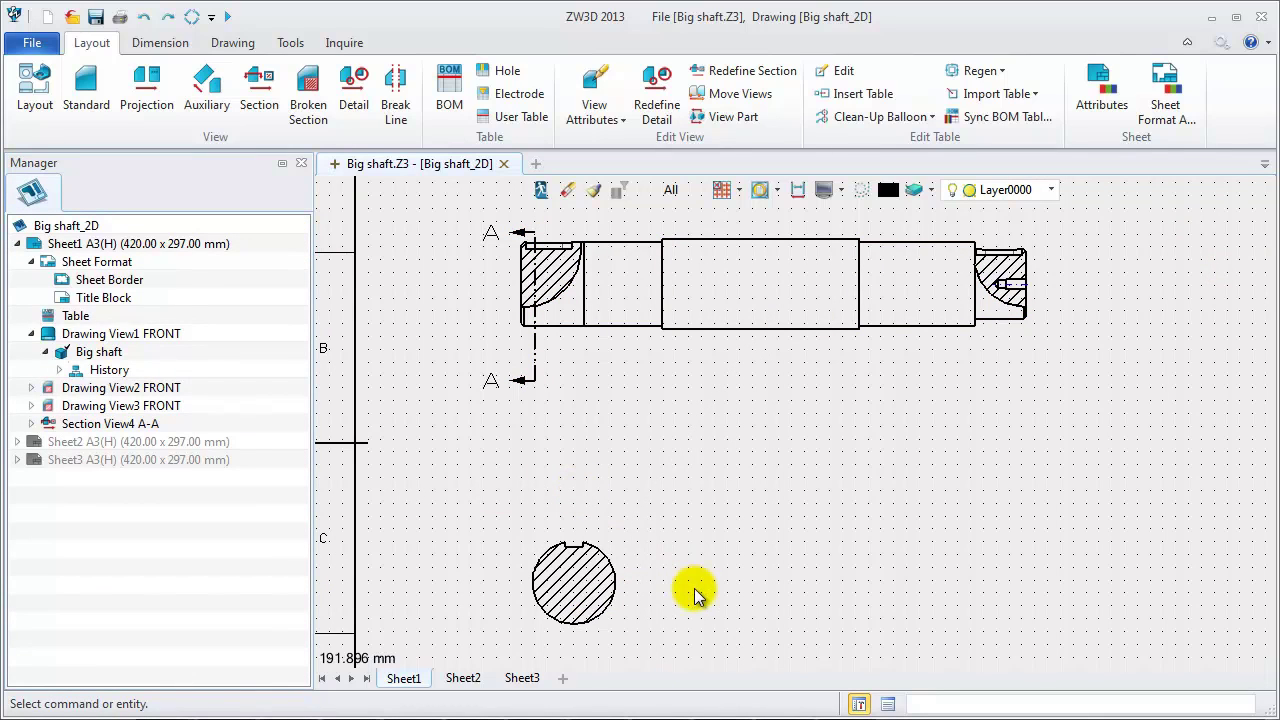
Create full section view B vertically through the right keyway using the Sect Curves method, and place it beside section A-A
scroll(670, 548, down, 1)
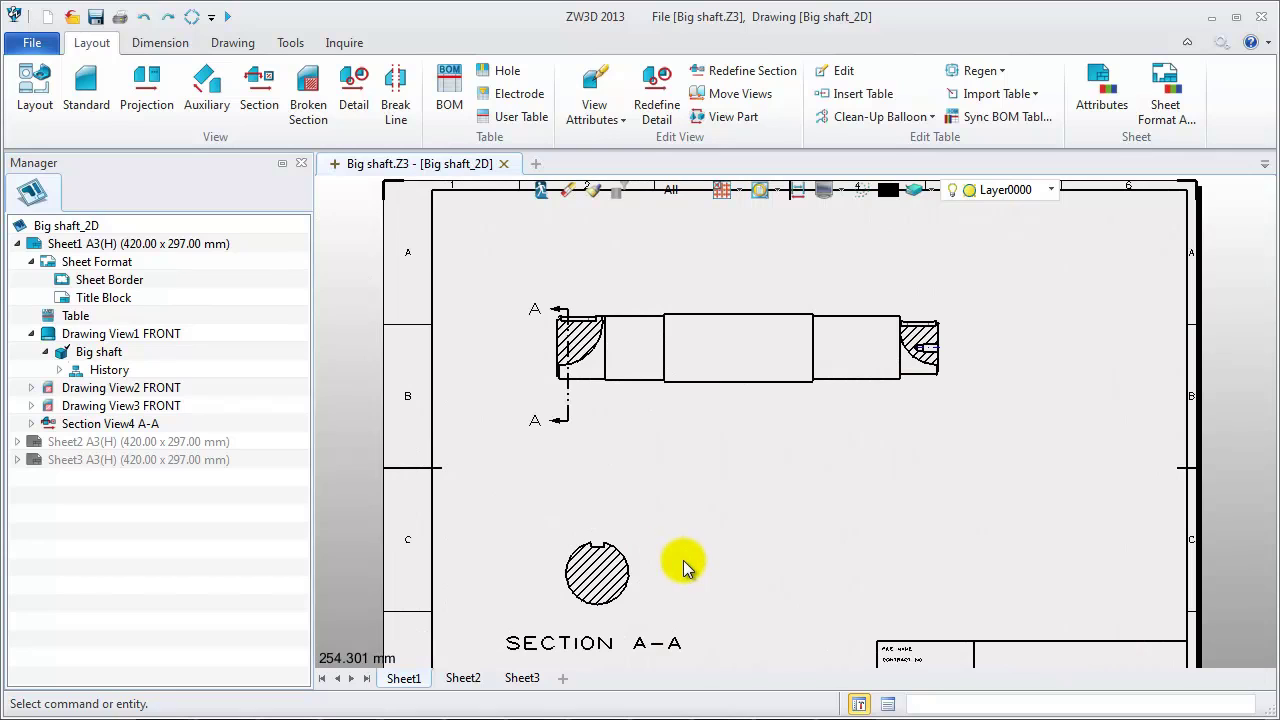
scroll(684, 567, up, 1)
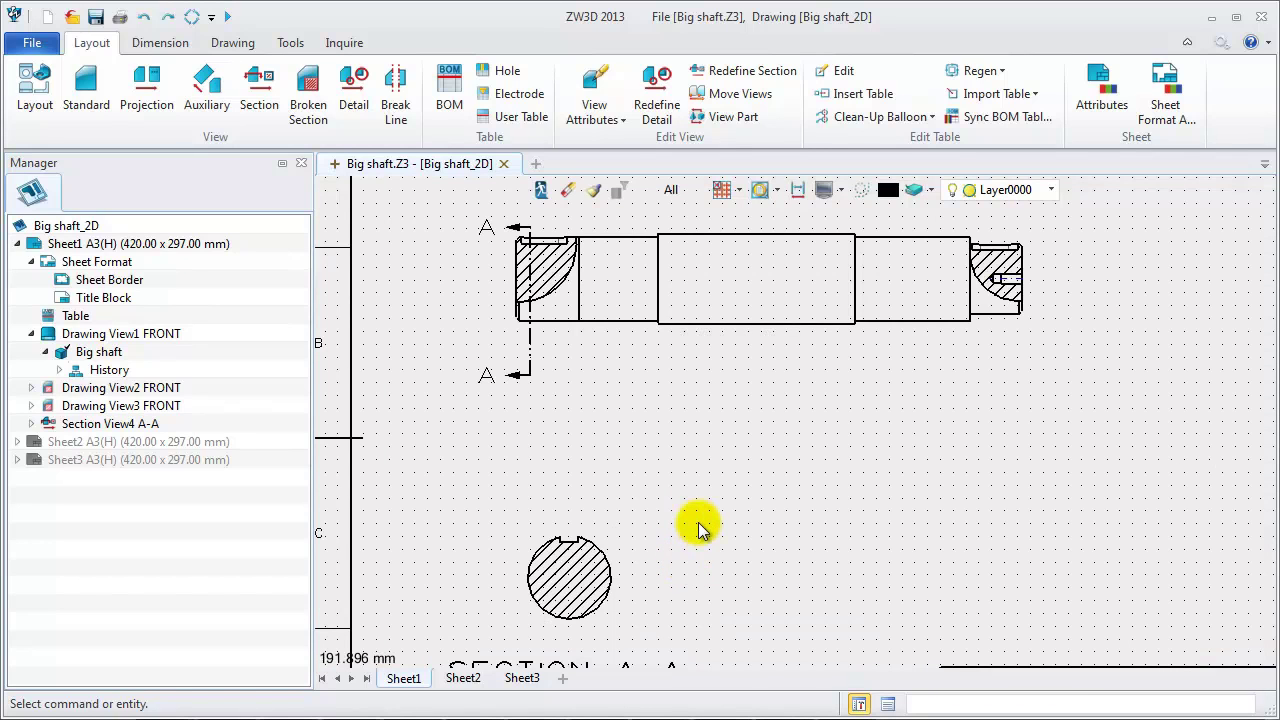
click(258, 95)
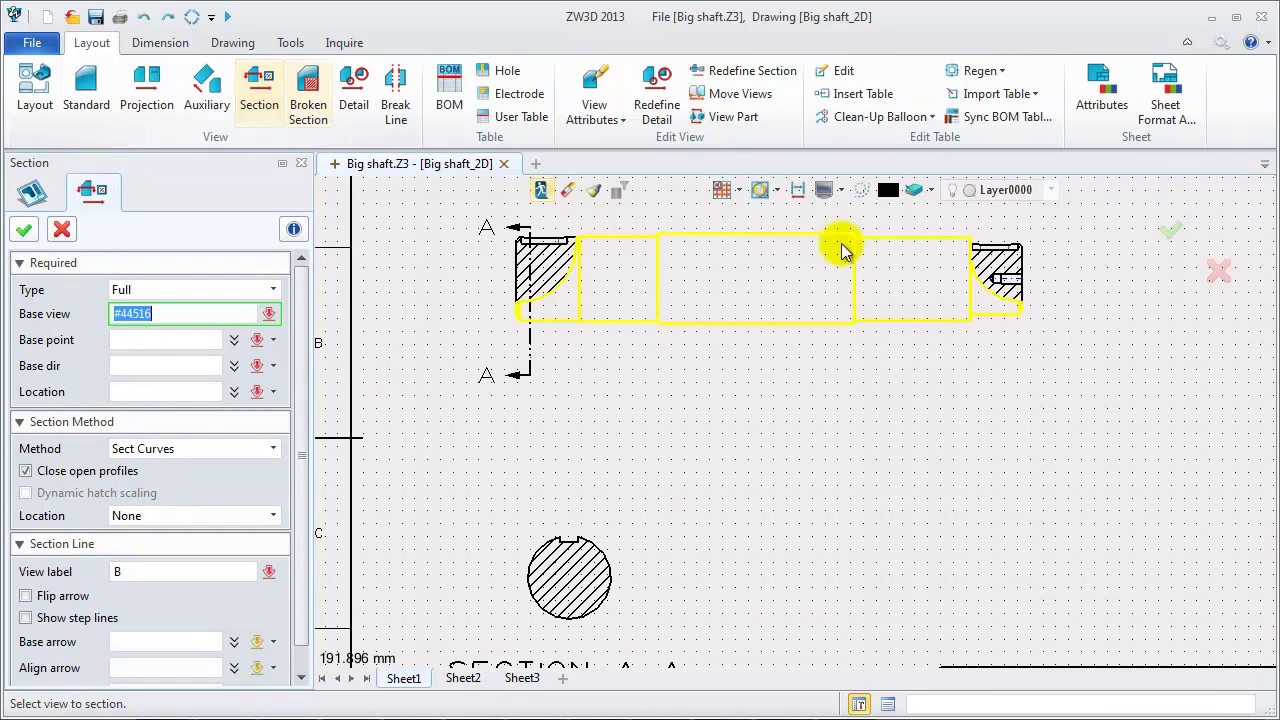
click(980, 272)
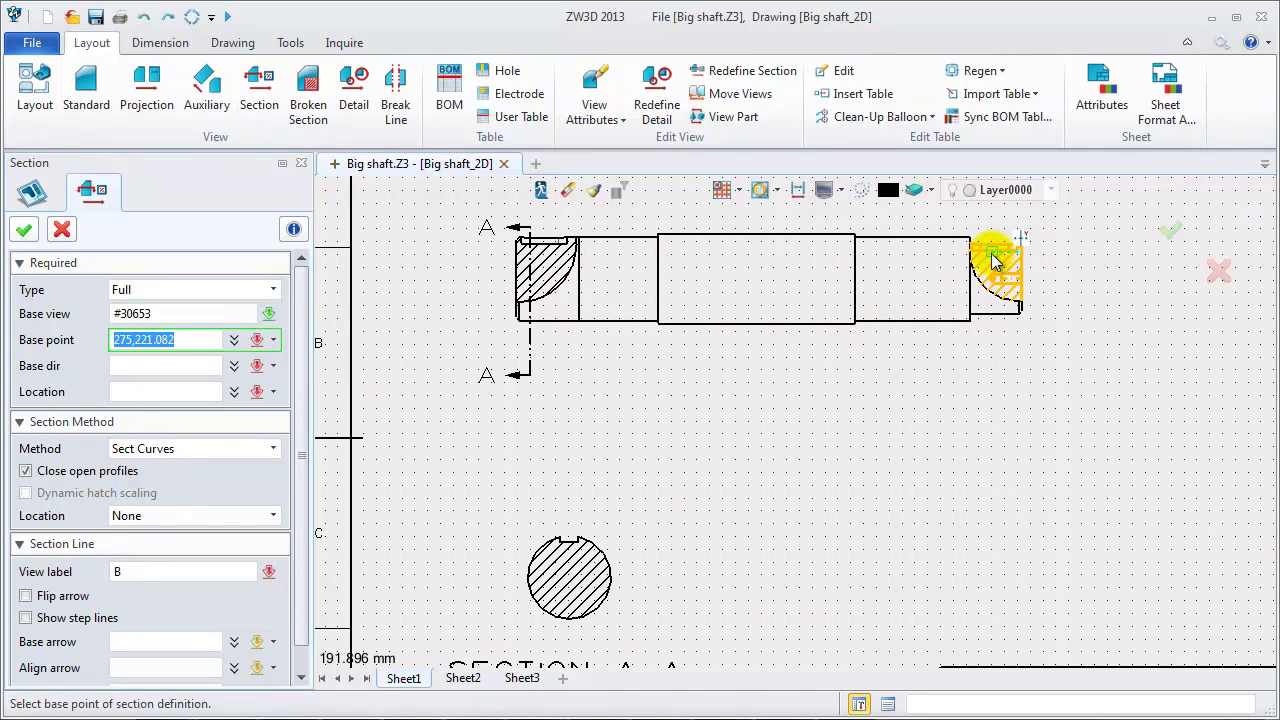
click(996, 252)
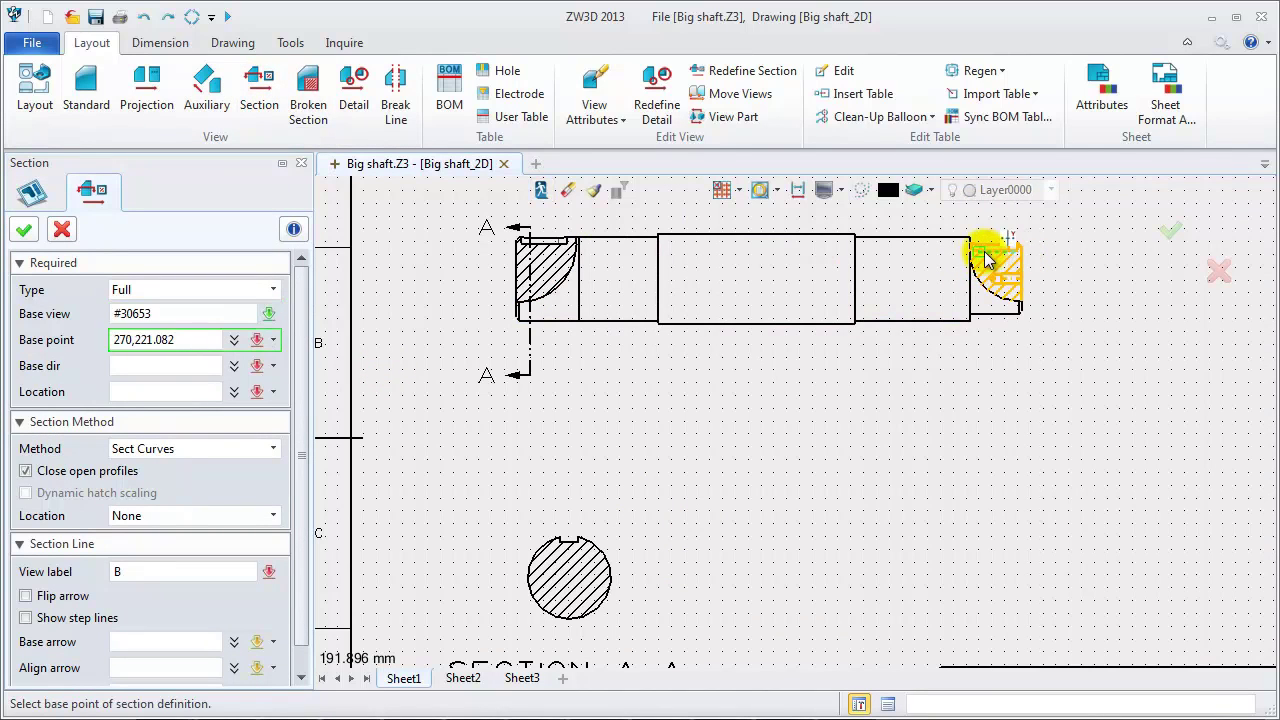
click(982, 388)
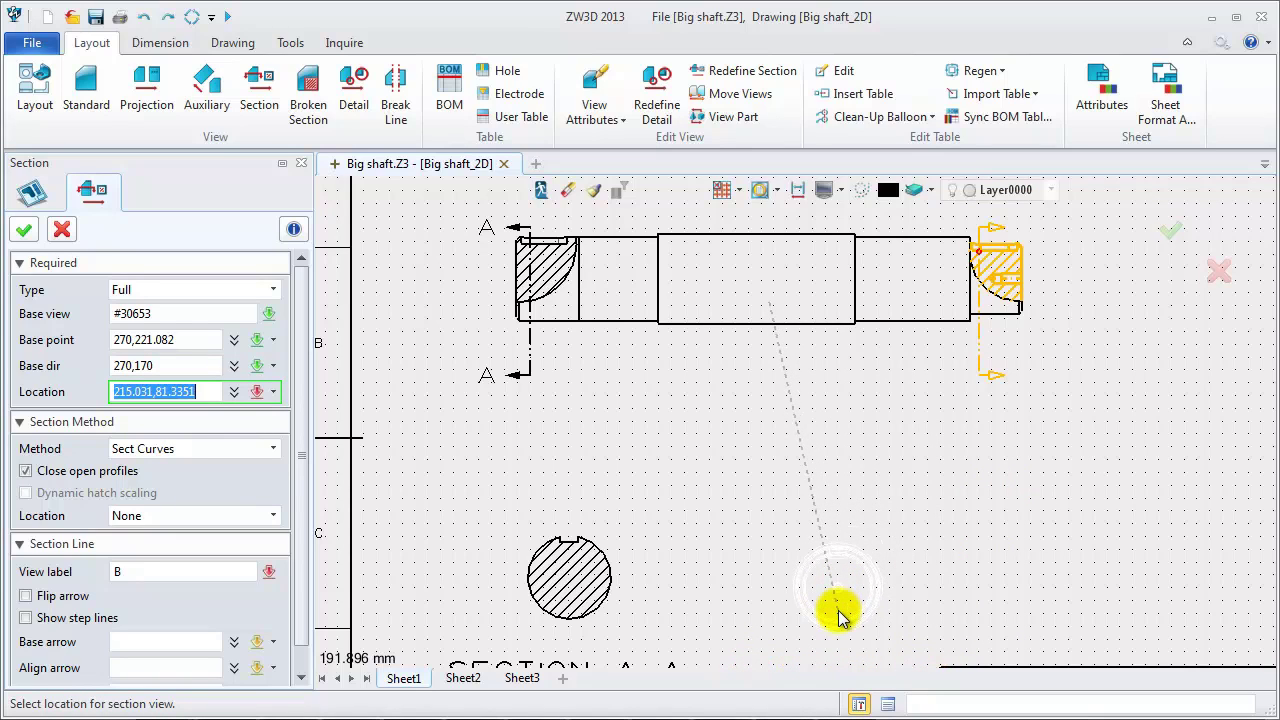
click(838, 612)
middle_click(1030, 550)
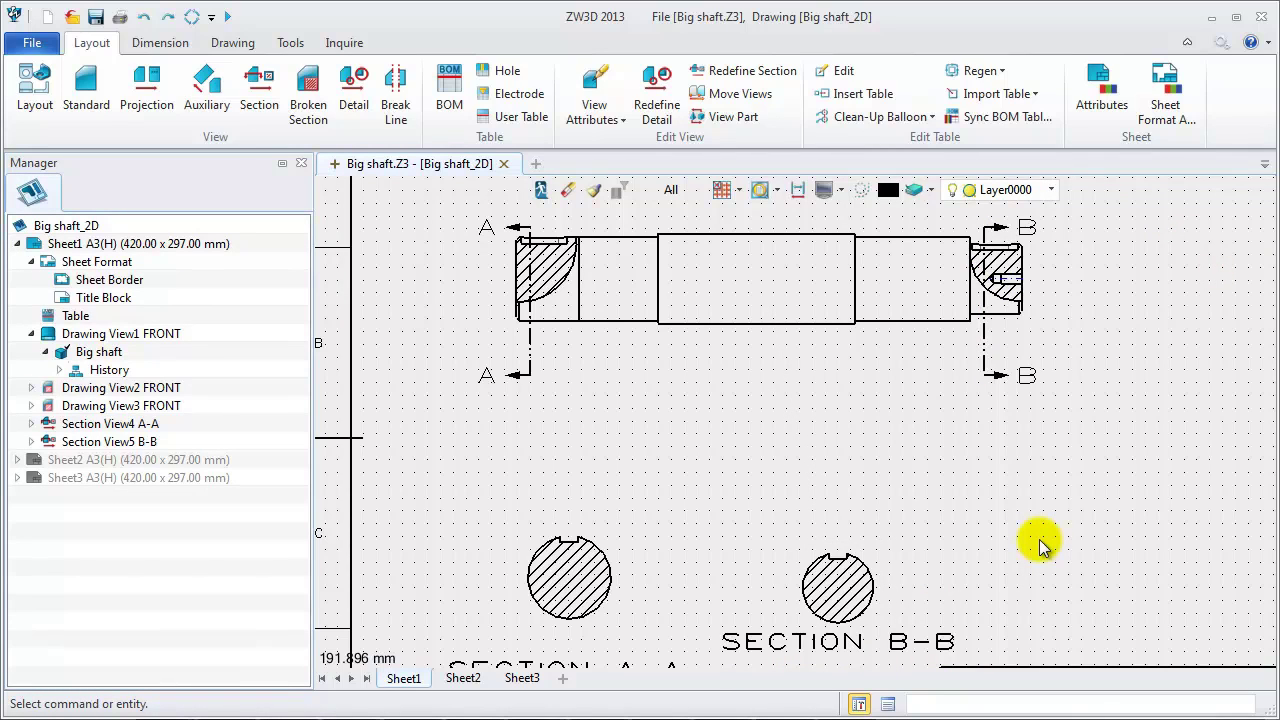
Hide the label prefix of section view A-A and reduce its label height
middle_drag(960, 545, 941, 380)
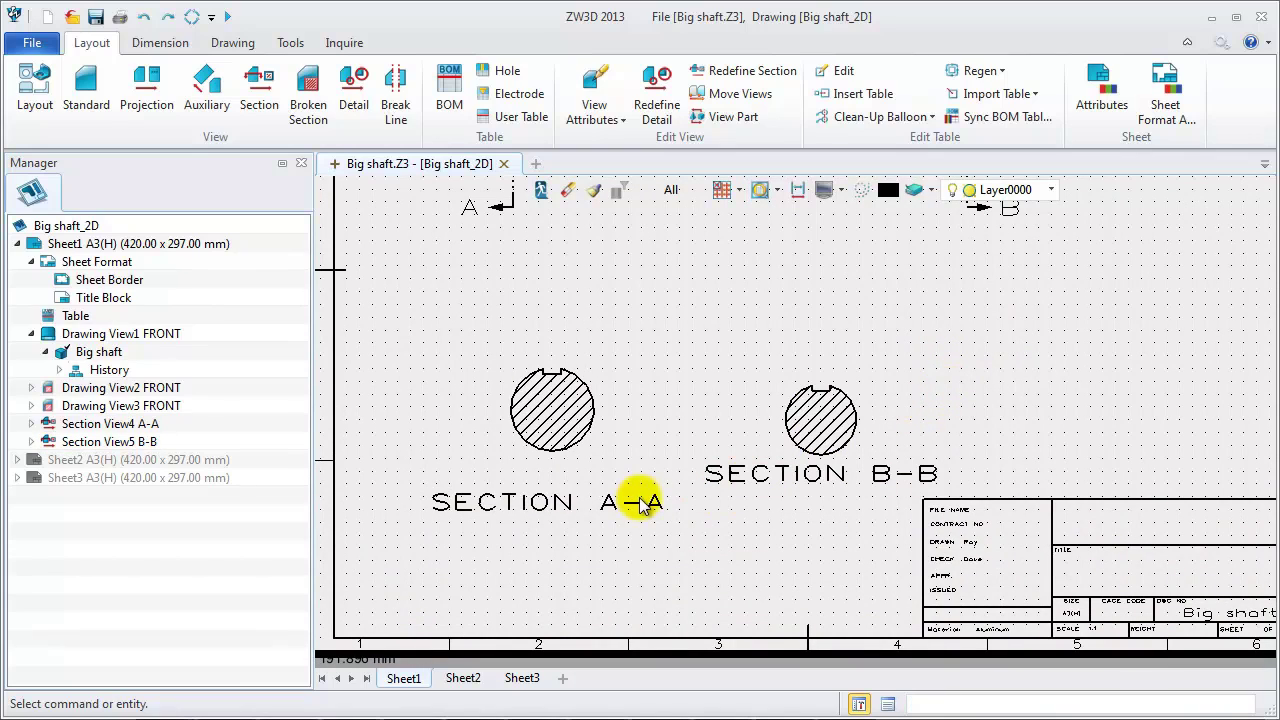
right_click(557, 508)
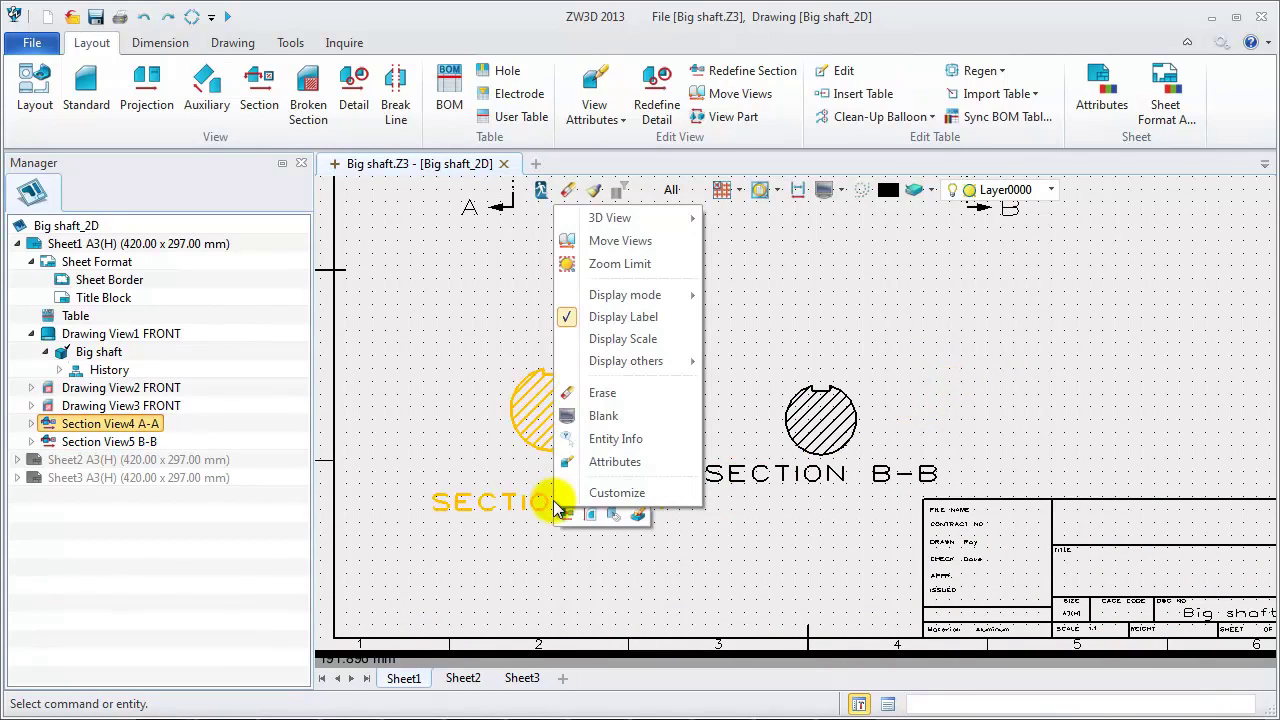
click(607, 461)
click(132, 121)
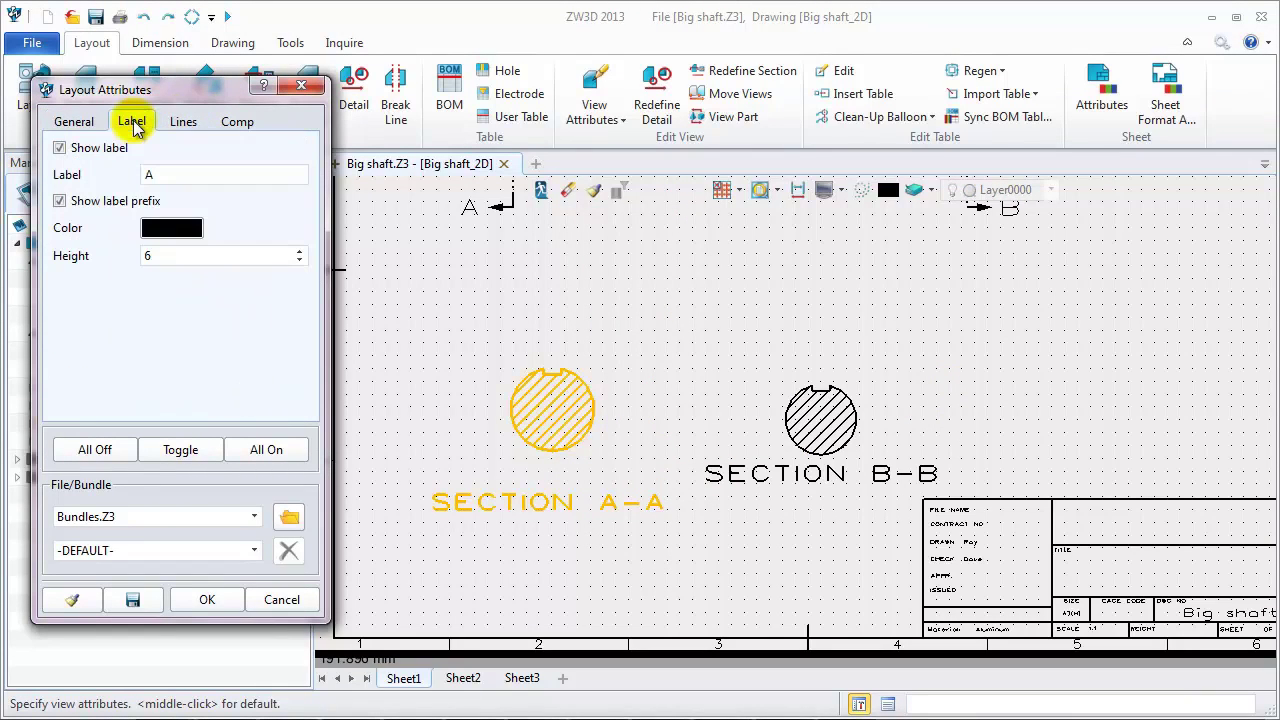
click(60, 201)
click(298, 260)
click(222, 603)
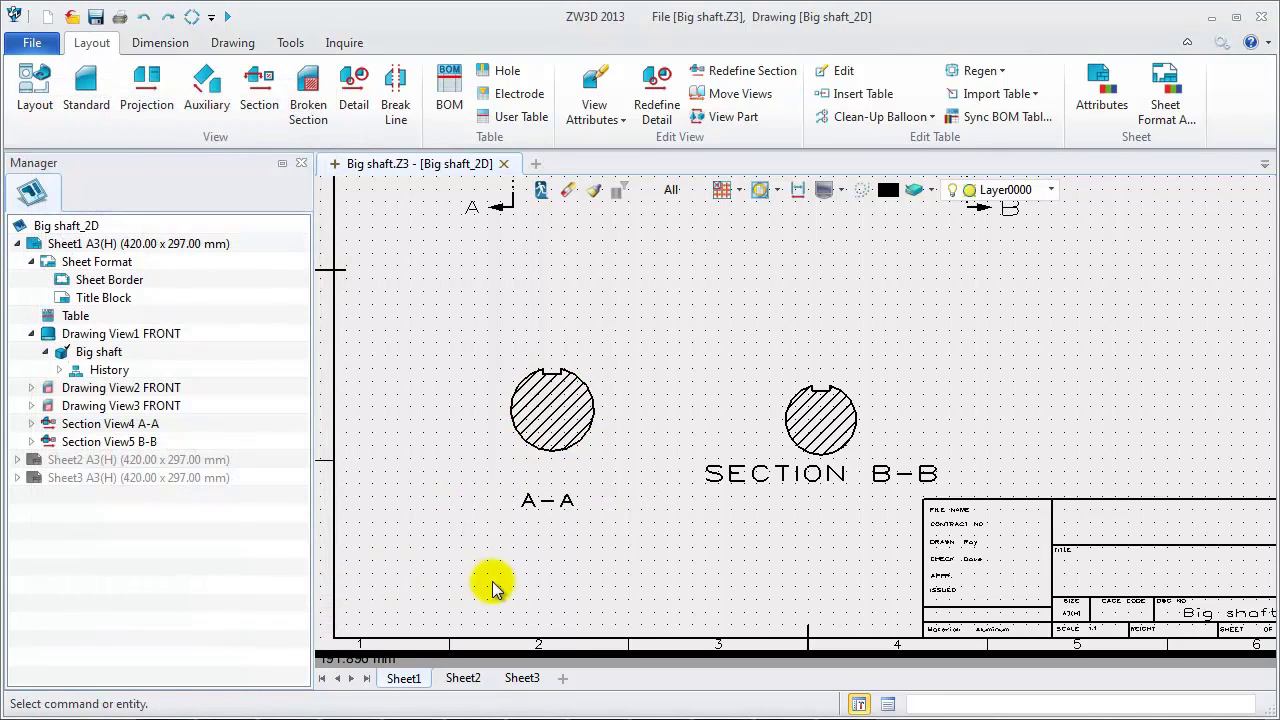
Hide the label prefix of section view B-B and reduce its label height
right_click(848, 402)
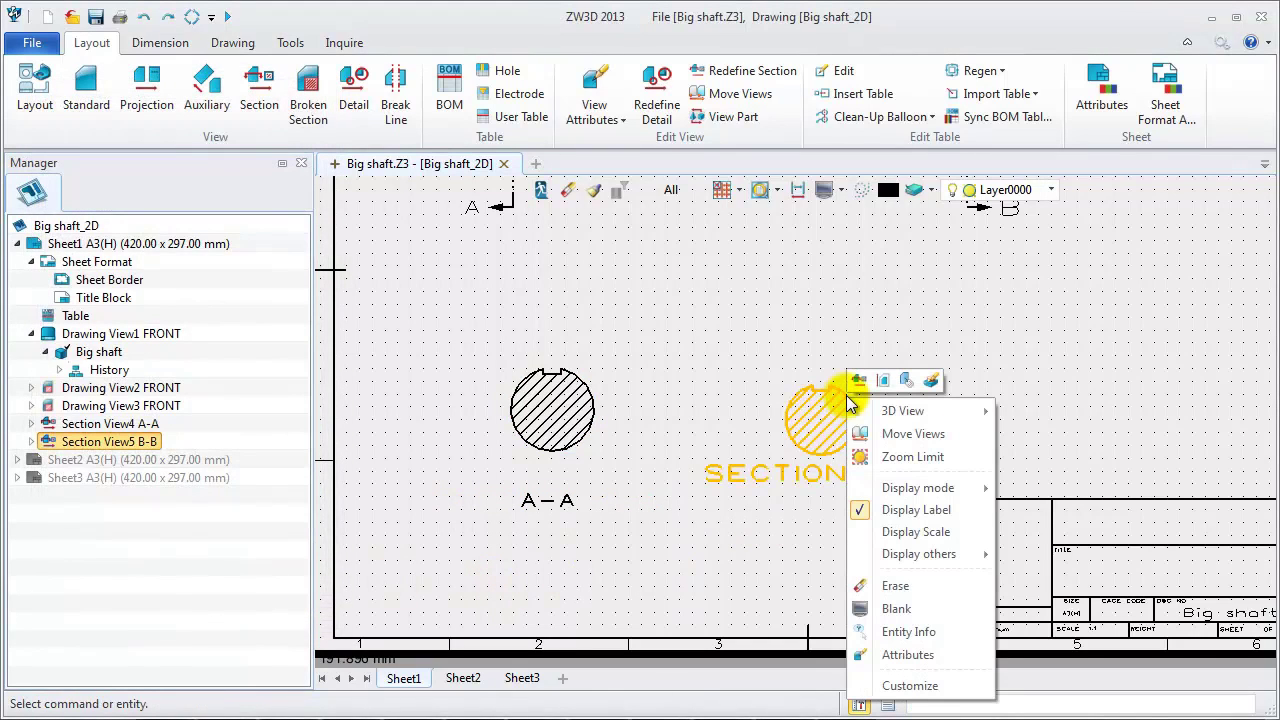
click(895, 655)
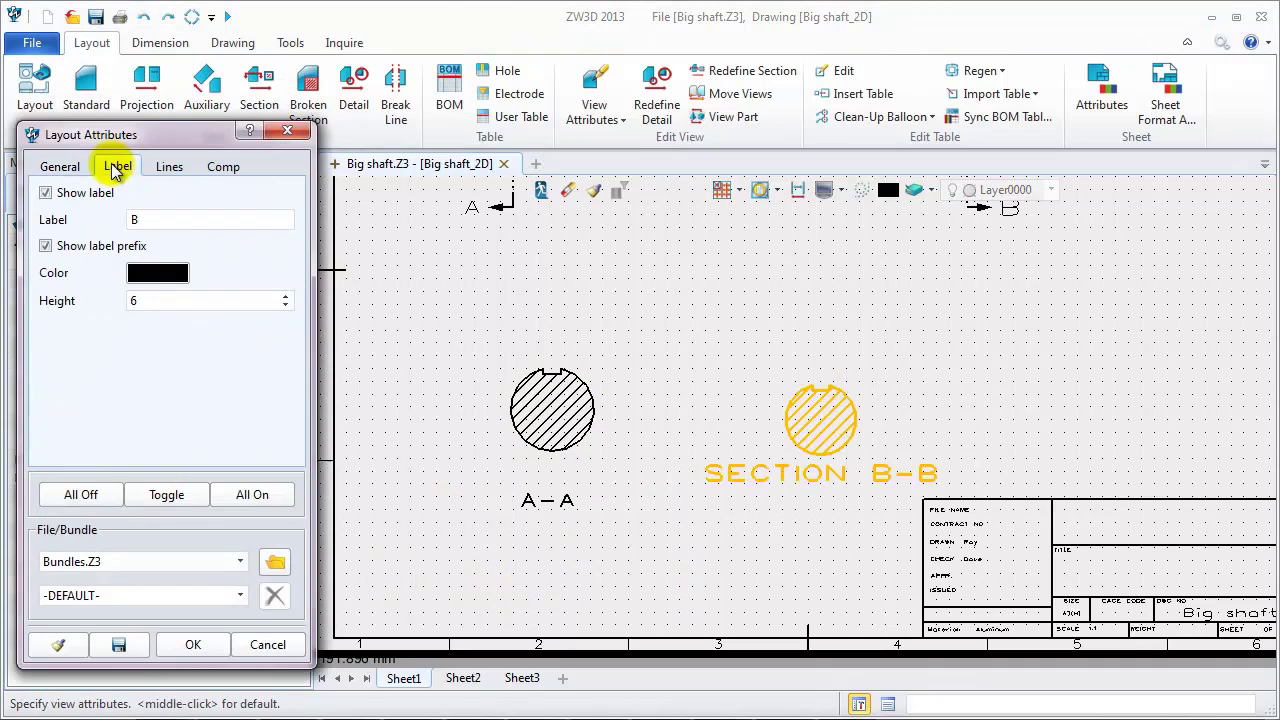
click(127, 246)
click(285, 306)
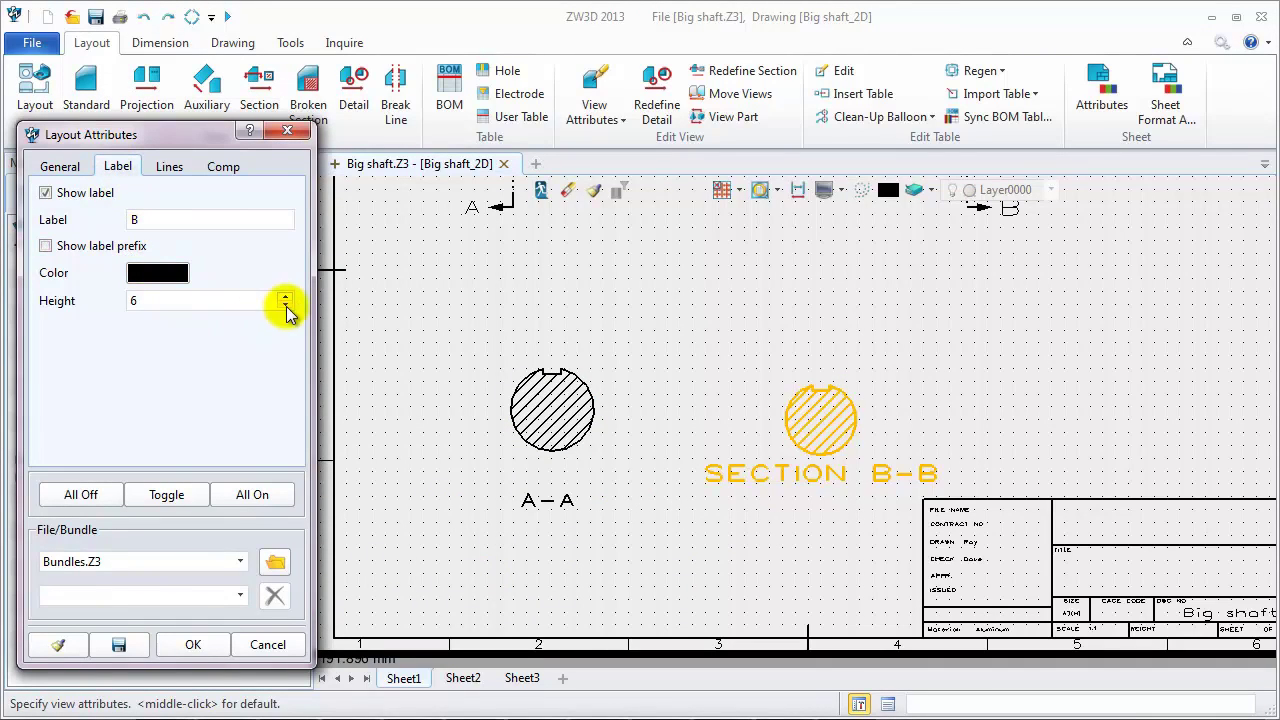
click(203, 642)
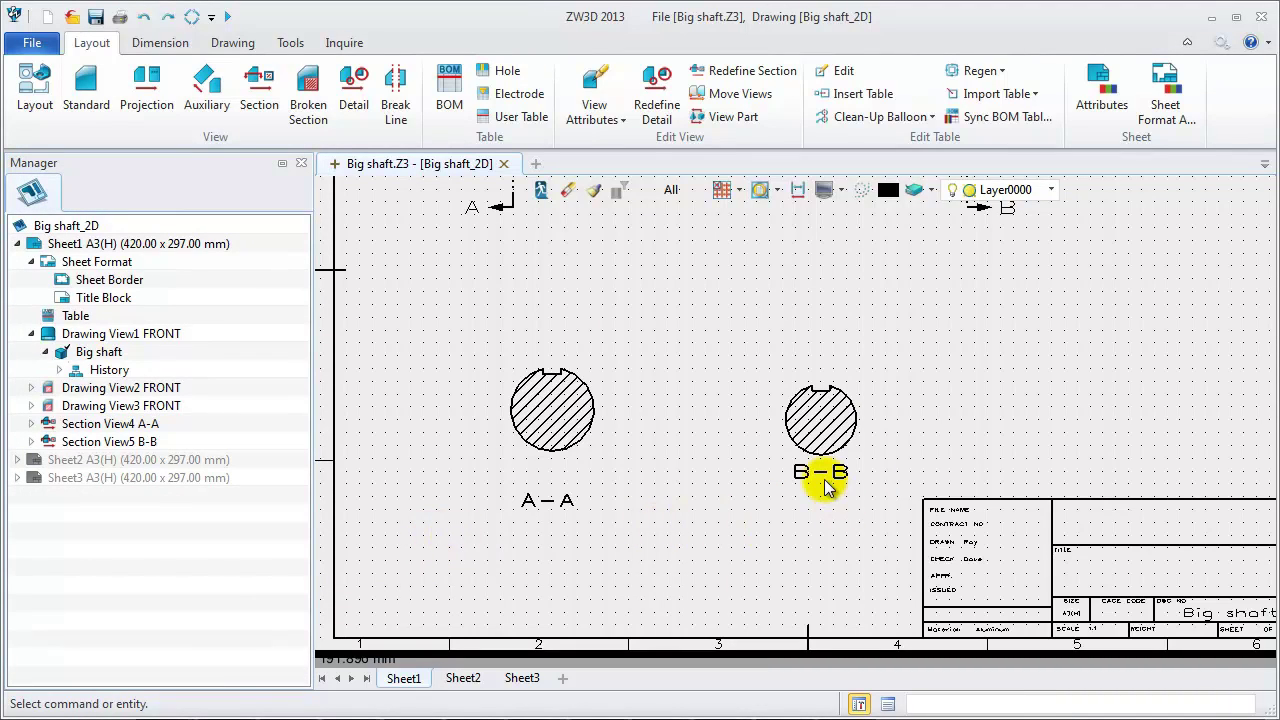
Restrict the pick filter to Text only and move the B-B label down, roughly level with the A-A label
click(686, 190)
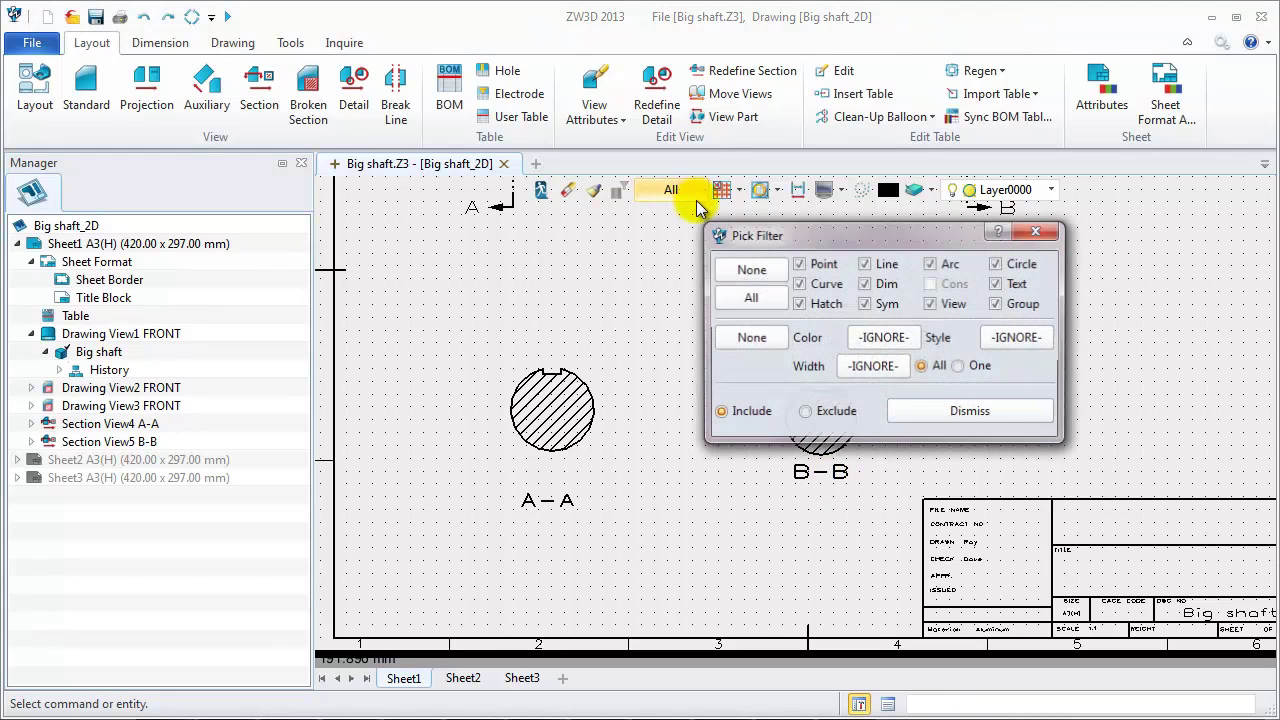
click(750, 269)
click(996, 283)
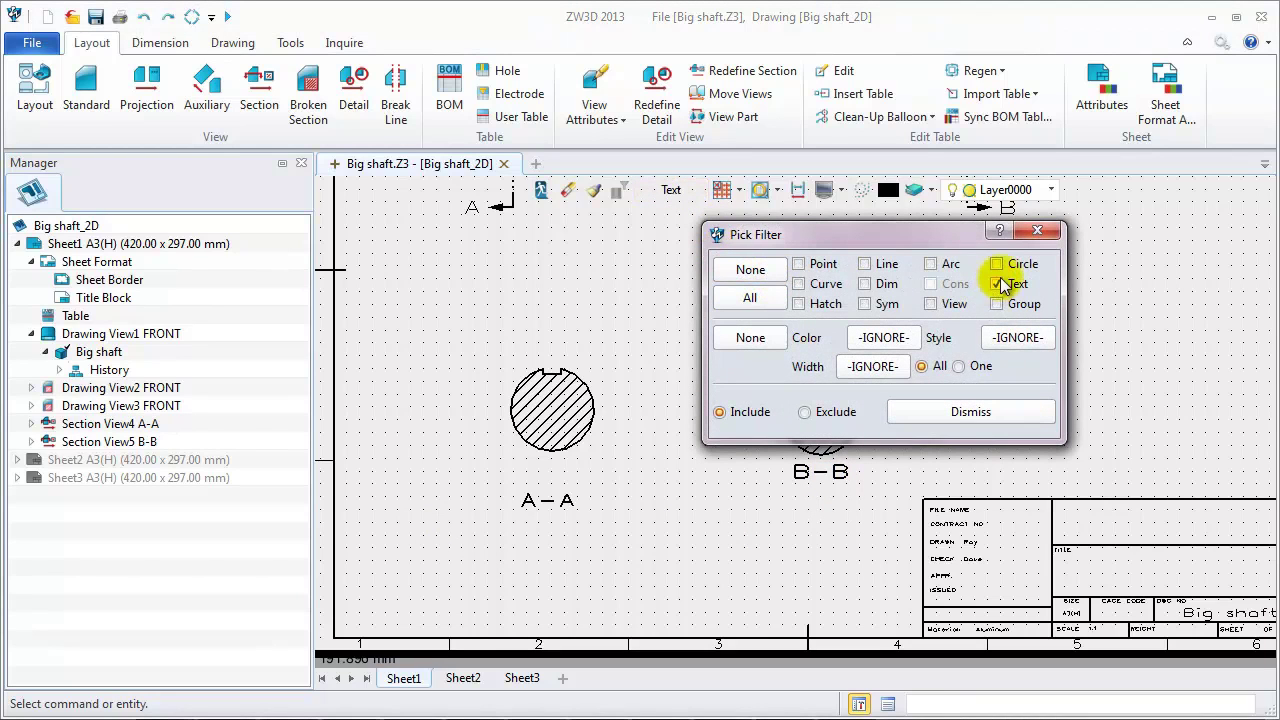
click(1040, 231)
drag(820, 474, 818, 505)
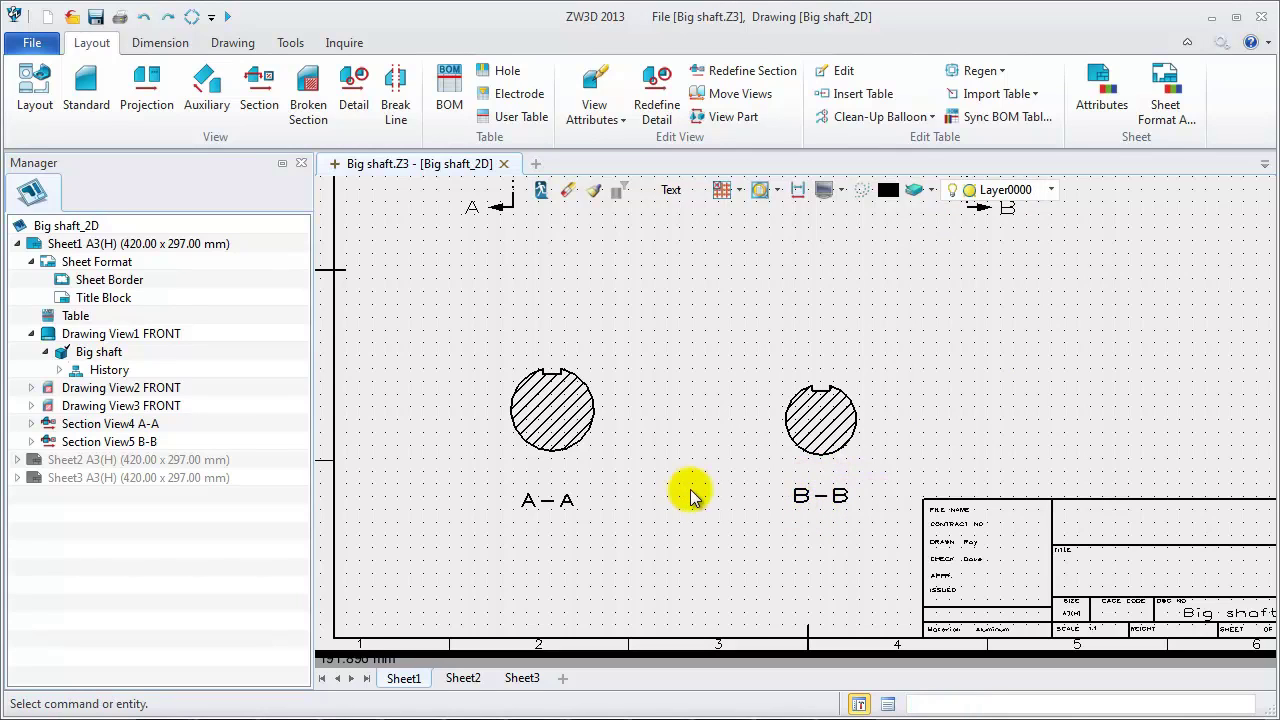
middle_drag(663, 314, 645, 424)
scroll(643, 419, down, 2)
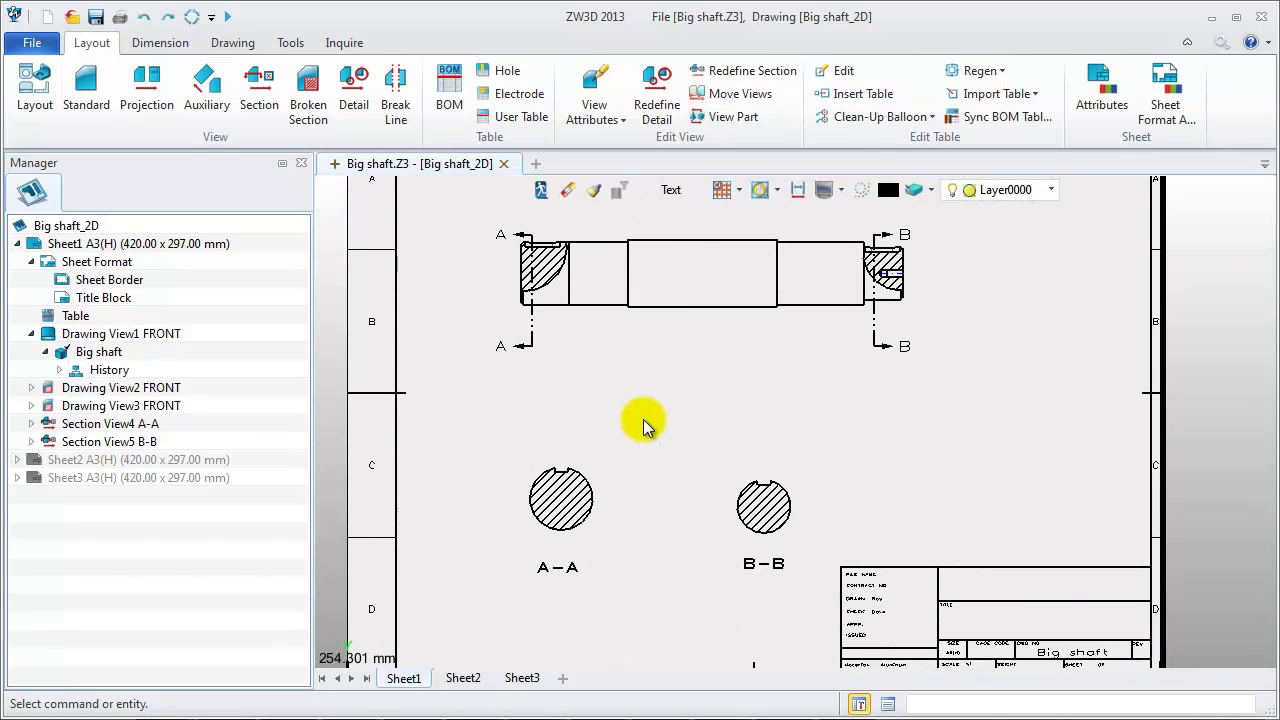
middle_drag(618, 362, 597, 378)
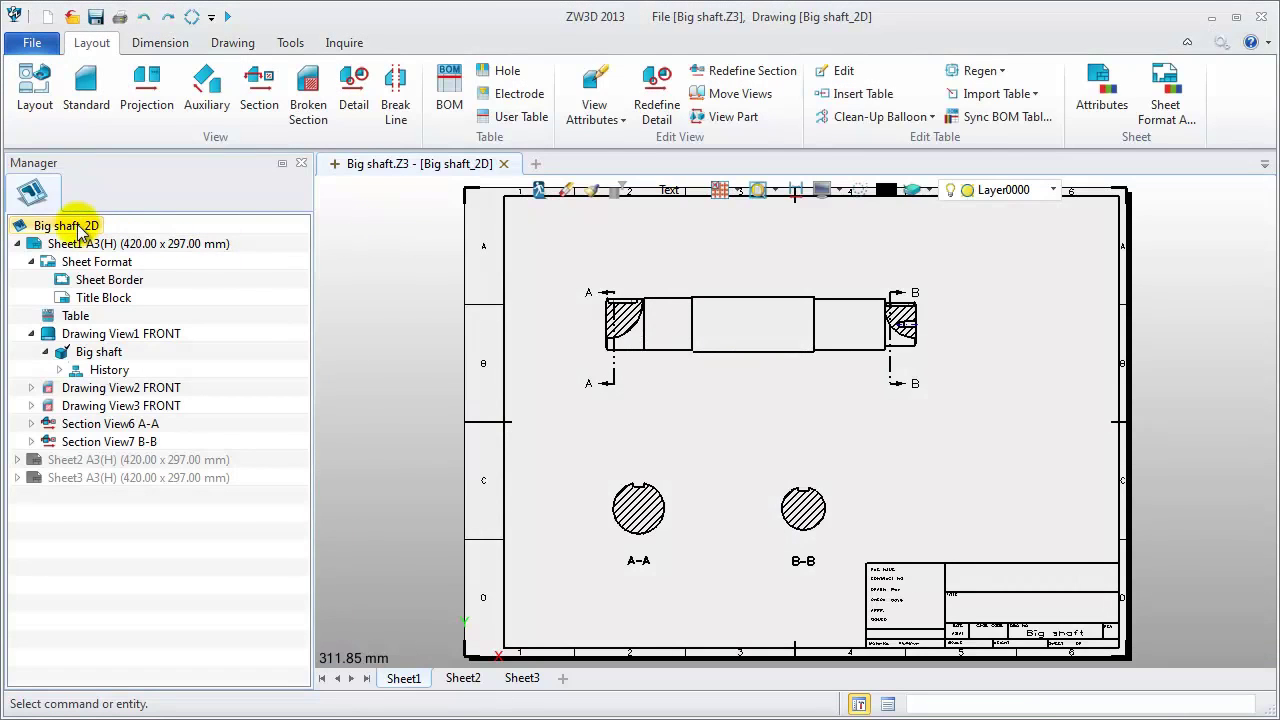
Open the drawing's Style Manager and examine the available drafting standards and their datum target, radial/diametric and leader label styles
right_click(80, 230)
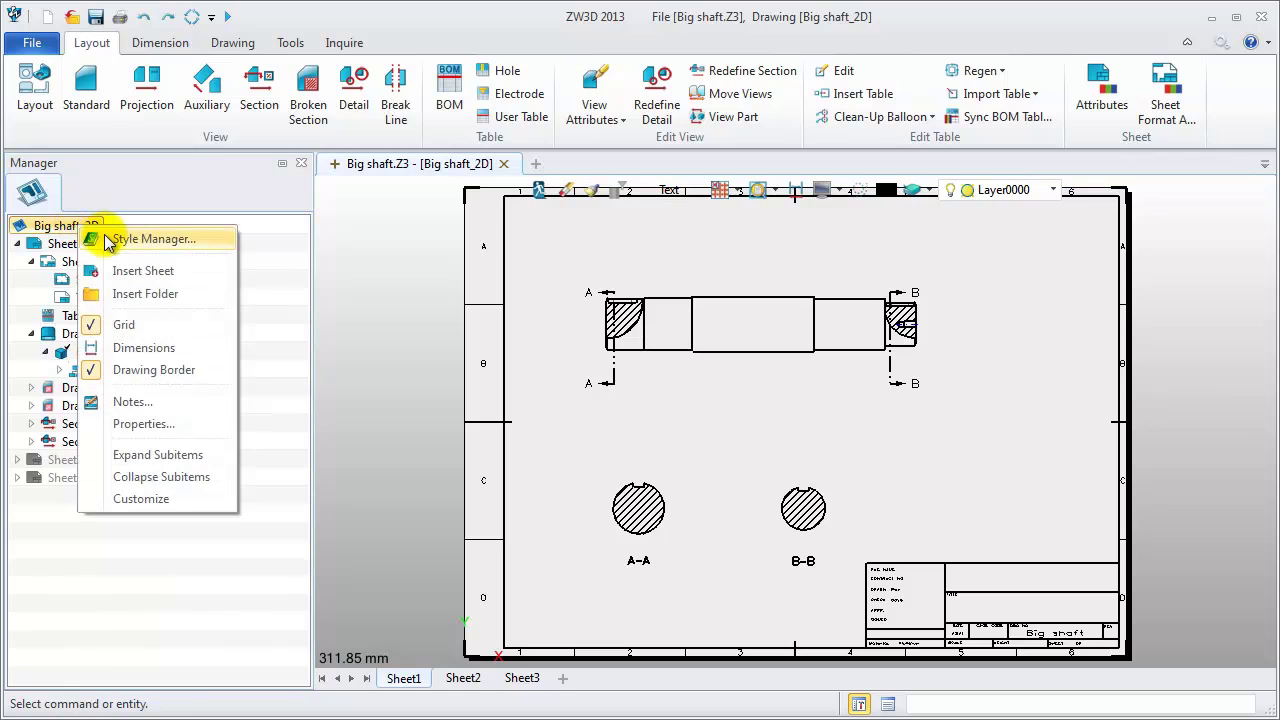
click(115, 240)
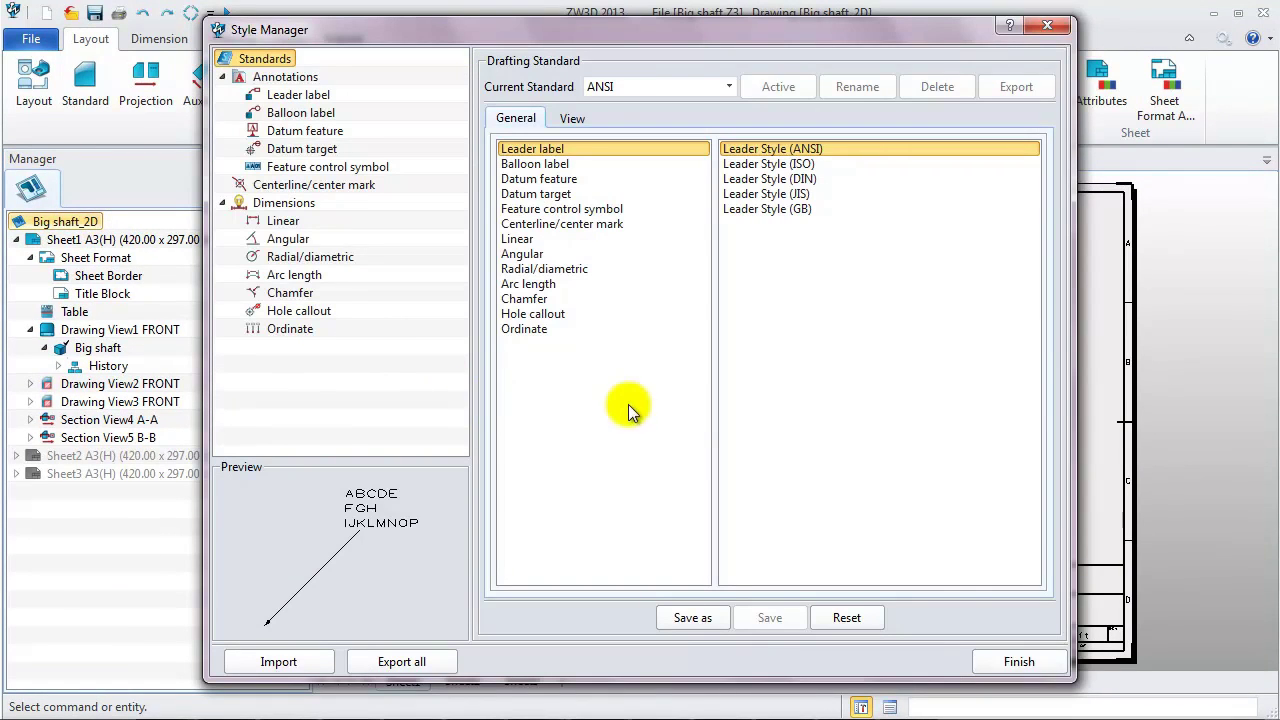
click(730, 87)
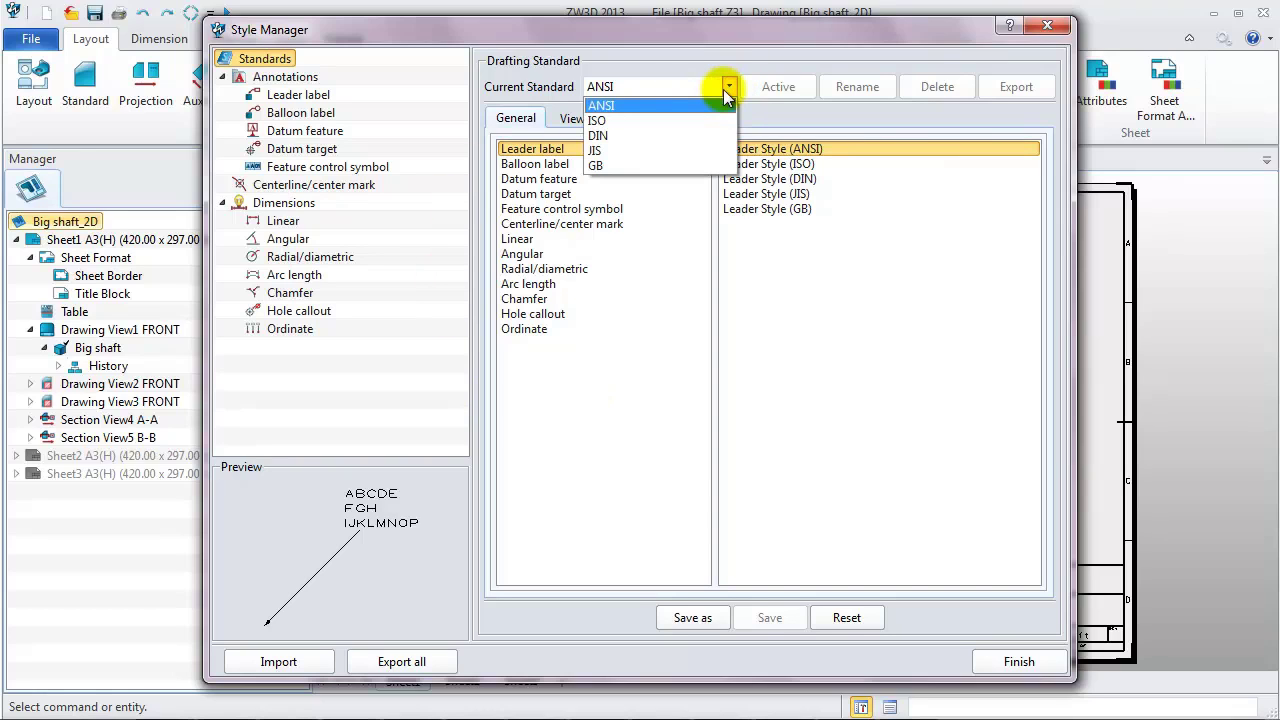
click(650, 378)
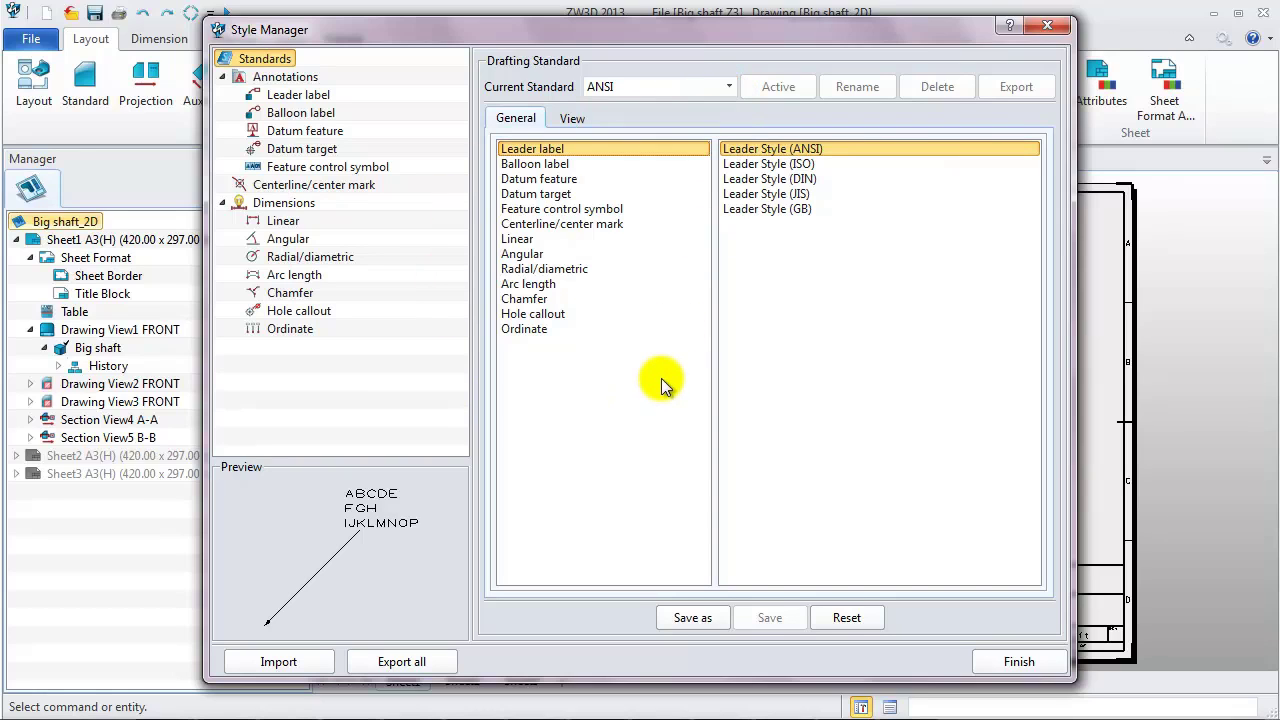
click(609, 194)
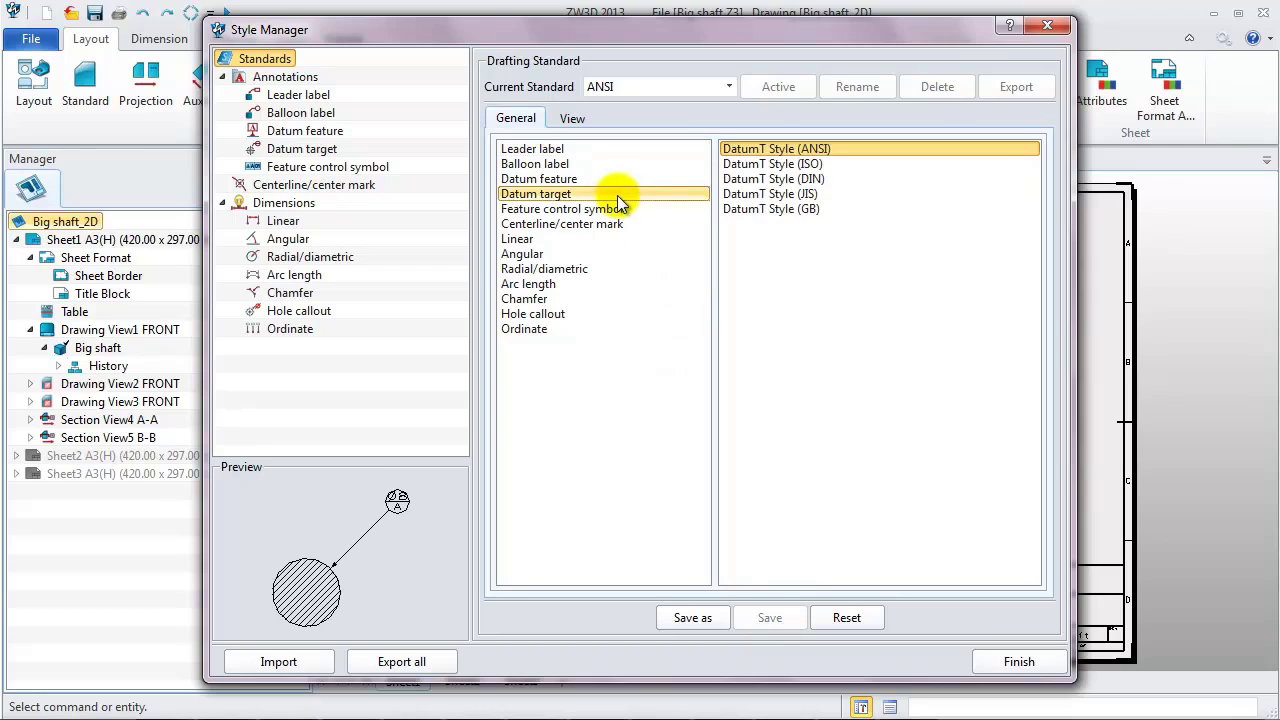
click(592, 267)
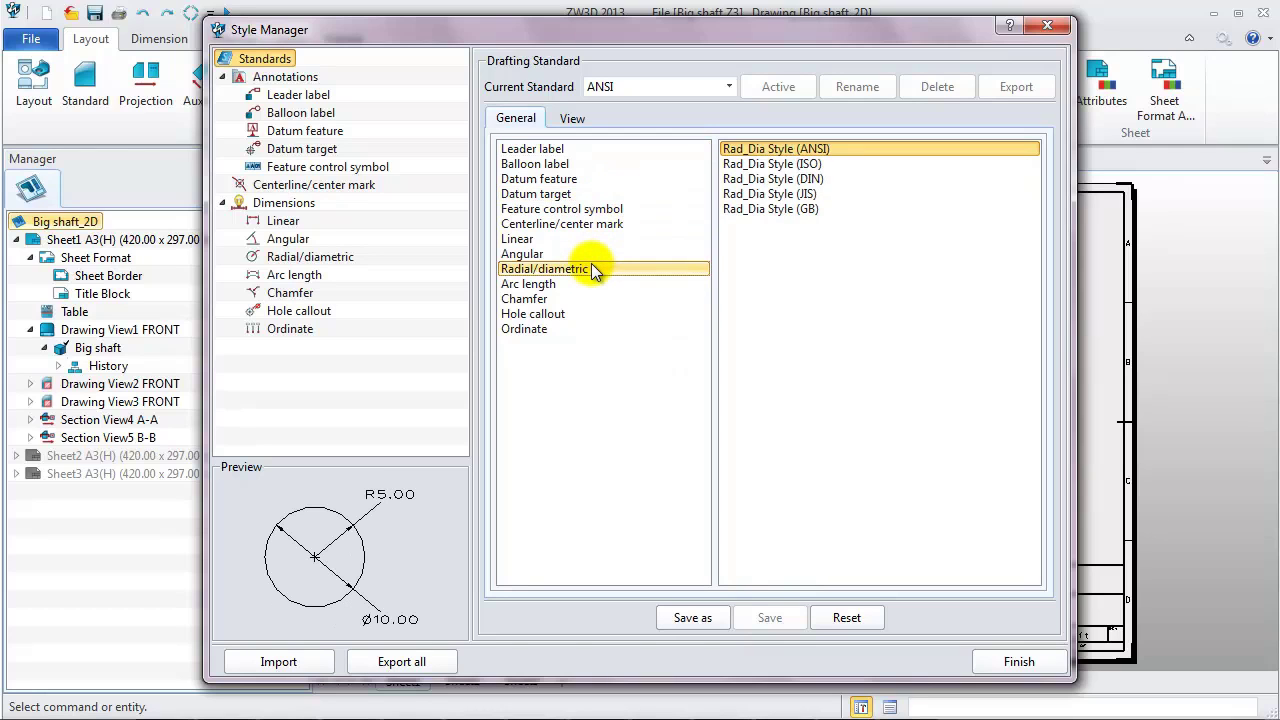
click(298, 94)
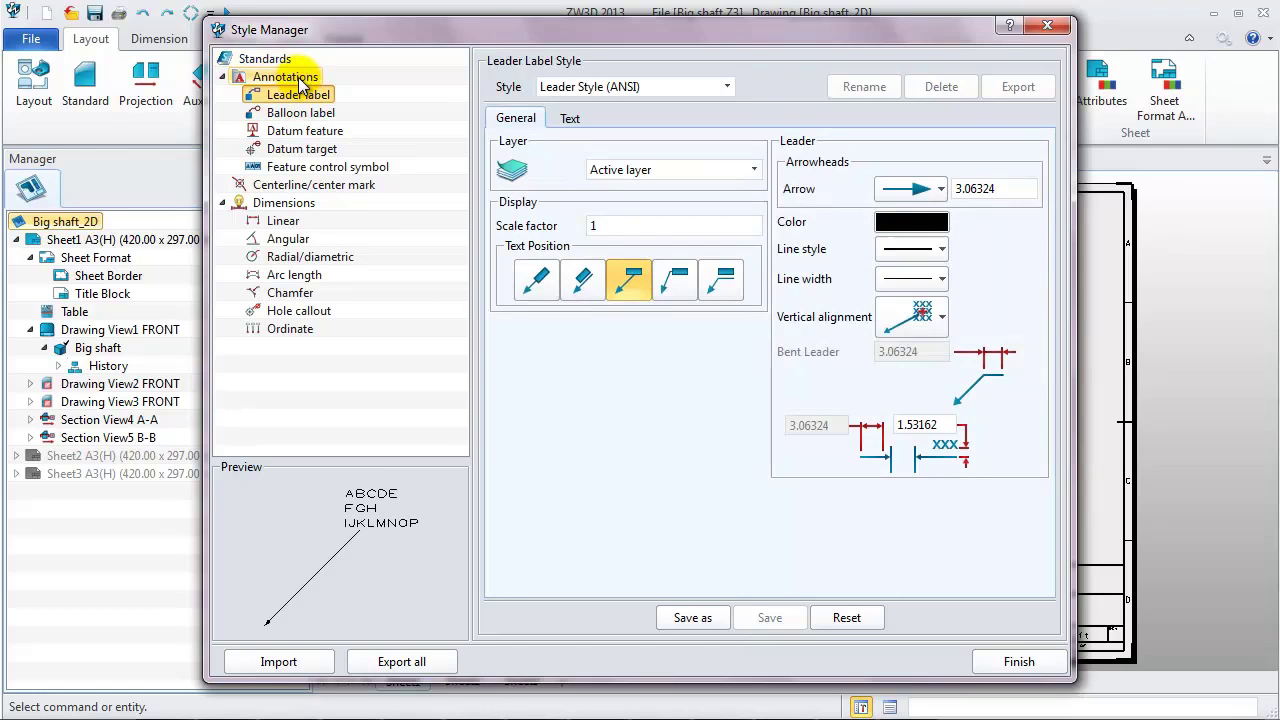
Set the linear dimension style's precision to X.X and its text position to aligned above the dimension line
click(288, 216)
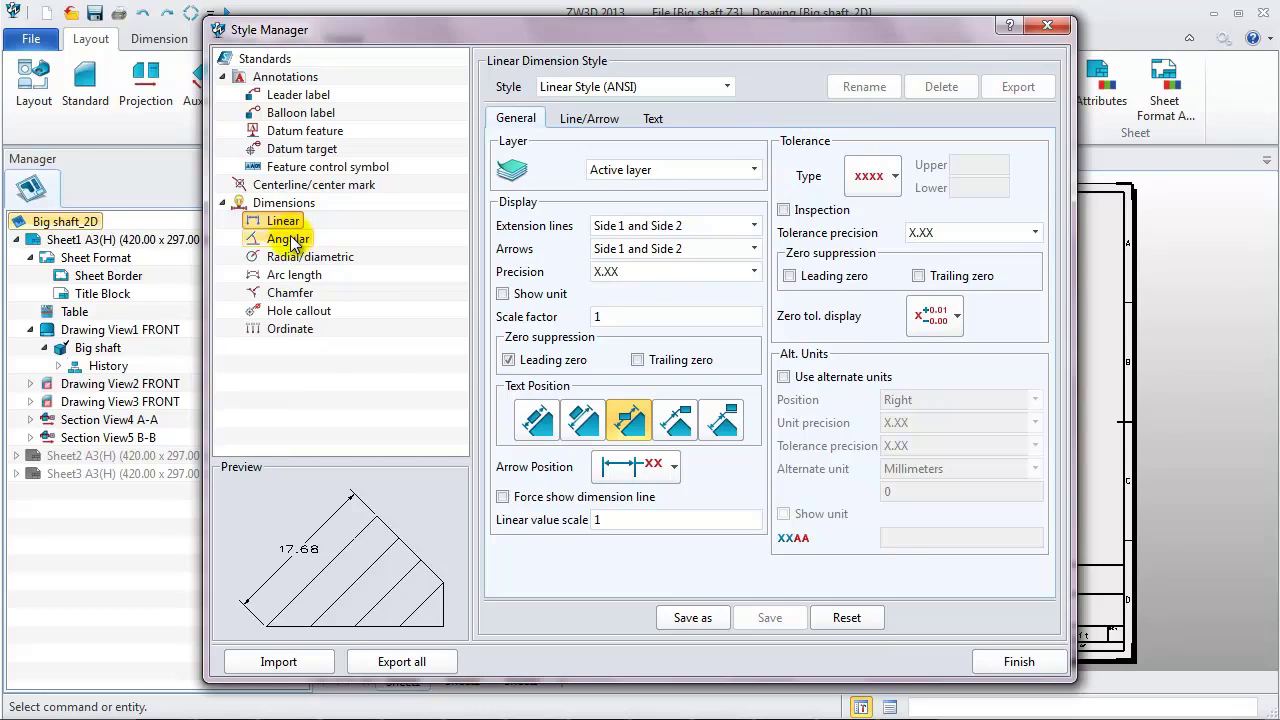
click(743, 274)
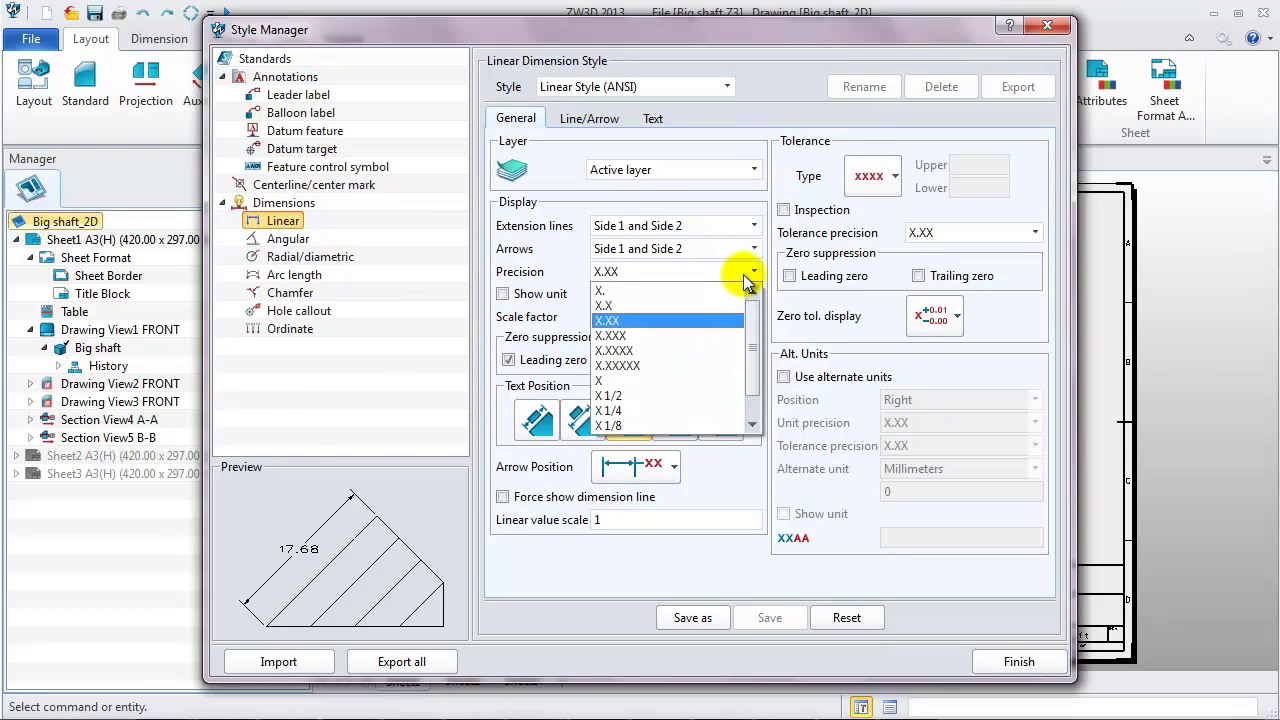
click(642, 302)
click(584, 420)
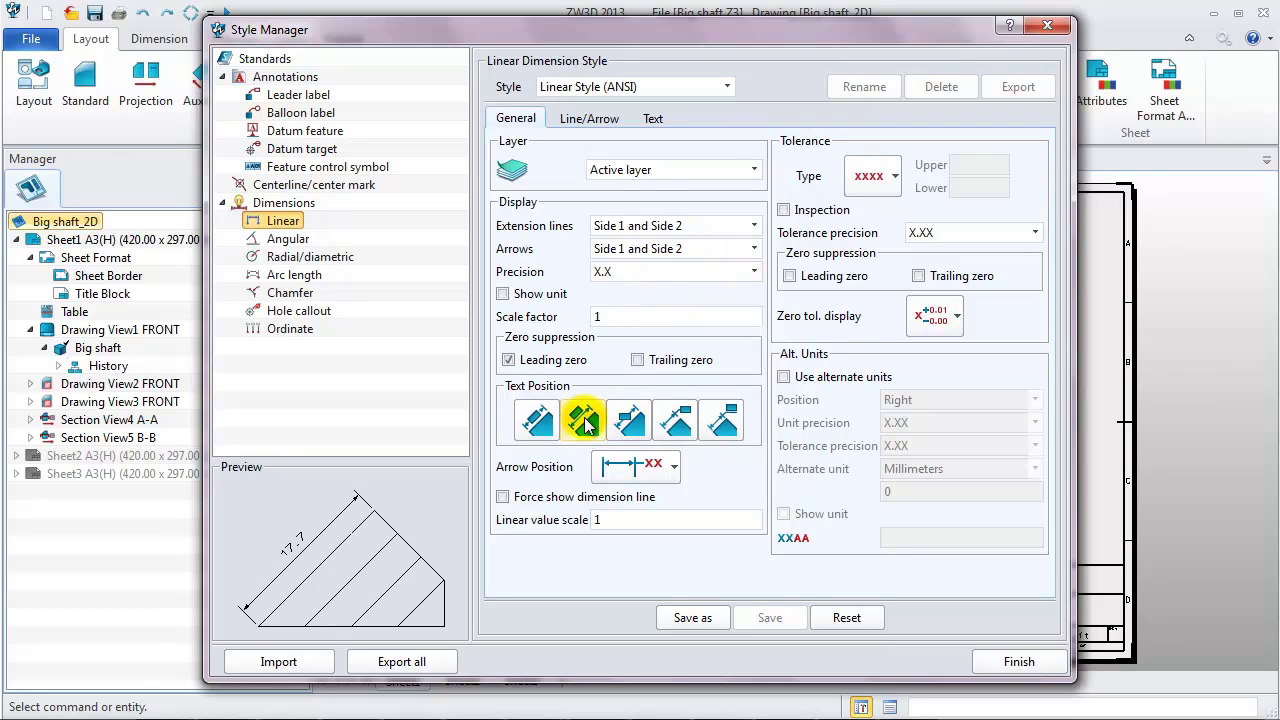
Set the linear dimension text height to 2.5, character width to 0.75 and character spacing to 0.2, and save it as Linear Style (ANSI)_ZWSOFT
click(654, 120)
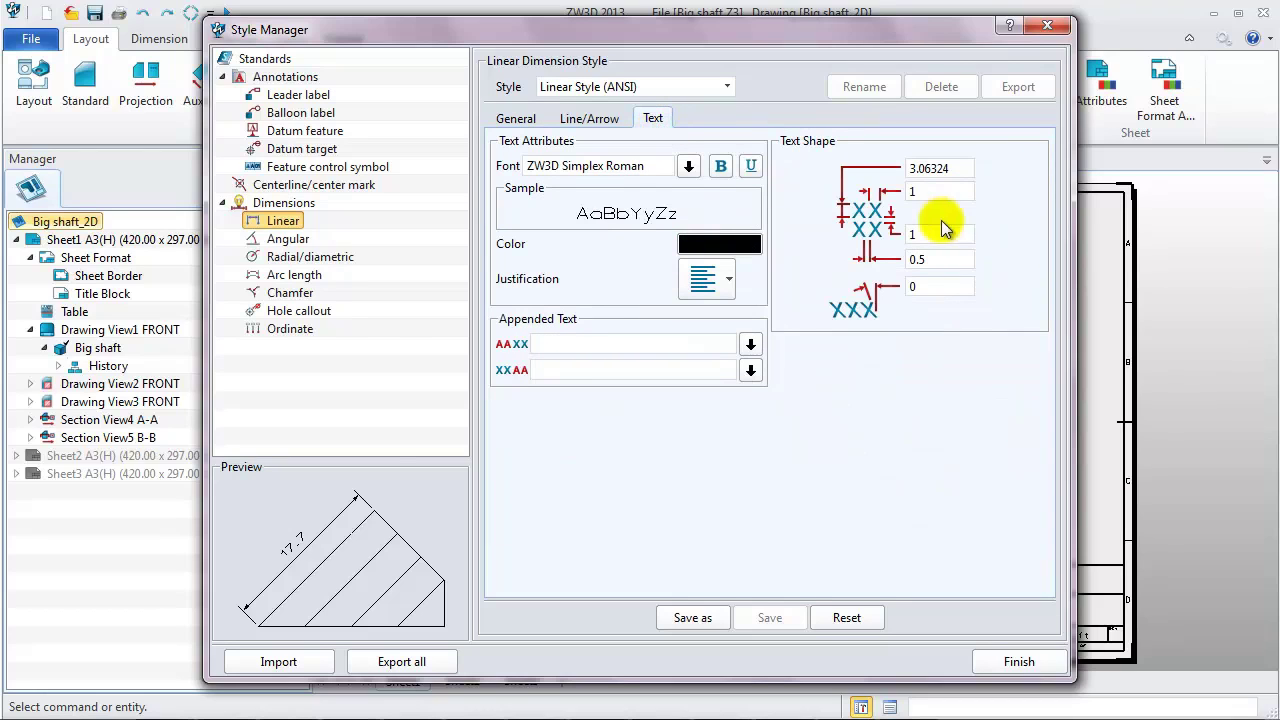
double_click(955, 168)
text(2.5)
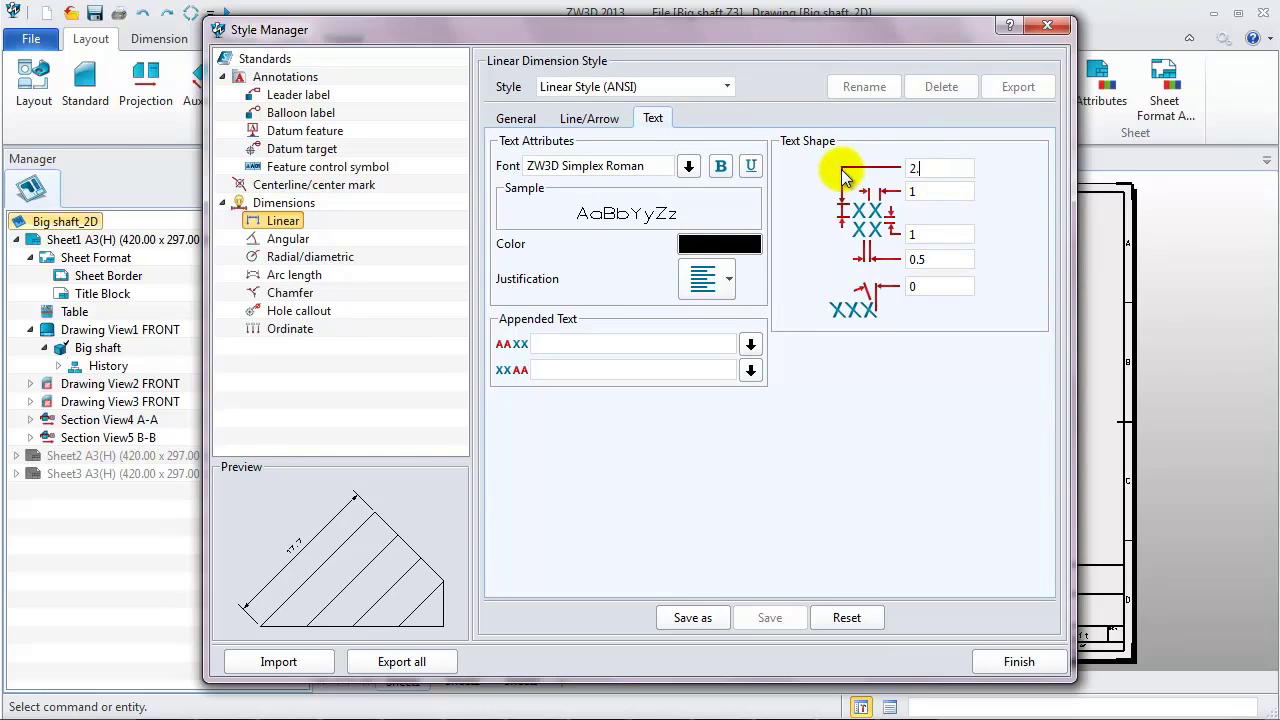
key(Tab)
text(0.75)
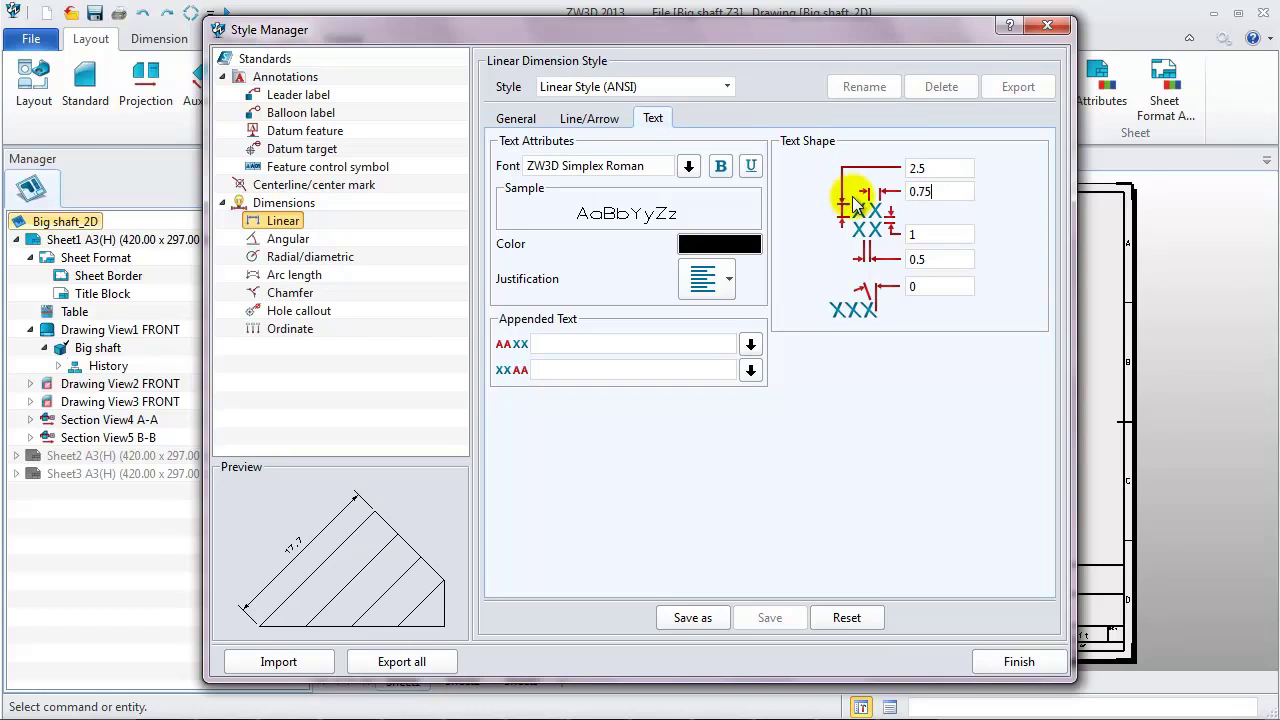
double_click(944, 259)
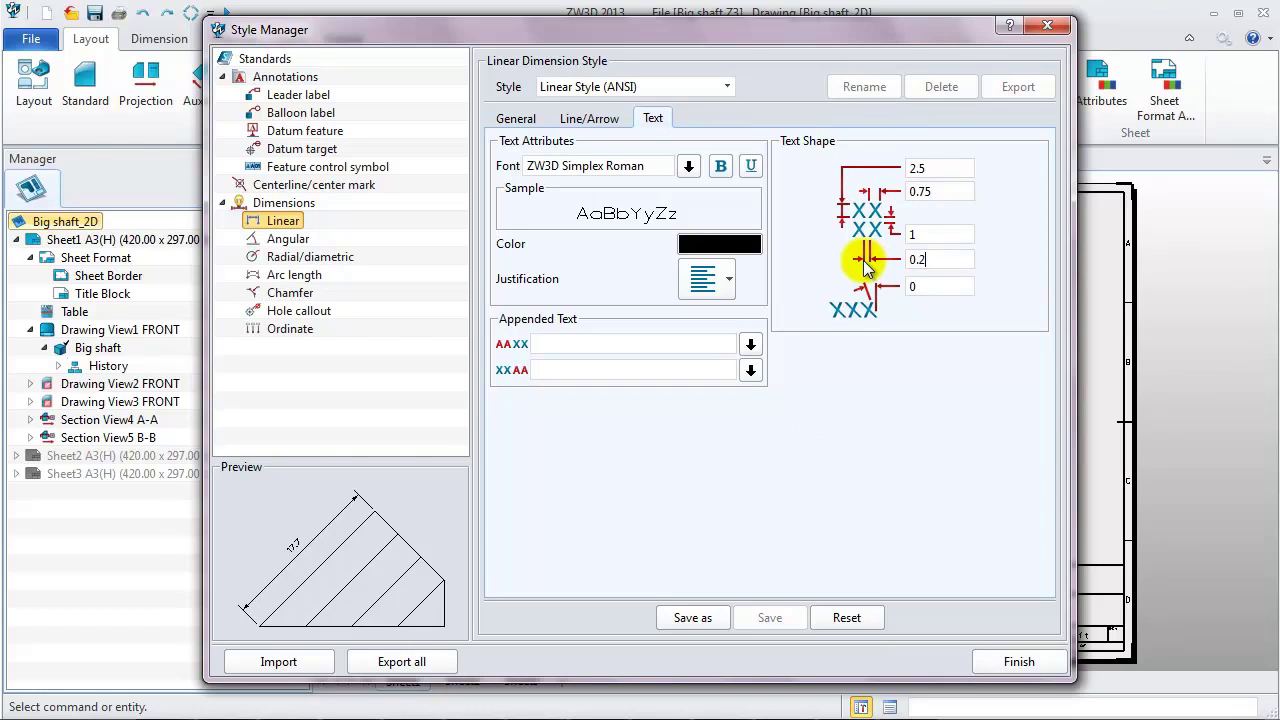
click(692, 617)
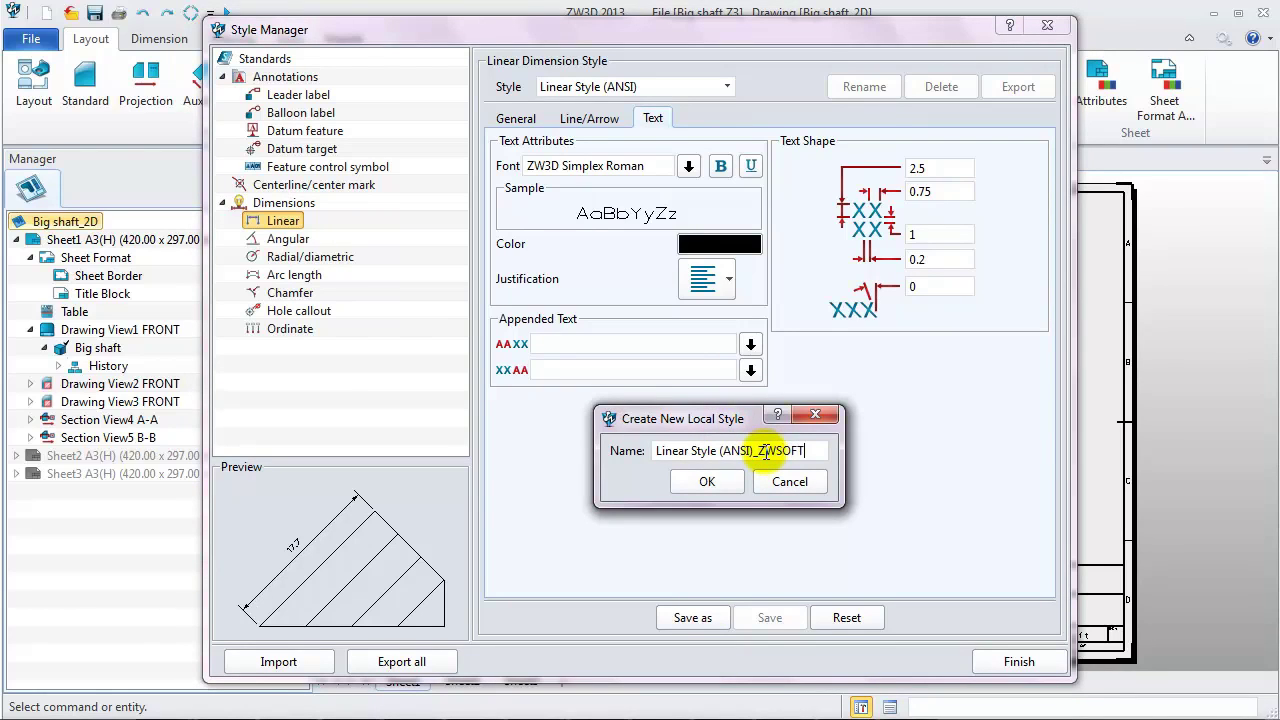
click(690, 481)
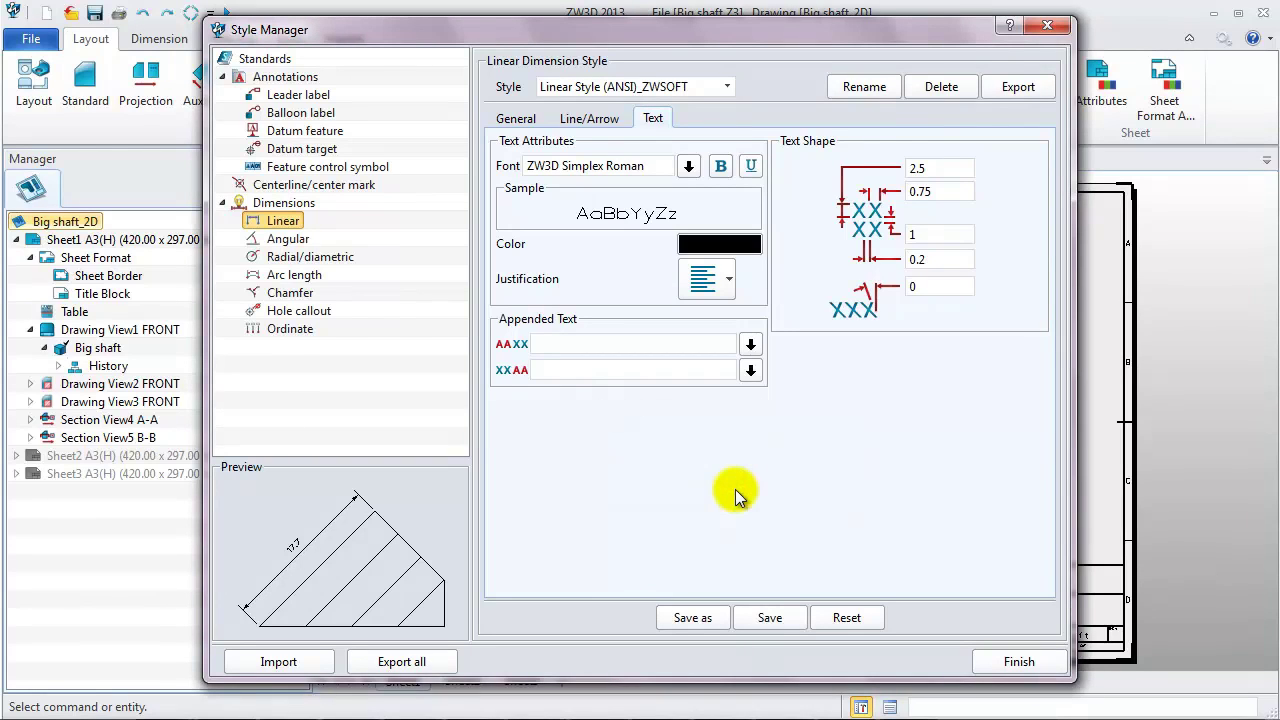
Set the linear precision of the chamfer dimension style to X.X
click(303, 296)
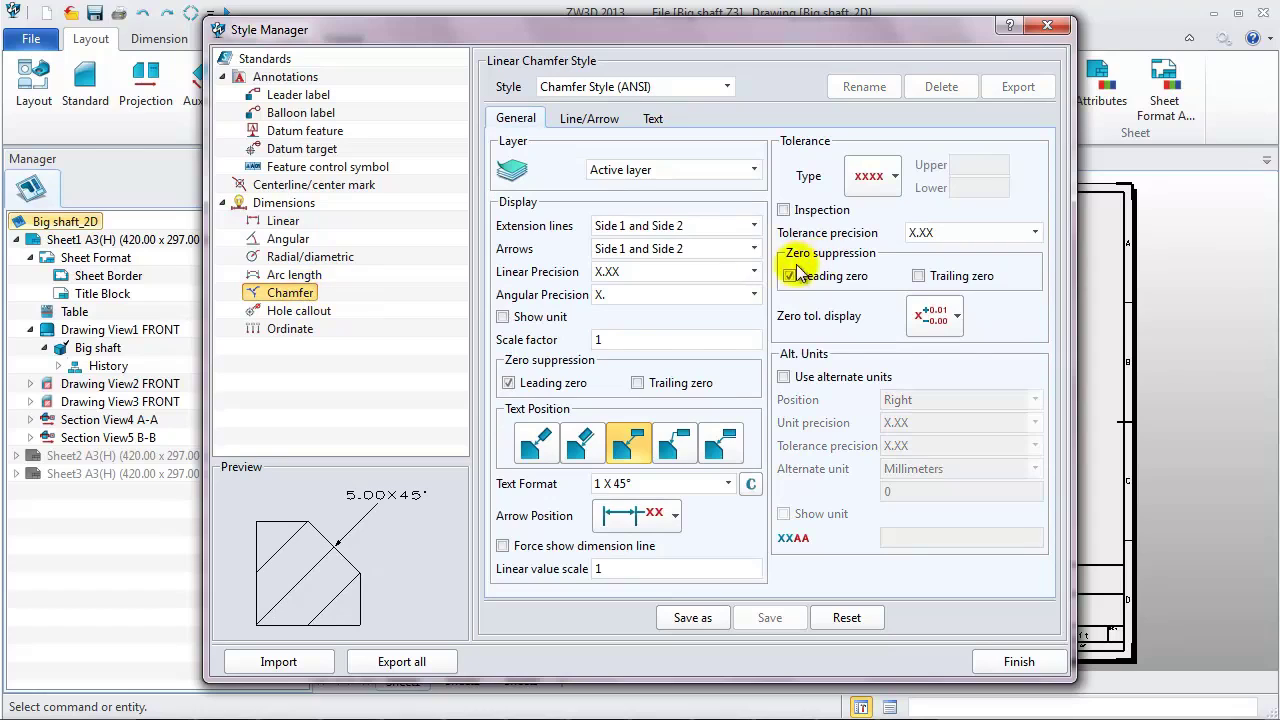
click(754, 272)
click(754, 274)
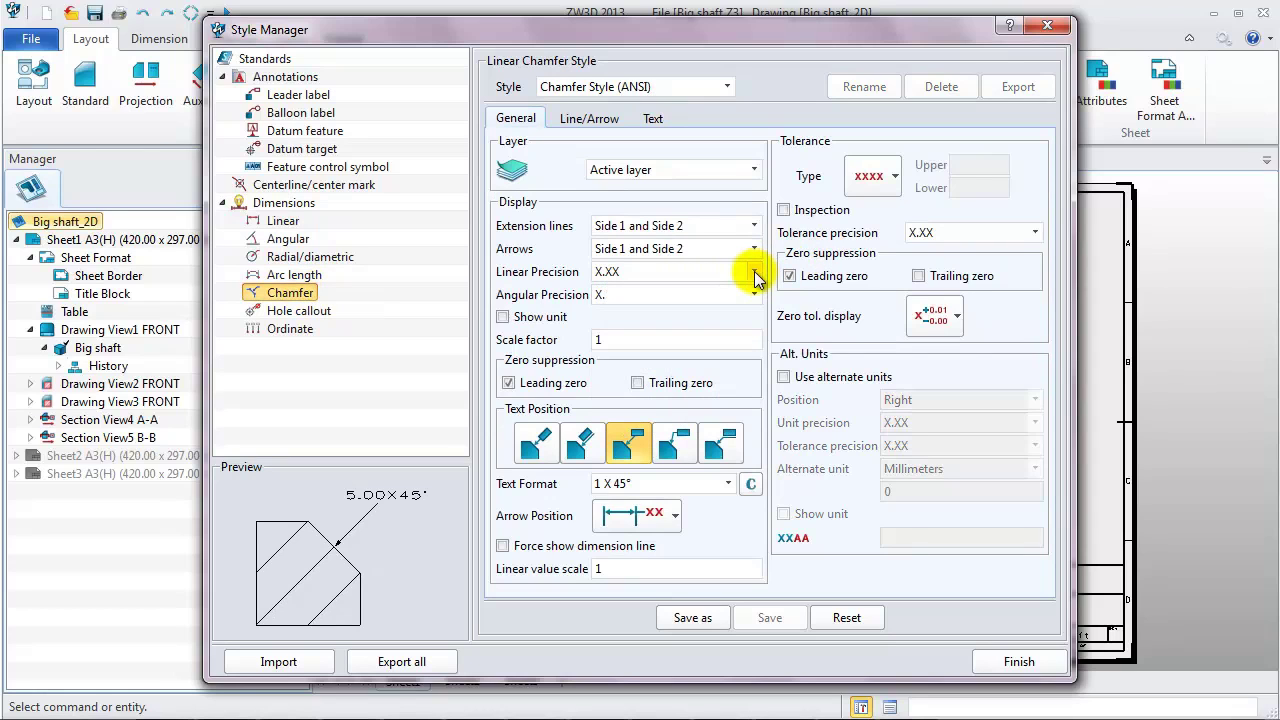
click(754, 272)
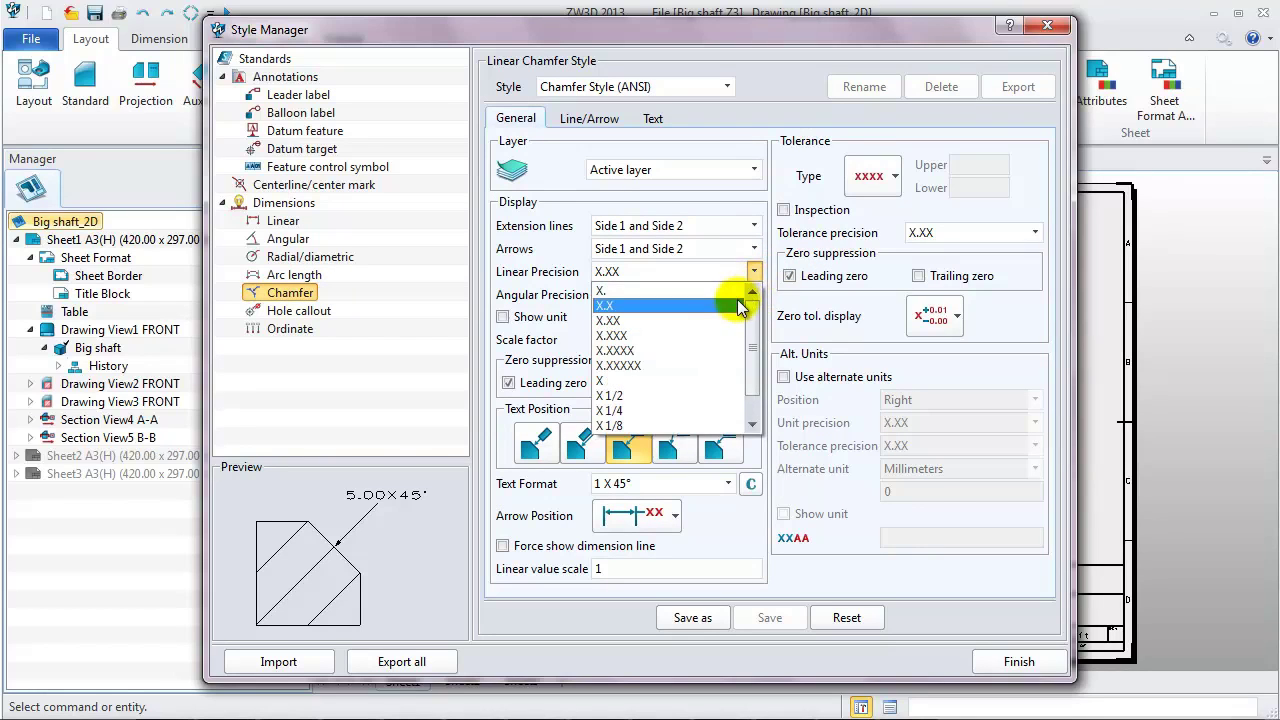
click(740, 308)
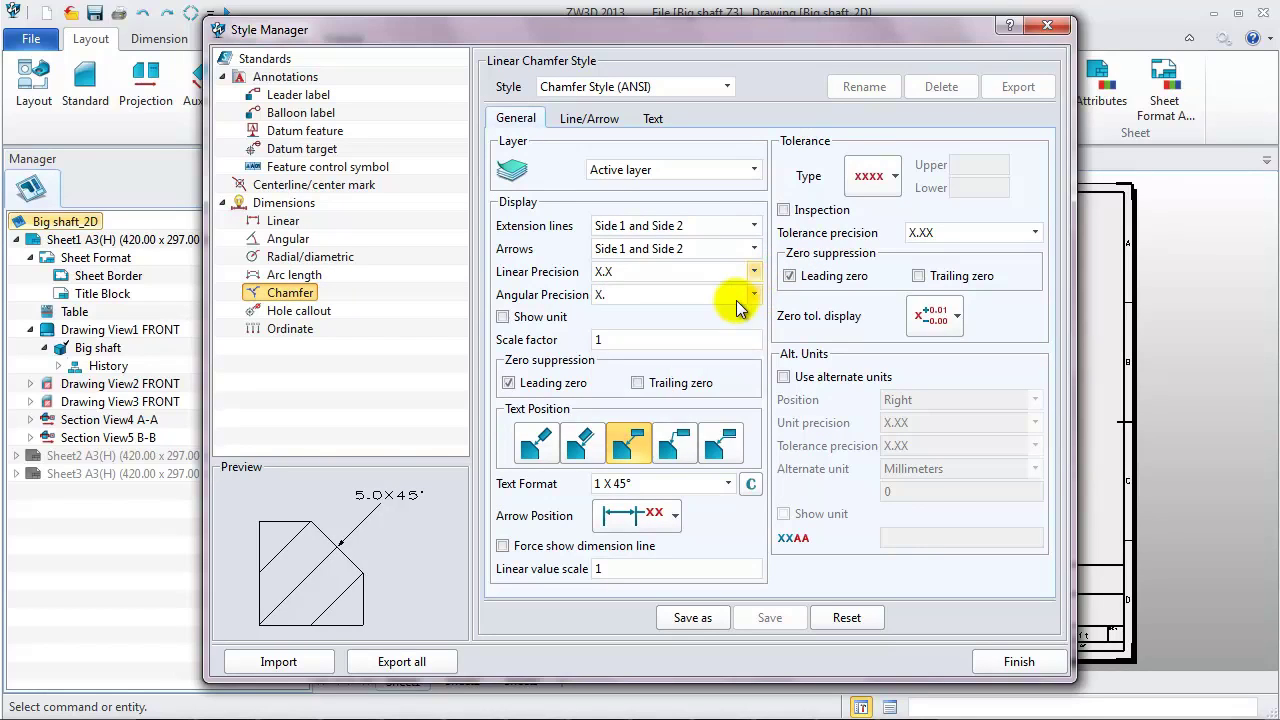
Set the chamfer text height to 2.5, character width to 0.75 and character spacing to 0.2, and save it as Chamfer Style (ANSI)_ZWSOFT
click(653, 120)
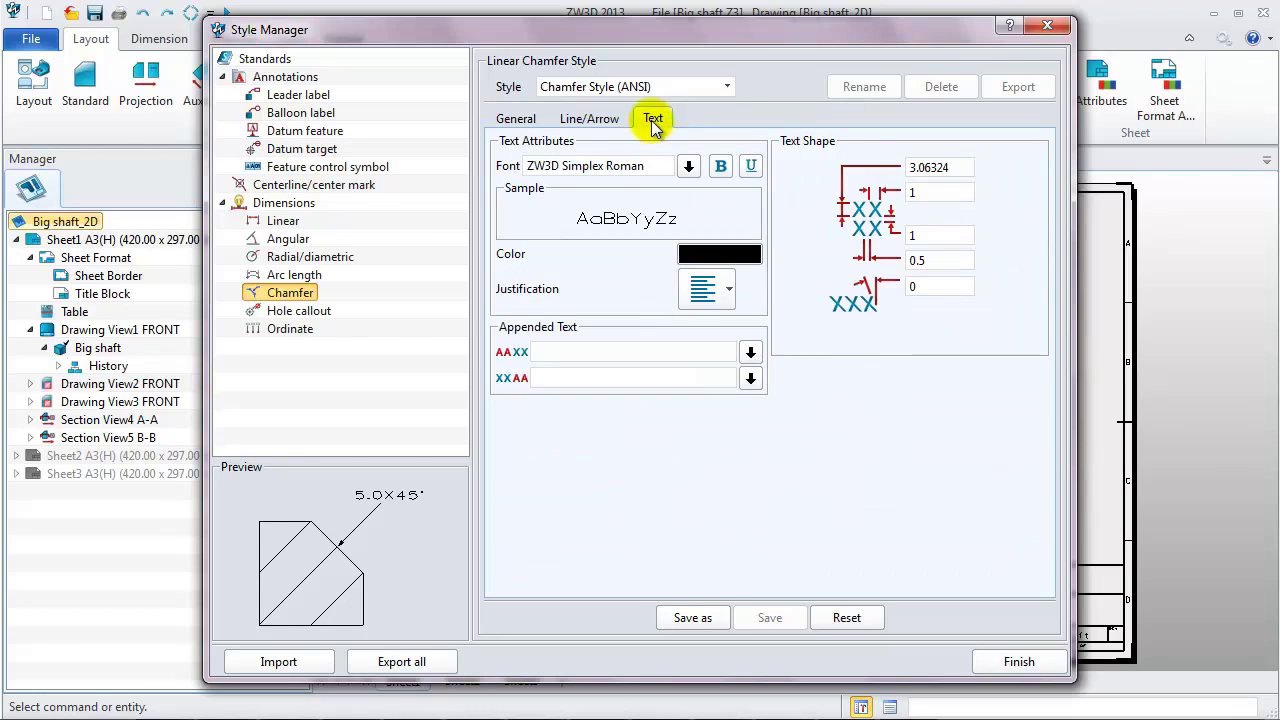
drag(972, 168, 880, 196)
text(2.5)
text(0.75)
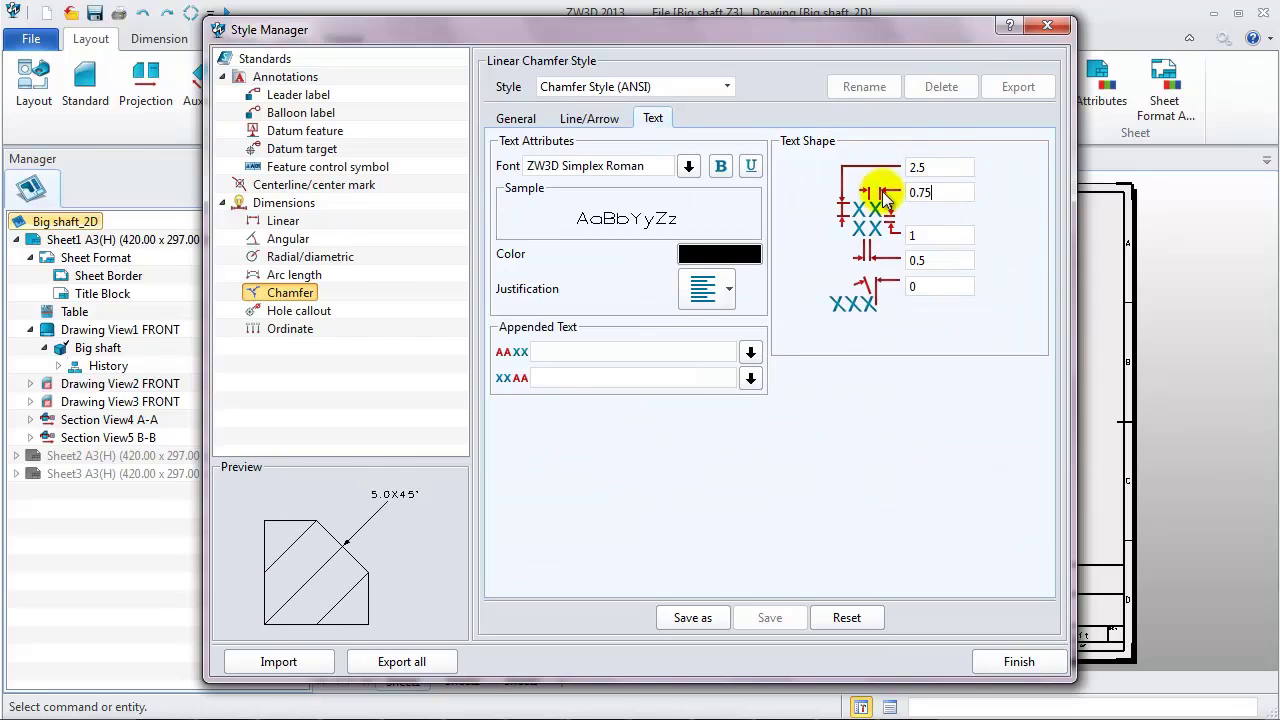
drag(936, 260, 903, 262)
text(0.)
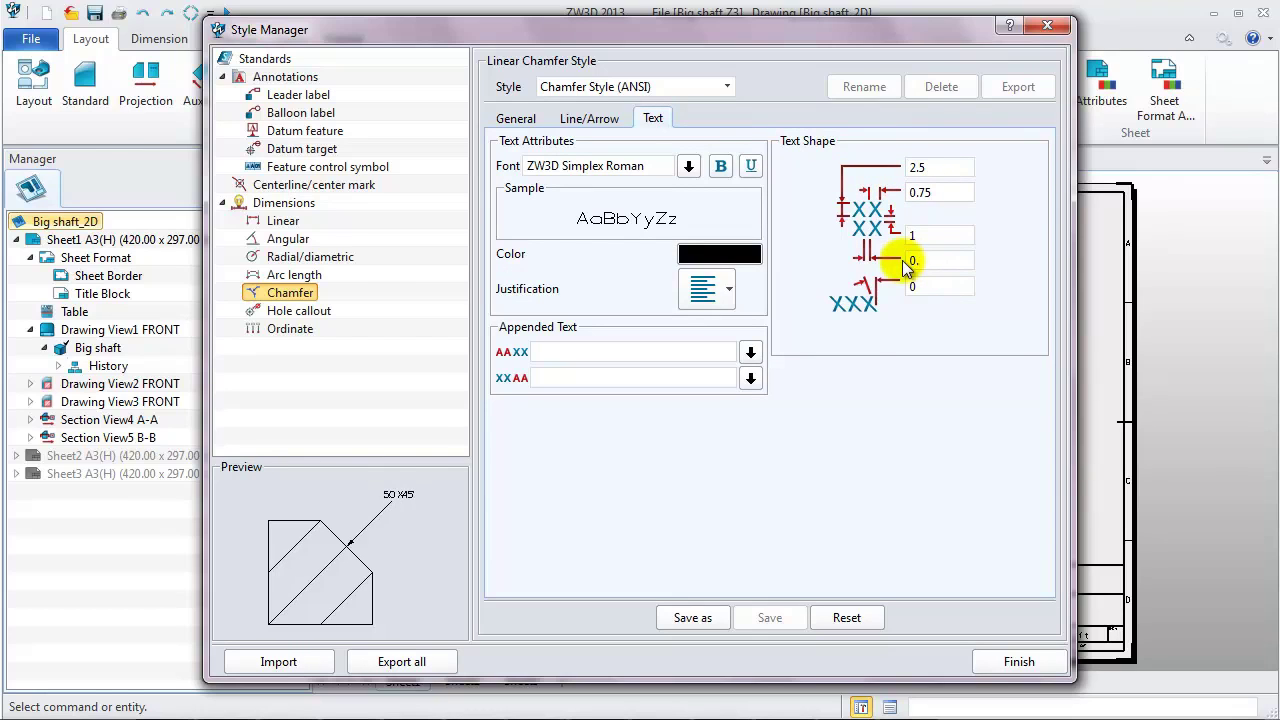
text(2)
click(693, 617)
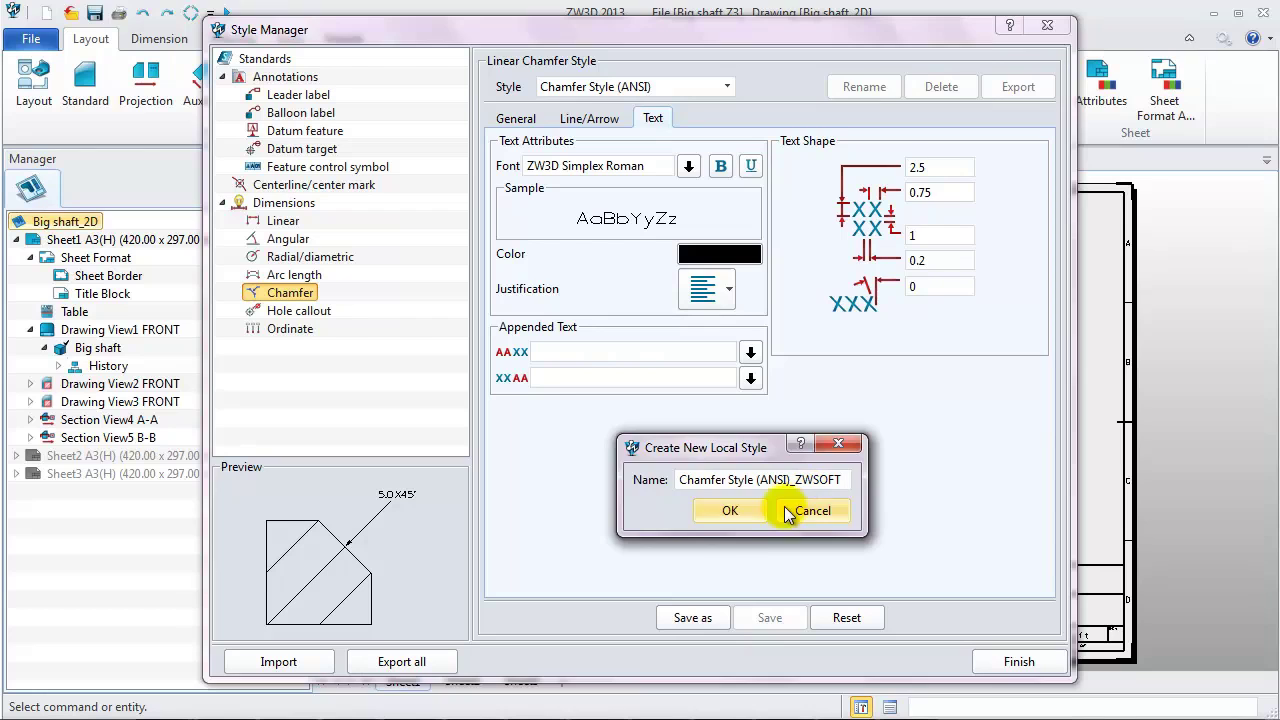
click(730, 510)
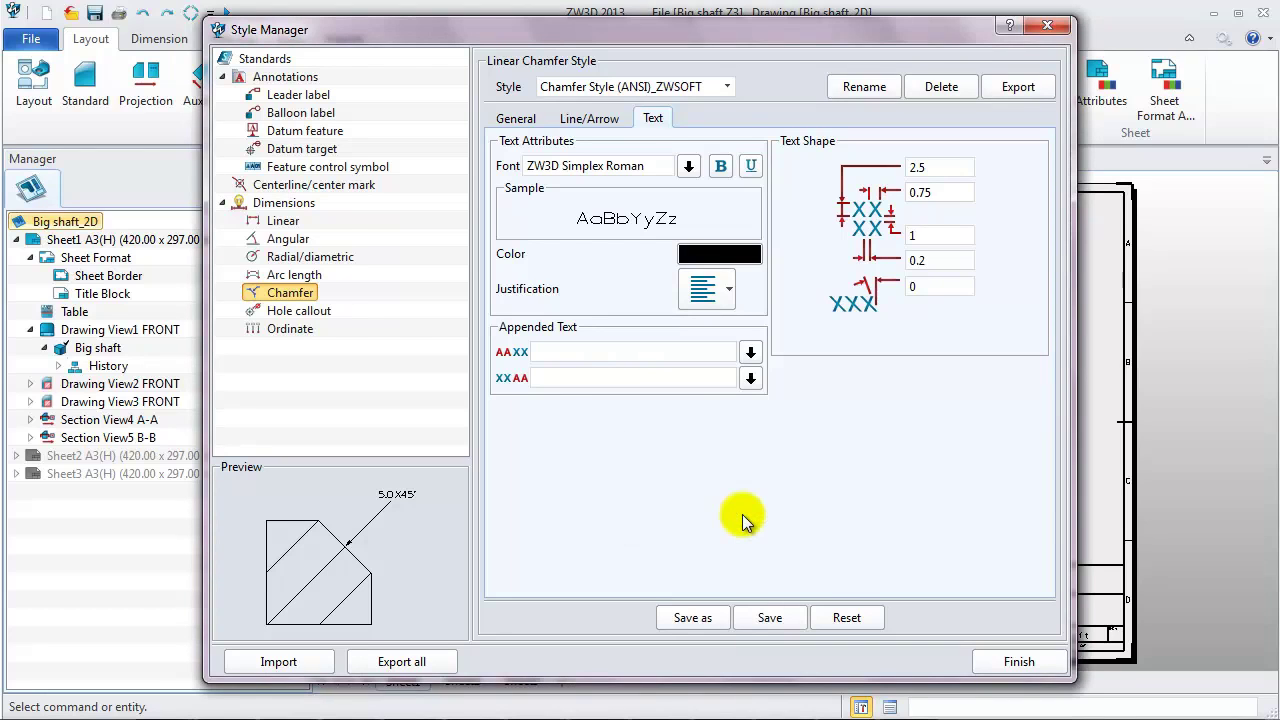
Assign Linear Style (ANSI)_ZWSOFT to linear dimensions and Chamfer Style (ANSI)_ZWSOFT to chamfer dimensions in the drafting standard
click(278, 60)
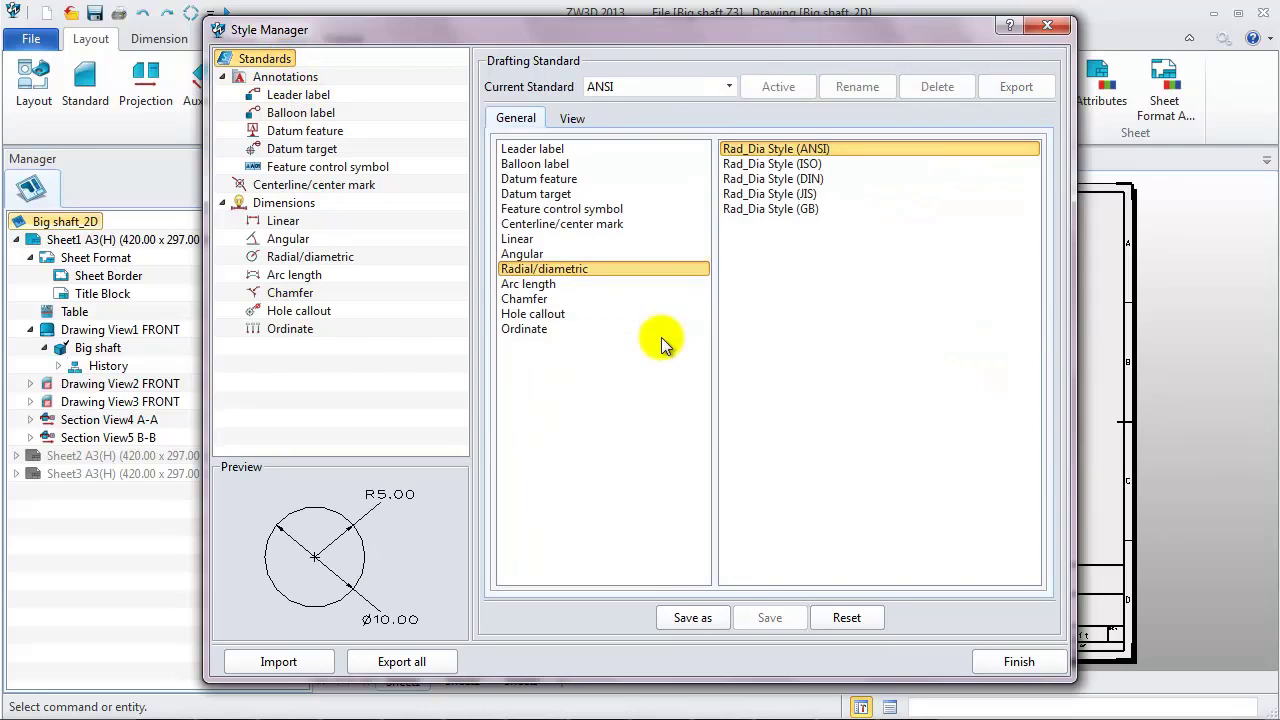
click(550, 249)
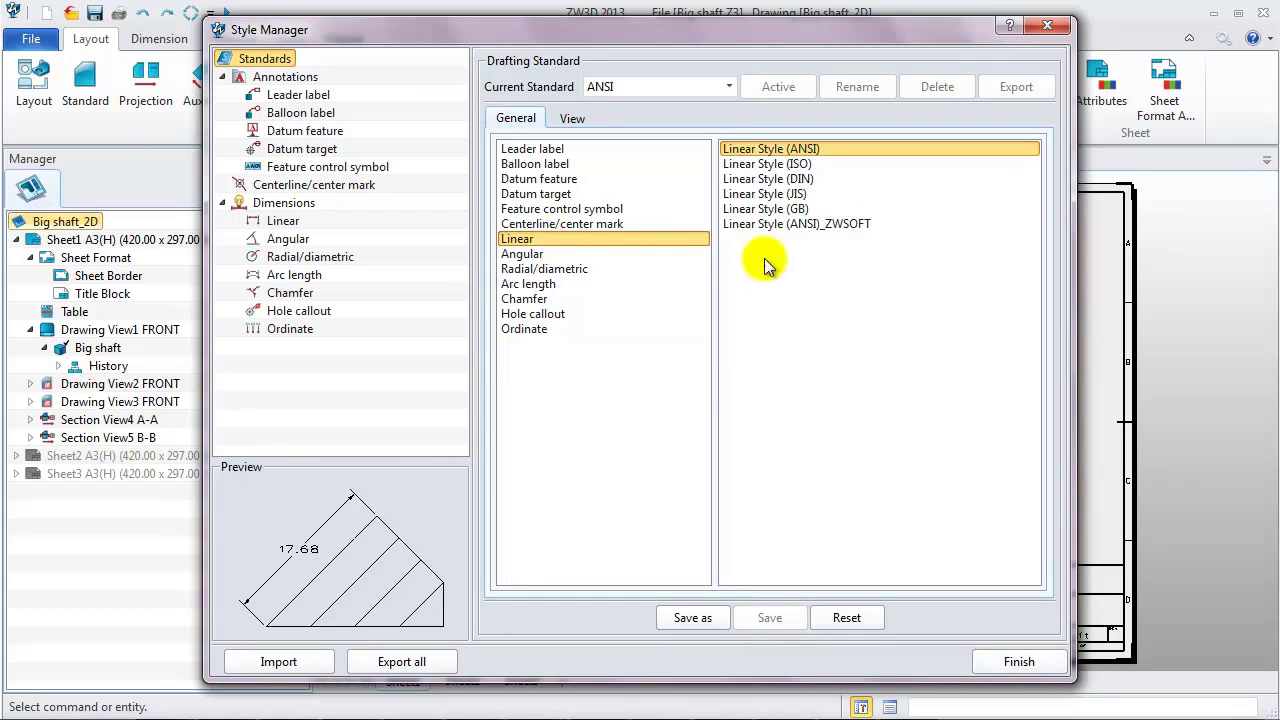
click(815, 225)
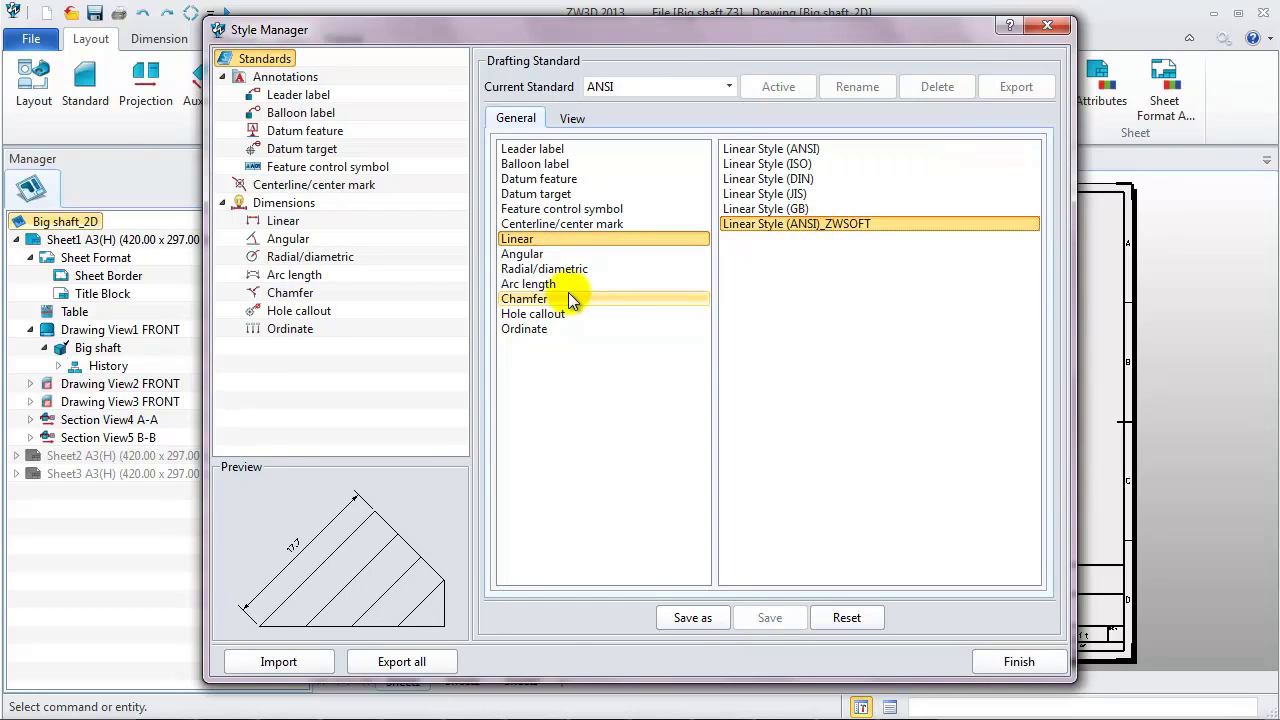
click(575, 299)
click(815, 226)
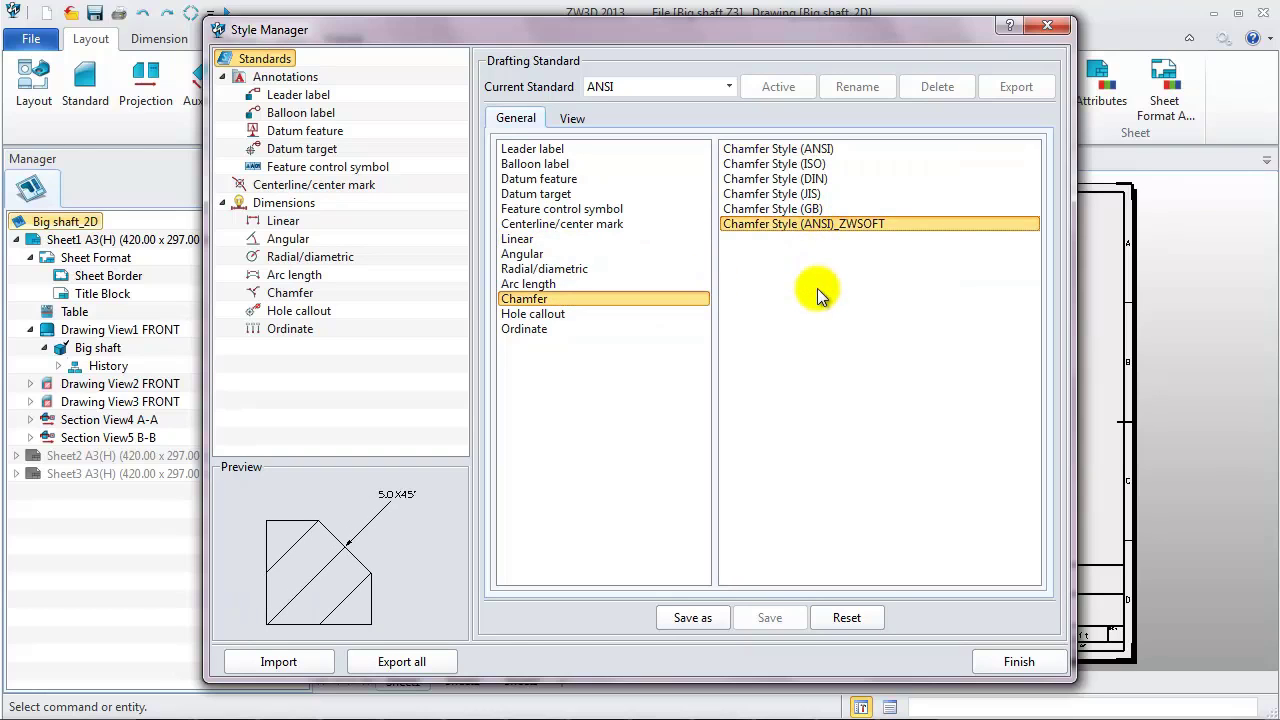
Save the drafting standard as ANSI_ZWSOFT, make it the active standard and finish the style setup
click(693, 618)
drag(860, 653, 749, 382)
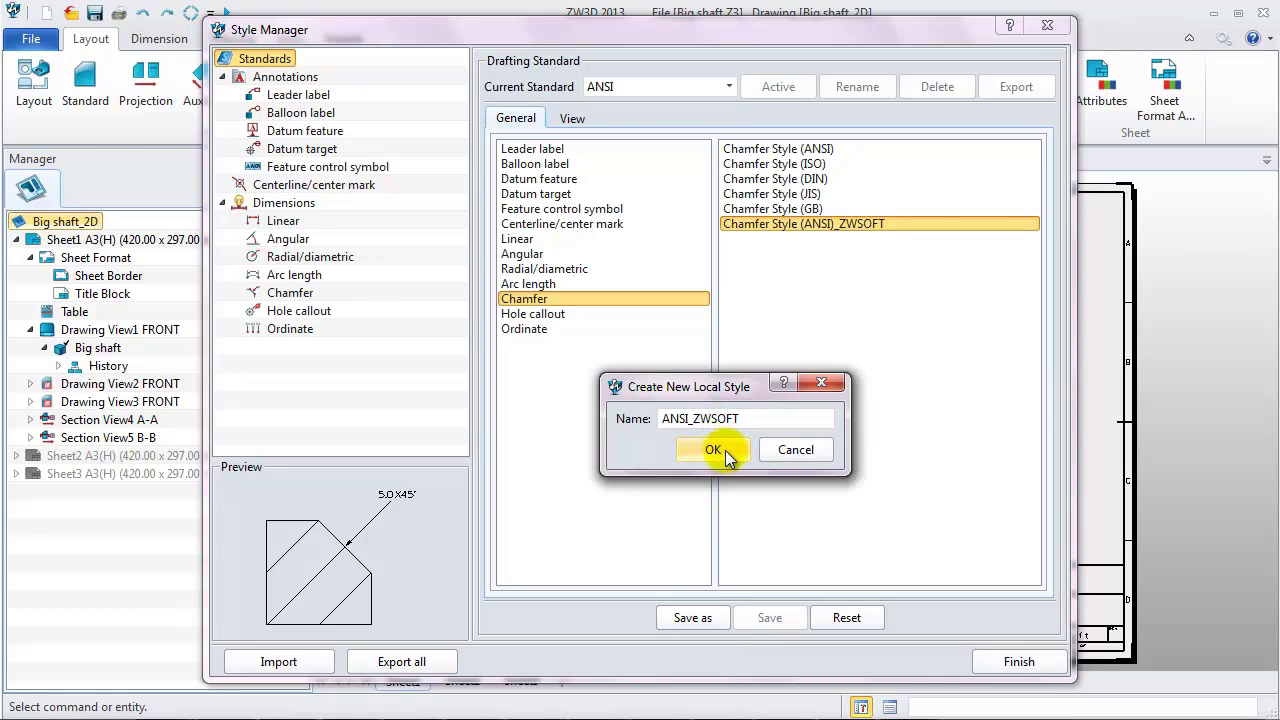
click(713, 449)
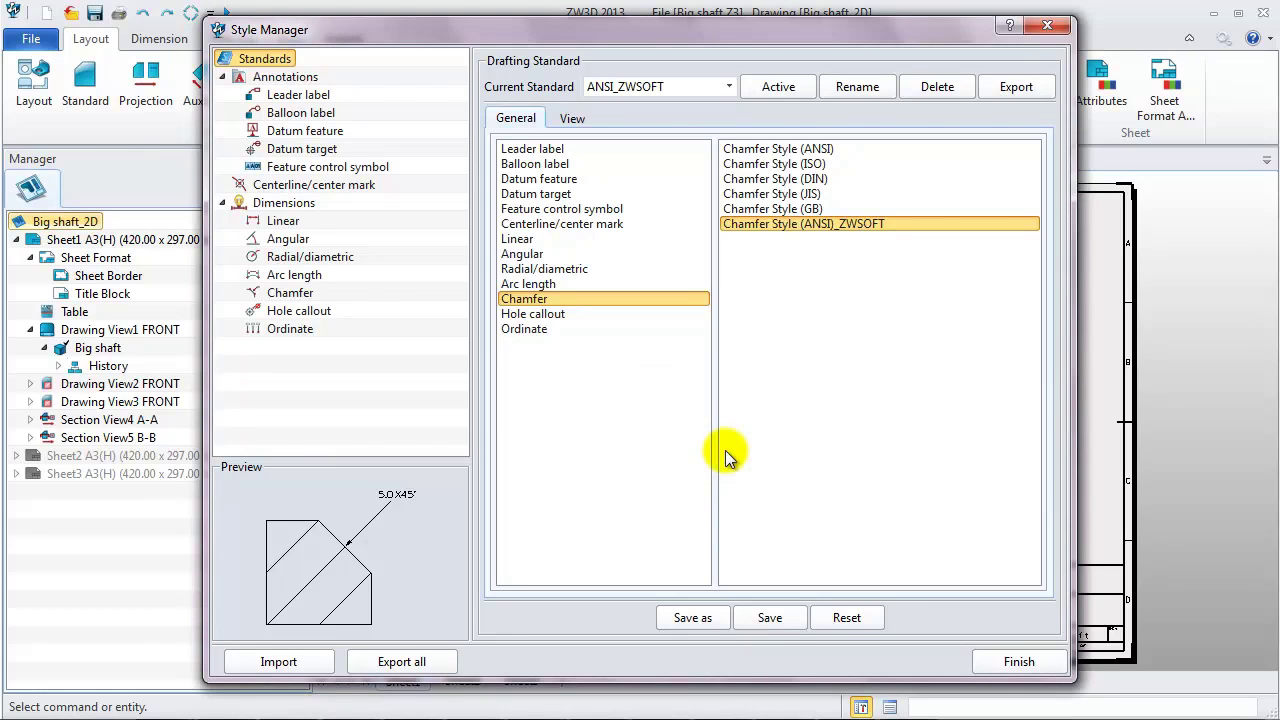
click(754, 96)
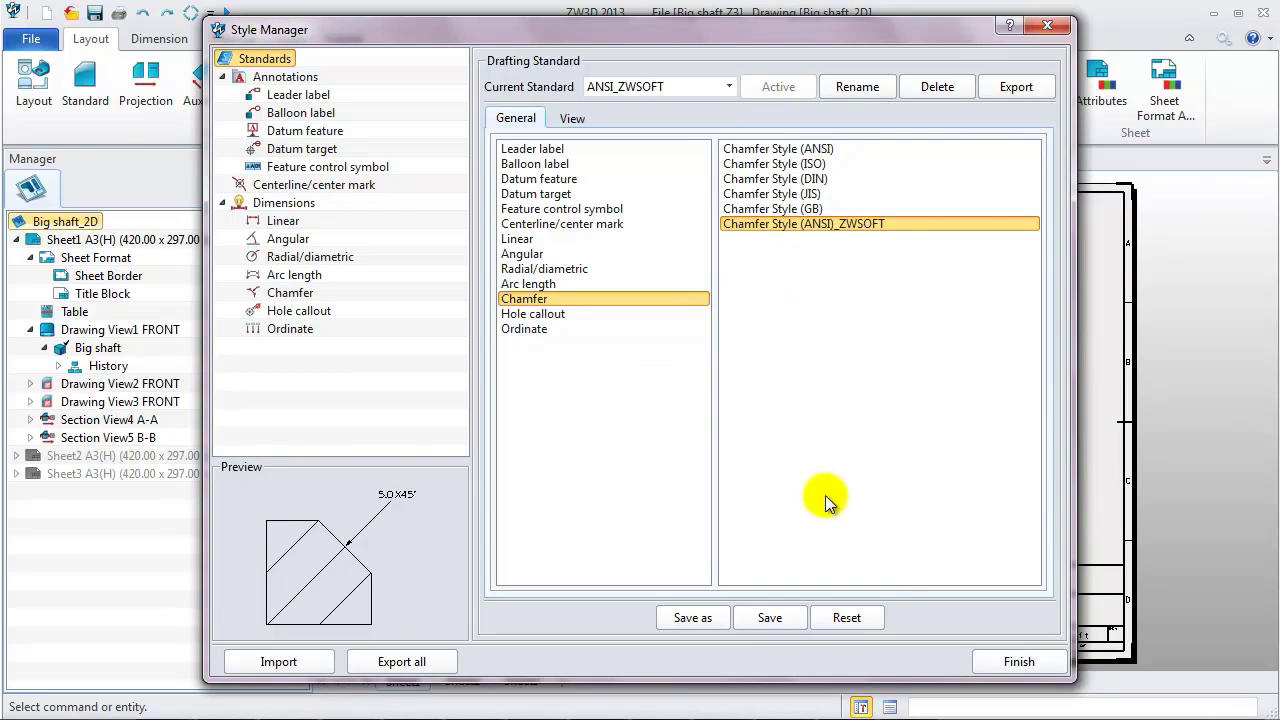
click(1020, 662)
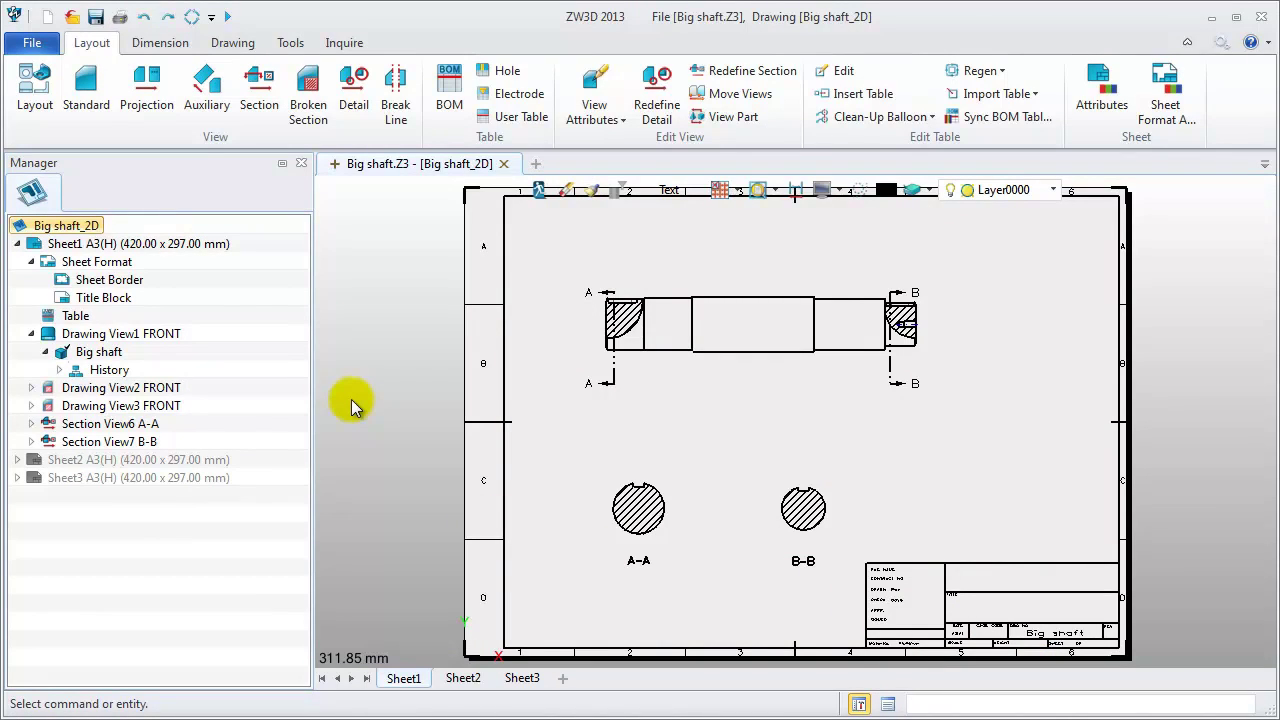
Dimension the length from the shaft's left end face to its first shoulder, placing the text below the front view
click(158, 43)
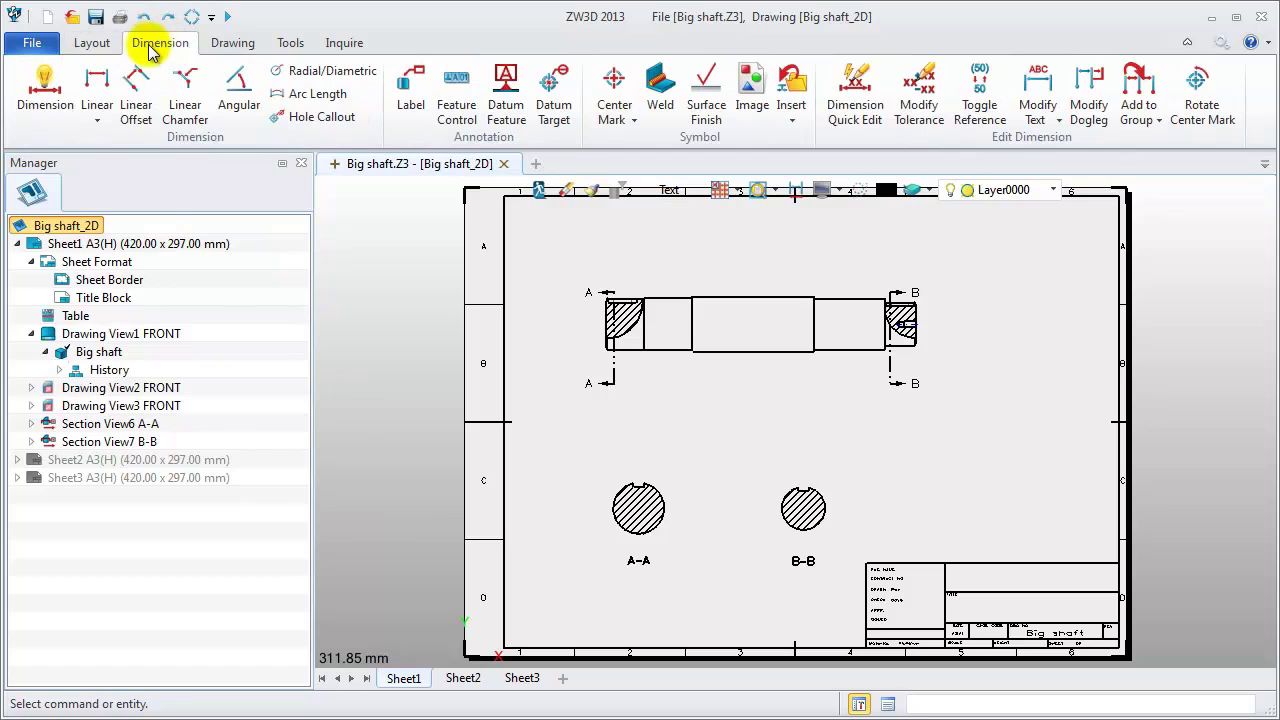
click(45, 88)
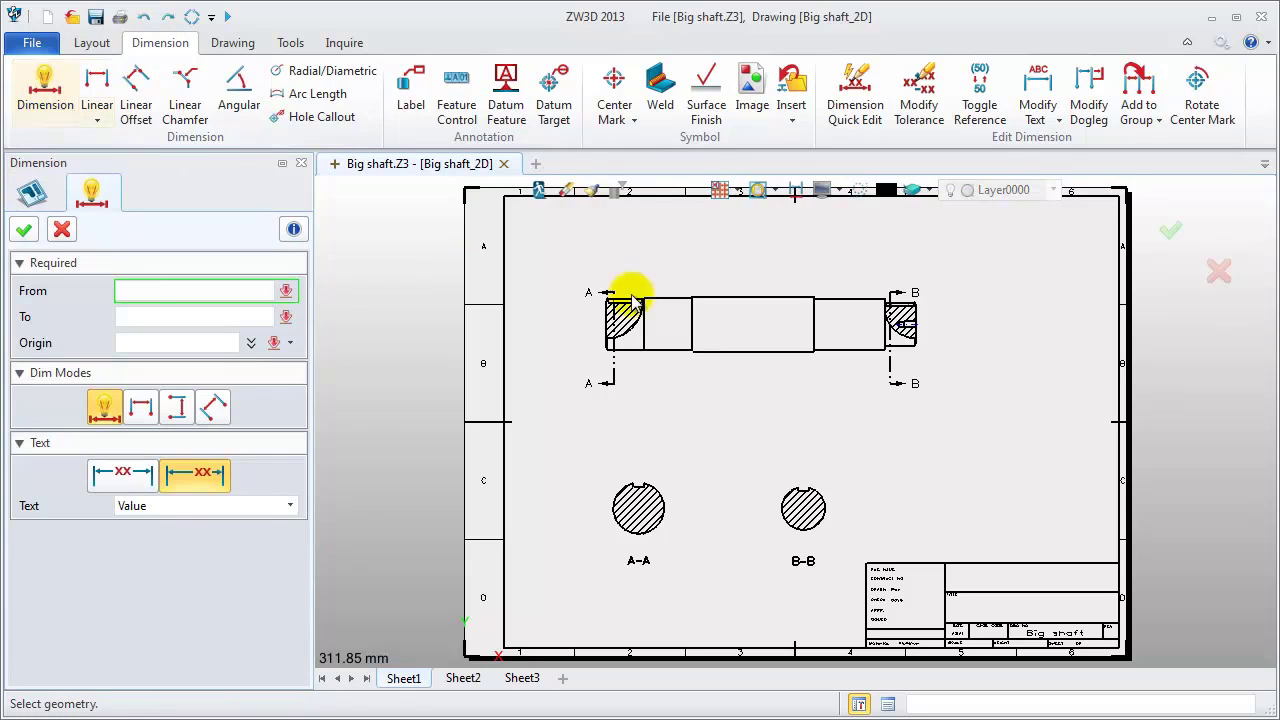
scroll(766, 331, up, 3)
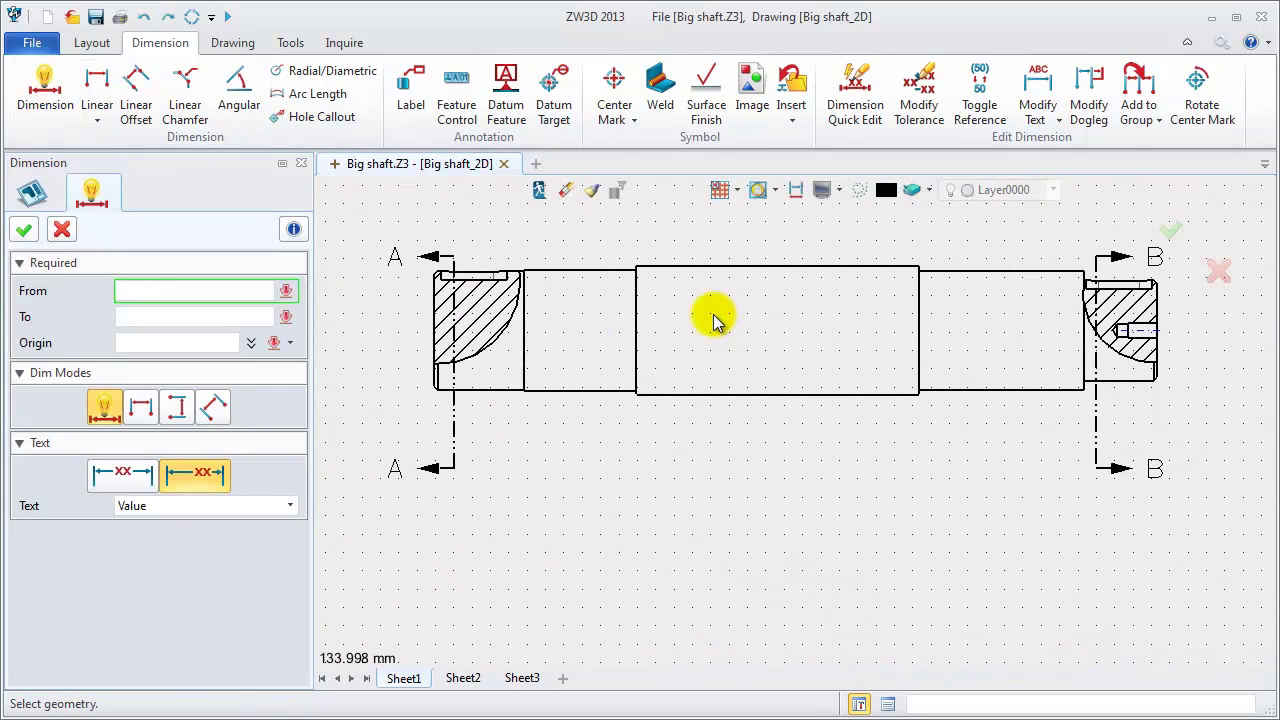
click(440, 378)
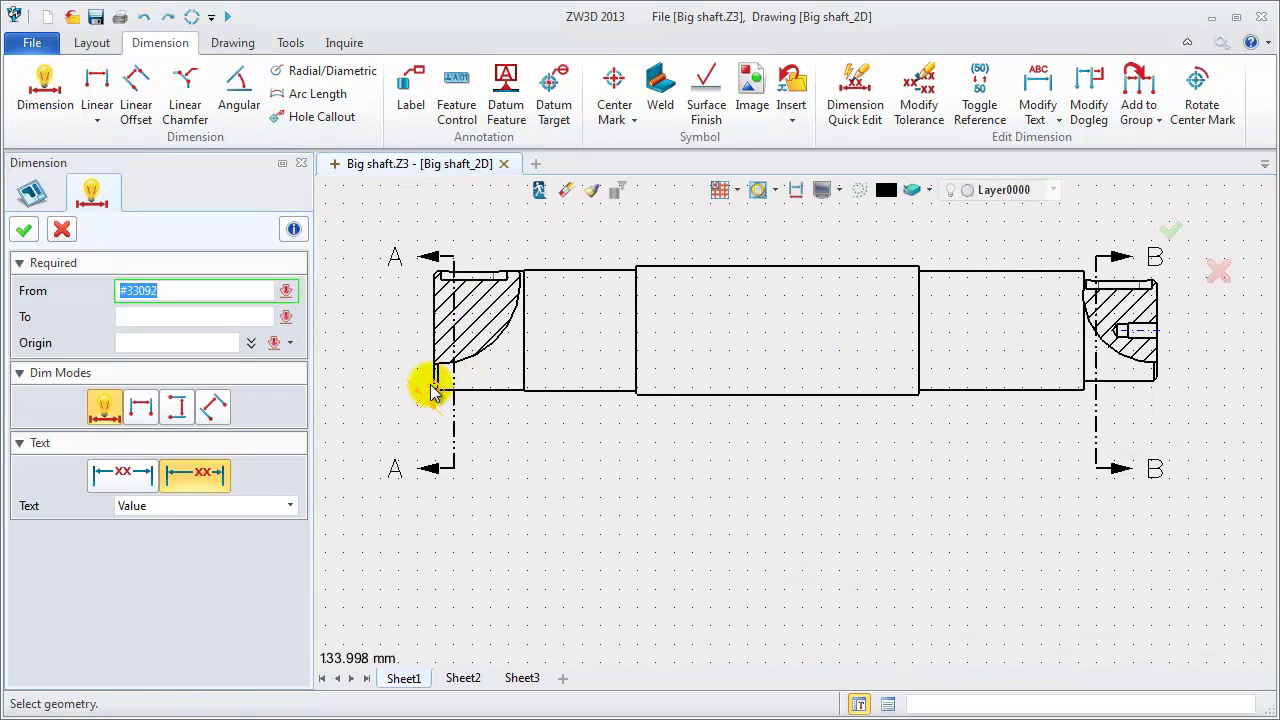
click(432, 390)
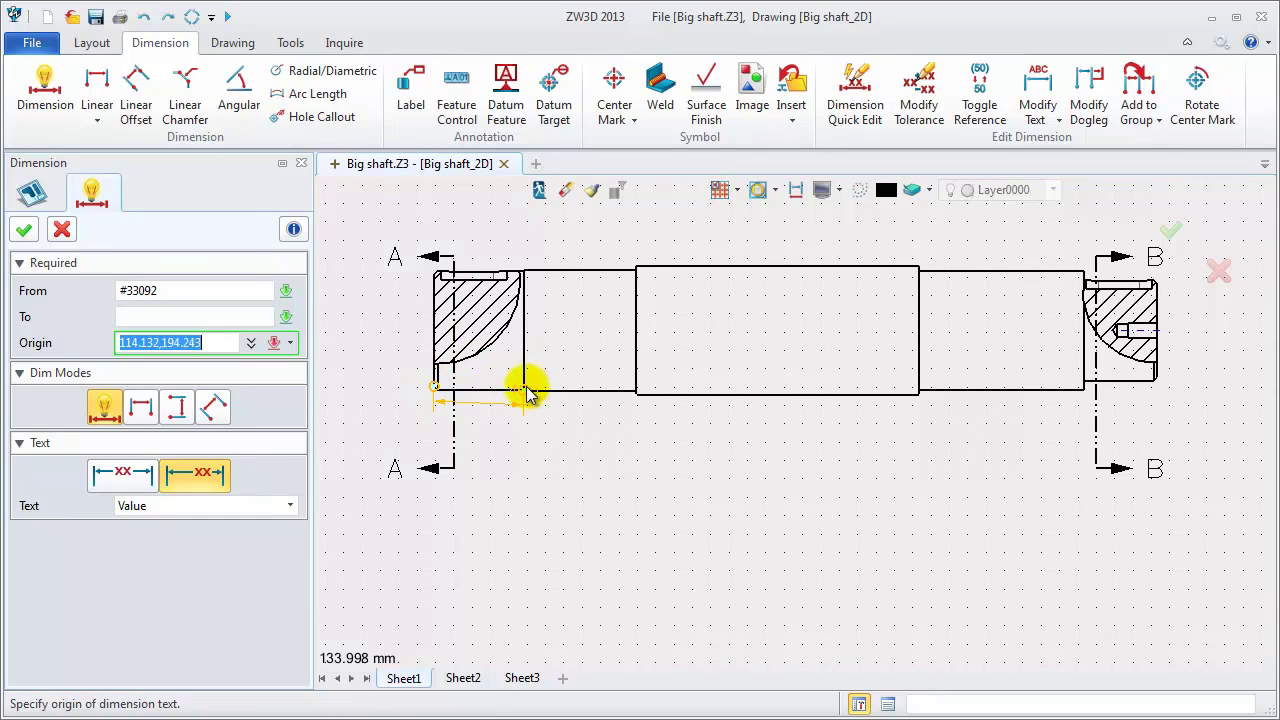
click(485, 518)
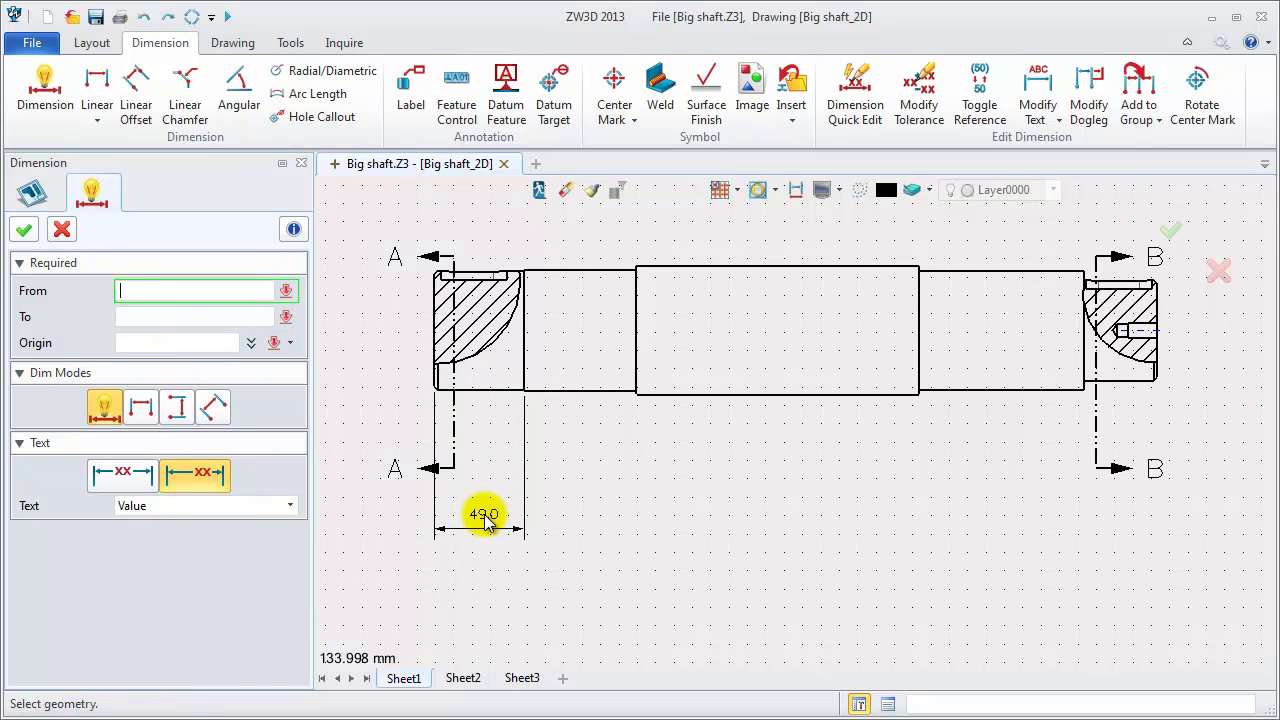
Dimension the distance from the shaft's left end to the second shoulder and the overall shaft length, stacked below the first dimension
click(432, 391)
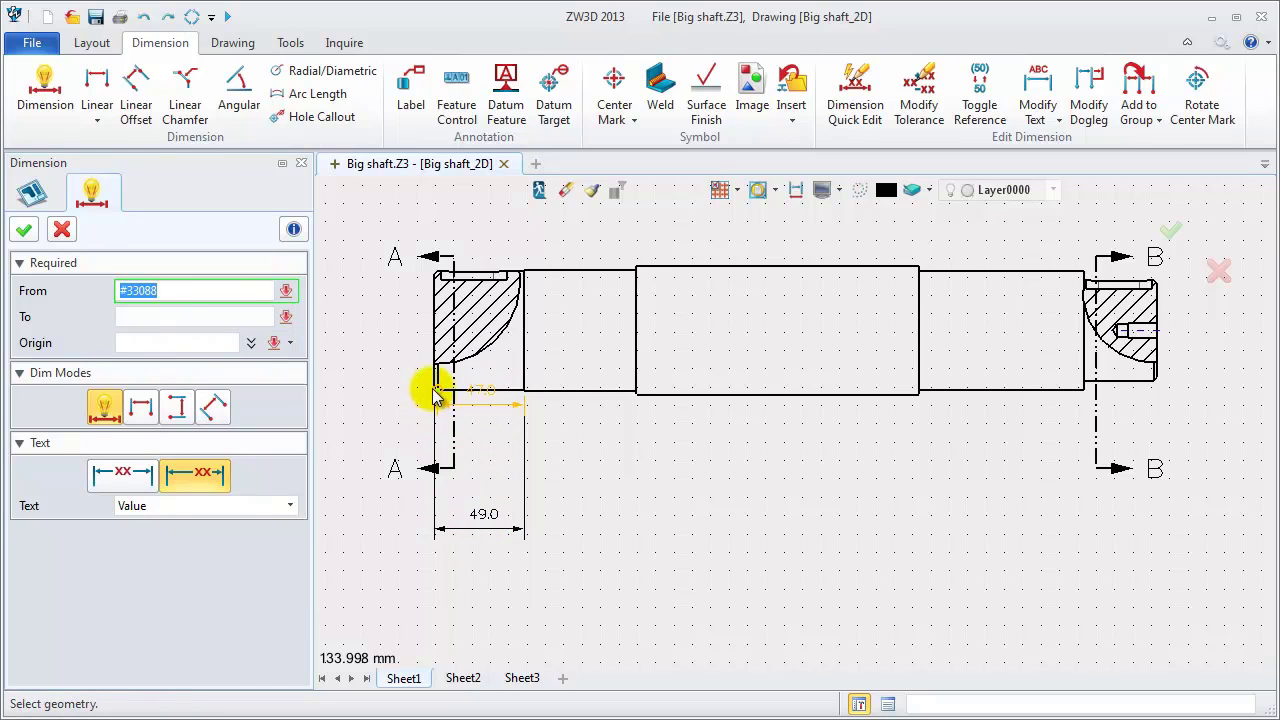
click(636, 396)
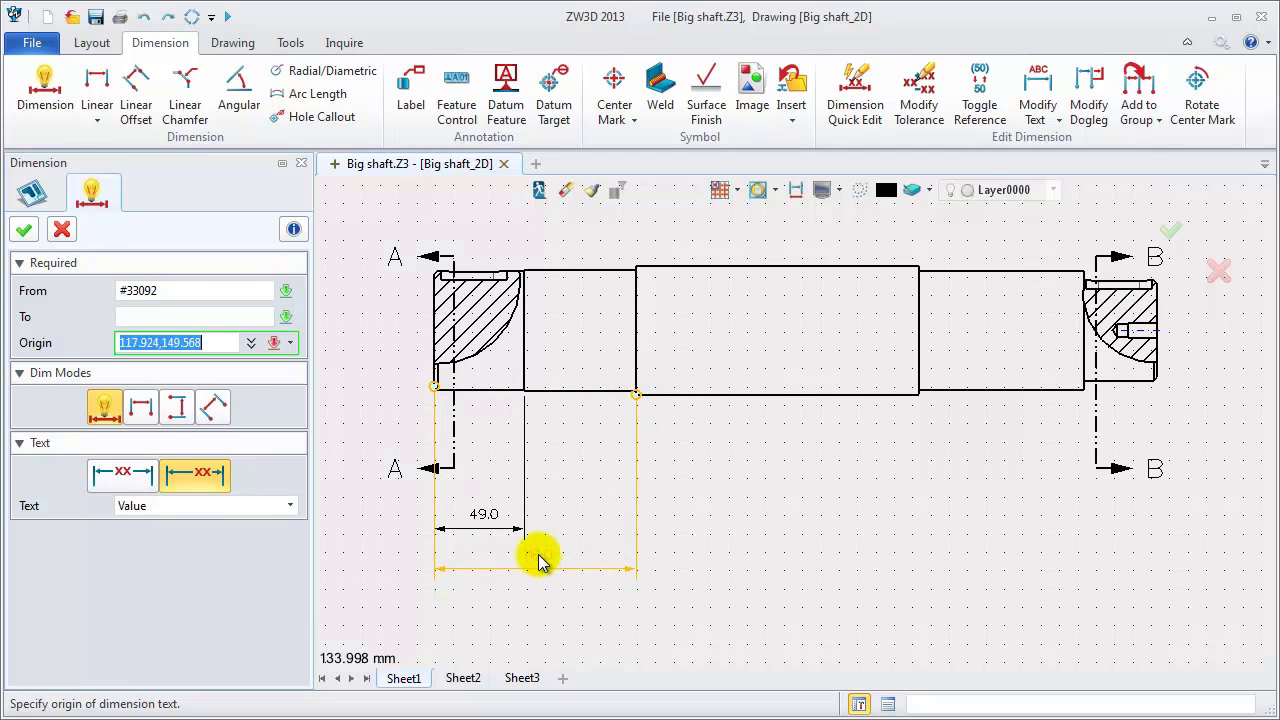
click(537, 560)
click(433, 386)
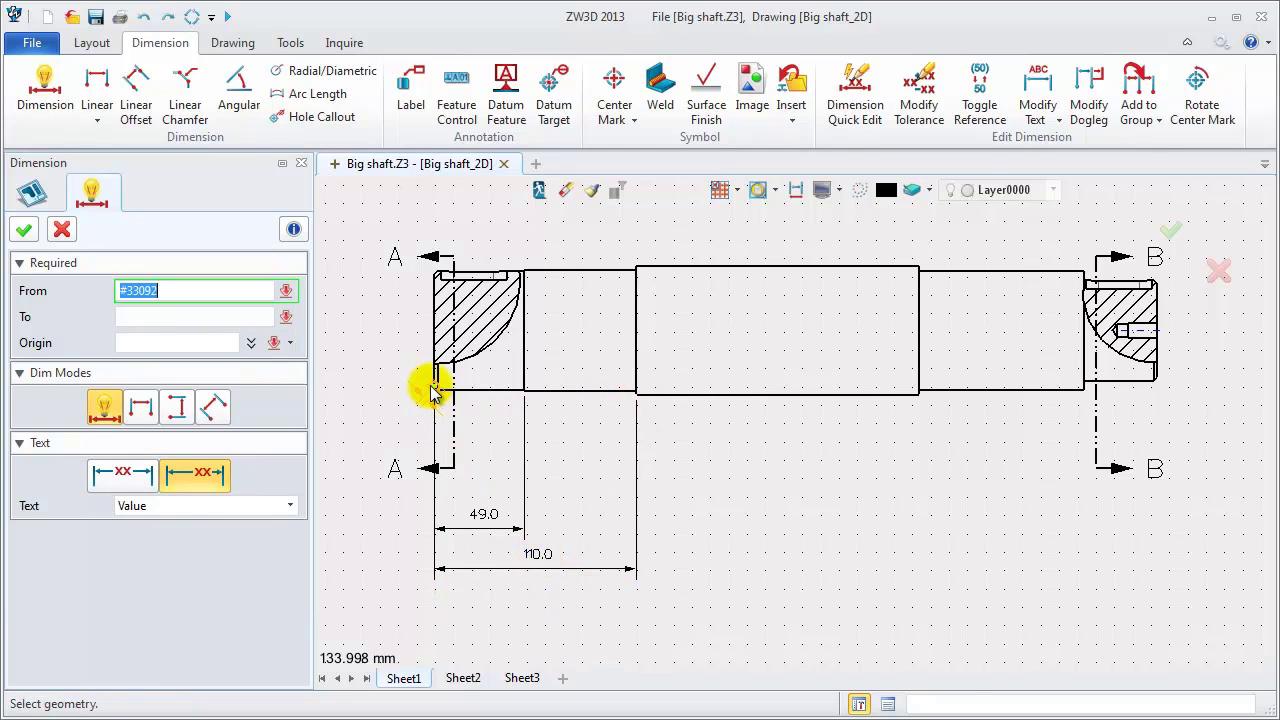
click(1158, 380)
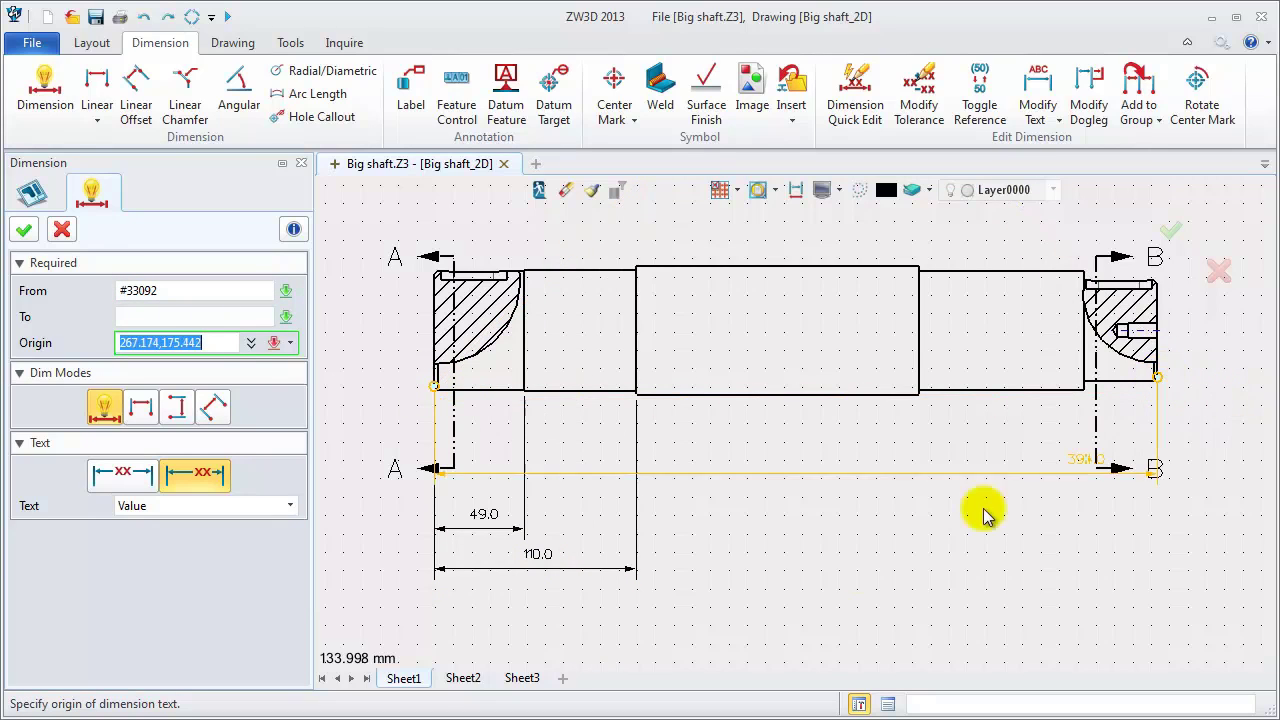
click(802, 594)
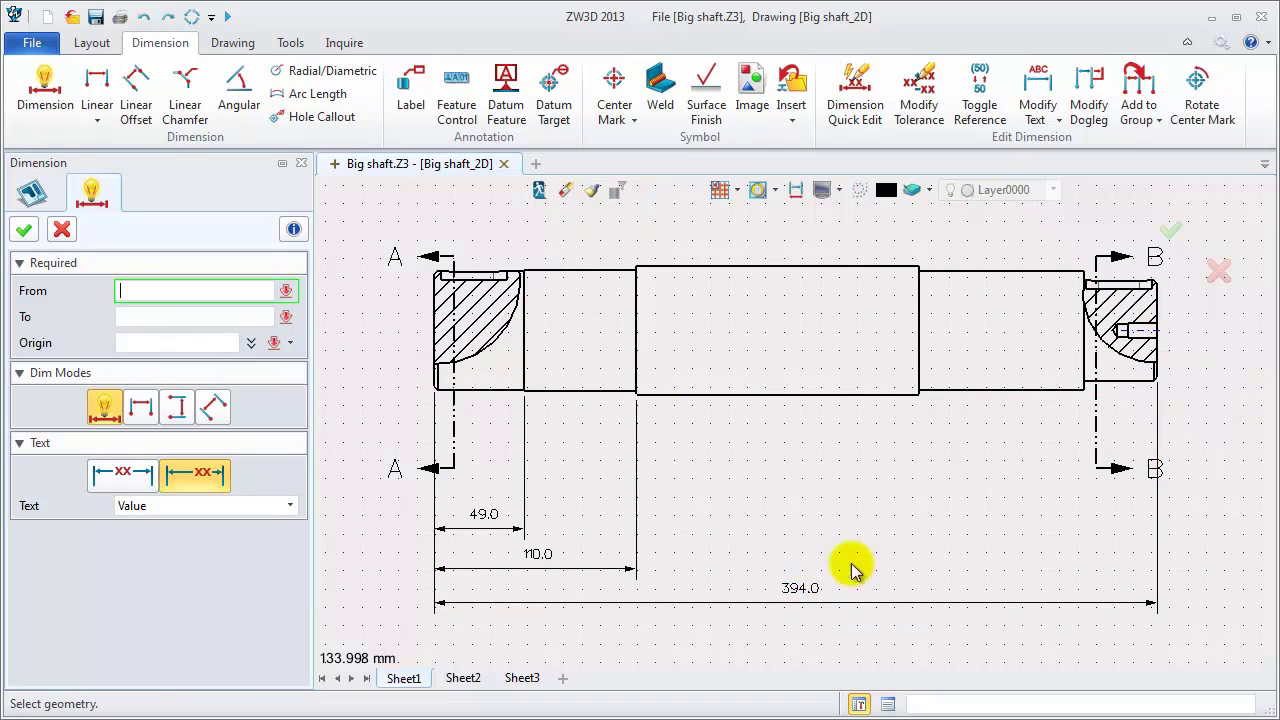
Dimension the distances from the shaft's right end to its nearest shoulder and to the next shoulder inward, below the view
click(1158, 380)
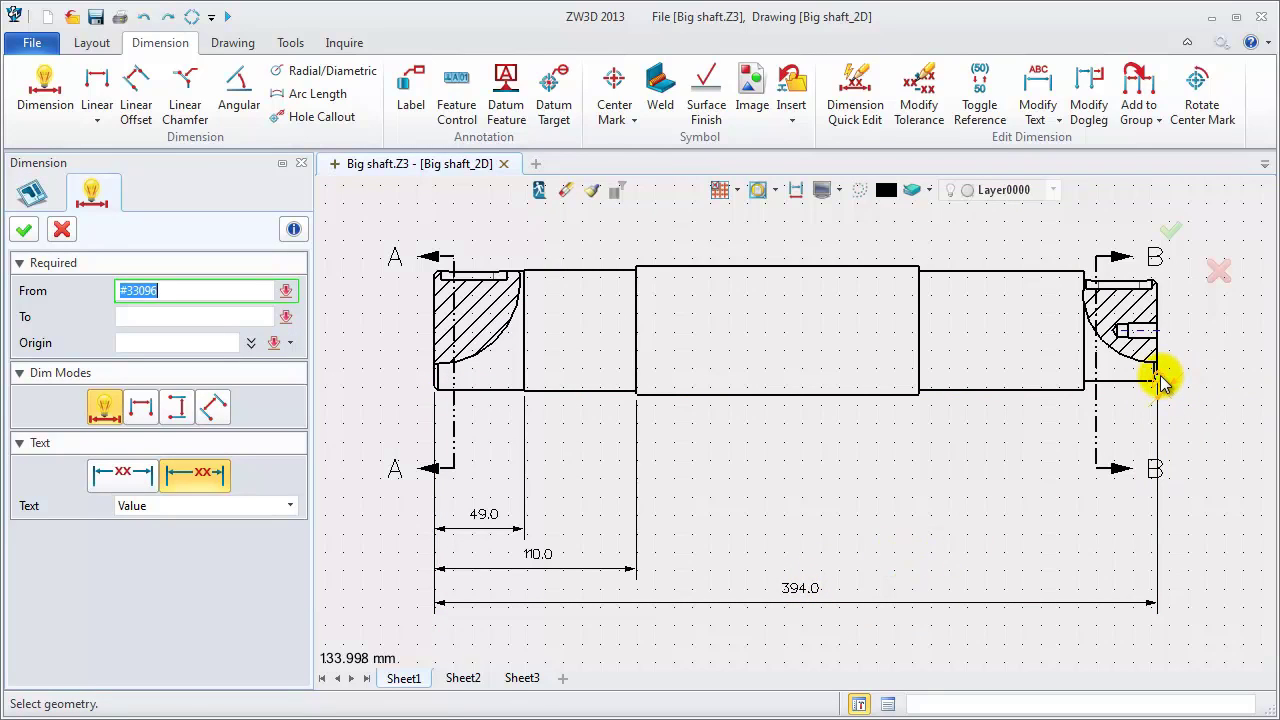
click(1160, 378)
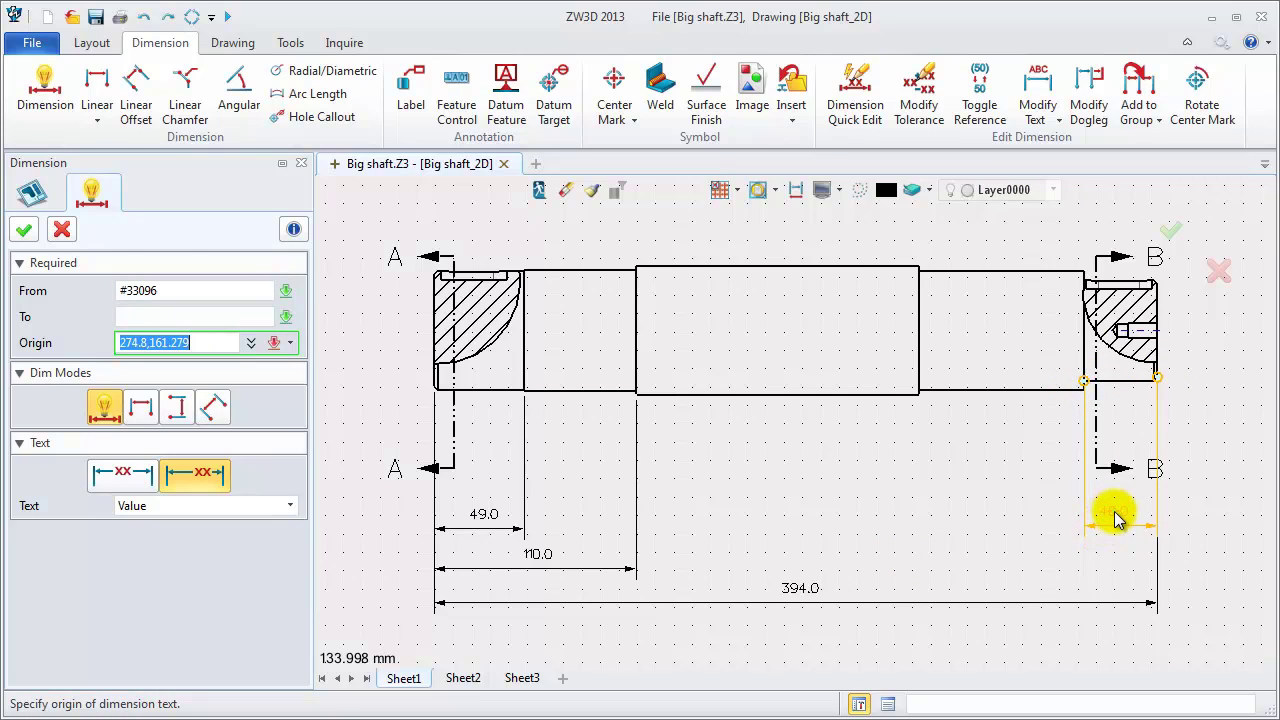
click(1122, 515)
click(1160, 378)
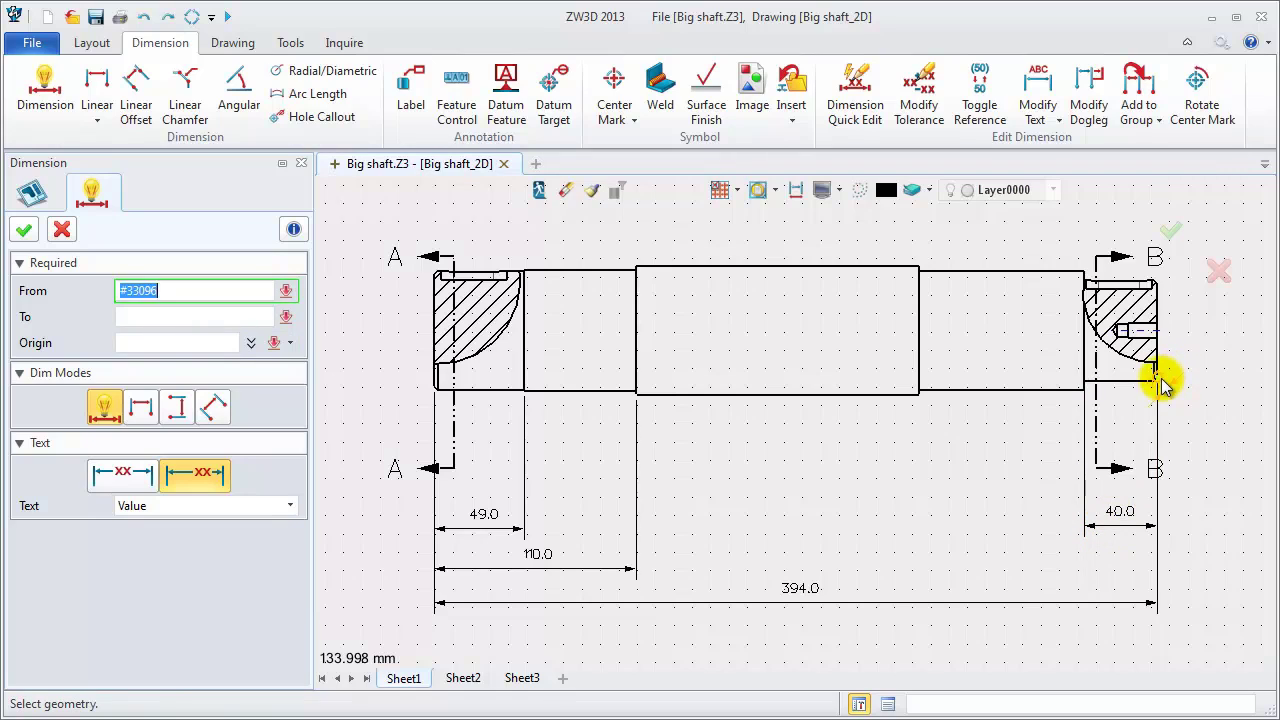
click(918, 392)
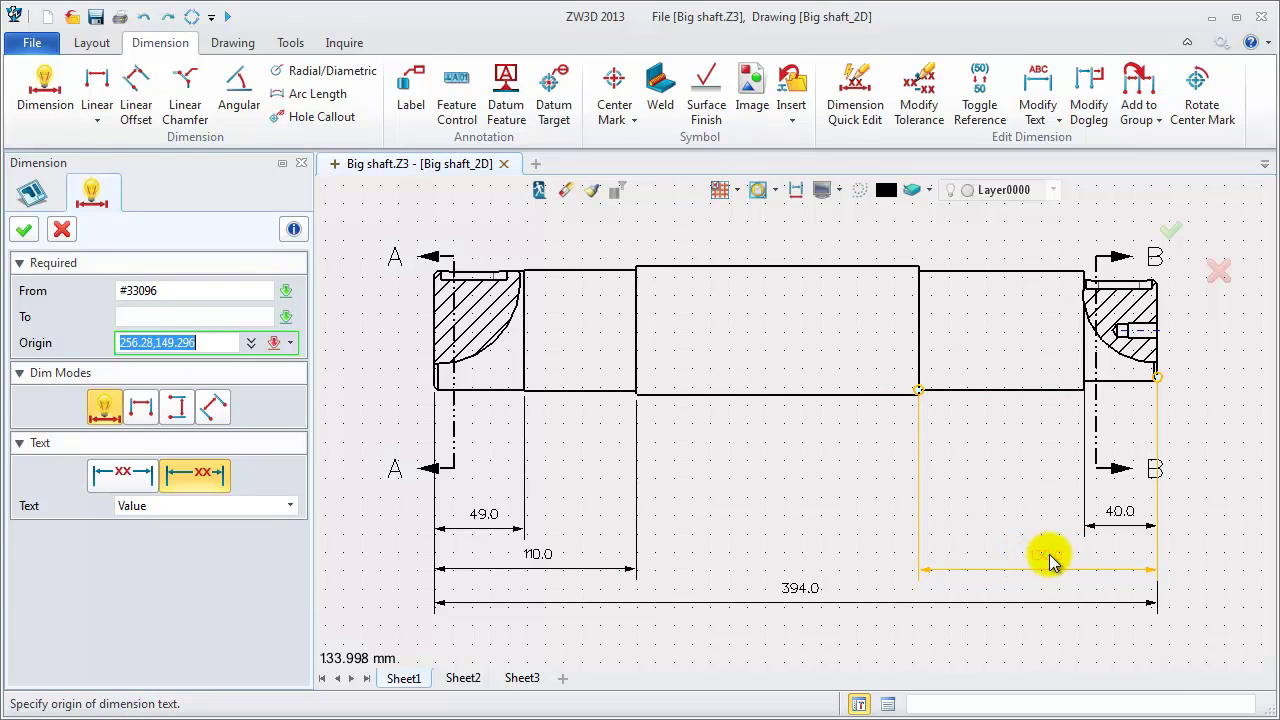
click(1043, 562)
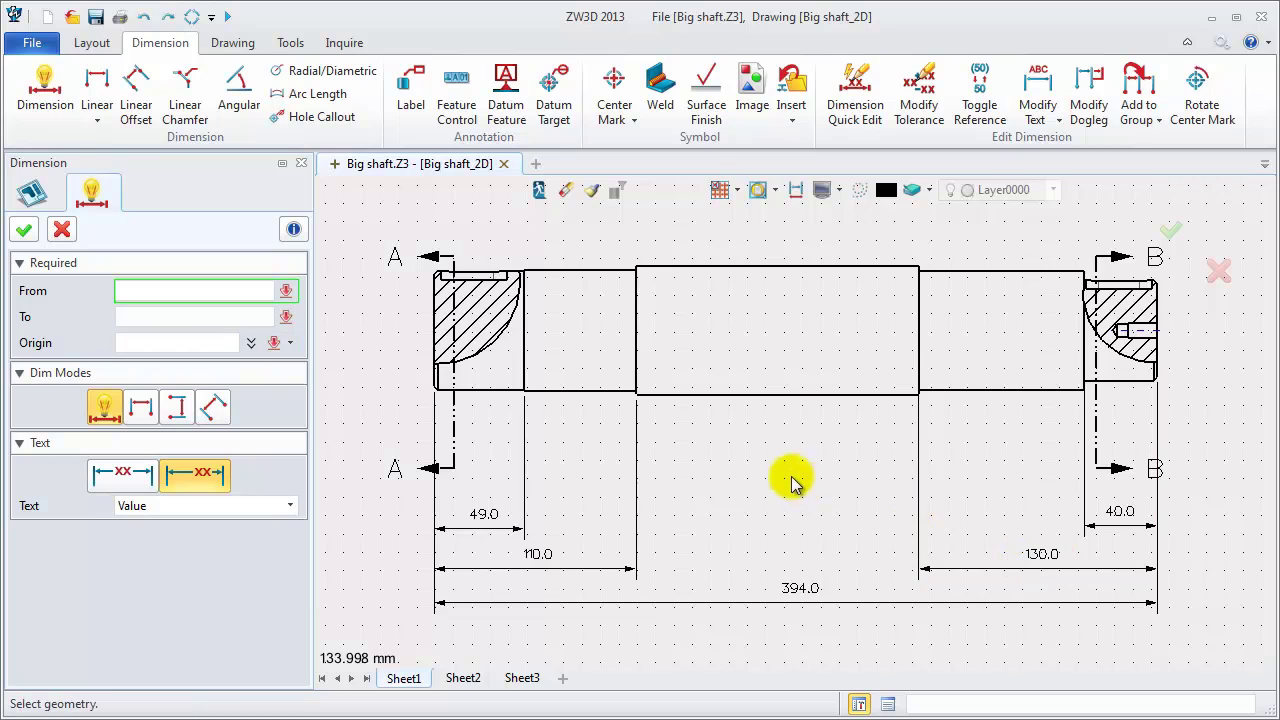
Dimension the left keyway's length and the horizontal distance from its inner end to the adjacent shoulder, above the shaft
scroll(462, 237, up, 4)
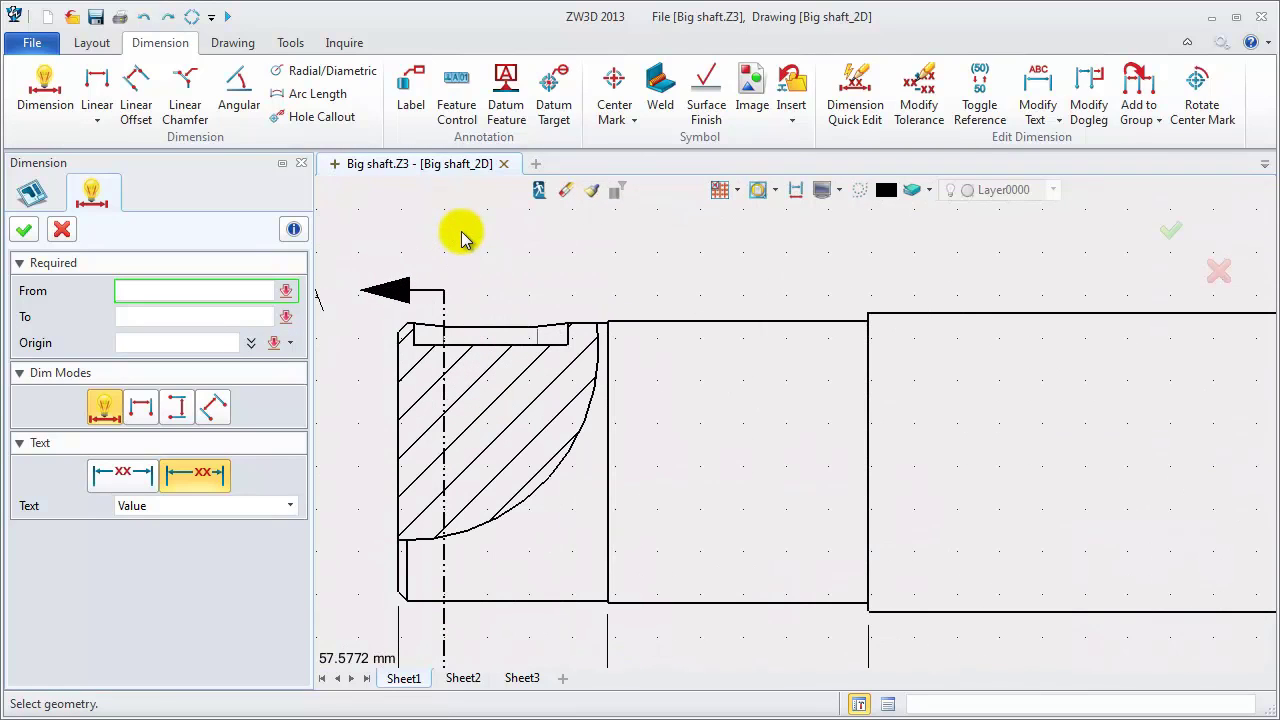
middle_drag(458, 232, 446, 323)
click(416, 424)
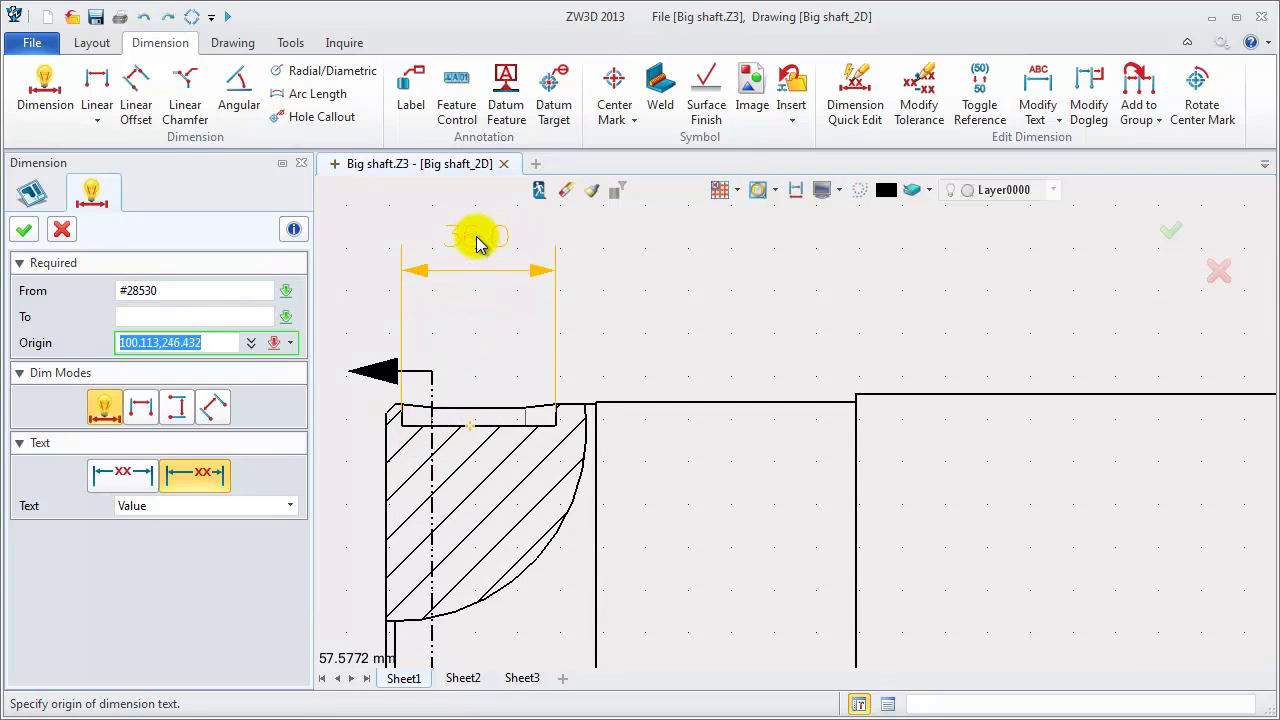
click(480, 245)
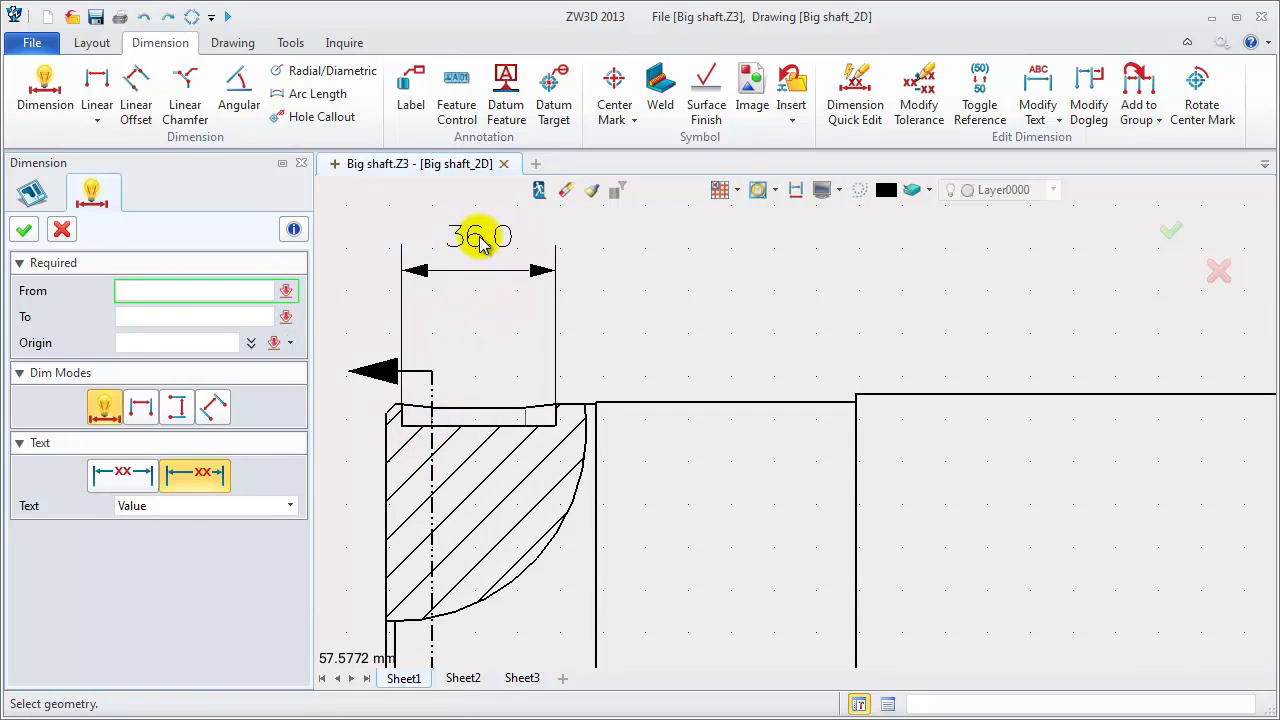
click(590, 421)
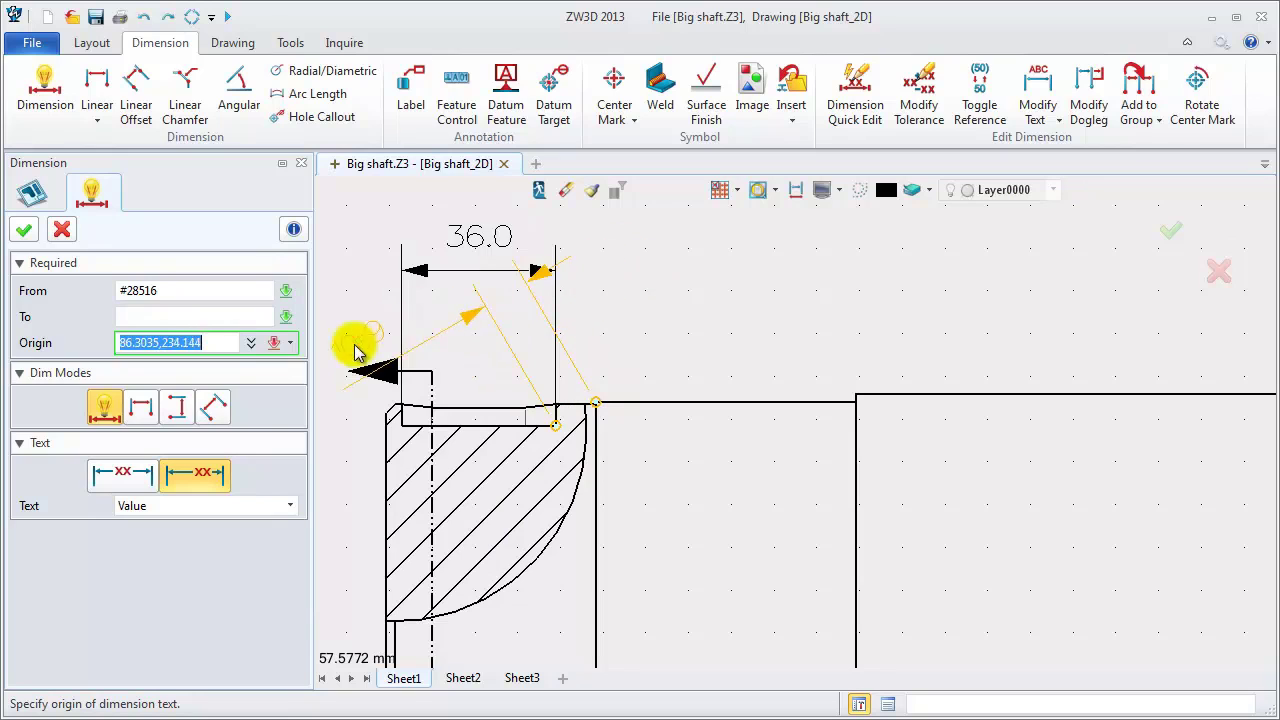
click(141, 405)
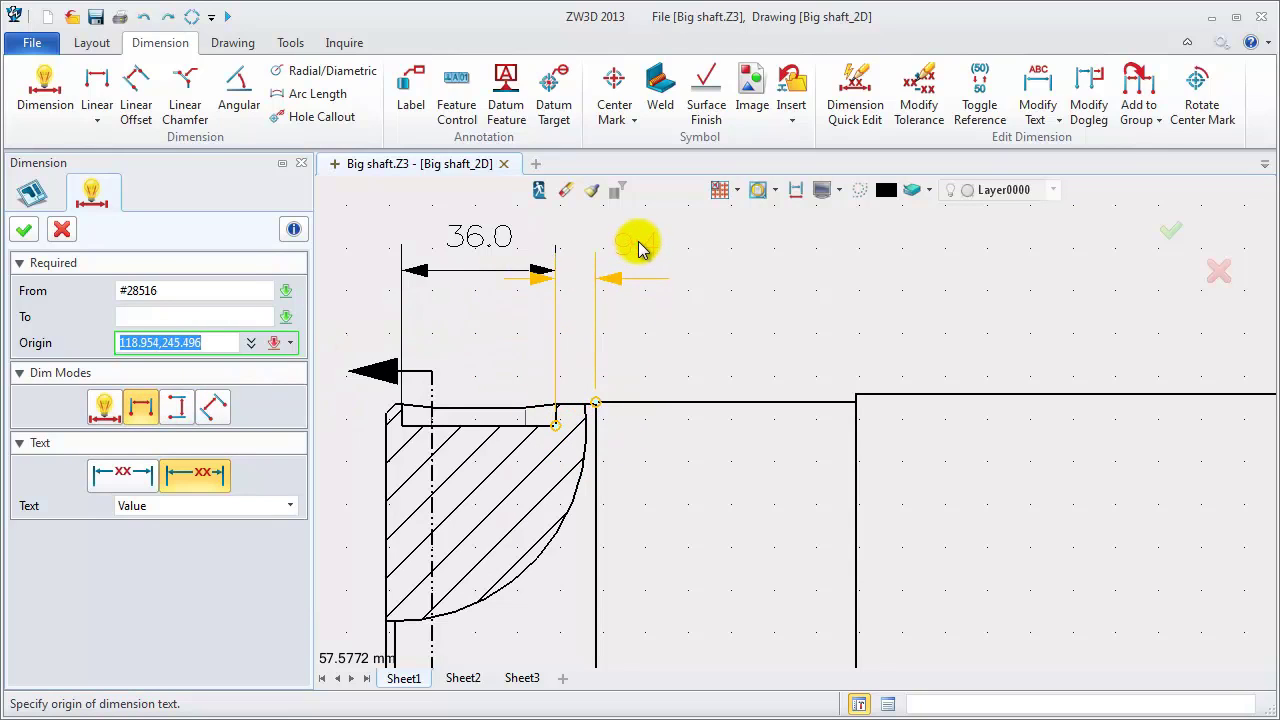
click(636, 239)
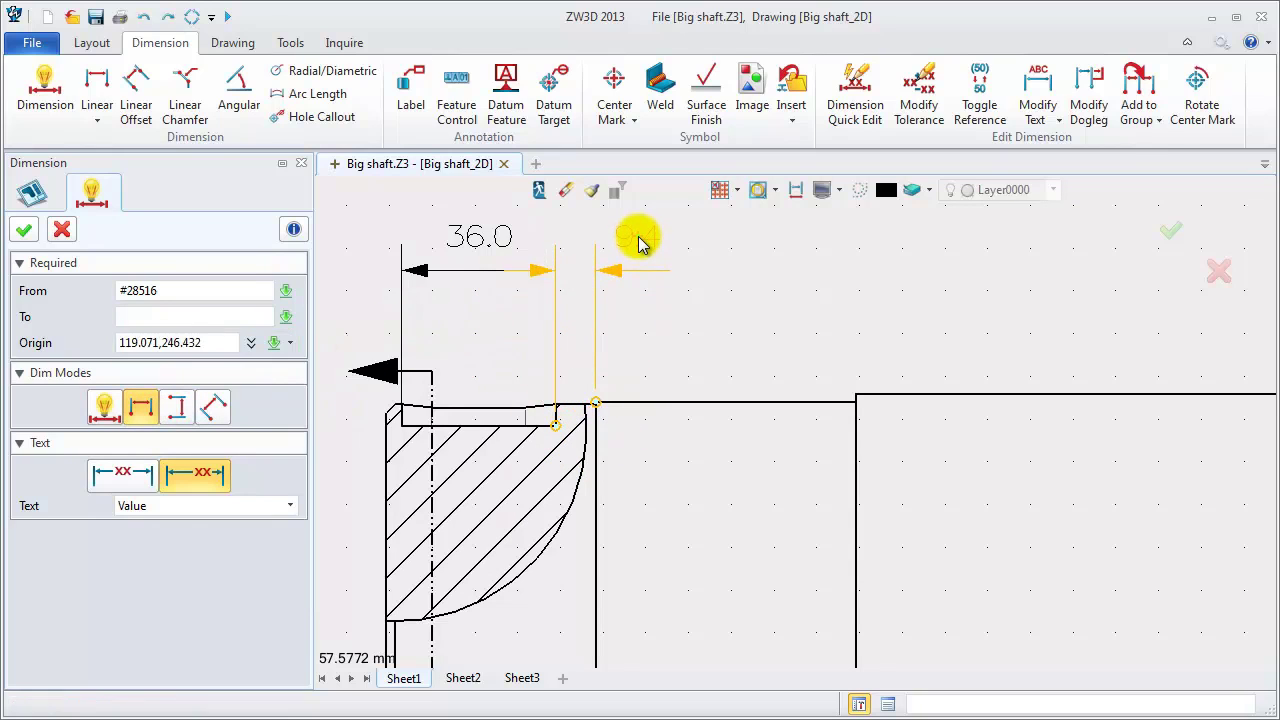
Dimension the length of the keyway at the shaft's right end, placing the text above the B section arrow
scroll(415, 283, down, 3)
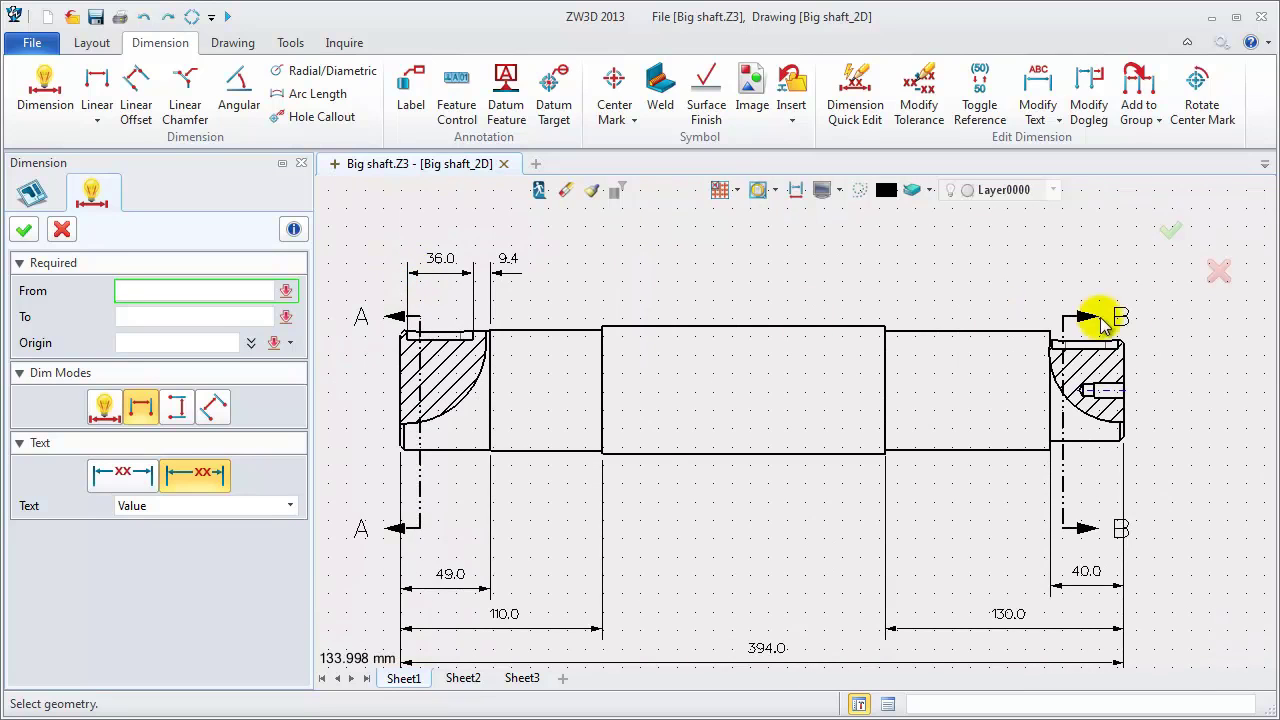
scroll(1175, 275, up, 3)
scroll(1173, 273, up, 2)
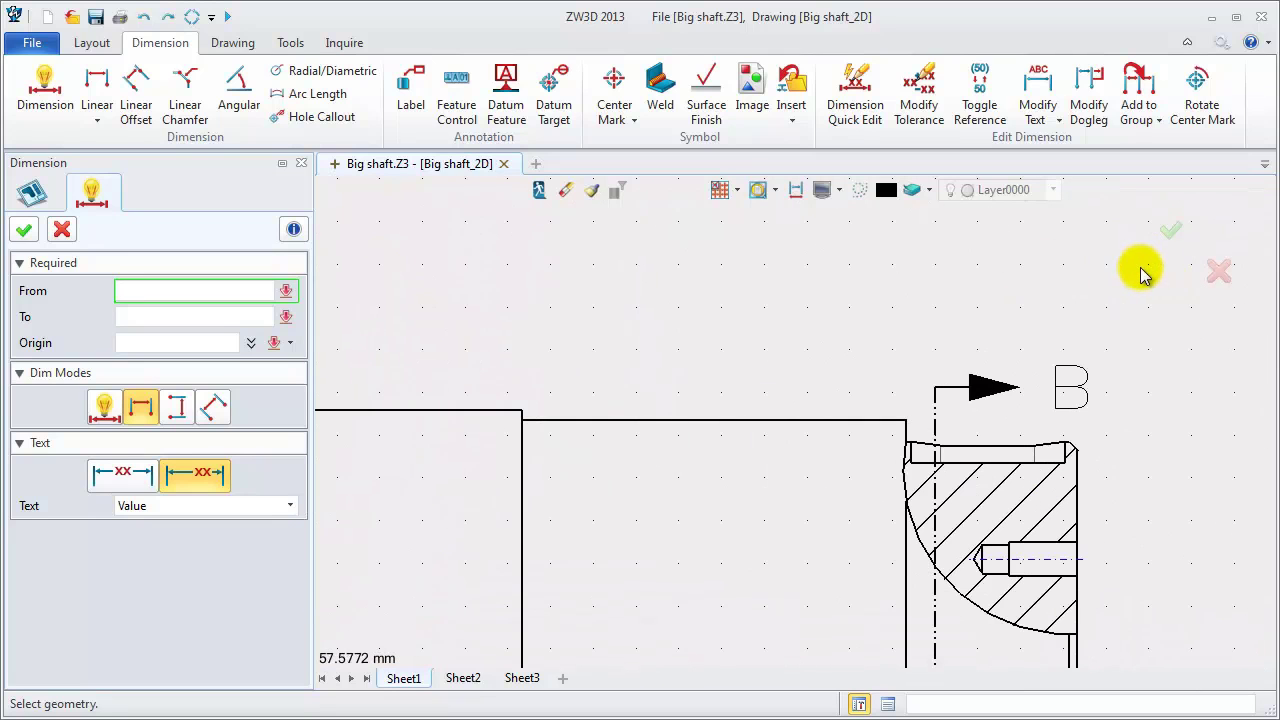
click(1035, 468)
click(1003, 464)
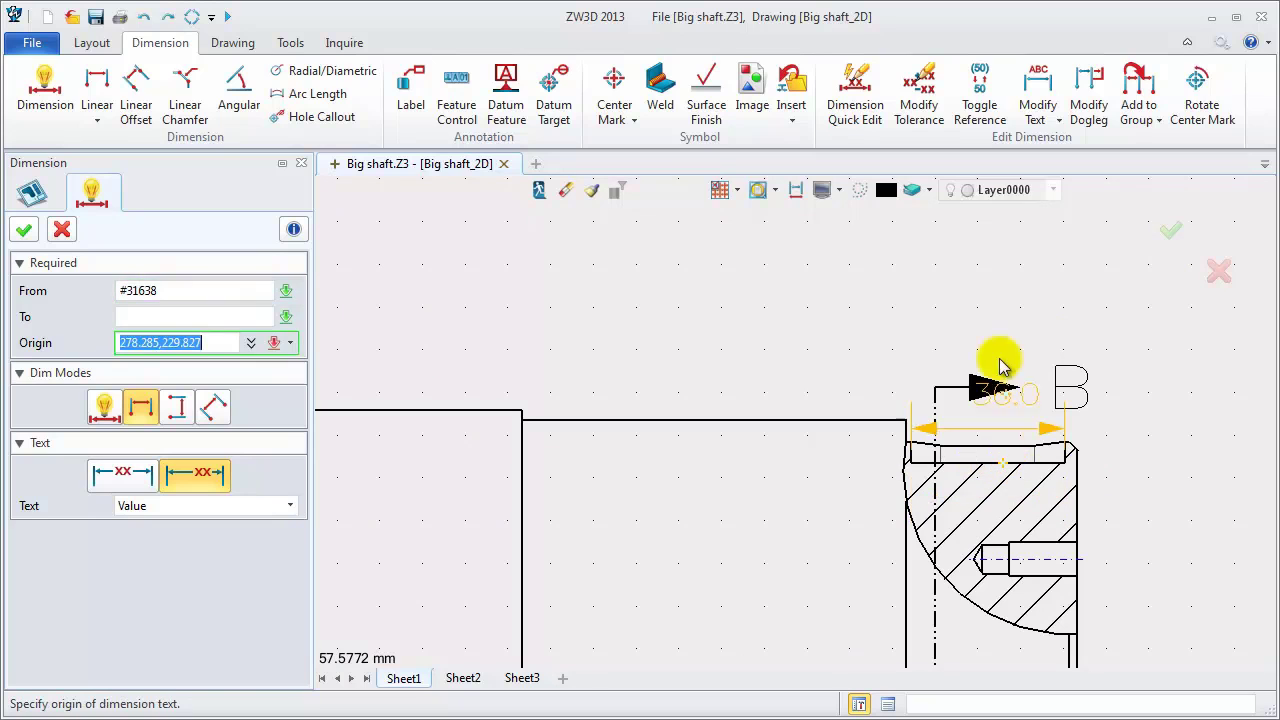
click(995, 255)
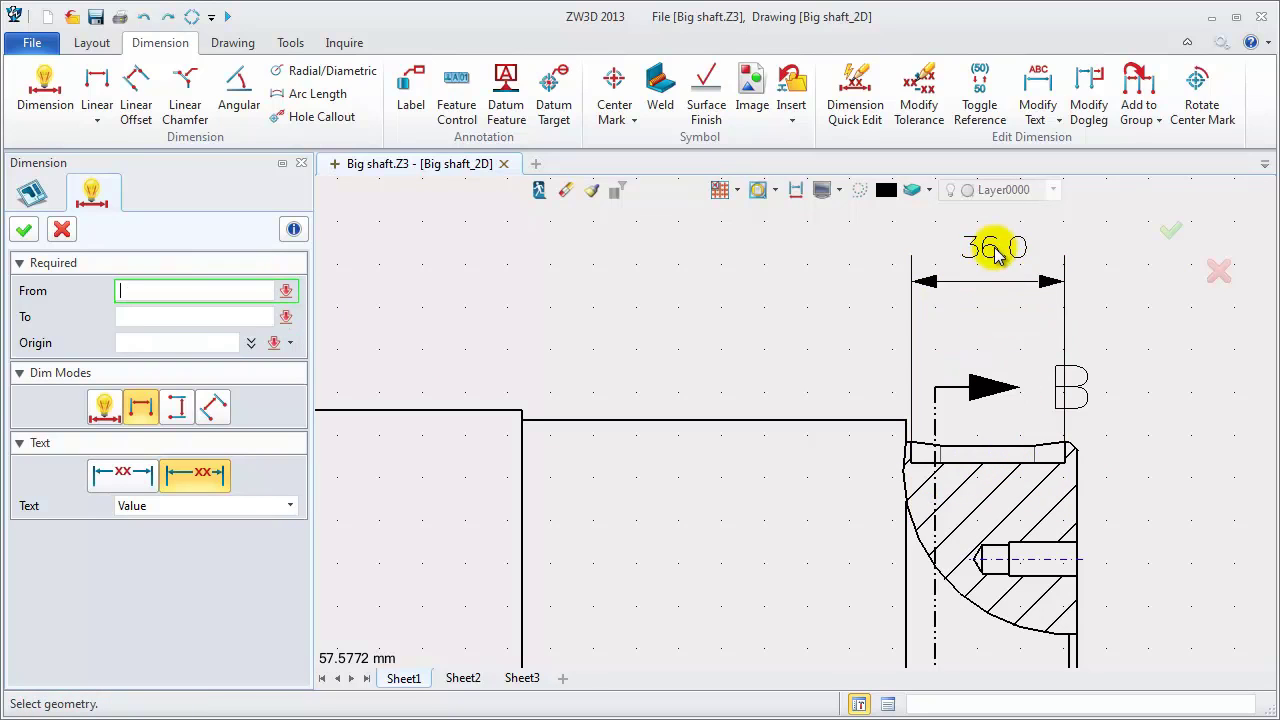
Dimension the small horizontal gap between the right keyway's inner end and the adjacent shoulder, placing the text above the shaft
click(914, 457)
scroll(918, 470, up, 2)
click(916, 468)
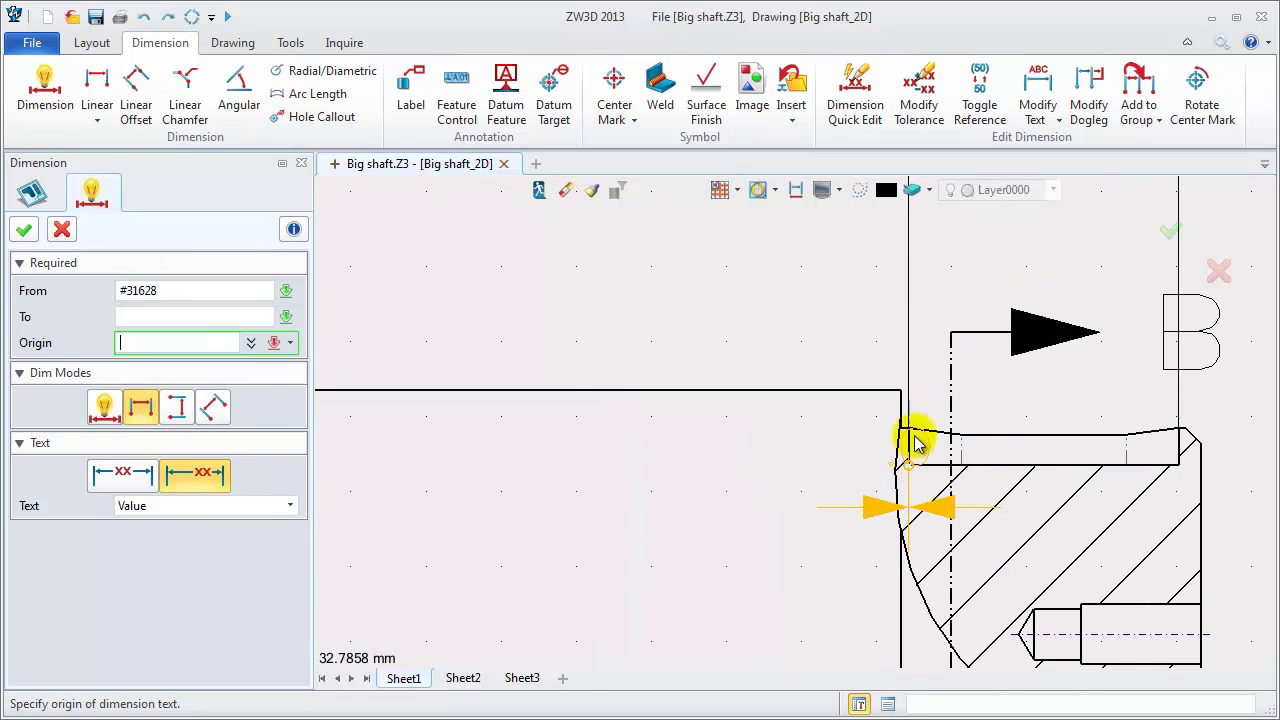
scroll(903, 398, down, 2)
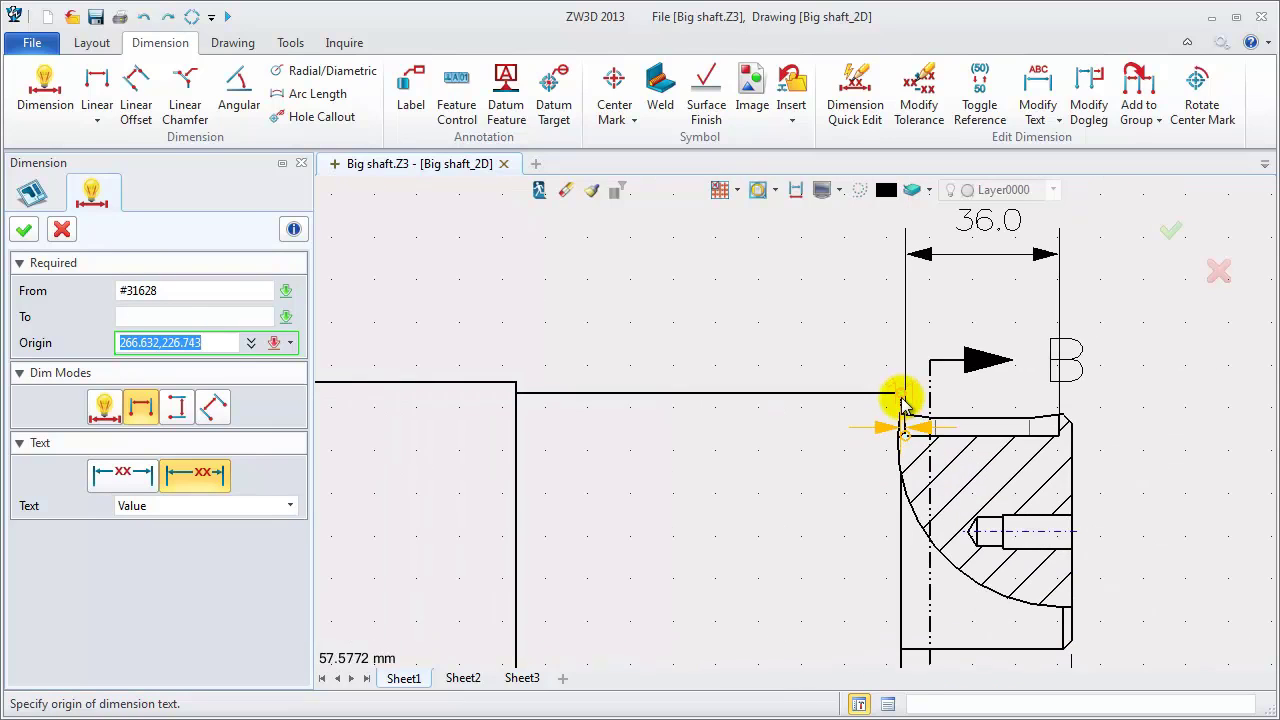
click(835, 228)
scroll(755, 294, down, 2)
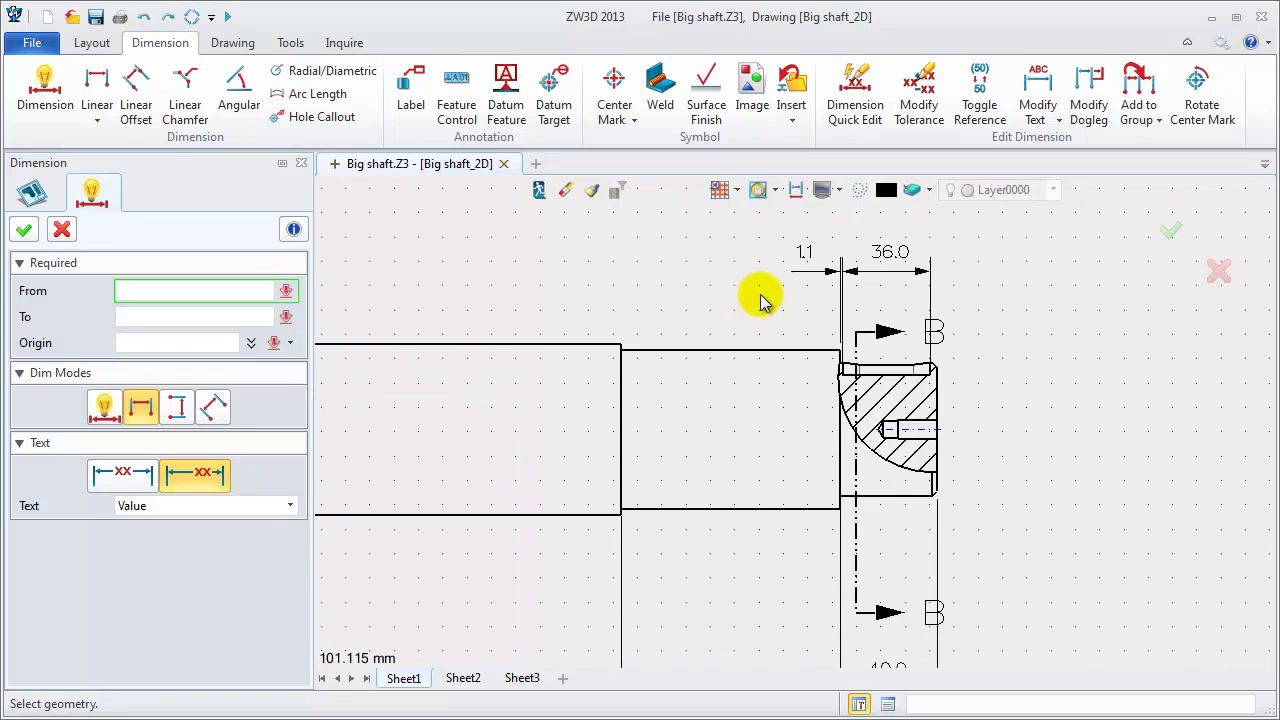
scroll(690, 298, down, 1)
mouse_move(443, 289)
middle_down()
mouse_move(771, 281)
mouse_move(714, 277)
middle_up()
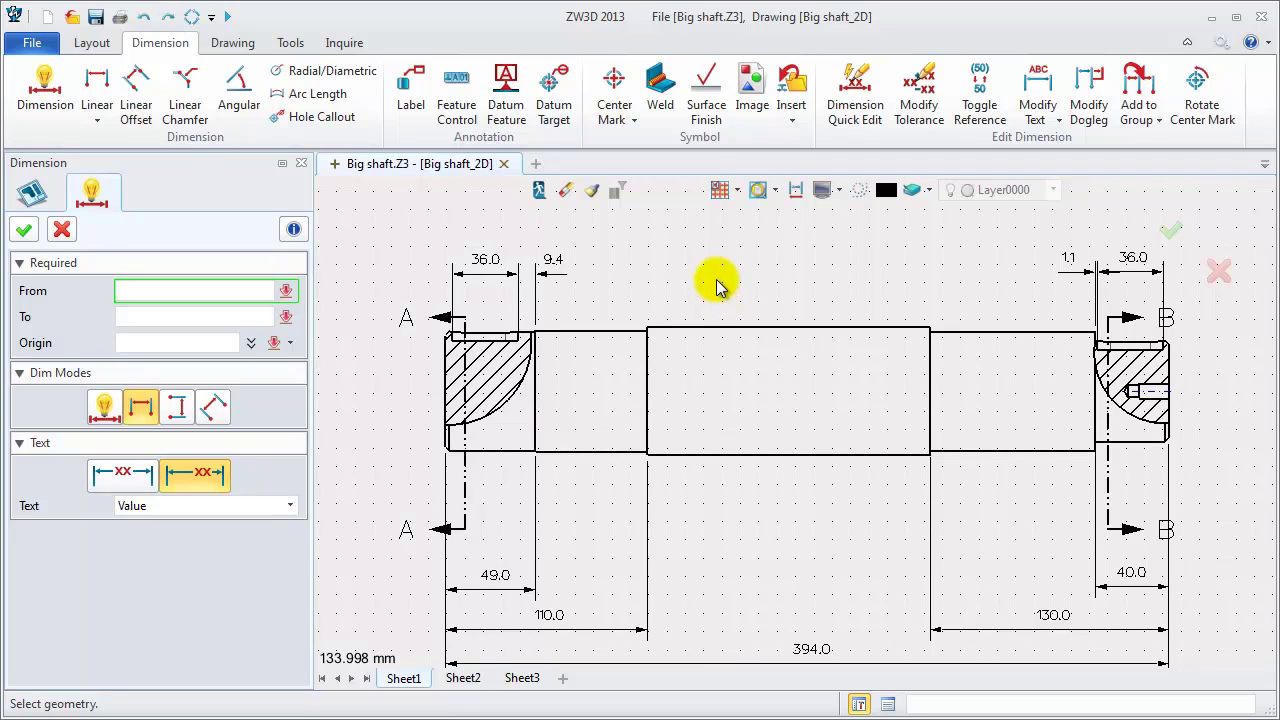
click(61, 229)
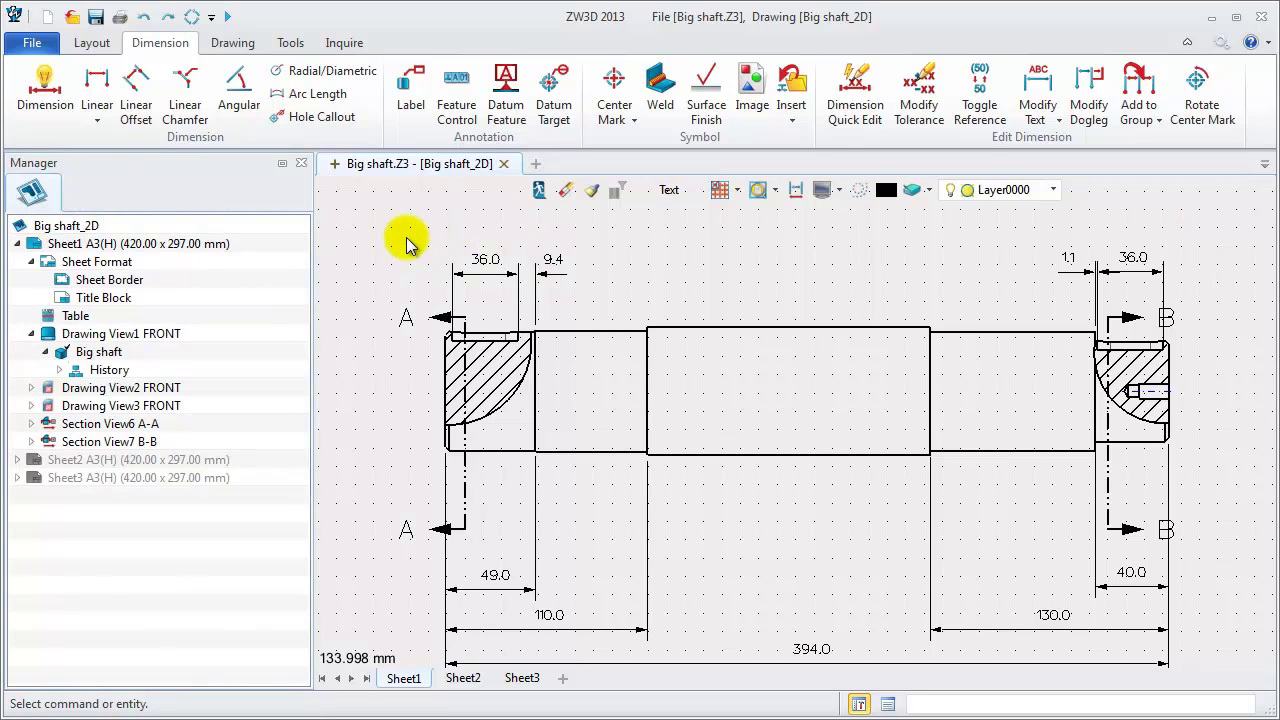
Add a vertical linear dimension across the diameter of the shaft's left end section, placed outside its end face
click(97, 90)
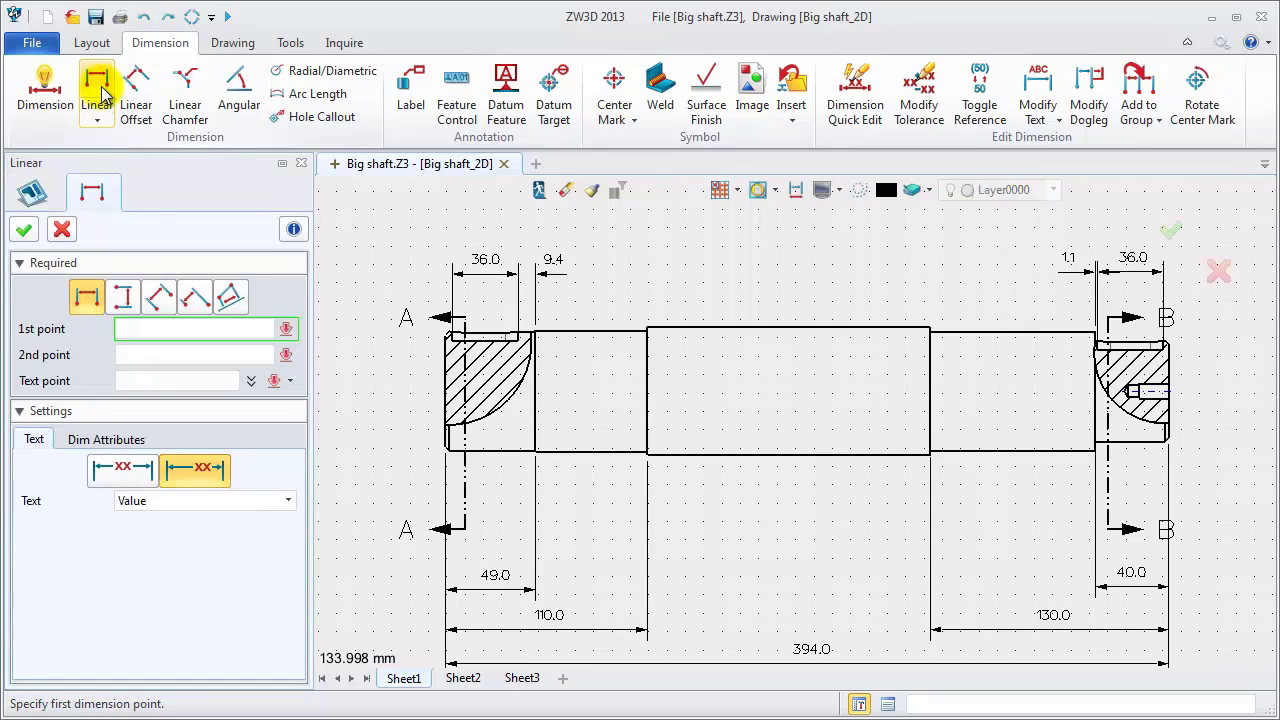
click(455, 336)
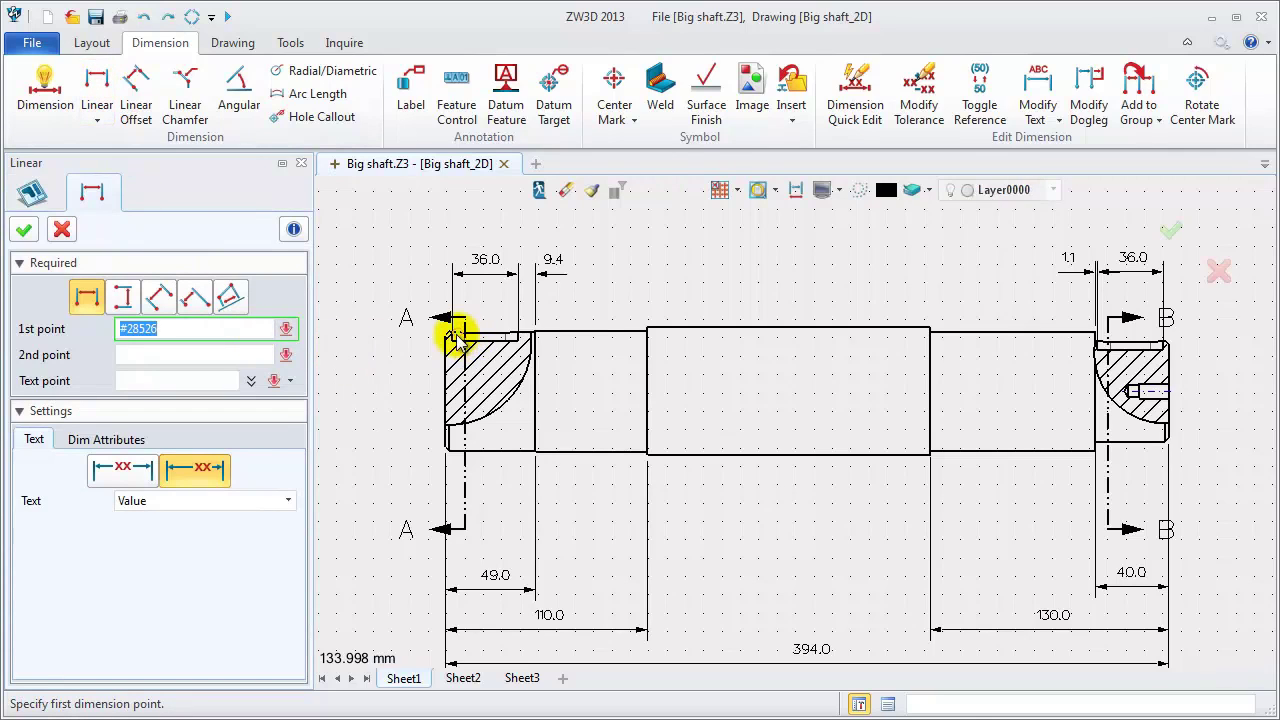
click(449, 331)
click(445, 447)
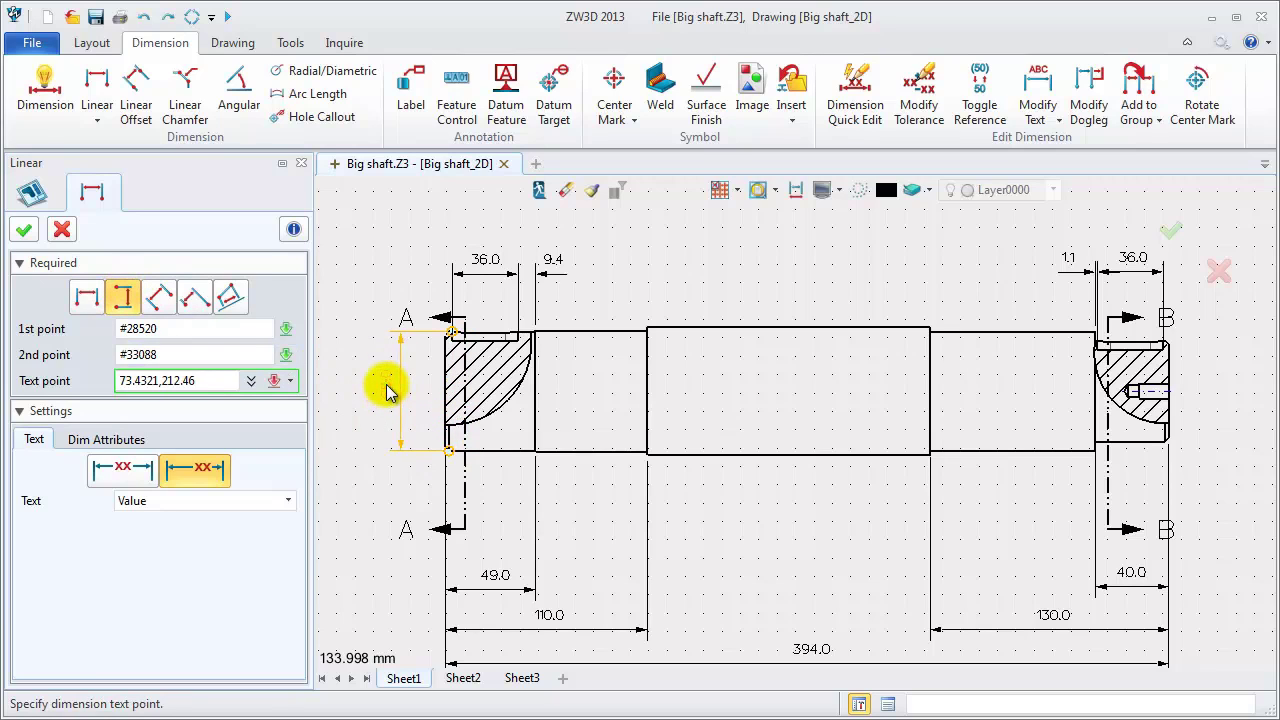
click(388, 392)
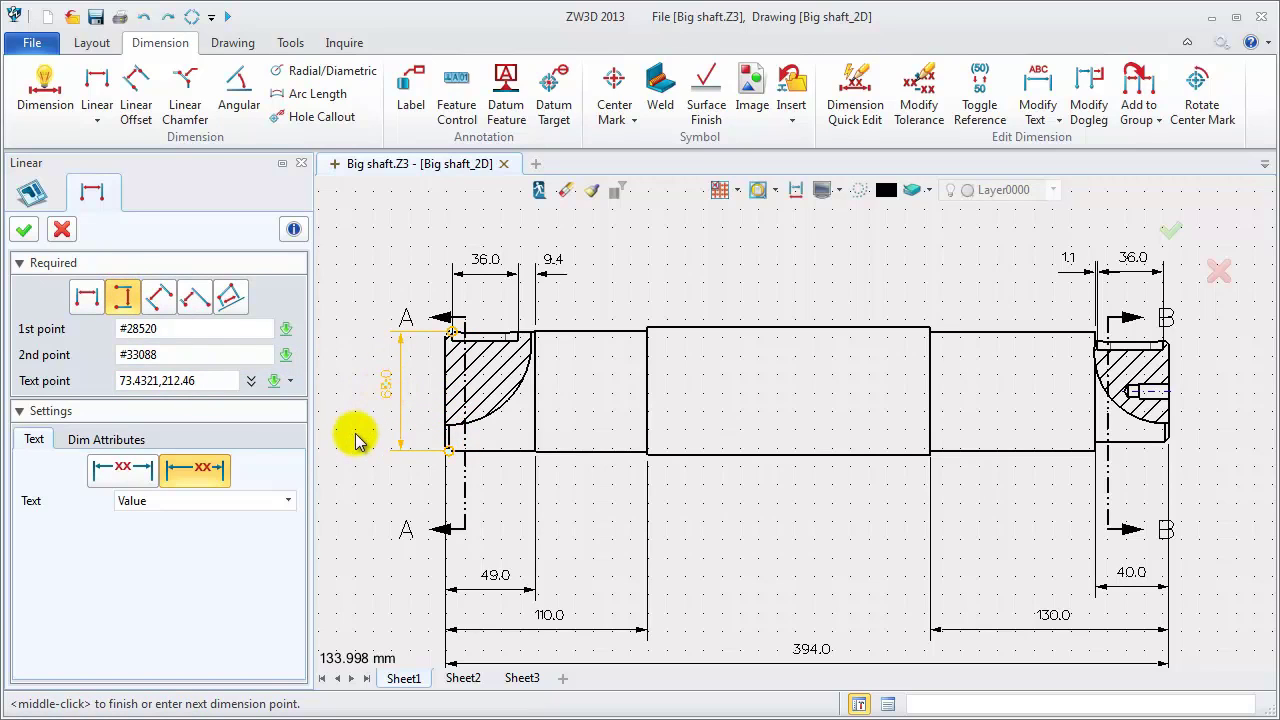
Prefix the left end section's vertical dimension with a diameter symbol as appended text and finish the dimension
click(103, 441)
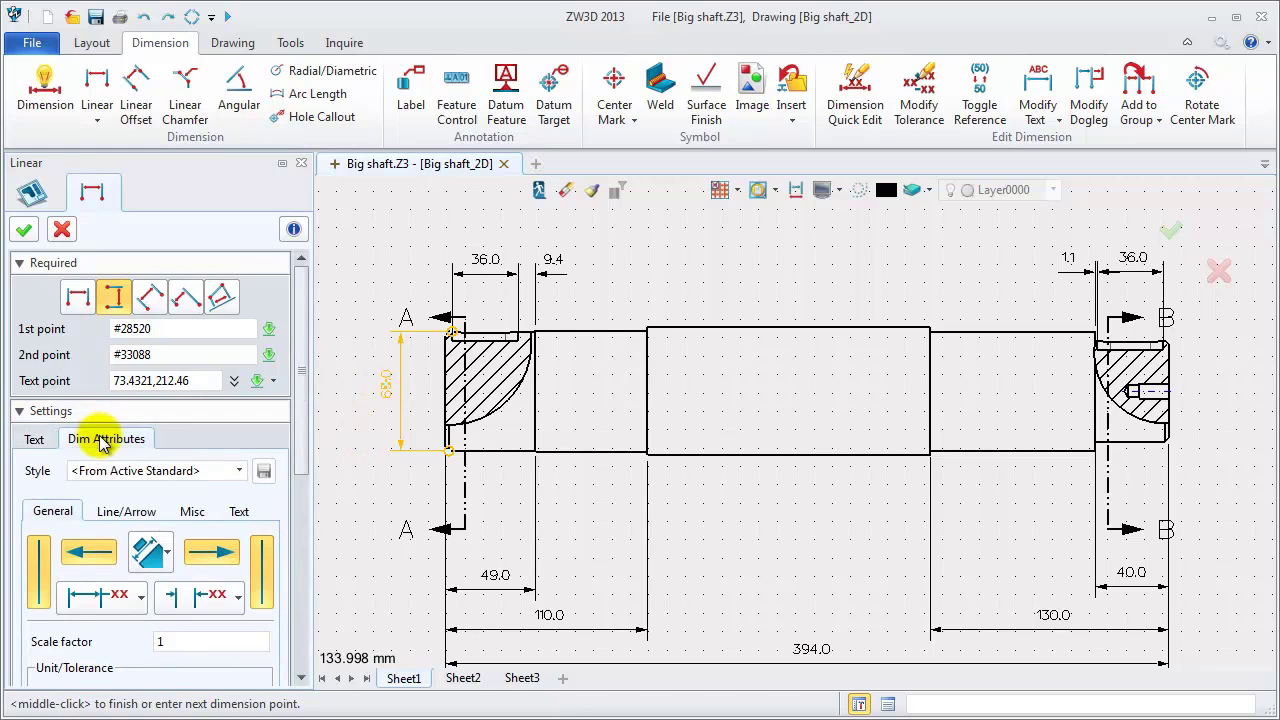
click(237, 511)
drag(305, 462, 294, 566)
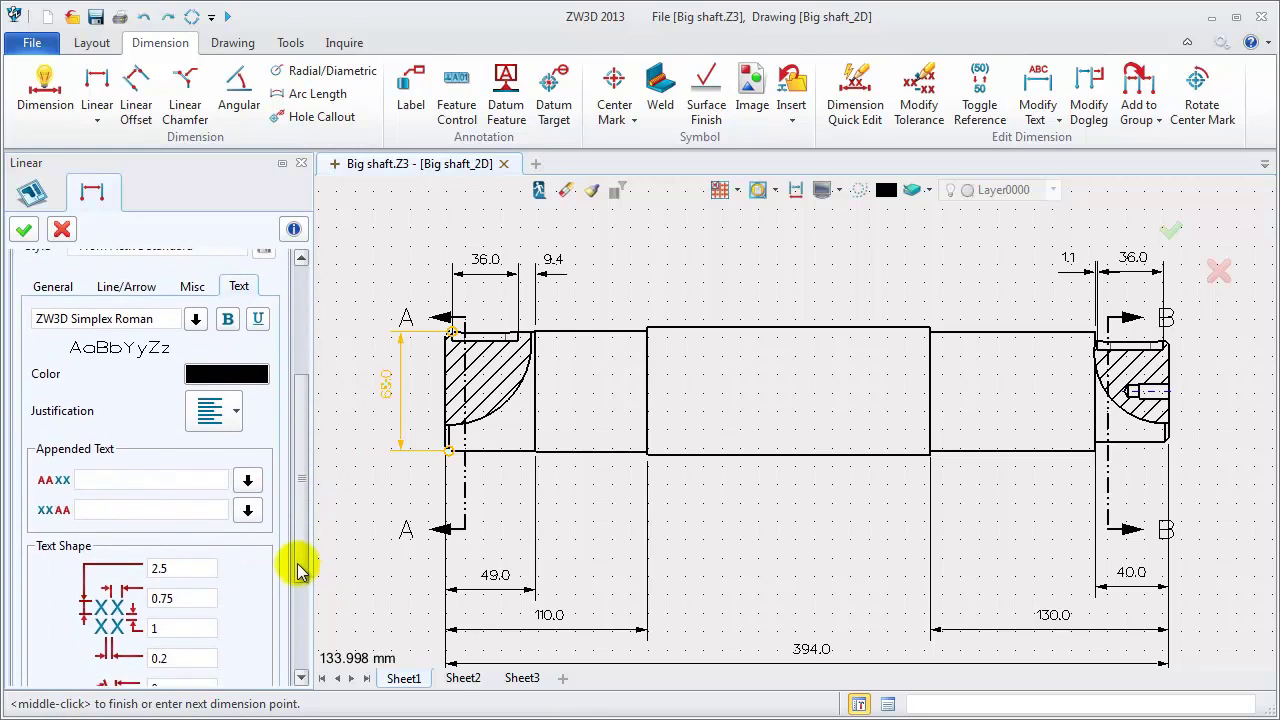
click(153, 467)
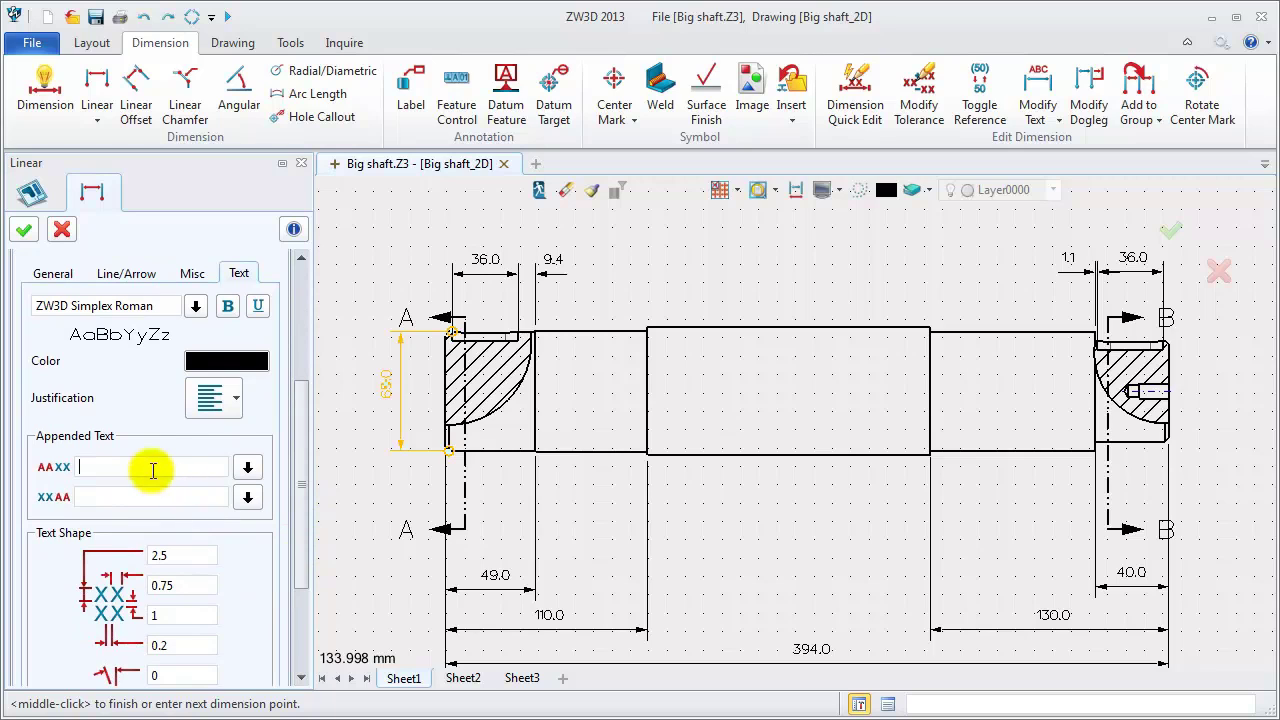
click(248, 470)
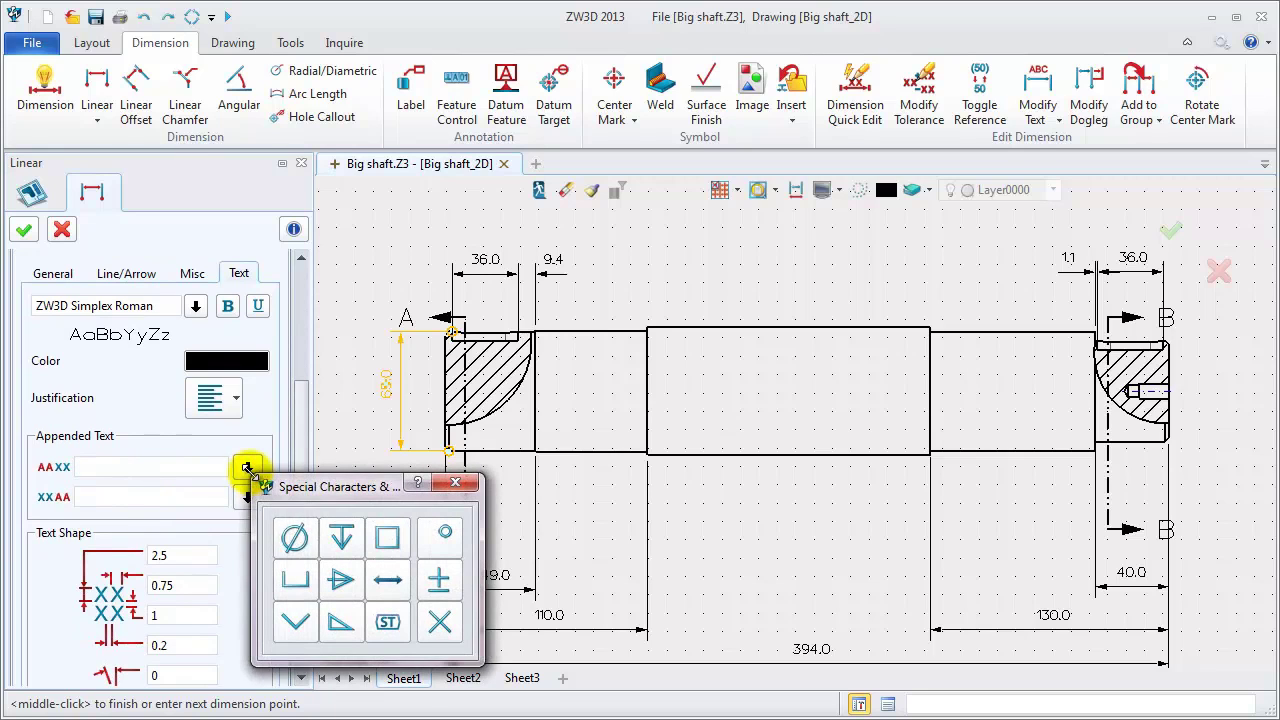
click(455, 483)
click(24, 231)
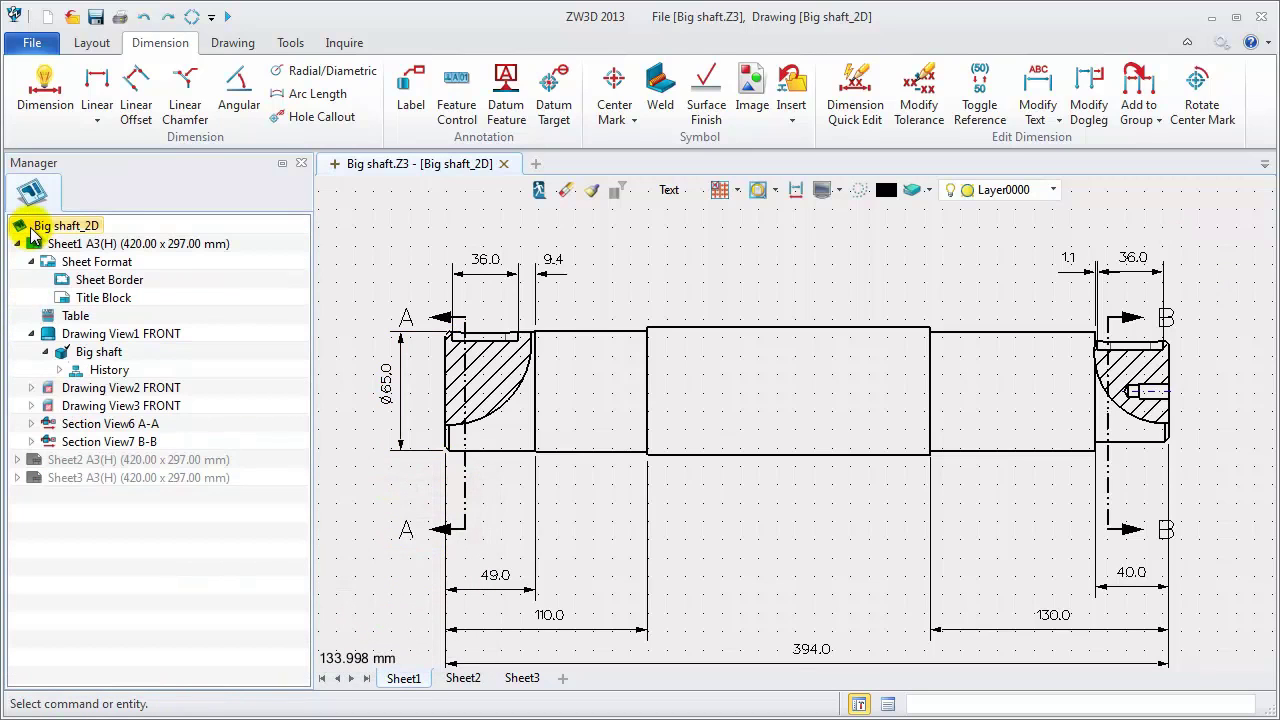
Add a vertical linear dimension across the second shaft section from the left, placing its text inside the section
click(97, 95)
click(589, 333)
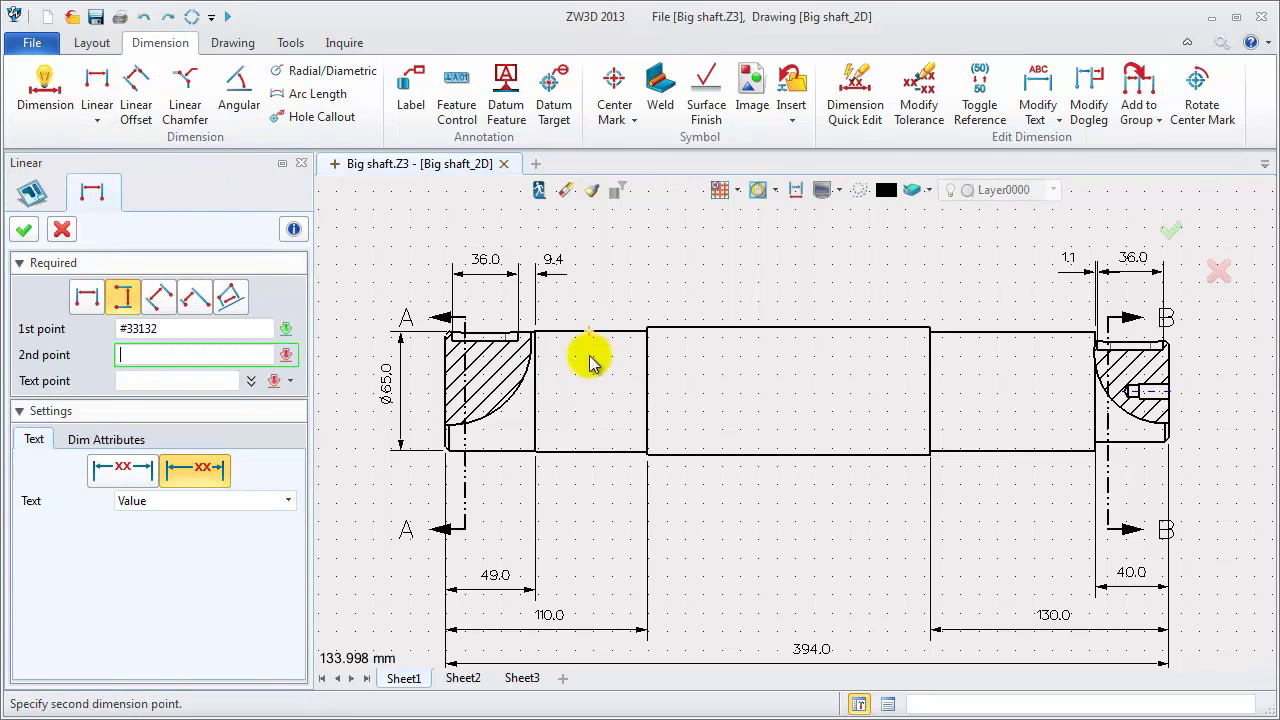
click(591, 453)
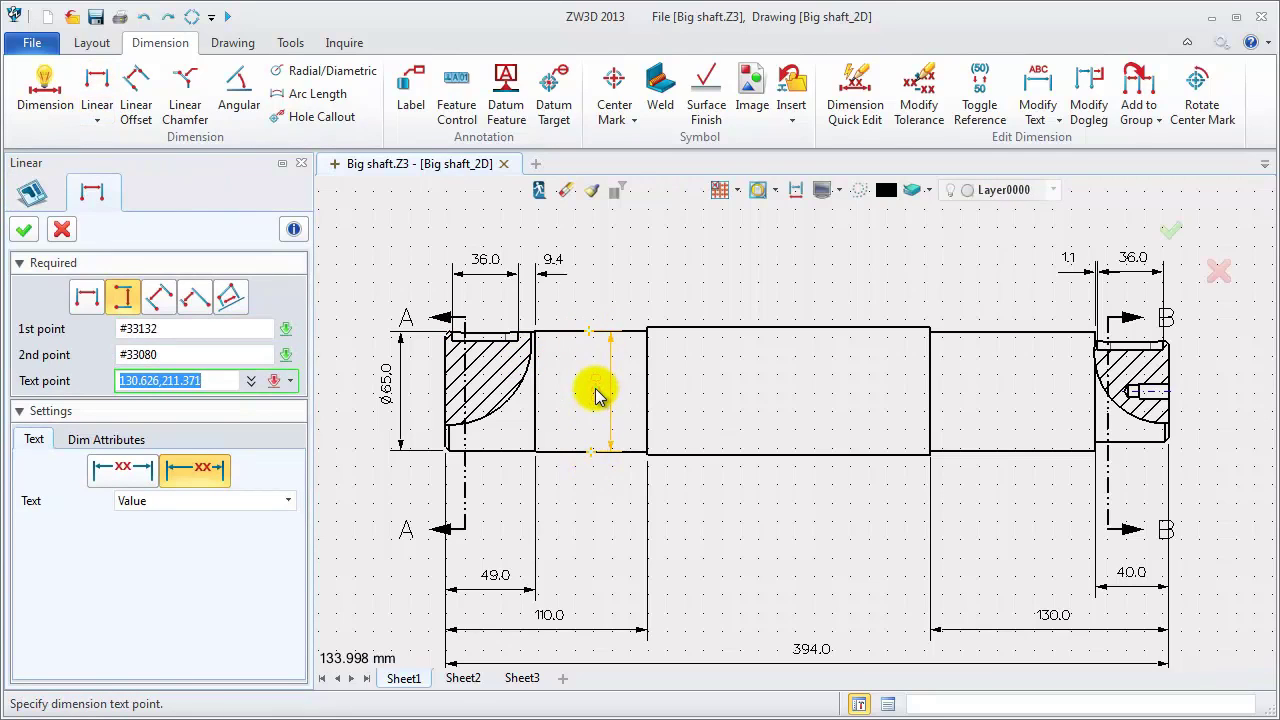
click(594, 397)
middle_click(594, 397)
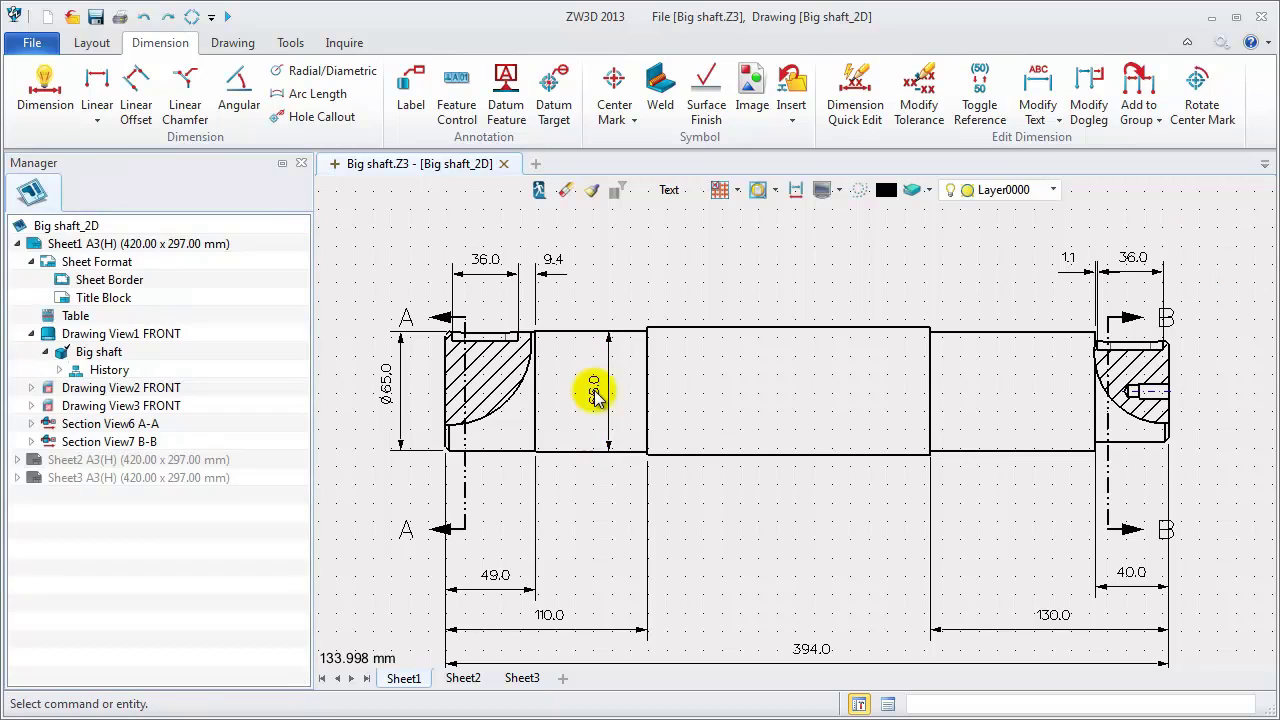
Display the DimTool tools and add a diameter symbol to the second section's vertical dimension
right_click(1260, 120)
mouse_move(1245, 193)
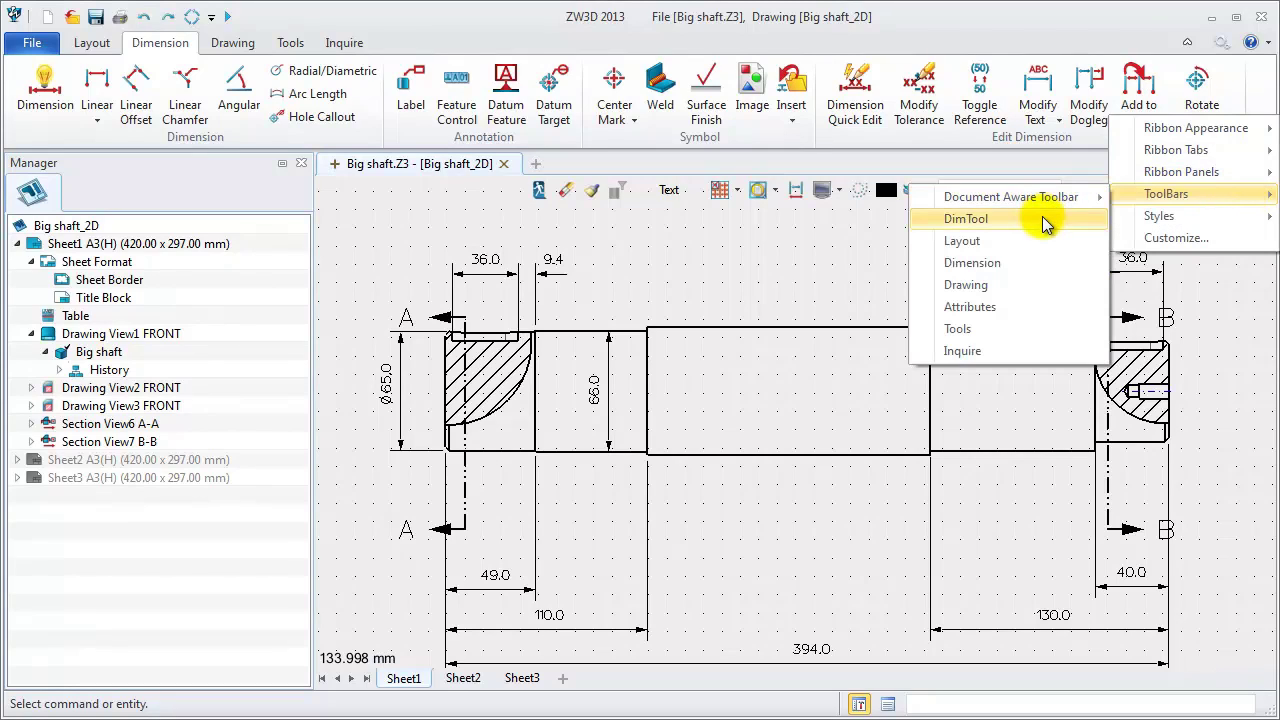
click(845, 290)
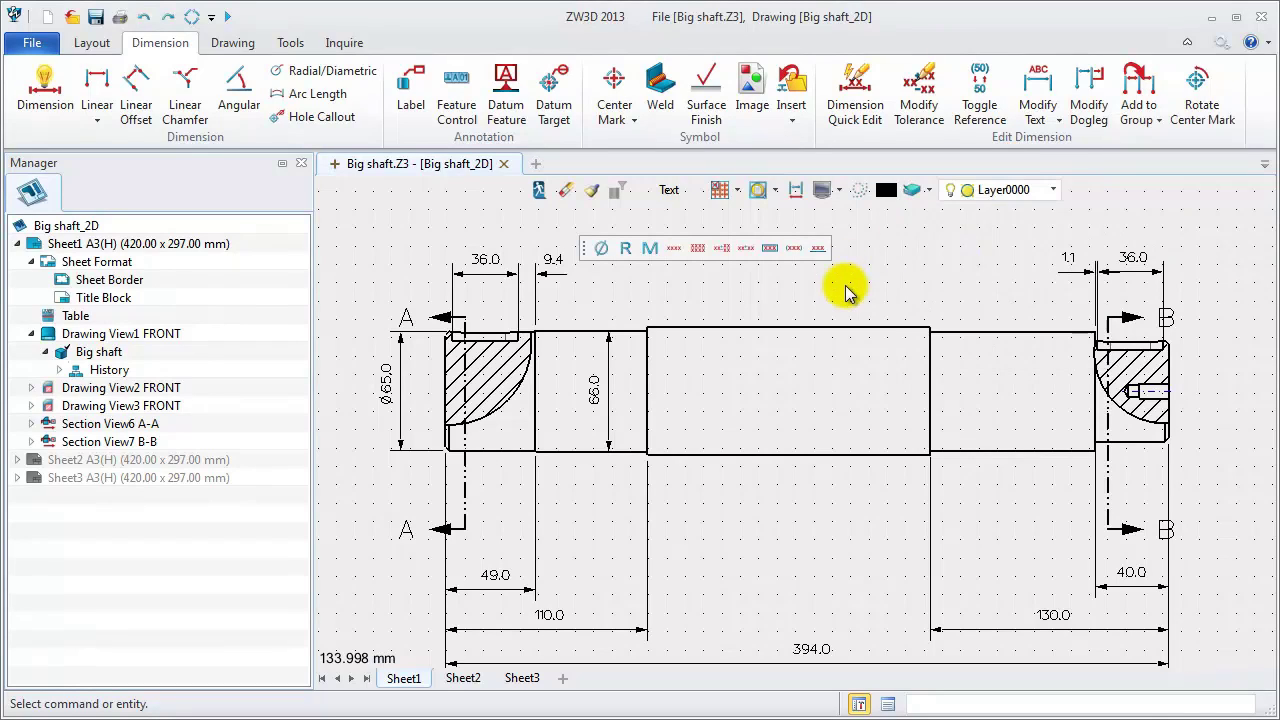
click(600, 250)
click(610, 392)
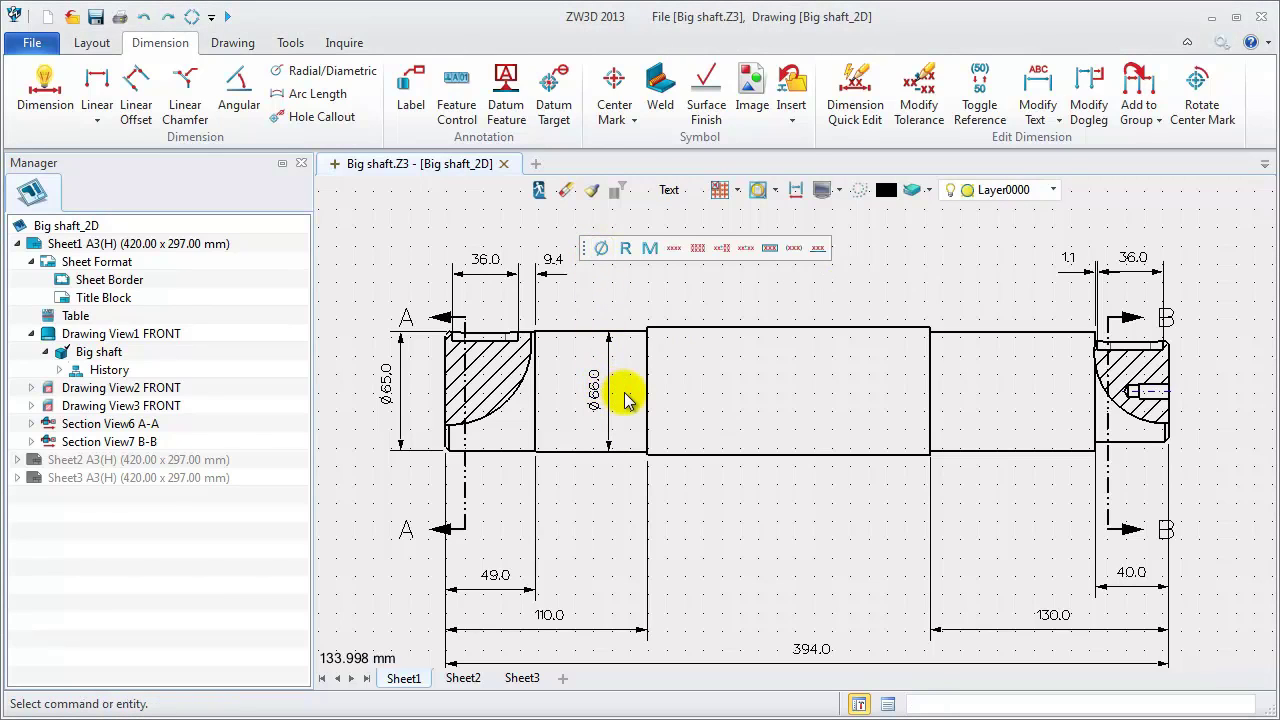
Dimension the large central section vertically inside its outline and add a diameter symbol to that dimension
click(97, 92)
click(825, 330)
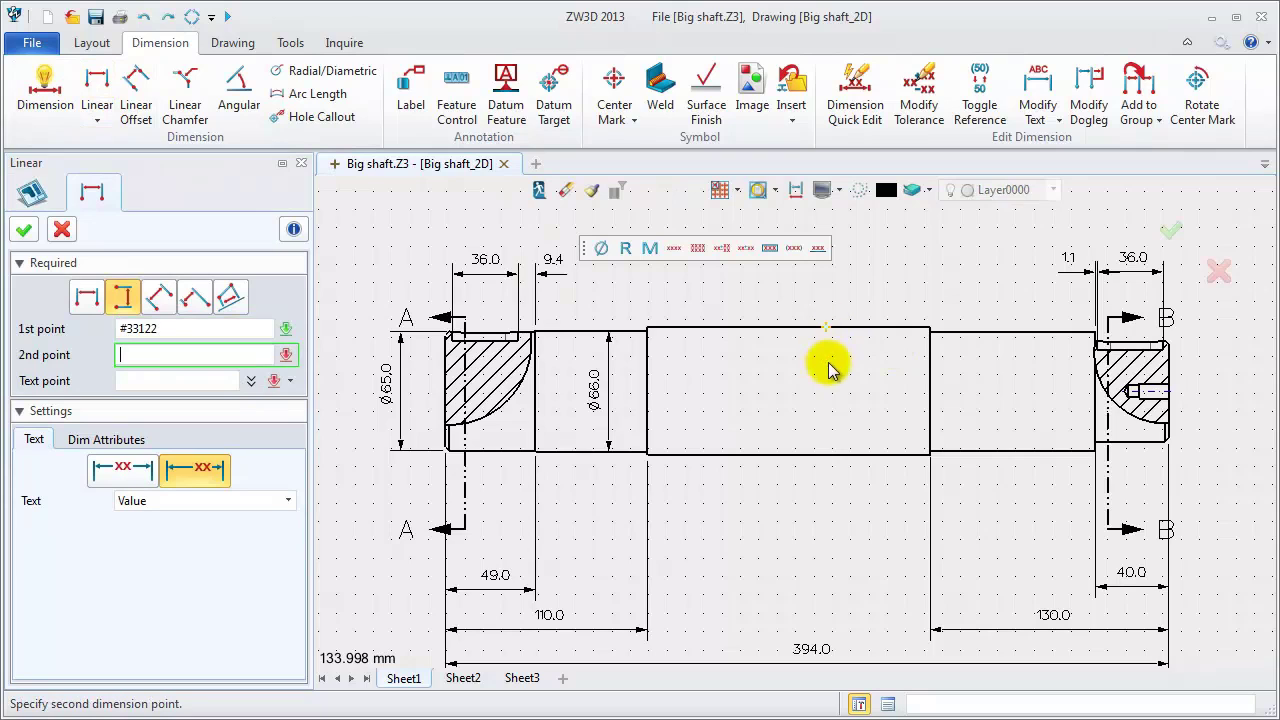
click(827, 455)
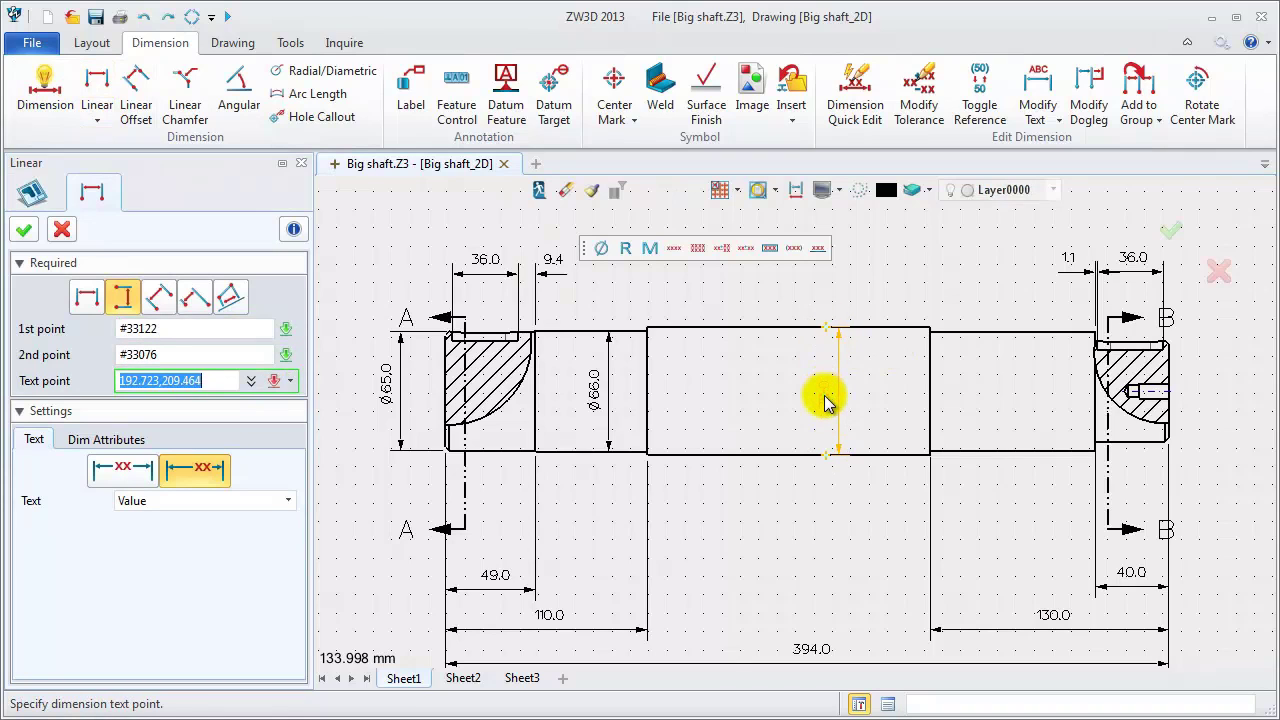
click(825, 400)
middle_click(800, 390)
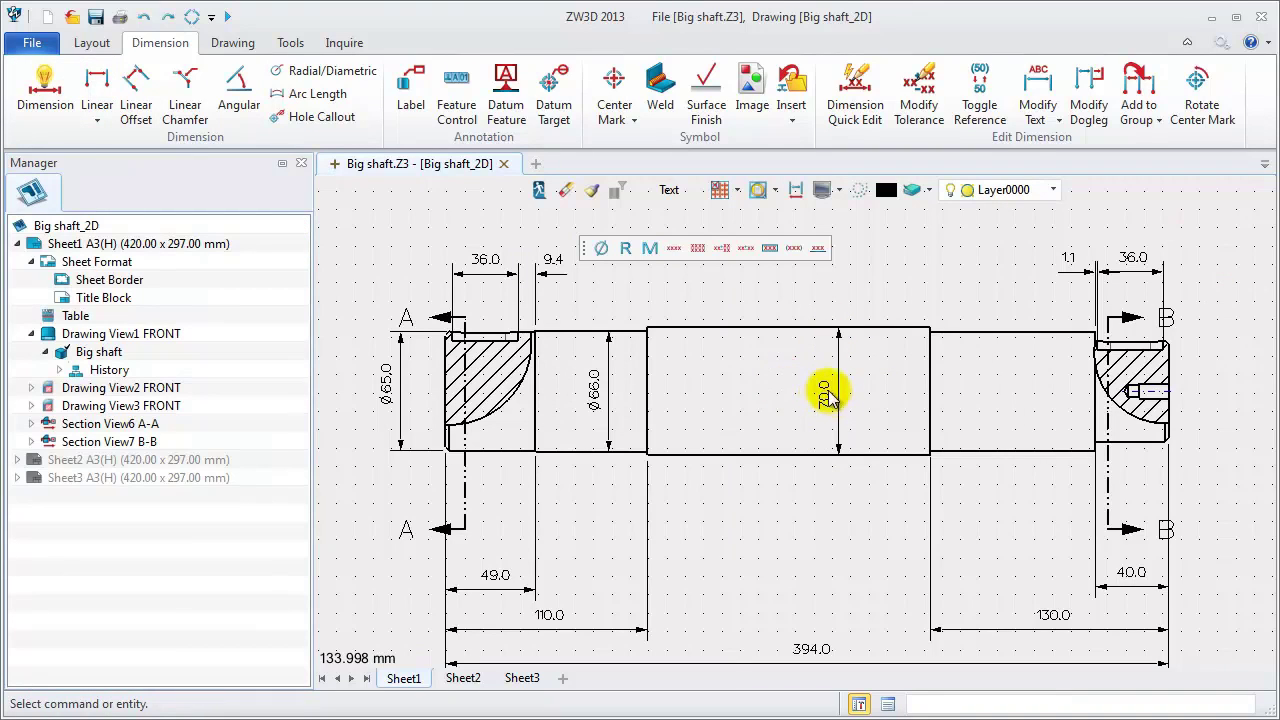
click(601, 248)
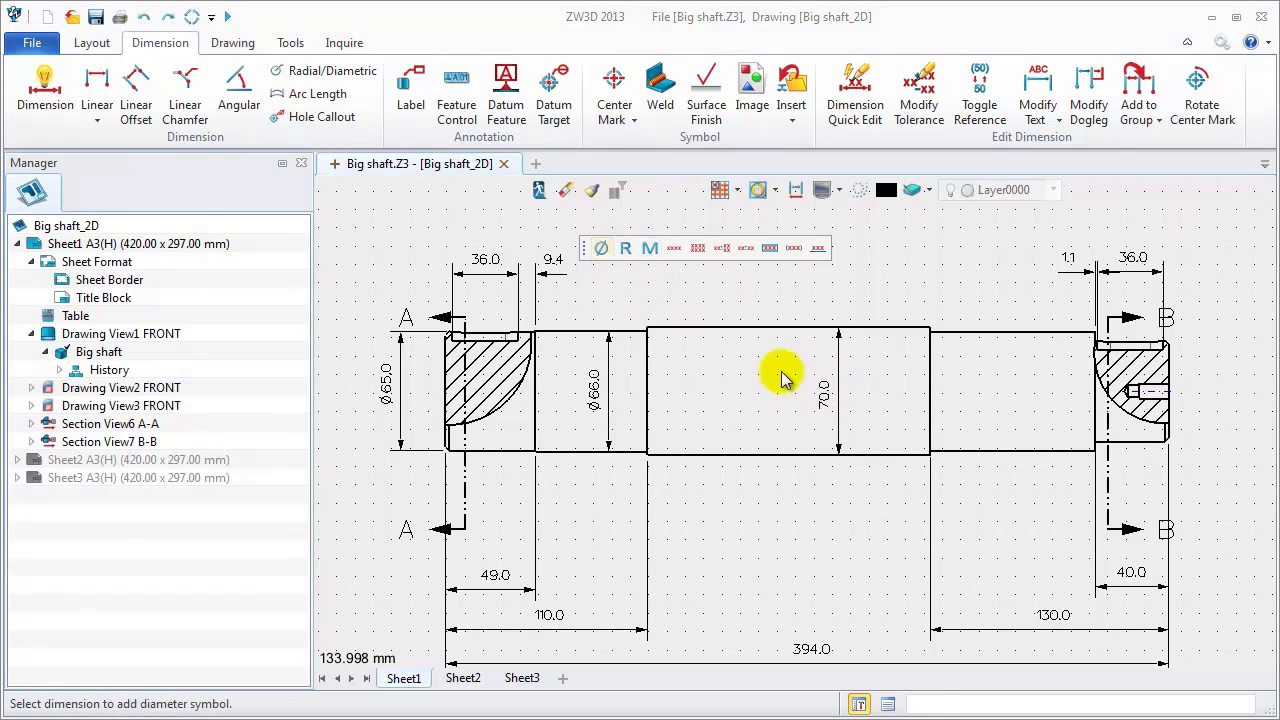
click(827, 402)
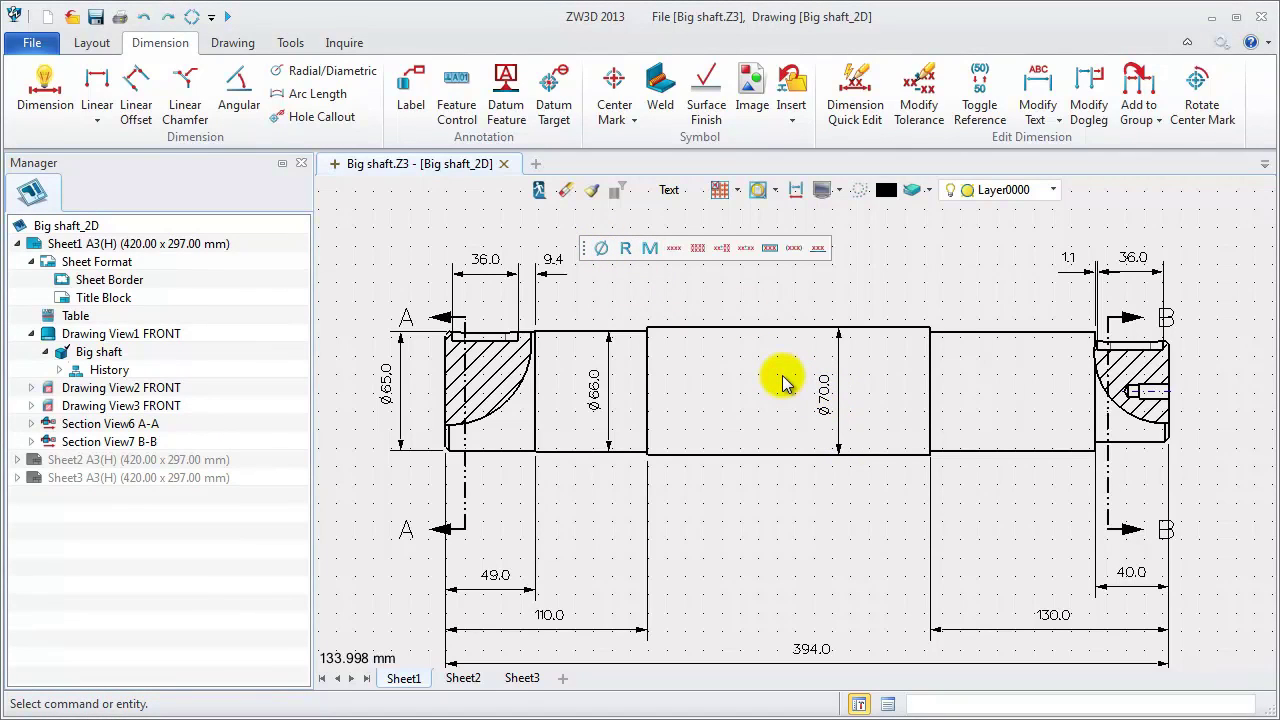
middle_click(784, 383)
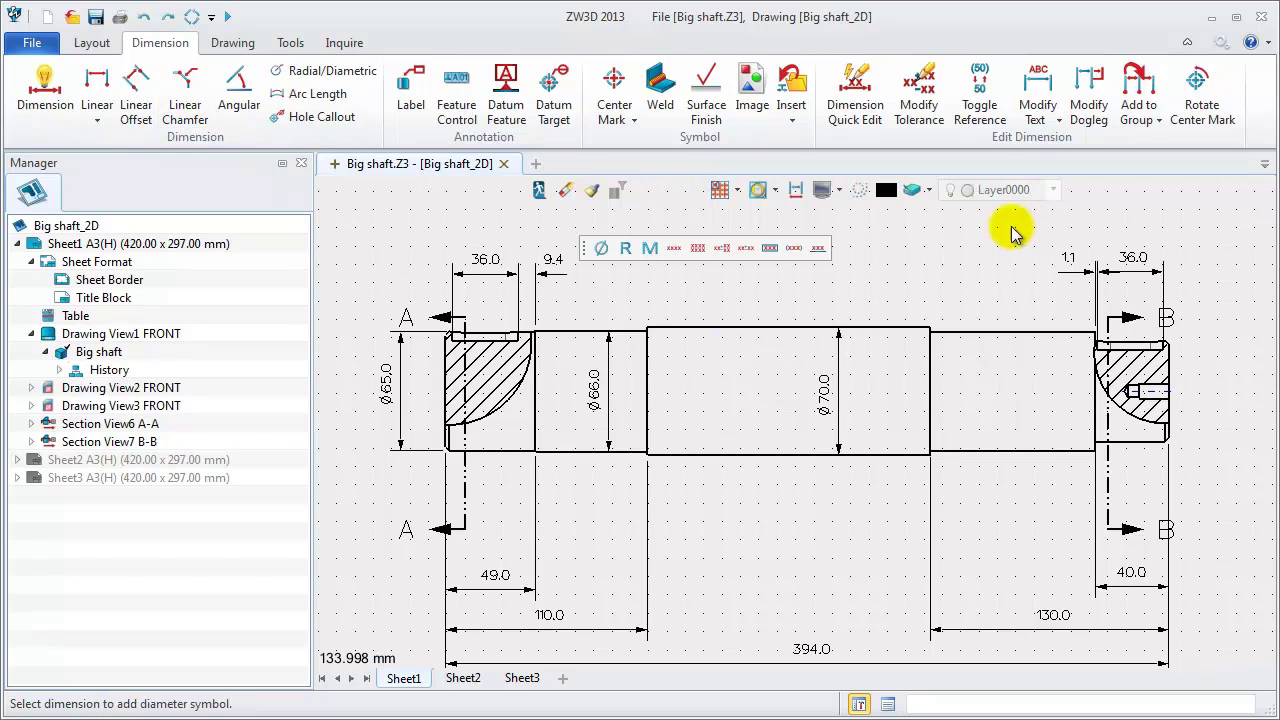
middle_click(918, 250)
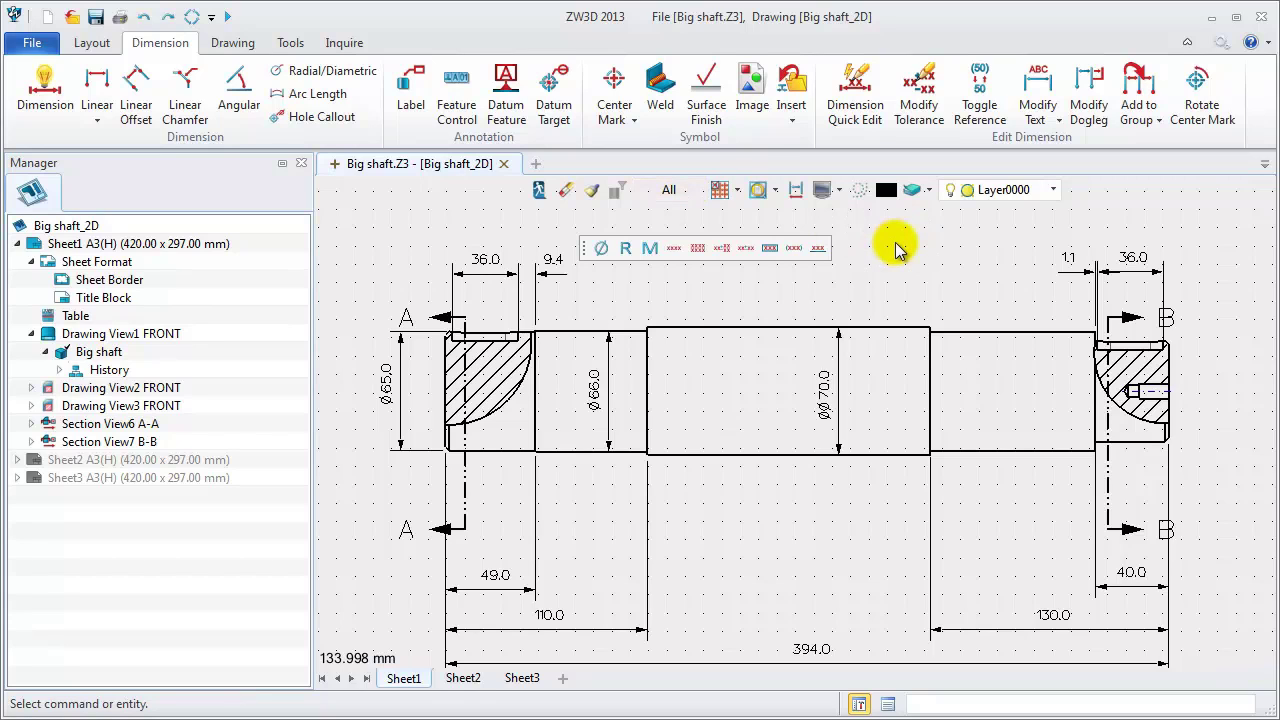
Dimension the section right of the central one vertically inside its outline and add a diameter symbol to that dimension
click(97, 92)
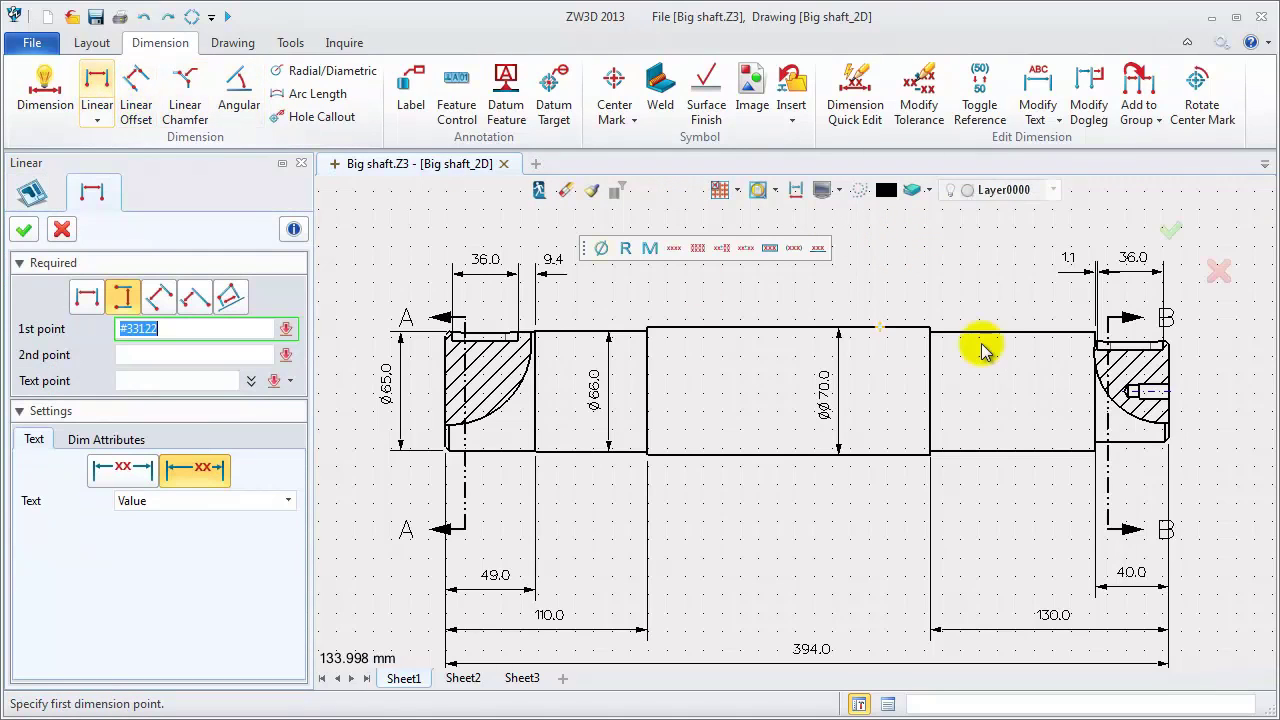
click(983, 336)
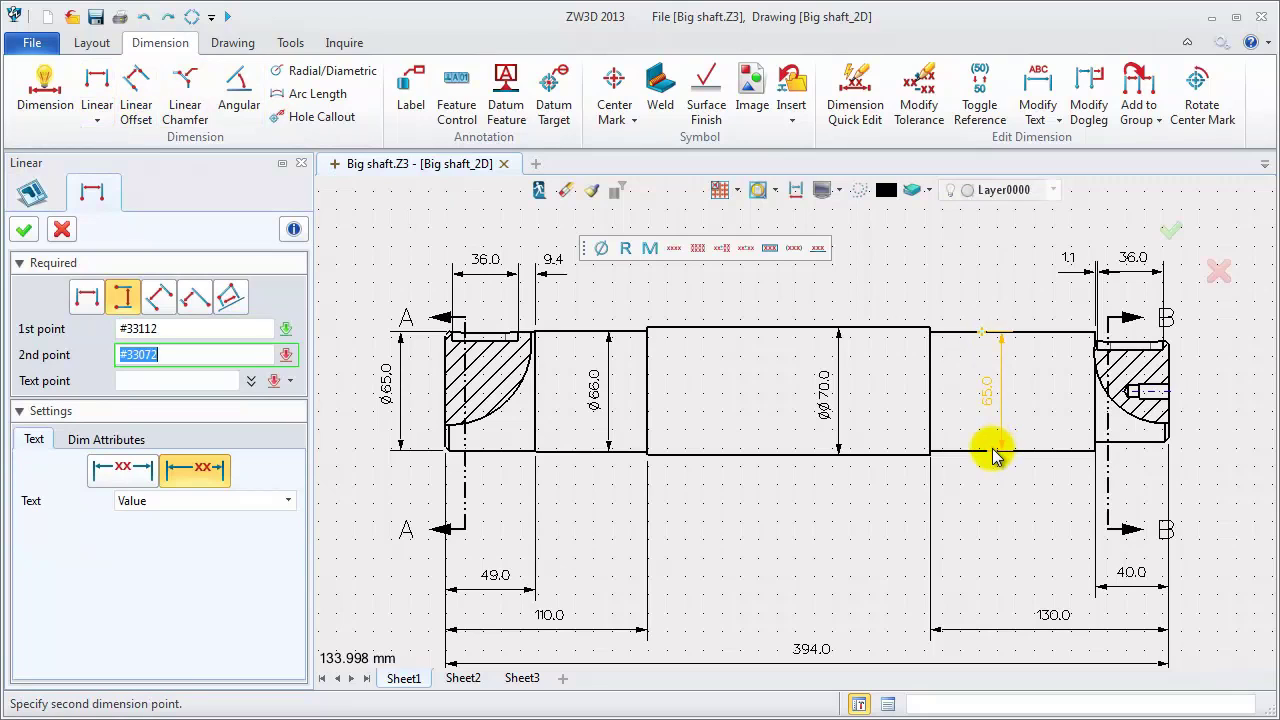
click(990, 450)
click(990, 396)
middle_click(958, 395)
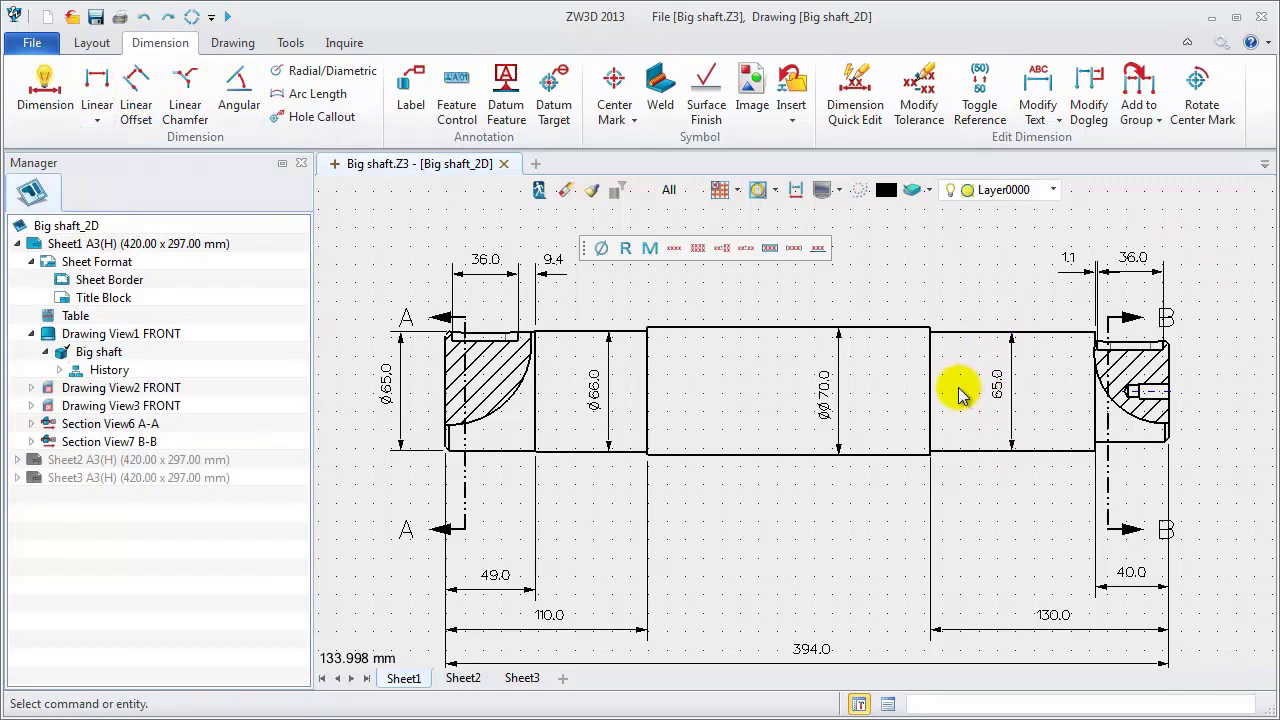
click(601, 248)
click(1030, 392)
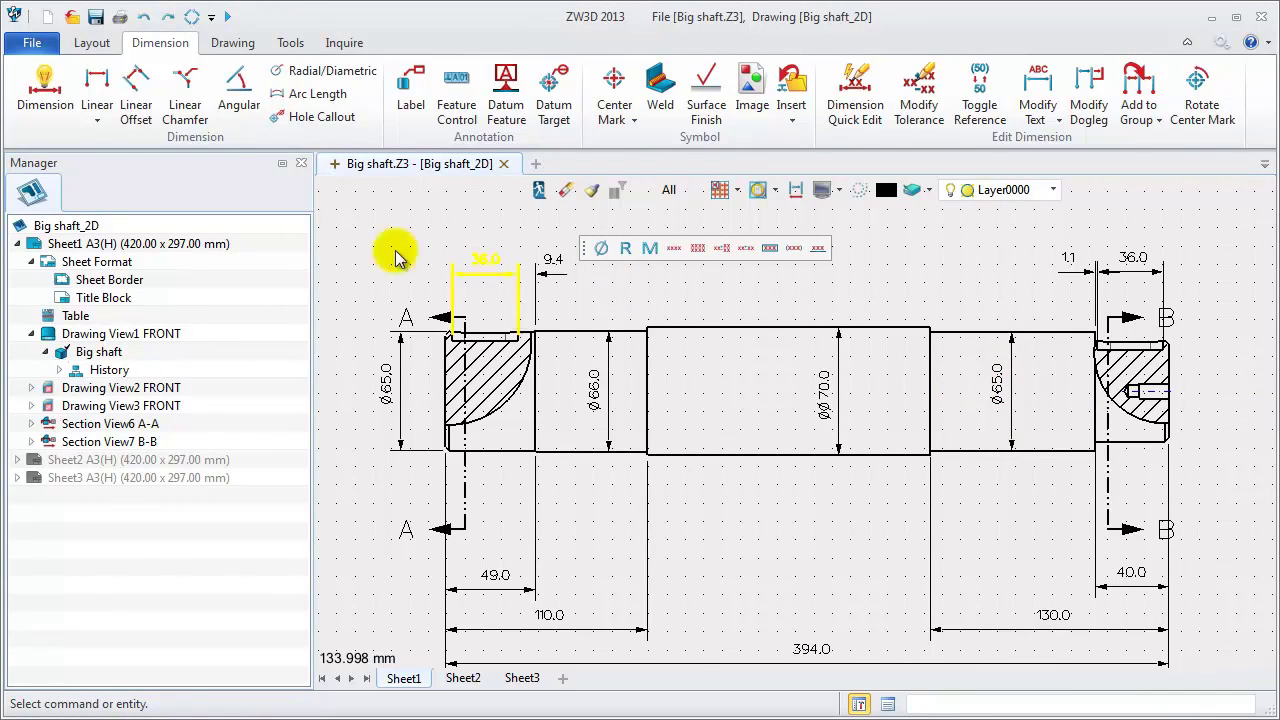
Add a vertical linear dimension across the shaft's right end section, placed outside its end face
click(97, 85)
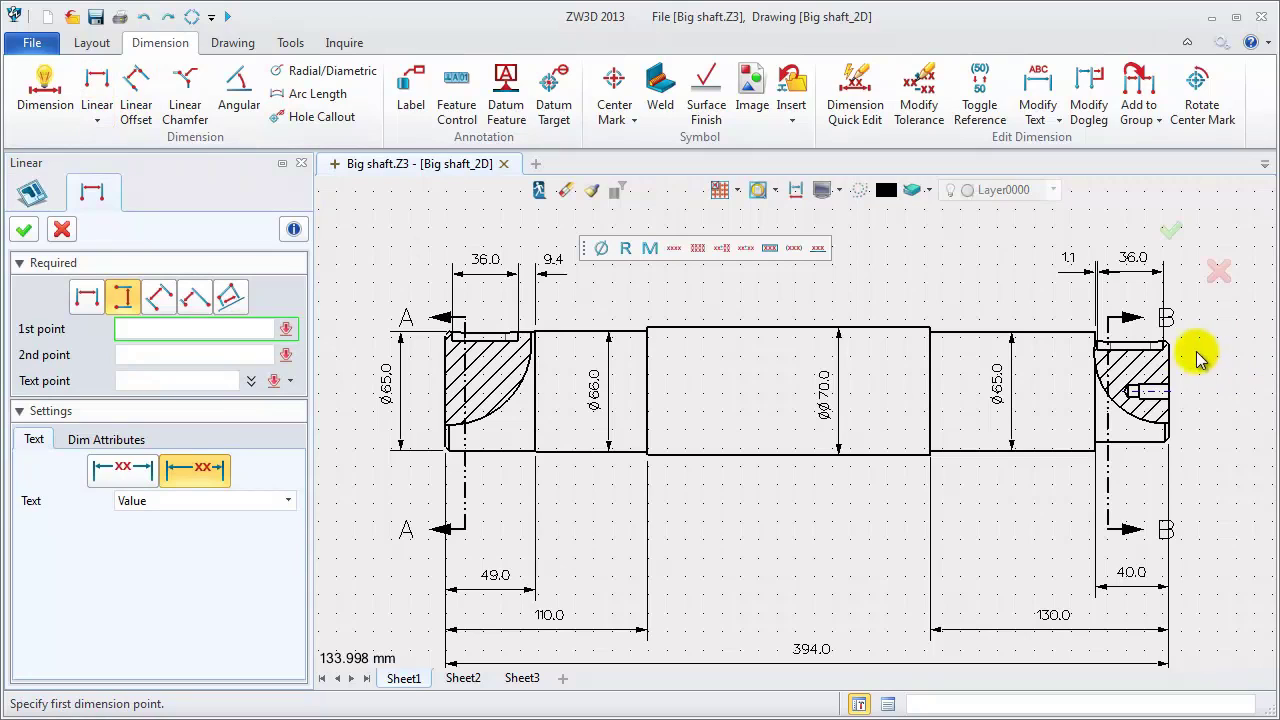
click(1166, 343)
click(1168, 343)
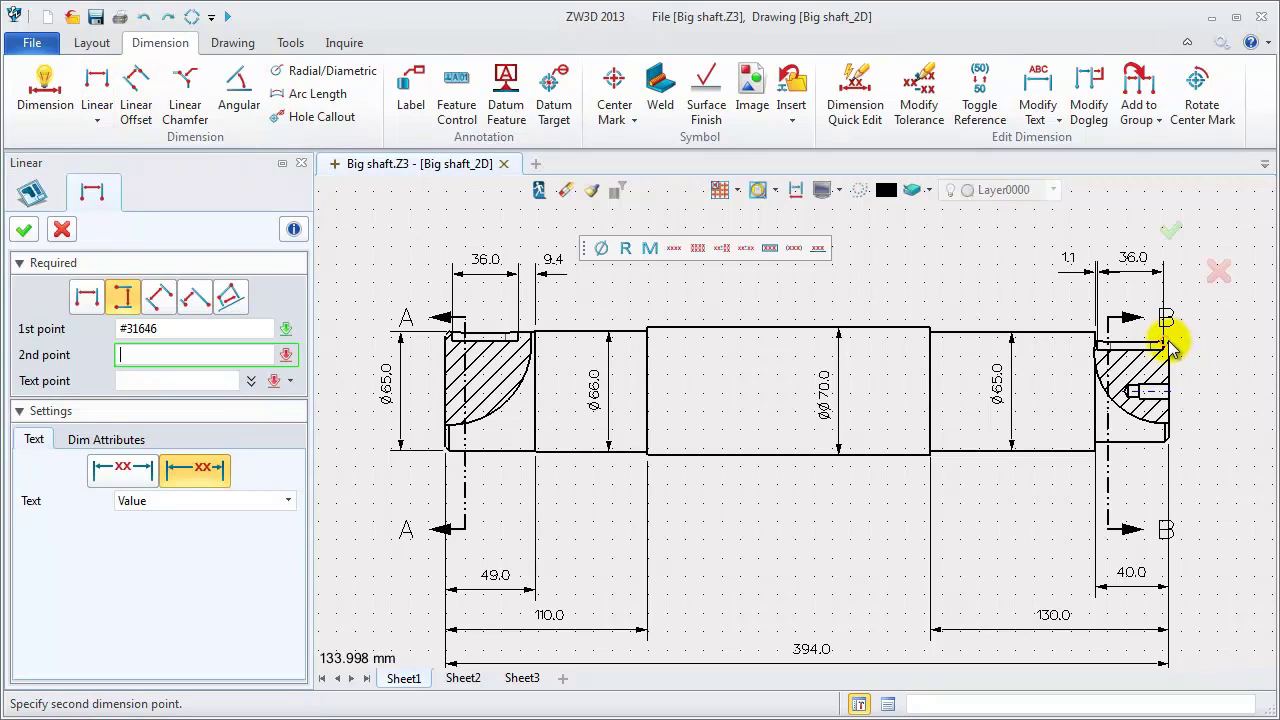
click(1166, 438)
click(1229, 391)
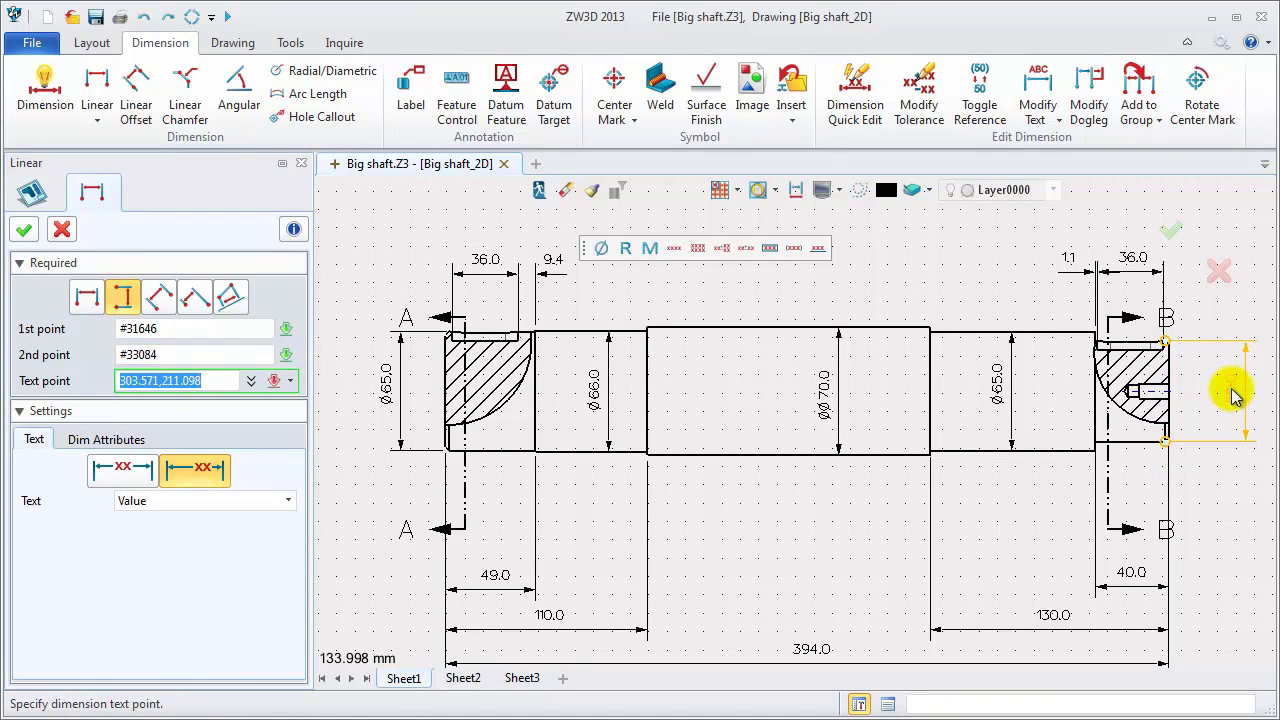
middle_click(1190, 412)
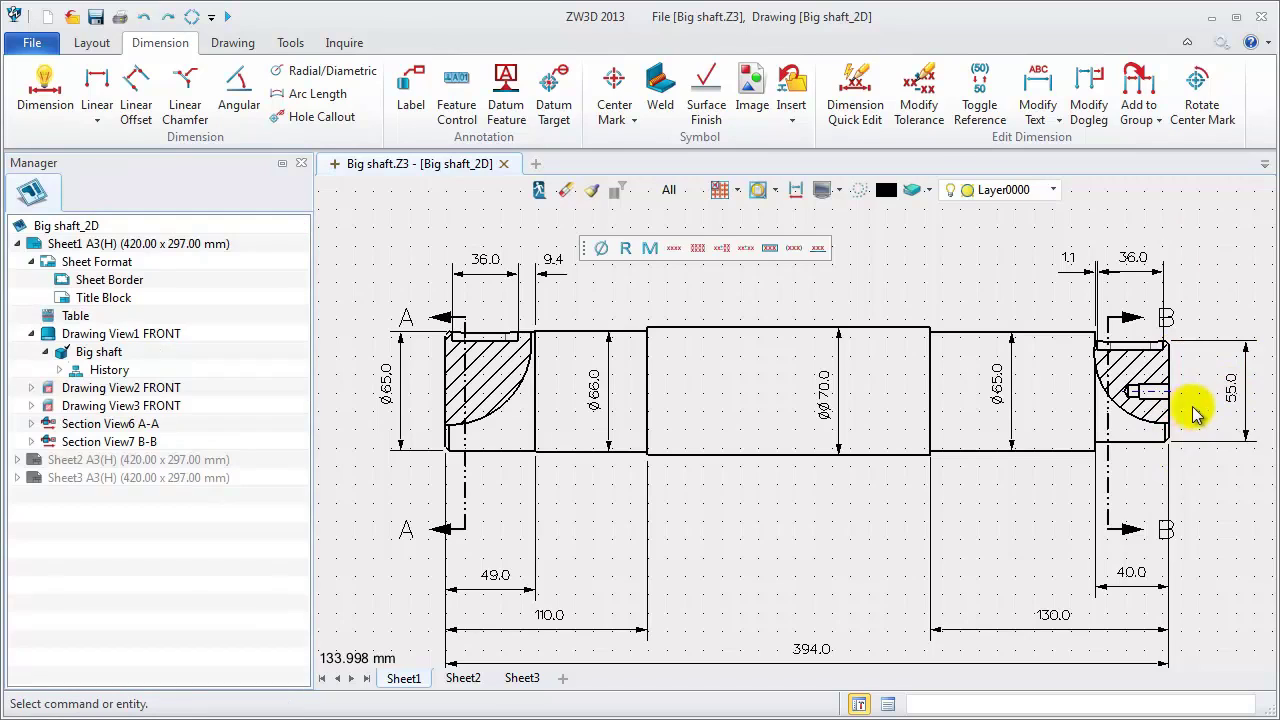
Add a diameter symbol to the vertical dimension outside the shaft's right end face
click(1248, 393)
click(604, 254)
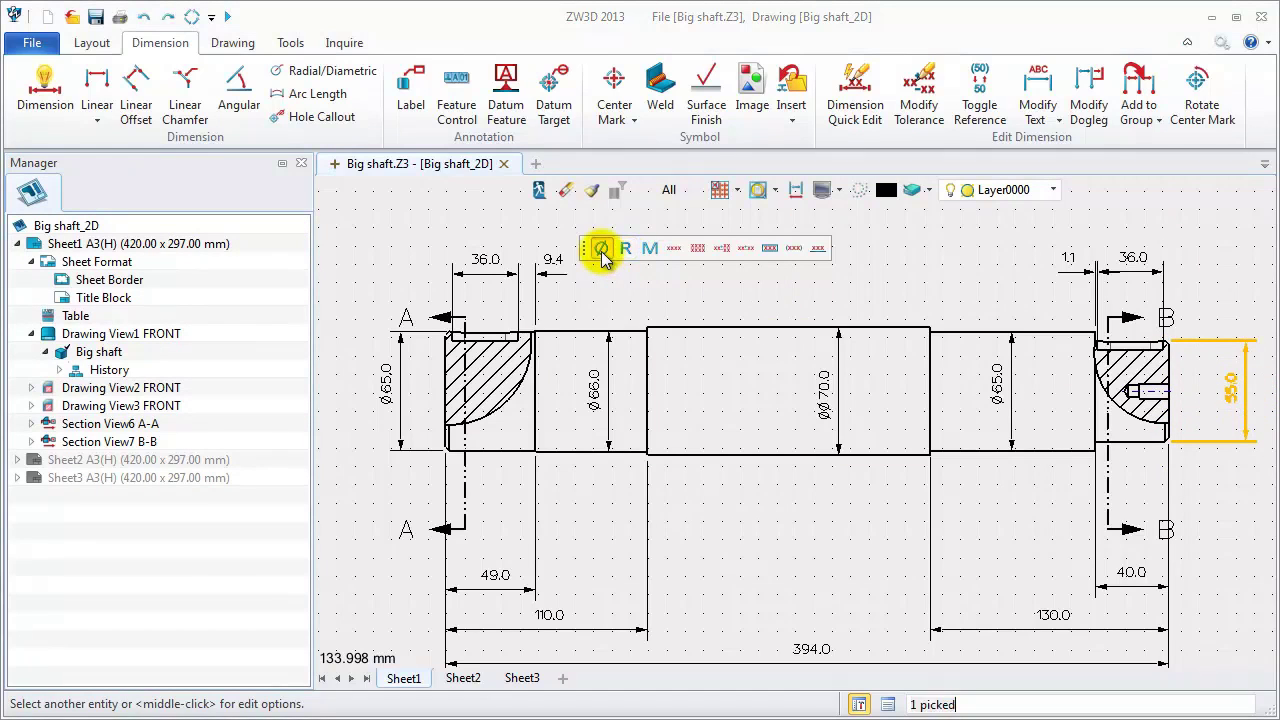
Dimension the keyway width in section A-A horizontally, placing the dimension above the circle
scroll(645, 295, down, 1)
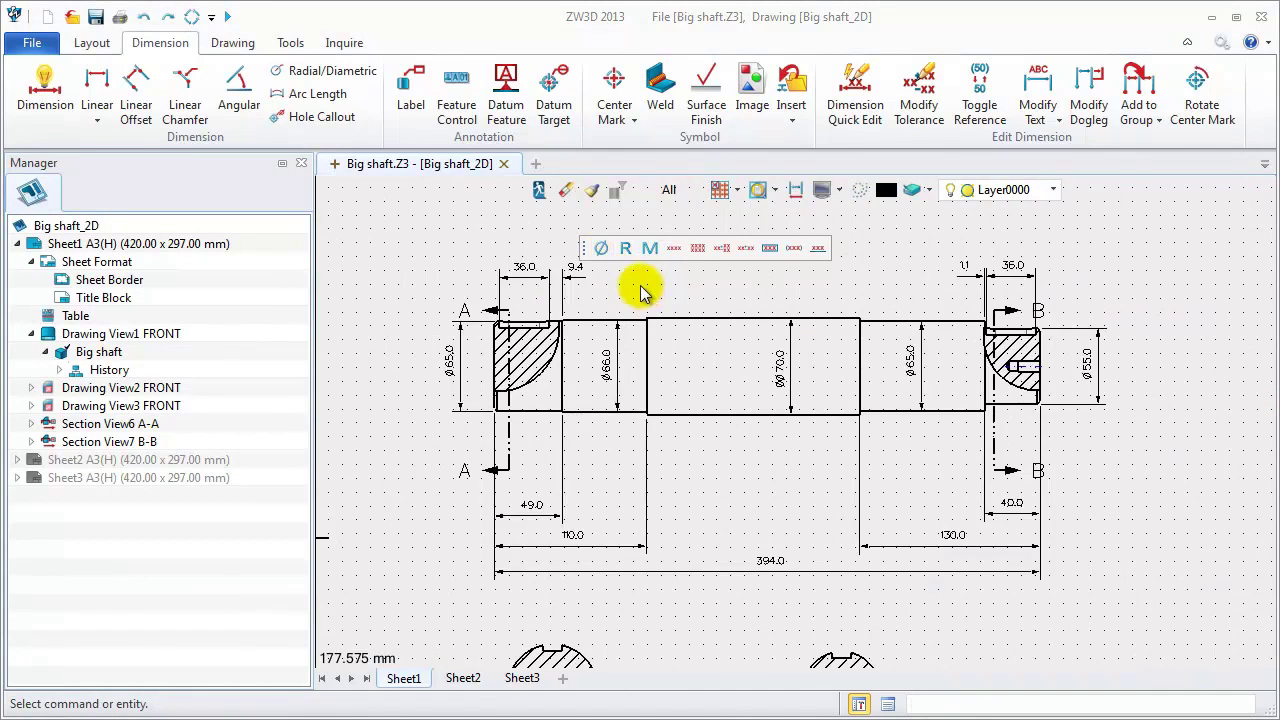
middle_drag(766, 506, 772, 365)
middle_drag(743, 415, 737, 389)
click(33, 104)
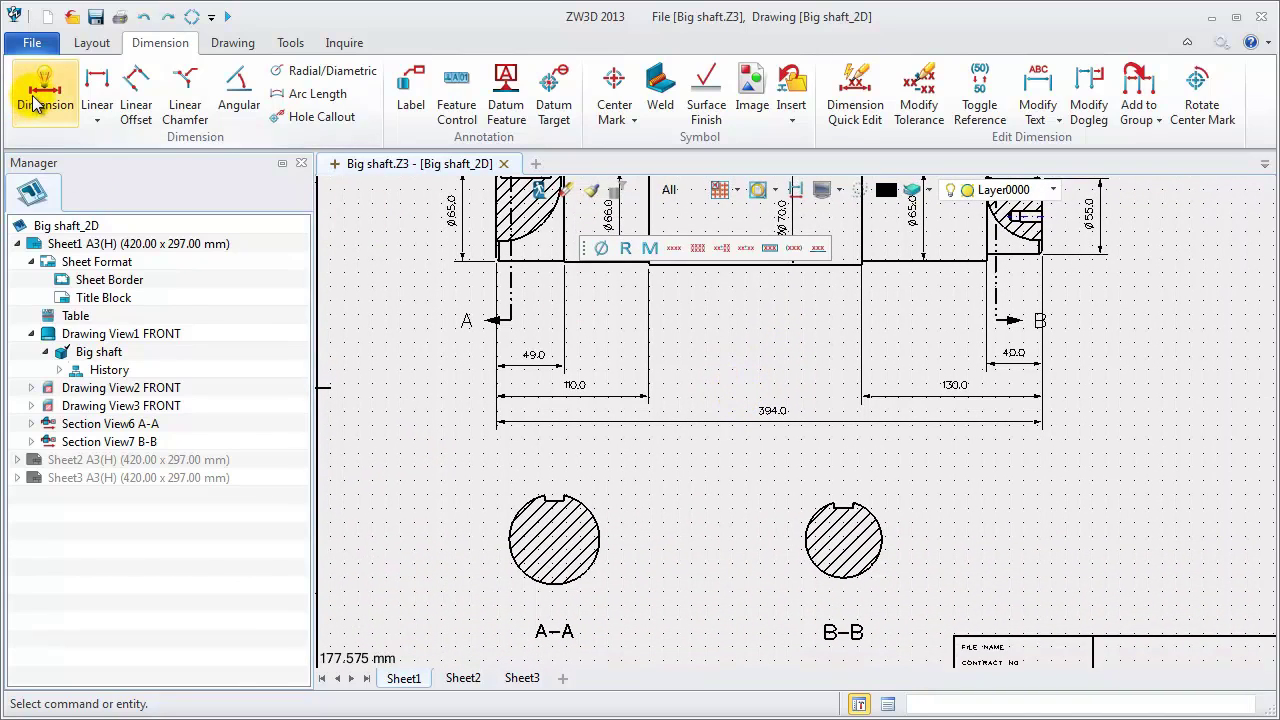
click(556, 505)
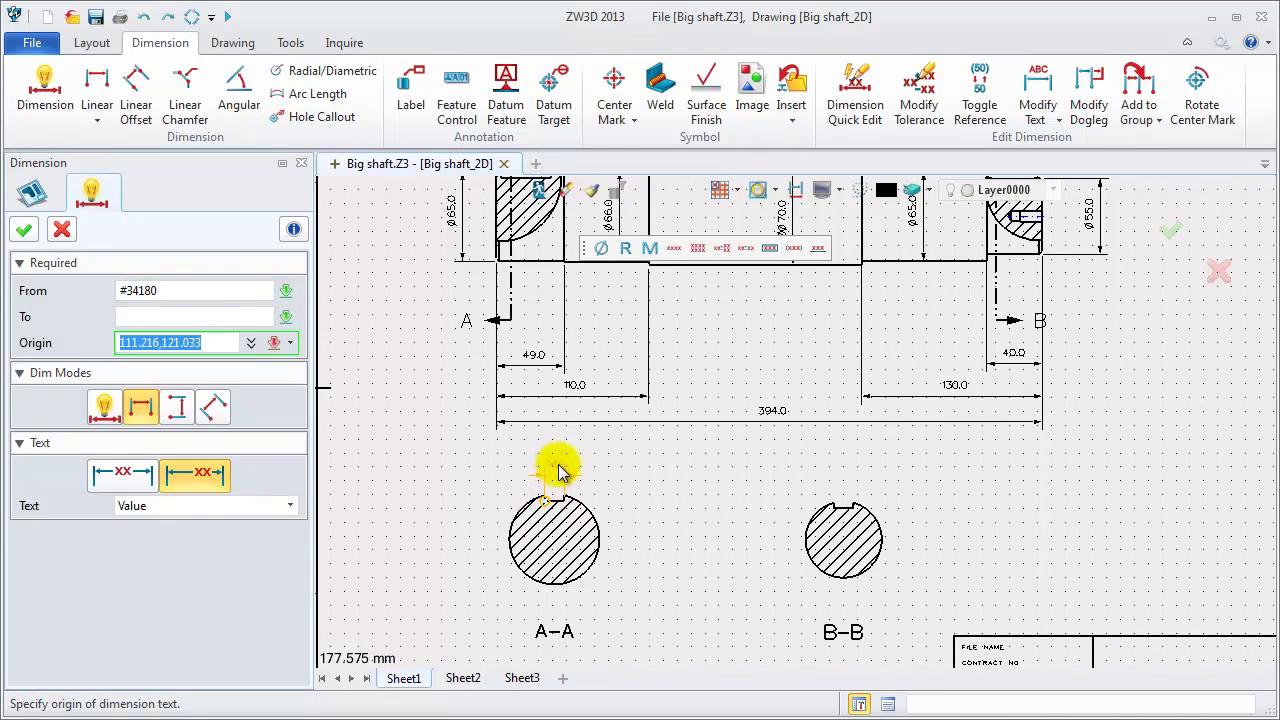
click(598, 476)
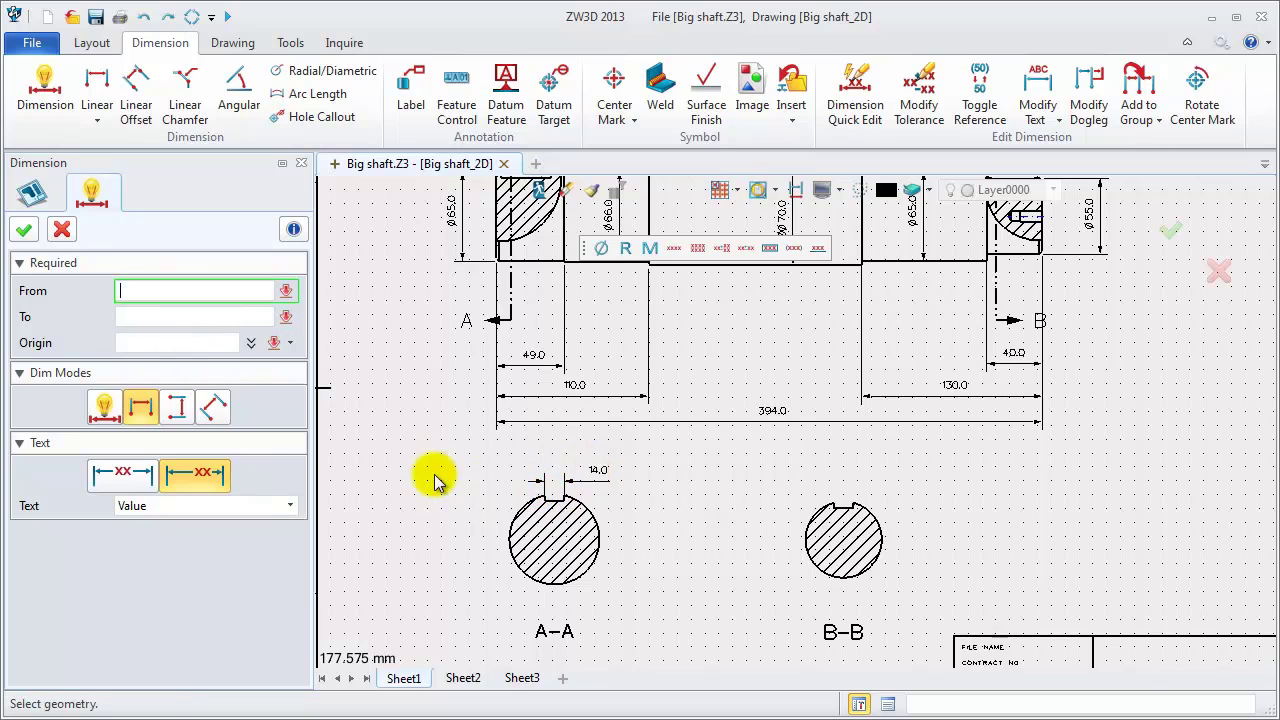
Dimension section A-A from the circle's lowest point up to the keyway floor, placing the vertical dimension on the circle's left side
click(556, 588)
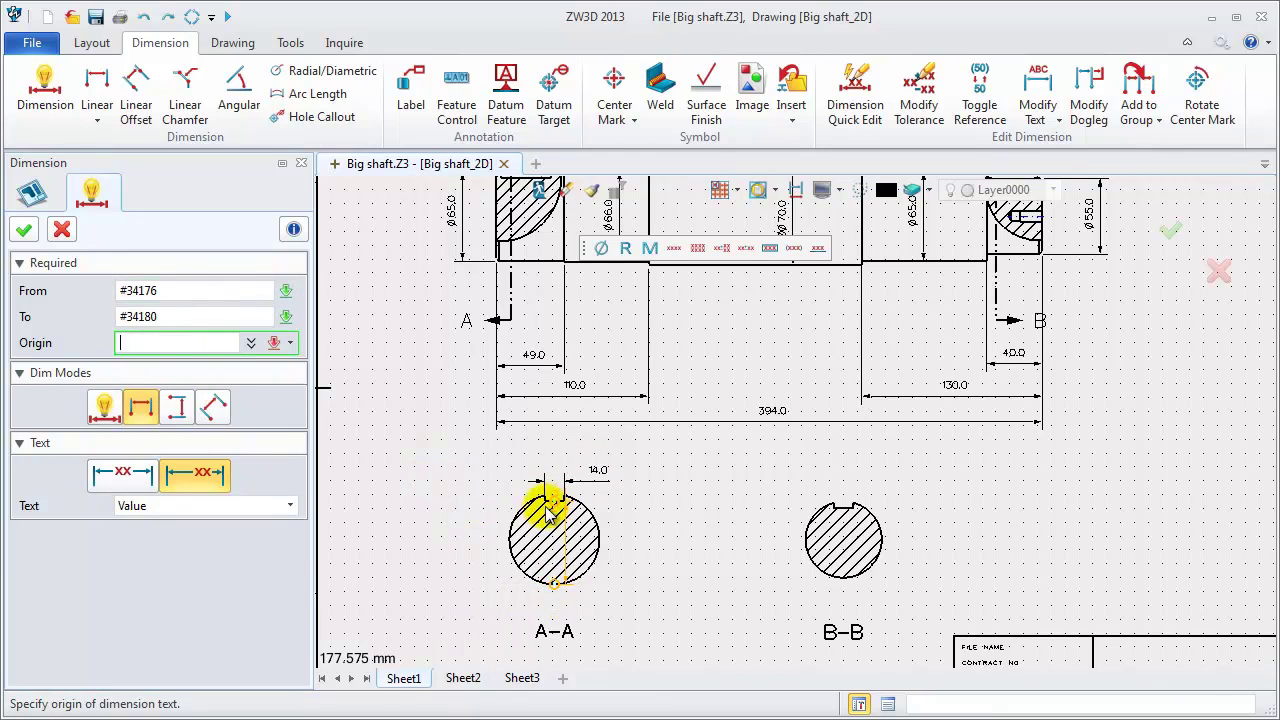
scroll(471, 558, up, 1)
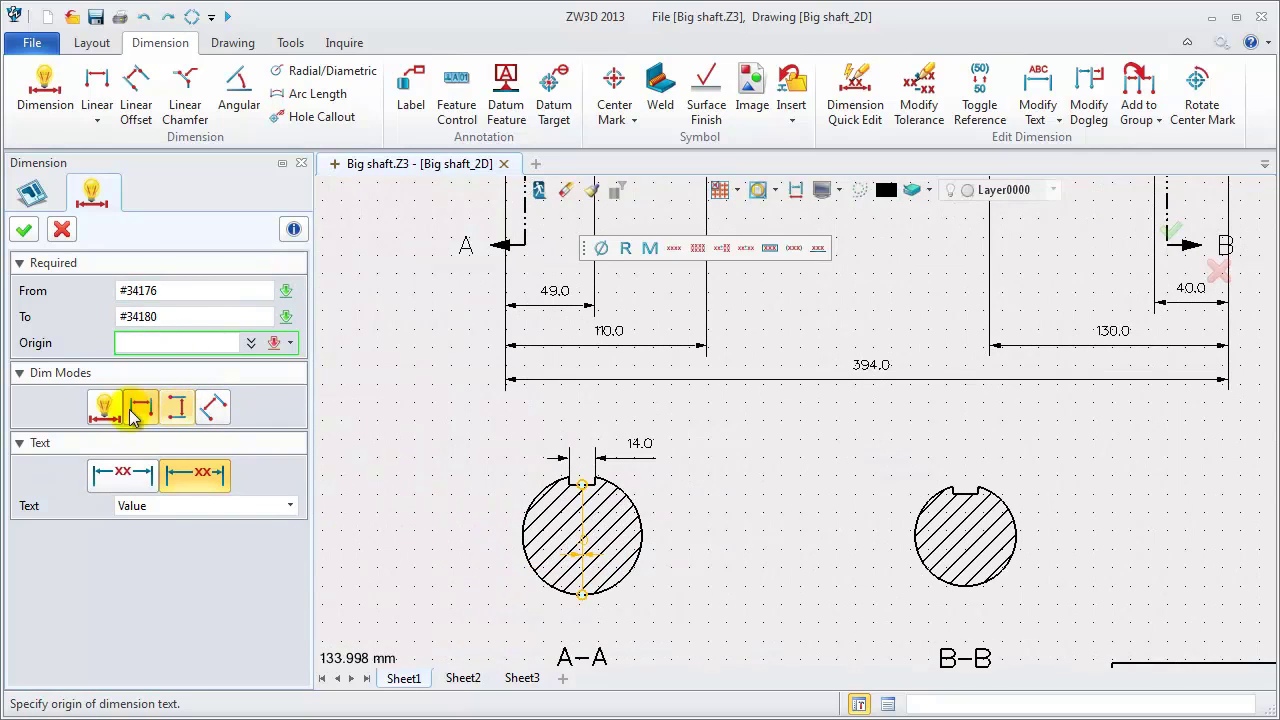
click(99, 410)
click(452, 548)
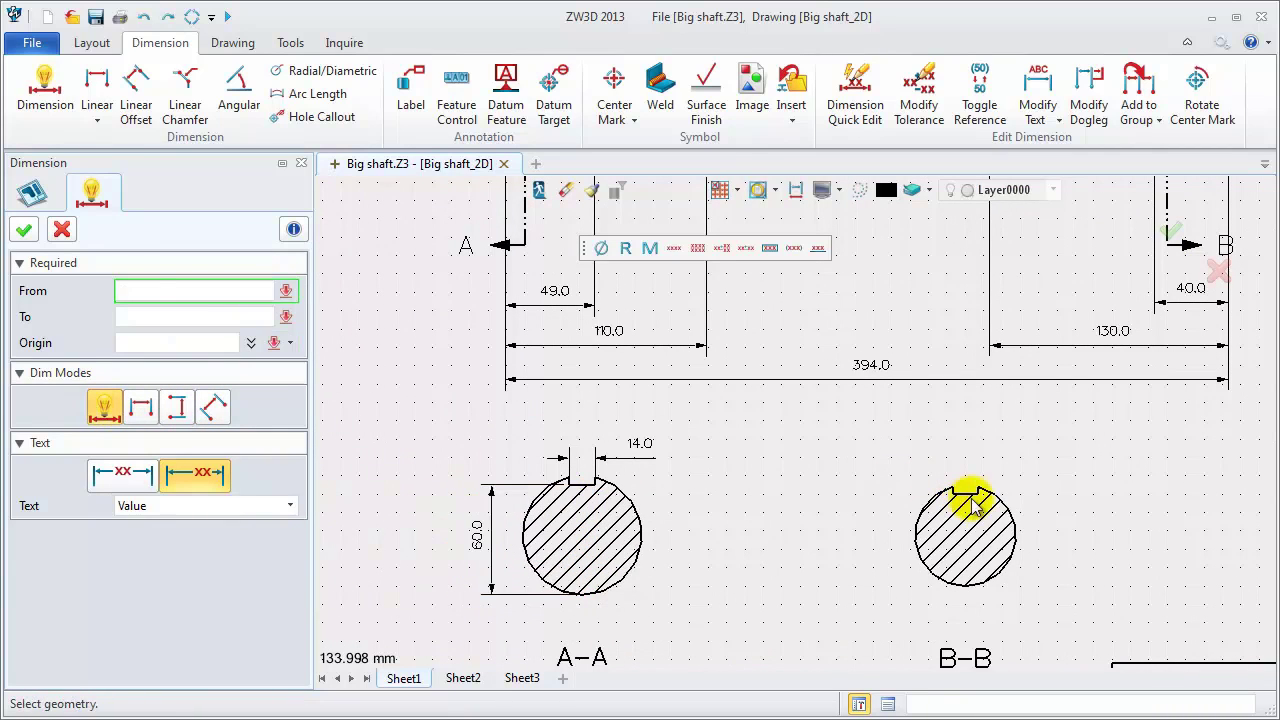
Dimension section B-B's keyway width above the circle and the height from keyway floor to circle bottom on the circle's right side
click(968, 494)
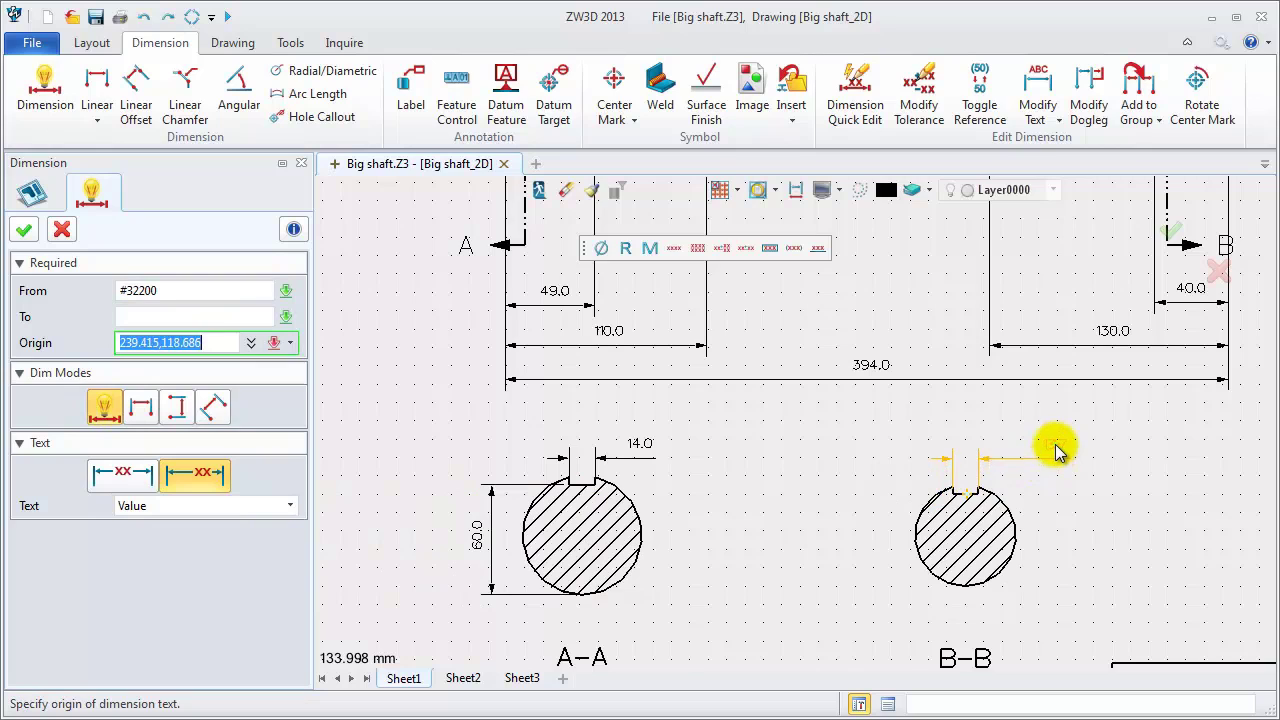
click(1030, 450)
click(970, 494)
click(972, 594)
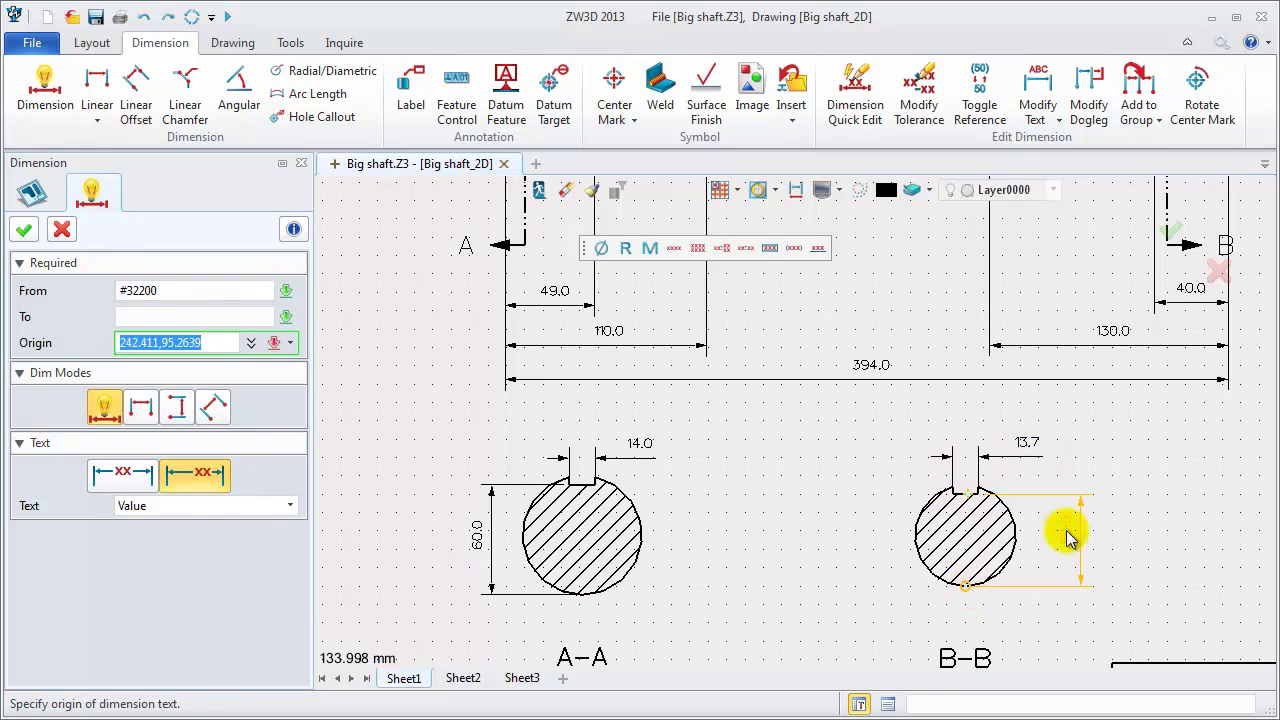
click(1063, 537)
middle_click(1115, 540)
Give section B-B's vertical dimension an unequal tolerance of 0 upper and 0.2 lower, with the zero shown without decimals
middle_drag(1125, 540, 1037, 460)
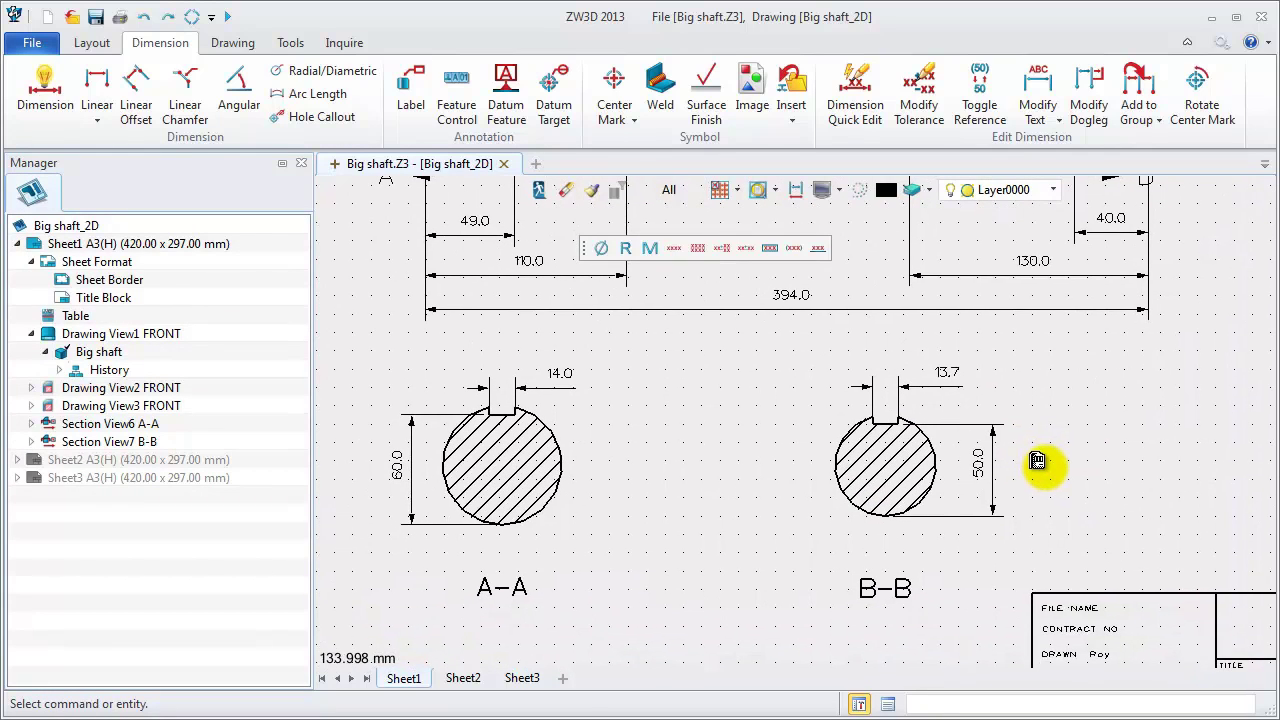
right_click(1000, 476)
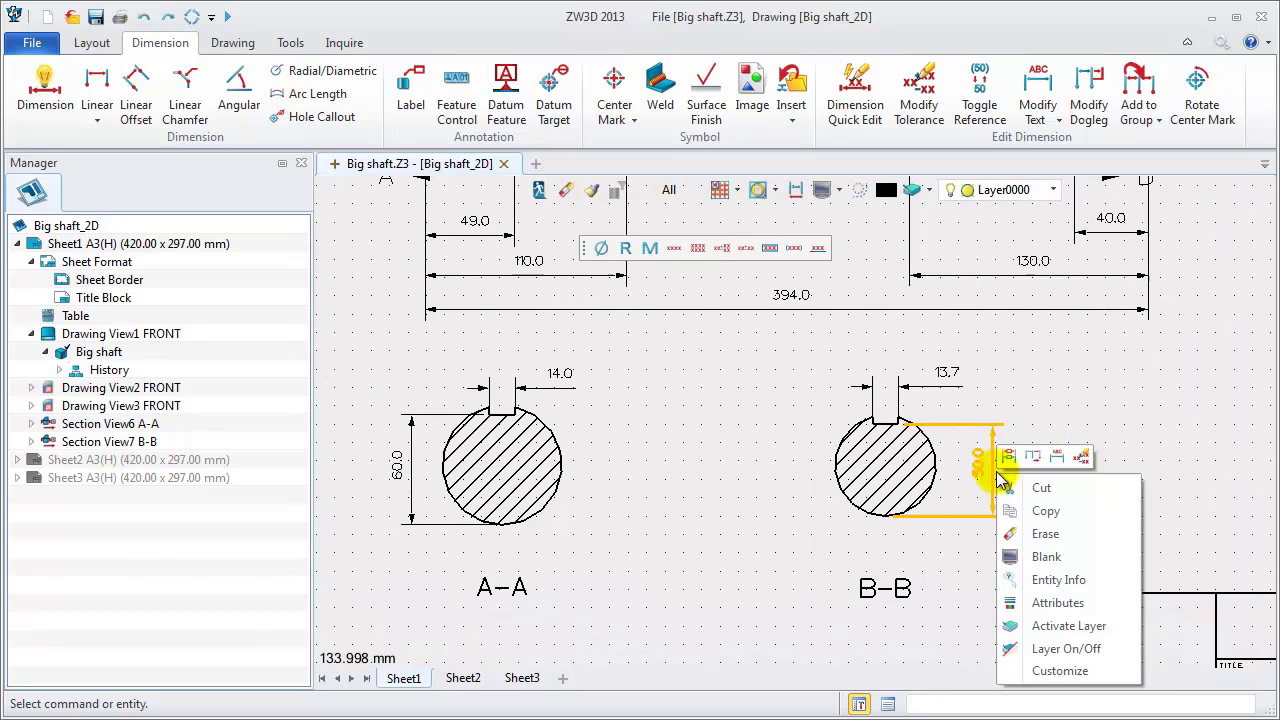
click(1056, 602)
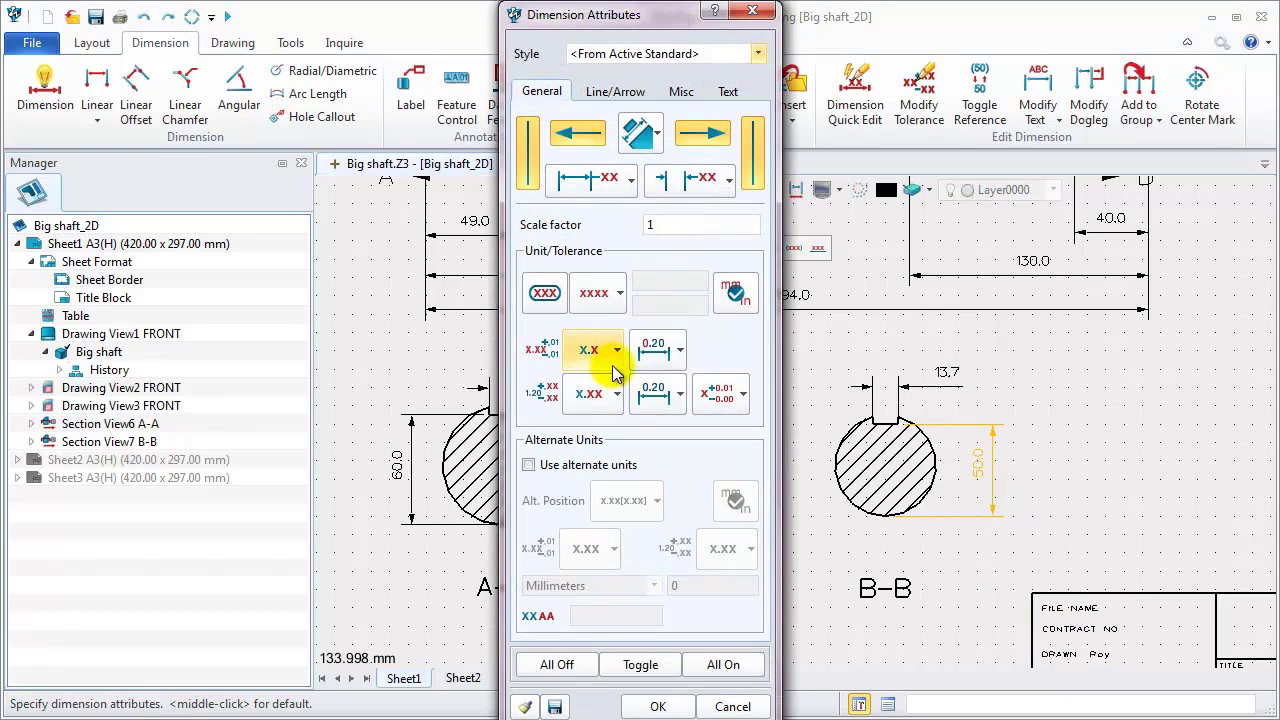
click(600, 292)
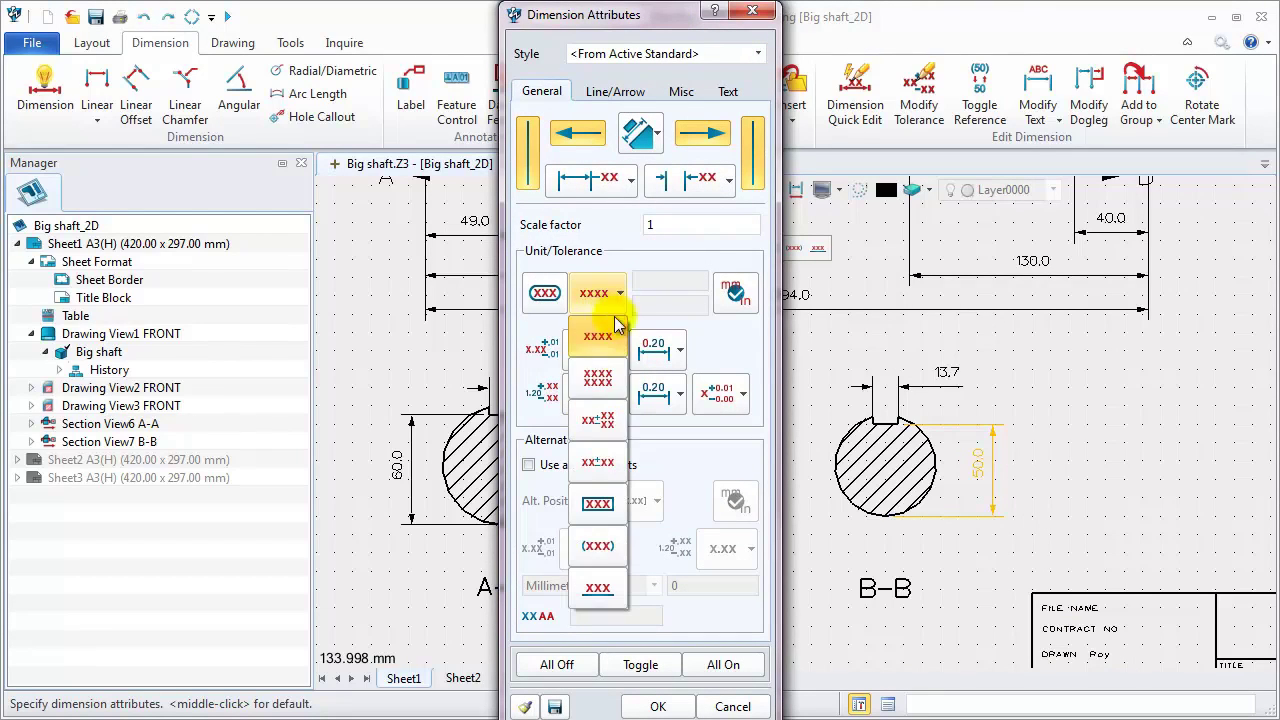
click(600, 424)
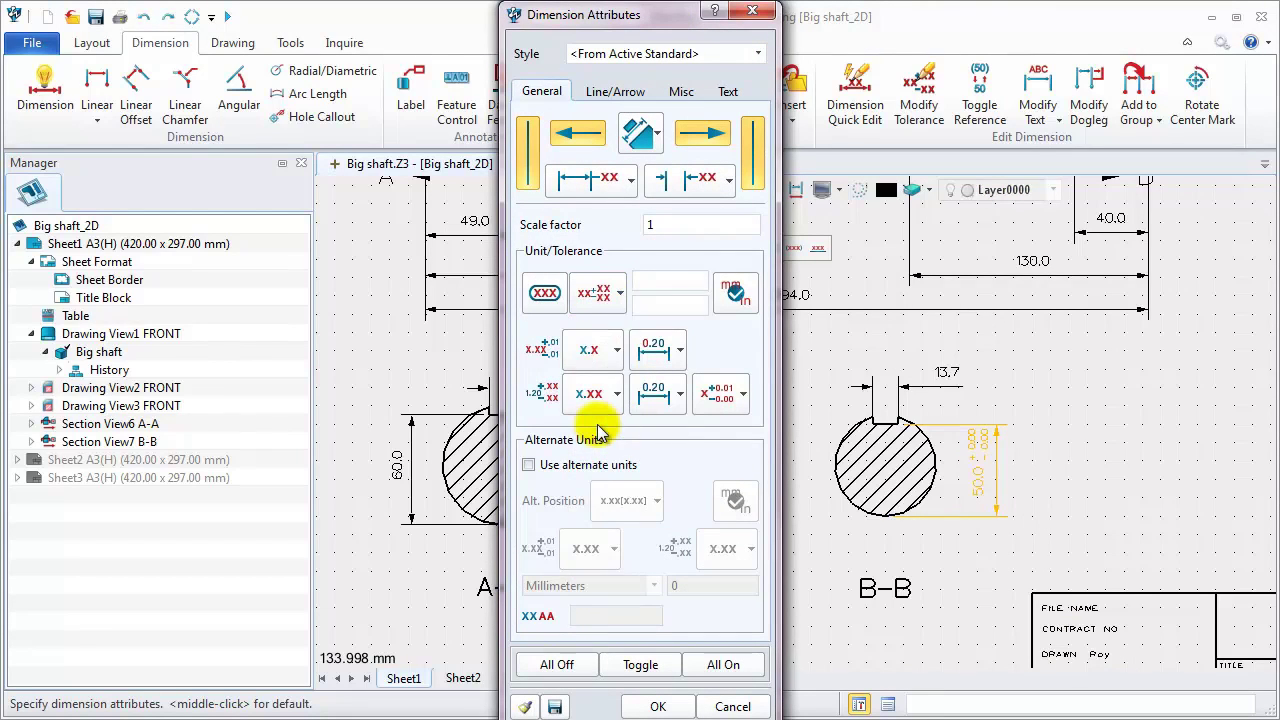
click(743, 394)
click(731, 518)
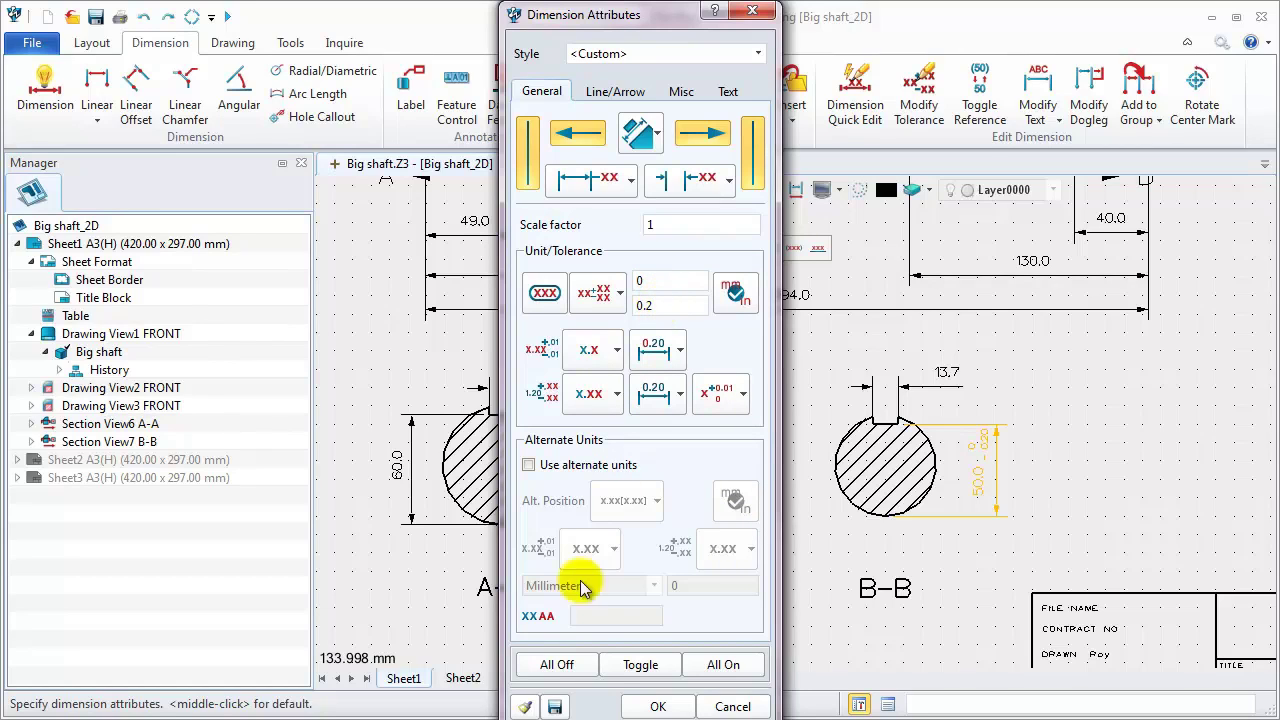
click(658, 706)
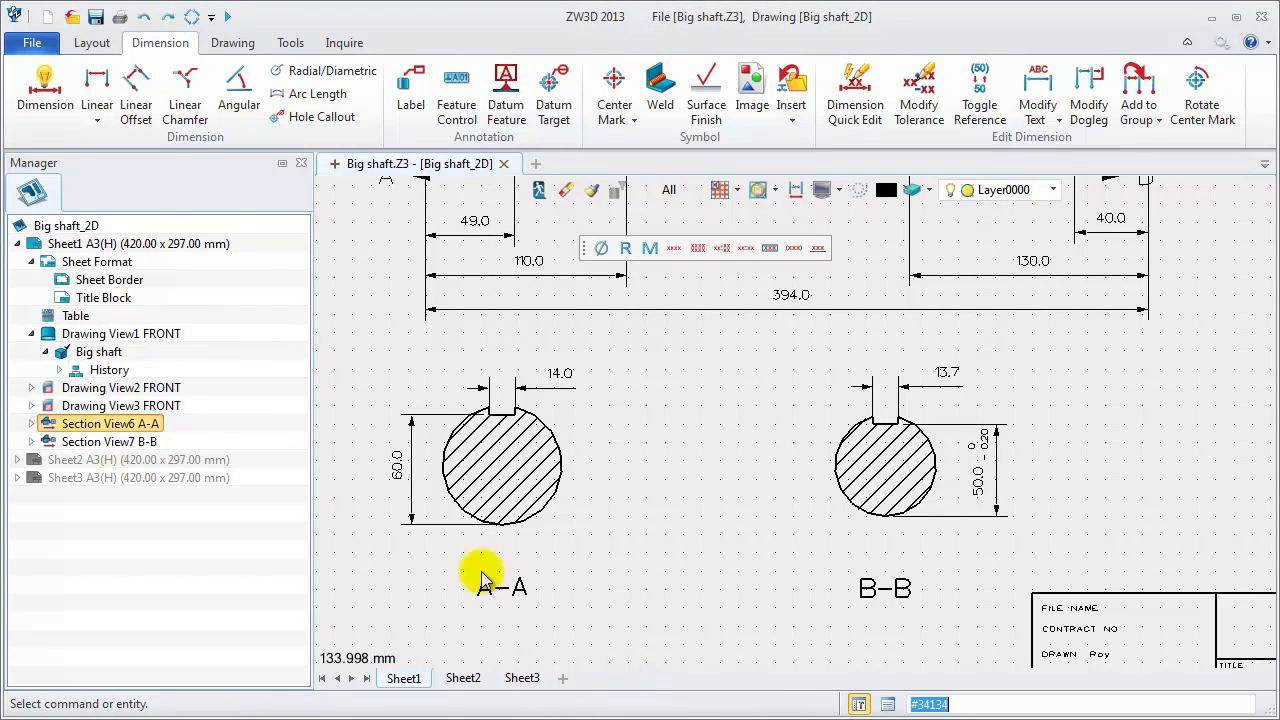
Open the editing options for section A-A's vertical dimension
click(400, 476)
right_click(400, 476)
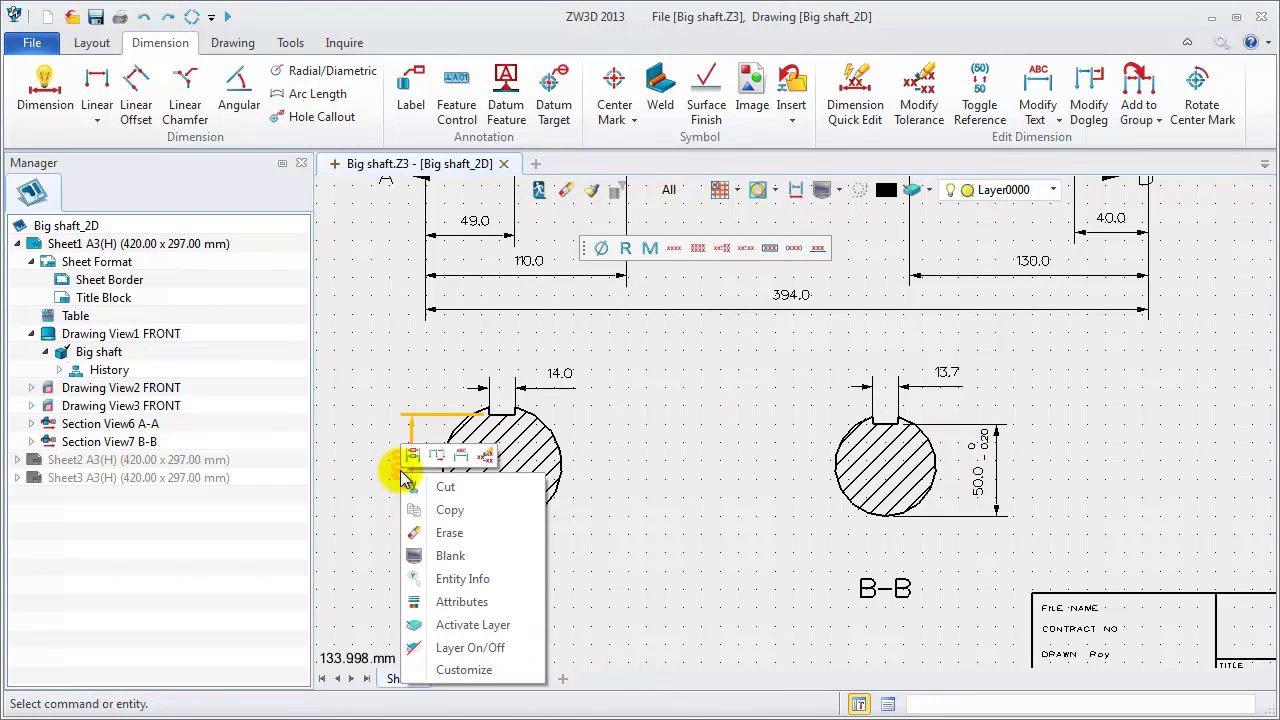
Copy the attributes of section B-B's 50.0 dimension, including its 0/-0.20 tolerance, to section A-A's 60.0 dimension
click(463, 602)
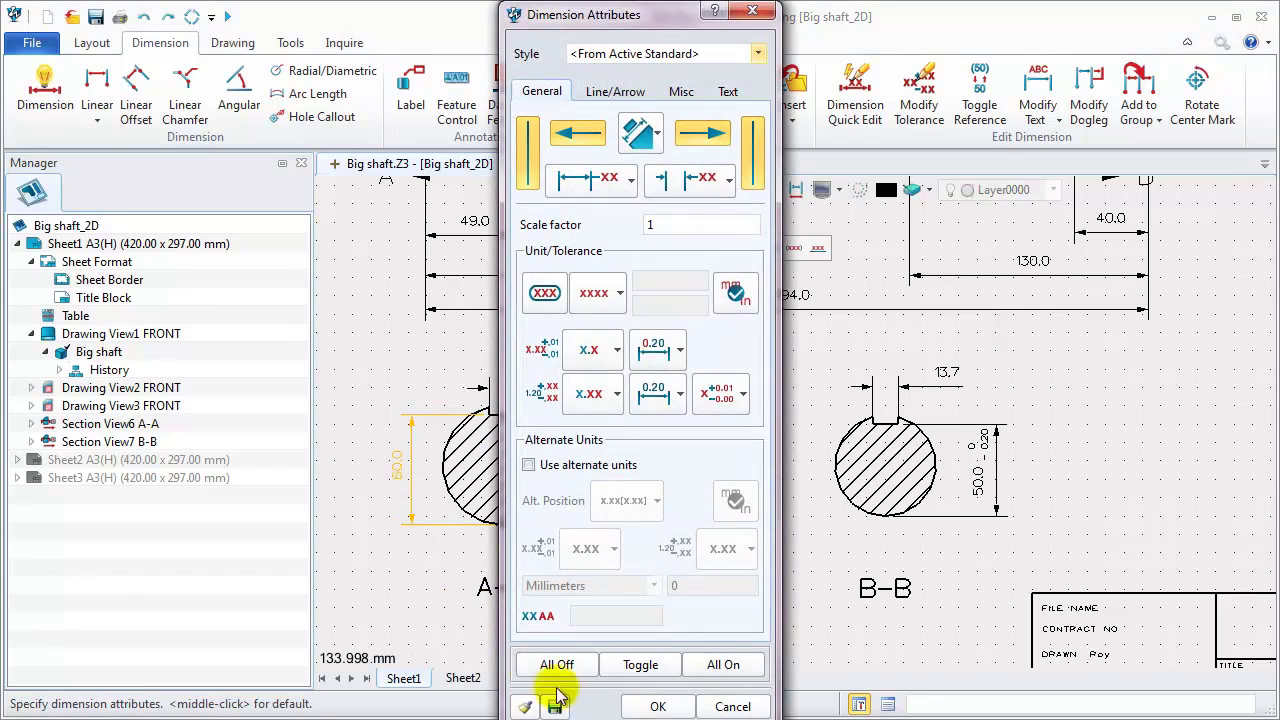
click(514, 703)
click(988, 475)
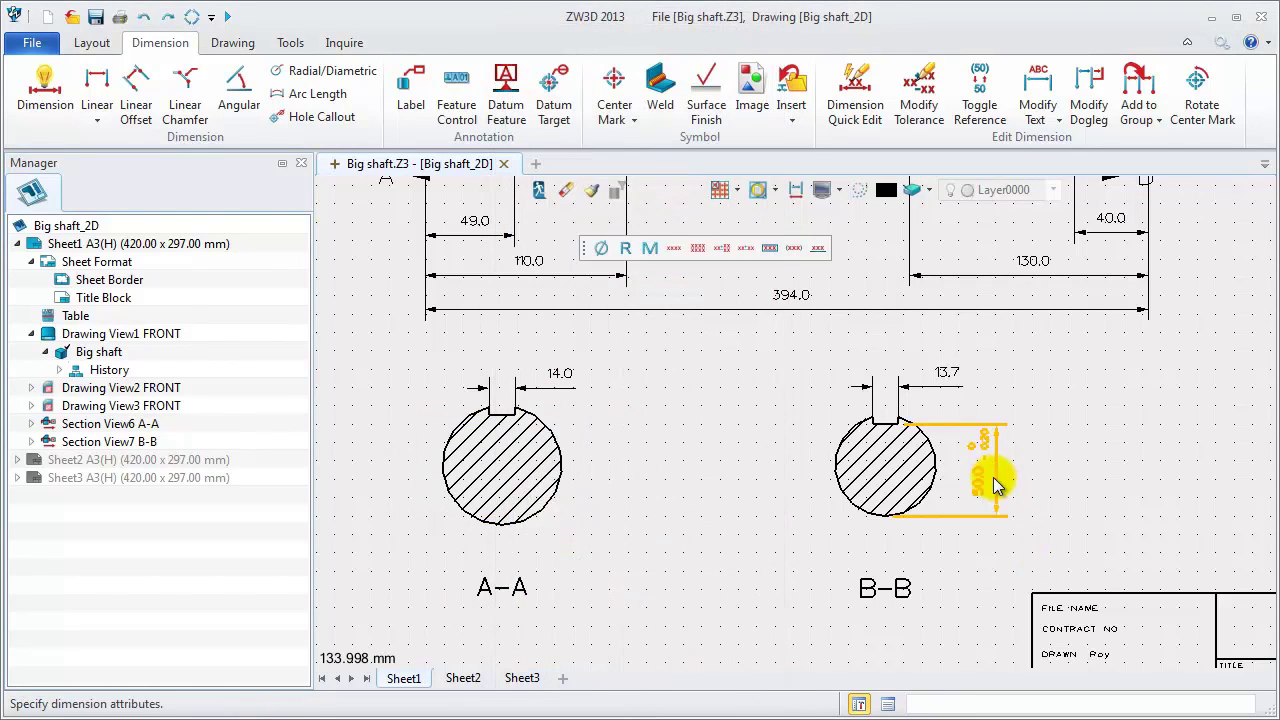
middle_click(1046, 494)
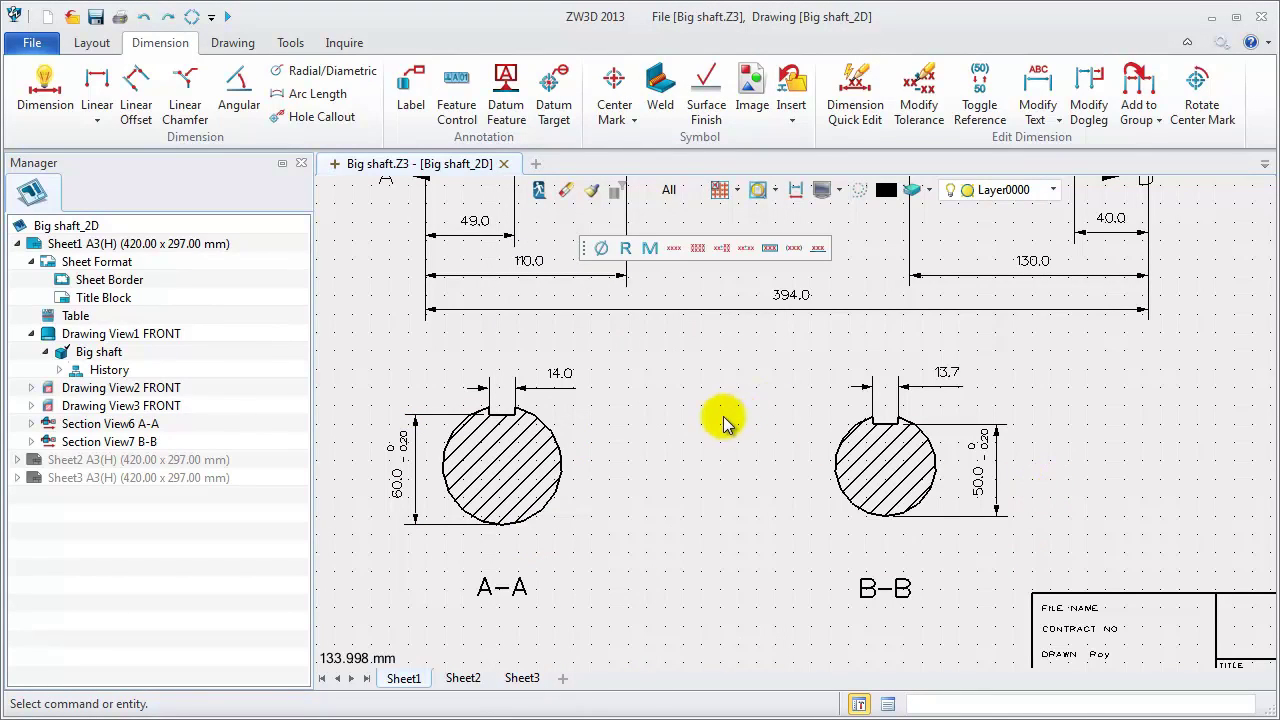
Hide the floating DimTool toolbar
scroll(740, 370, down, 5)
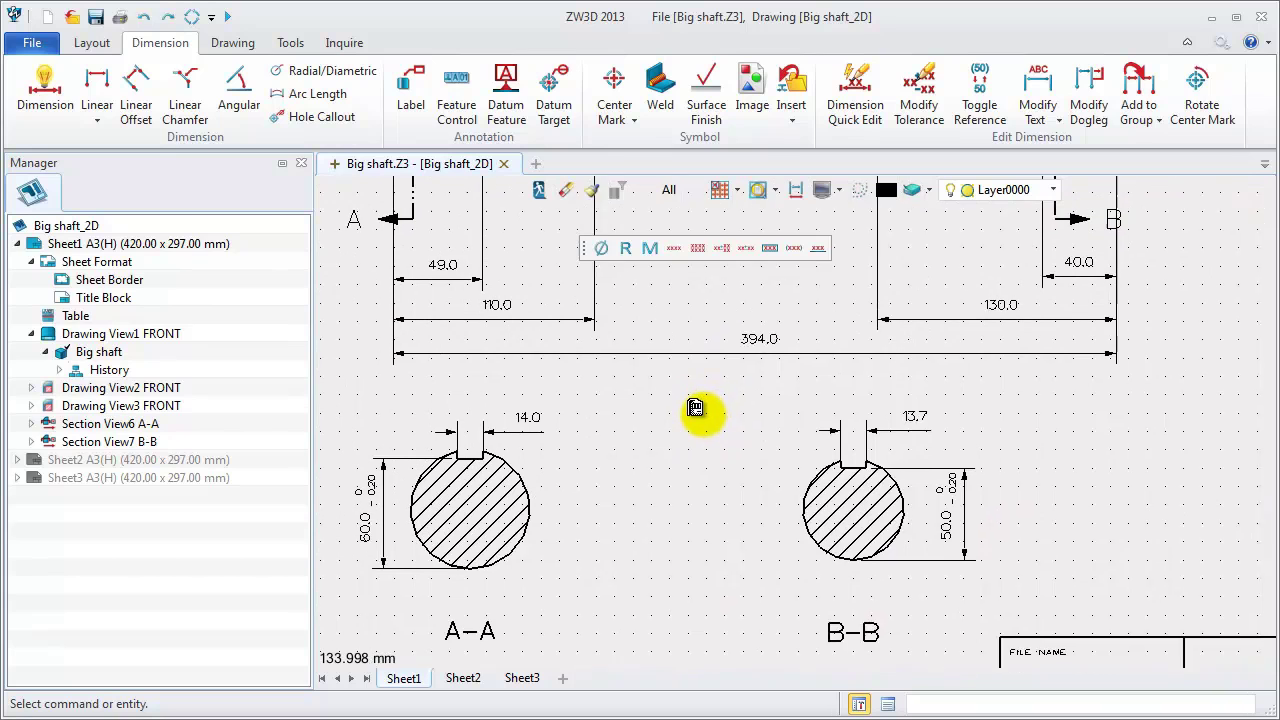
mouse_move(823, 334)
middle_down()
mouse_move(829, 320)
mouse_move(680, 400)
middle_up()
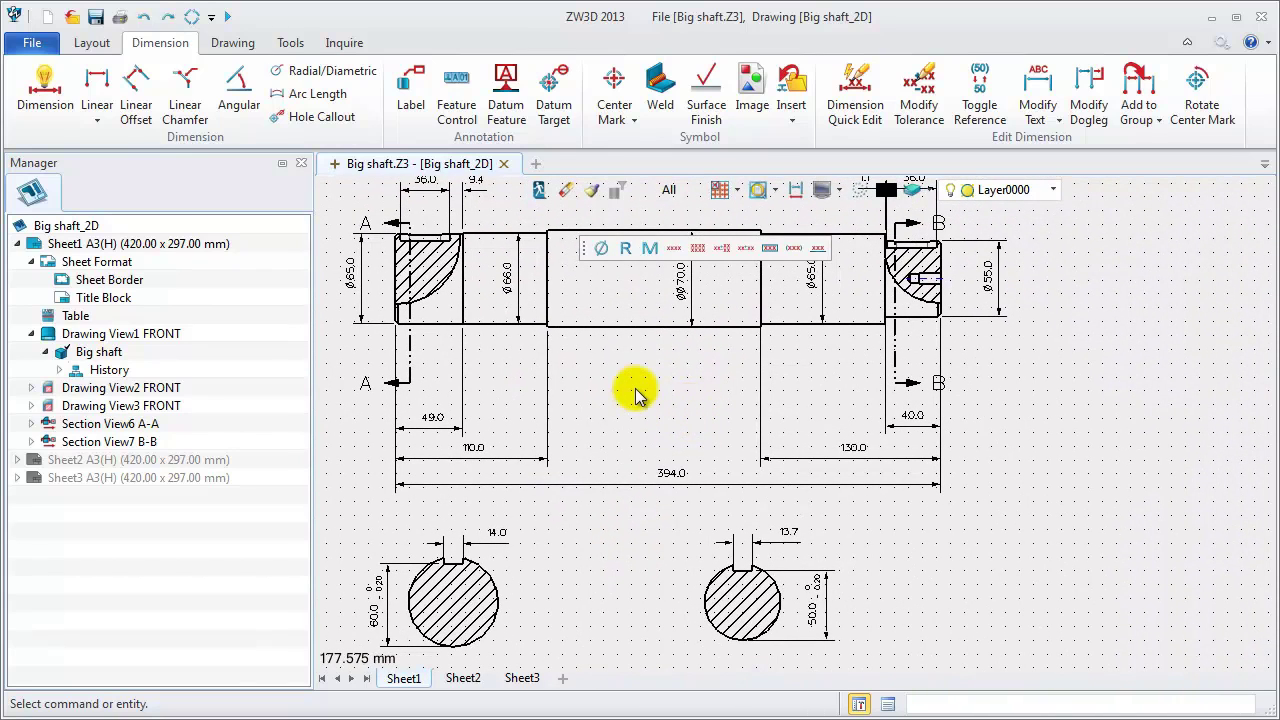
scroll(640, 400, down, 3)
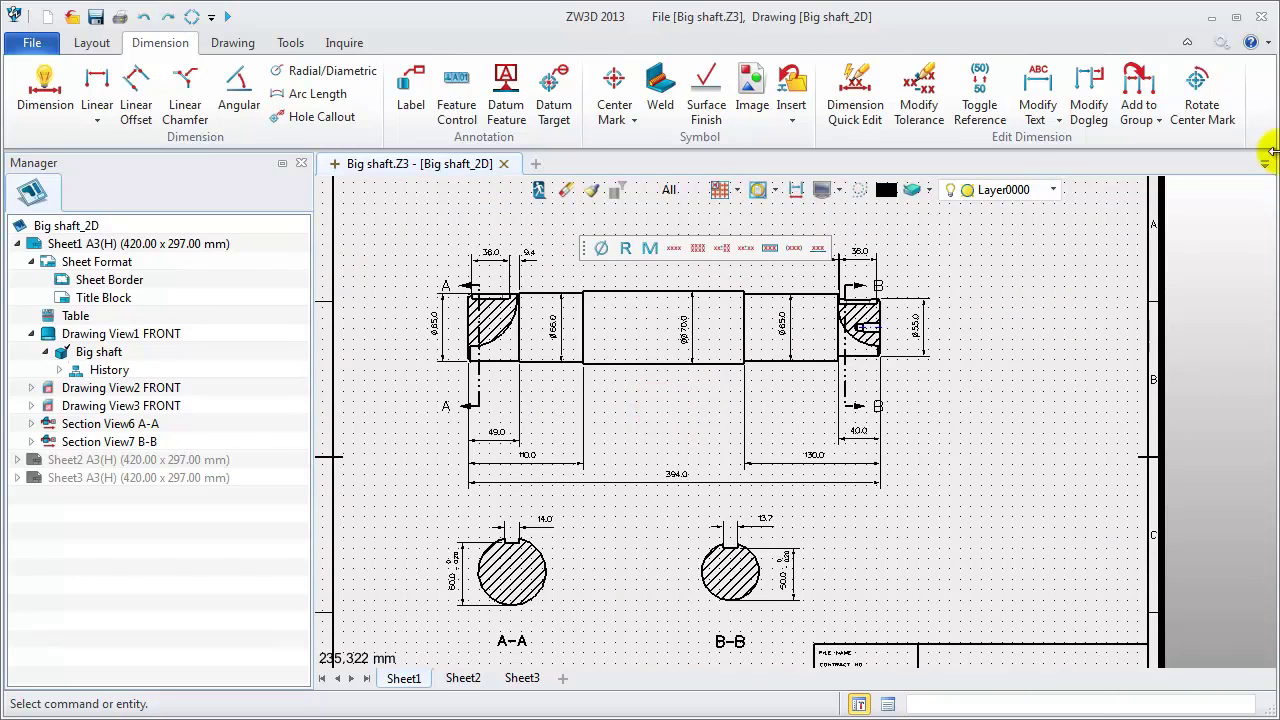
right_click(1262, 120)
mouse_move(1217, 150)
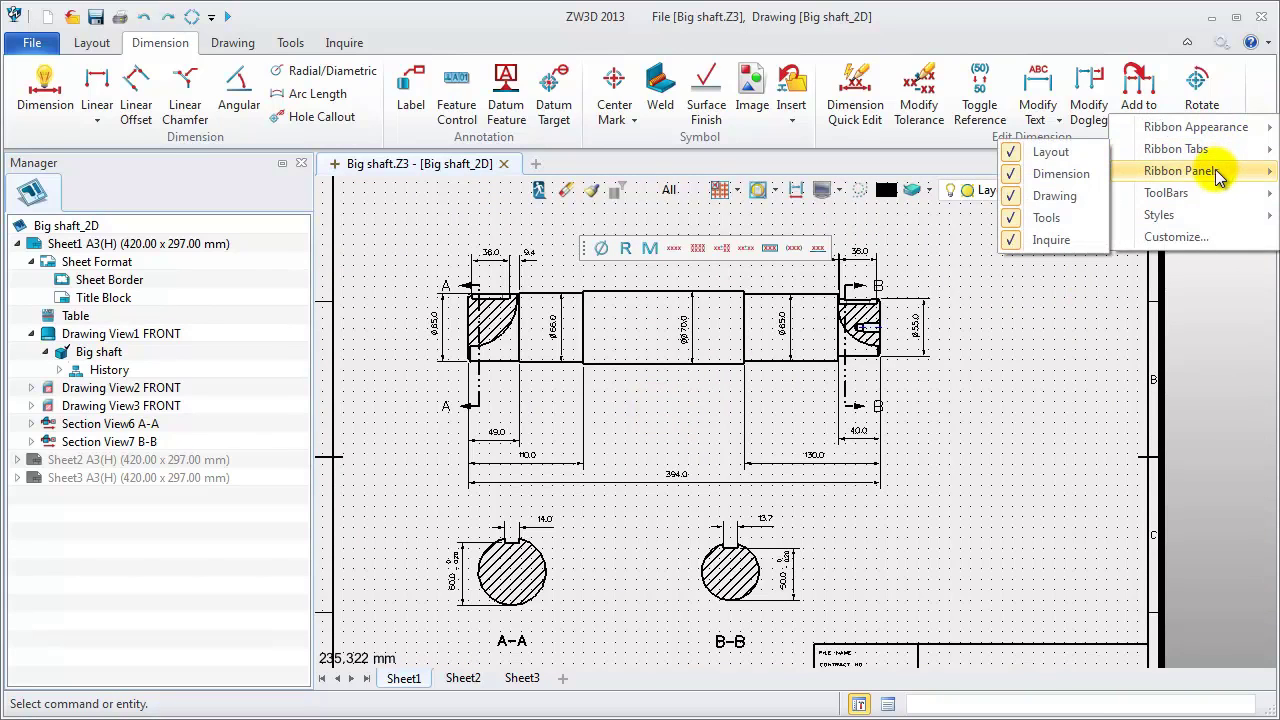
mouse_move(1210, 193)
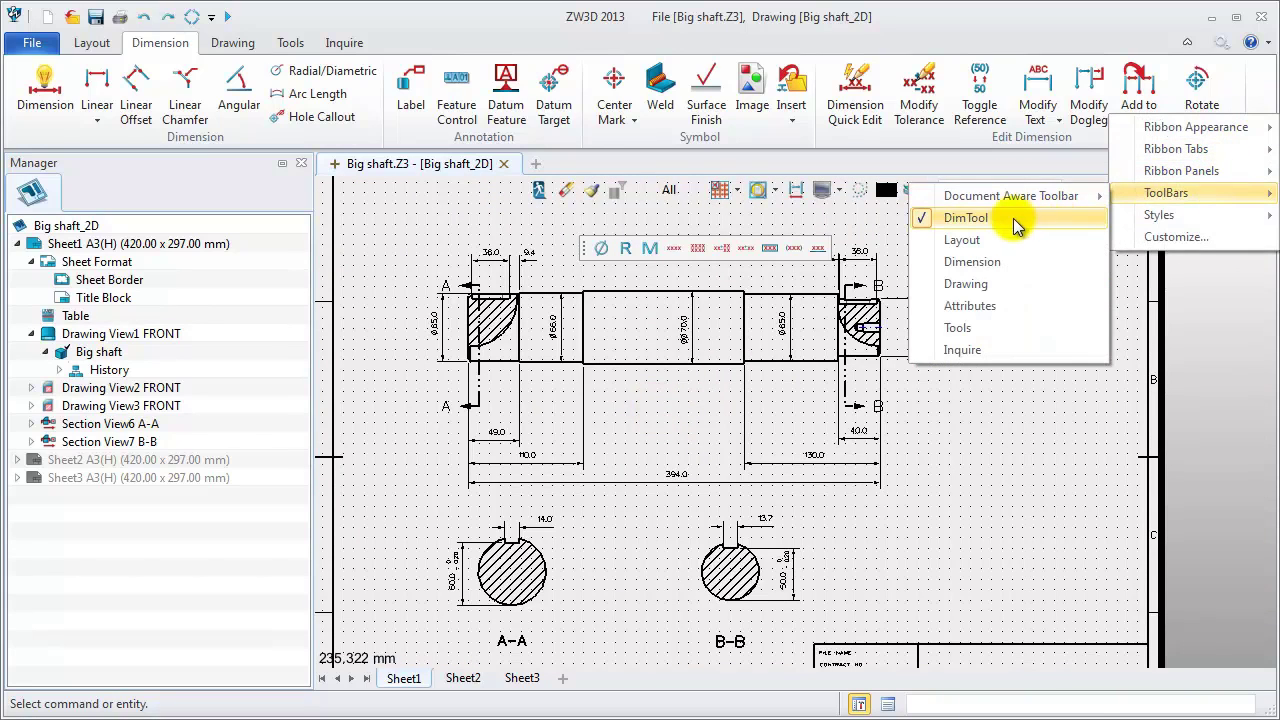
click(928, 218)
Add a Linear Chamfer dimension to the lower chamfer at the shaft's left end, with its text below and outside the shaft
scroll(614, 250, up, 2)
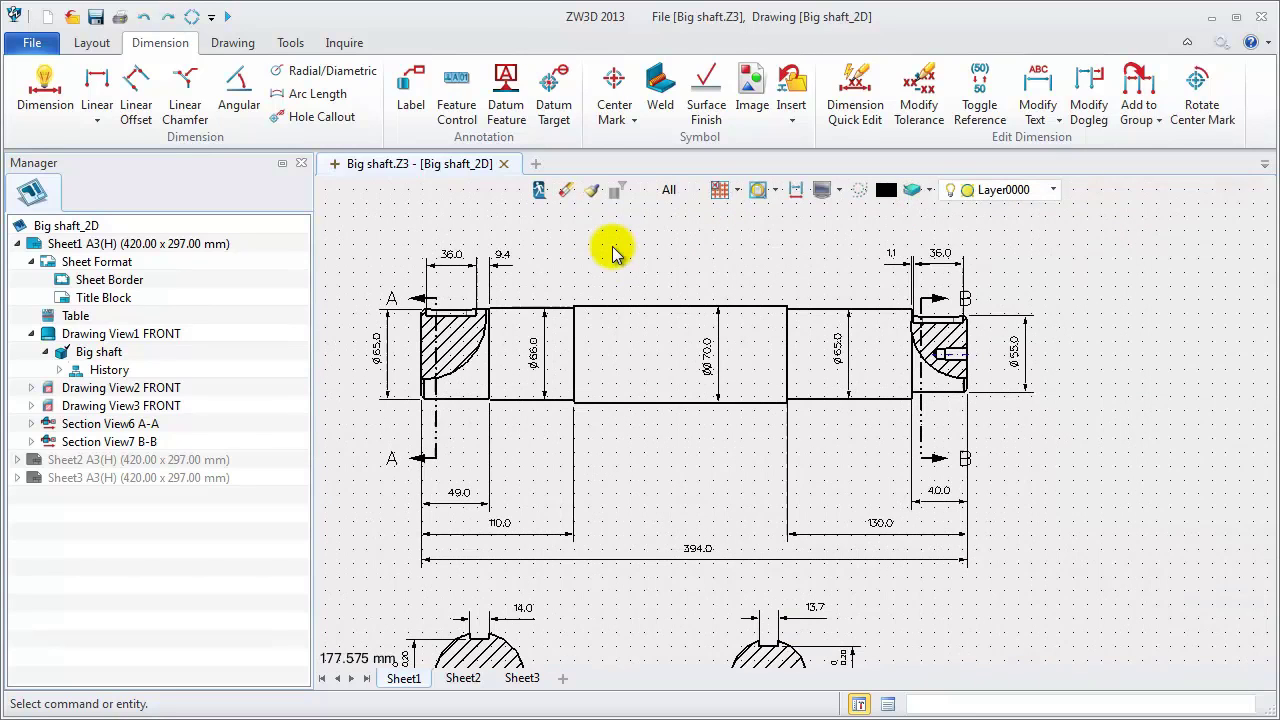
scroll(618, 258, up, 2)
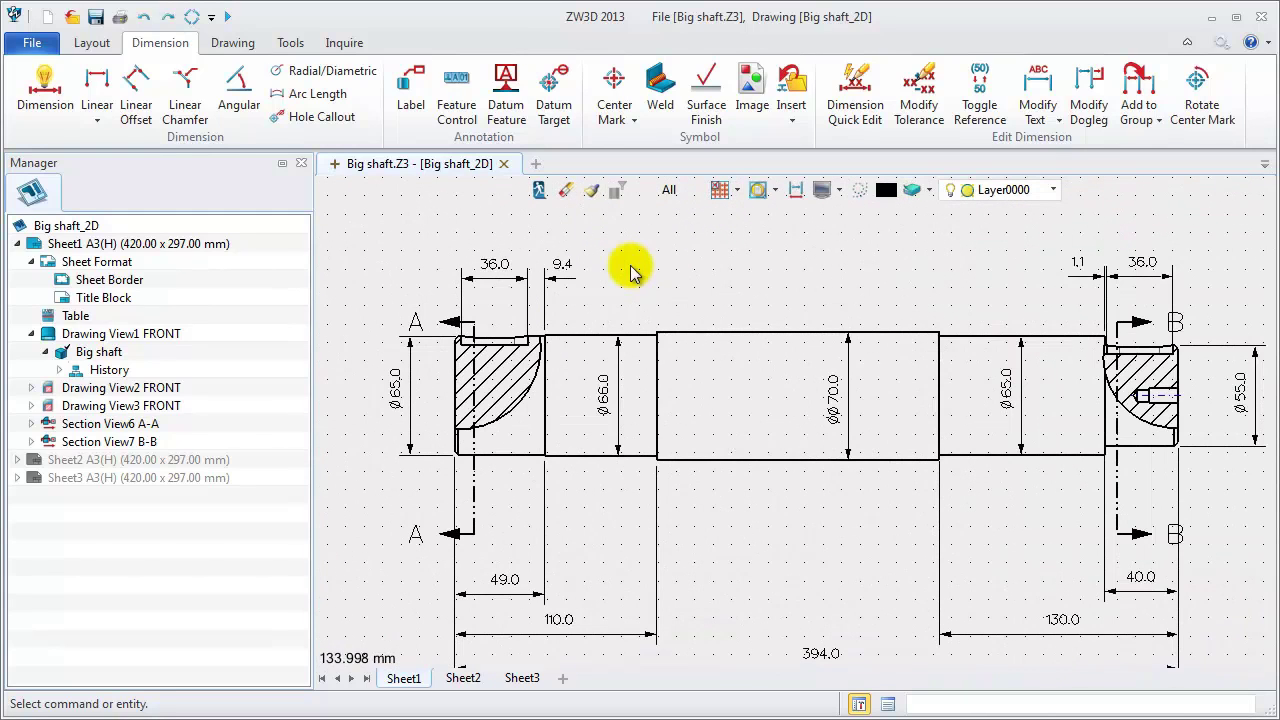
click(186, 95)
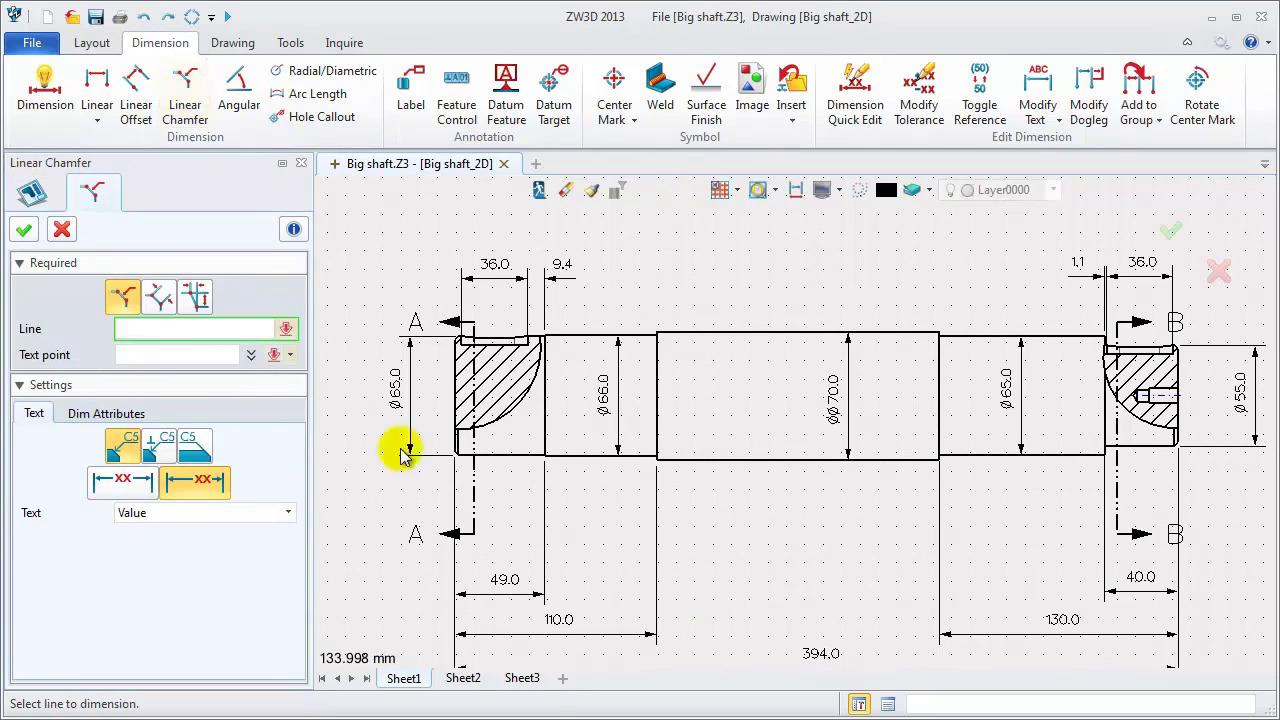
scroll(452, 470, up, 6)
scroll(450, 466, up, 4)
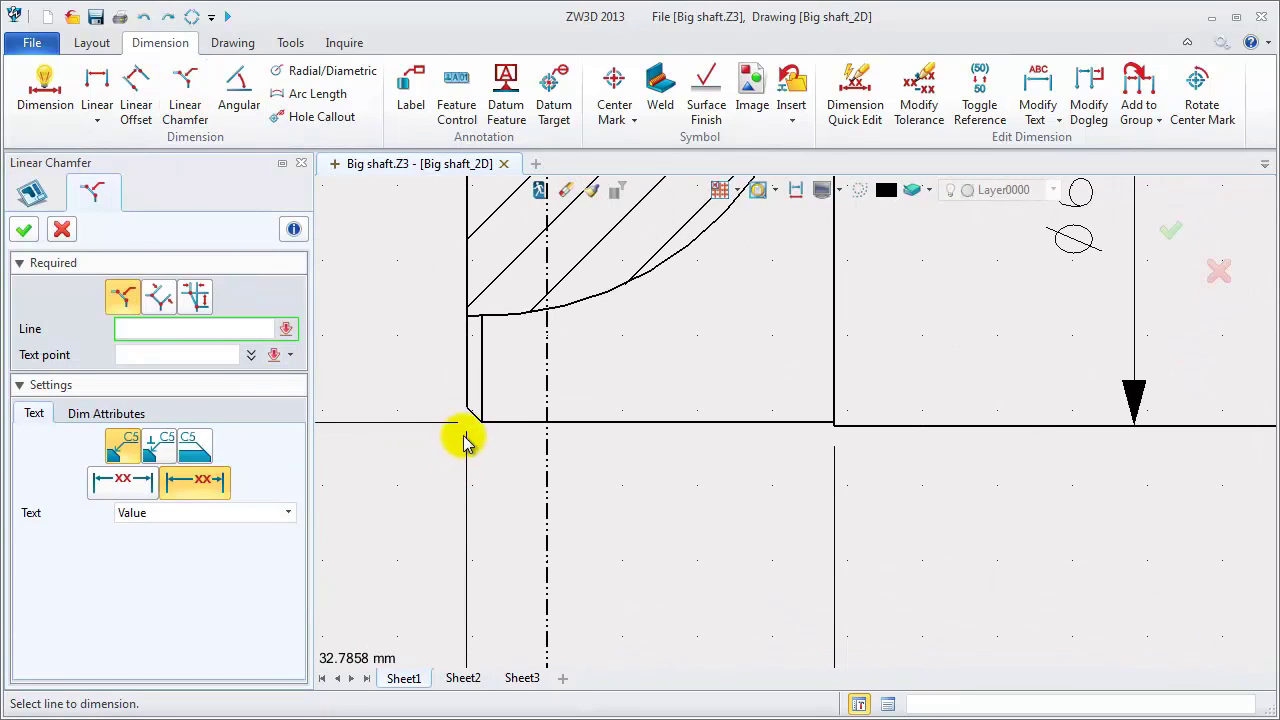
click(472, 425)
scroll(472, 425, down, 10)
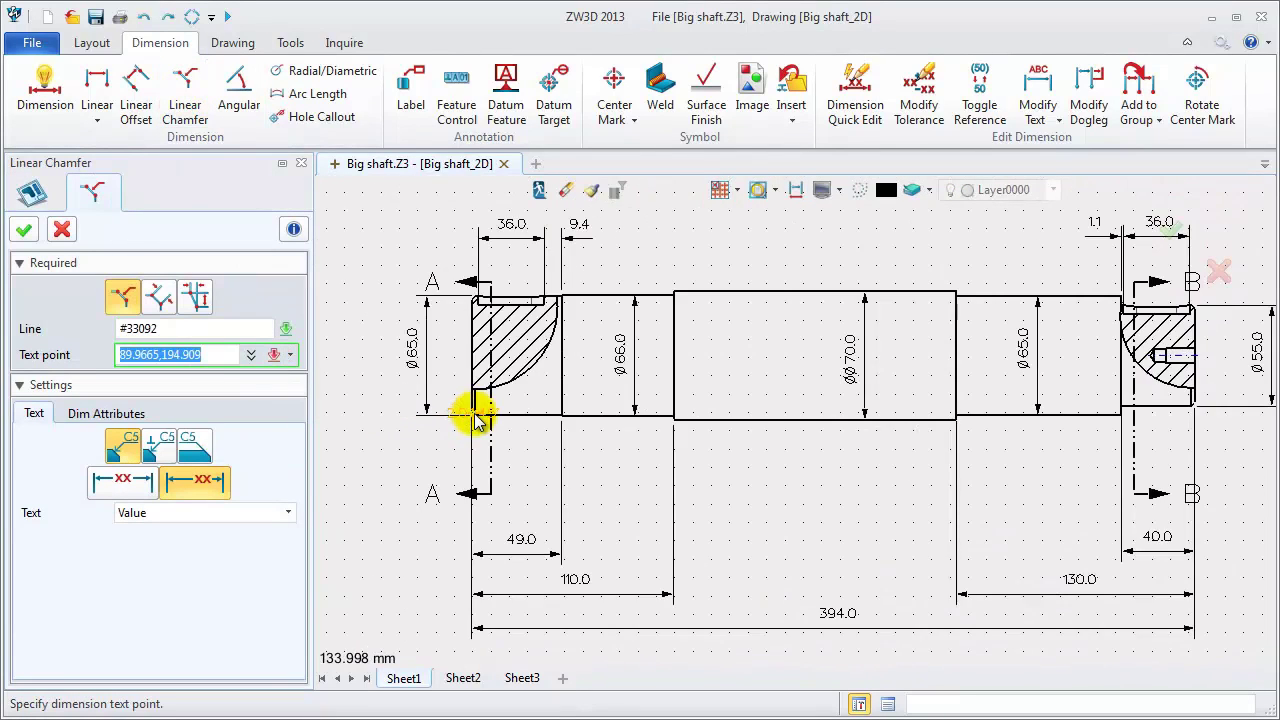
click(395, 468)
middle_click(349, 465)
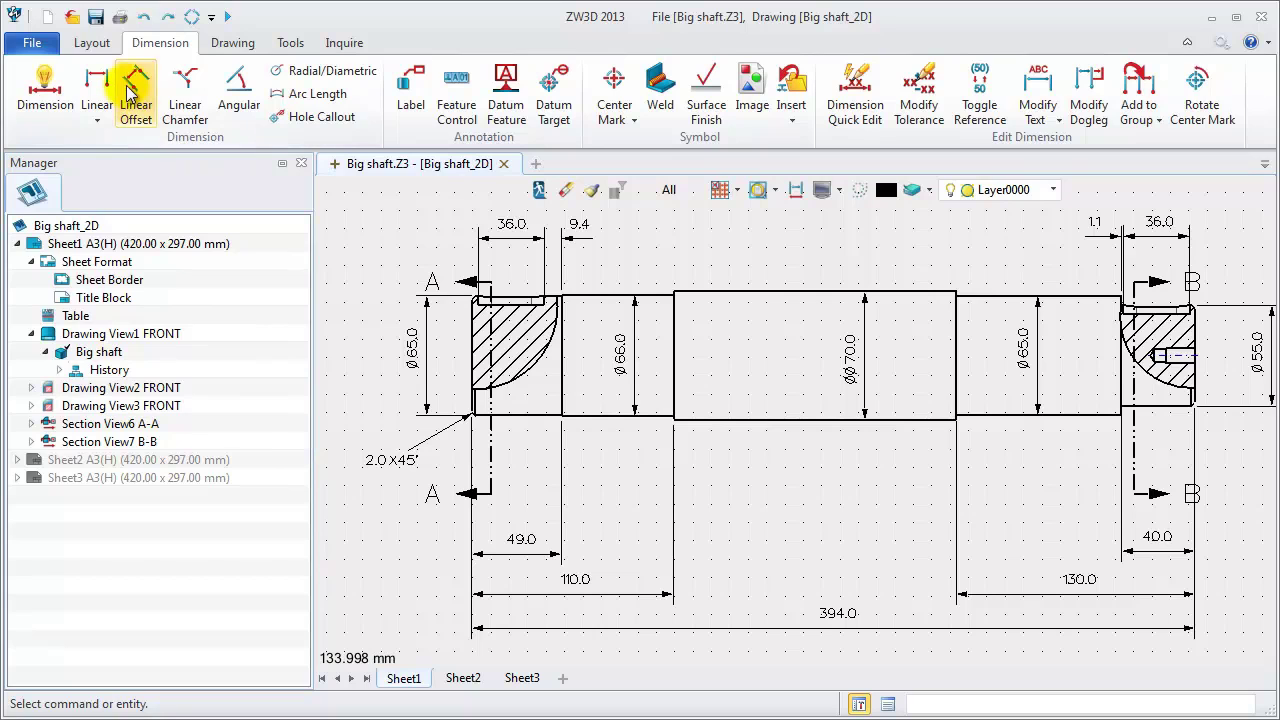
Place a Linear Chamfer dimension on the lower chamfer at the shaft's right end, with its text below and outside the shaft
click(176, 100)
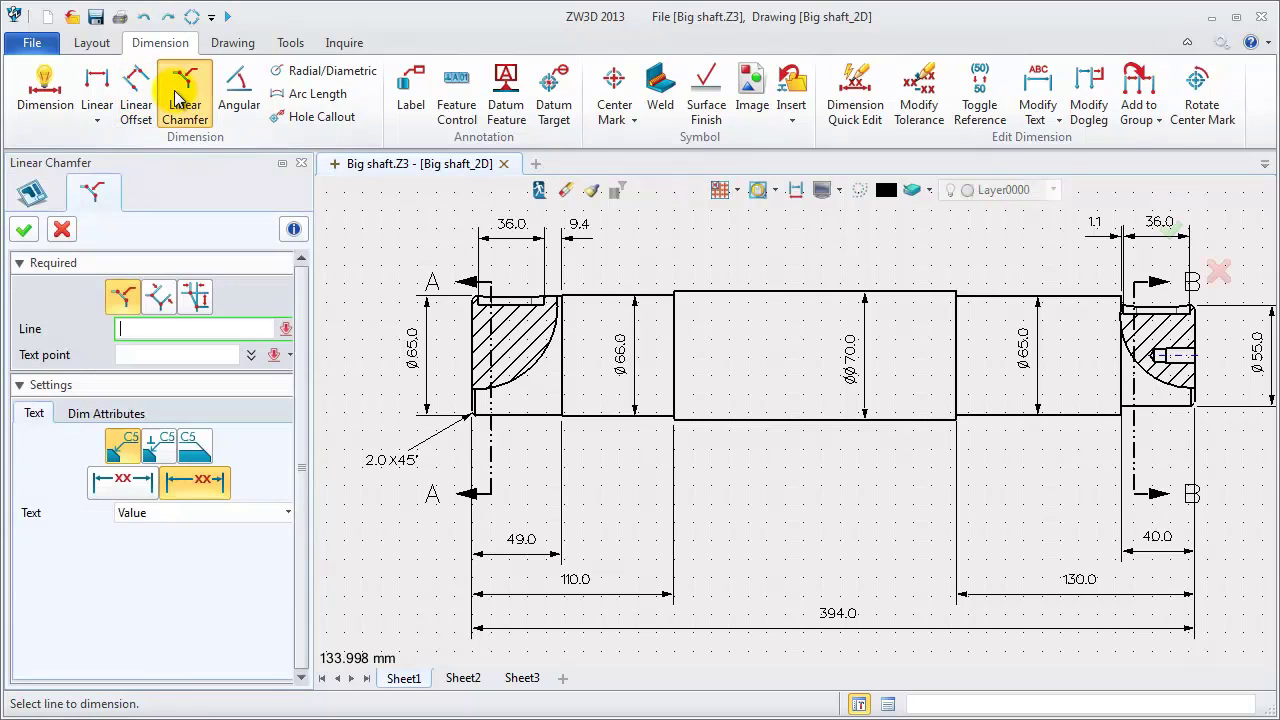
scroll(1195, 420, up, 2)
click(1183, 410)
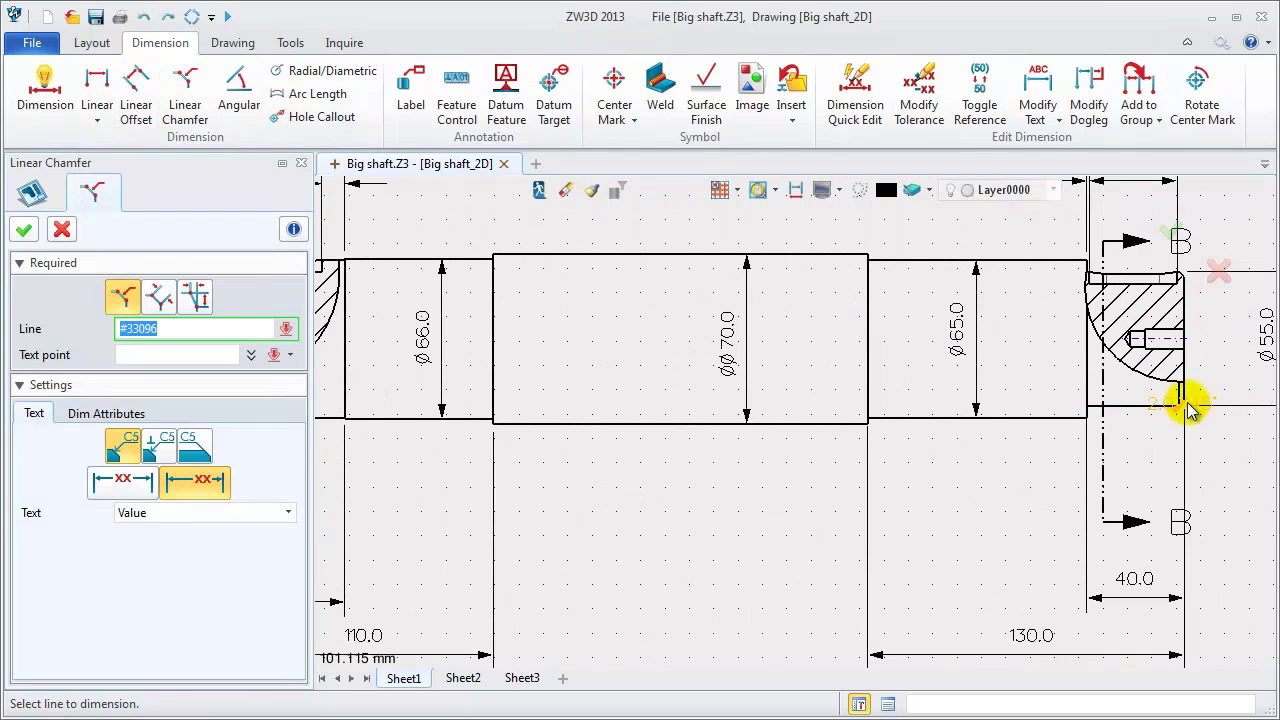
scroll(1190, 410, down, 3)
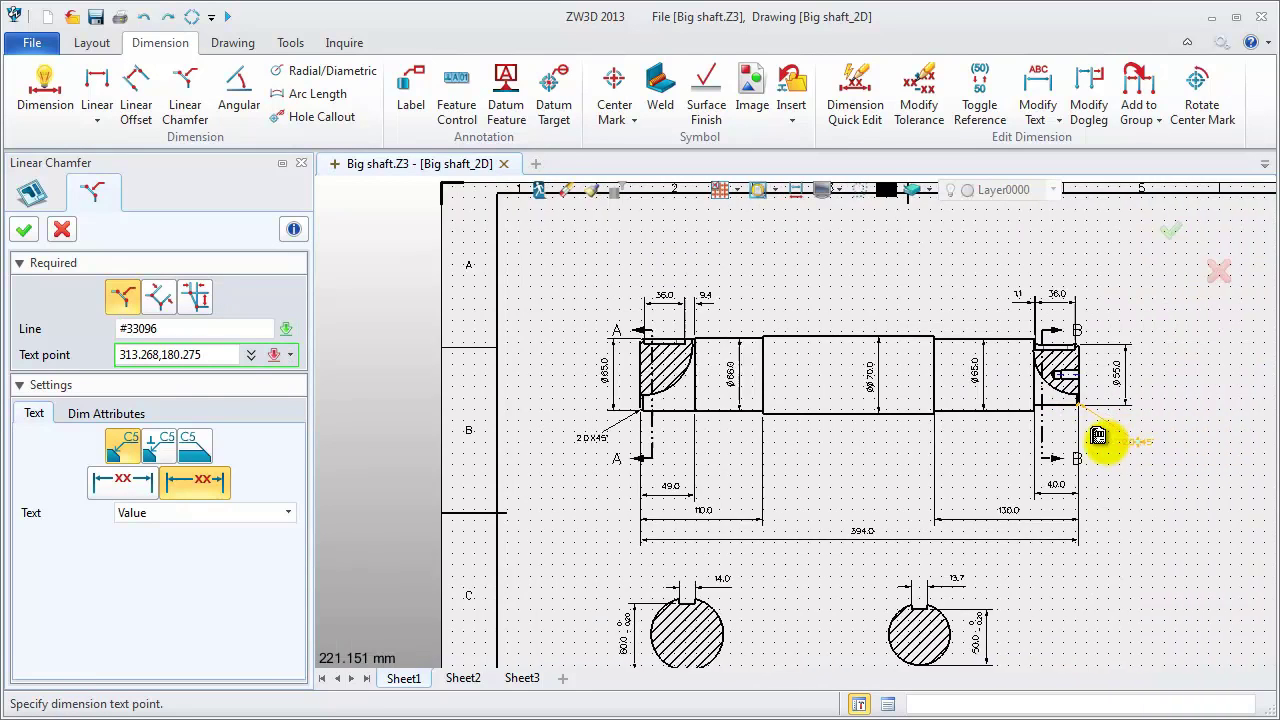
scroll(1014, 449, up, 3)
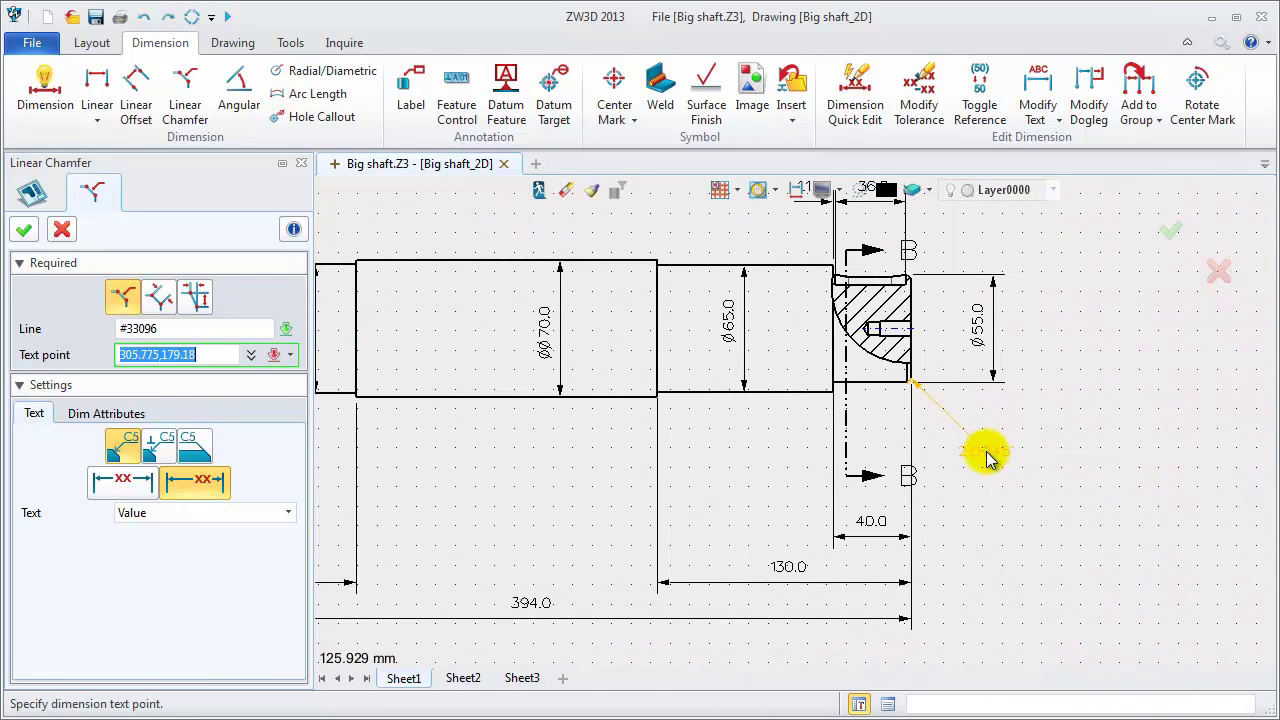
click(987, 462)
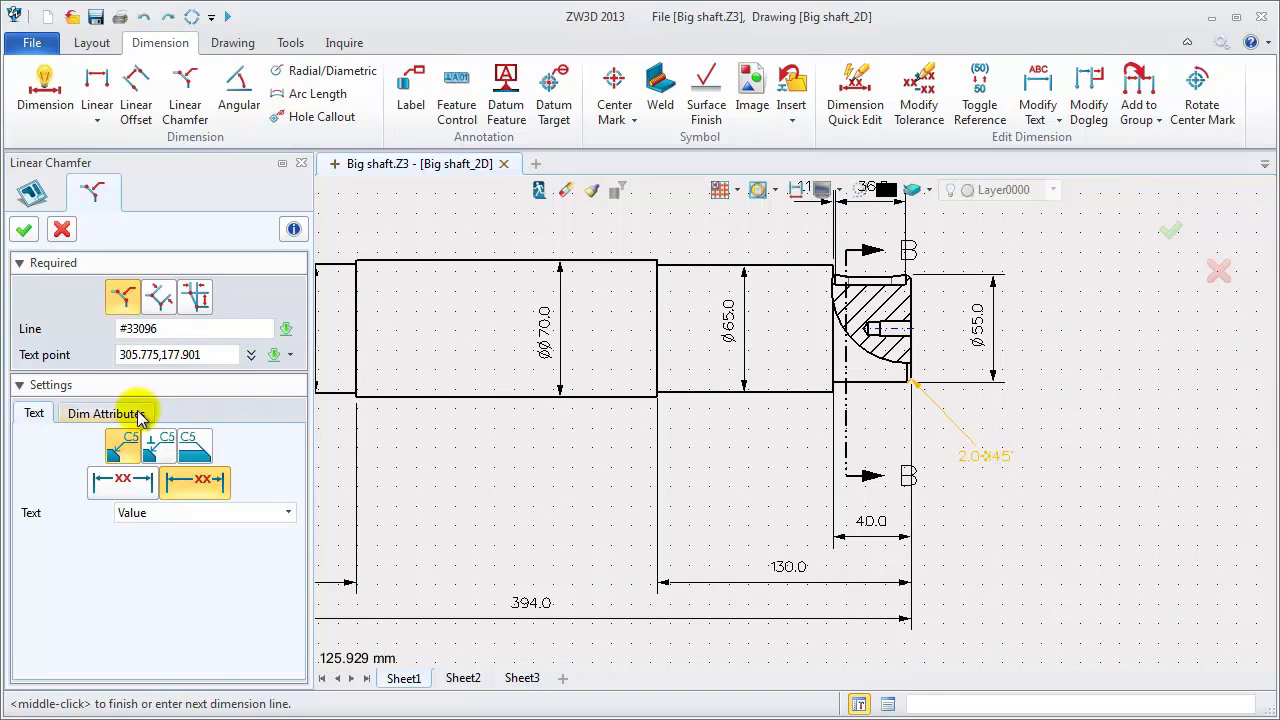
Set the text format of the right-end chamfer dimension to C1 and finish the dimension
click(110, 413)
click(230, 591)
click(218, 625)
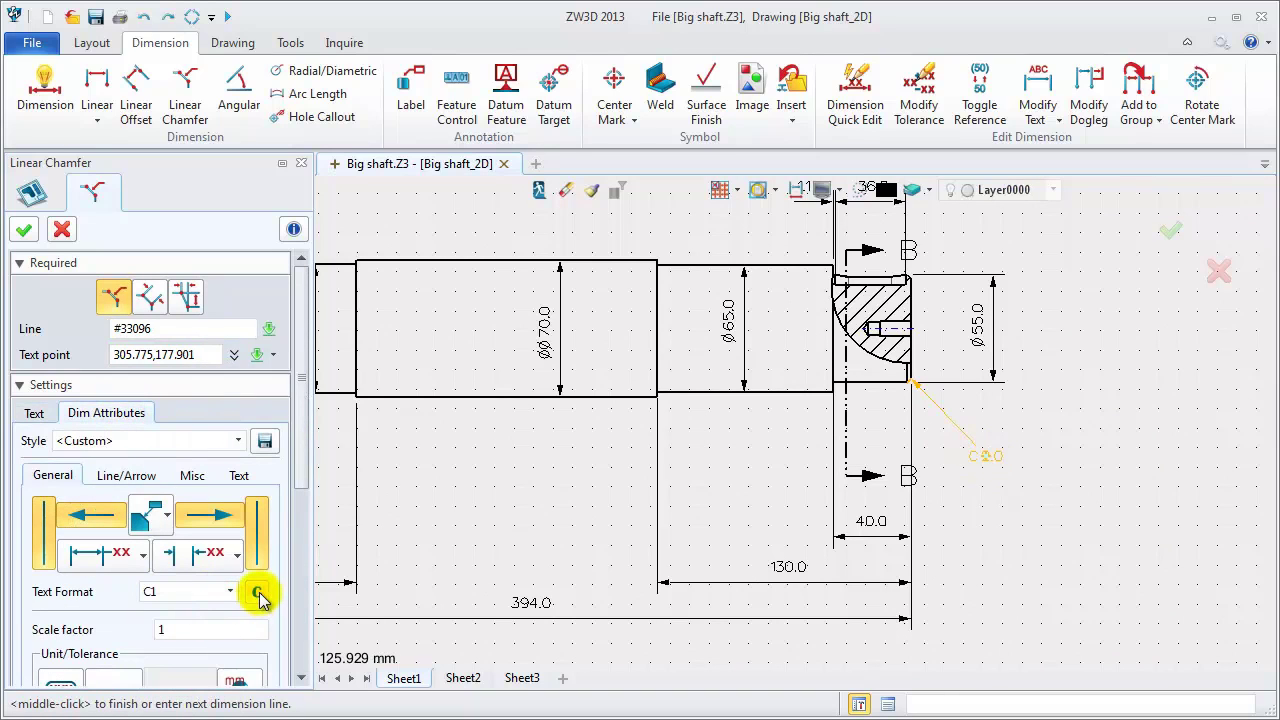
click(24, 229)
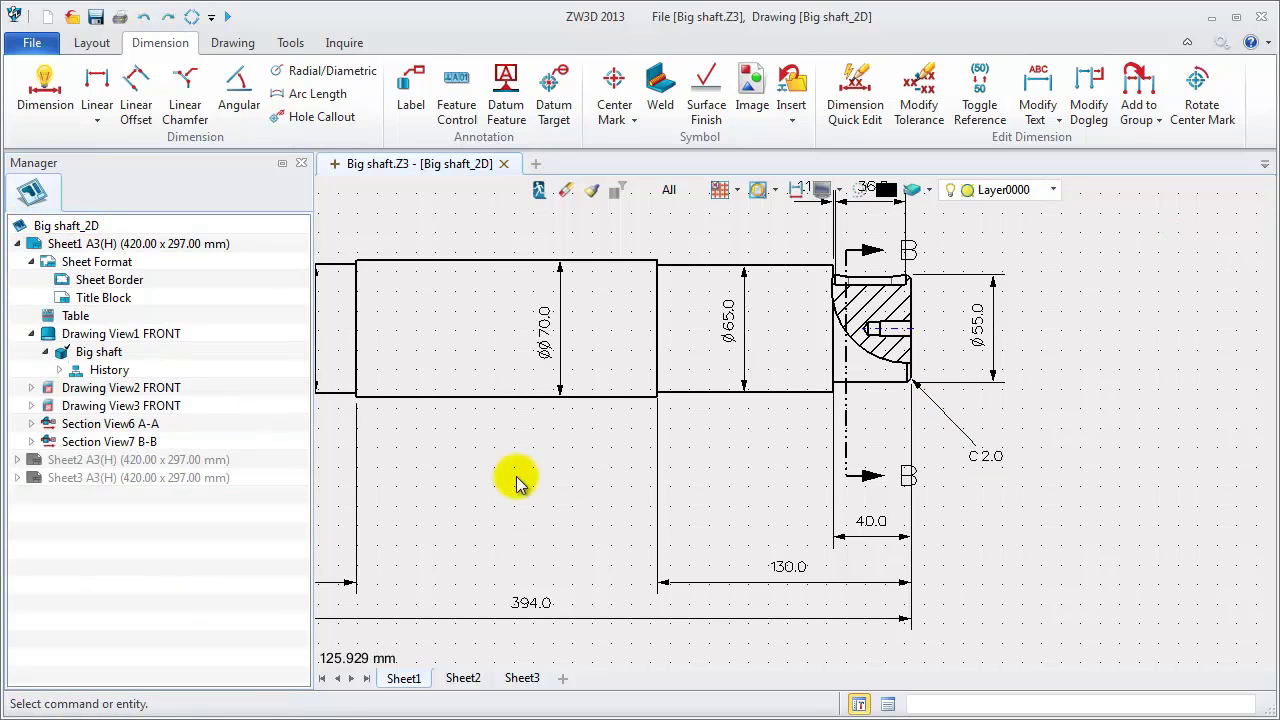
Move the text of the right-end chamfer dimension slightly upward and outward
scroll(586, 480, down, 3)
middle_drag(586, 480, 672, 459)
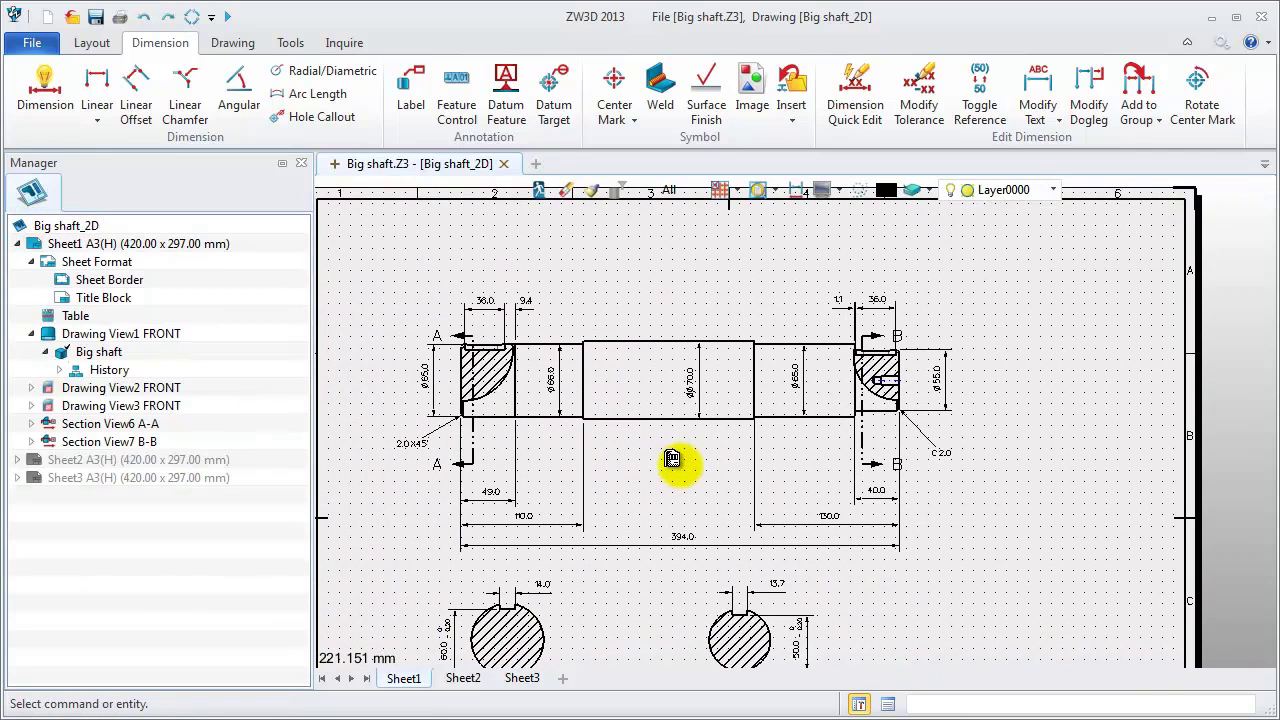
scroll(672, 459, up, 3)
scroll(703, 458, down, 2)
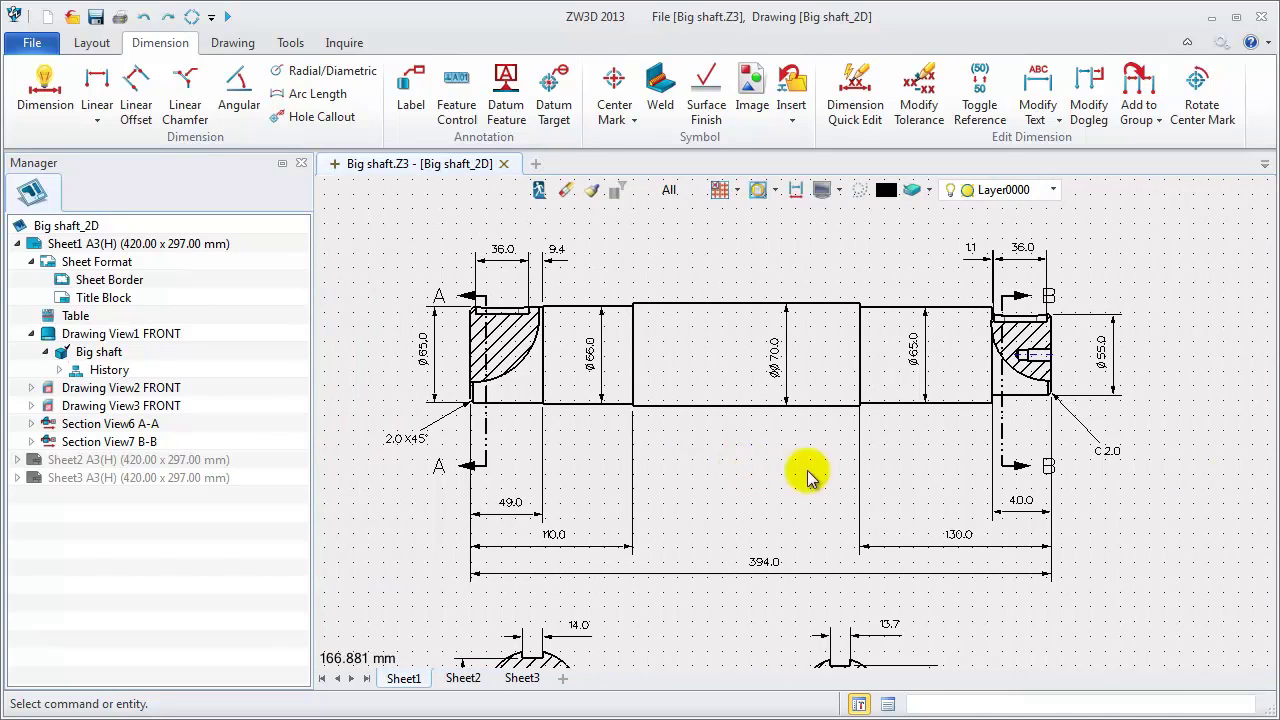
click(1110, 452)
click(1115, 447)
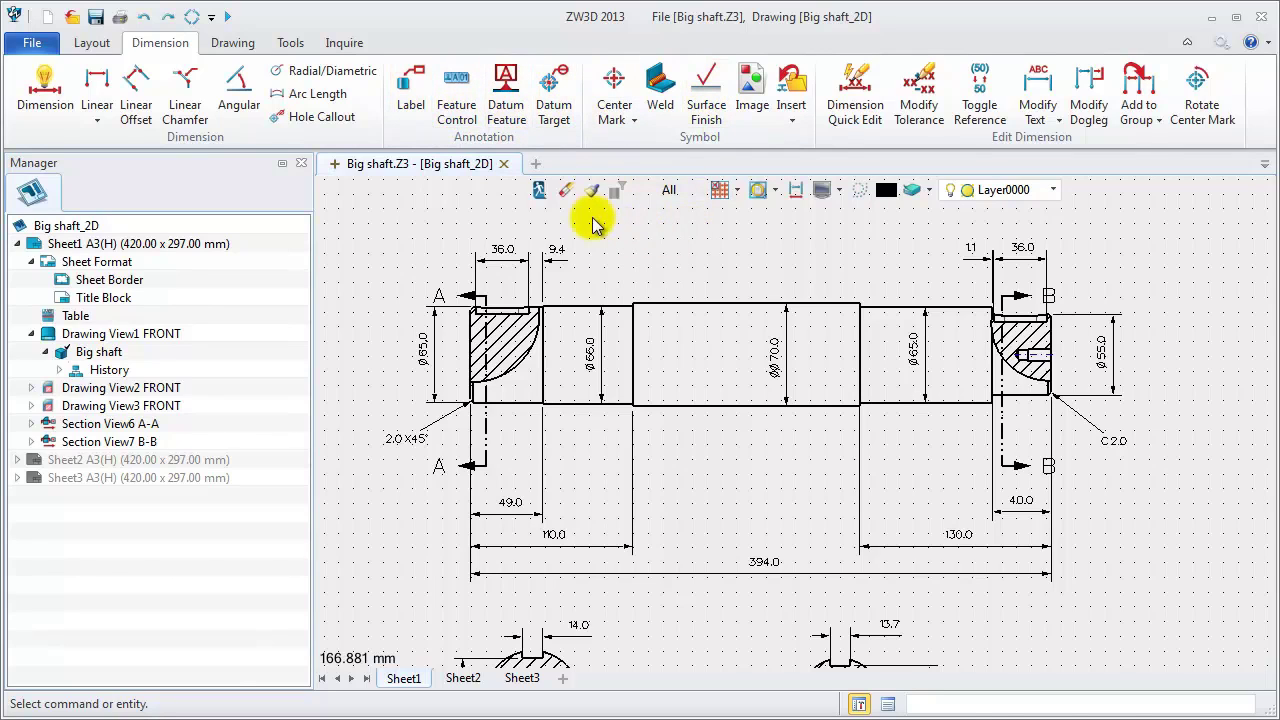
Start a Label with a leader from the axial hole's opening at the shaft's right end, angled down to a horizontal shoulder
click(420, 90)
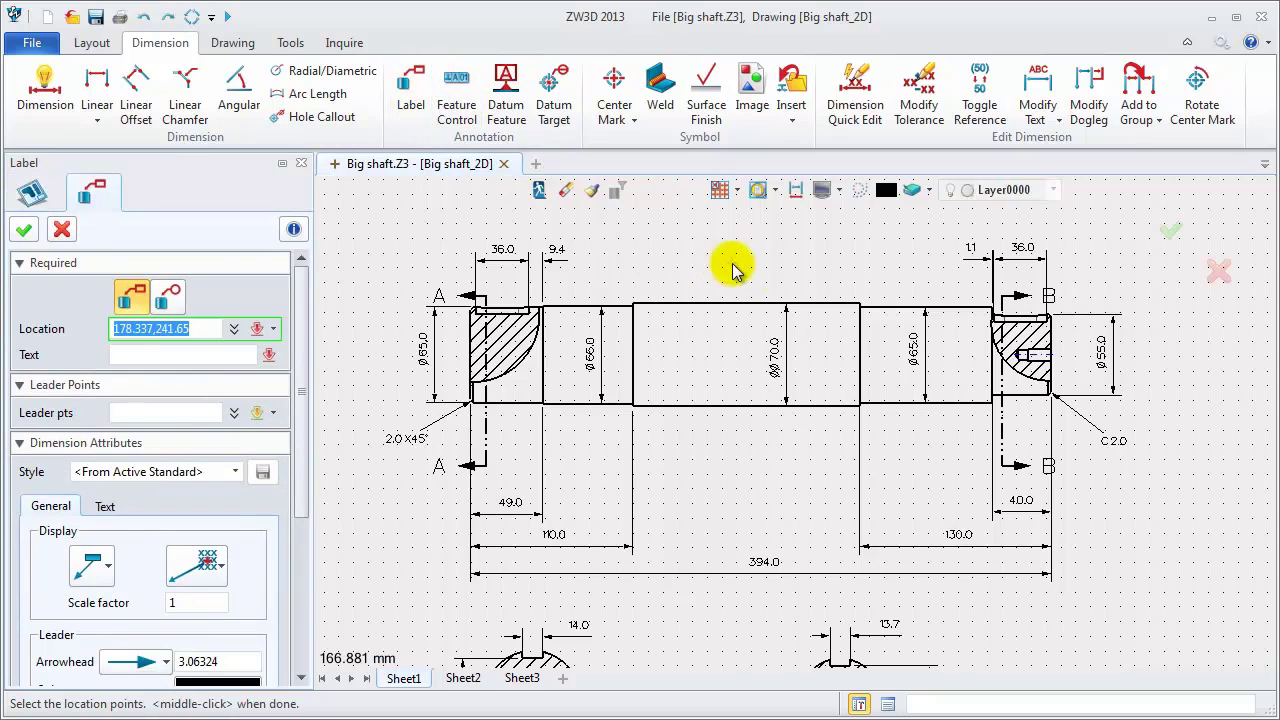
scroll(1160, 400, up, 4)
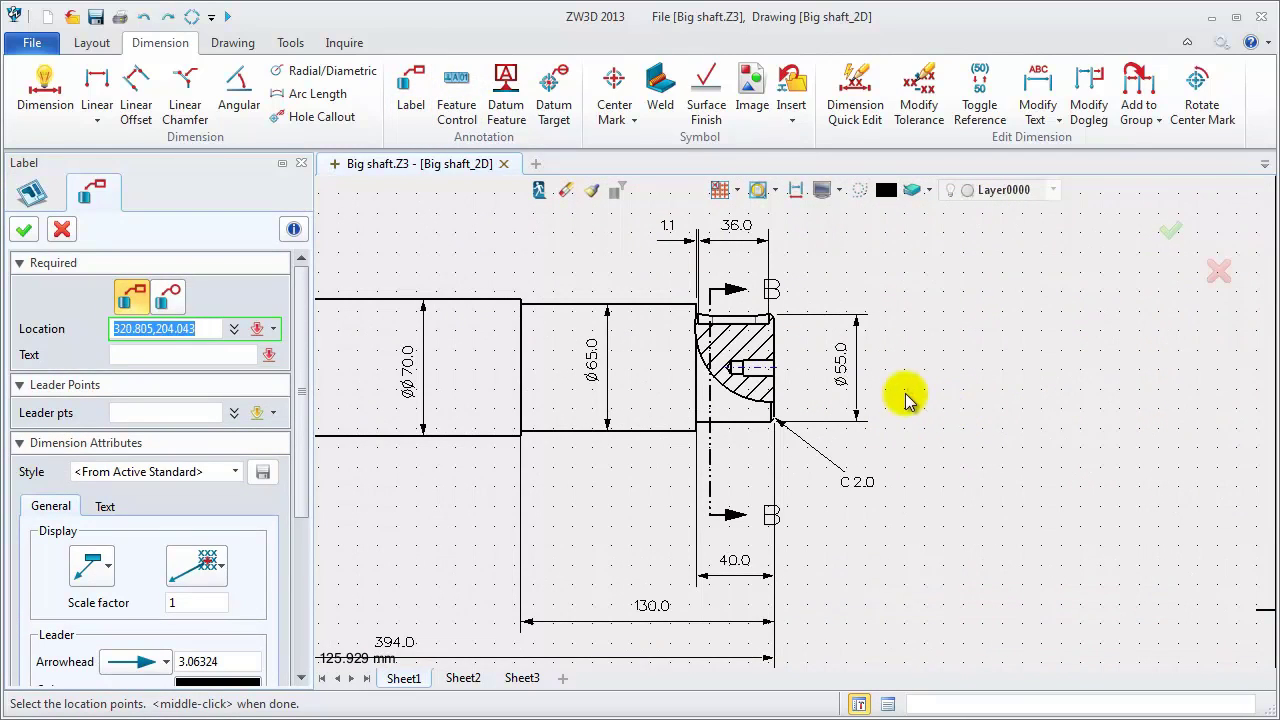
scroll(790, 380, up, 2)
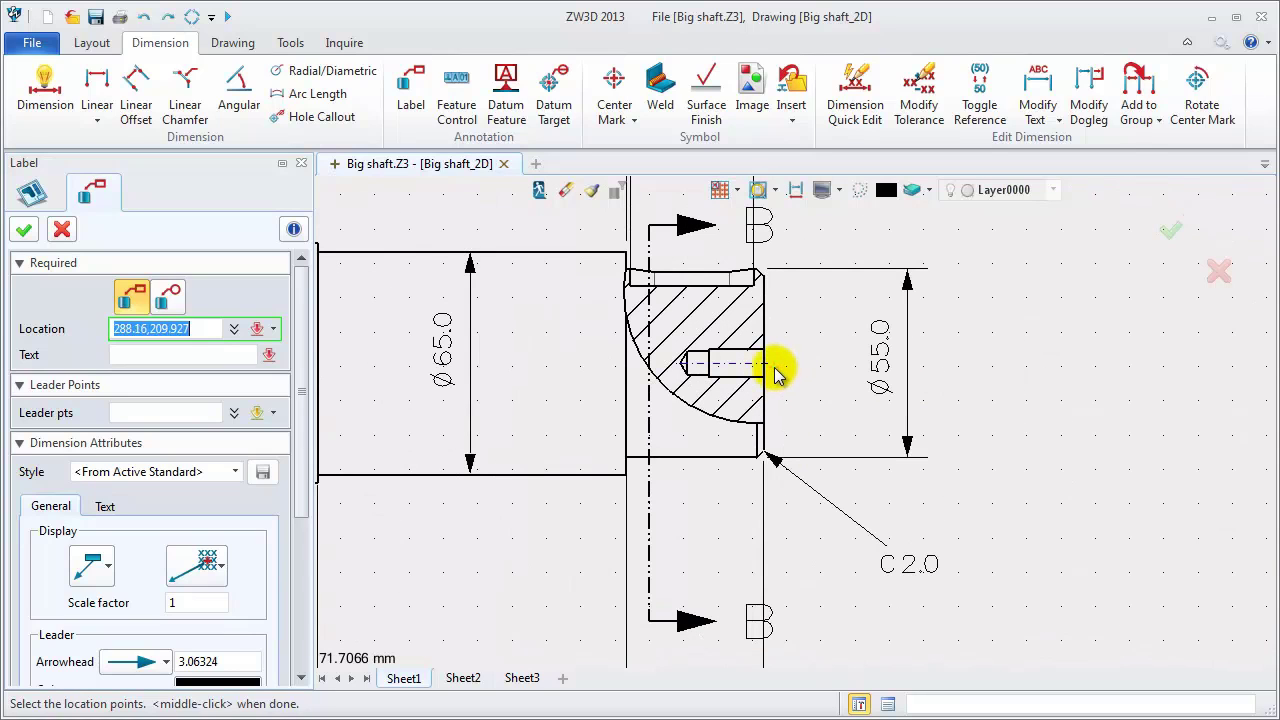
click(769, 365)
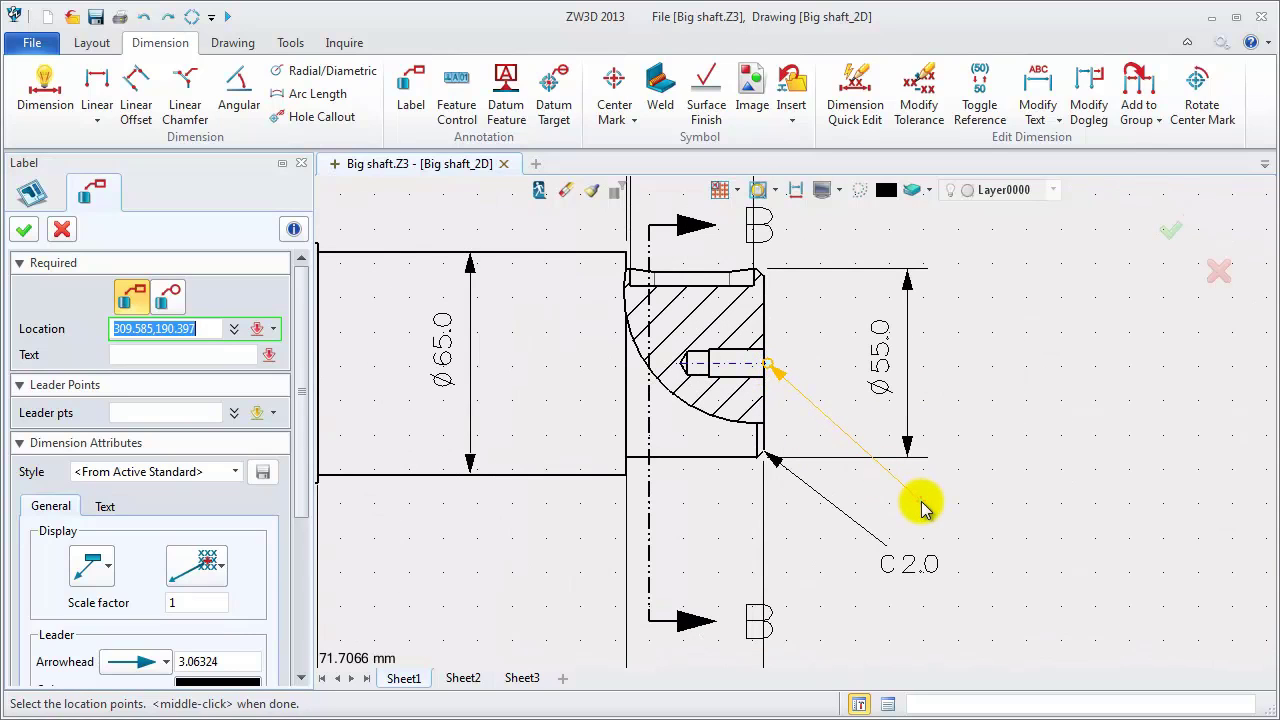
click(914, 514)
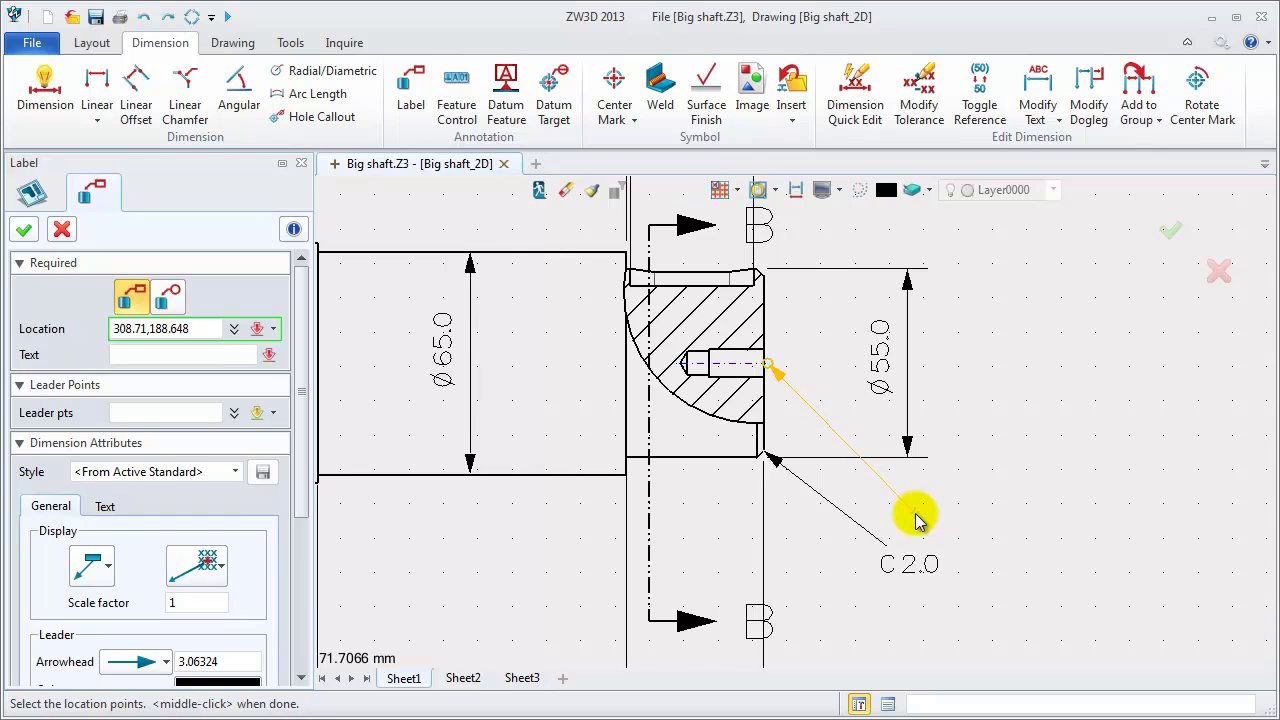
click(1016, 518)
middle_click(1094, 514)
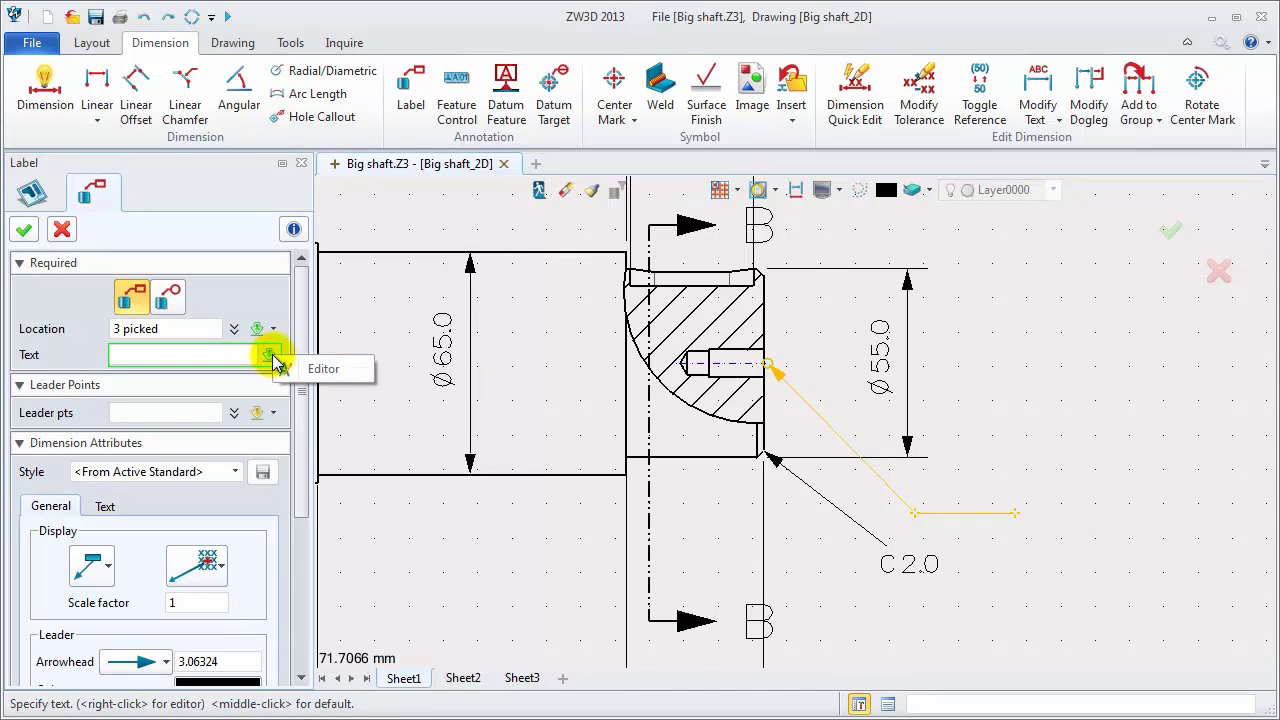
Enter the hole label text: diameter 6.80 with depth 22.25, and on a second line counterbore diameter 8.00 with depth 16.00
click(318, 368)
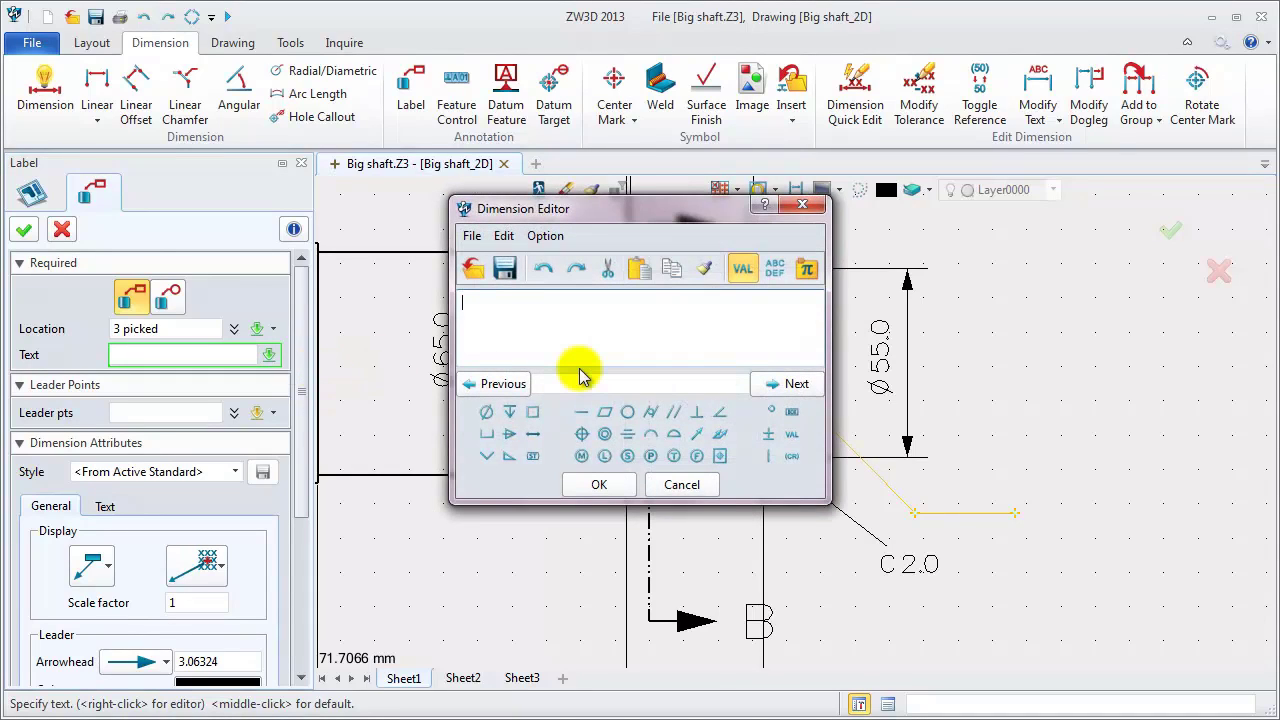
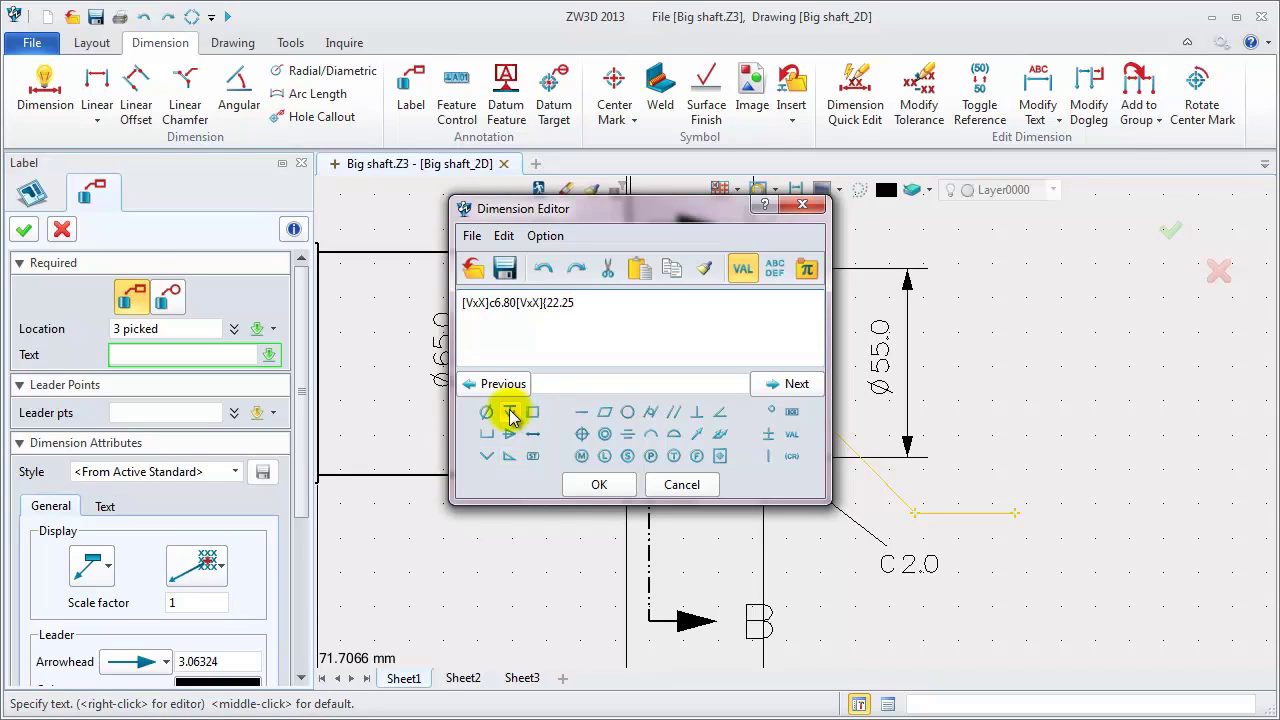
click(488, 432)
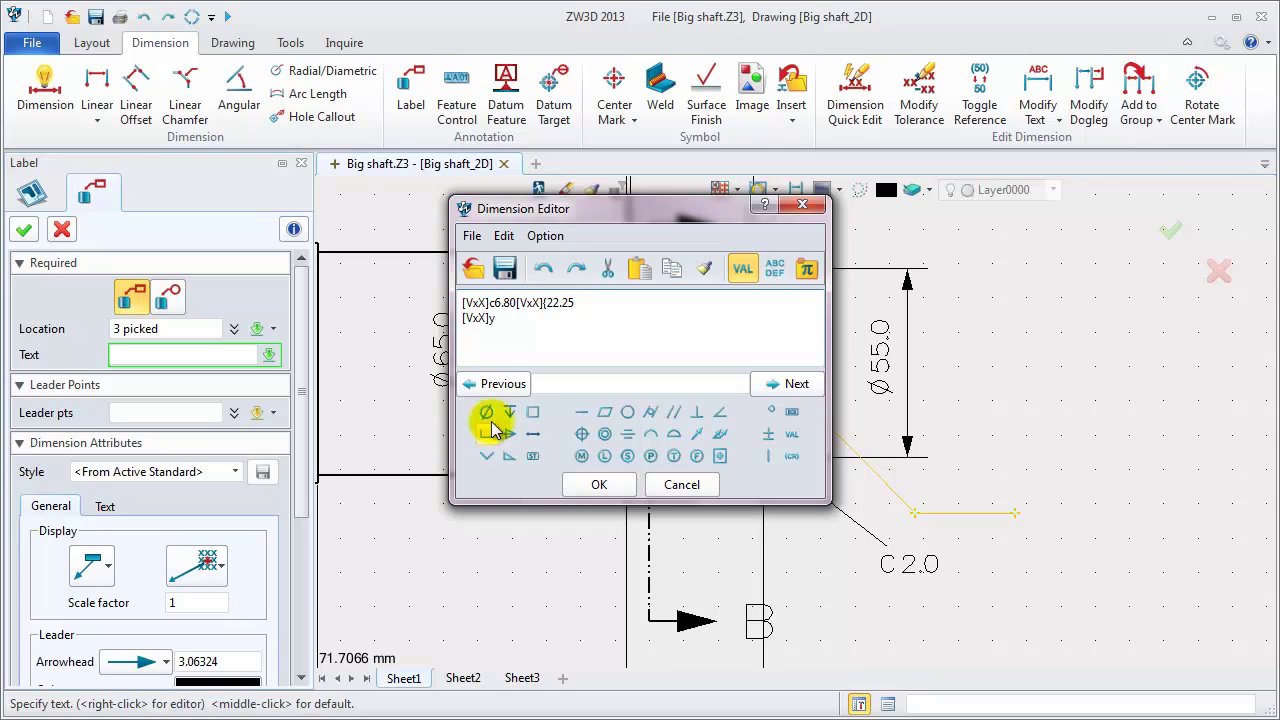
click(489, 414)
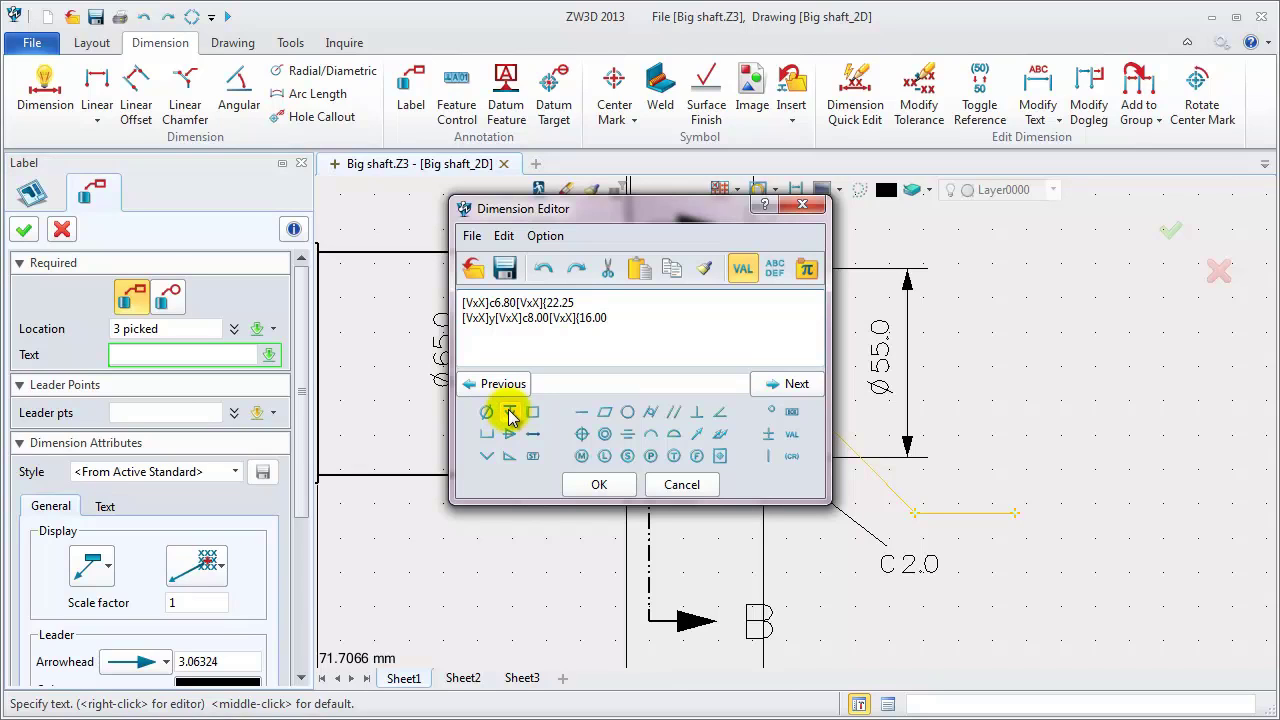
click(599, 484)
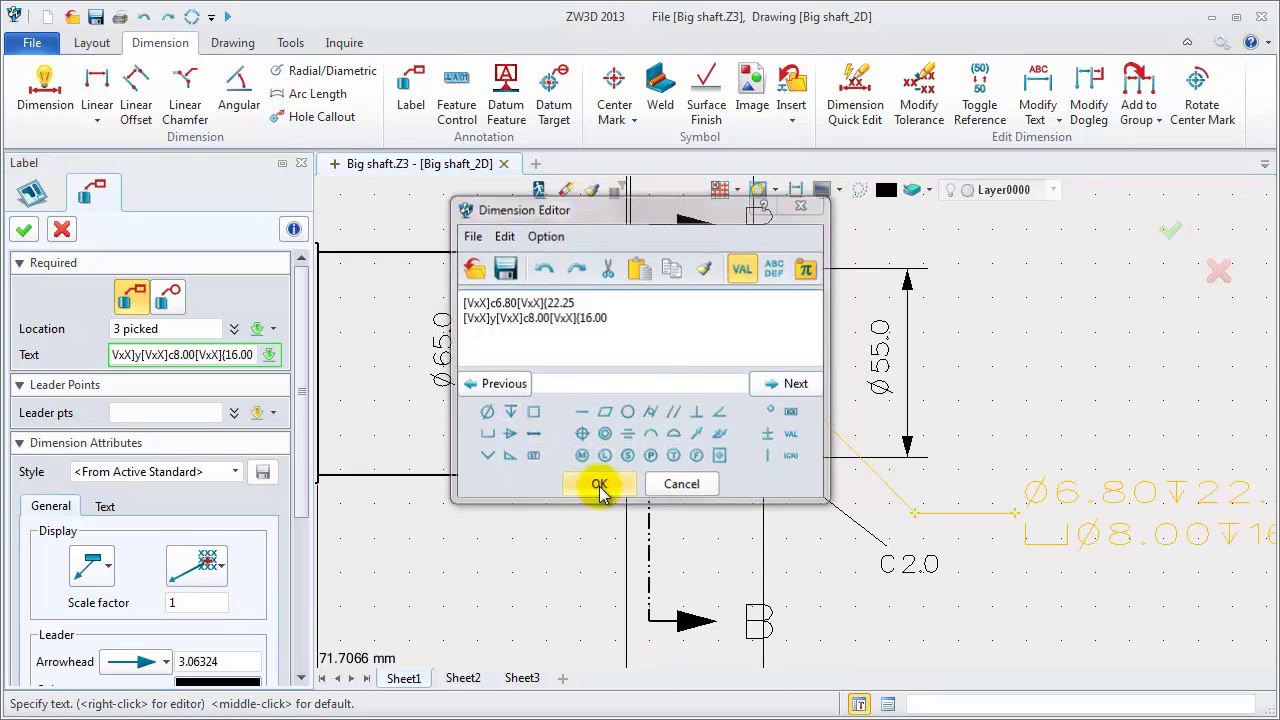
Set the hole label's text height to 2.5, width factor to 0.75 and character spacing to 0.2, and finish the label
mouse_move(600, 496)
middle_down()
mouse_move(580, 514)
mouse_move(434, 471)
middle_up()
scroll(300, 509, down, 5)
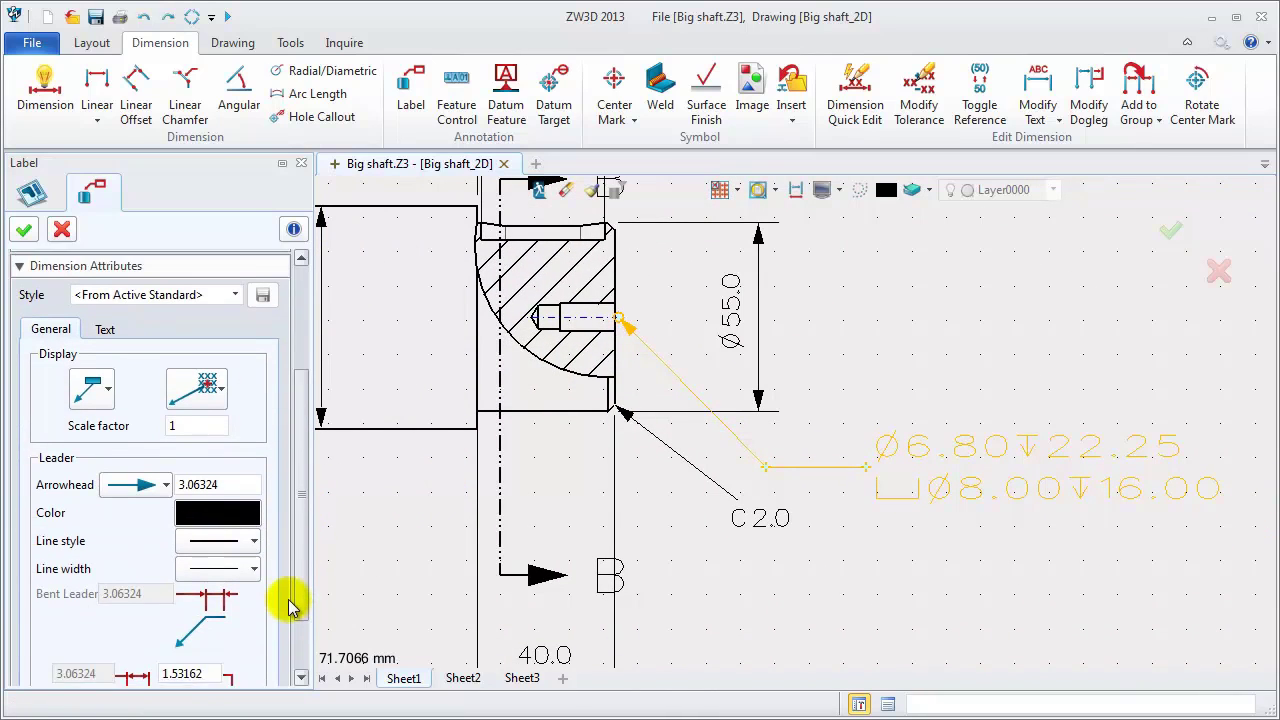
scroll(292, 600, up, 1)
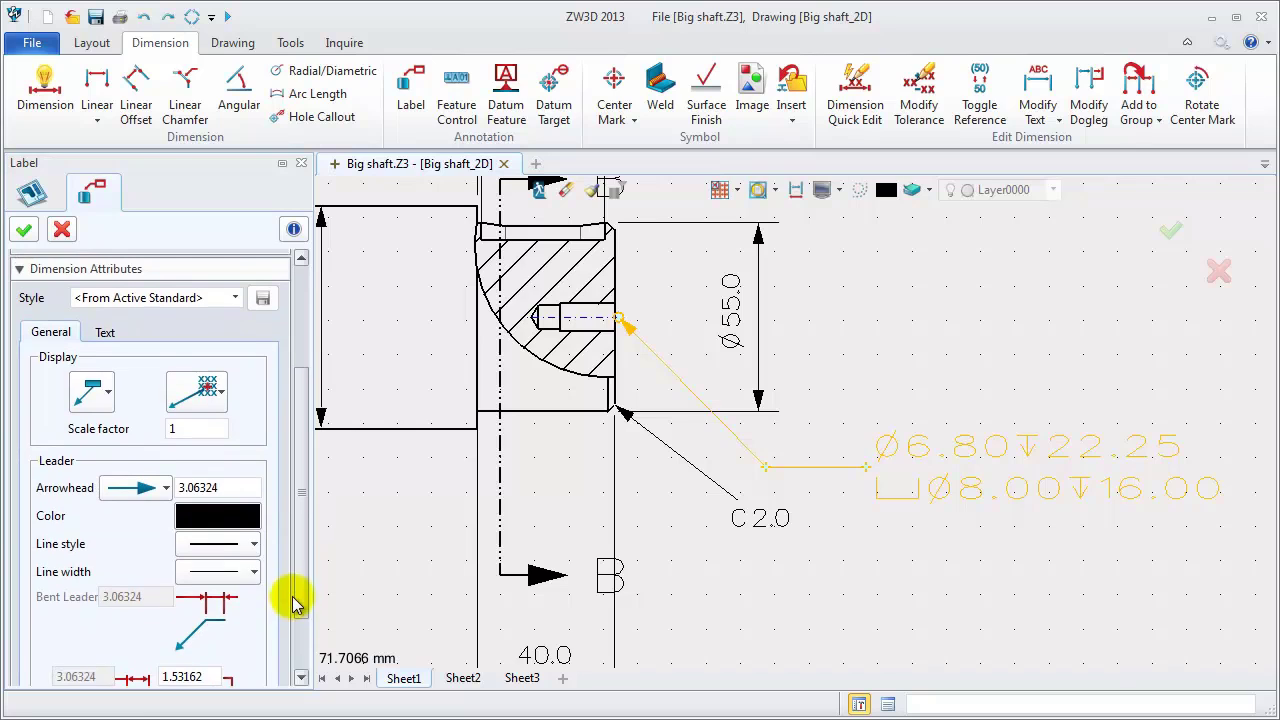
click(105, 333)
drag(195, 517, 147, 518)
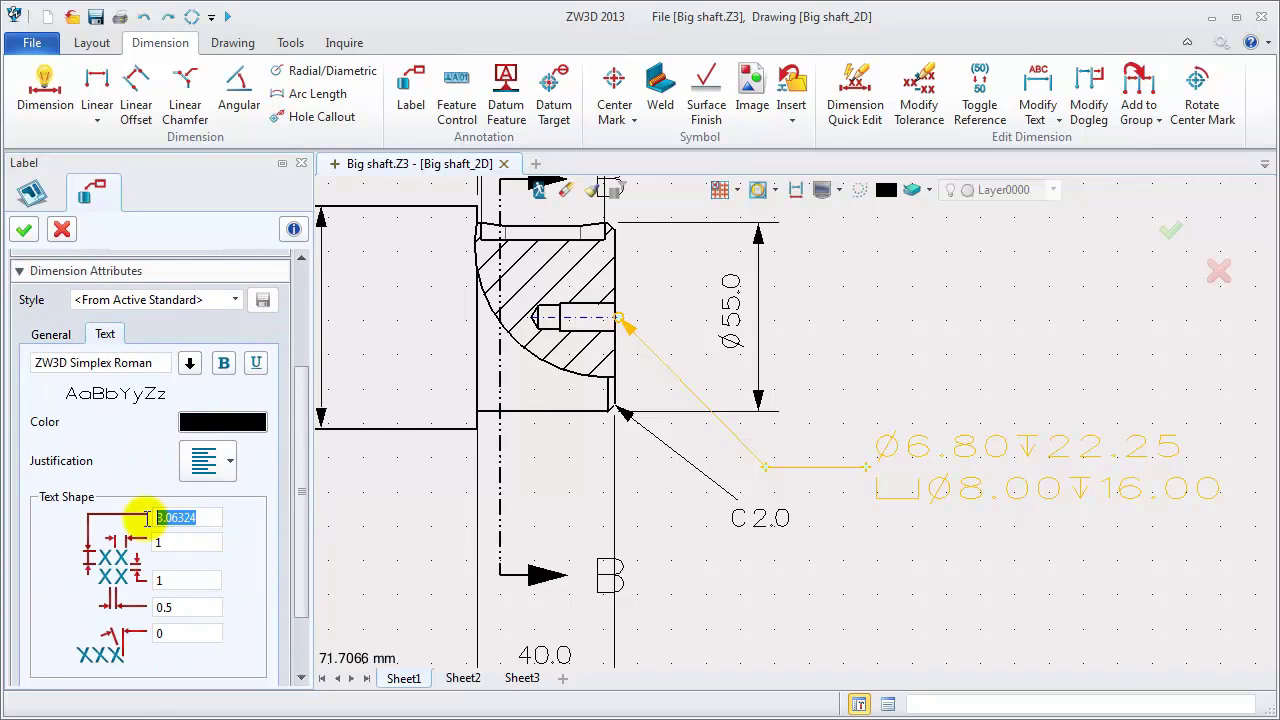
text(2.5)
key(Tab)
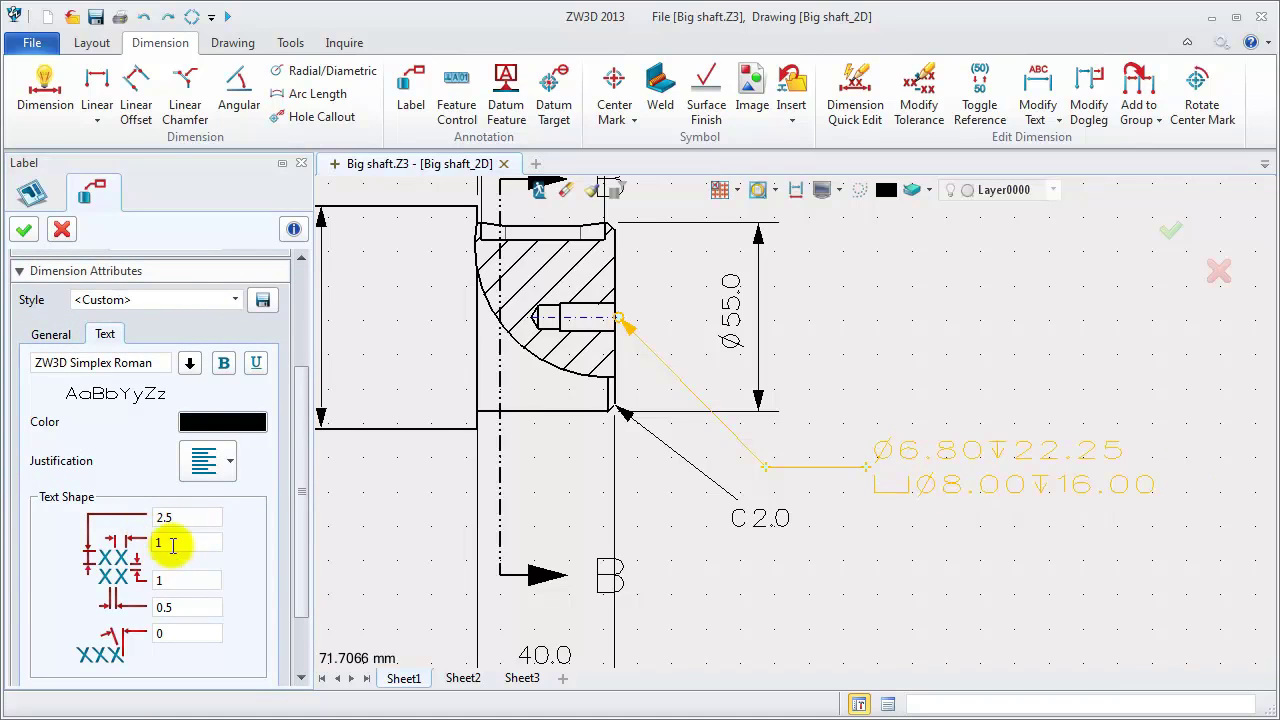
text(0.75)
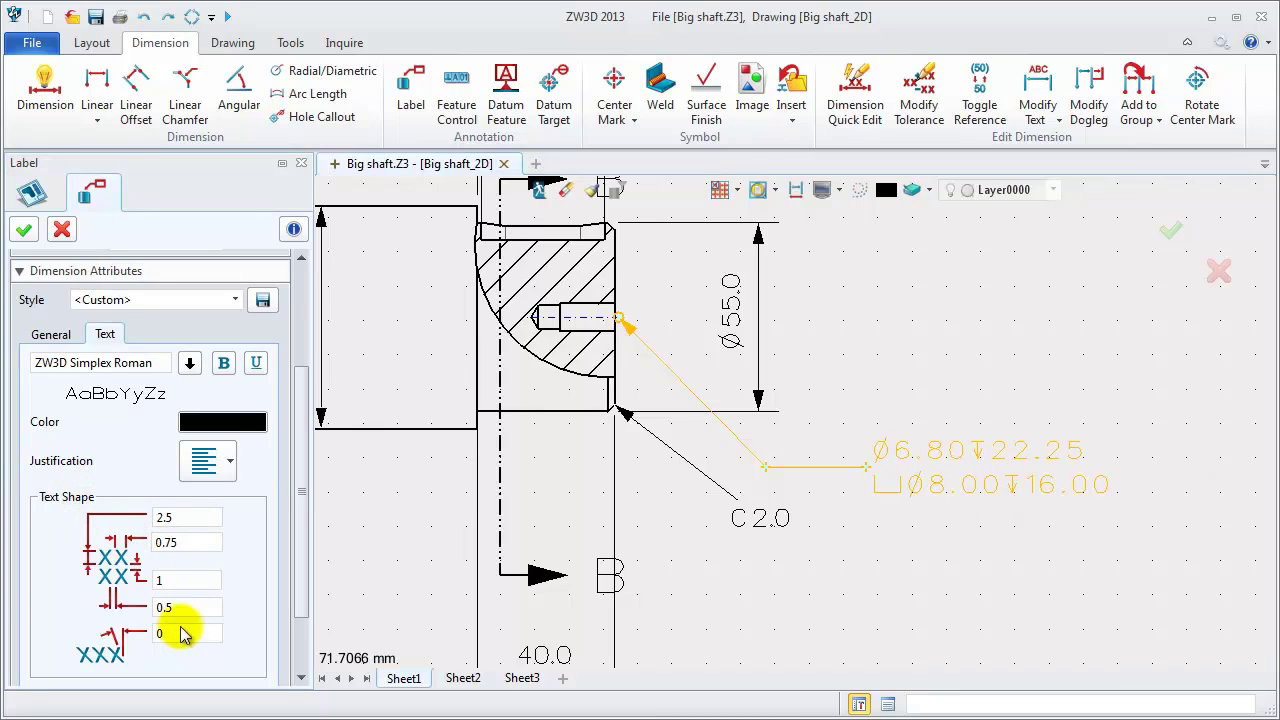
drag(195, 607, 150, 607)
text(0.2)
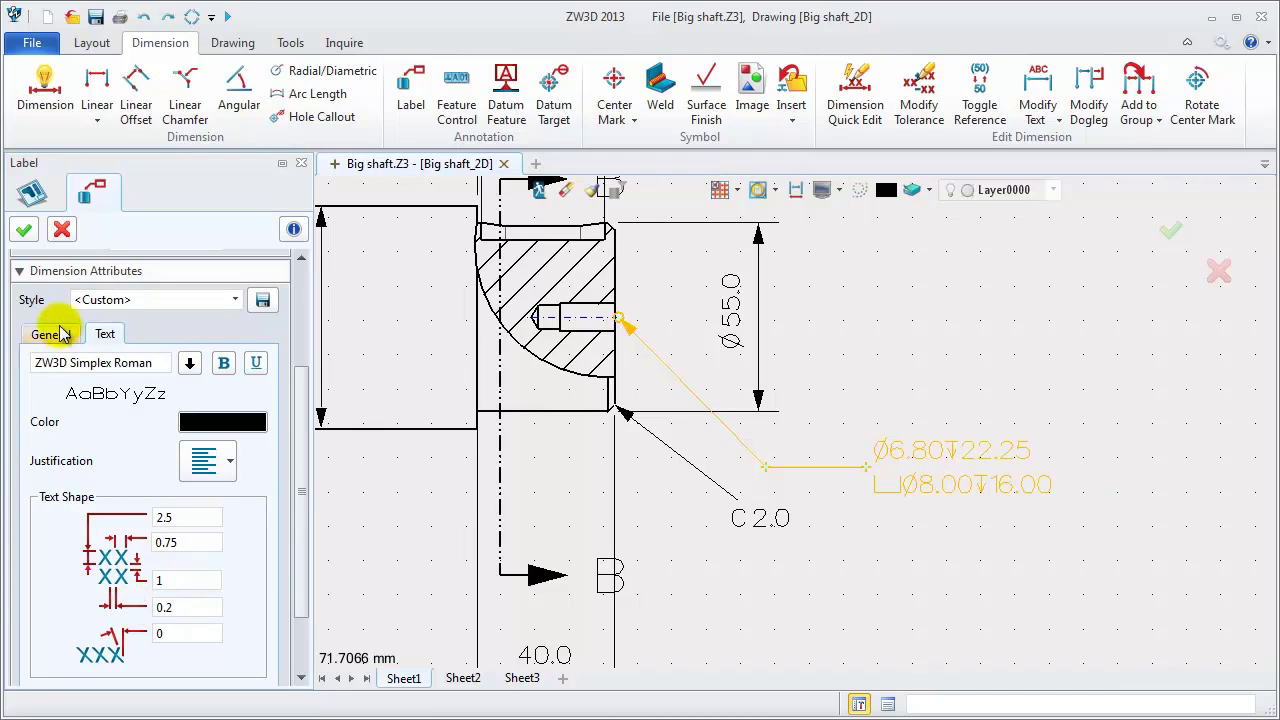
click(24, 230)
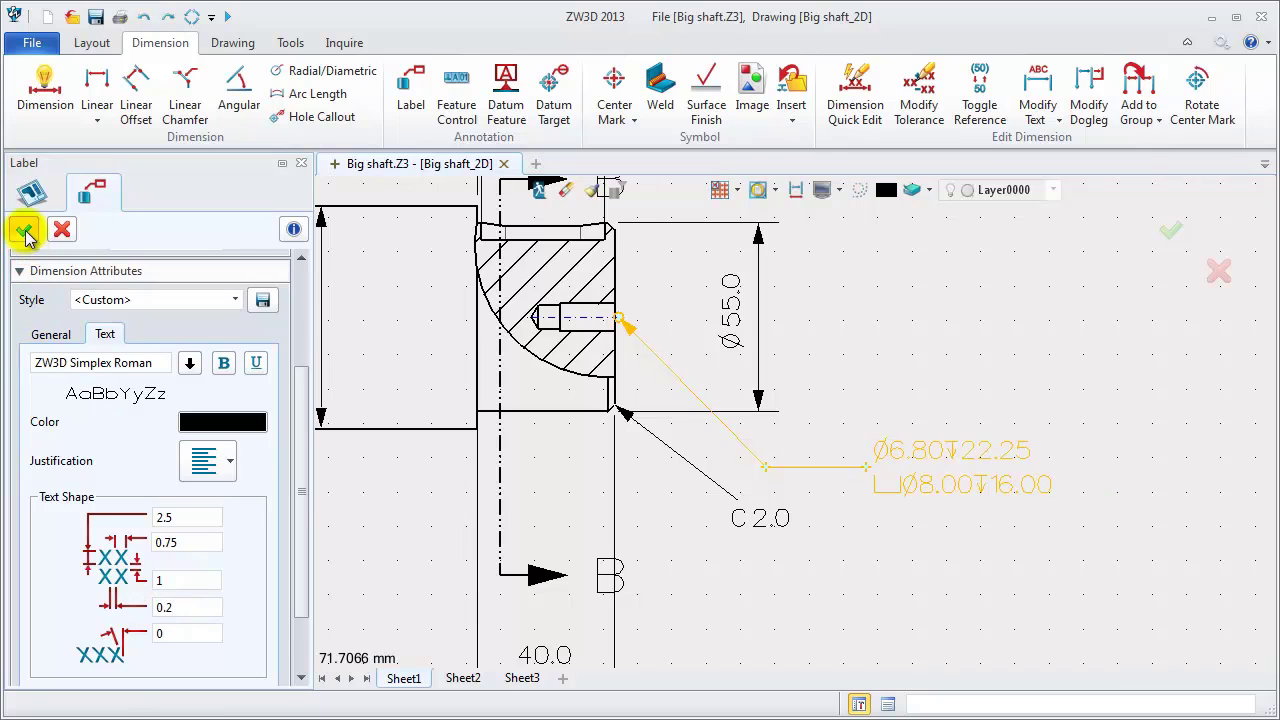
click(62, 229)
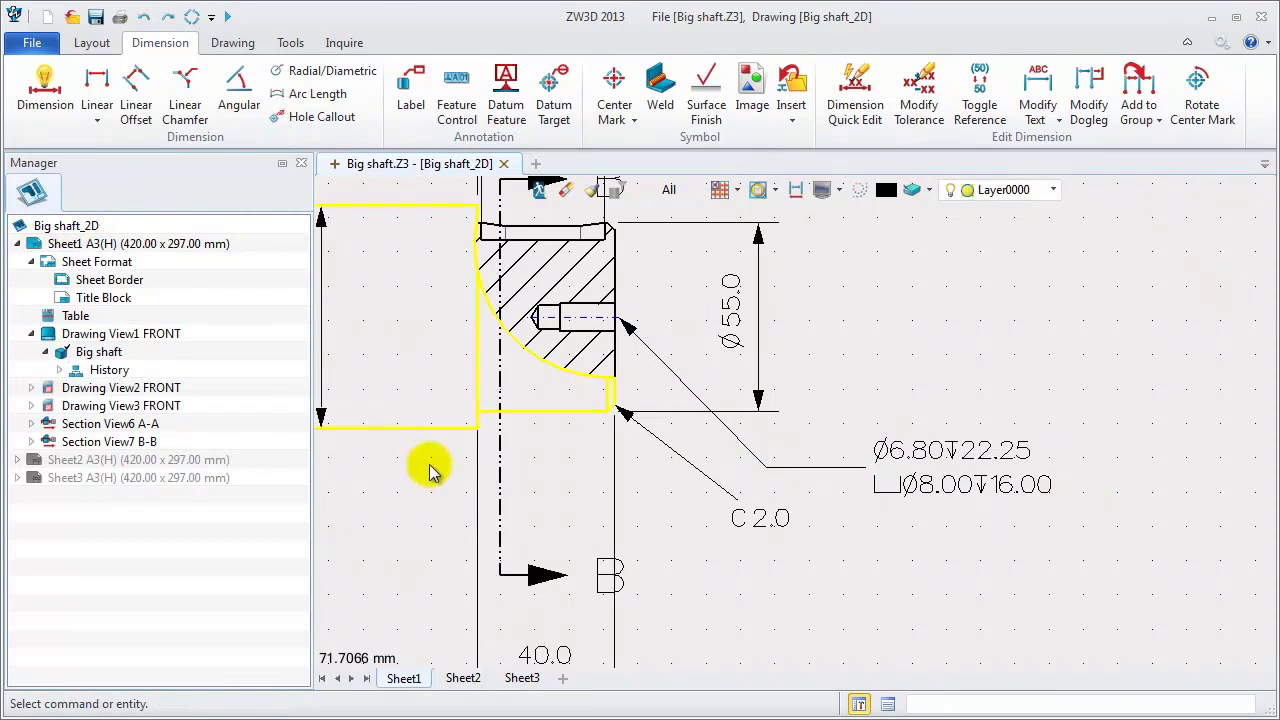
Add datum feature A with a circular frame above the upper edge of the shaft's middle 70 mm diameter section
mouse_move(456, 520)
middle_down()
mouse_move(494, 506)
mouse_move(668, 520)
mouse_move(765, 495)
mouse_move(826, 503)
middle_up()
scroll(668, 520, down, 5)
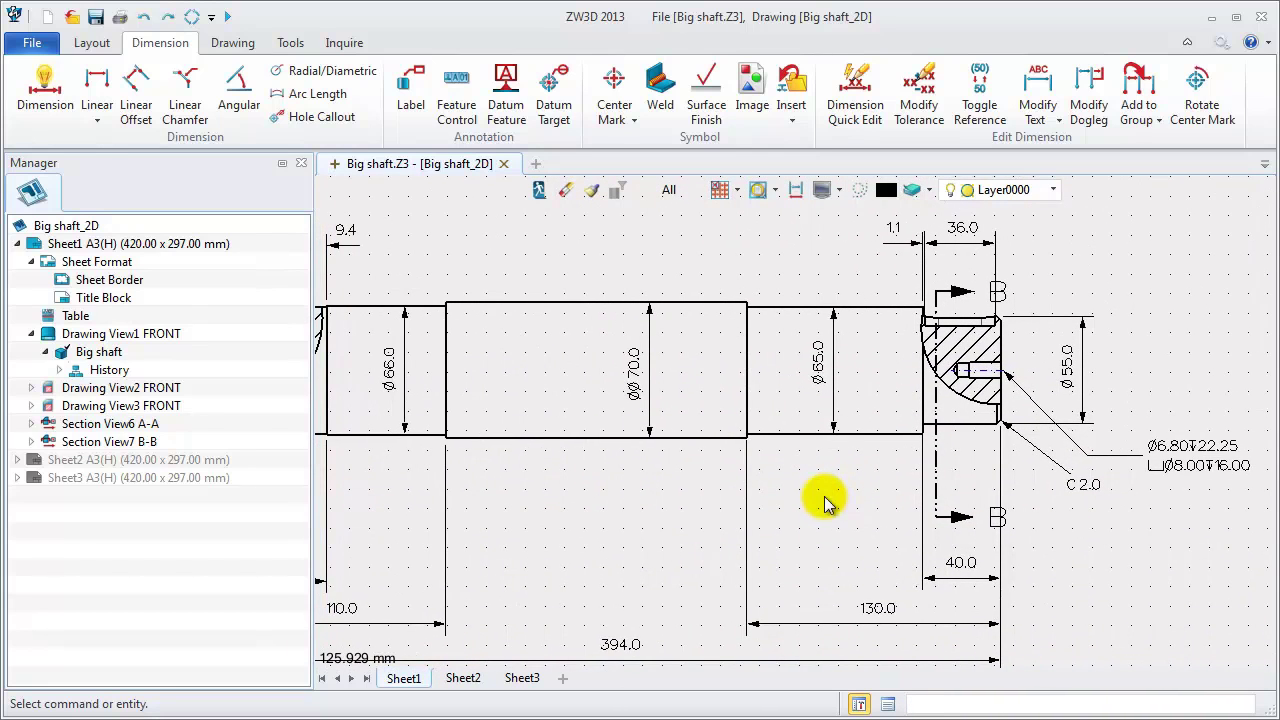
scroll(660, 510, down, 2)
mouse_move(540, 515)
middle_down()
mouse_move(660, 474)
mouse_move(643, 461)
middle_up()
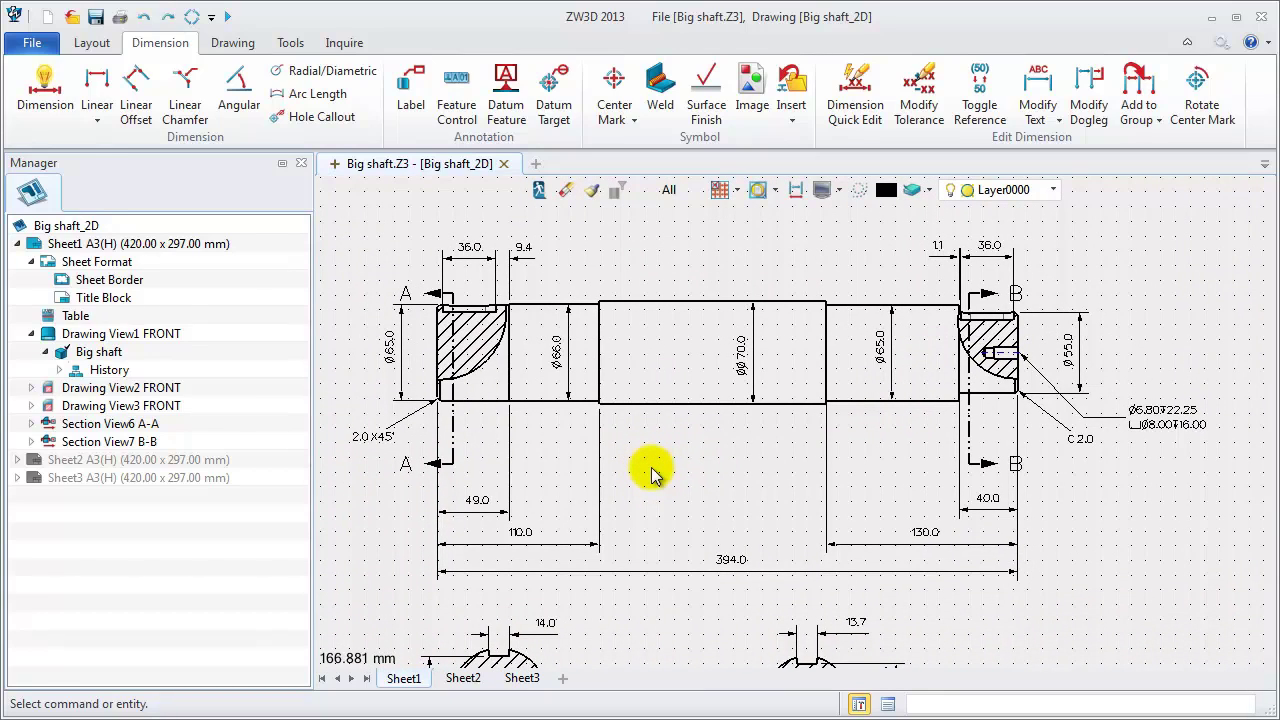
click(506, 100)
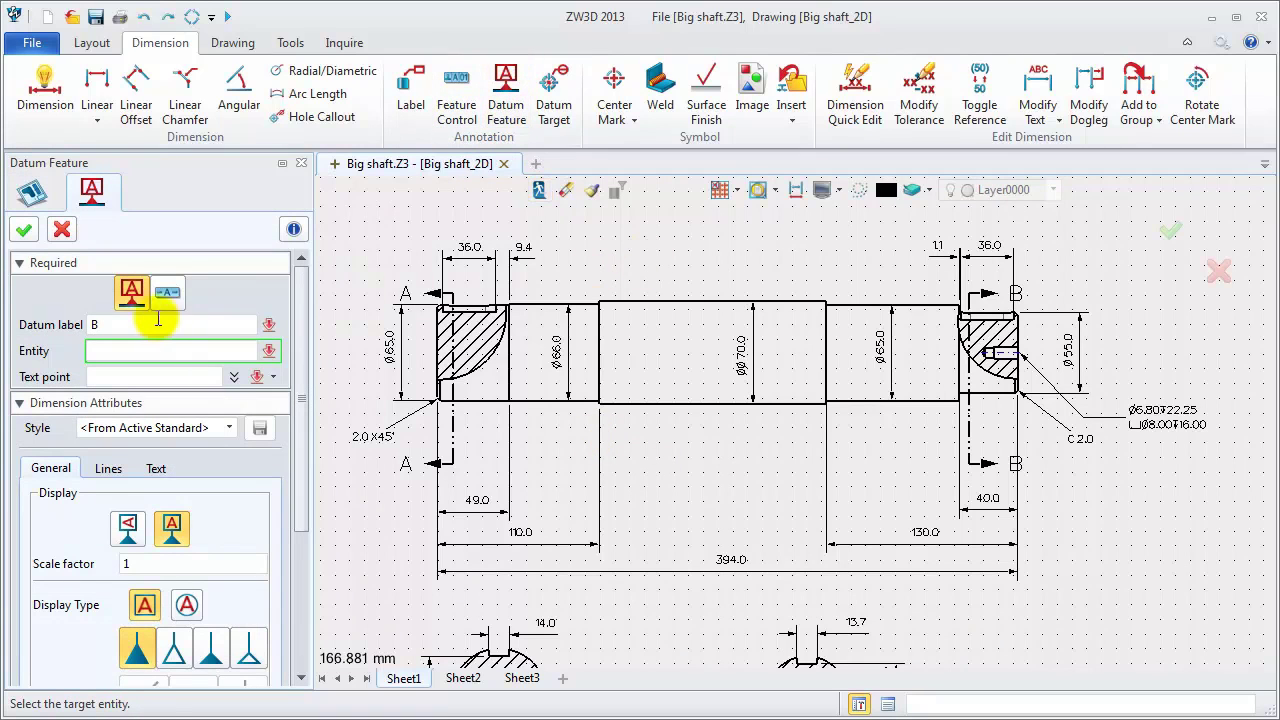
click(72, 322)
key(BackSpace)
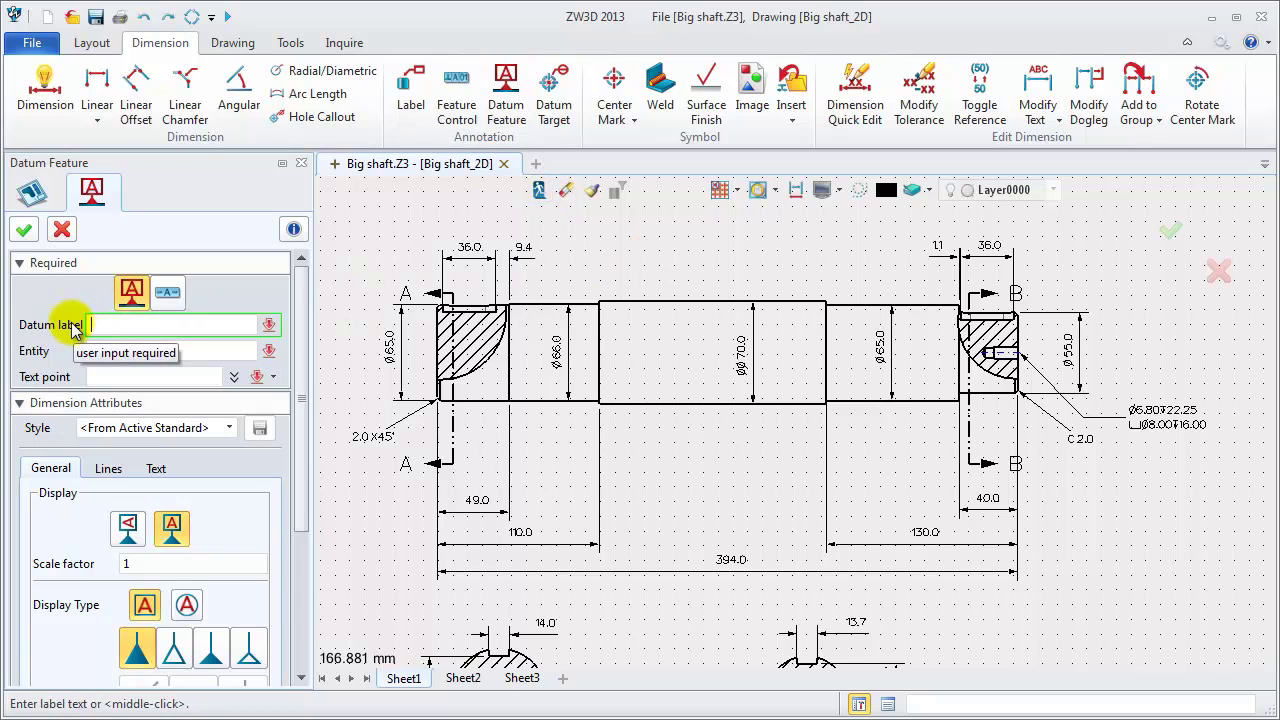
click(209, 350)
click(668, 305)
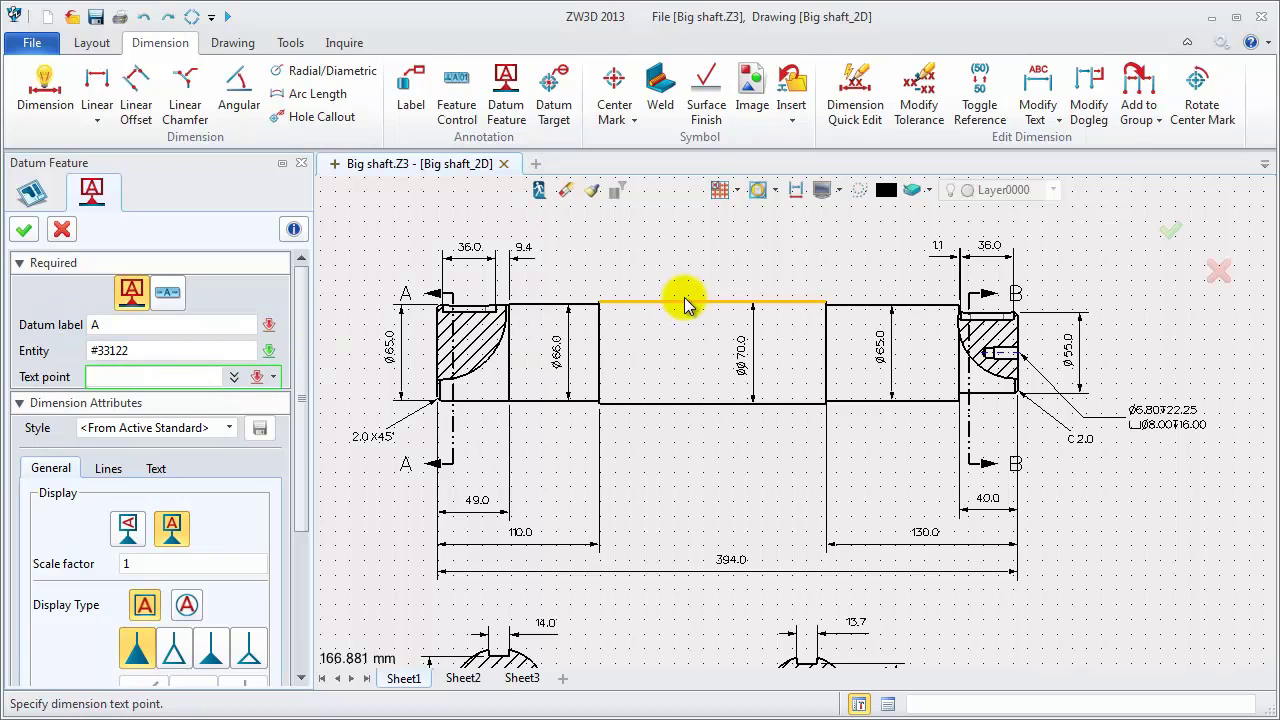
click(688, 298)
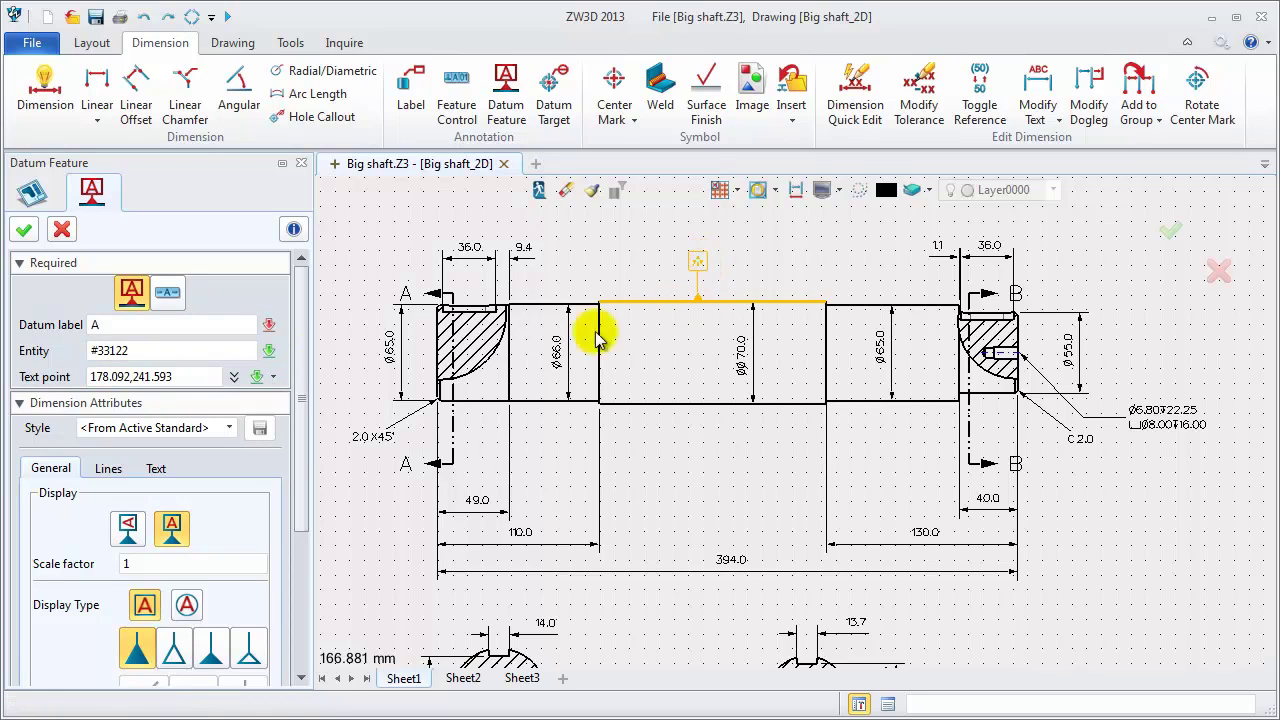
click(187, 606)
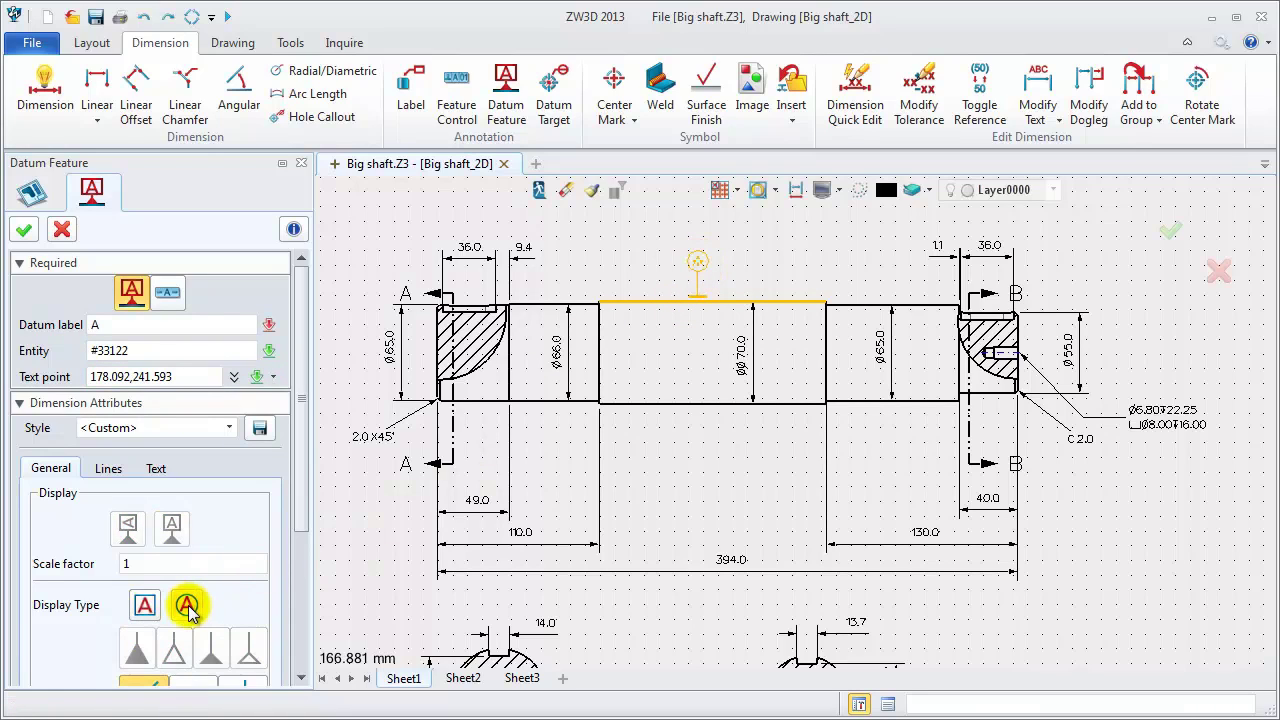
click(24, 229)
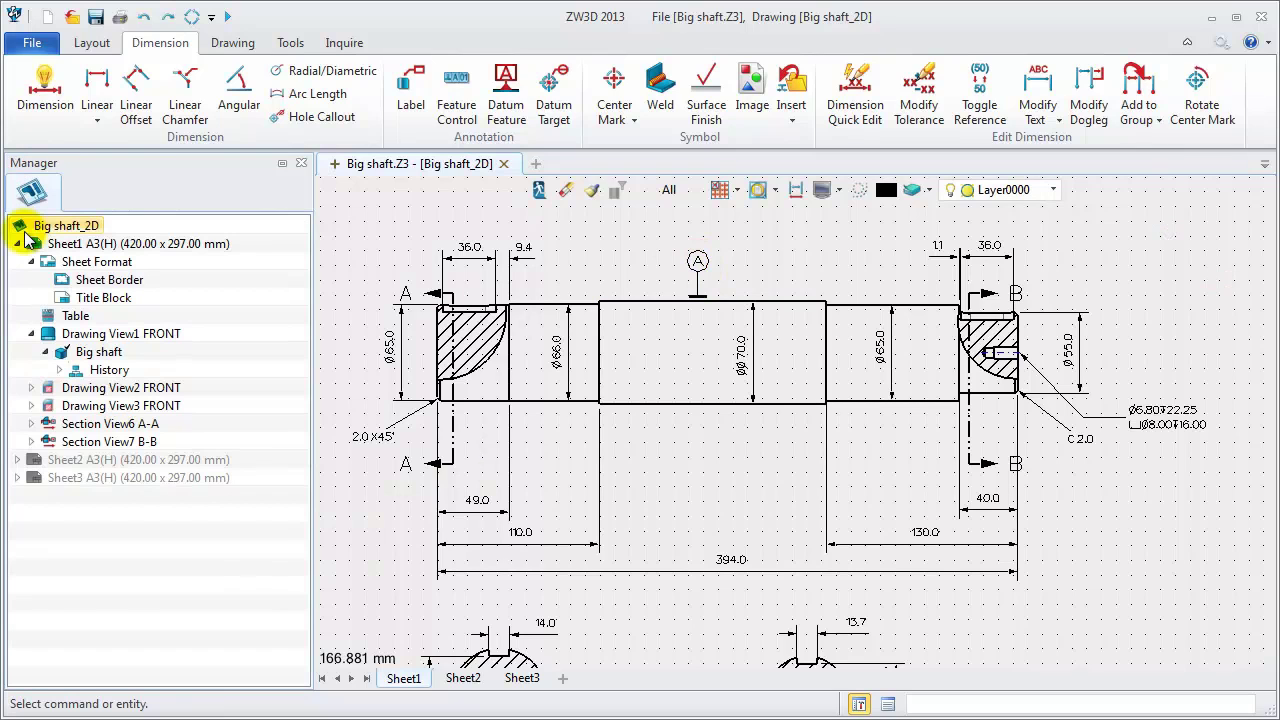
Define a feature control symbol for concentricity with a diameter tolerance of 0.06 relative to datum A
middle_drag(380, 514, 403, 510)
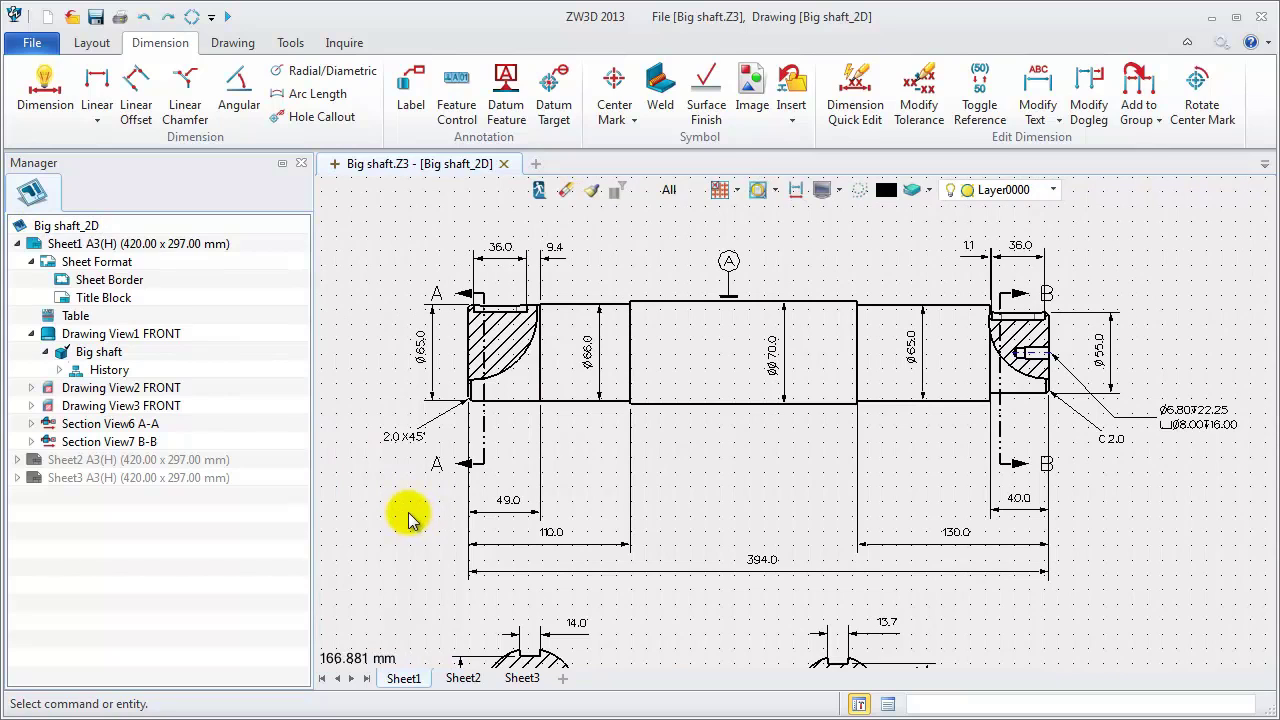
click(456, 108)
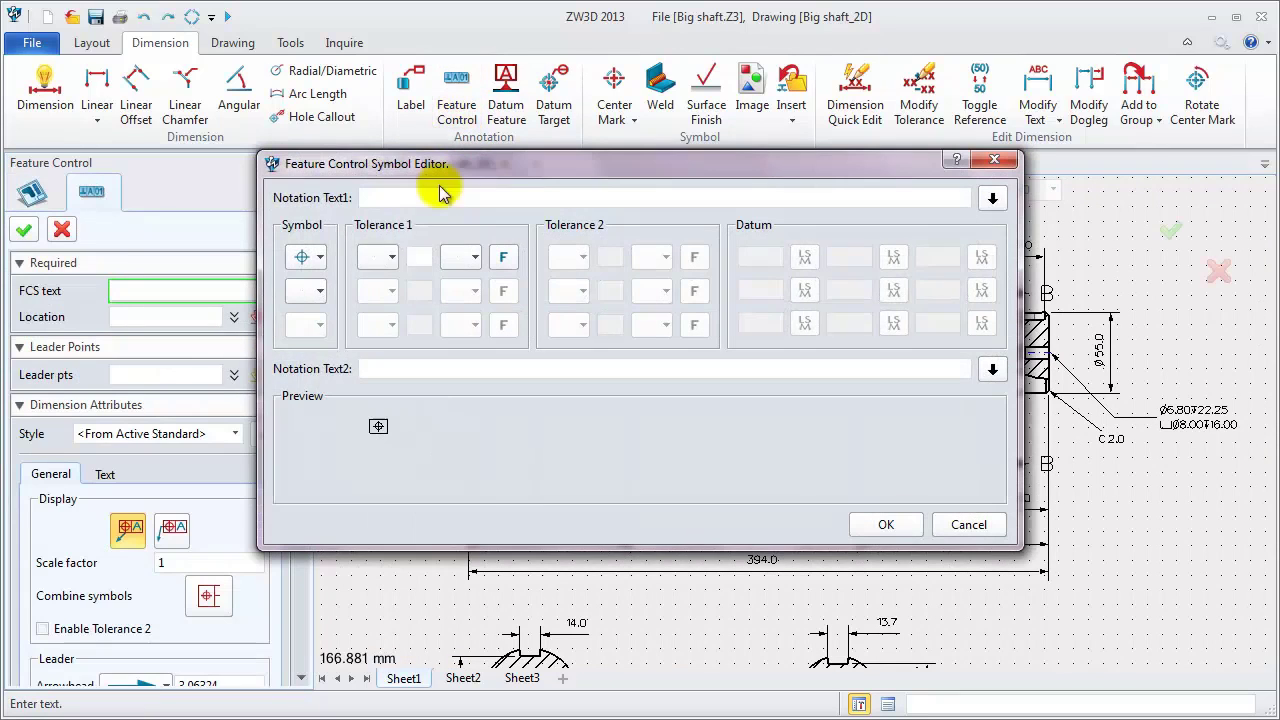
click(320, 260)
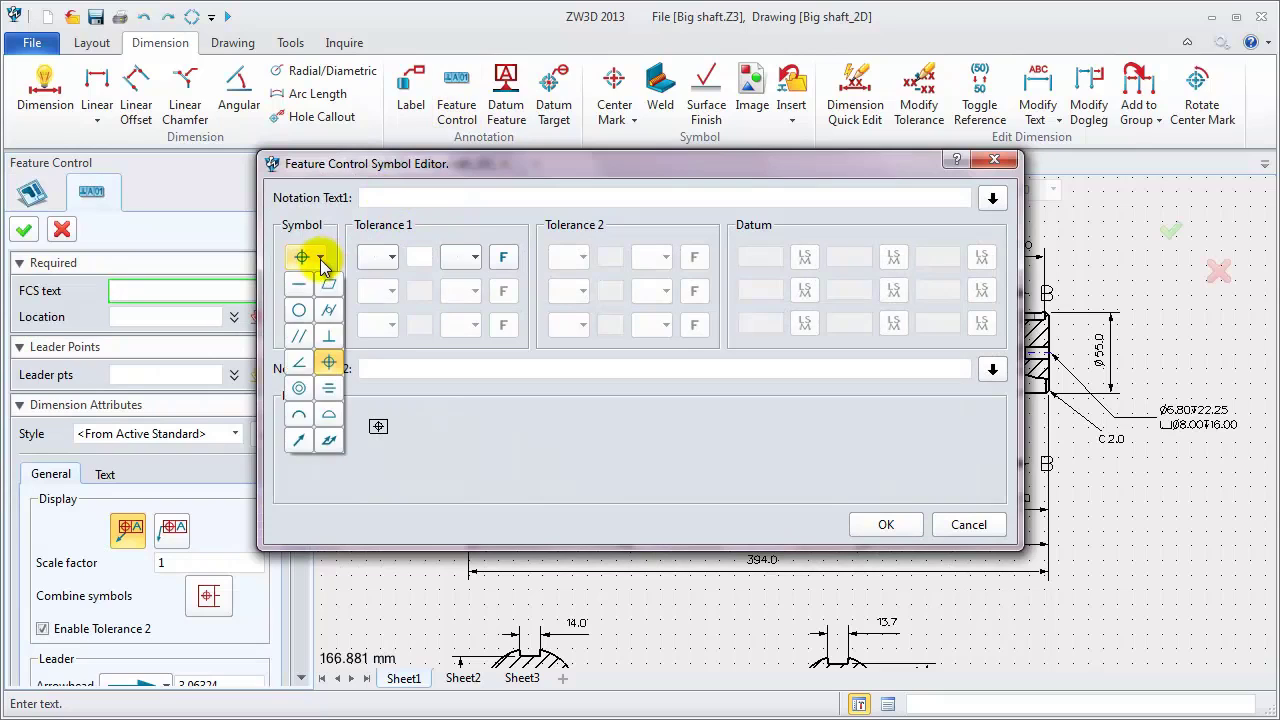
click(299, 390)
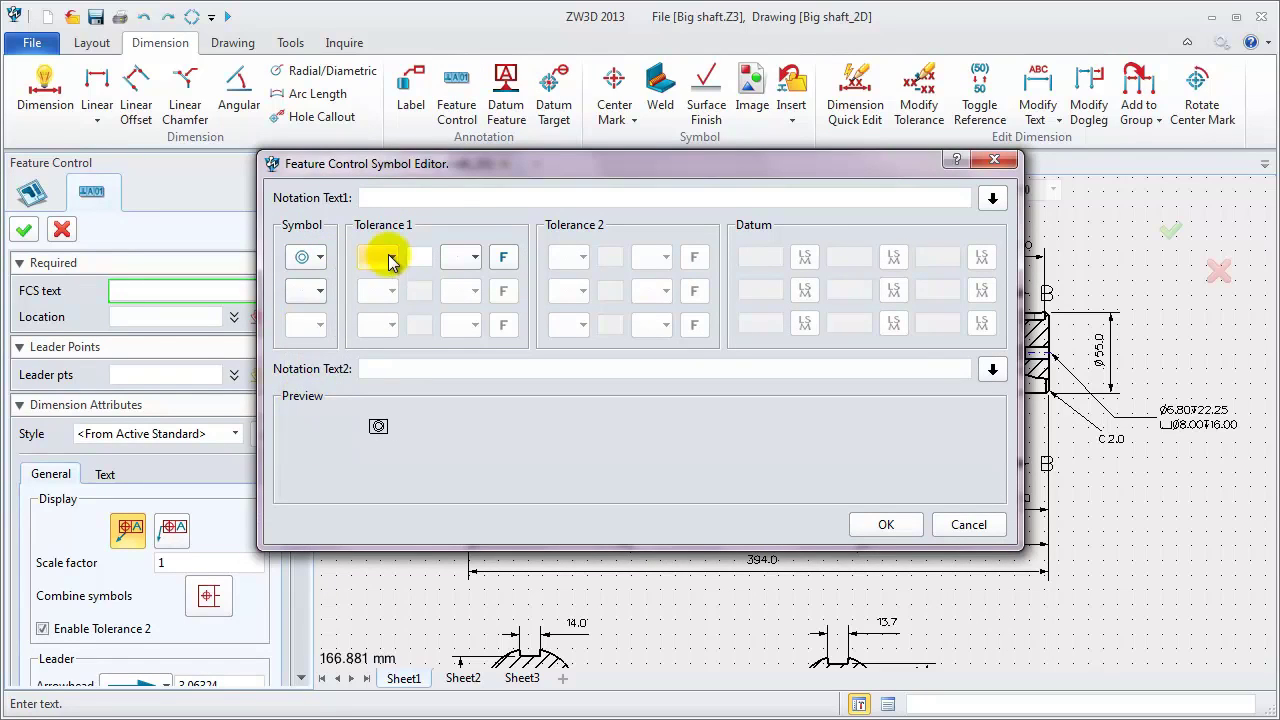
click(386, 257)
click(380, 311)
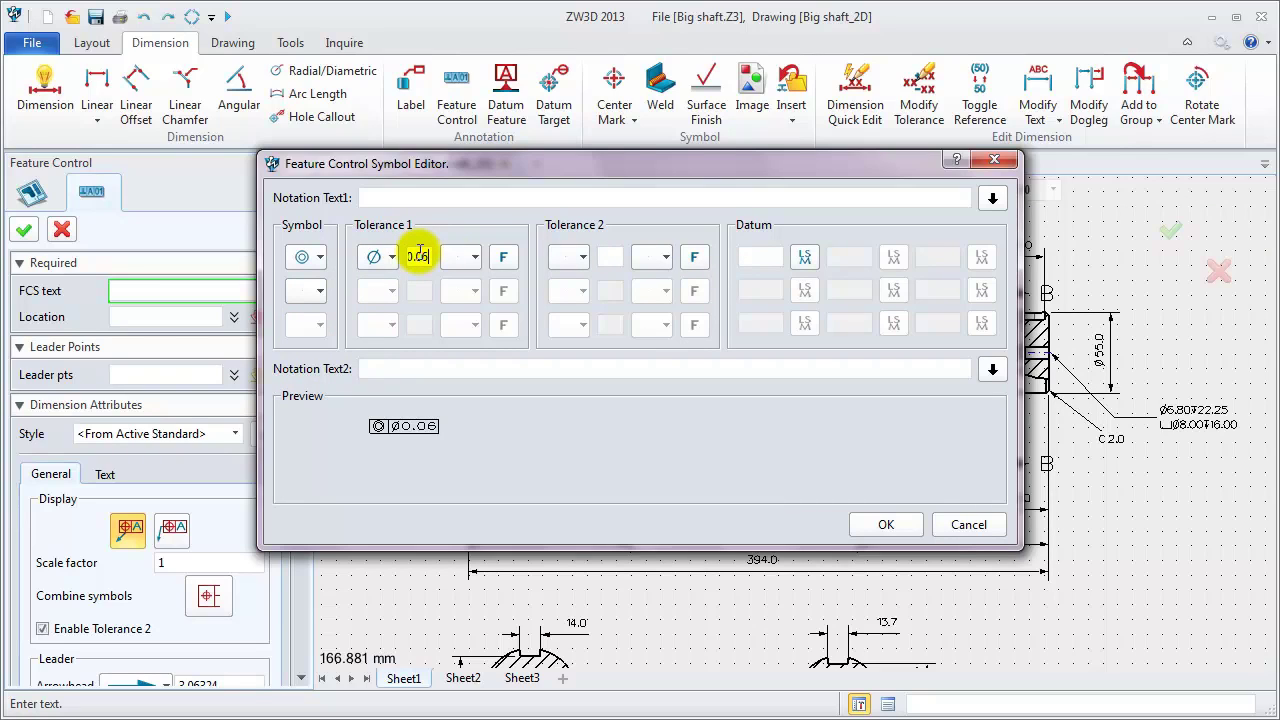
click(752, 257)
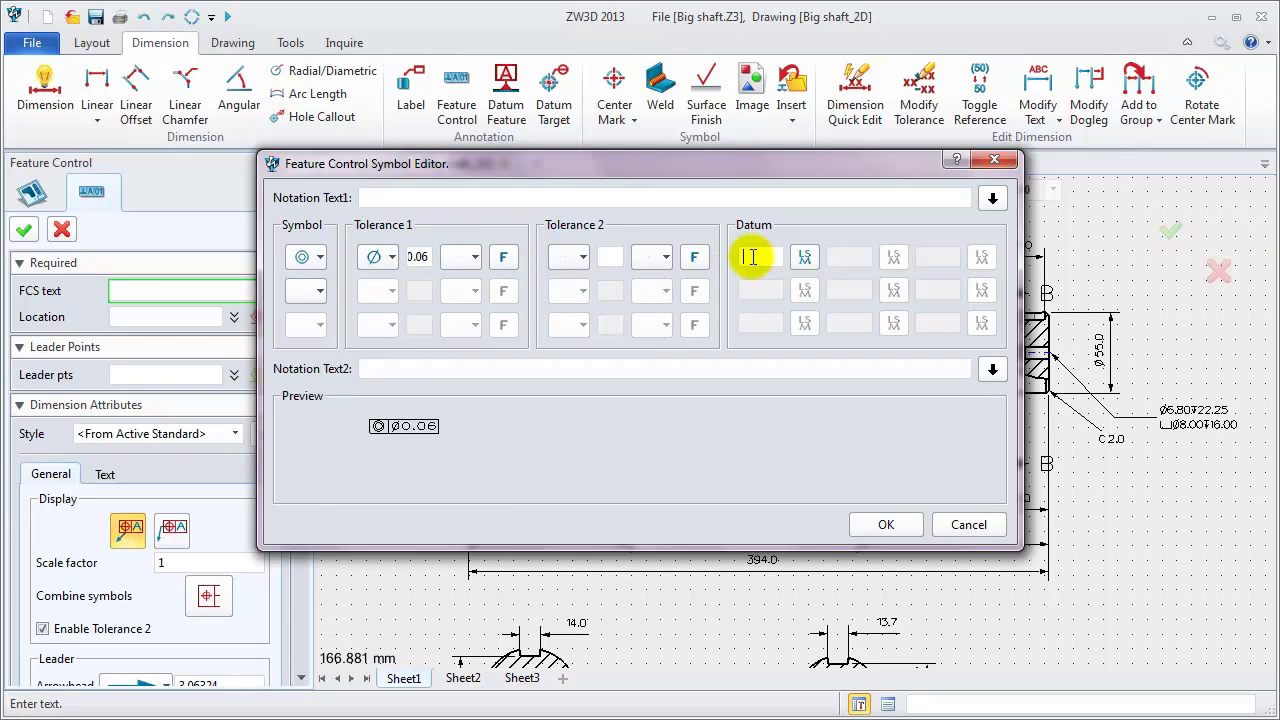
text(A)
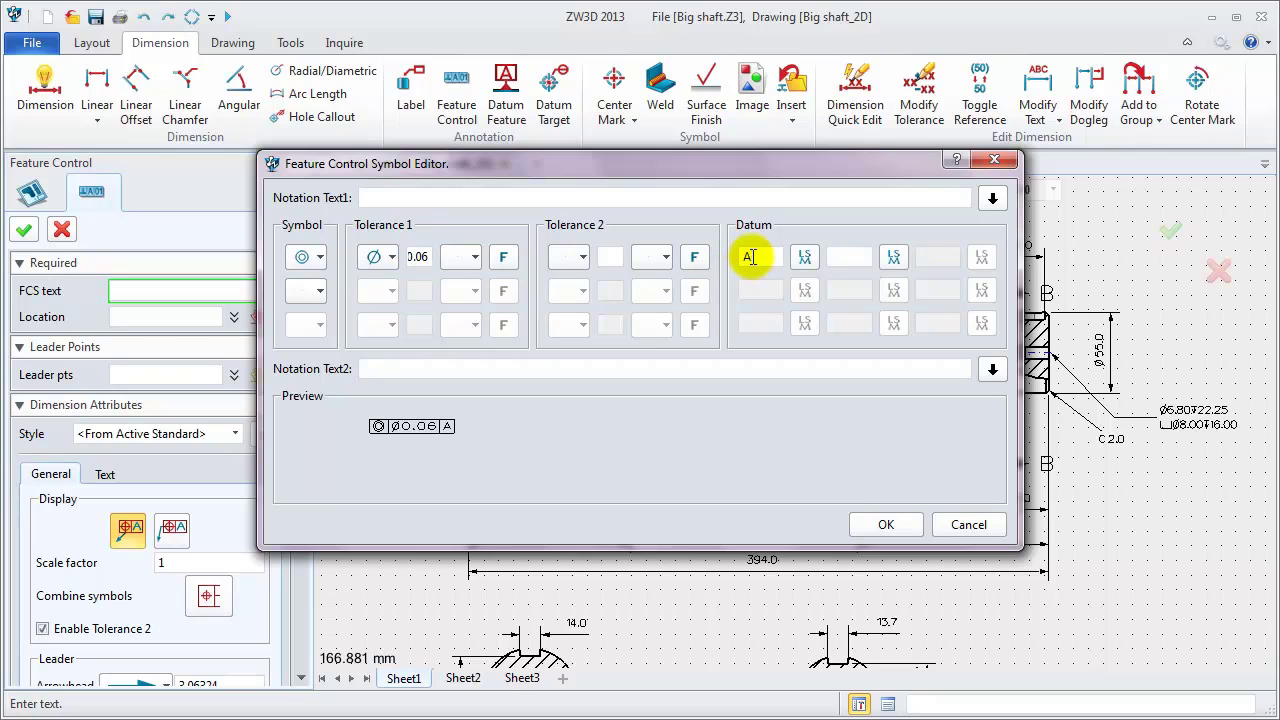
click(886, 524)
Place the feature control frame above the shaft's left end, with a bent leader to the upper end of the diameter 65.0 dimension
middle_drag(722, 453, 751, 491)
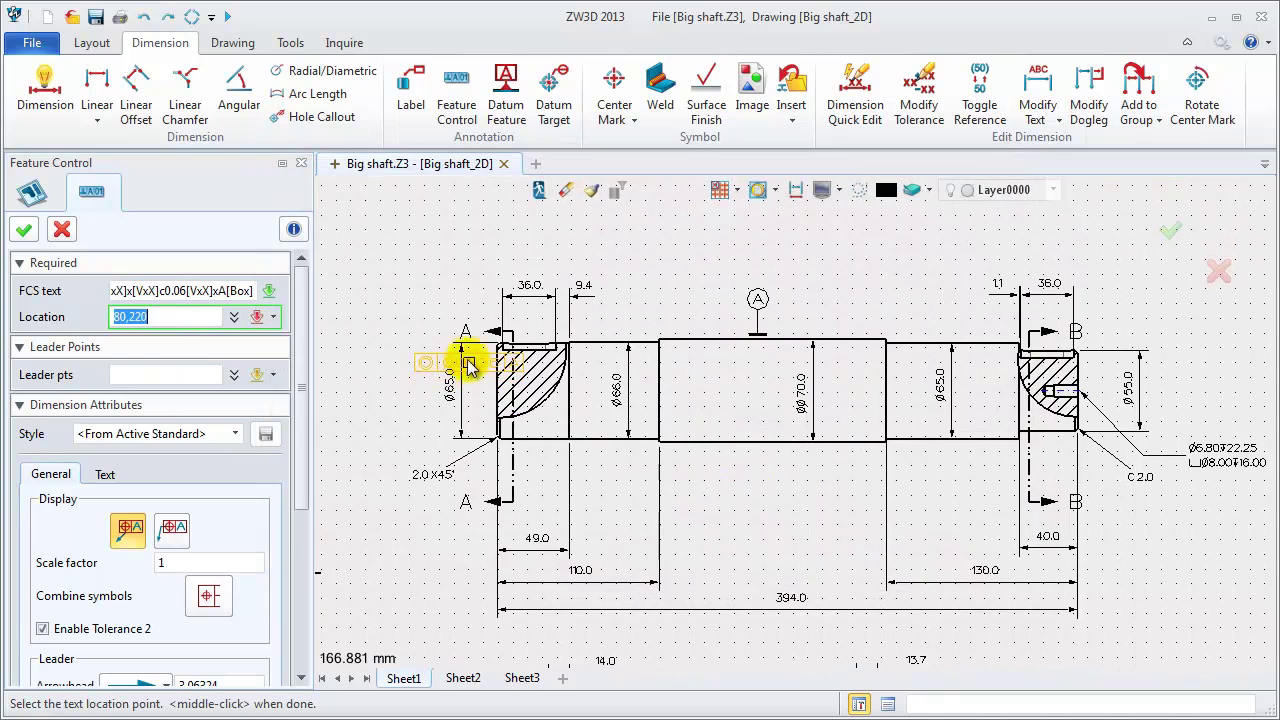
scroll(463, 358, up, 5)
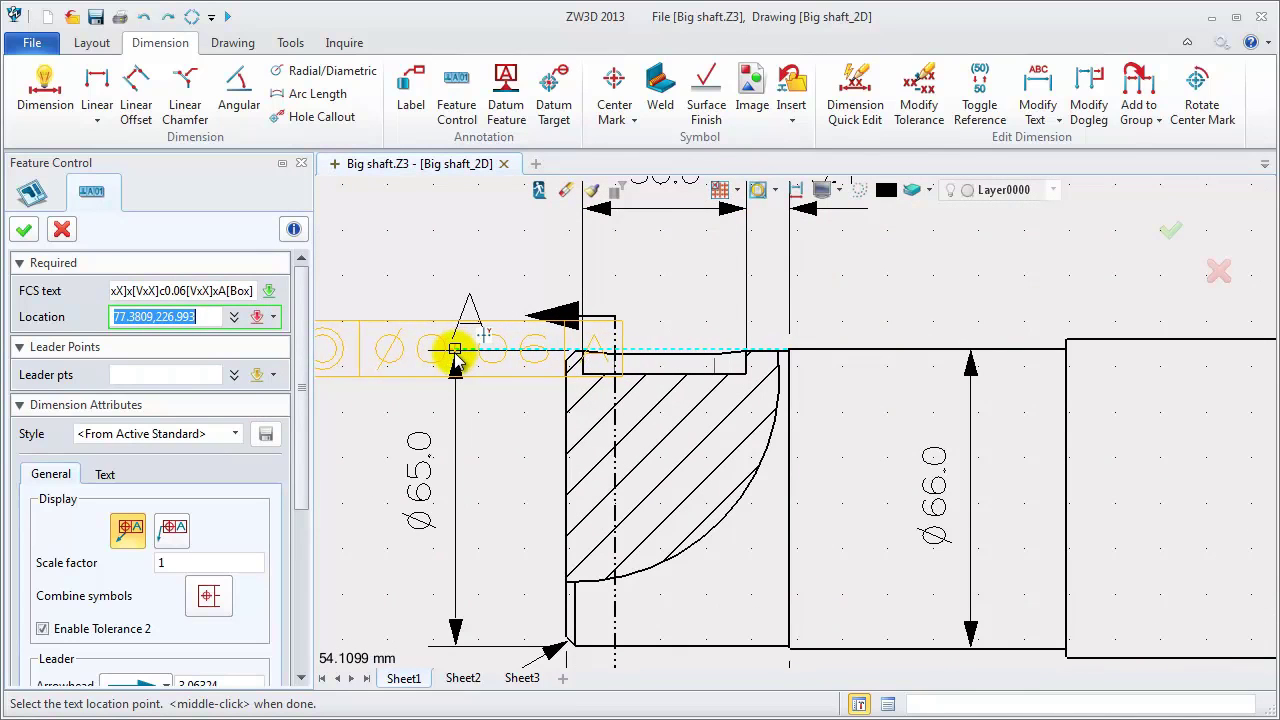
scroll(457, 350, down, 4)
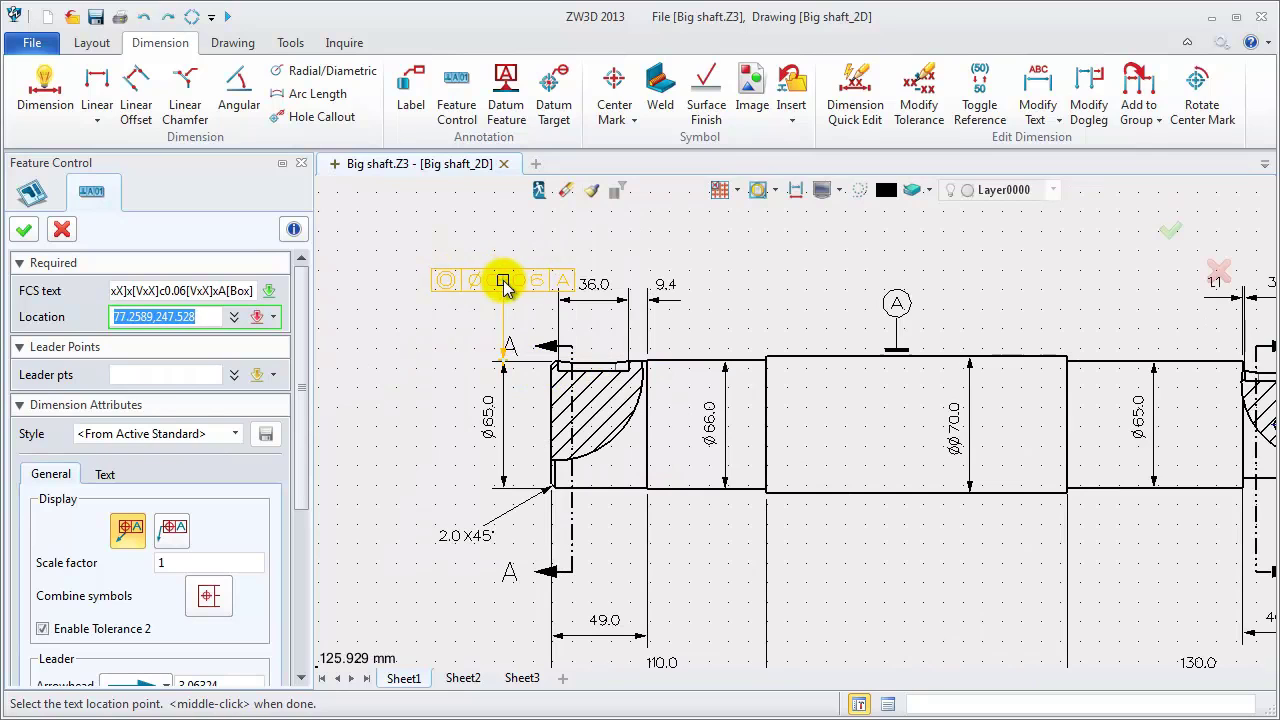
scroll(422, 288, down, 1)
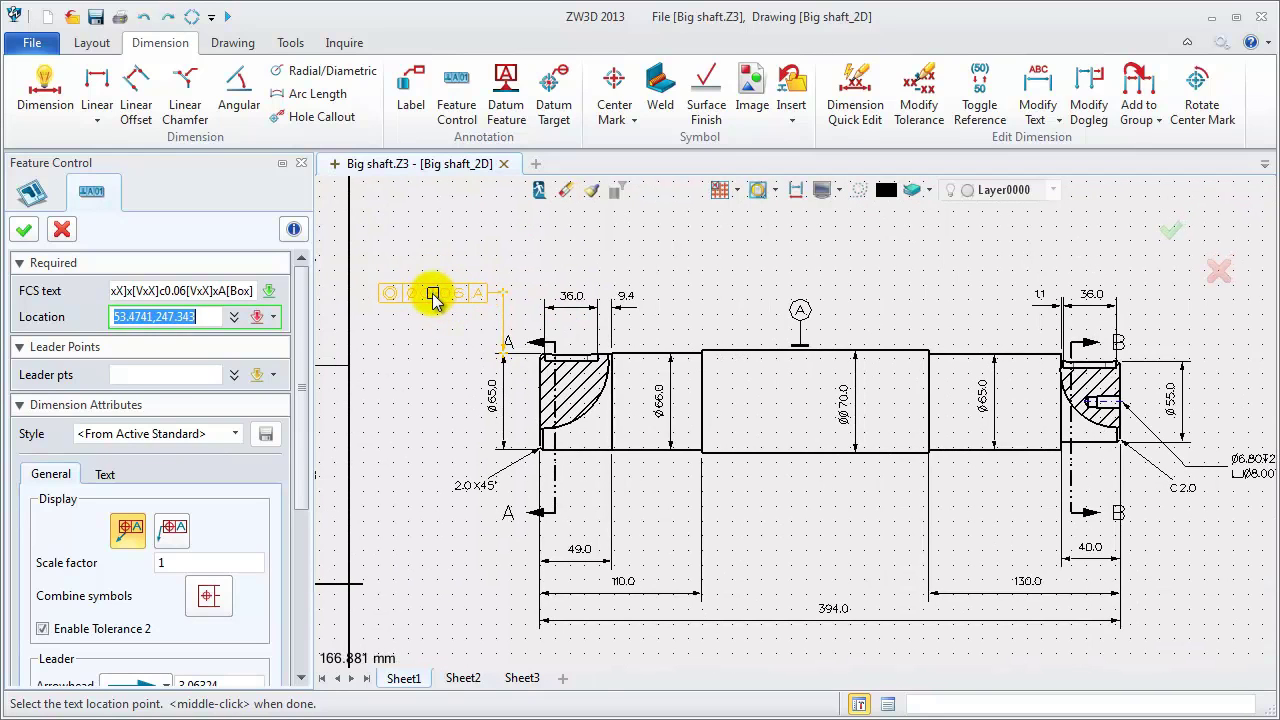
click(425, 297)
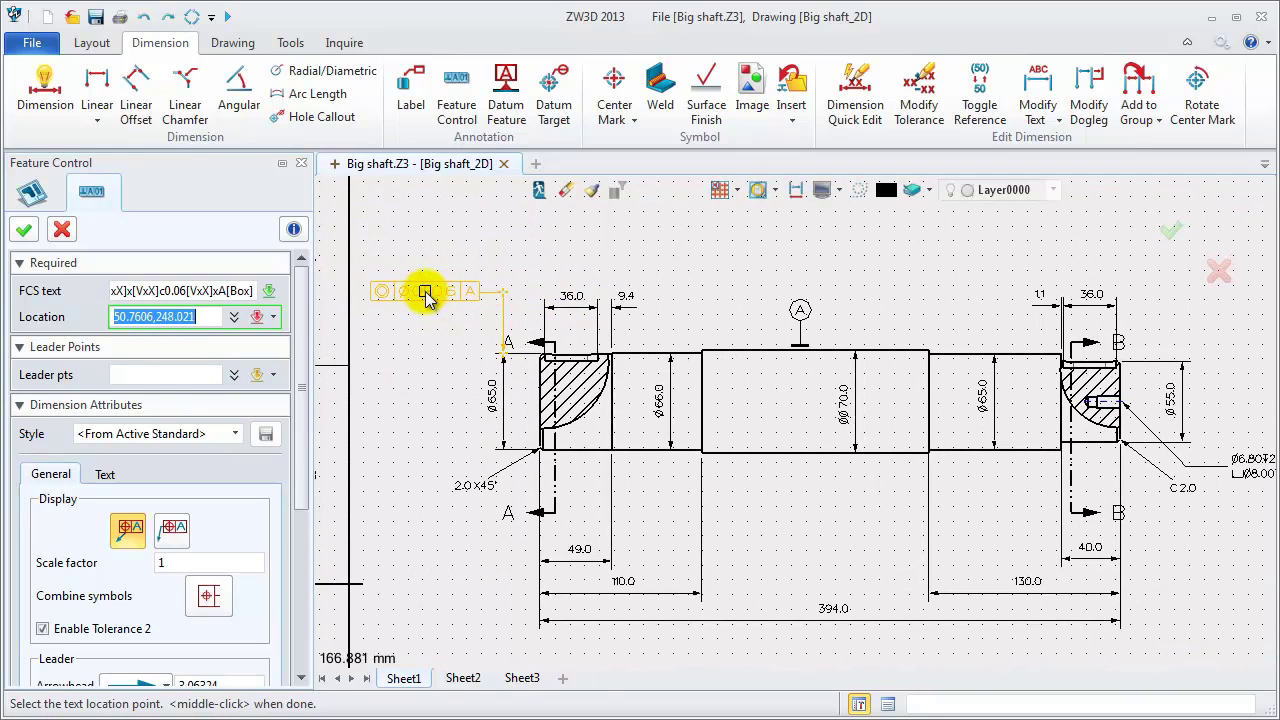
middle_click(418, 338)
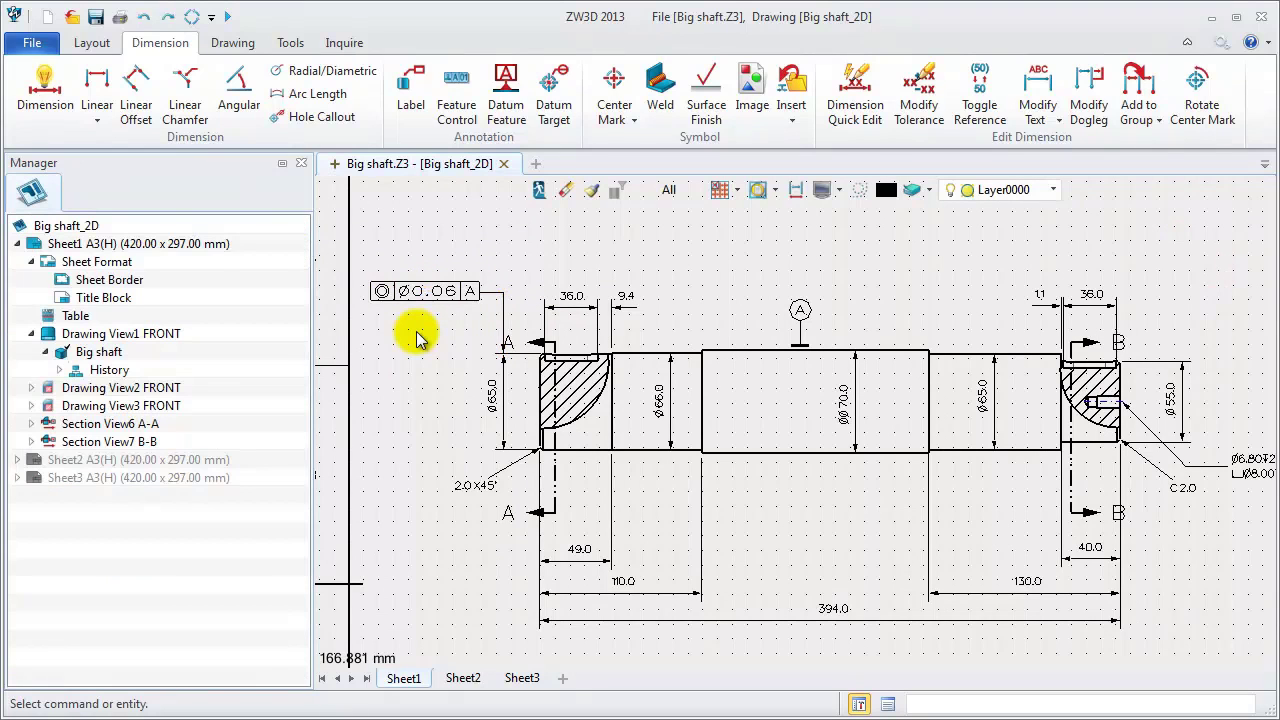
Add a center mark to the circle of section A-A, using a style with center lines extending across the circle
scroll(418, 338, down, 2)
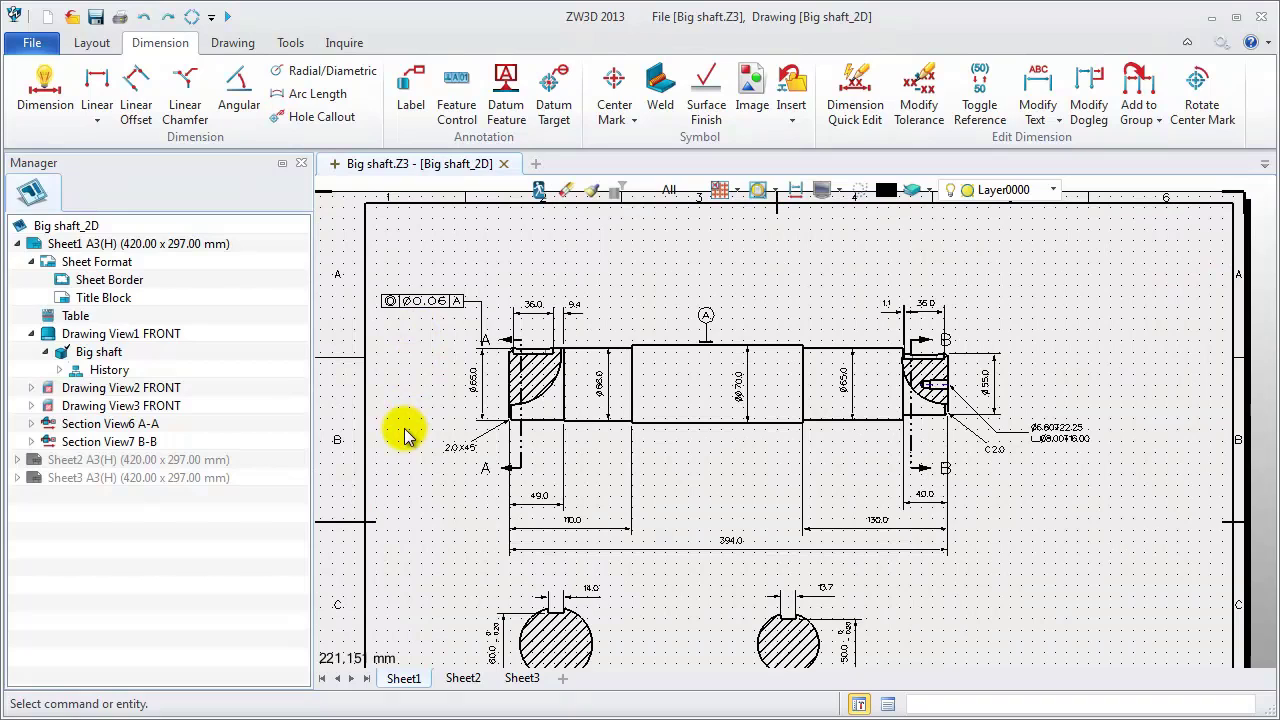
middle_drag(408, 428, 420, 364)
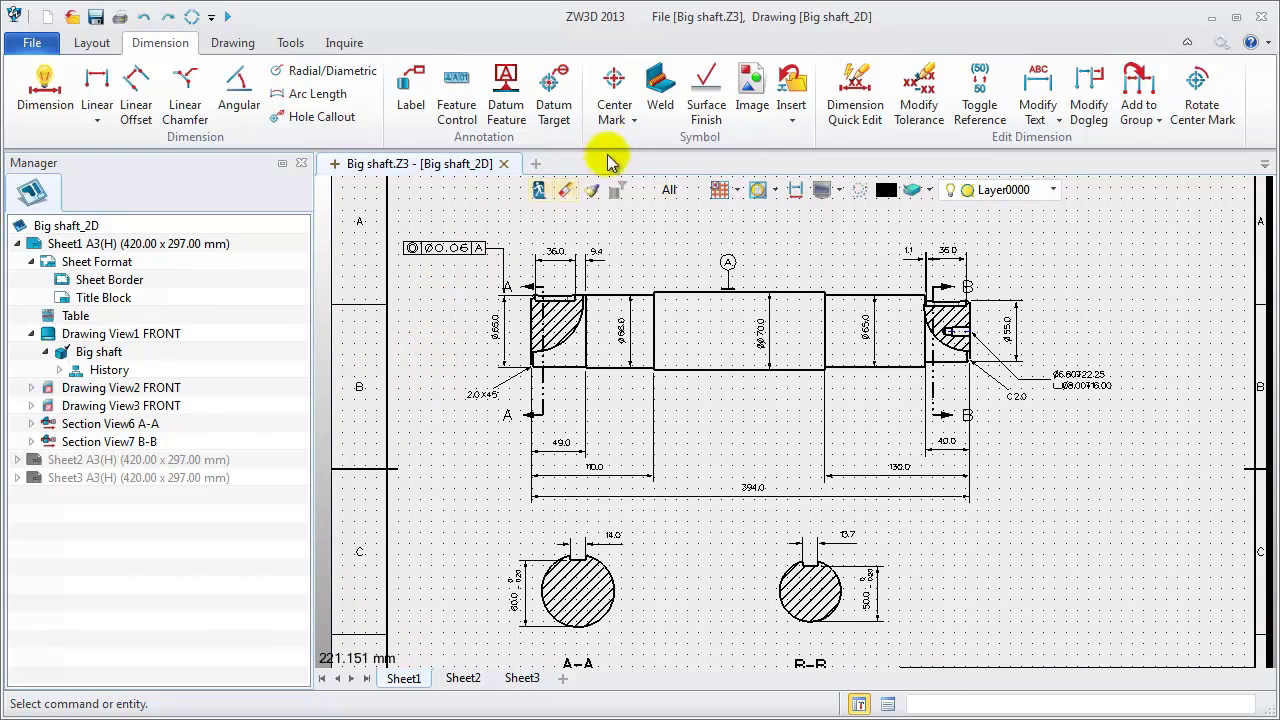
click(625, 92)
click(620, 588)
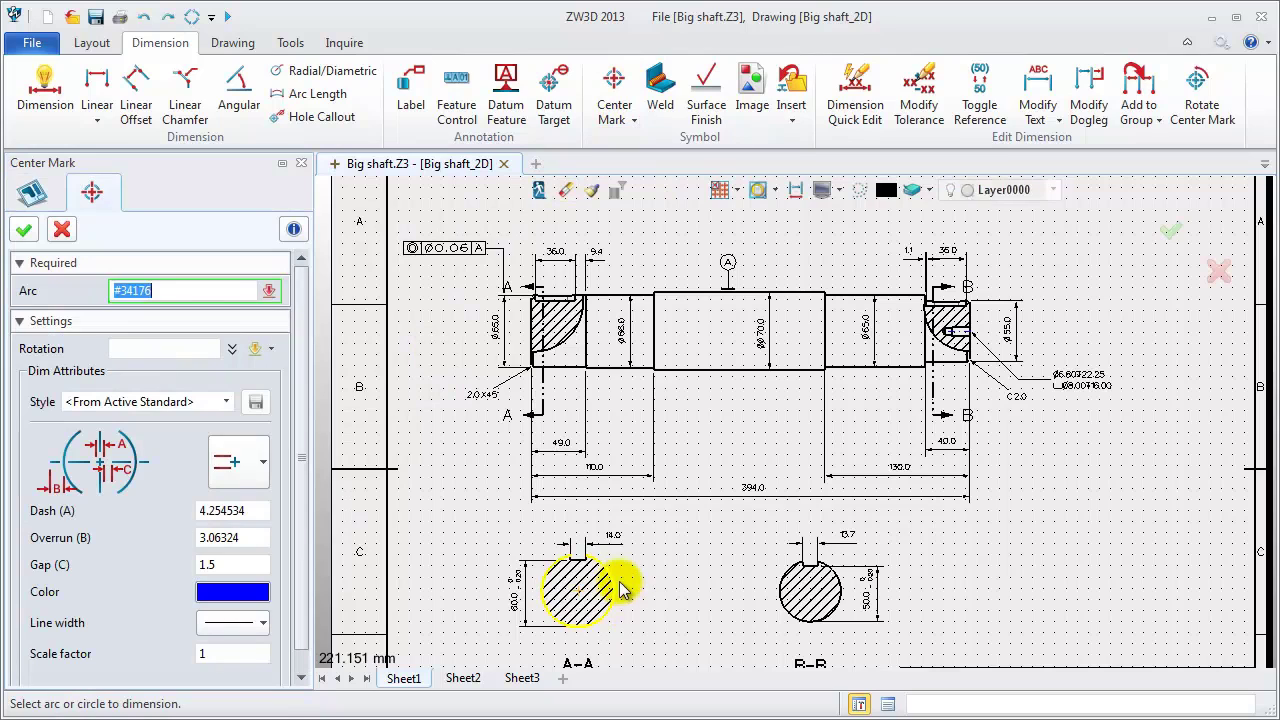
click(255, 462)
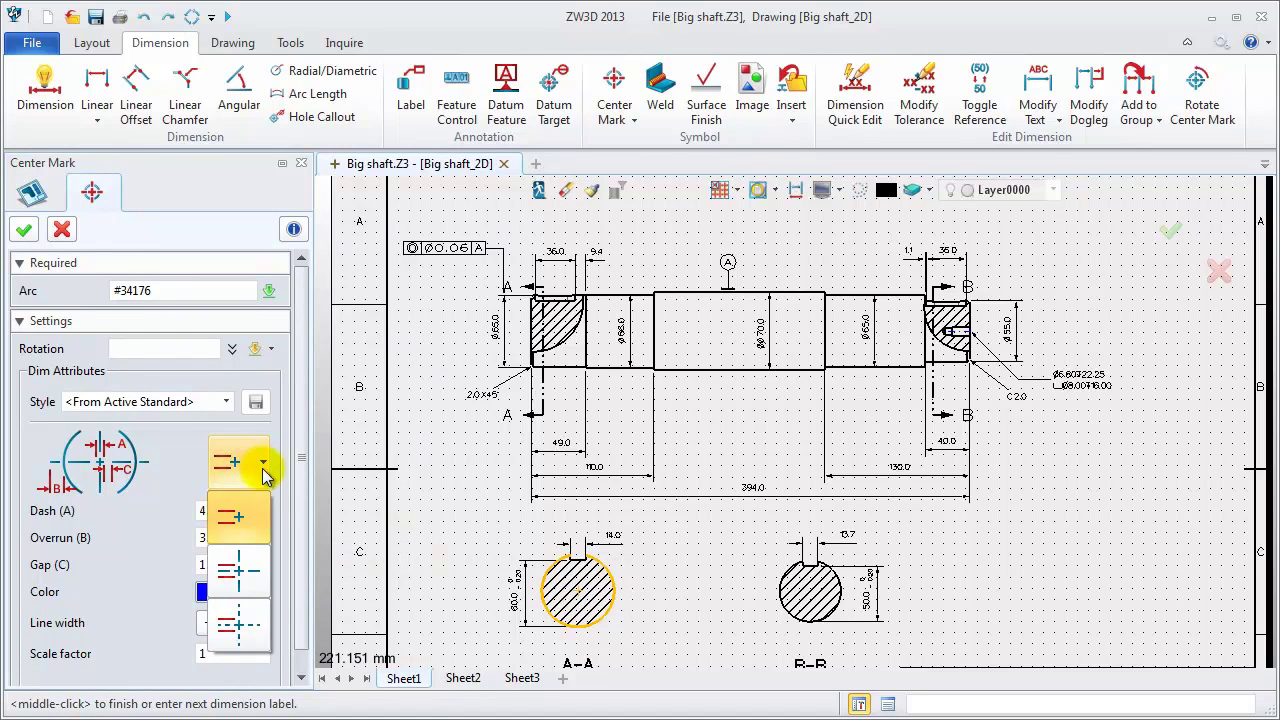
click(252, 600)
middle_click(396, 514)
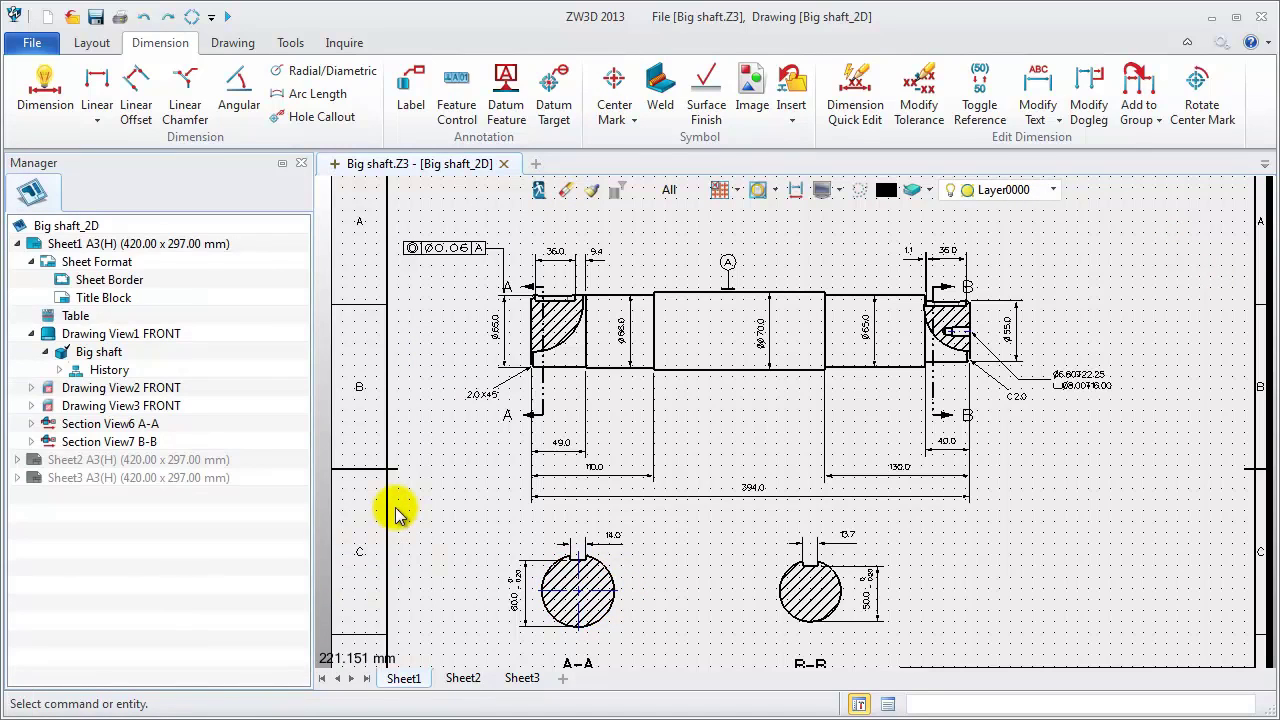
Add a center mark to the circle of section B-B, using the style with center lines extending across the circle
middle_click(396, 514)
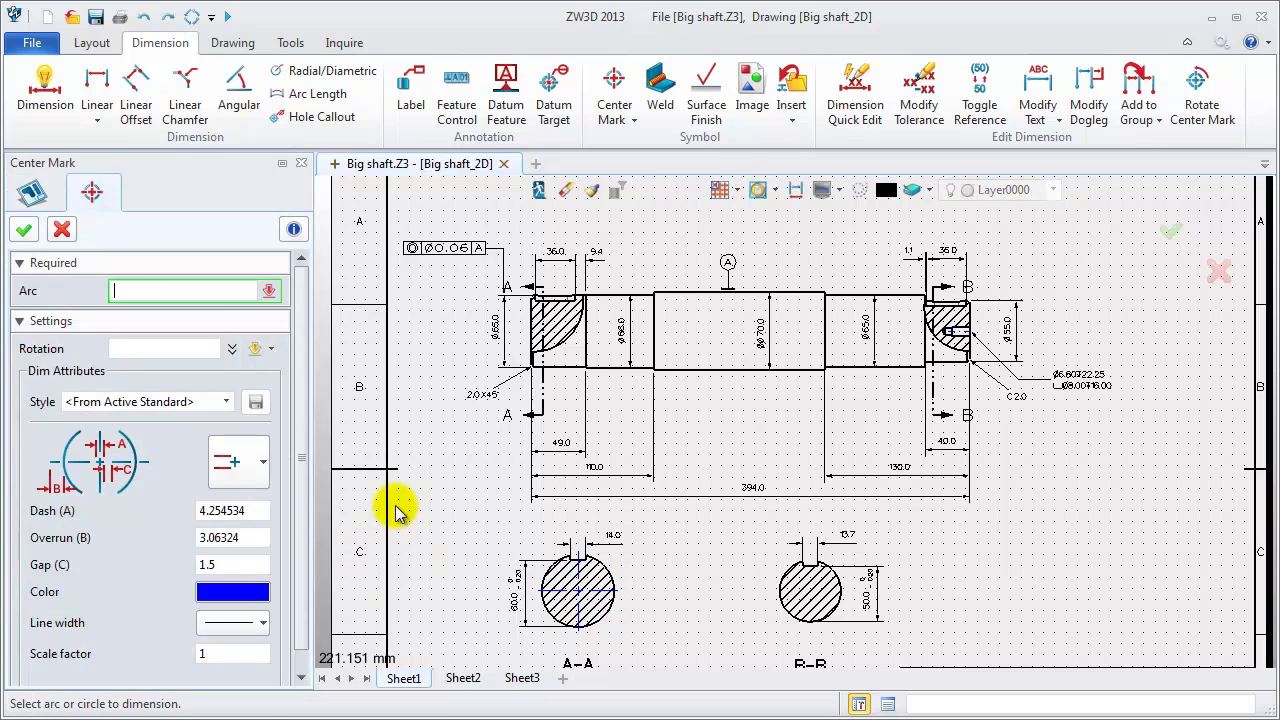
click(778, 592)
click(240, 462)
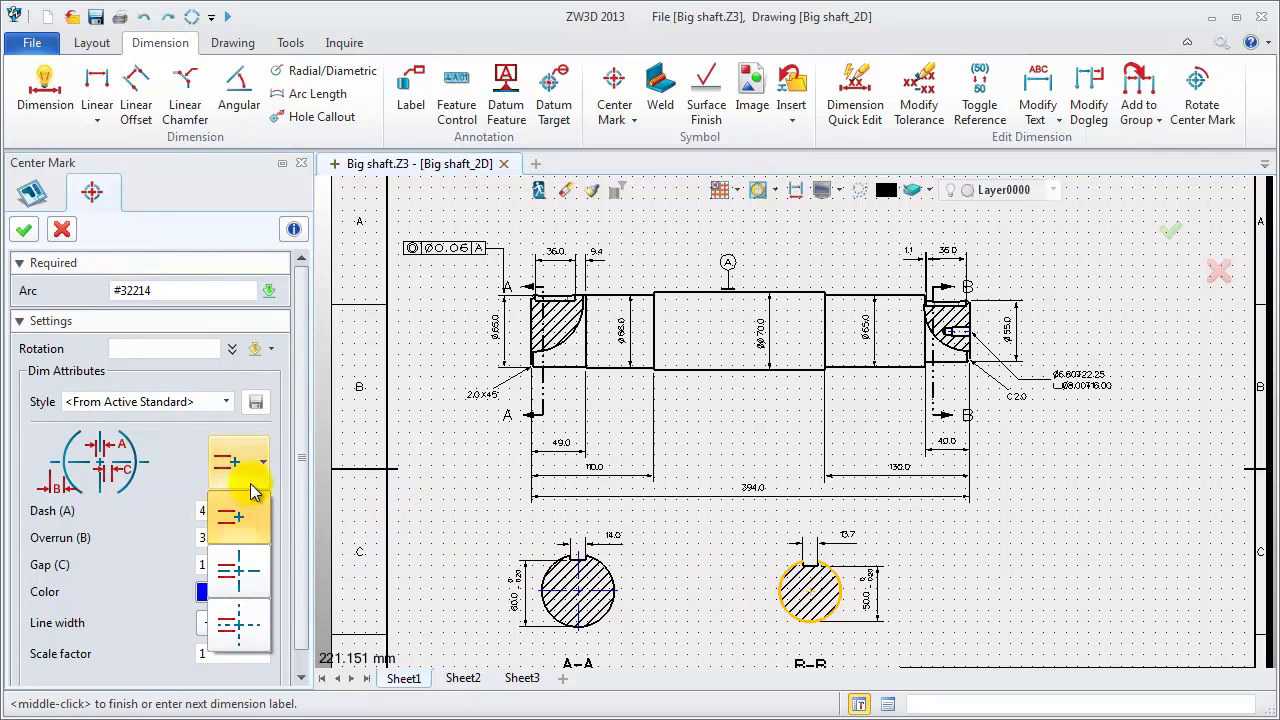
click(248, 620)
middle_click(445, 530)
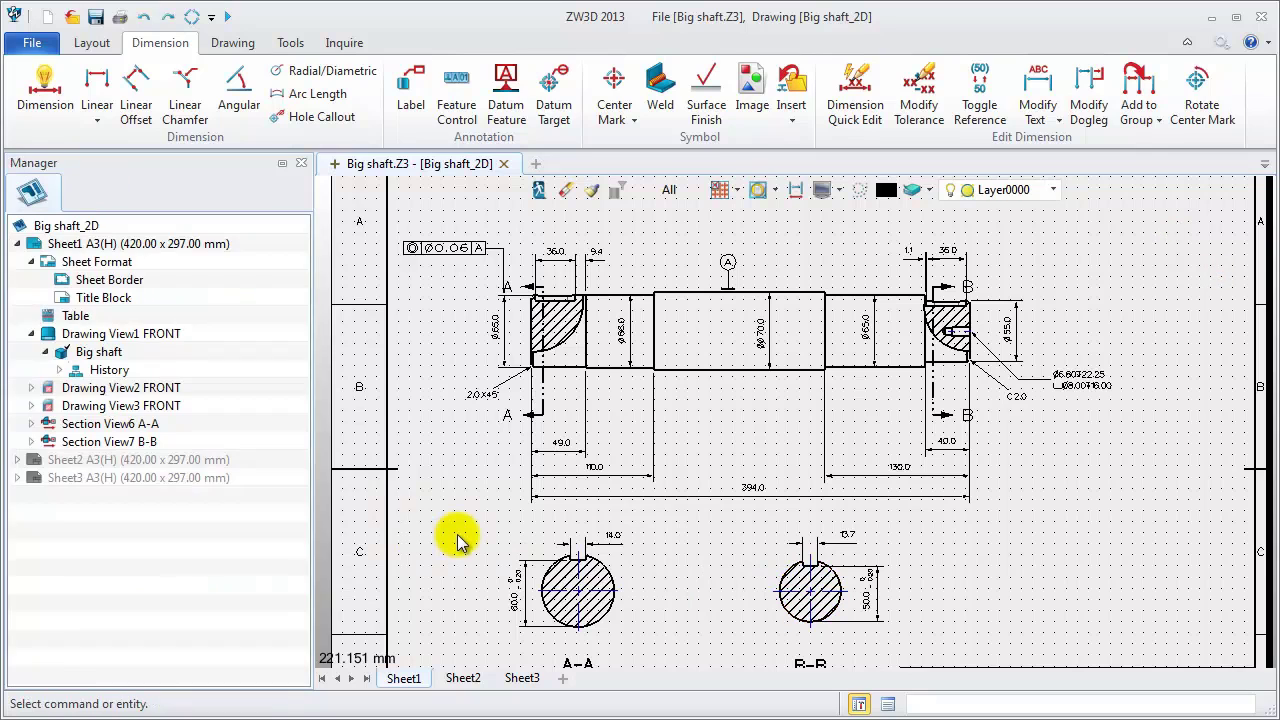
Add a center line between the upper and lower edges of the shaft's middle section, with a 73.06324 overrun, and choose its line width
click(634, 120)
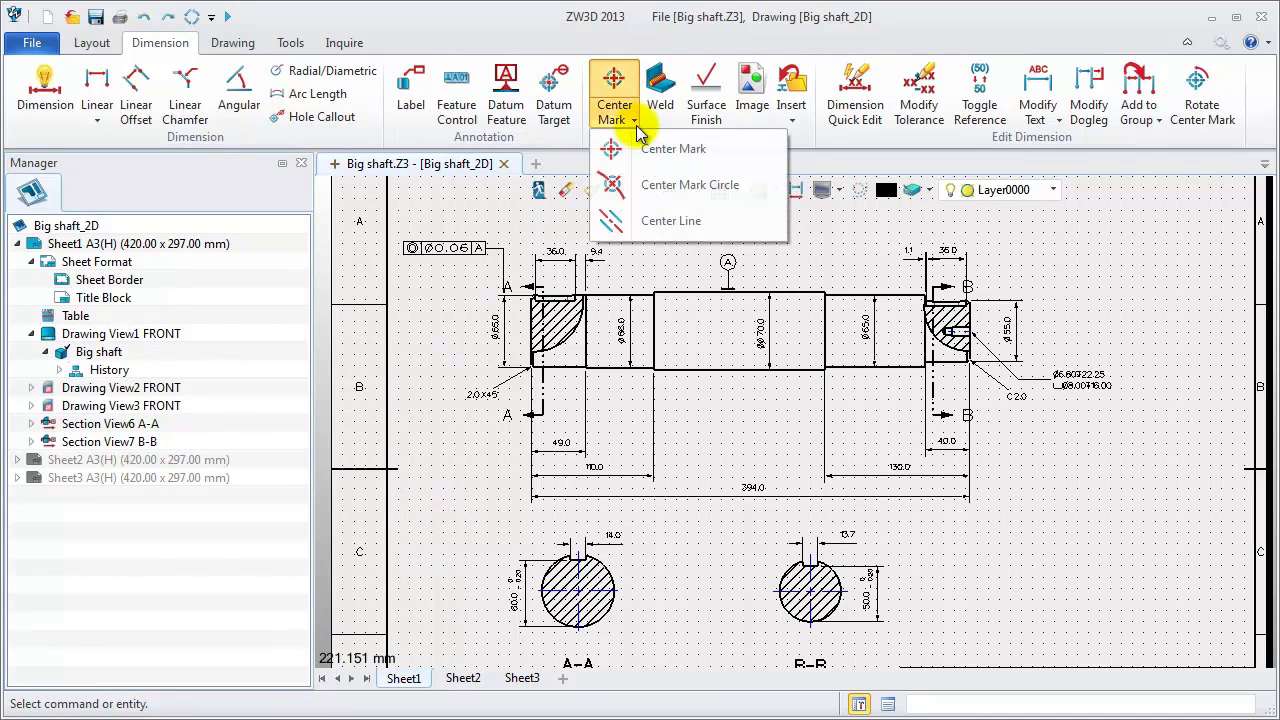
click(662, 221)
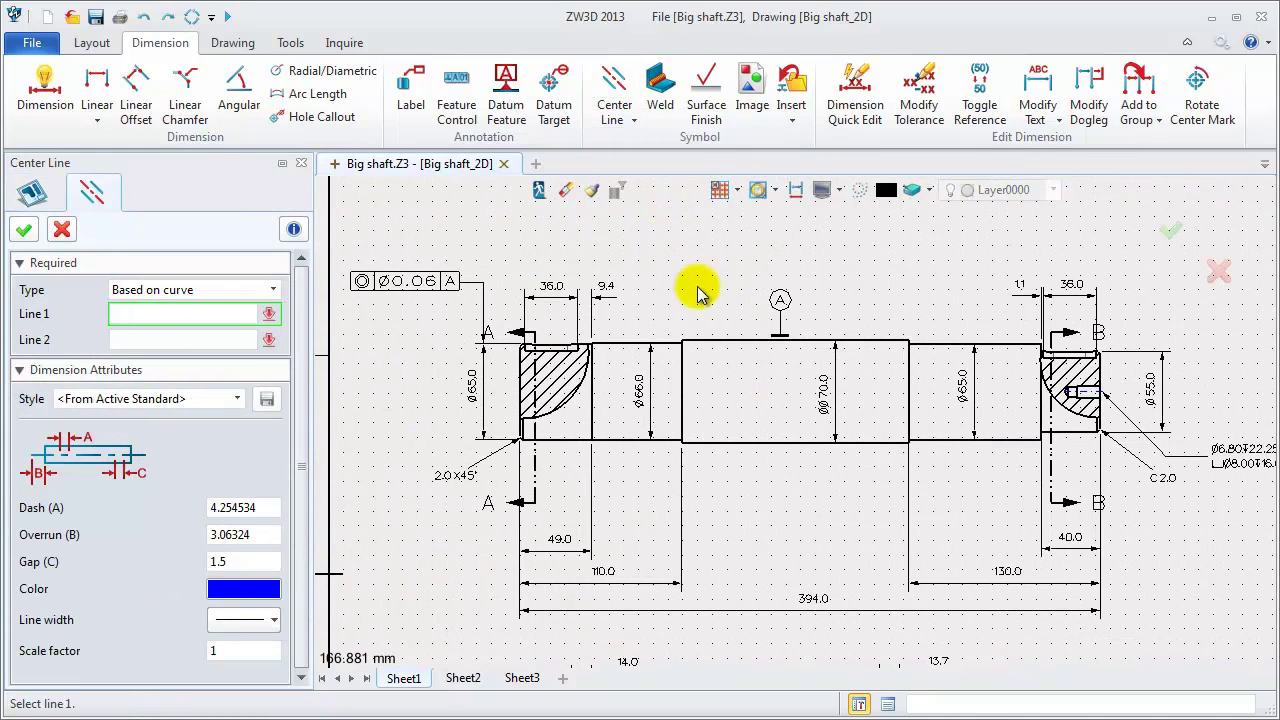
click(730, 343)
click(736, 443)
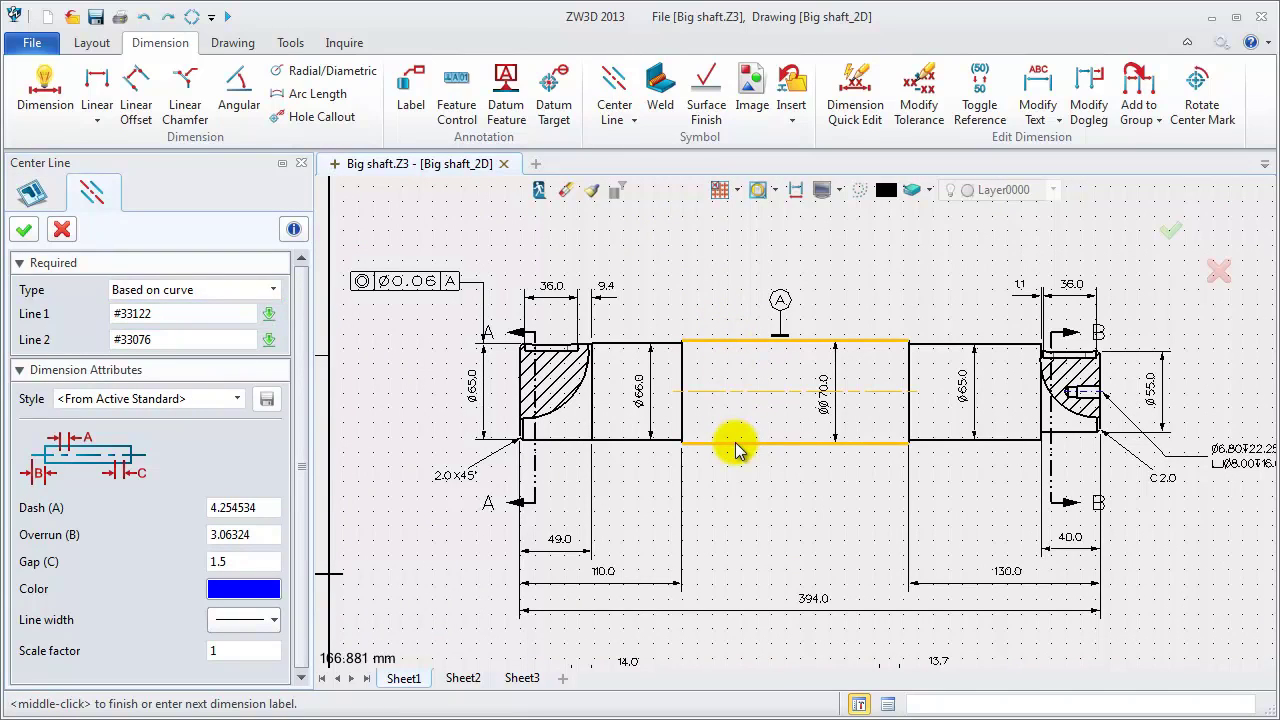
scroll(268, 533, up, 6)
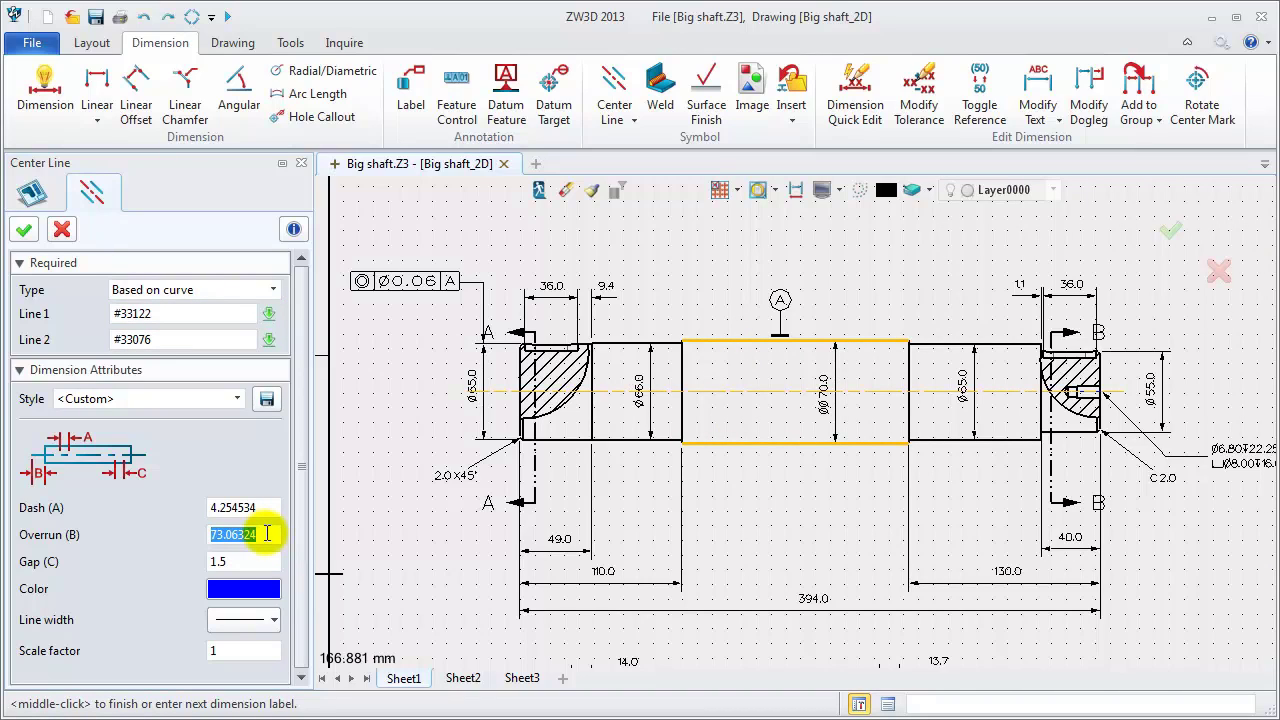
click(270, 628)
click(270, 625)
middle_click(258, 495)
scroll(757, 257, up, 1)
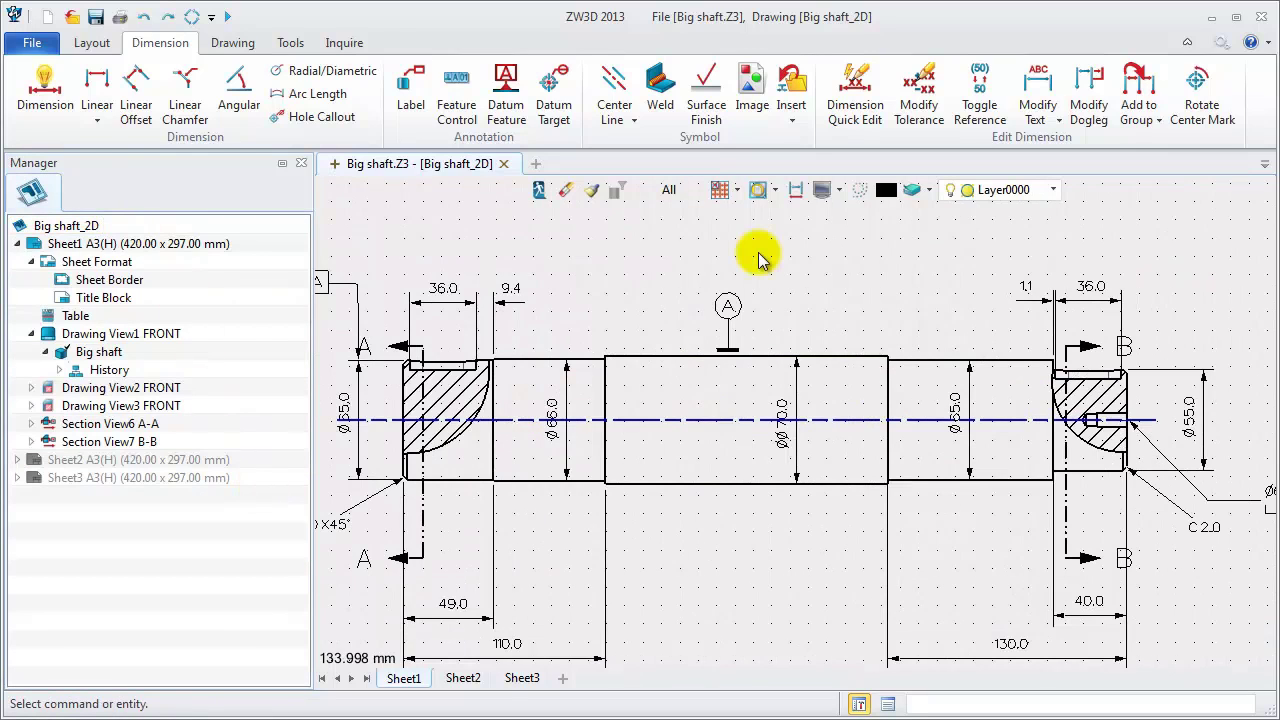
Add a machining-required surface finish symbol with minimum roughness 1.6, oriented at 180 degrees, on the lower edge of the shaft's left-end section
click(705, 97)
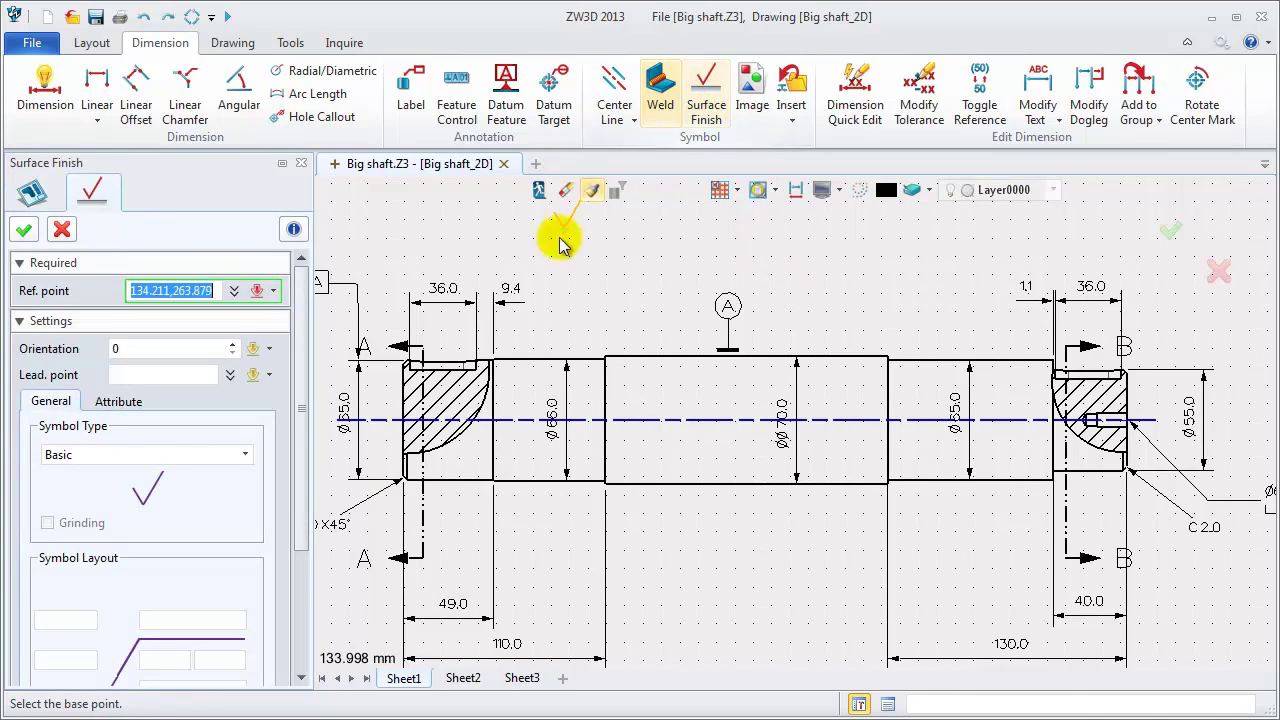
click(447, 484)
click(134, 348)
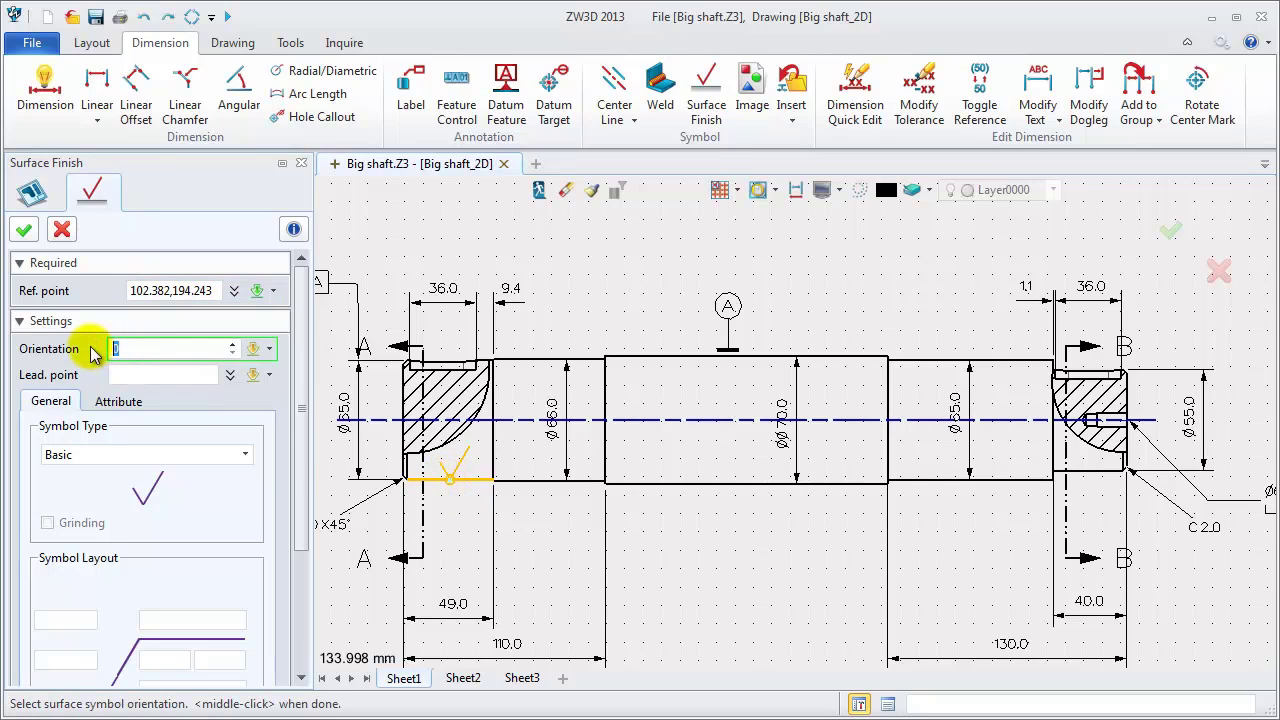
text(180)
key(Return)
click(122, 455)
click(110, 490)
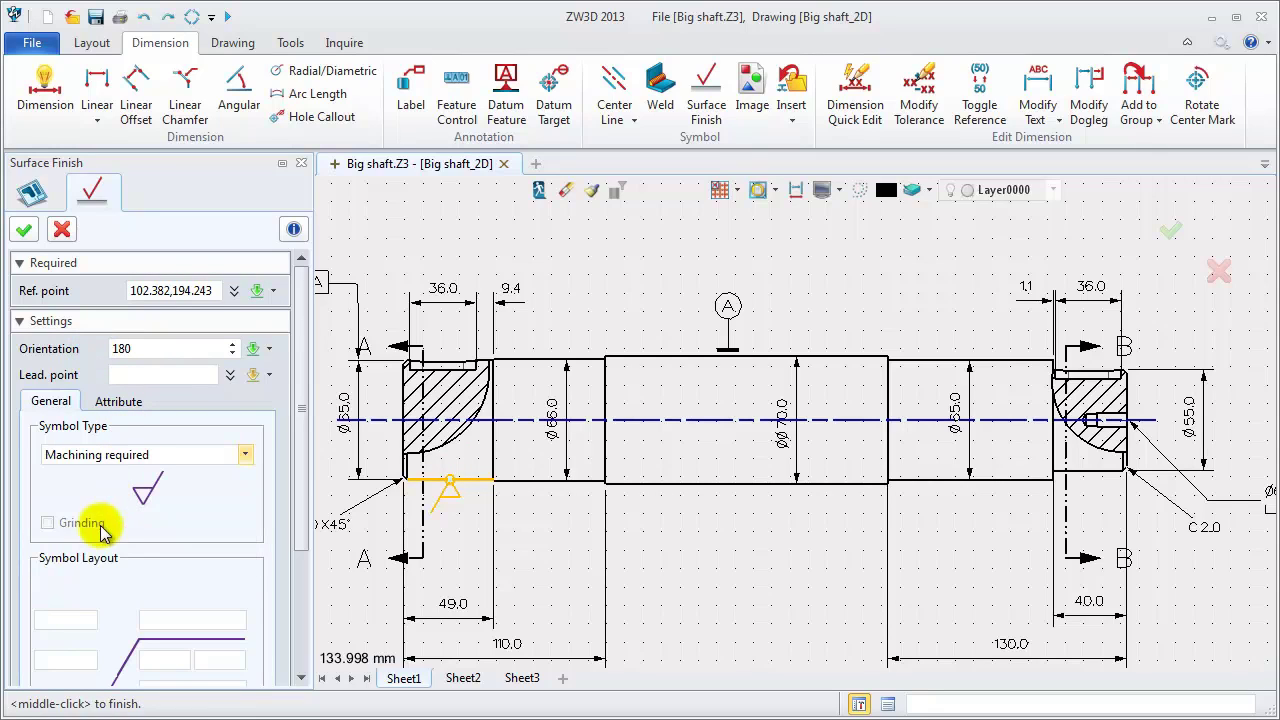
click(49, 659)
drag(297, 543, 297, 617)
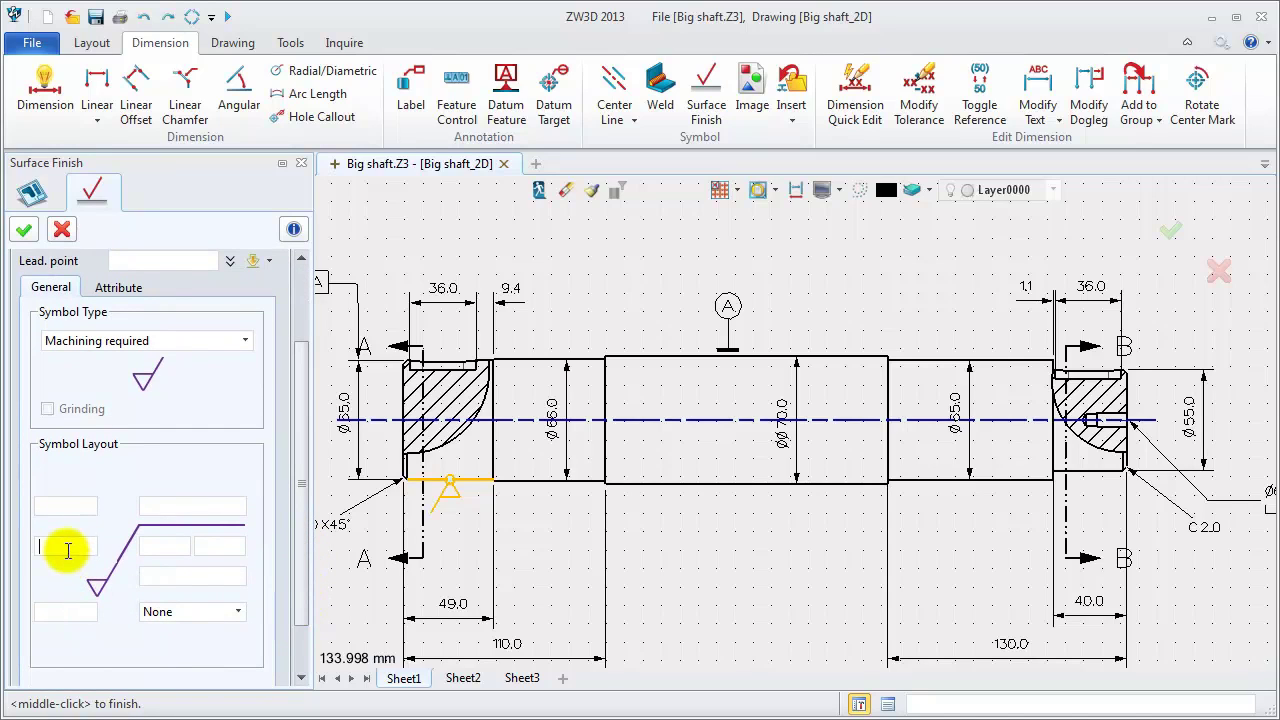
text(1.6)
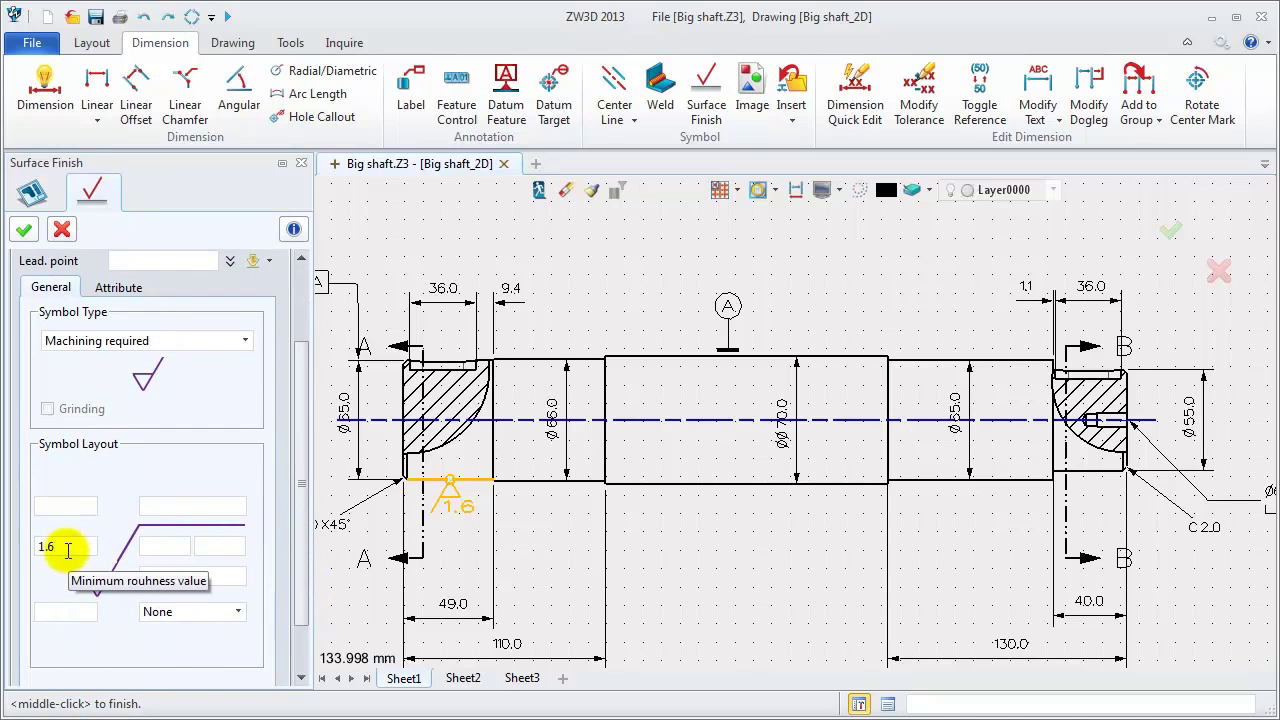
click(24, 229)
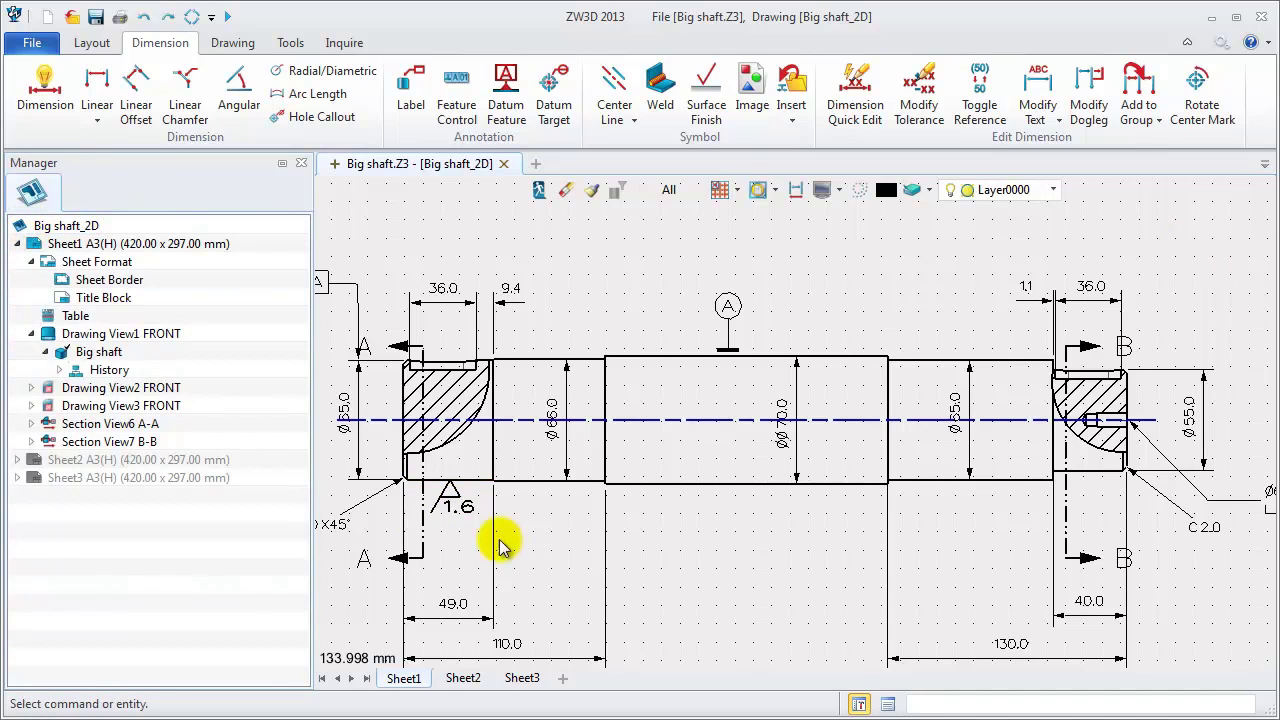
Place a machining-required surface finish symbol with roughness 3.2, oriented at 90 degrees, on the right extension line of the 110.0 dimension
click(605, 546)
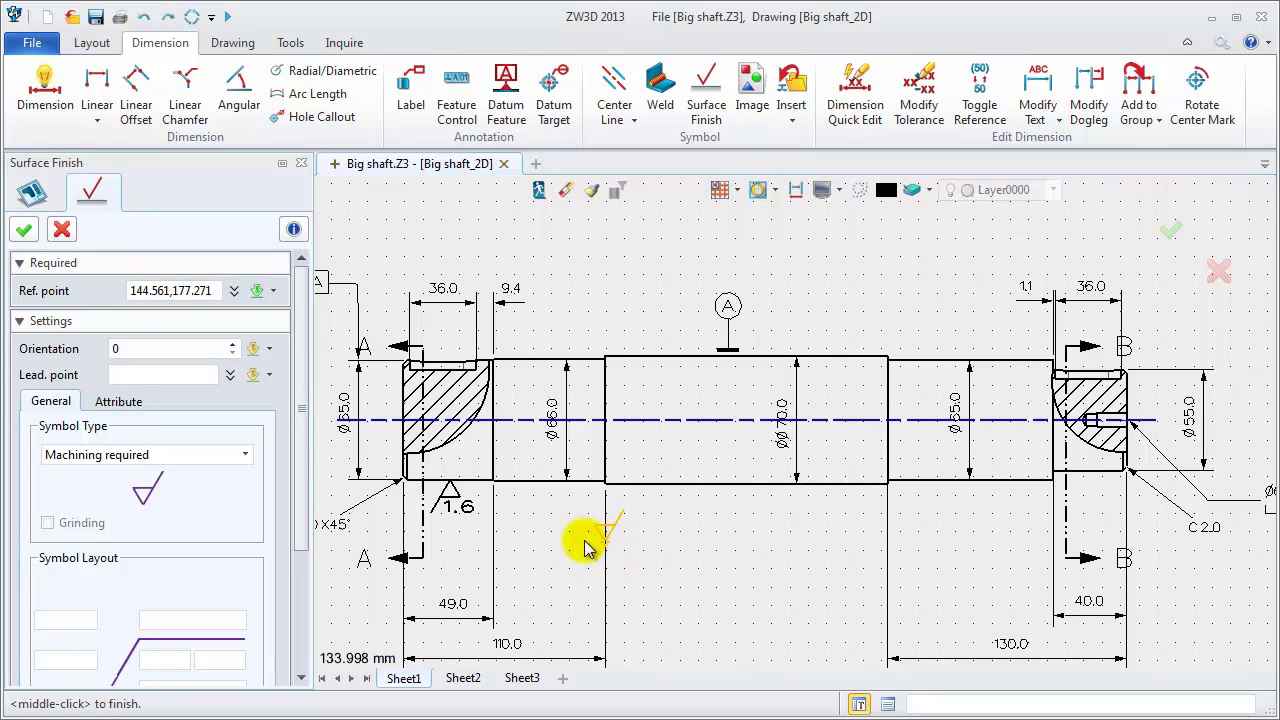
click(114, 346)
text(9)
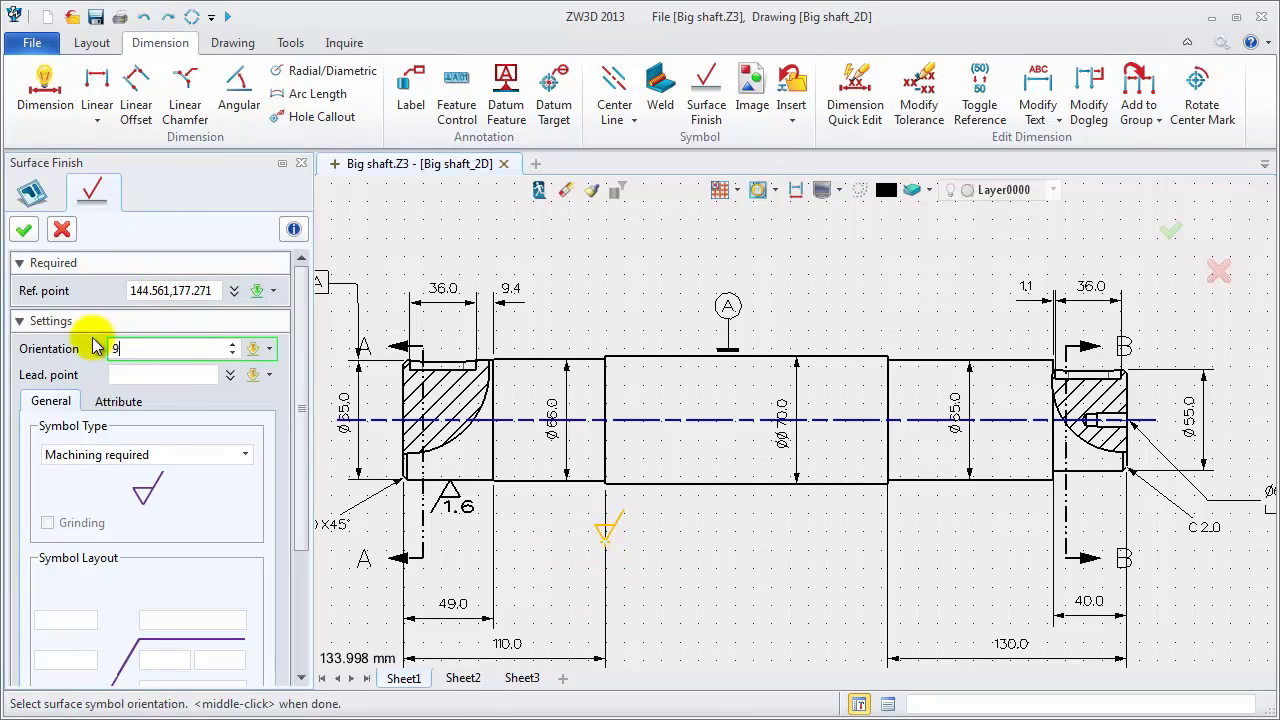
click(83, 656)
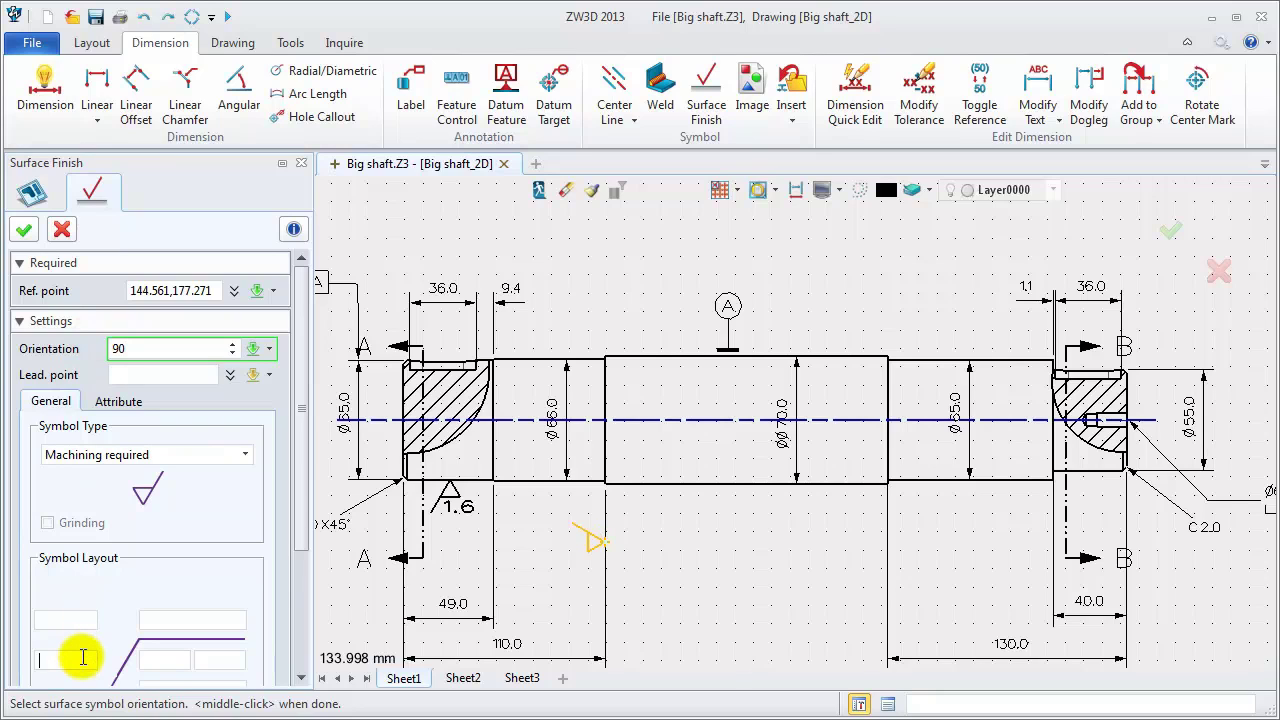
text(3.2)
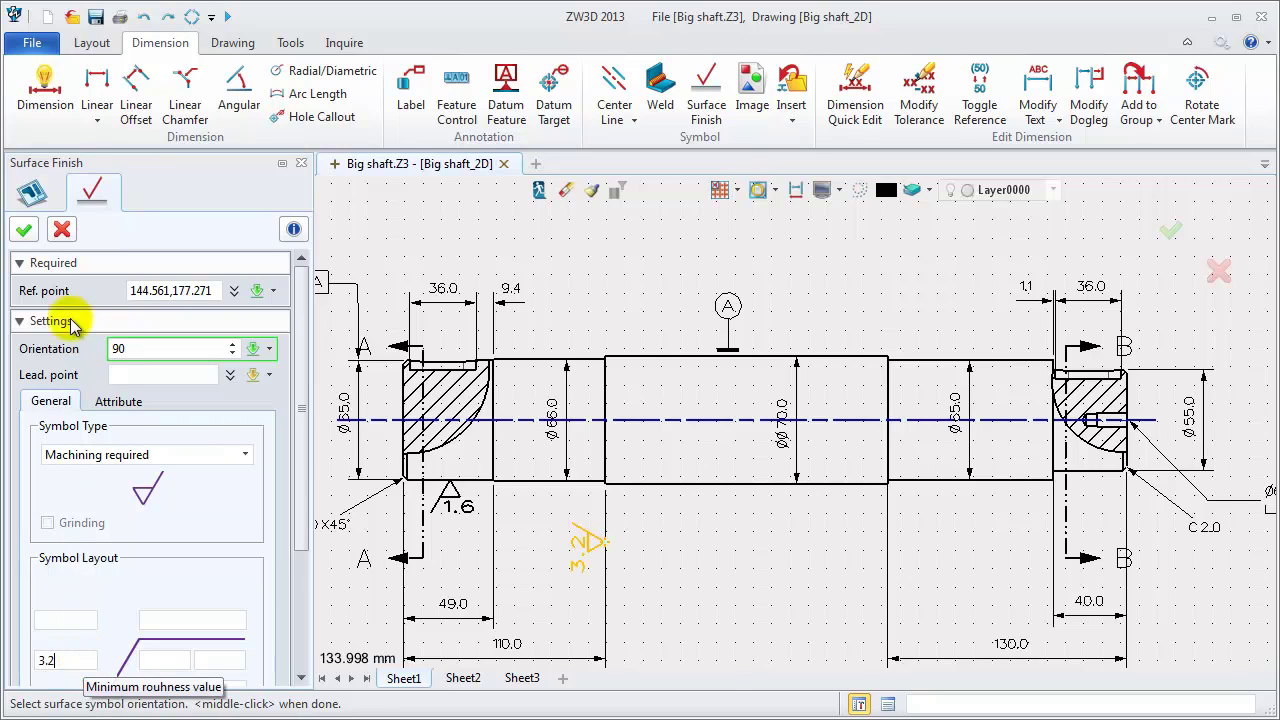
click(24, 229)
Add a machining-required surface finish symbol with roughness 12.5, oriented at 180 degrees, on the lower edge of the shaft's middle section
middle_click(840, 588)
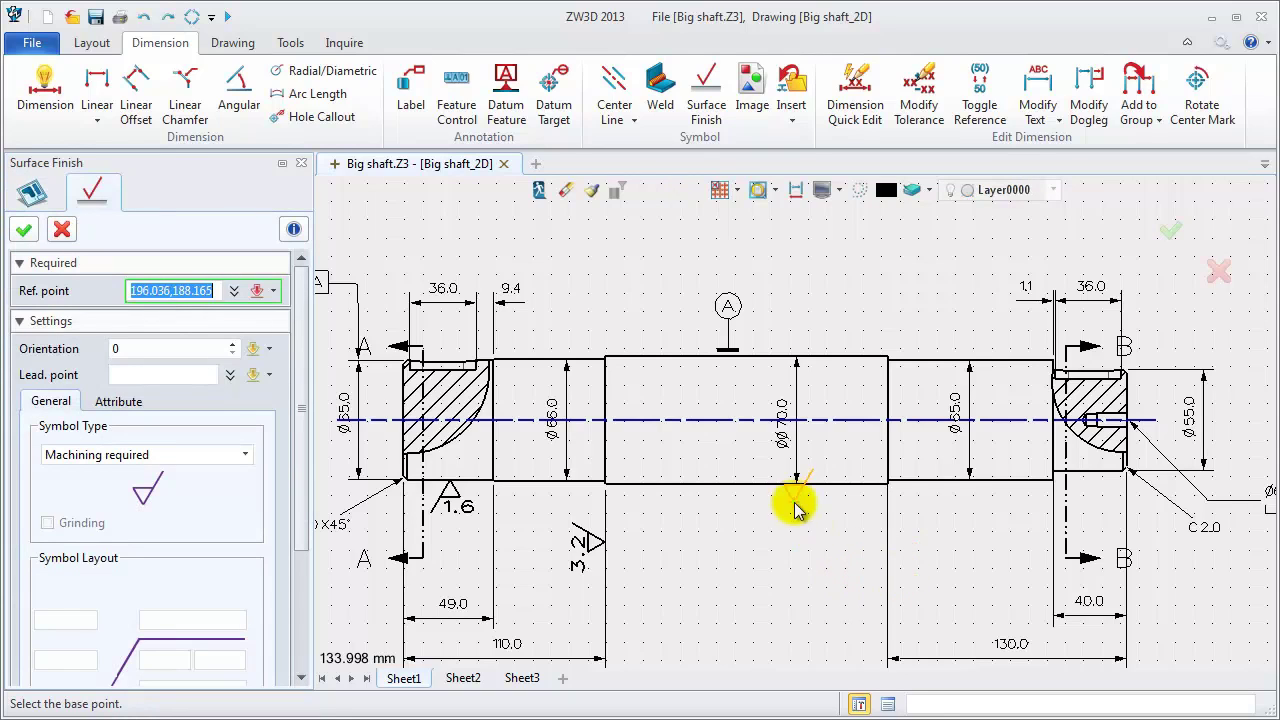
click(756, 486)
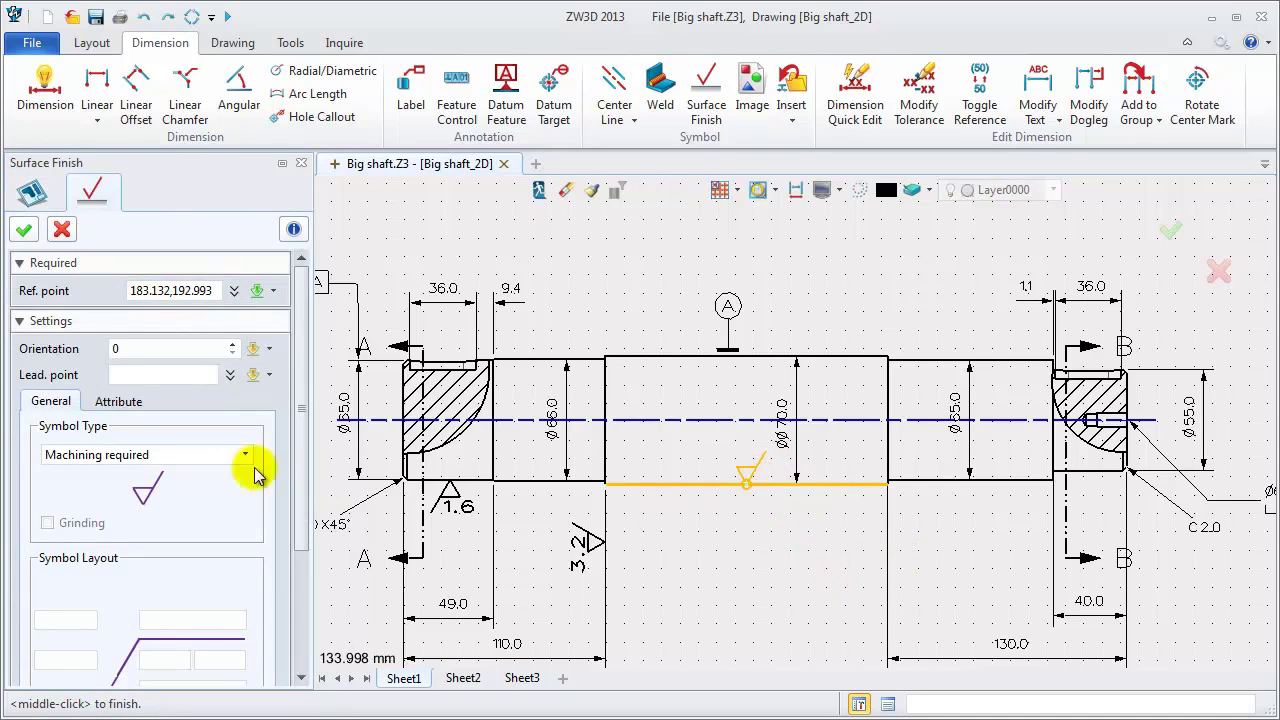
middle_click(95, 342)
text(180)
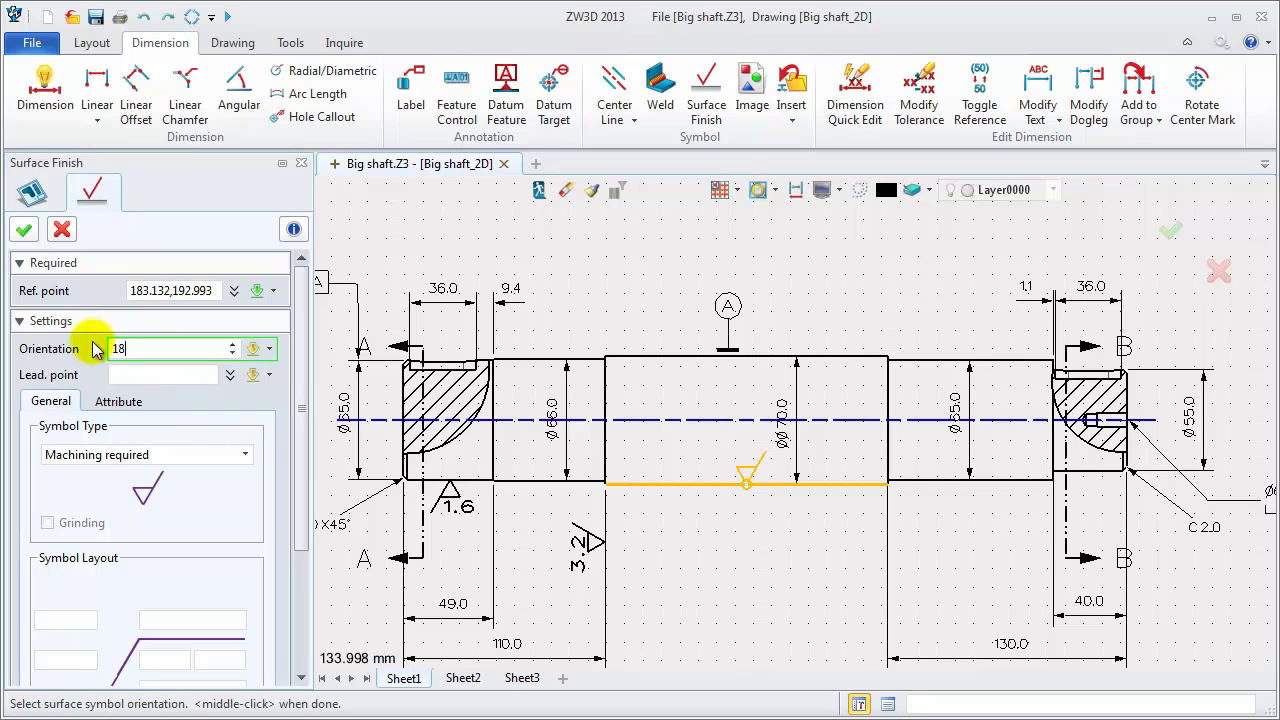
click(70, 656)
text(12.5)
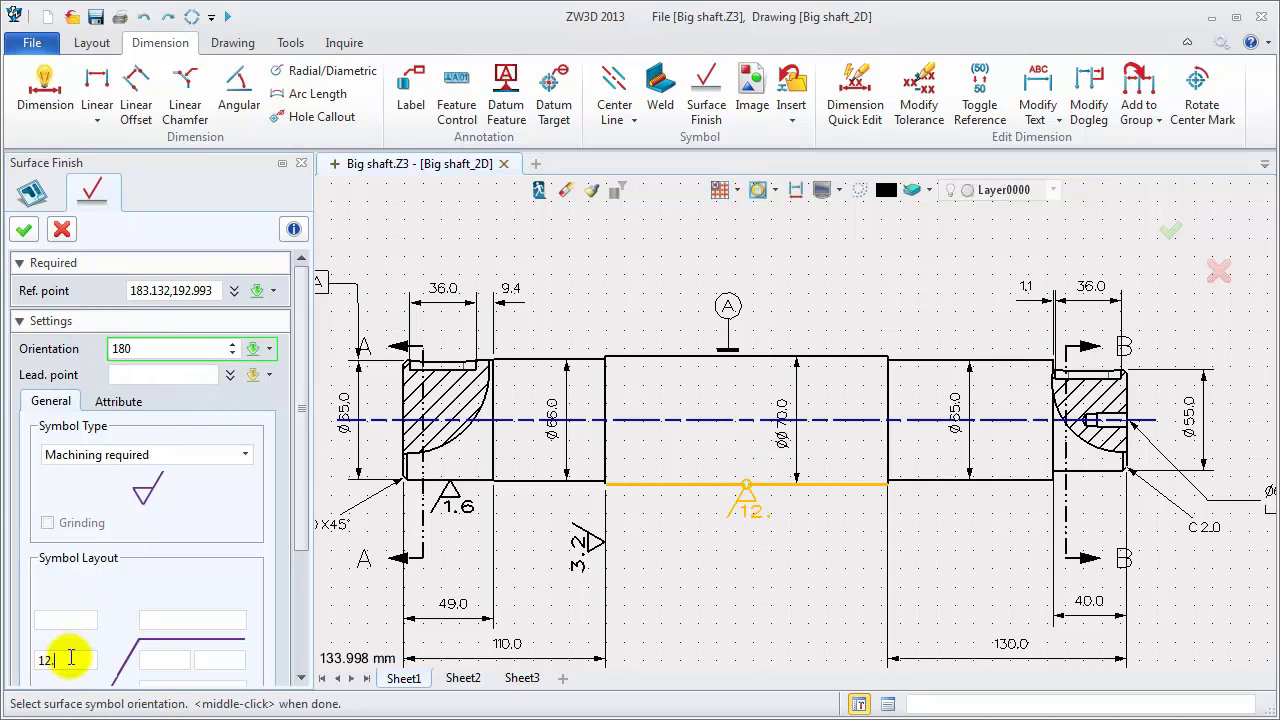
click(24, 230)
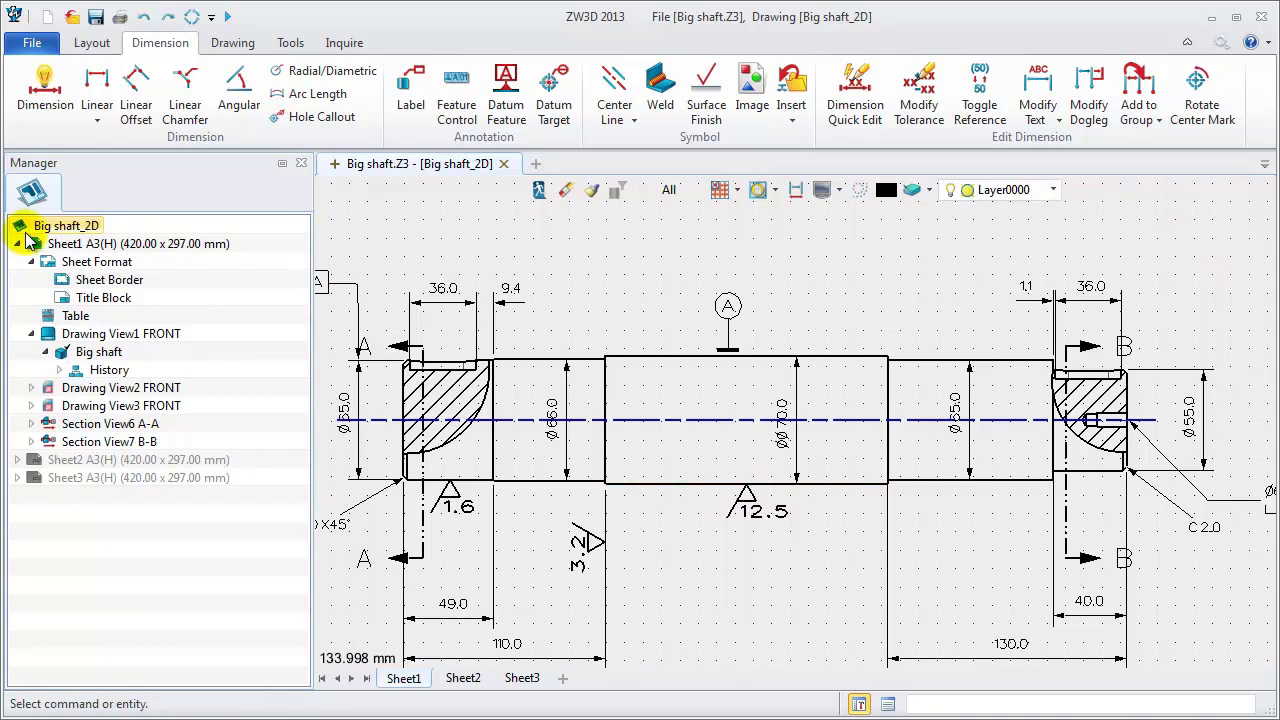
Add a machining-required surface finish symbol with roughness 3.2 on the left arrow of section A-A's 14.0 keyway width dimension
middle_drag(338, 596, 403, 420)
middle_drag(403, 603, 400, 409)
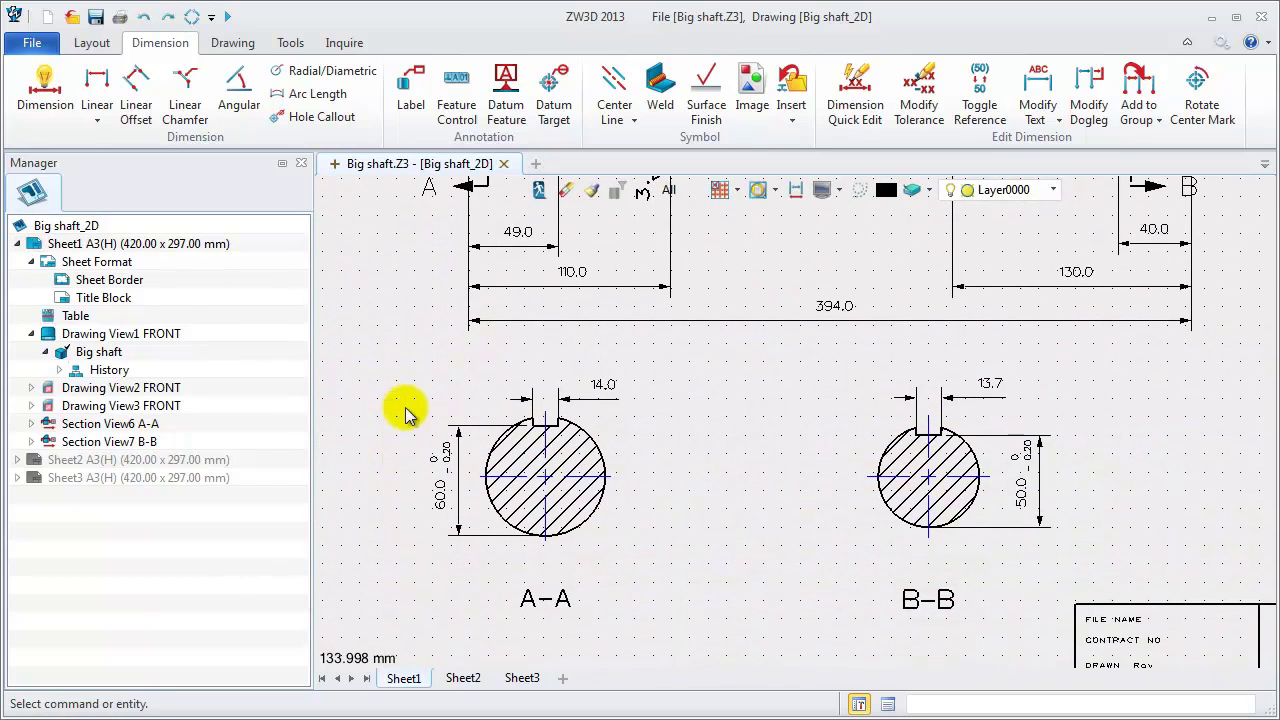
middle_click(403, 418)
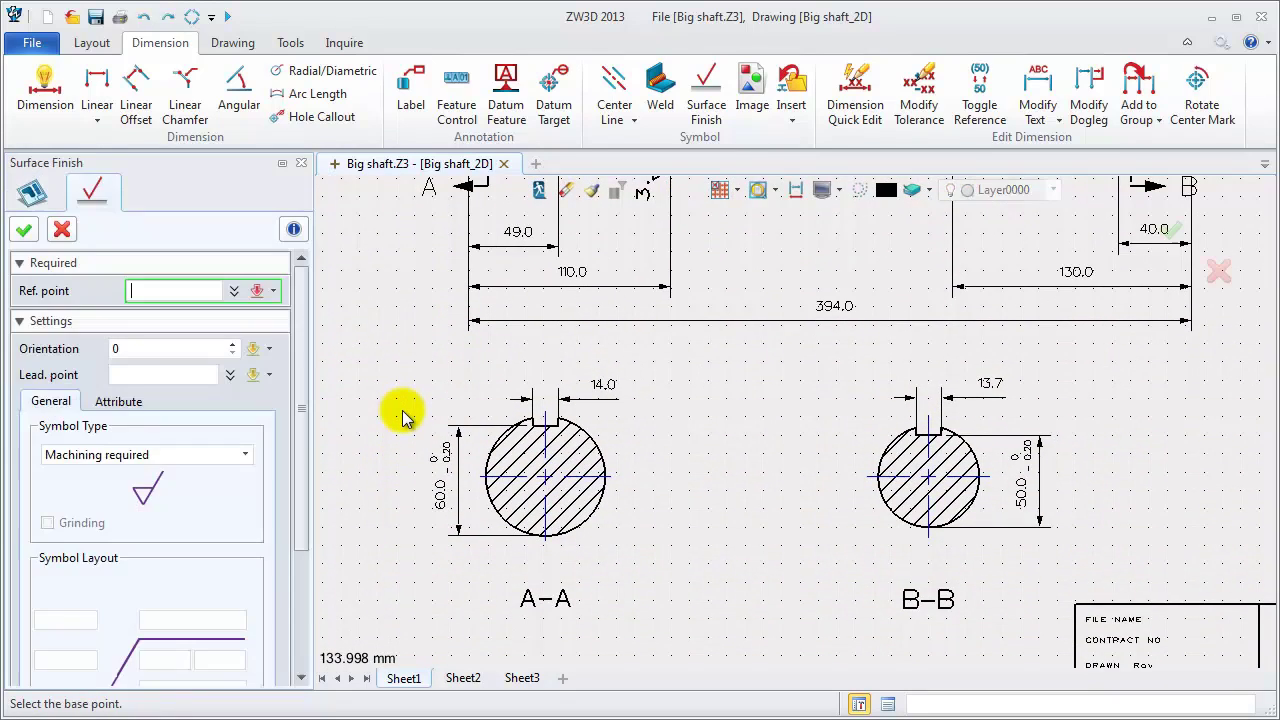
click(512, 402)
click(56, 656)
text(3.2)
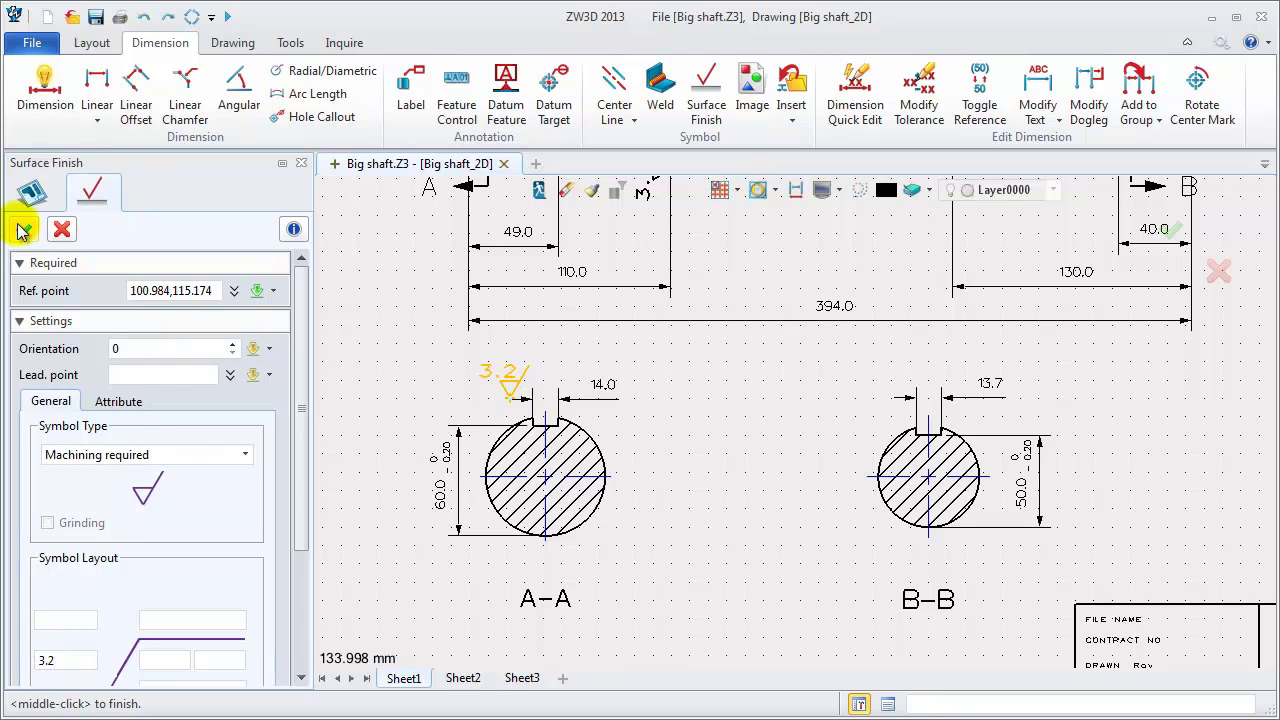
click(24, 231)
Add a machining-required surface finish symbol with roughness 6.5 at the upper end of section A-A's 60.0 dimension
middle_click(363, 376)
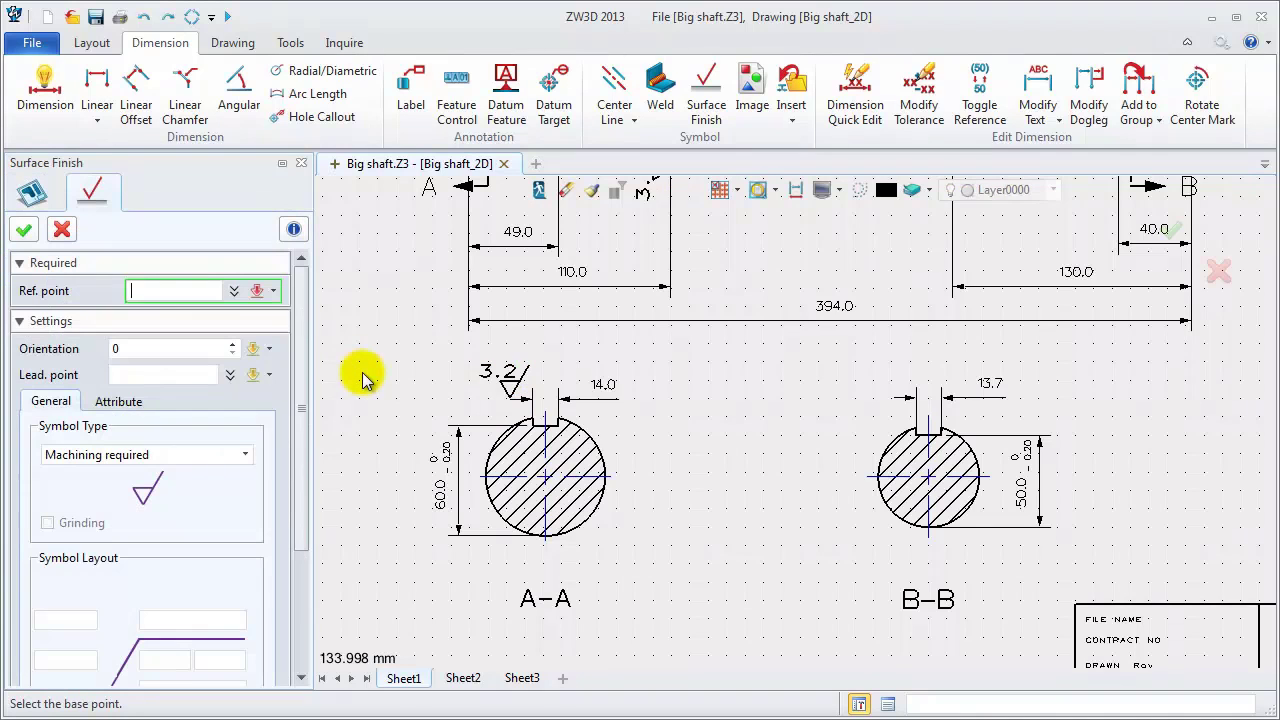
click(459, 425)
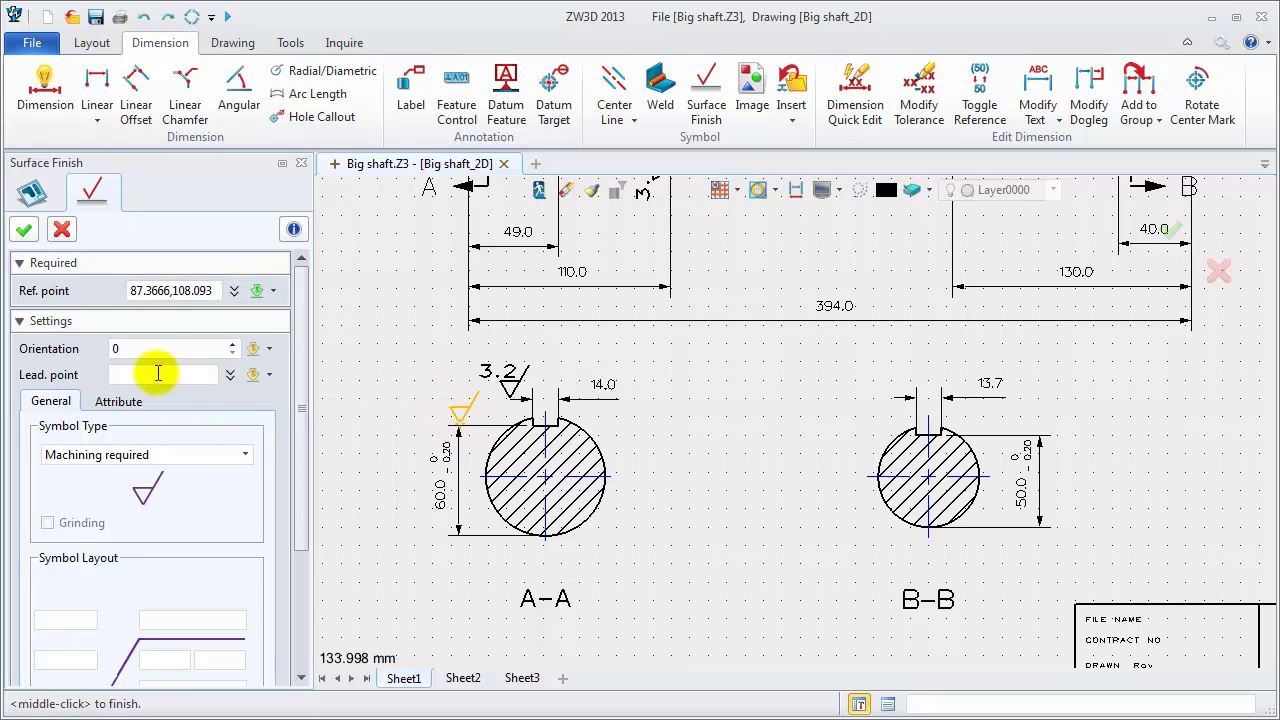
text(6.5)
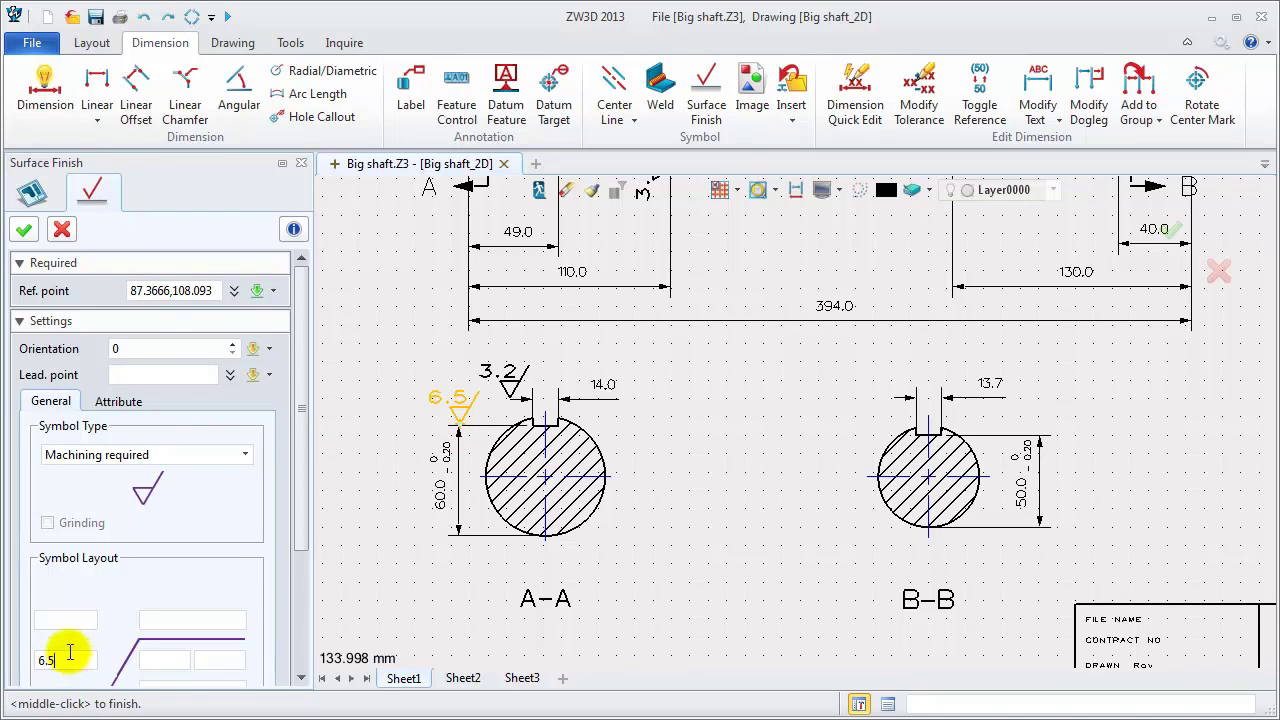
middle_click(357, 306)
Add a machining-required surface finish symbol with roughness 3.2 on the left arrow of section B-B's 13.7 keyway width dimension
middle_click(357, 307)
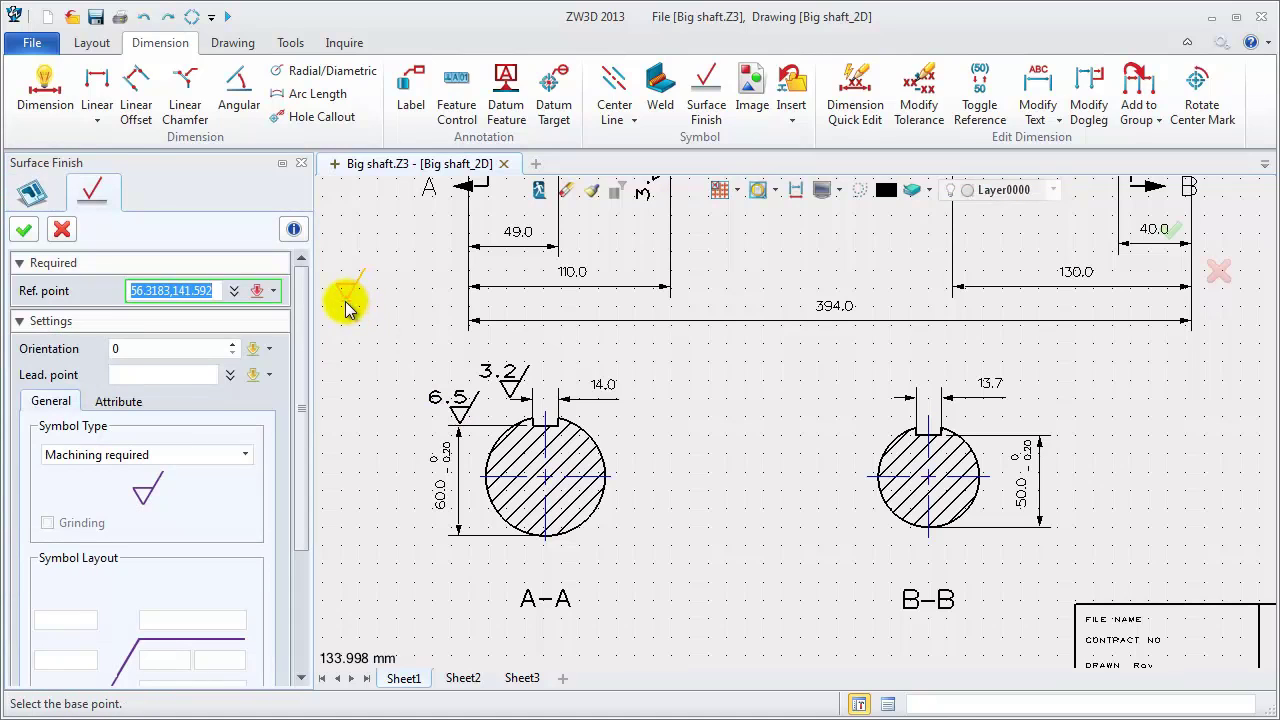
click(897, 401)
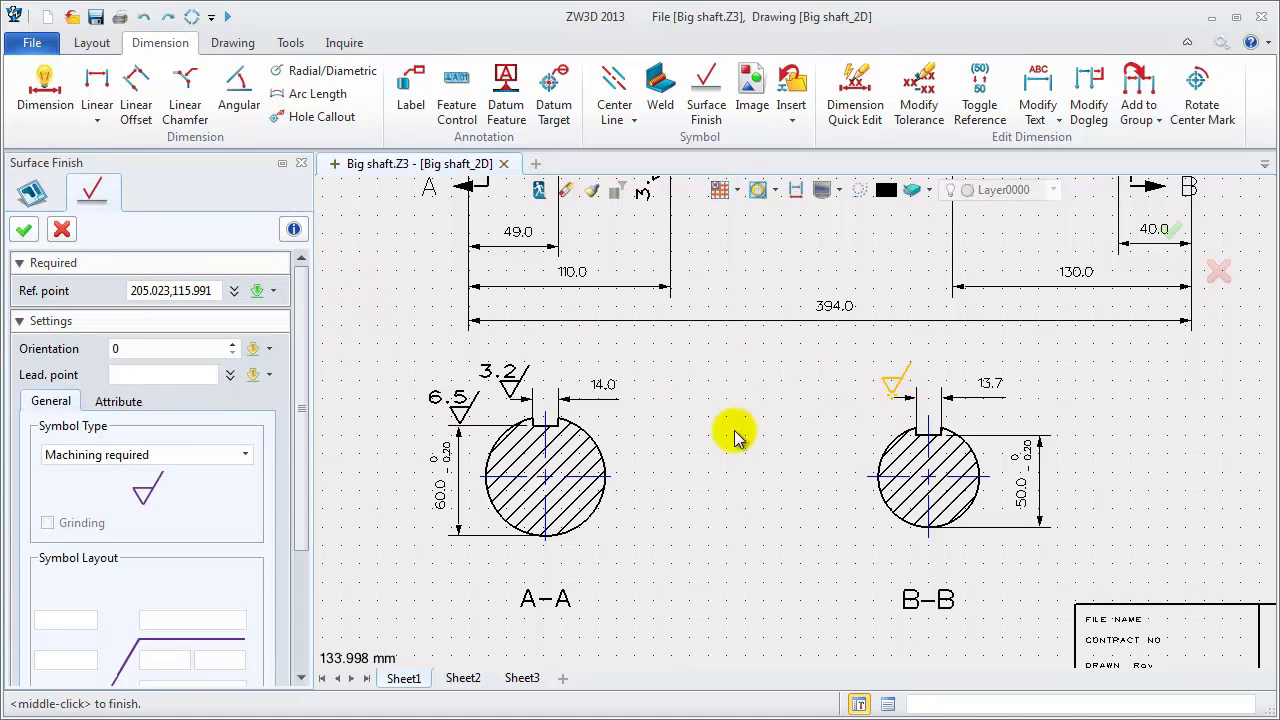
text(3.2)
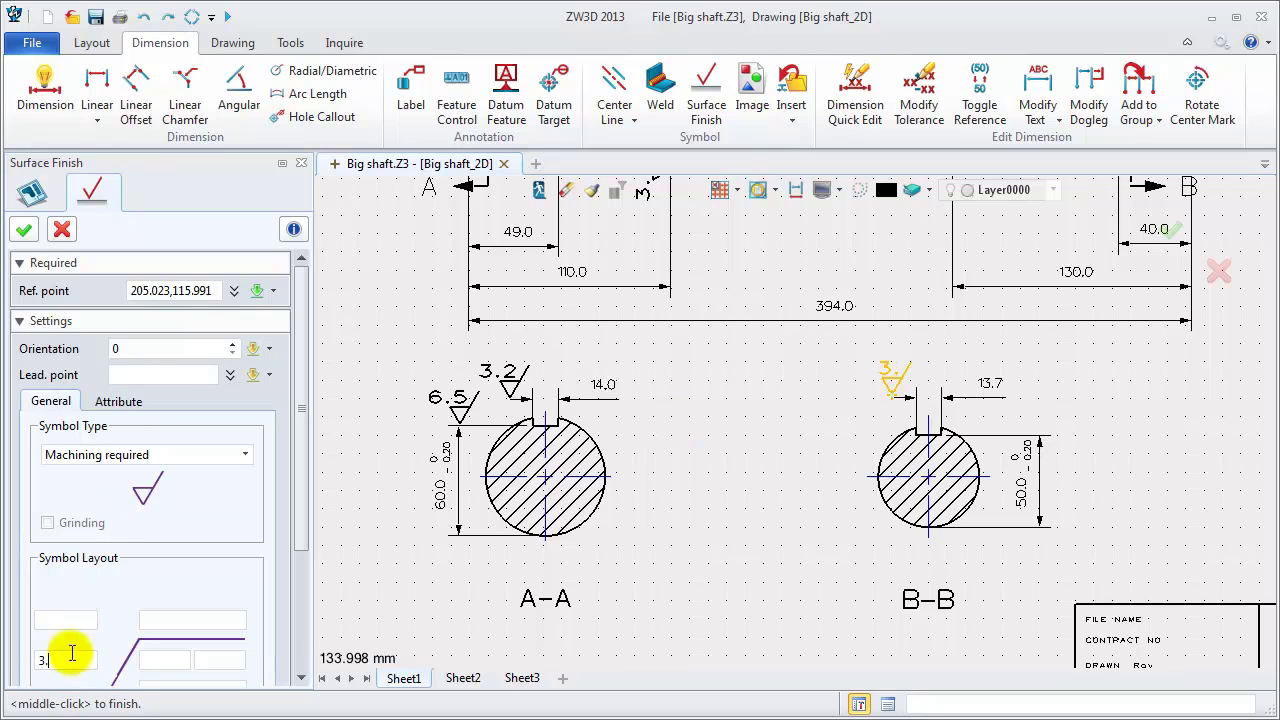
middle_click(338, 567)
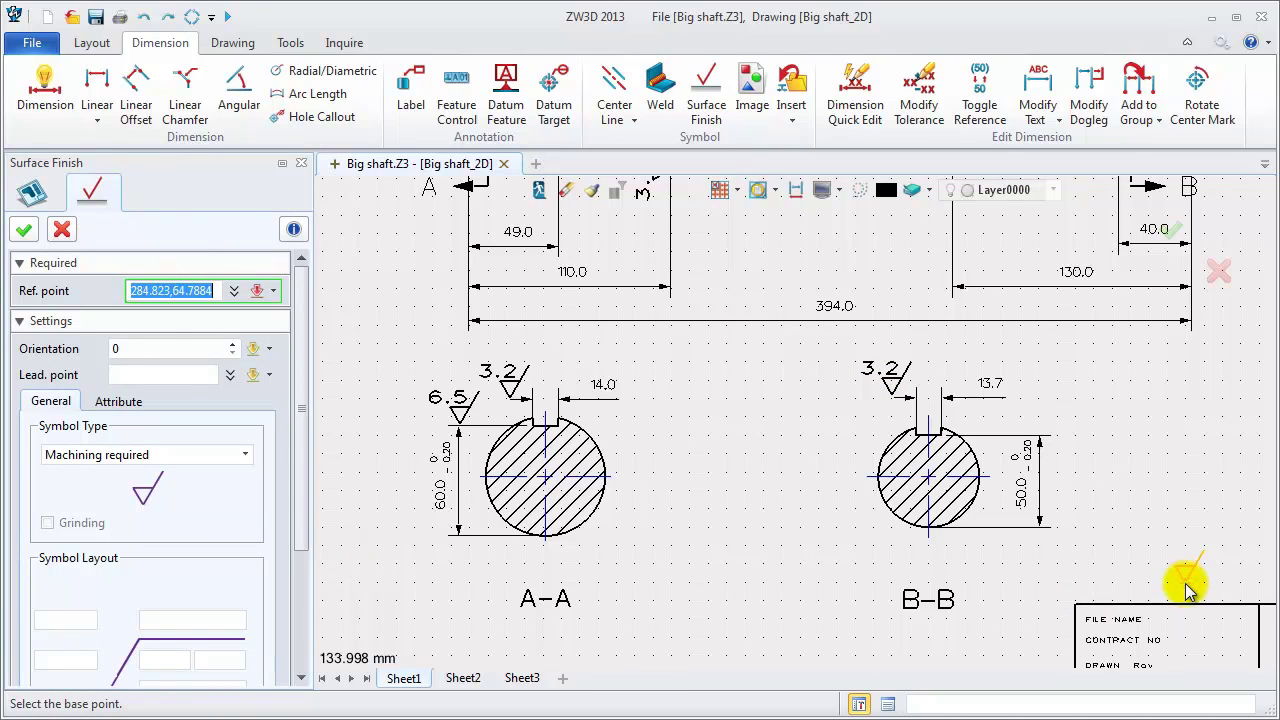
Add a machining-required surface finish symbol with roughness 6.5 at the upper end of section B-B's 50.0 dimension
click(1030, 455)
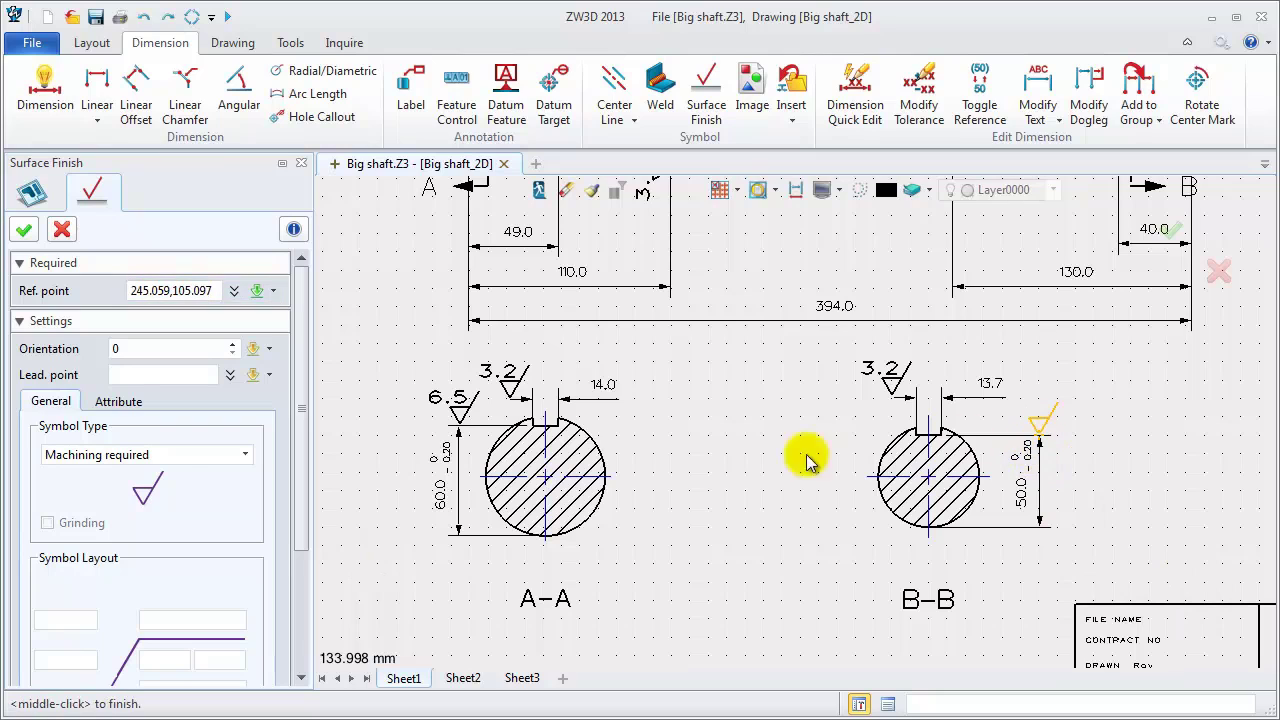
click(88, 660)
text(6.5)
click(24, 229)
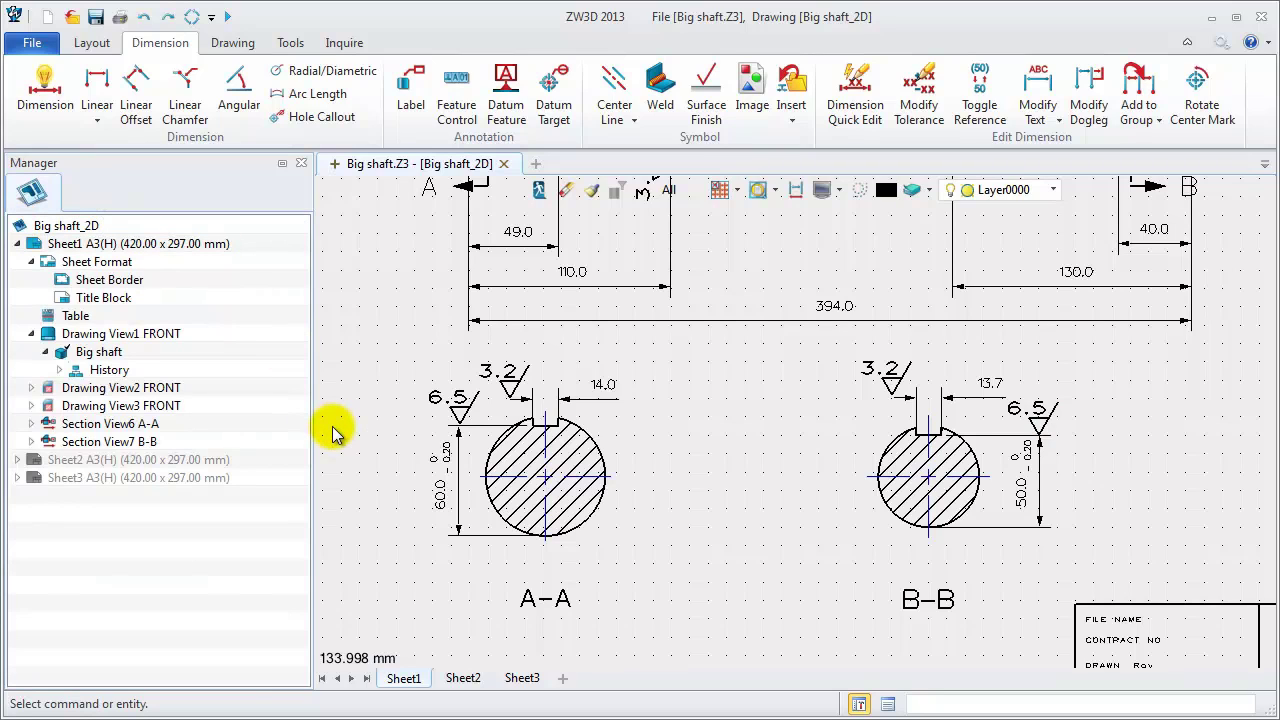
Add the text "TECHNICAL REQUIREMENTS: UNSPECIFIED RADII MUST BE 1.5MM." above the title block at point 305,85
key(ctrl+a)
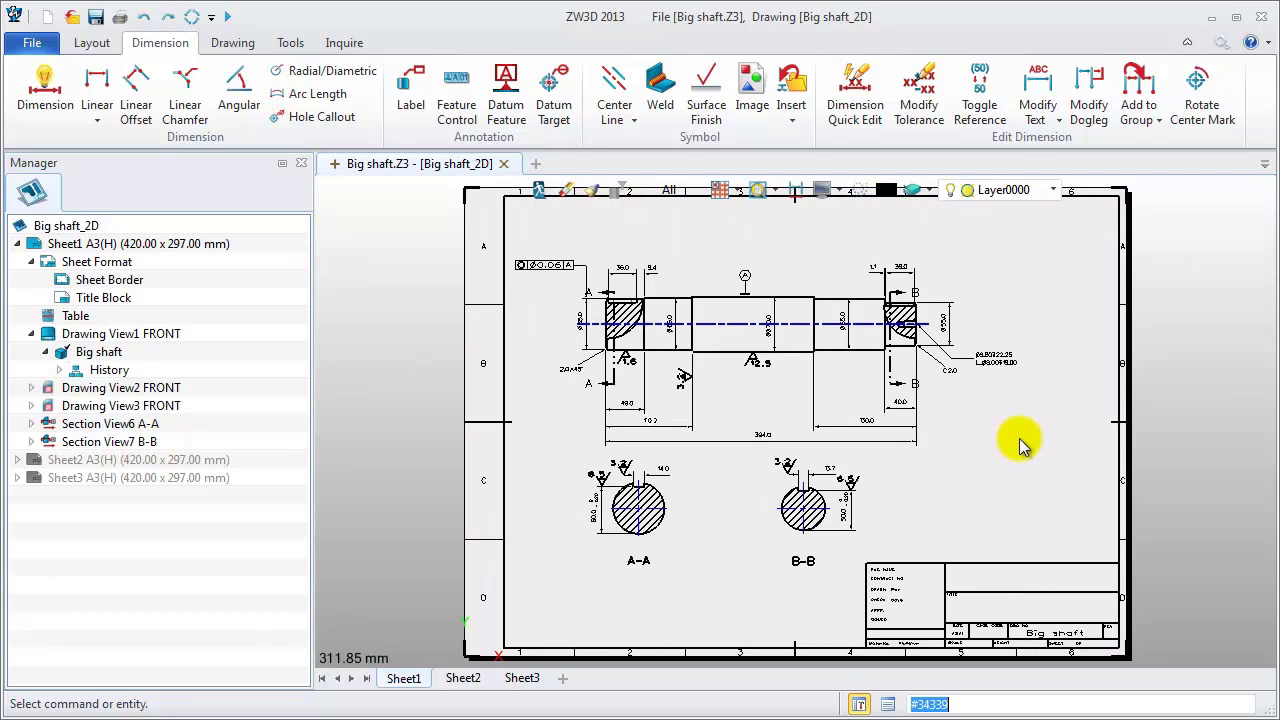
click(233, 45)
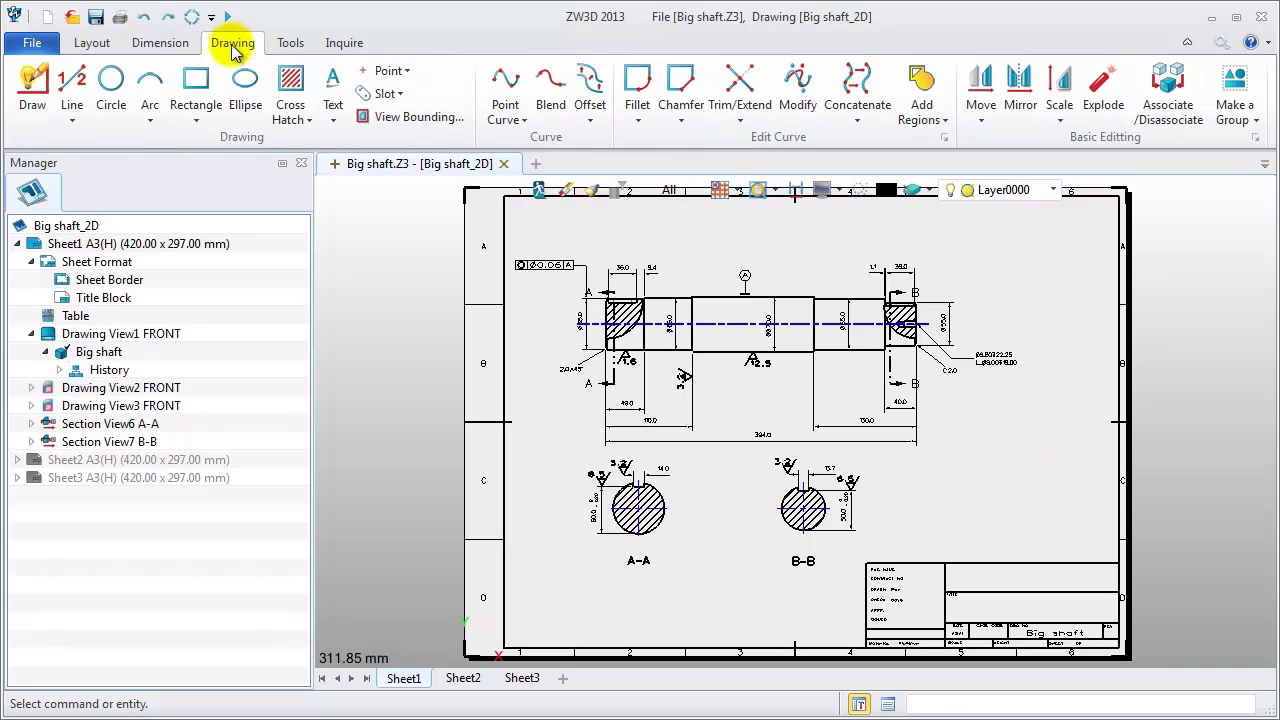
click(335, 95)
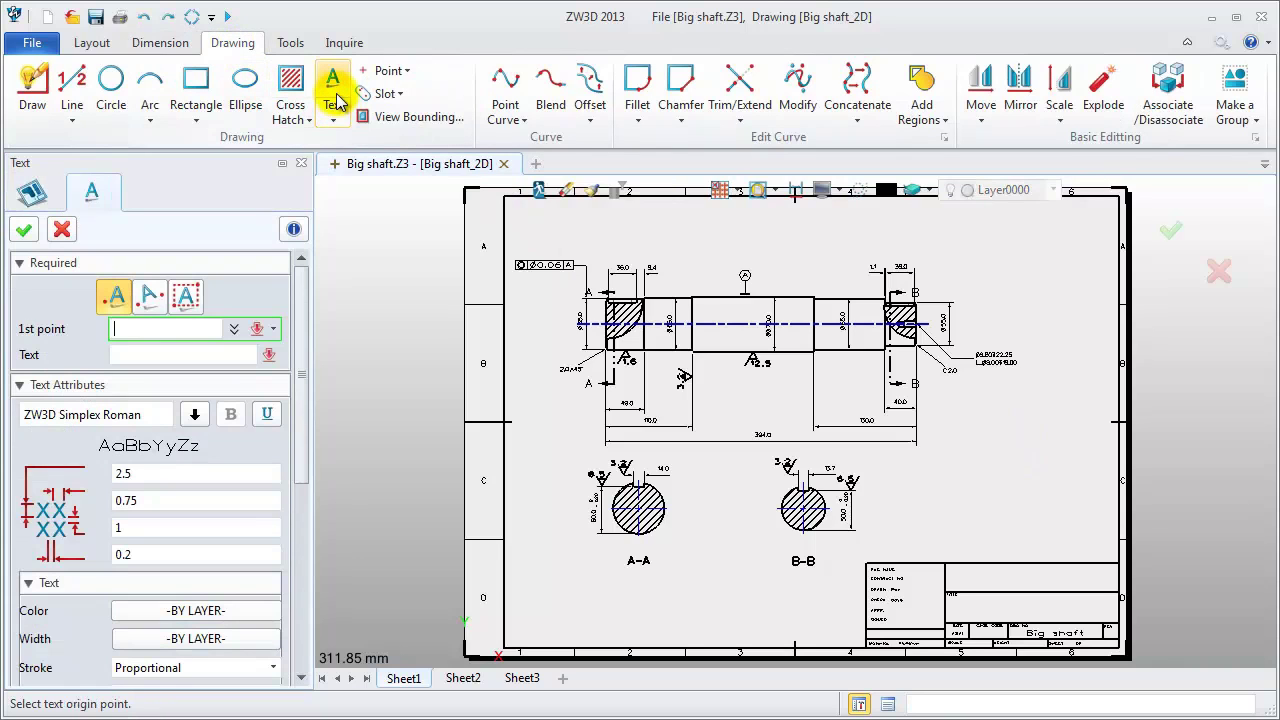
click(945, 522)
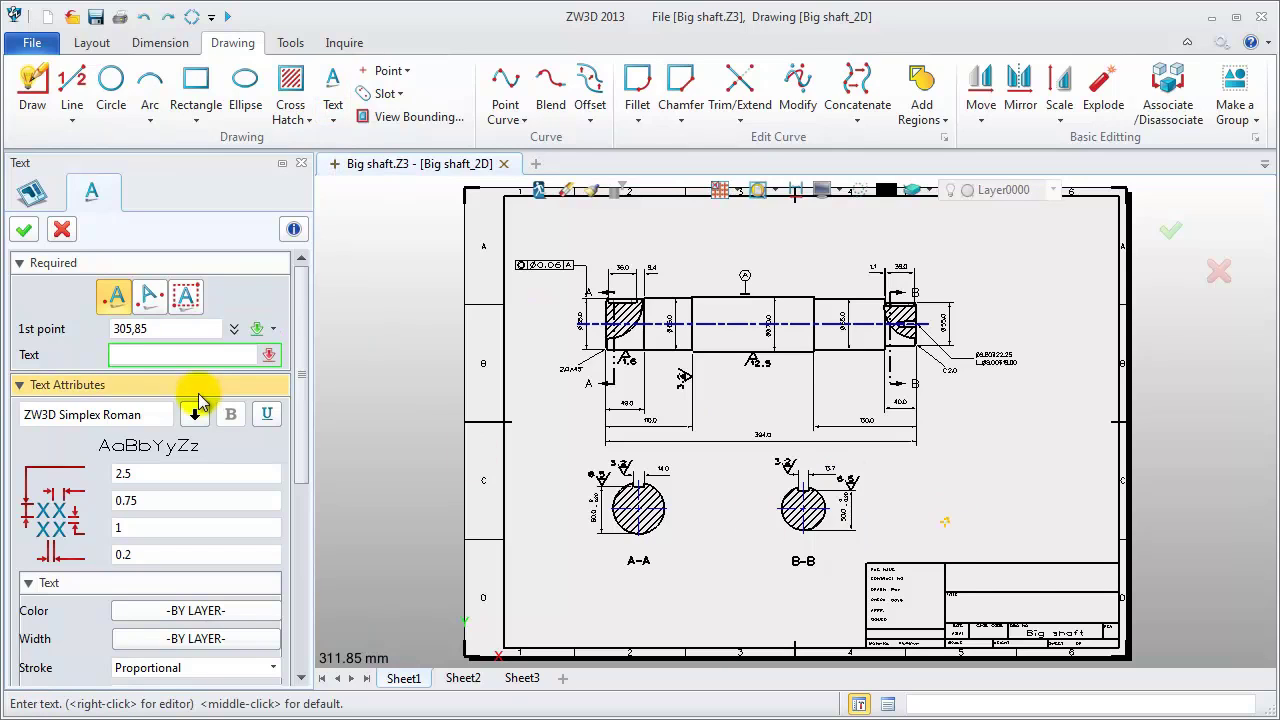
click(272, 353)
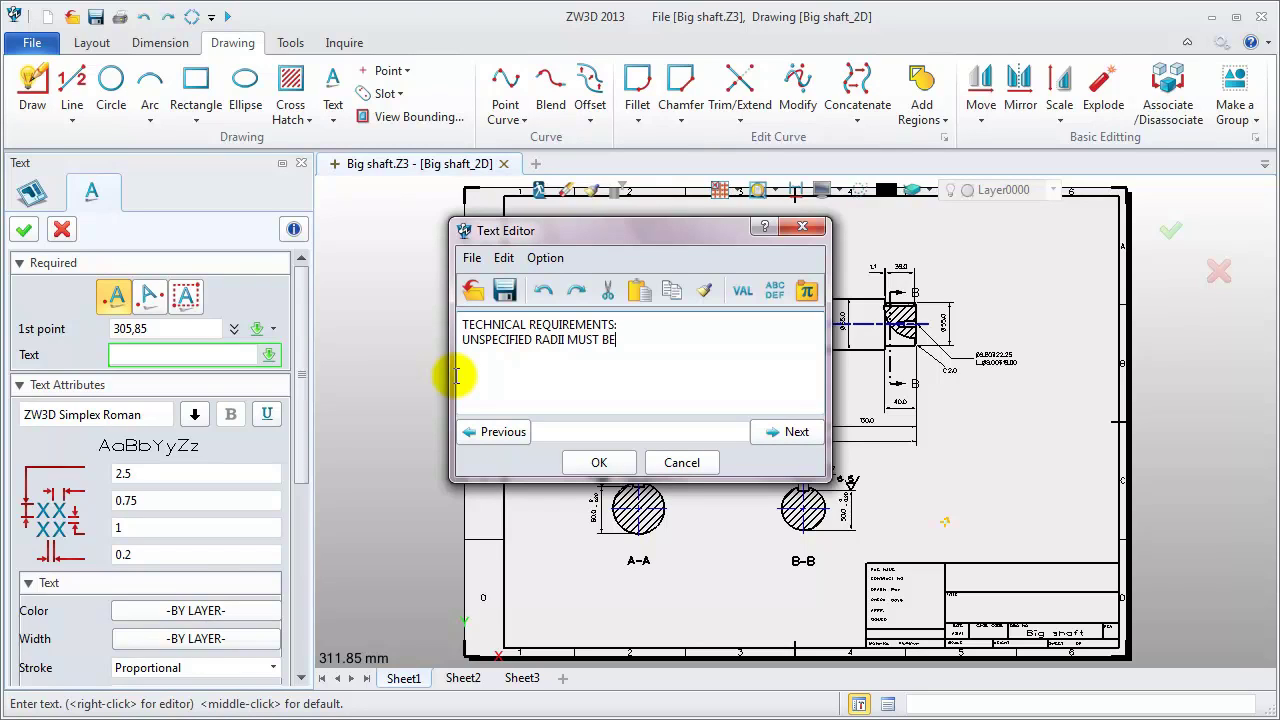
text(5MM)
click(590, 463)
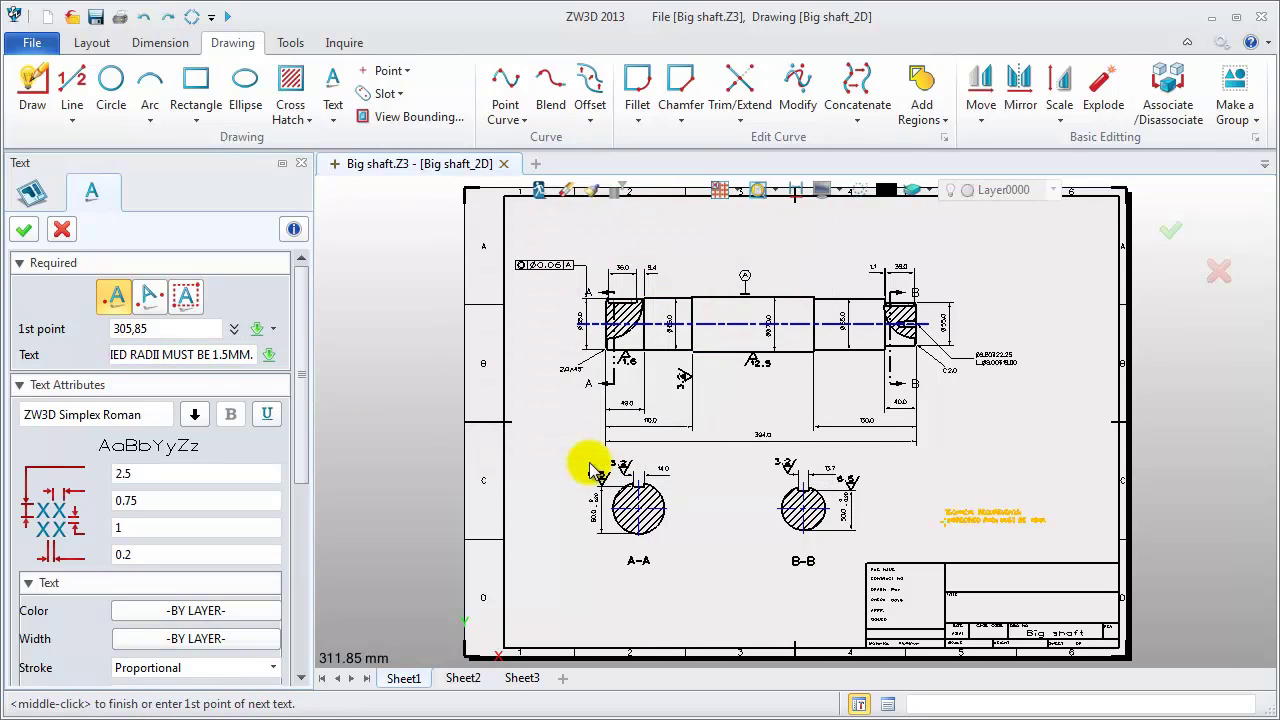
Reposition the technical requirements note to point 305,65, directly above the title block, and save the drawing
click(180, 330)
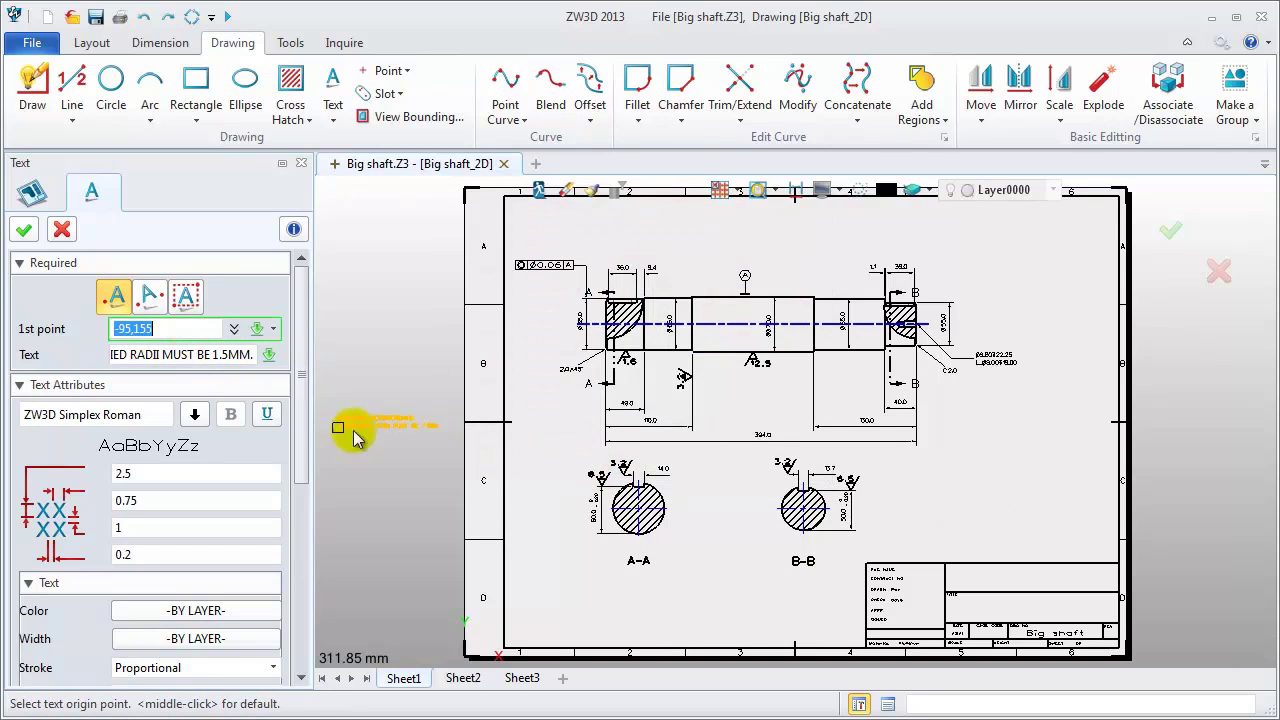
click(938, 550)
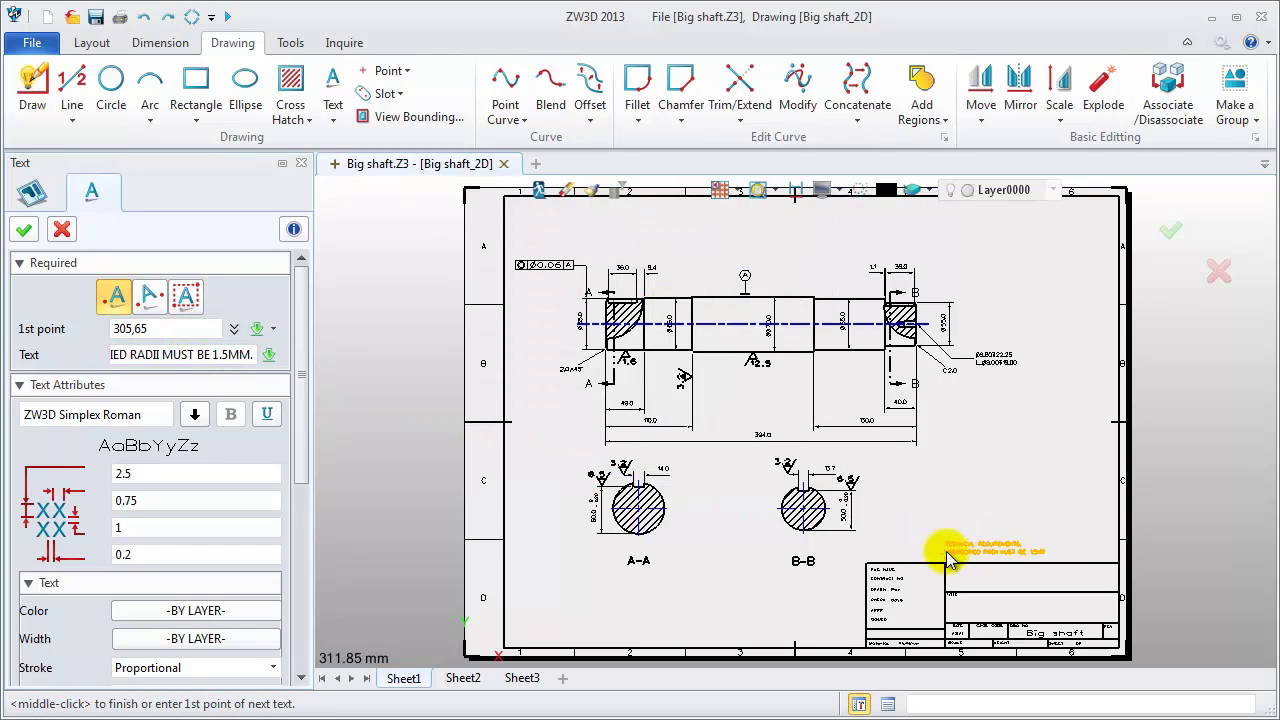
middle_click(1075, 547)
scroll(1040, 570, up, 4)
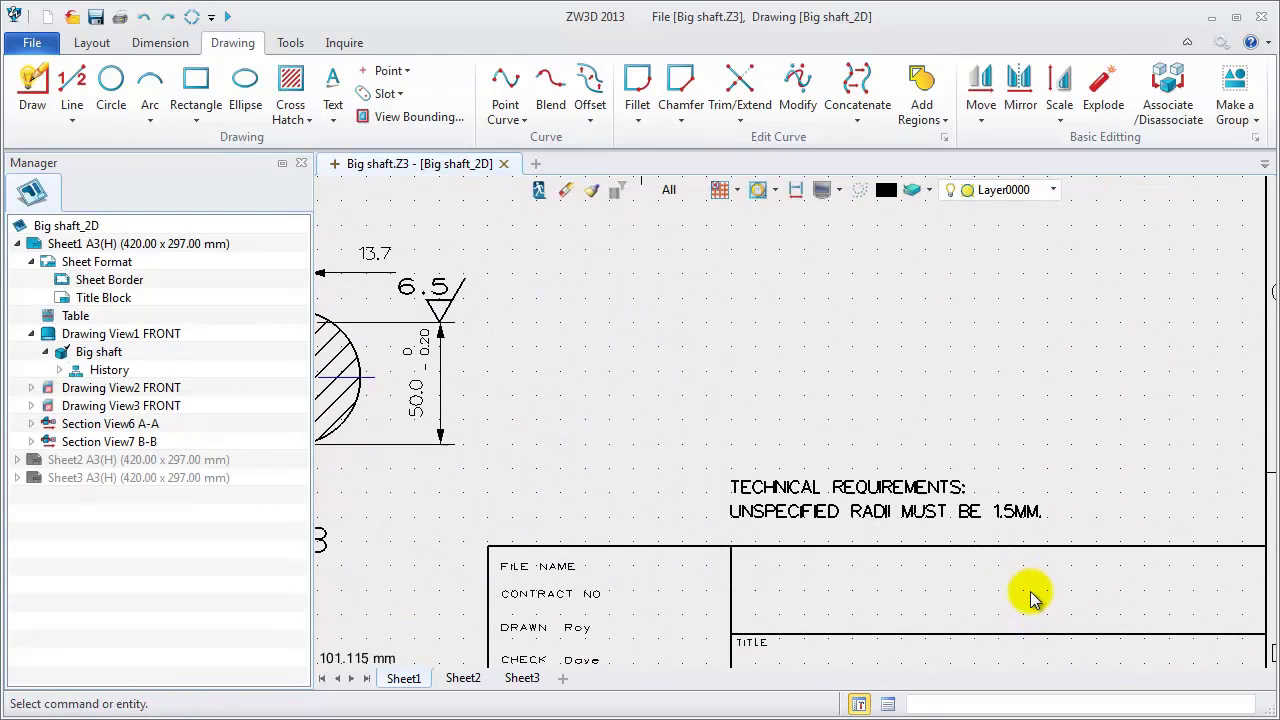
scroll(1030, 570, down, 2)
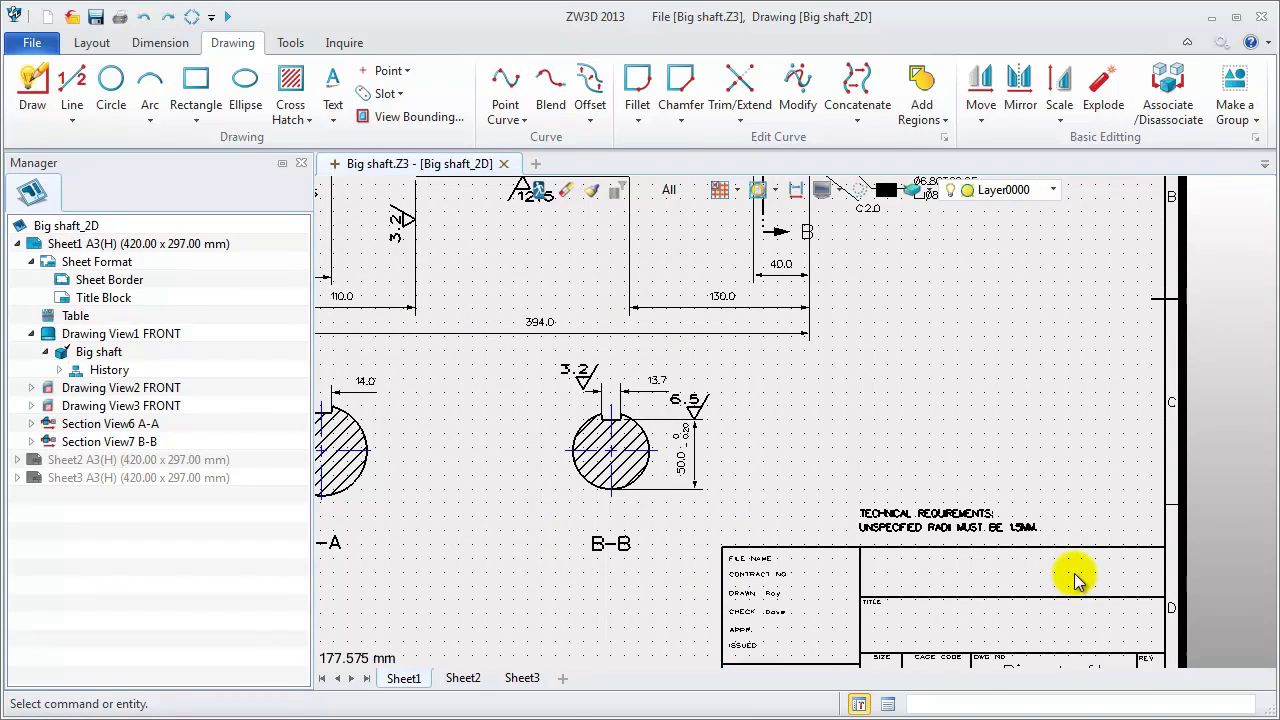
scroll(1076, 580, down, 3)
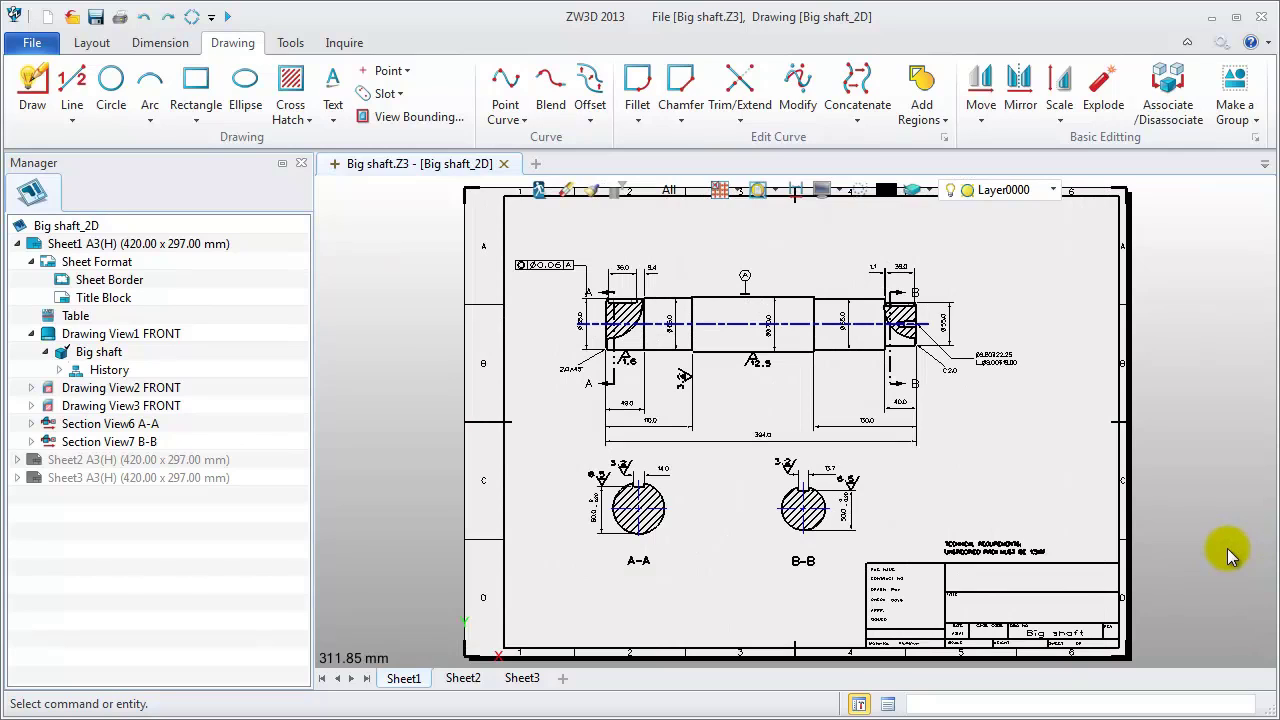
key(ctrl+s)
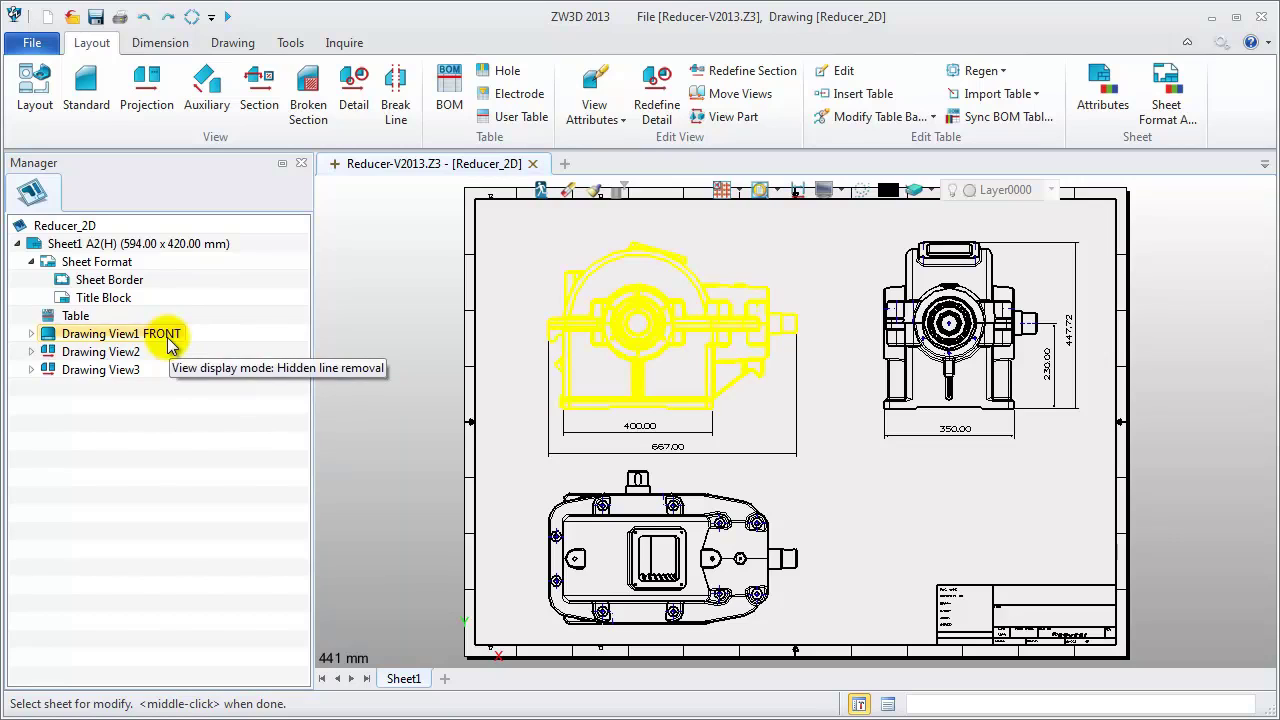
Hide the Reducer_Cover component in Drawing View2 of the Reducer_2D drawing, leaving the view's tree collapsed
click(32, 352)
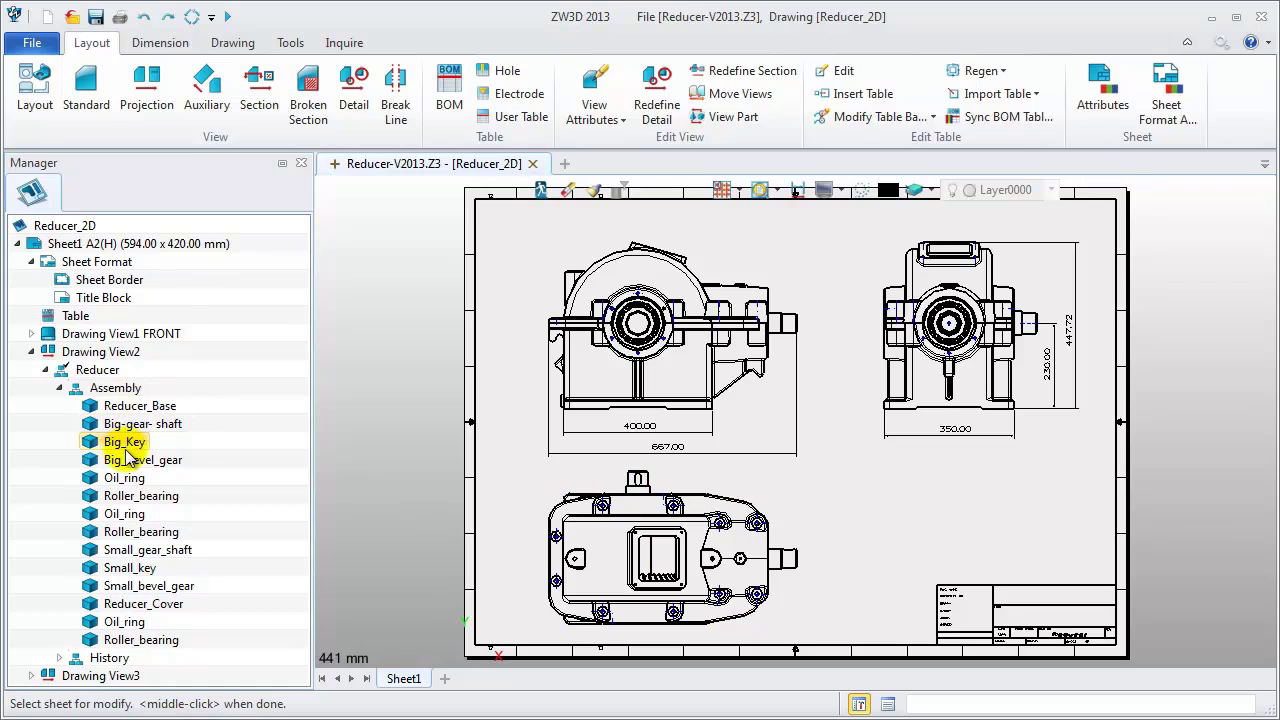
middle_click(178, 607)
right_click(178, 607)
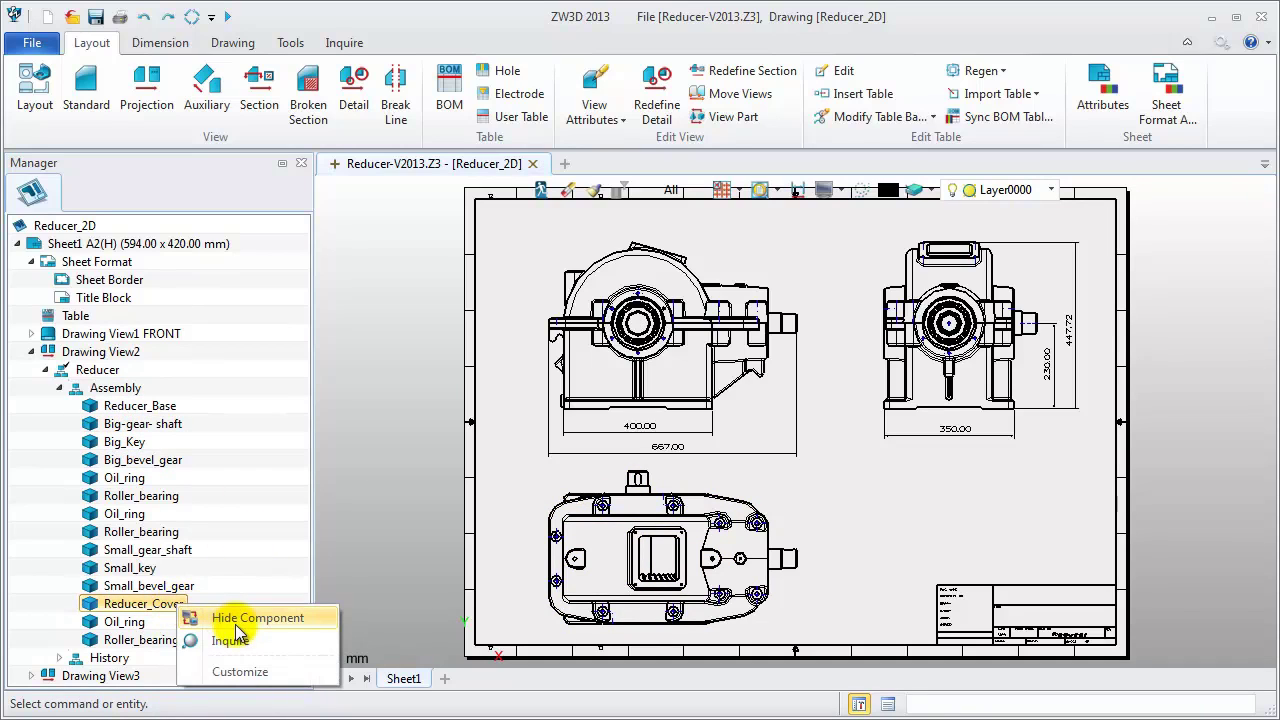
click(236, 621)
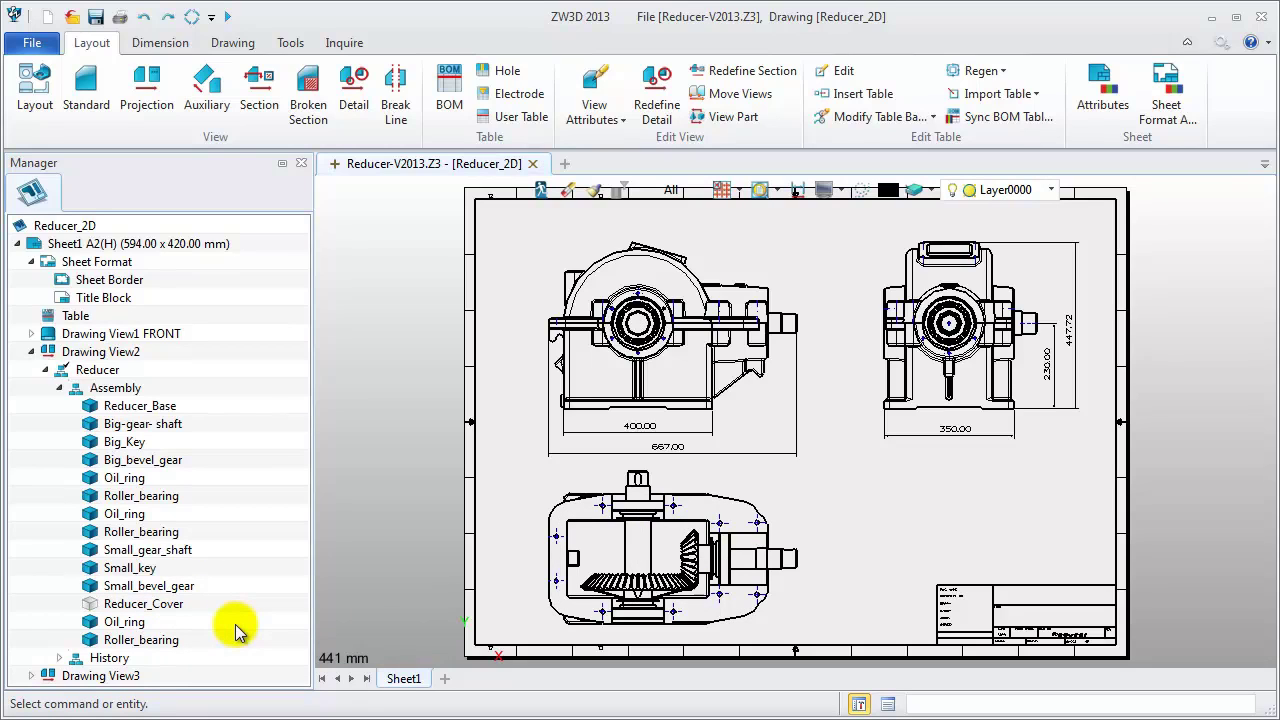
click(102, 356)
click(31, 352)
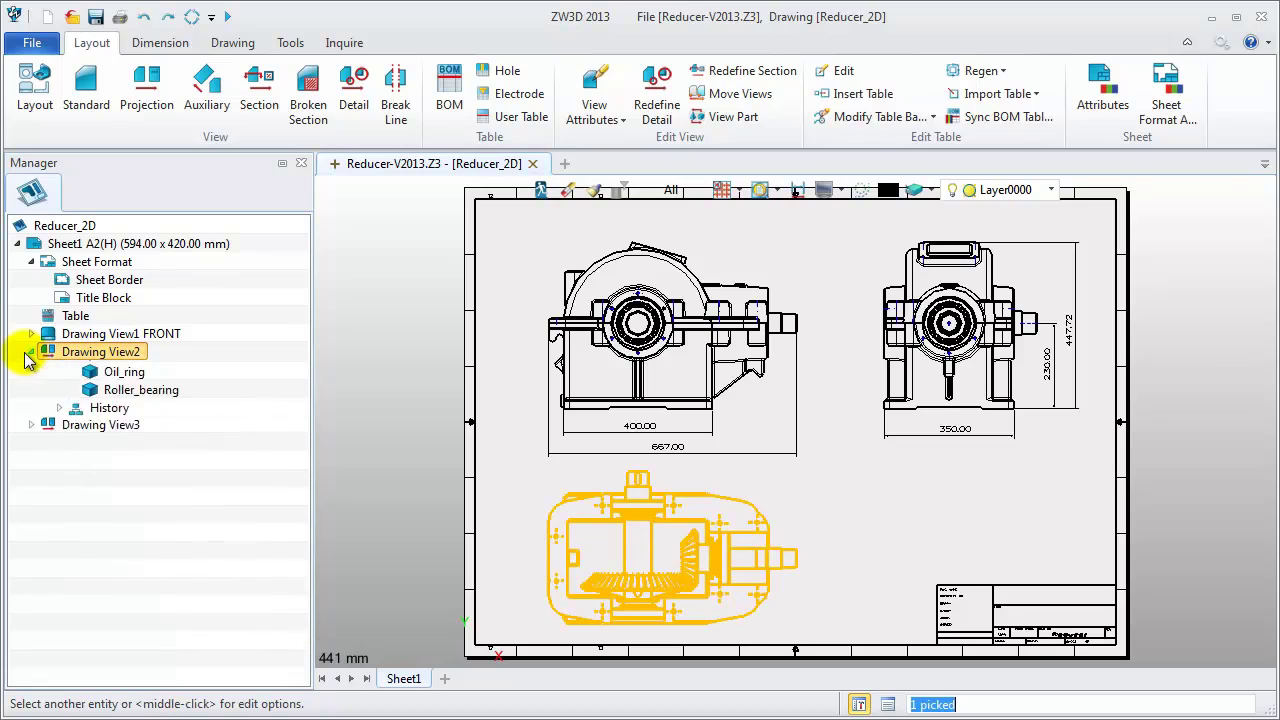
click(165, 500)
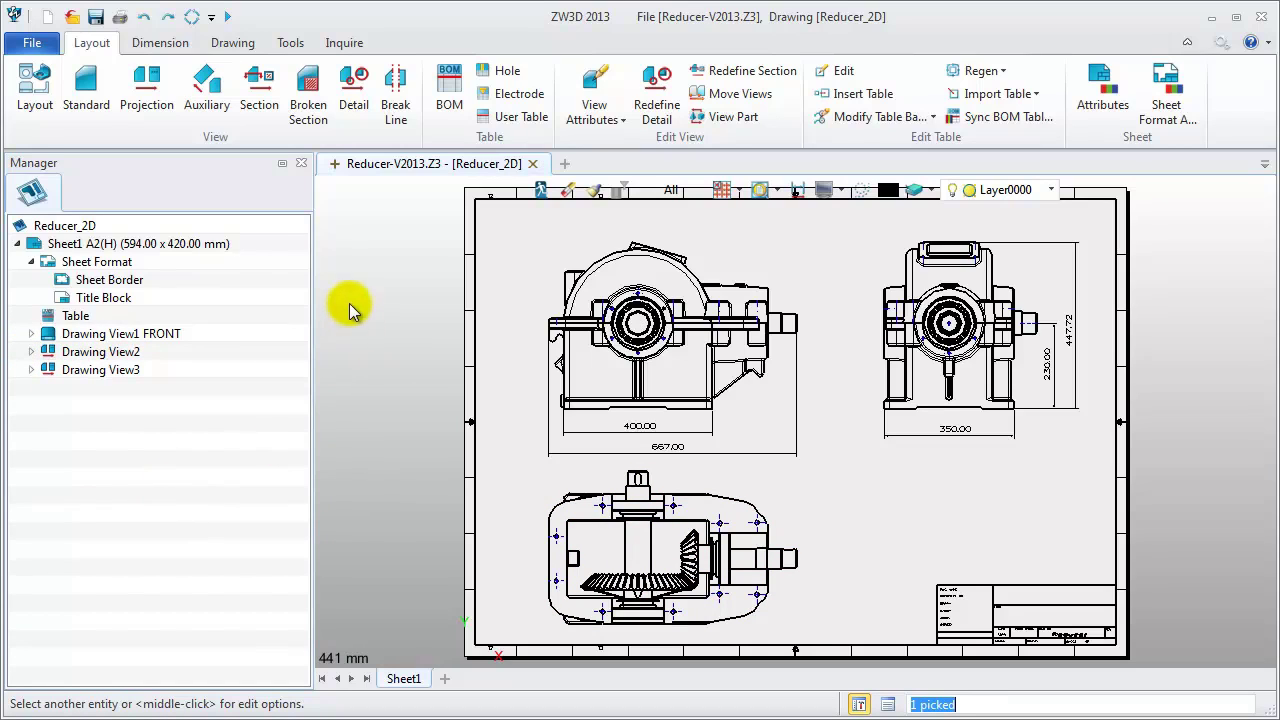
Start a BOM table based on the reducer's front view and name it Bom
click(444, 110)
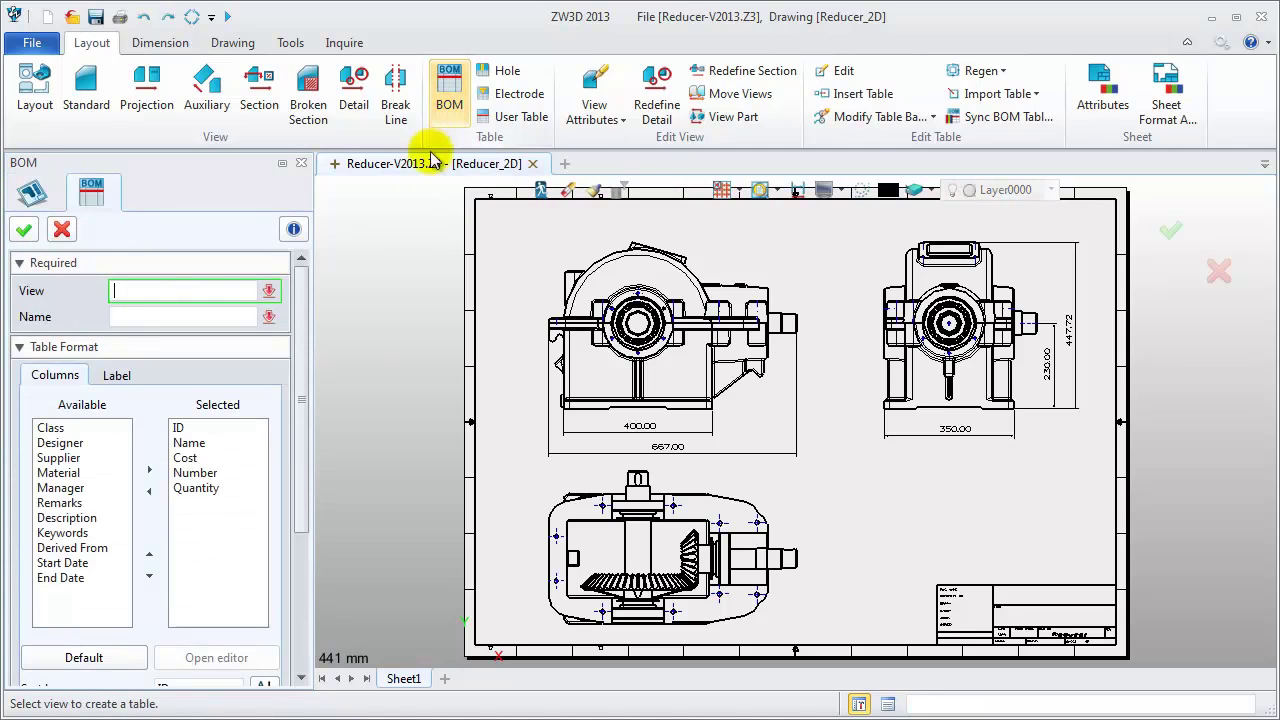
click(582, 286)
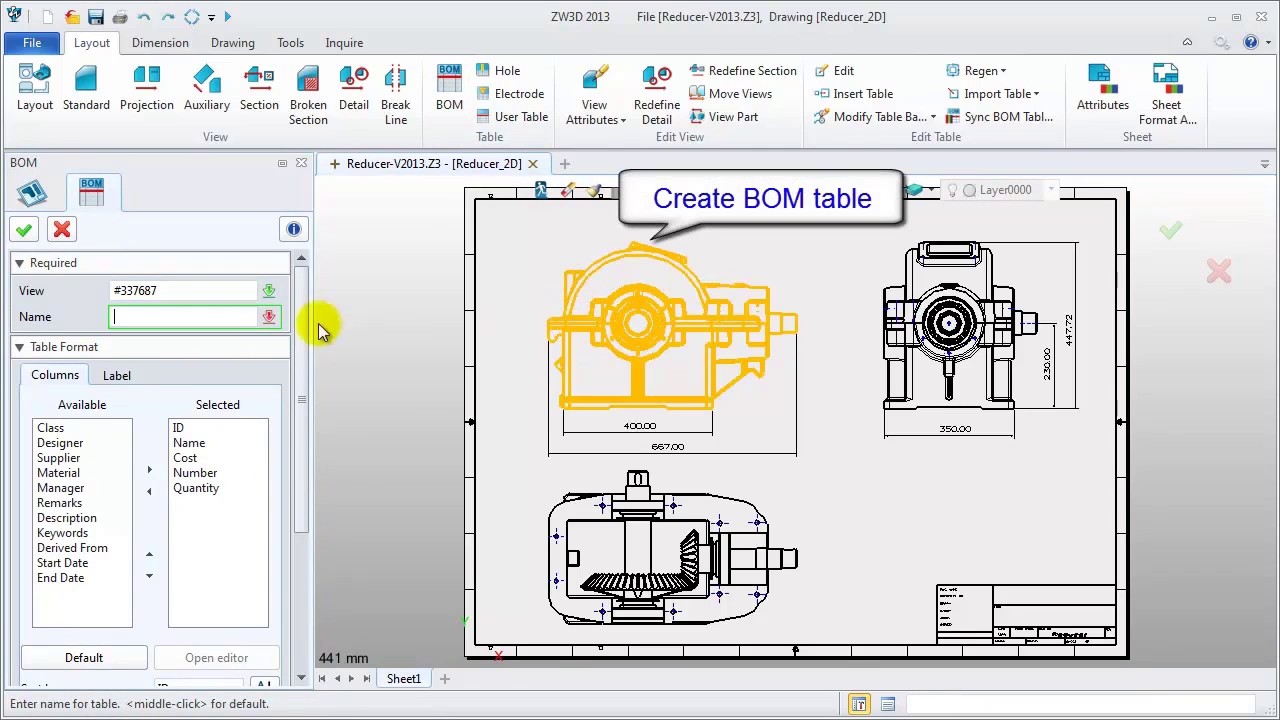
text(Bom)
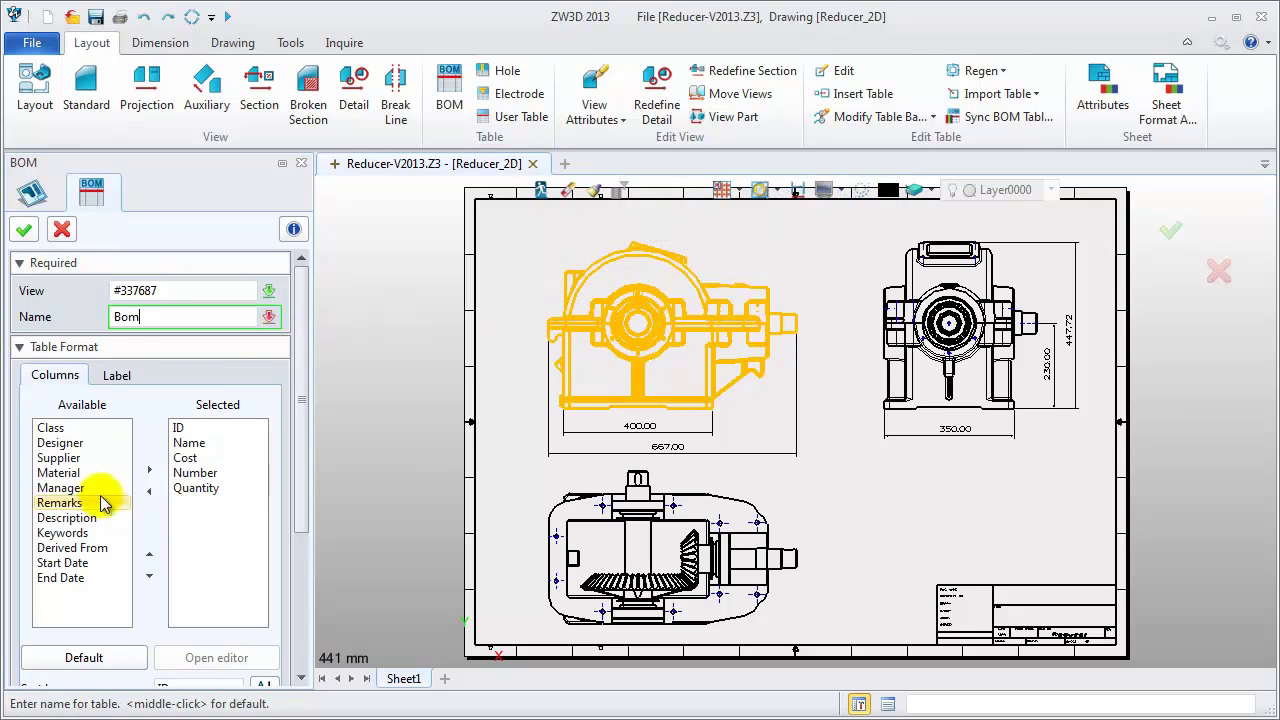
Add Material and Description to the BOM's selected columns and remove Cost and Number
click(70, 473)
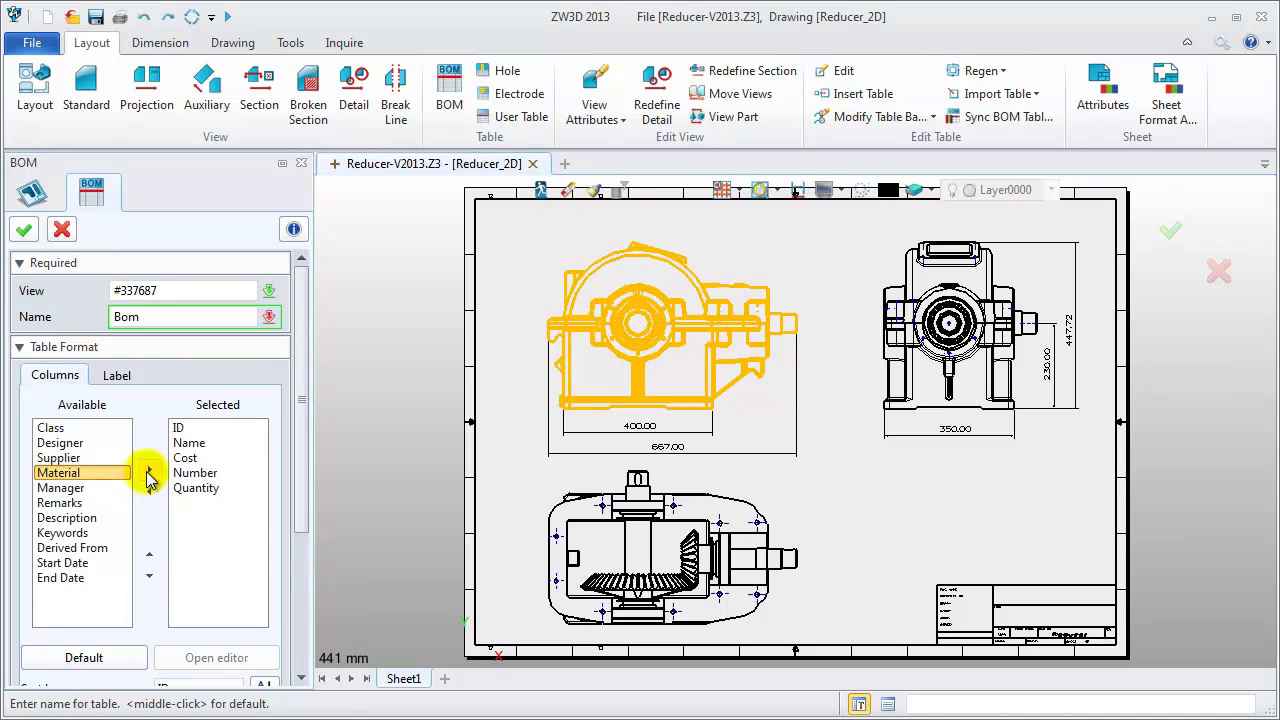
click(148, 472)
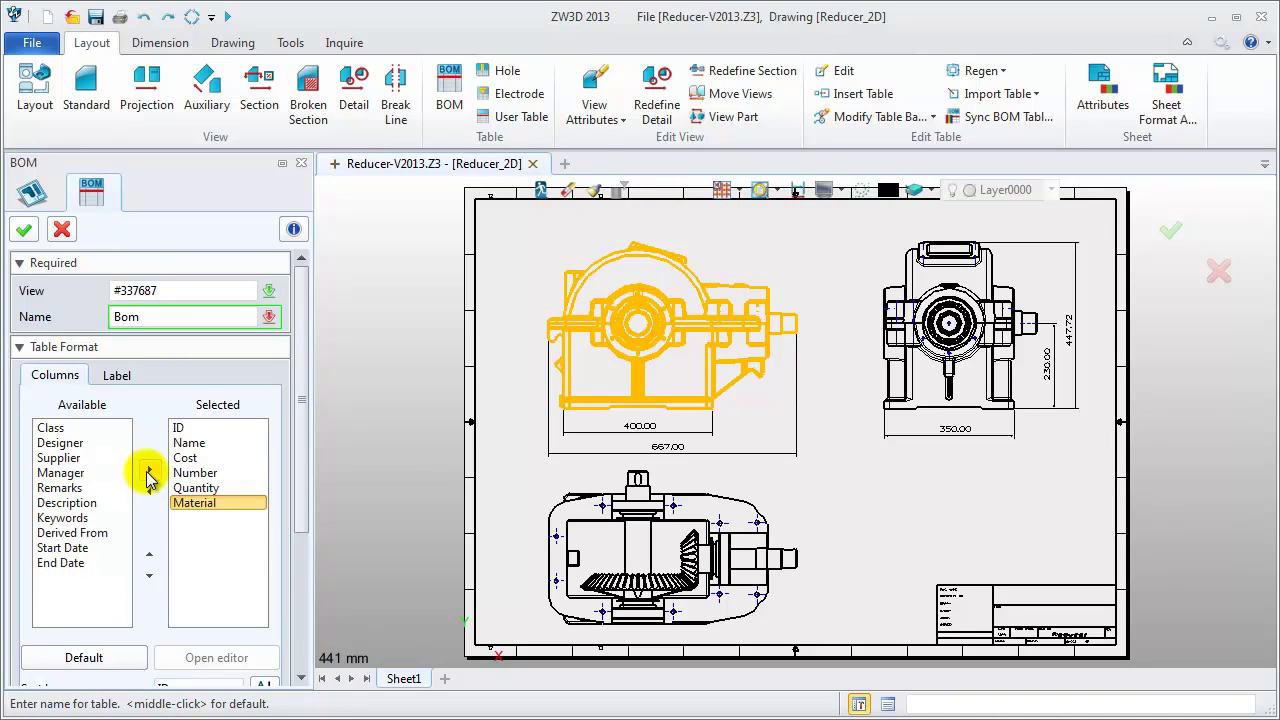
click(86, 503)
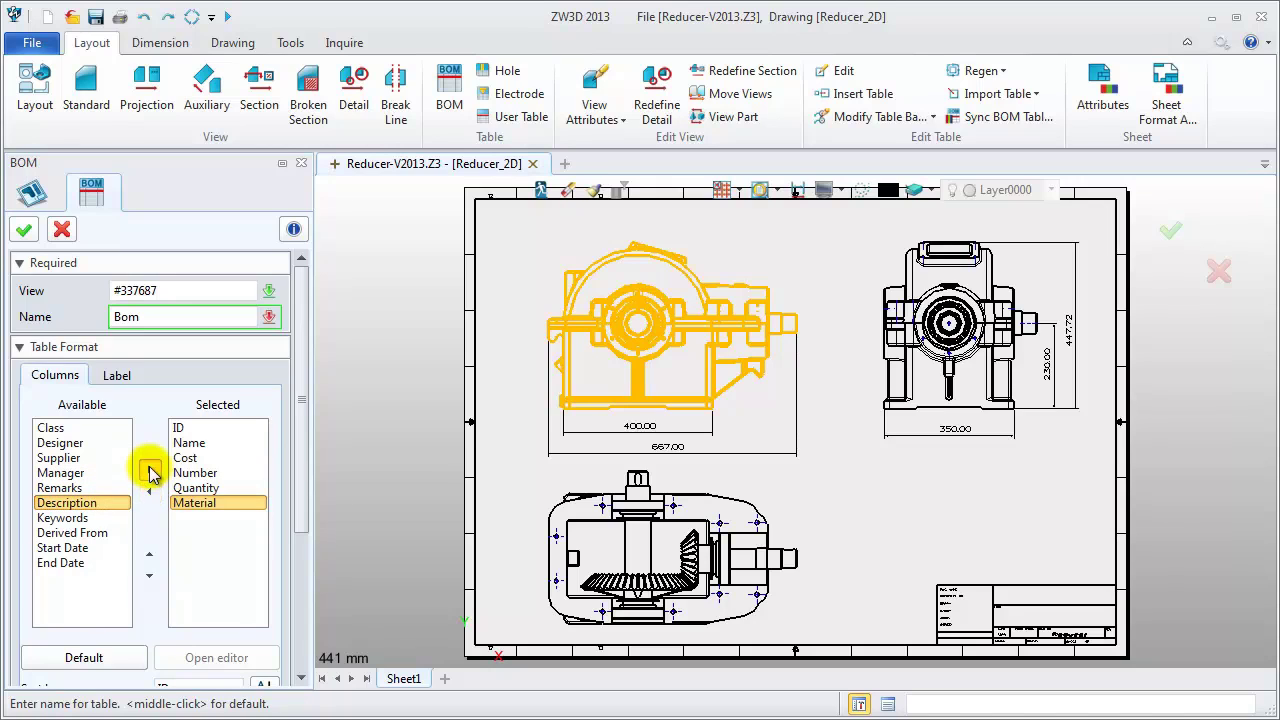
click(150, 472)
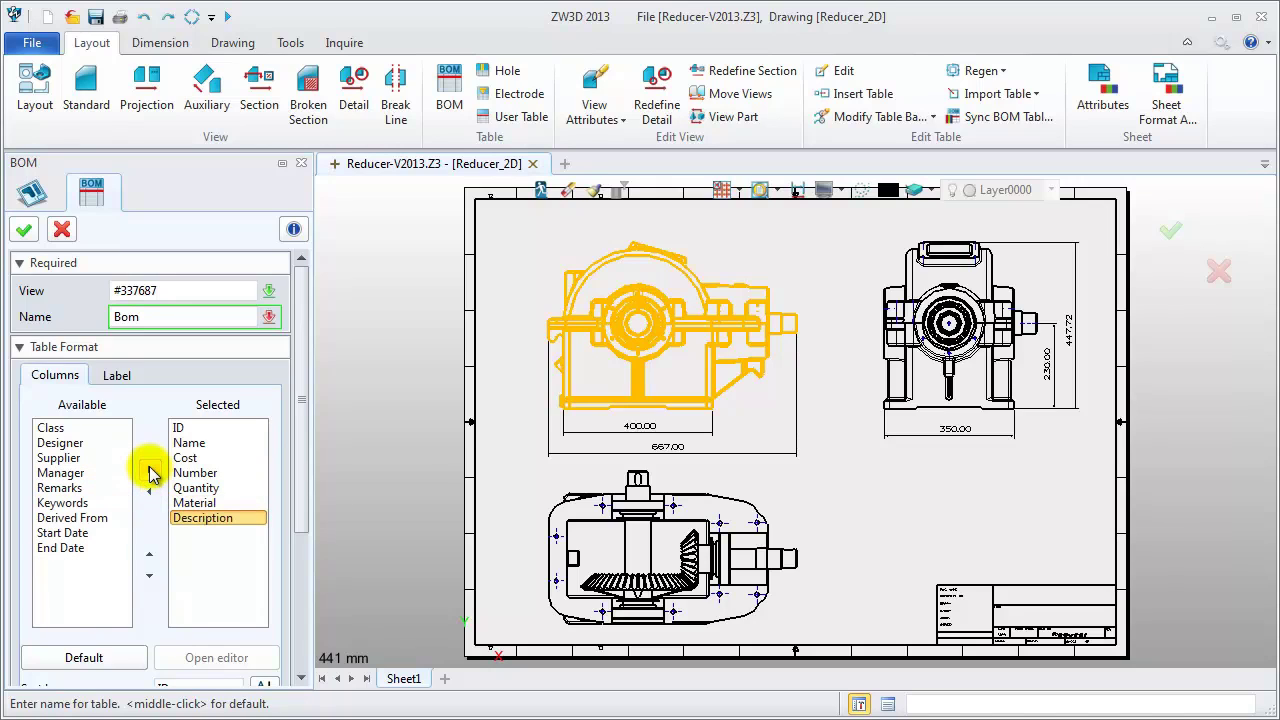
click(185, 458)
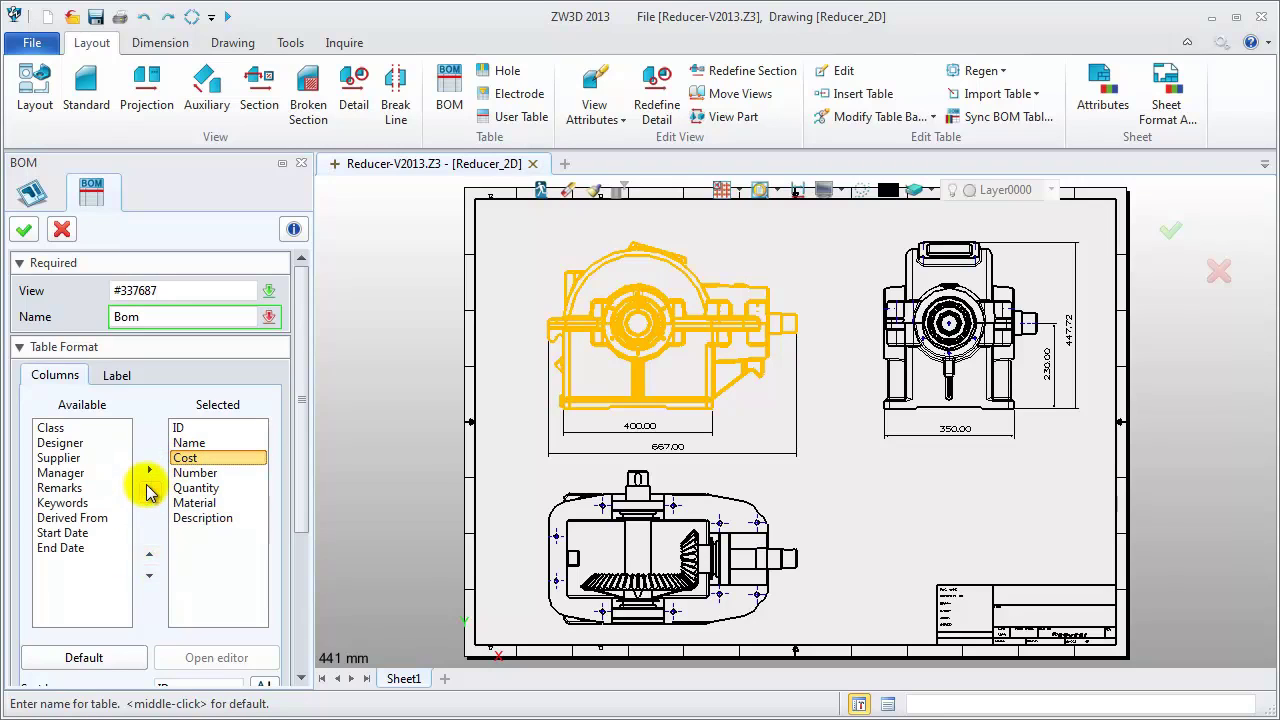
click(149, 490)
click(185, 458)
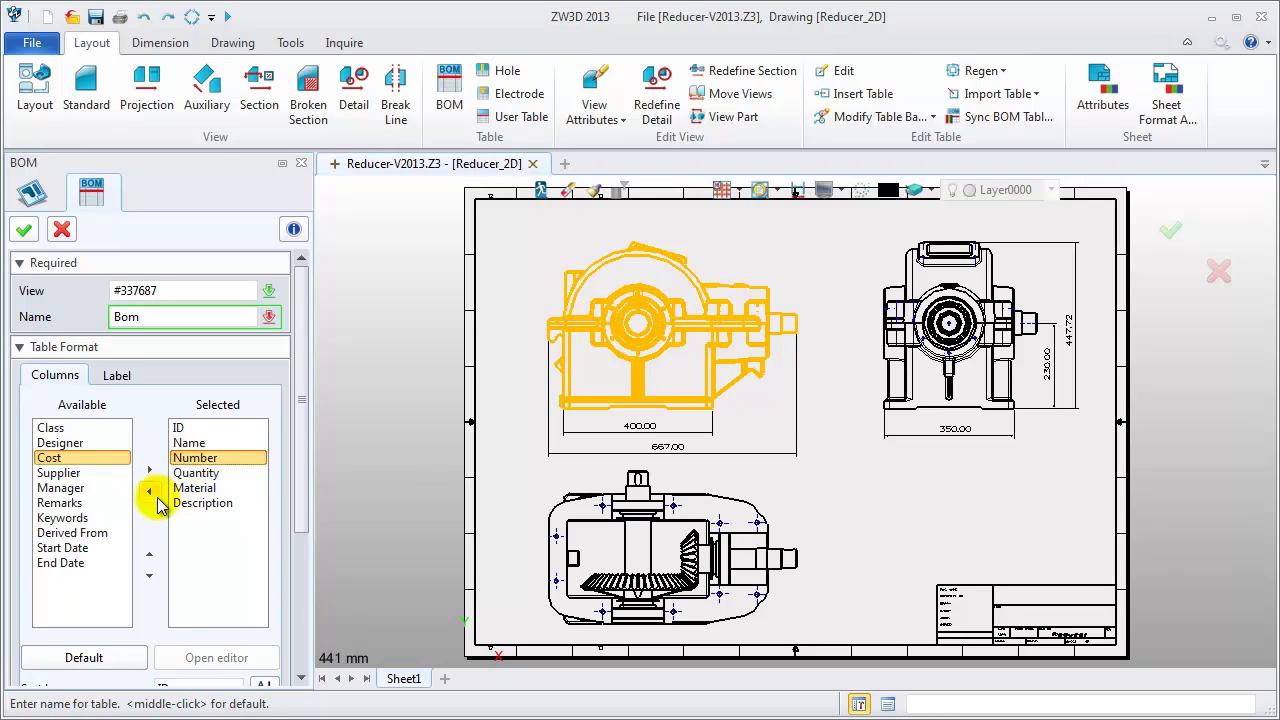
click(150, 493)
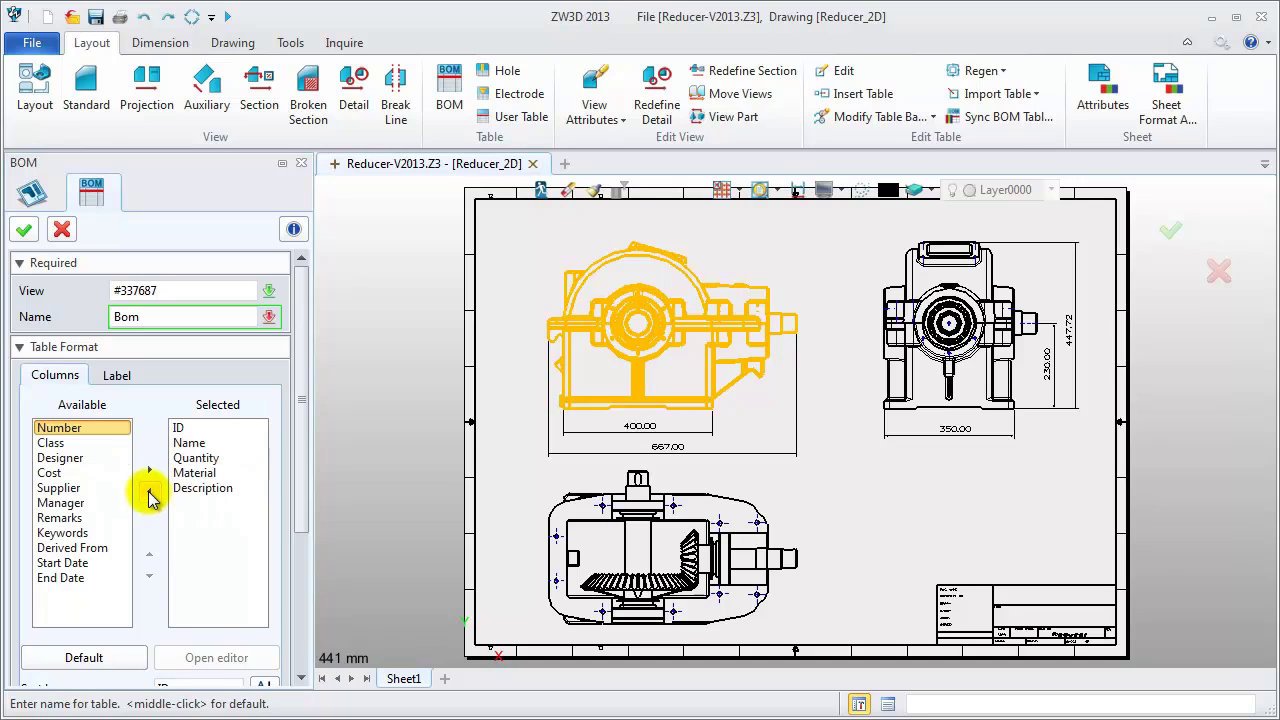
Generate the BOM and place its bottom-right origin on the upper right corner of the title block
click(24, 230)
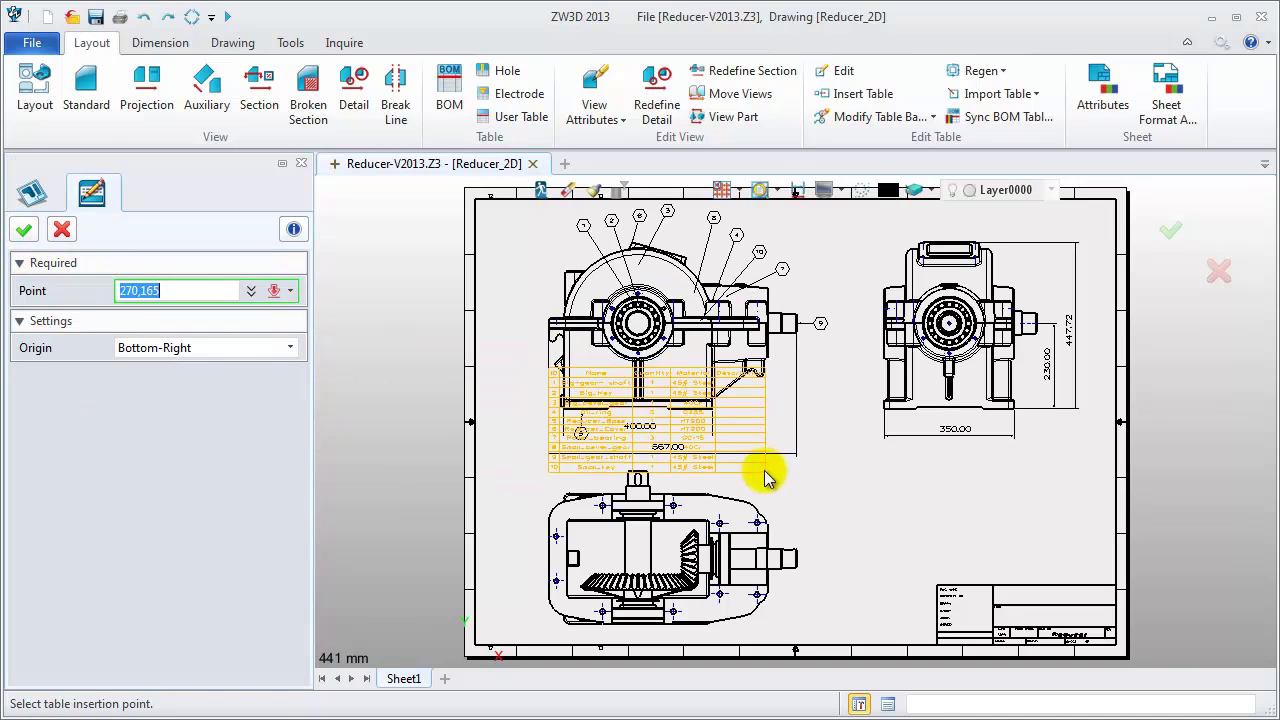
scroll(1112, 588, up, 5)
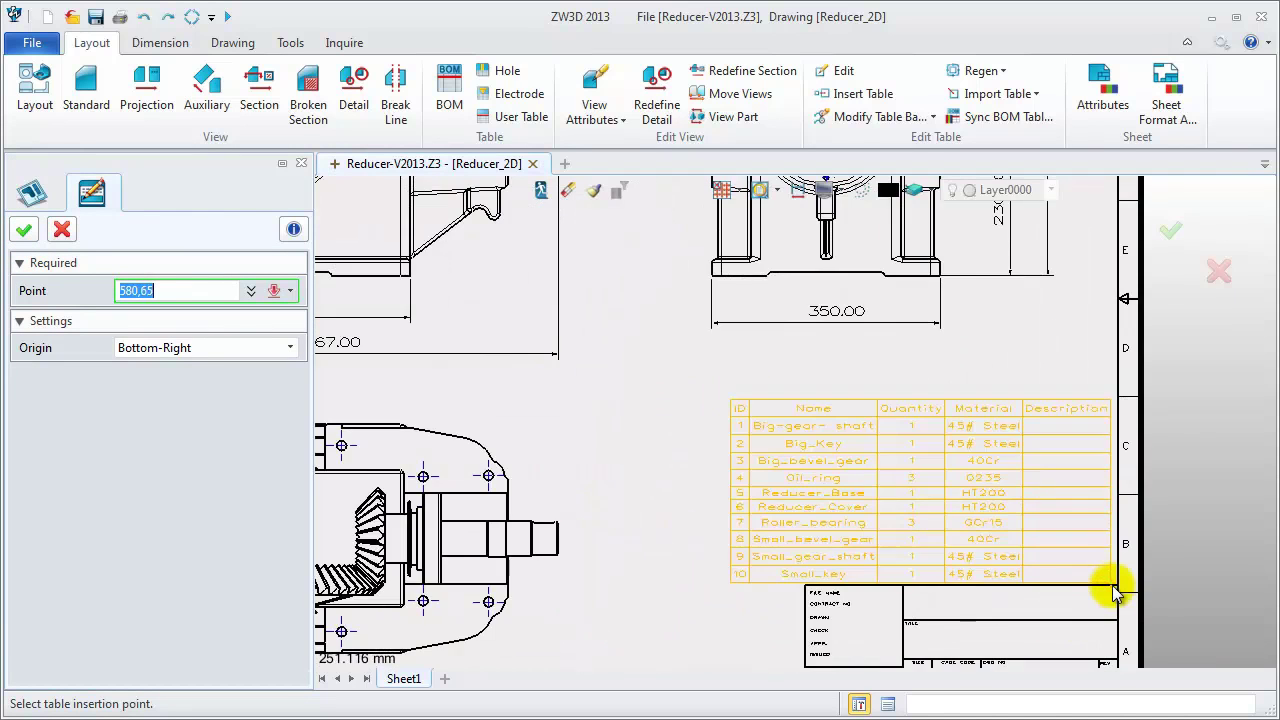
scroll(1112, 588, up, 1)
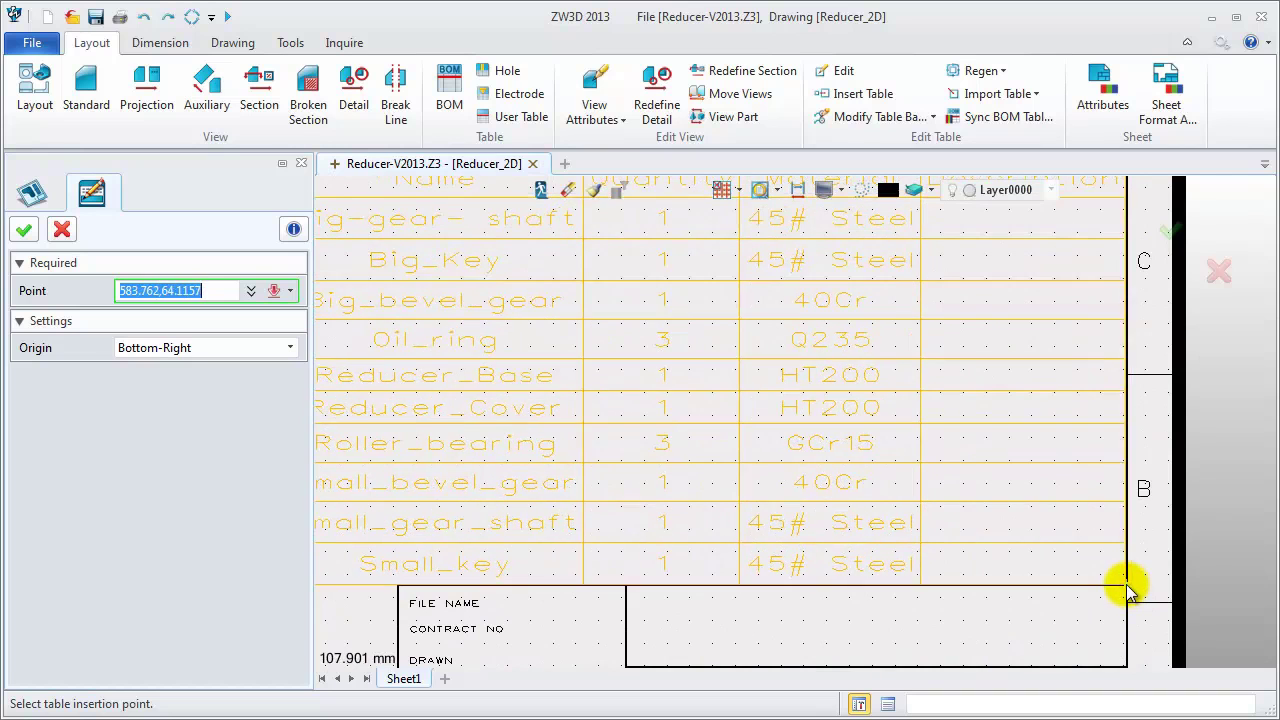
click(1125, 590)
scroll(1125, 590, down, 3)
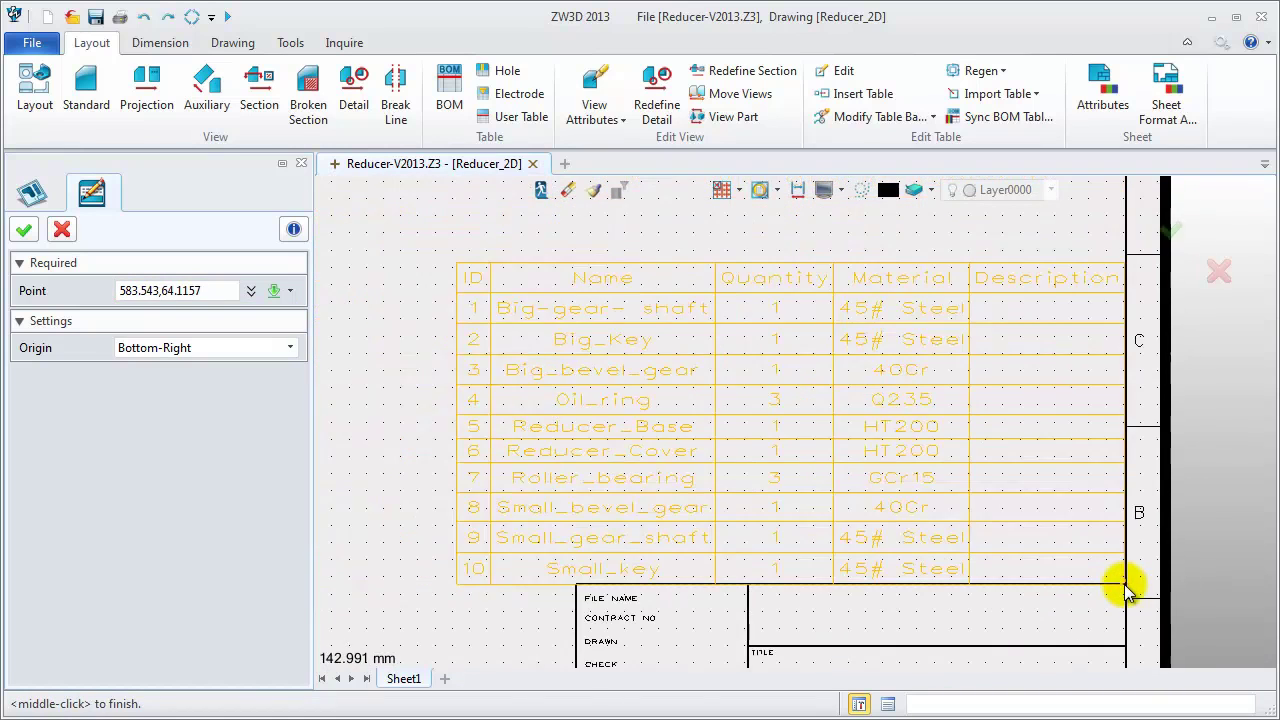
scroll(1123, 585, down, 2)
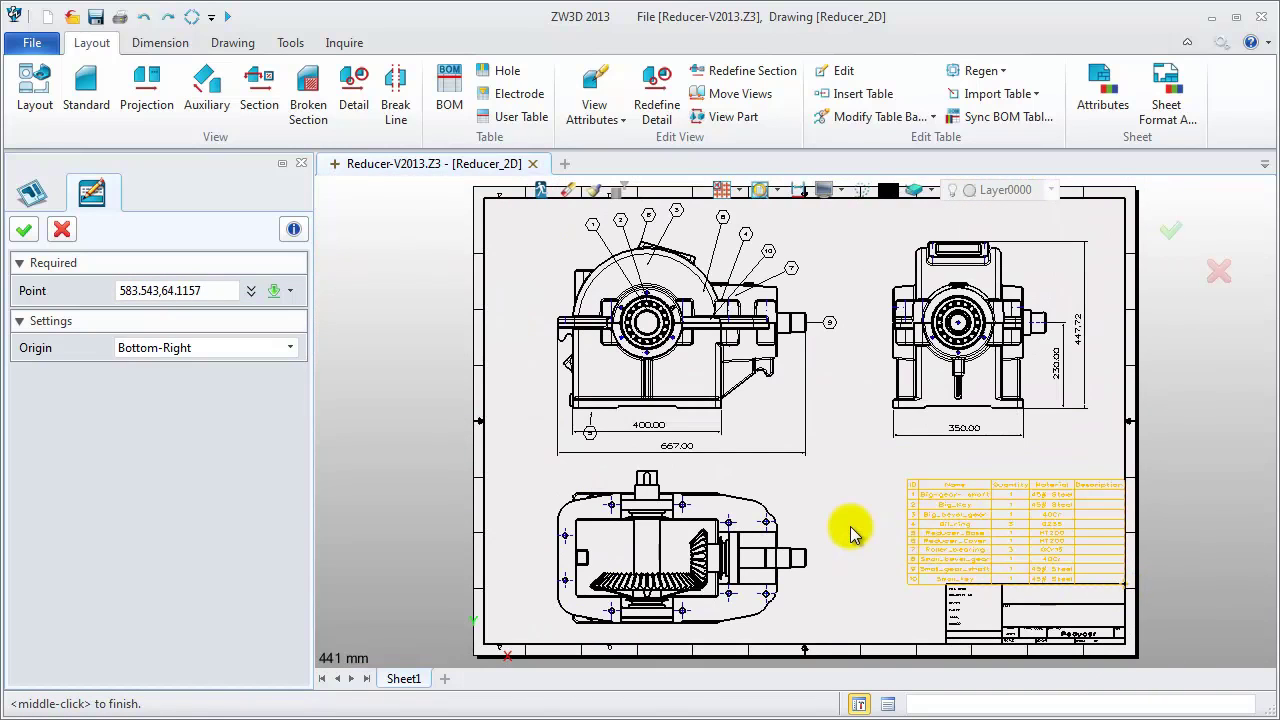
middle_click(851, 532)
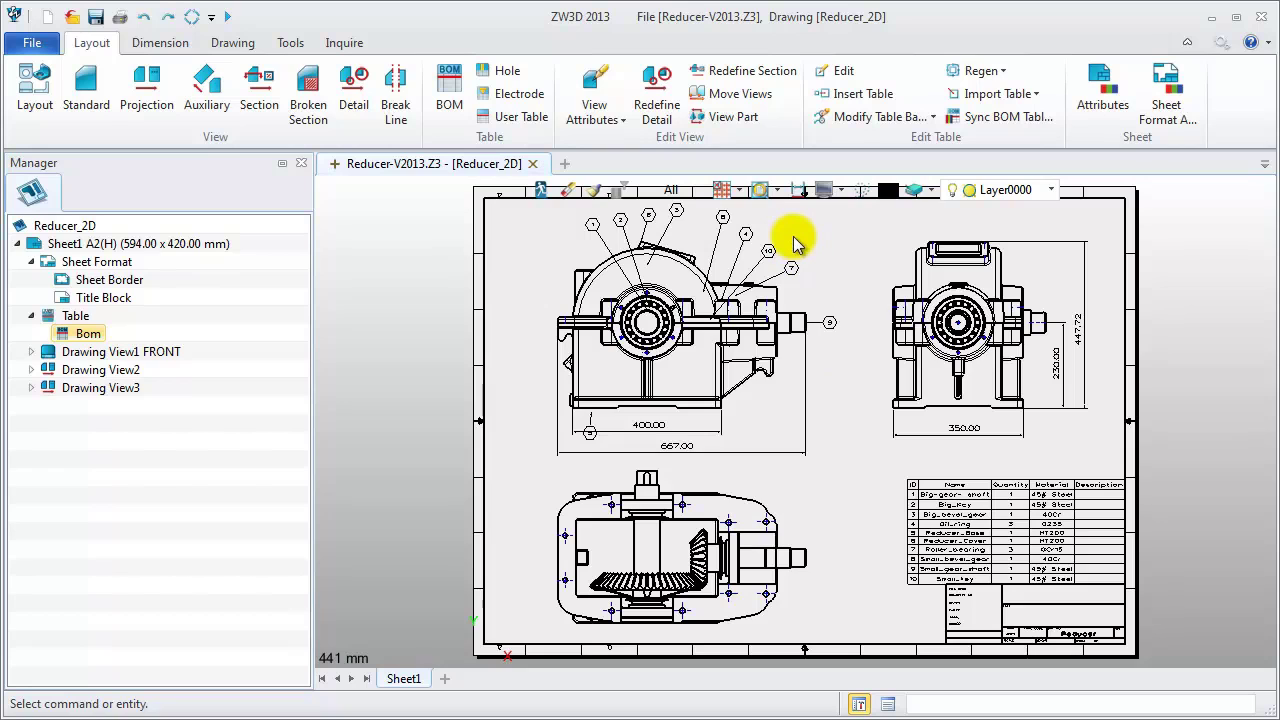
scroll(757, 229, up, 1)
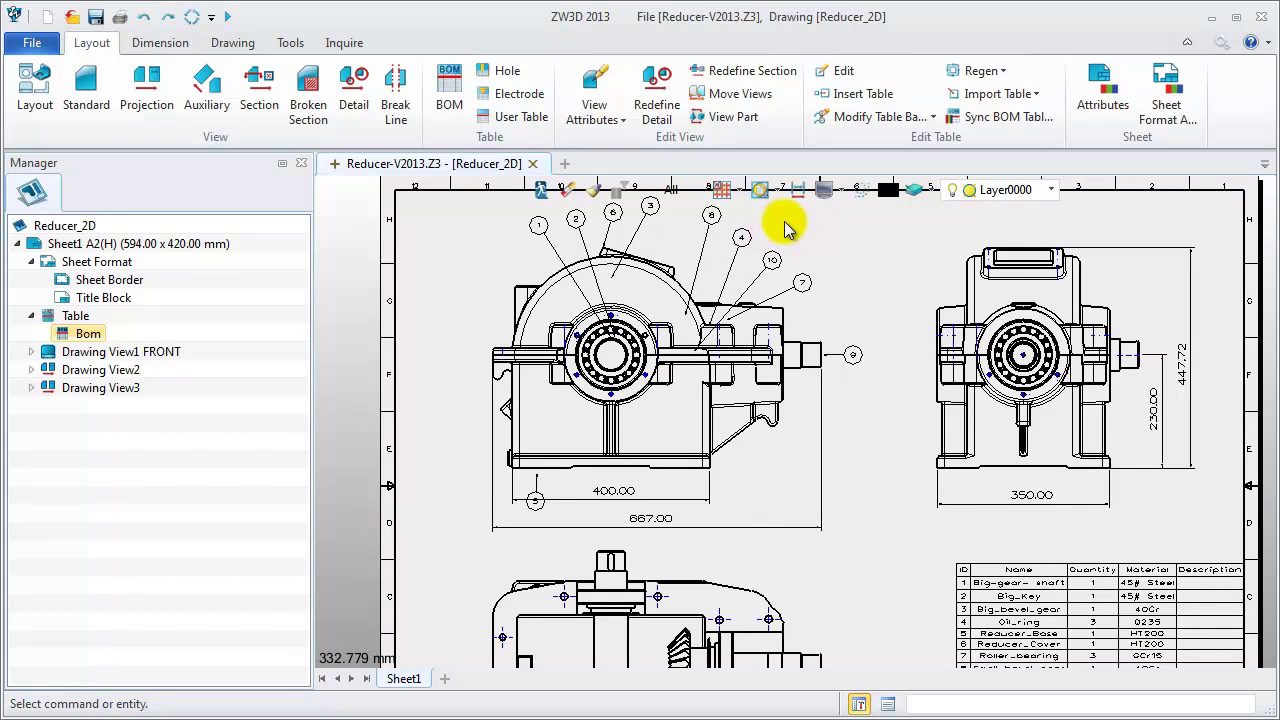
mouse_move(800, 240)
middle_down()
mouse_move(757, 257)
mouse_move(672, 250)
middle_up()
scroll(640, 266, up, 1)
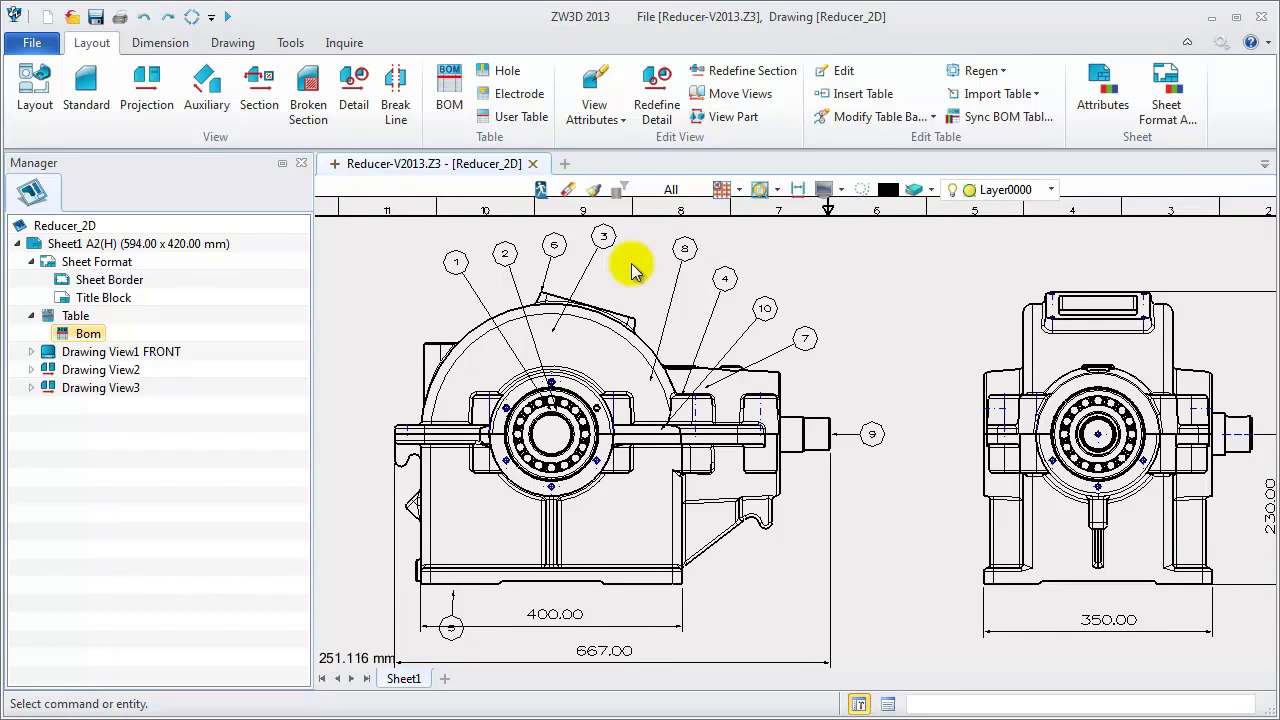
Move balloons 1 and 2 into a level row above the upper-left part of the front view
click(455, 263)
click(434, 243)
scroll(433, 245, up, 2)
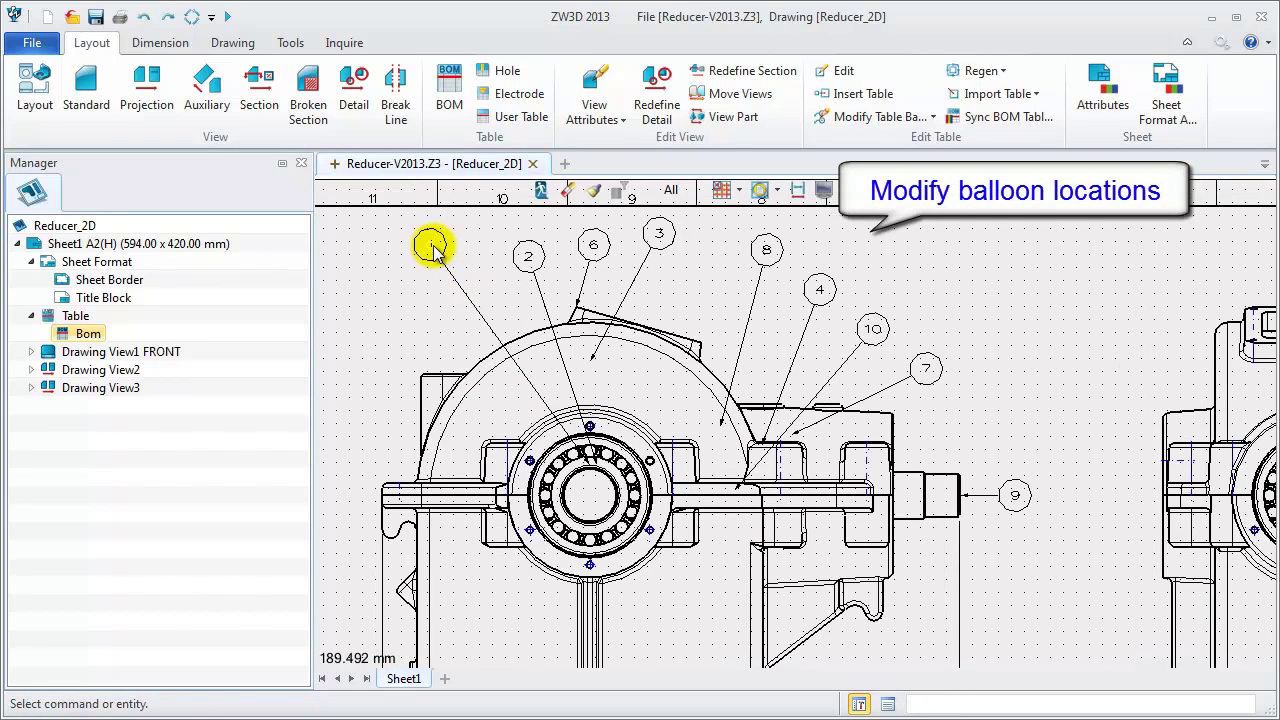
click(558, 260)
click(549, 246)
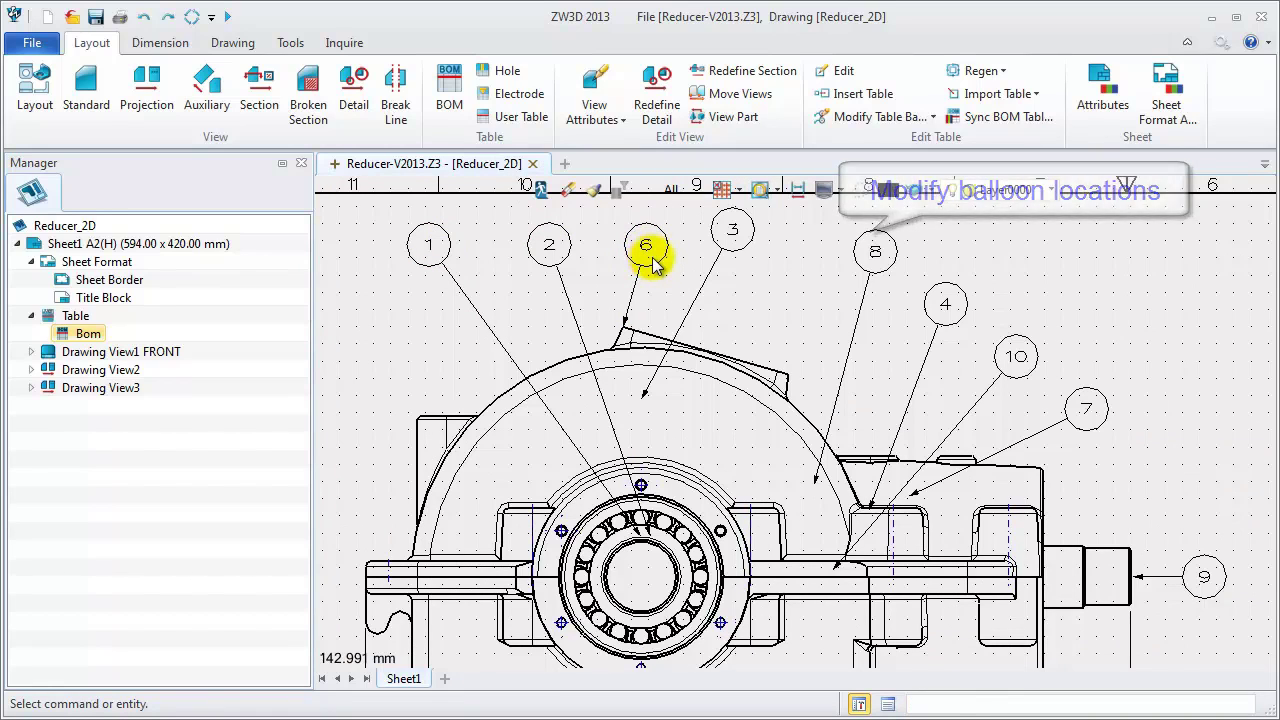
Reattach balloon 6's arrow to the inner arc of the cover and move the balloon to the right of balloon 3
click(657, 271)
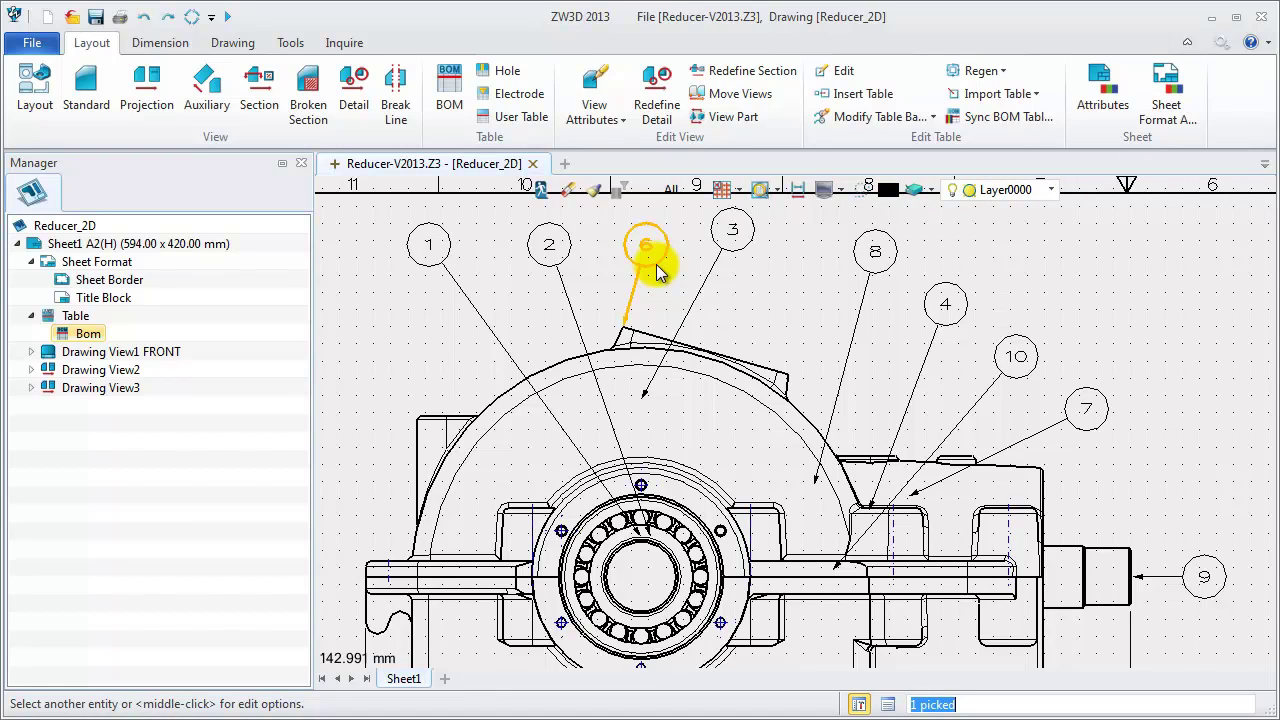
click(873, 116)
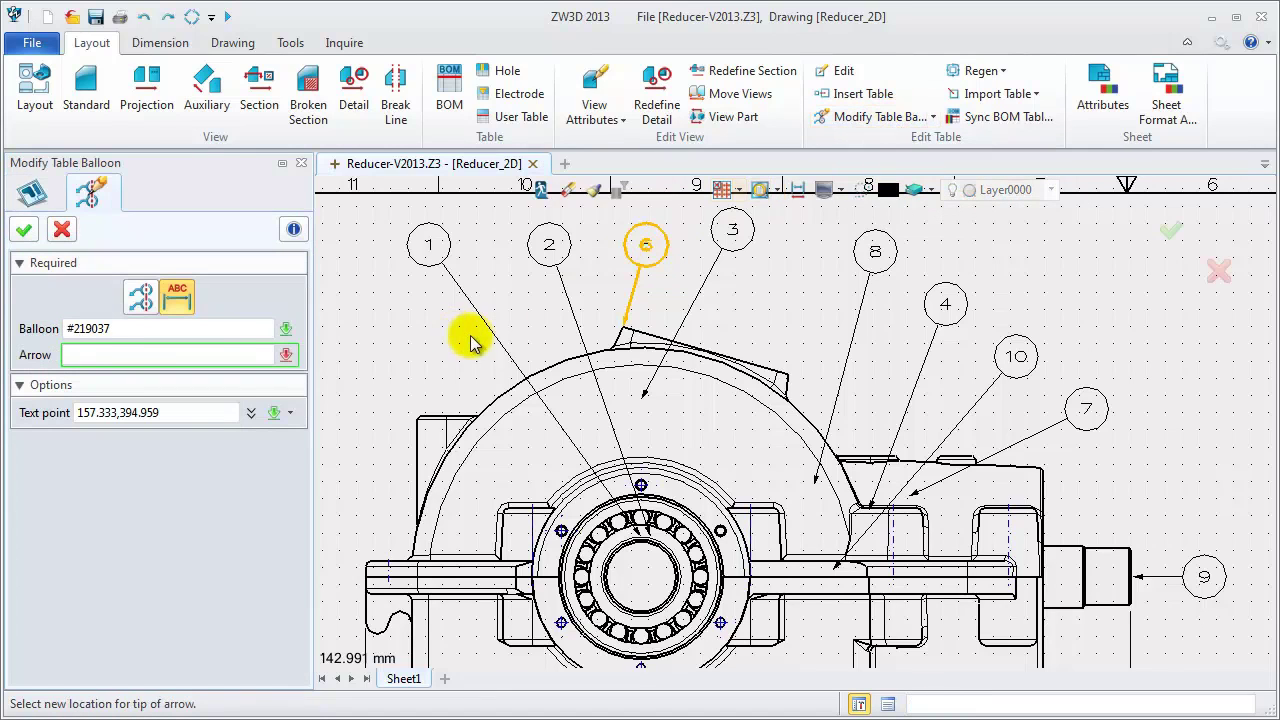
click(779, 414)
click(771, 417)
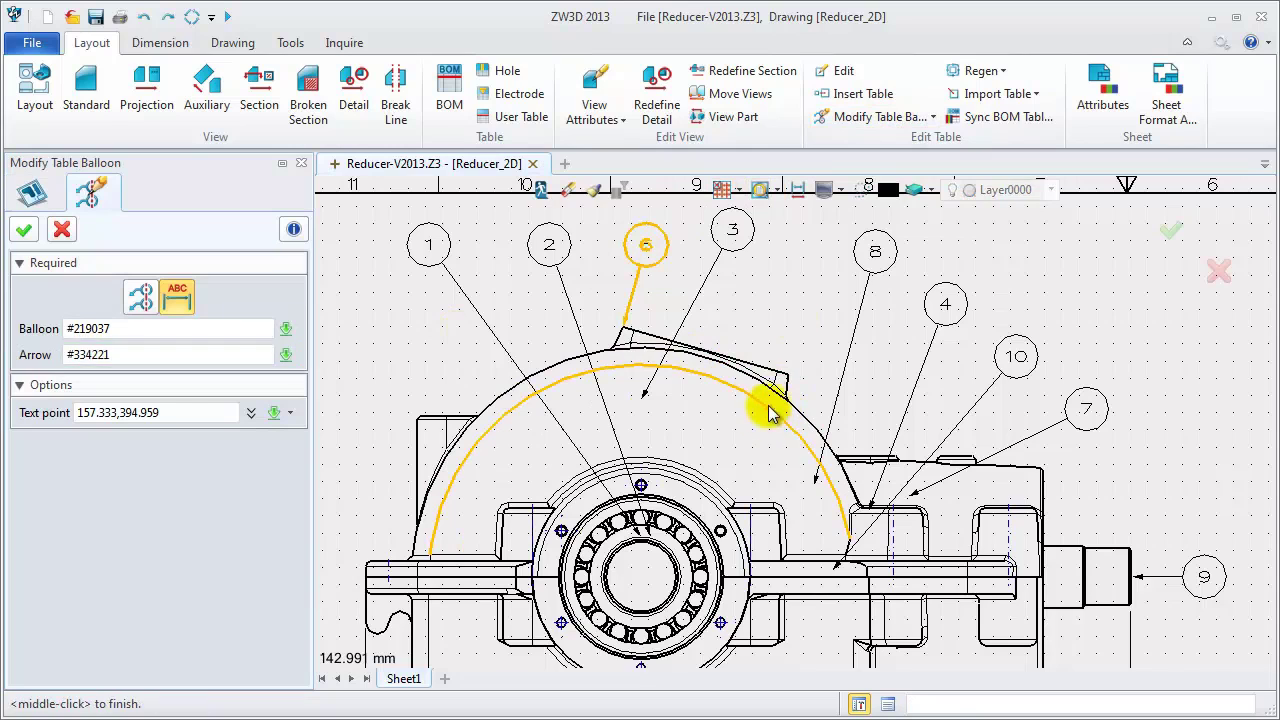
middle_click(808, 288)
click(651, 249)
click(812, 250)
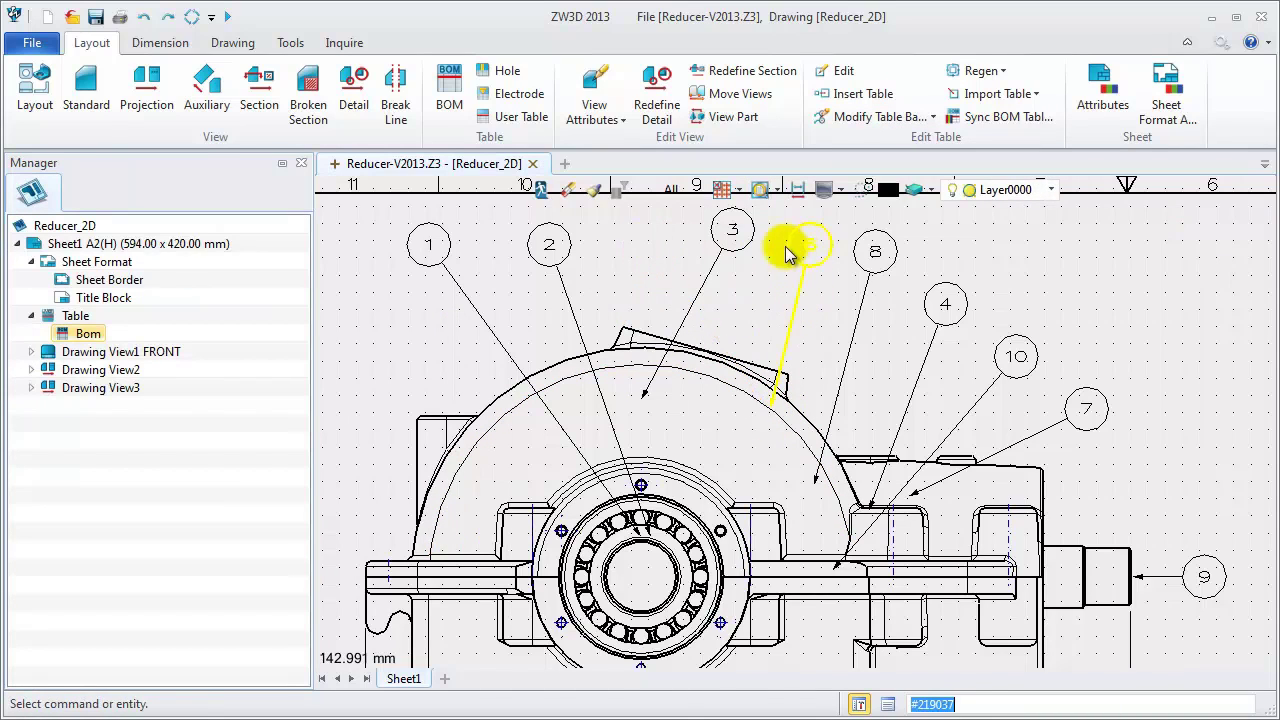
Align balloon 3 with the row of balloons above the front view and renumber balloon 6 as 4
click(737, 229)
click(712, 250)
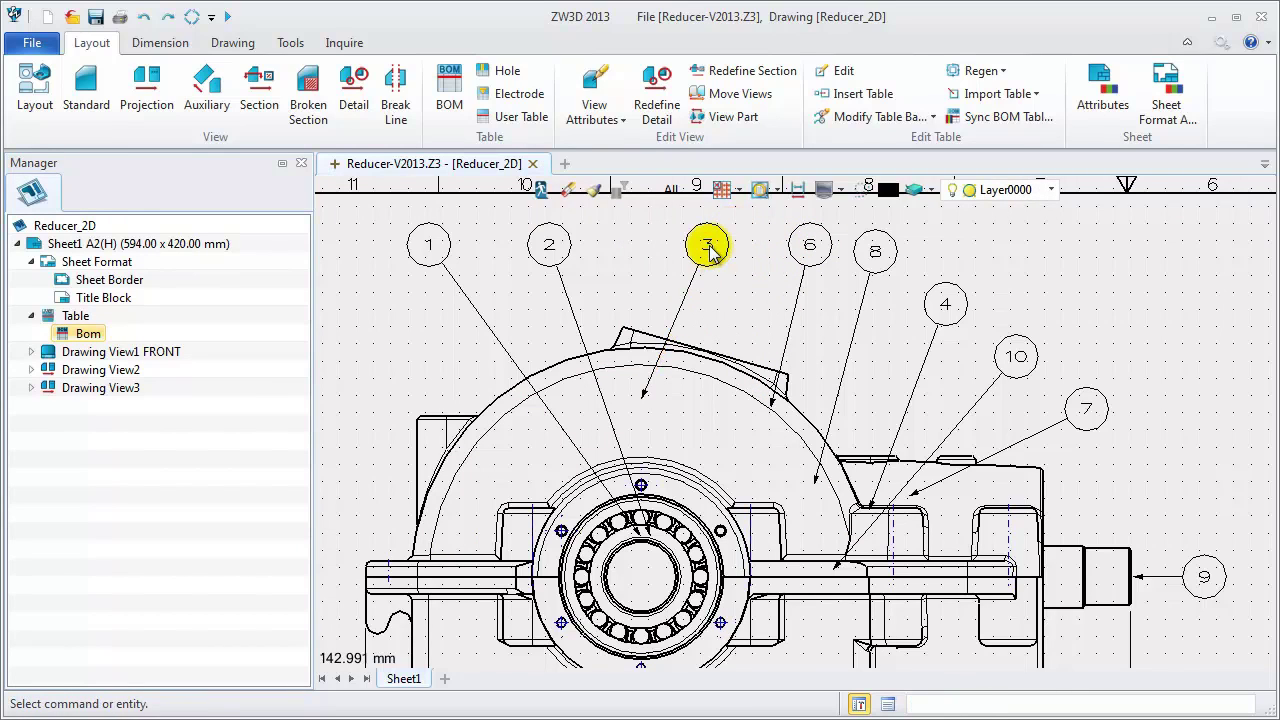
double_click(813, 250)
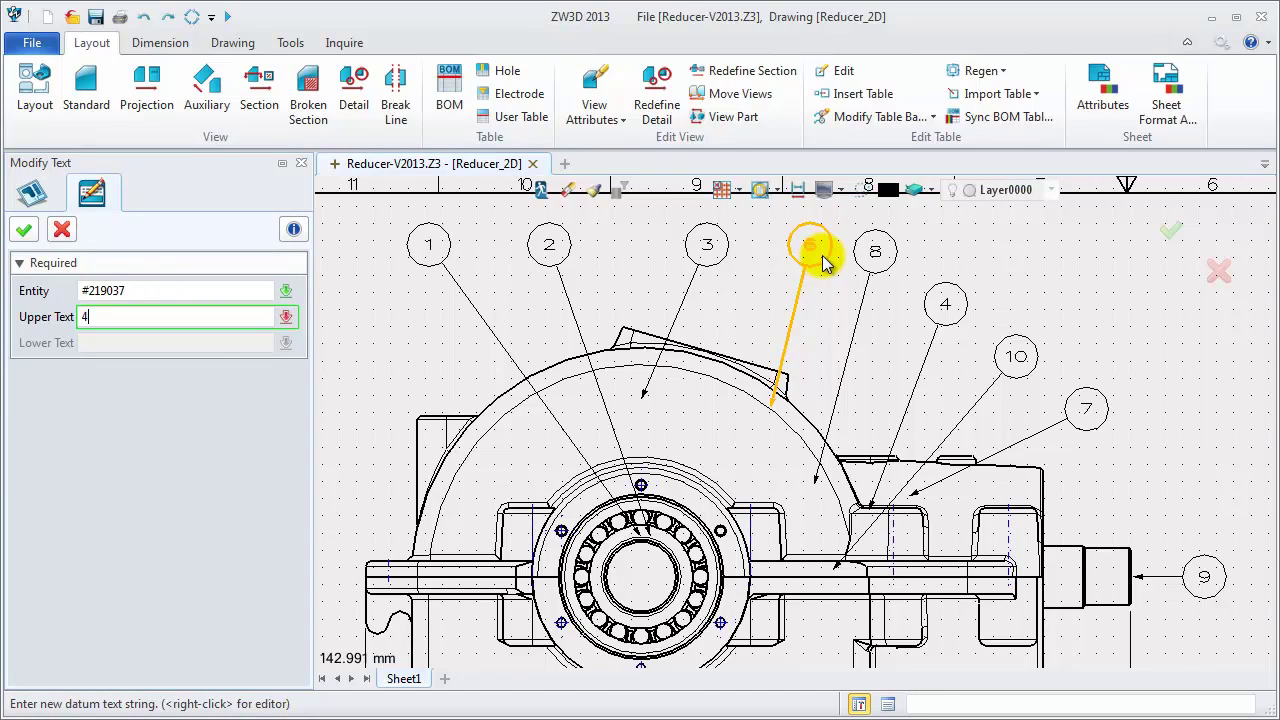
text(4)
click(24, 230)
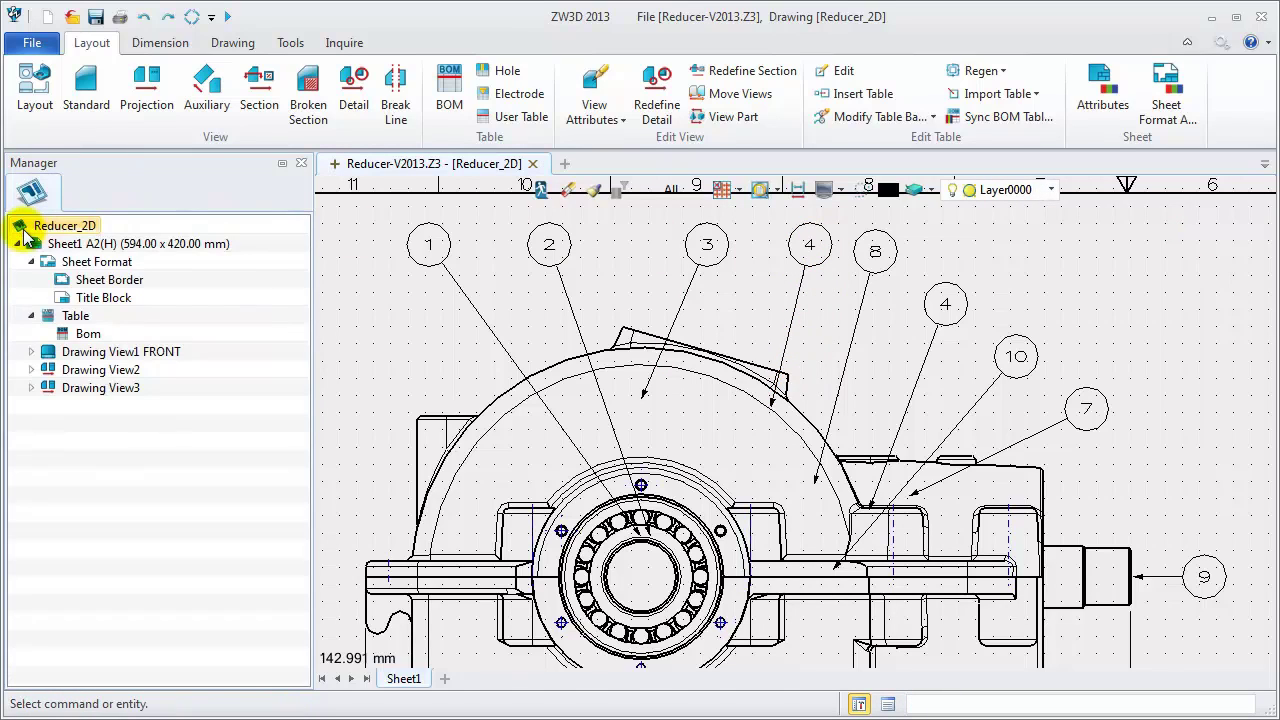
Renumber balloon 8 as 5 and align it with the row of balloons above the front view
click(875, 252)
double_click(877, 255)
text(5)
key(Return)
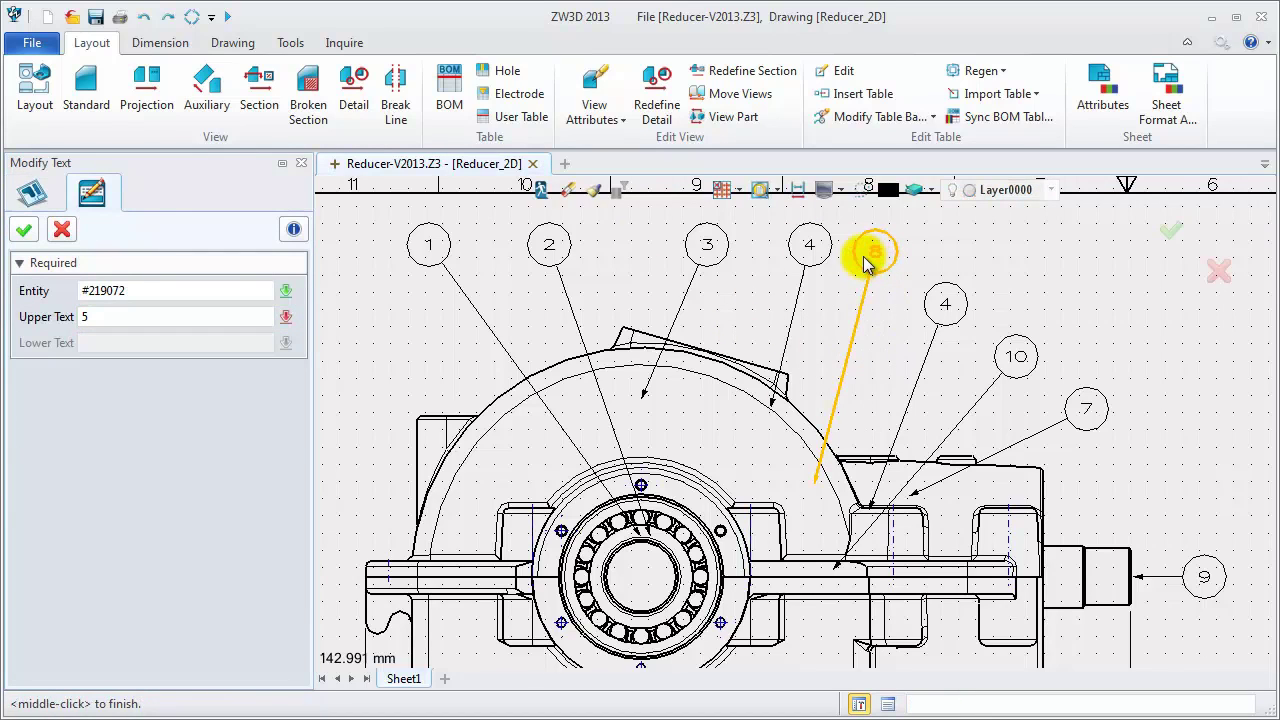
click(61, 229)
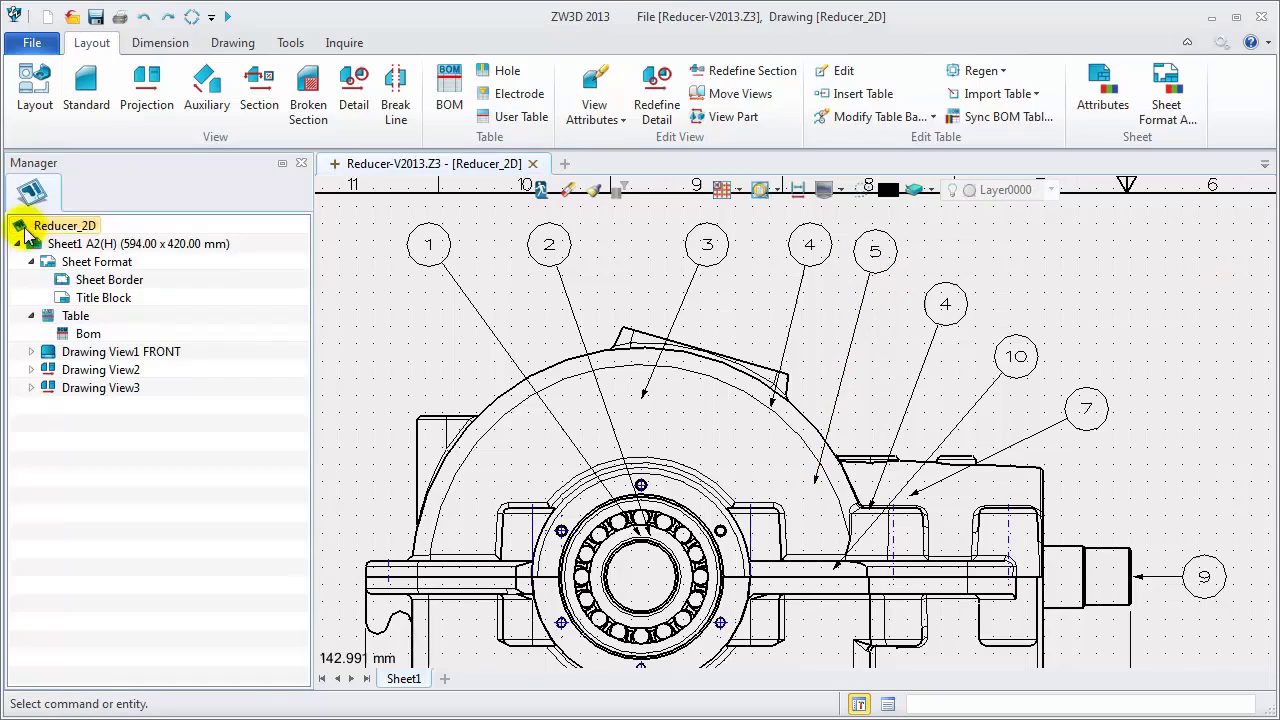
click(900, 258)
click(918, 257)
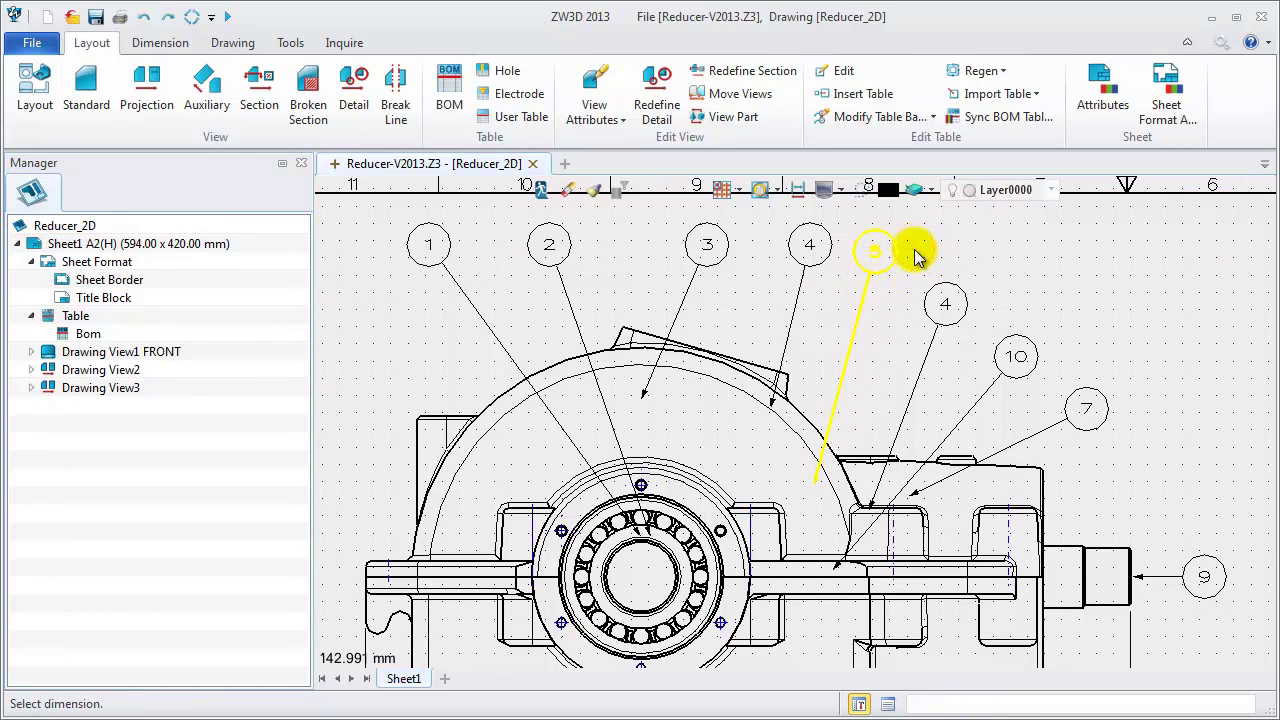
Move the duplicate balloon 4 up beside balloon 5 in the front view and renumber it as 6
click(945, 304)
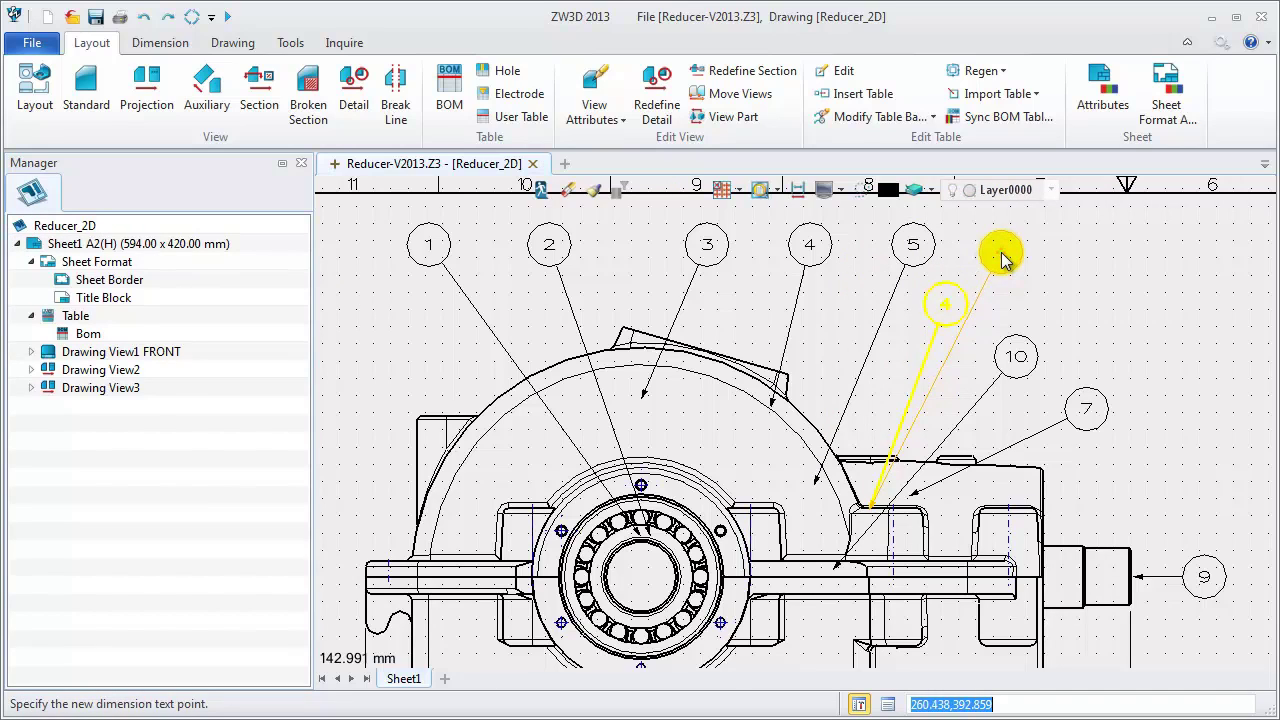
click(1004, 259)
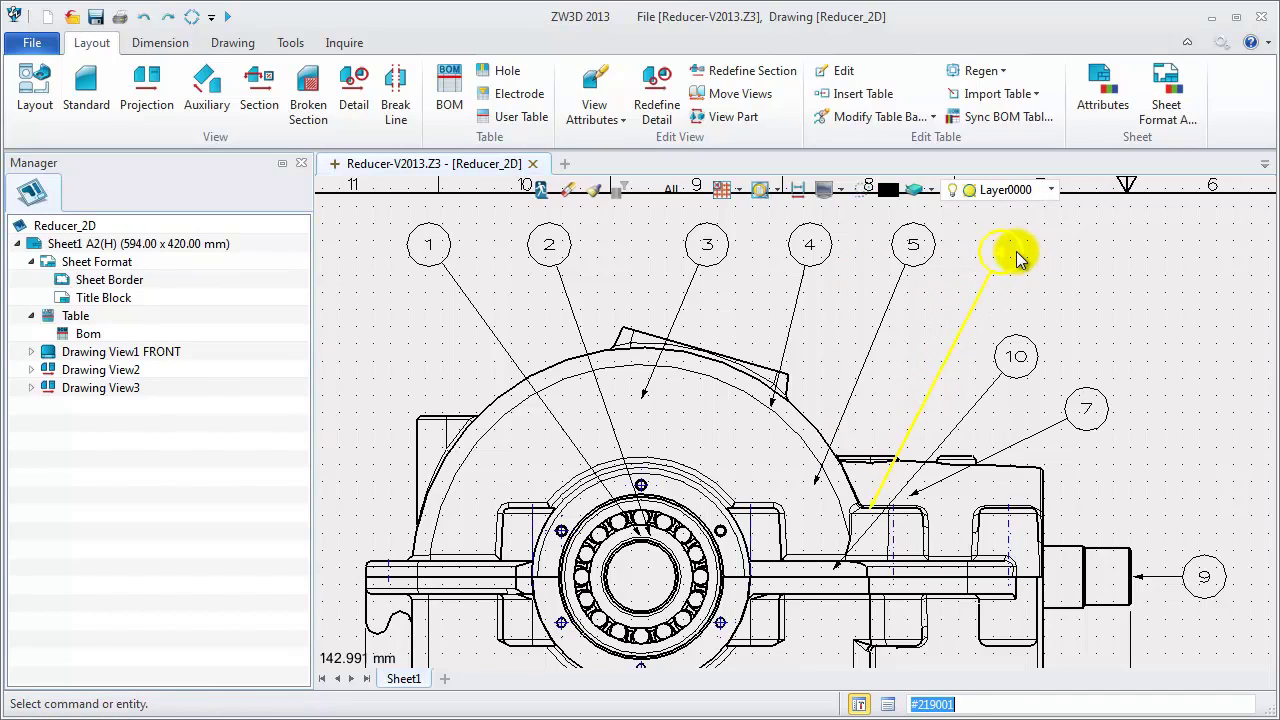
click(1005, 258)
middle_click(1007, 266)
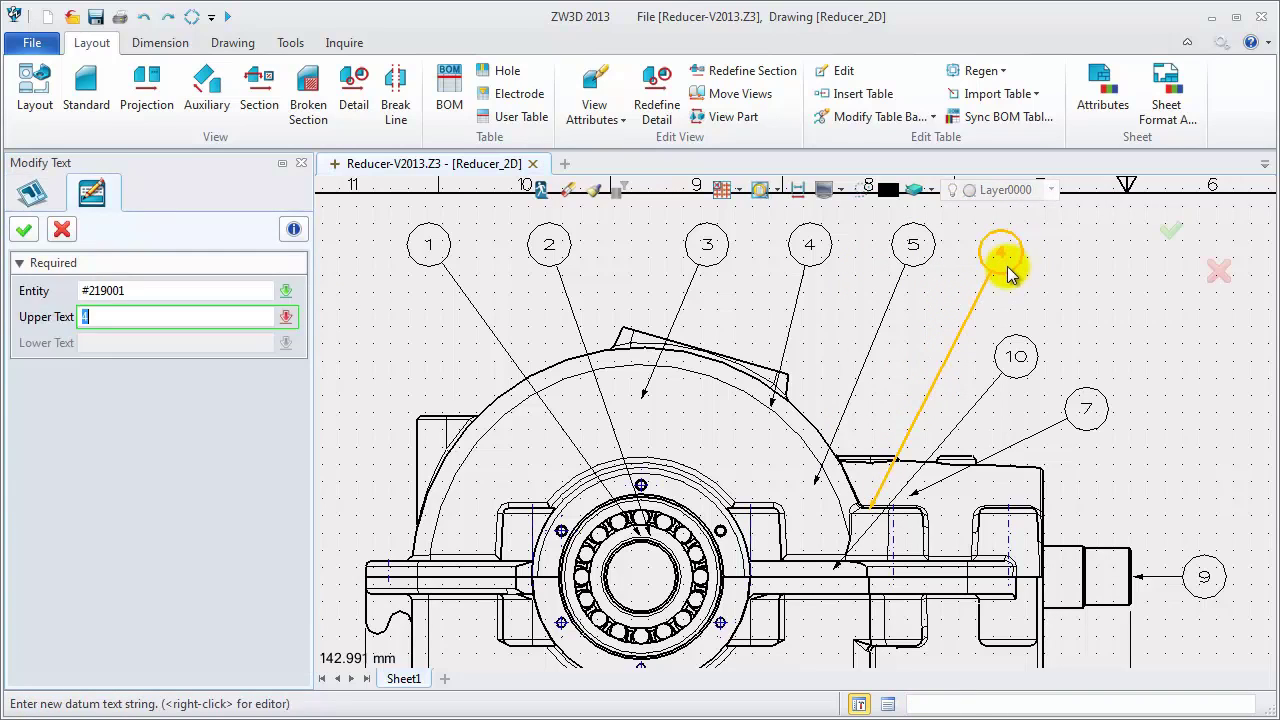
text(6)
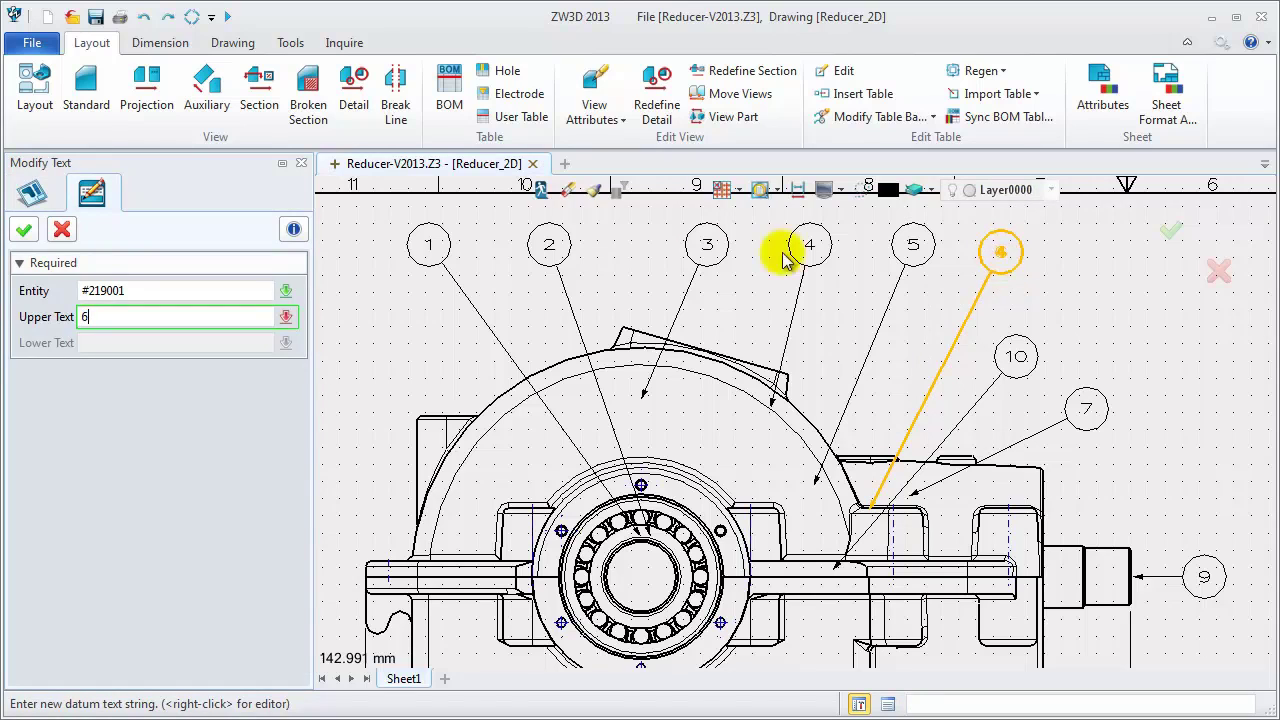
click(25, 232)
Move balloon 7 to the right end of the balloon row and align balloon 6 with the same row
click(1120, 375)
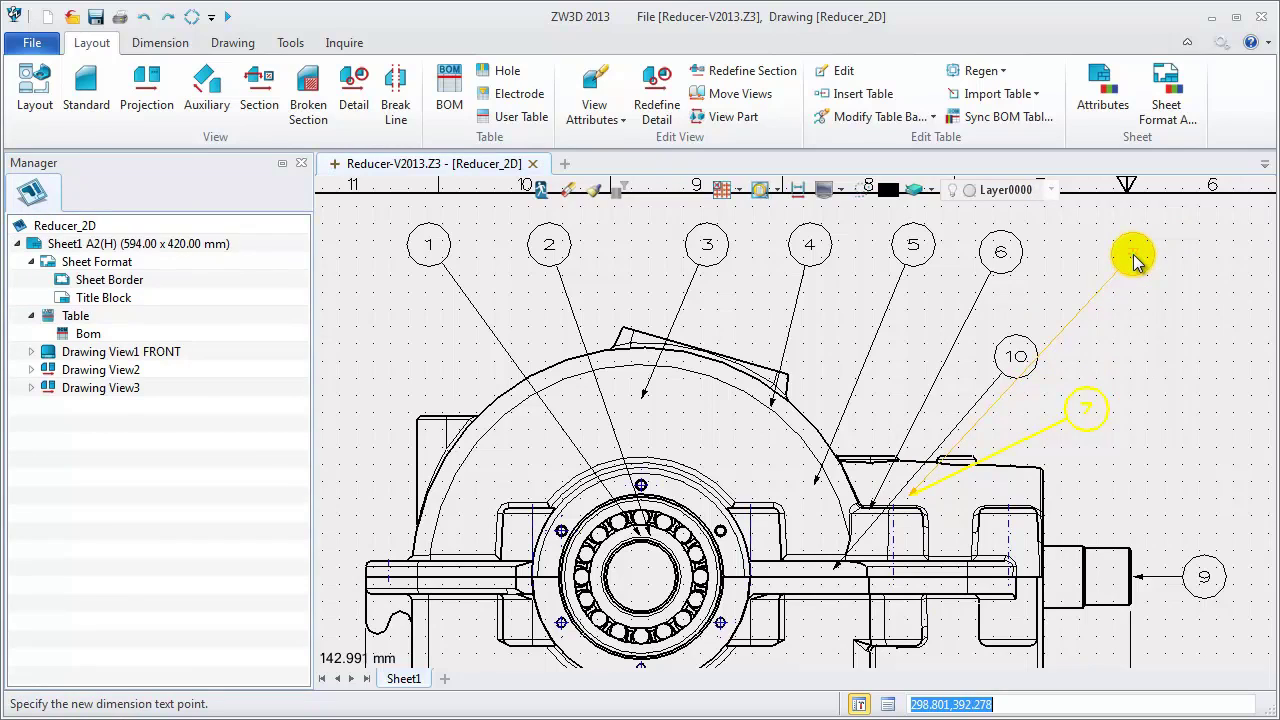
click(1135, 258)
click(1143, 266)
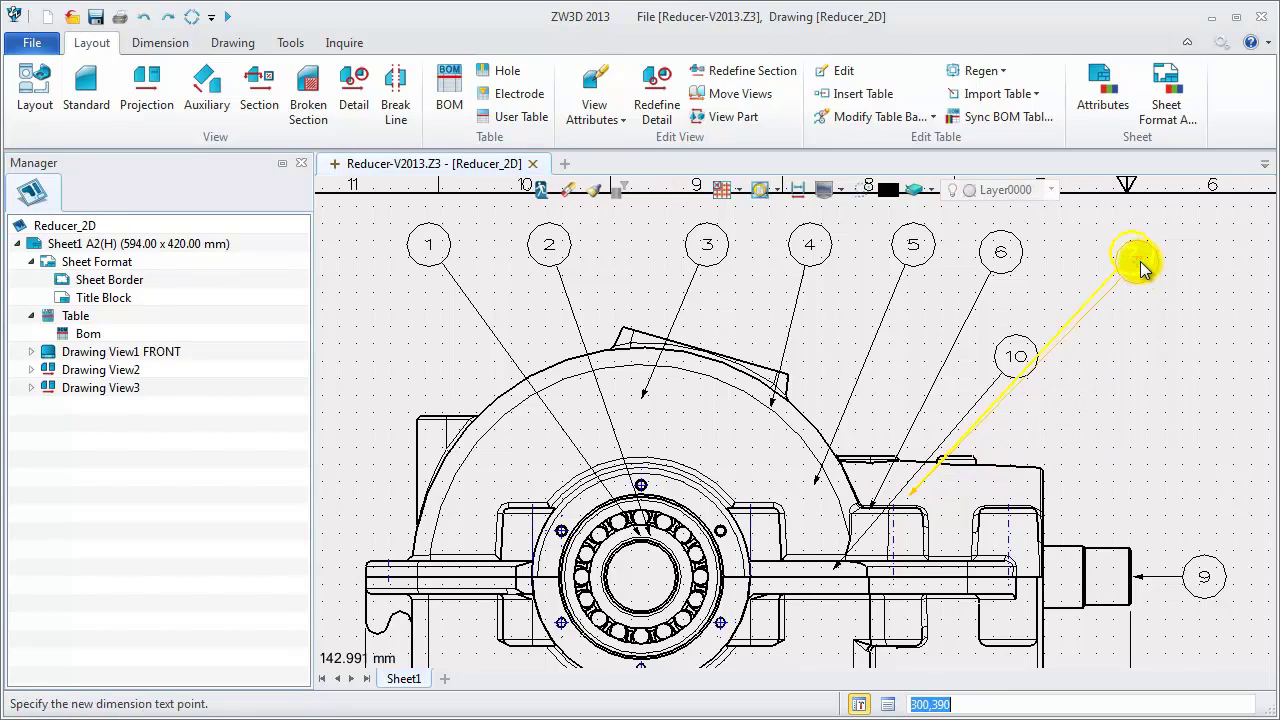
click(1135, 257)
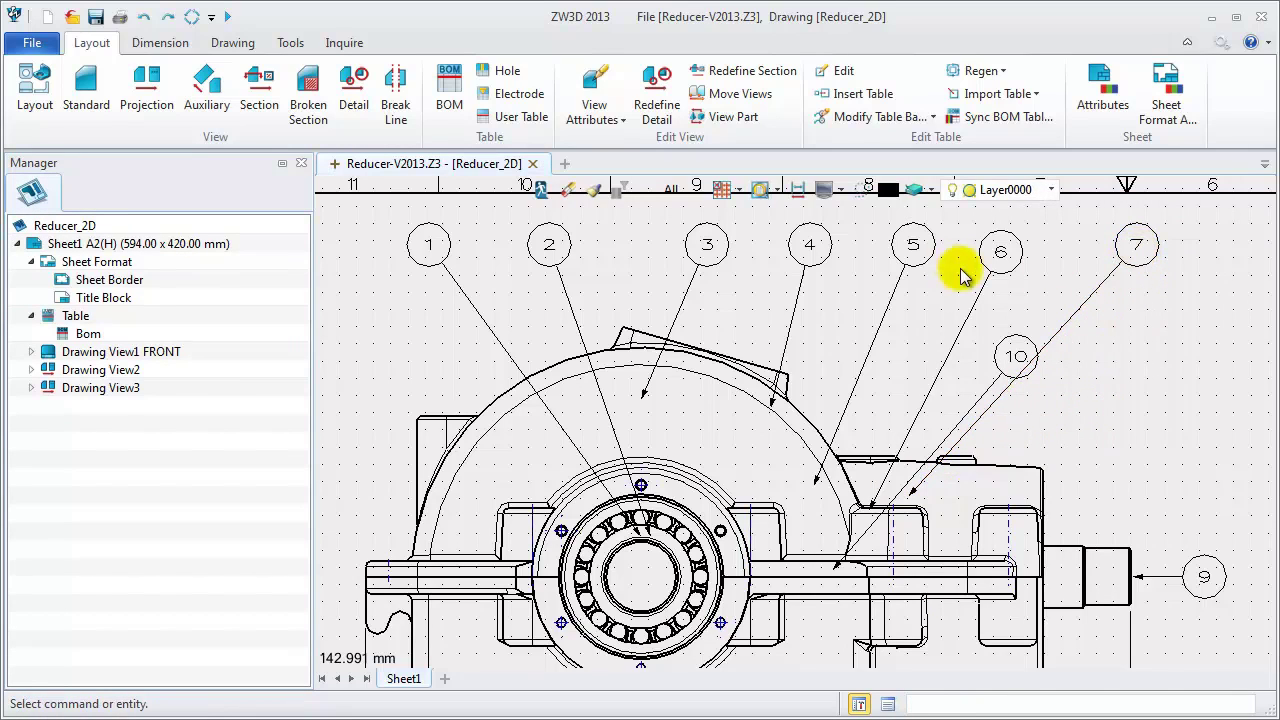
click(1018, 270)
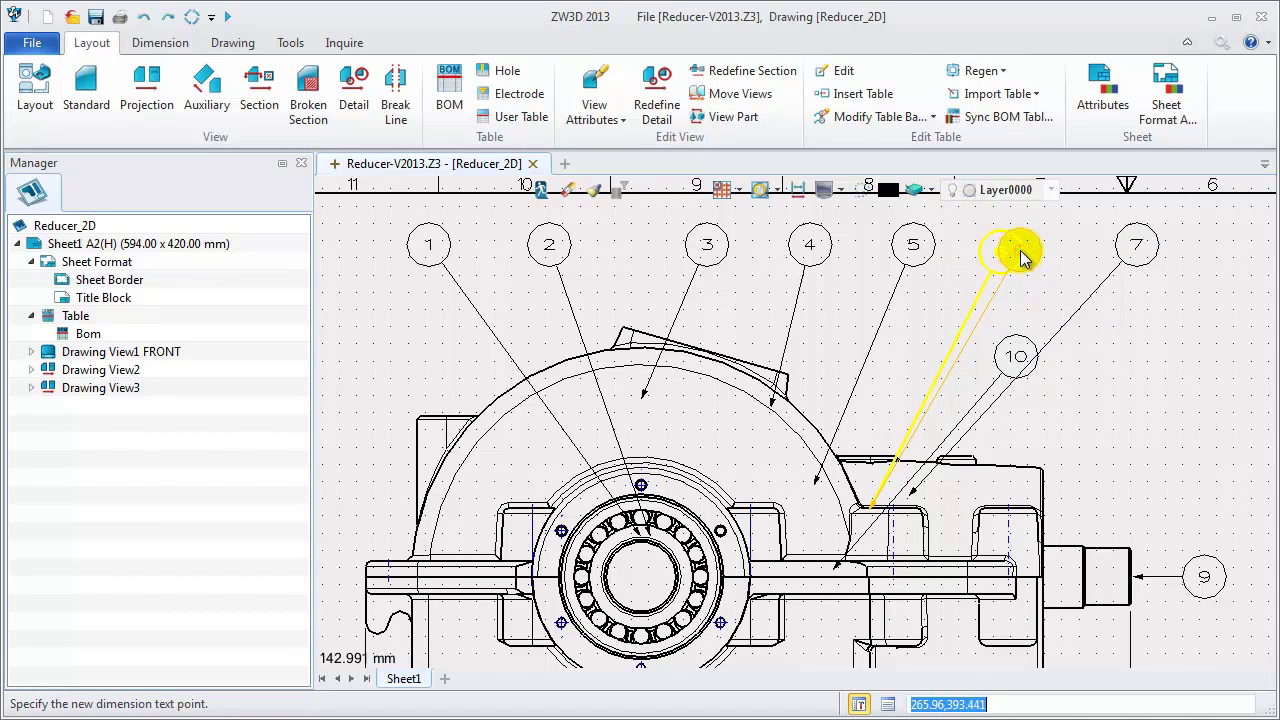
click(1018, 249)
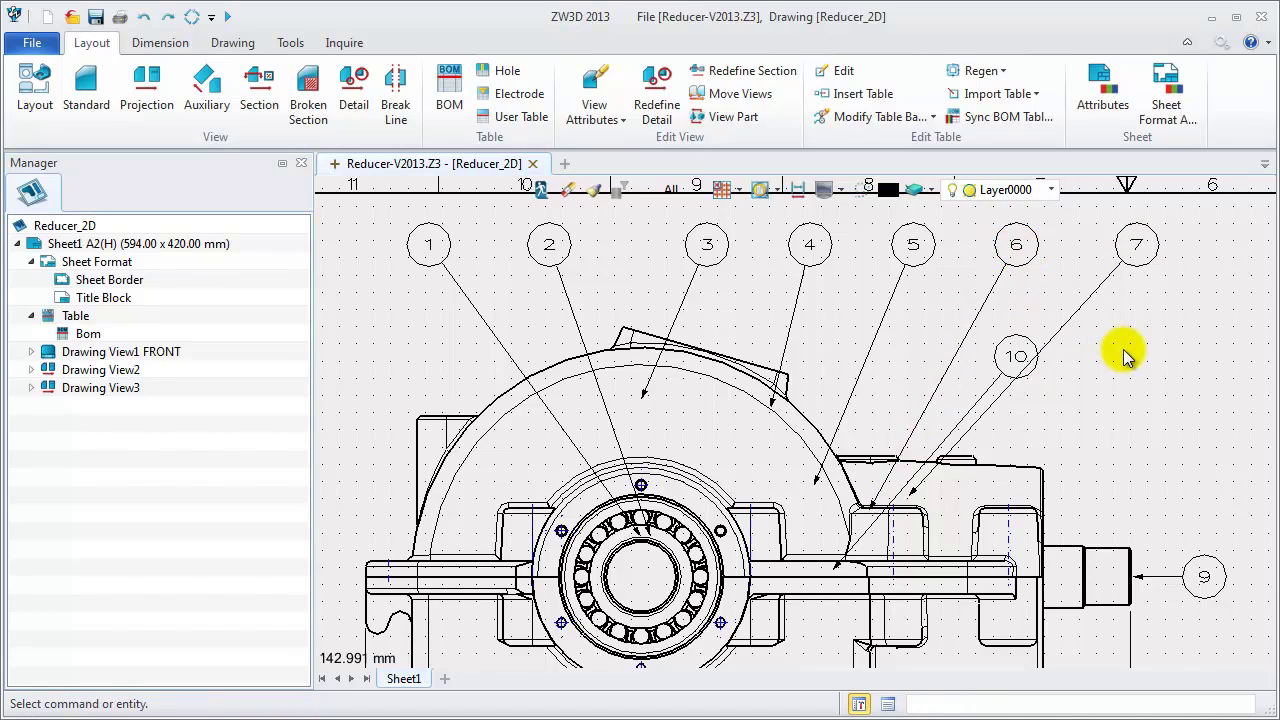
Move balloon 10 directly above balloon 9, to the right of the front view, and renumber it as 8
scroll(1055, 392, down, 3)
scroll(1080, 425, up, 1)
middle_drag(1088, 432, 990, 362)
click(918, 316)
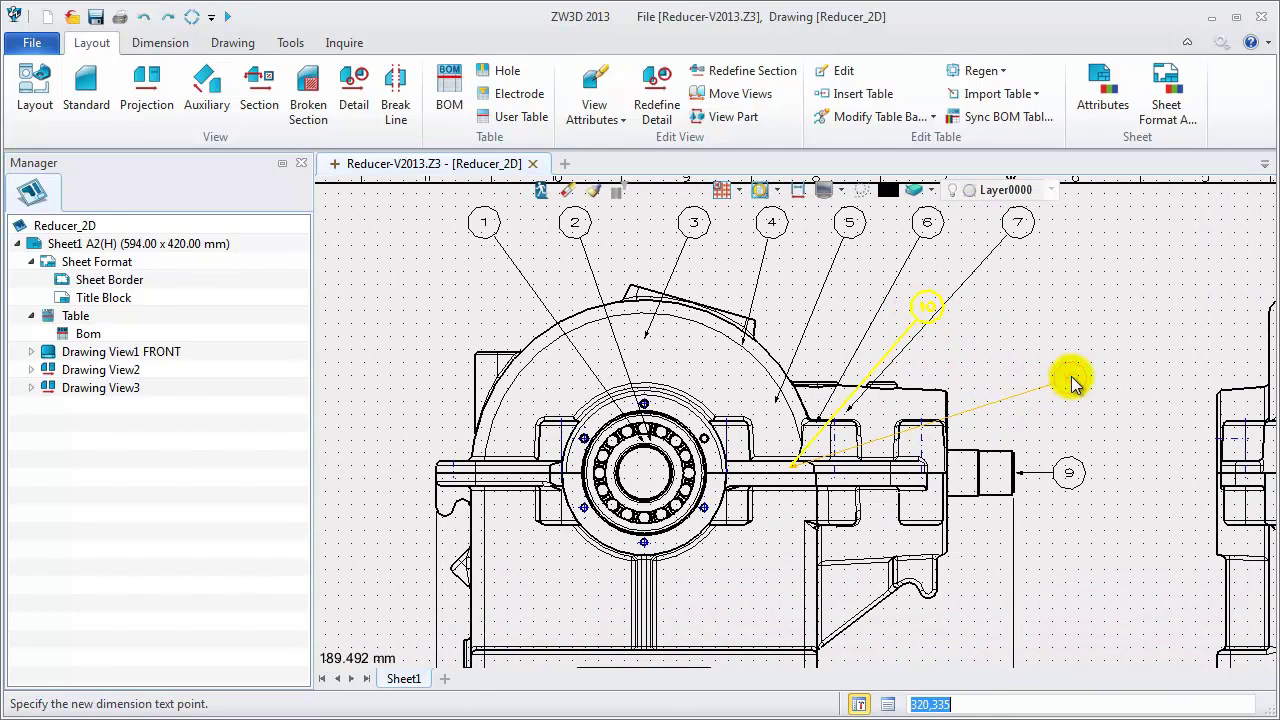
click(1068, 382)
double_click(1068, 380)
key(Return)
click(24, 229)
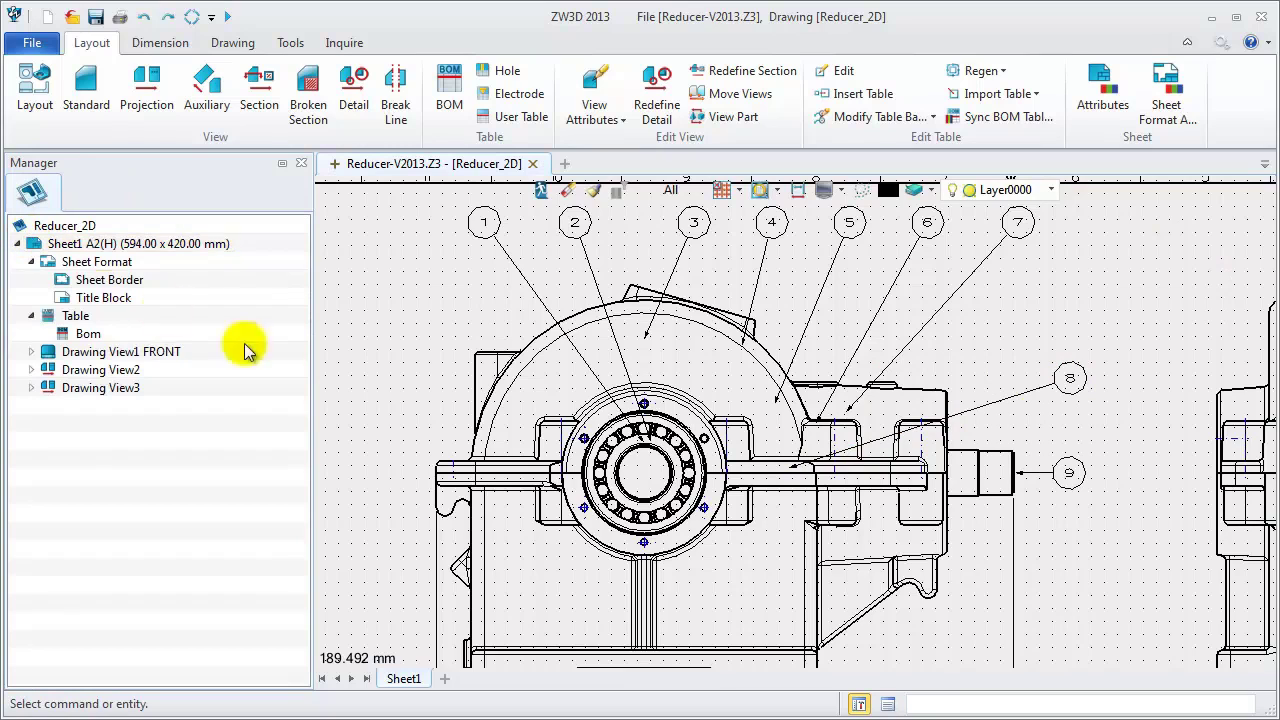
Reattach the arrow of the balloon 5 below the front view to the base's lifting hook on the right
scroll(1080, 535, down, 3)
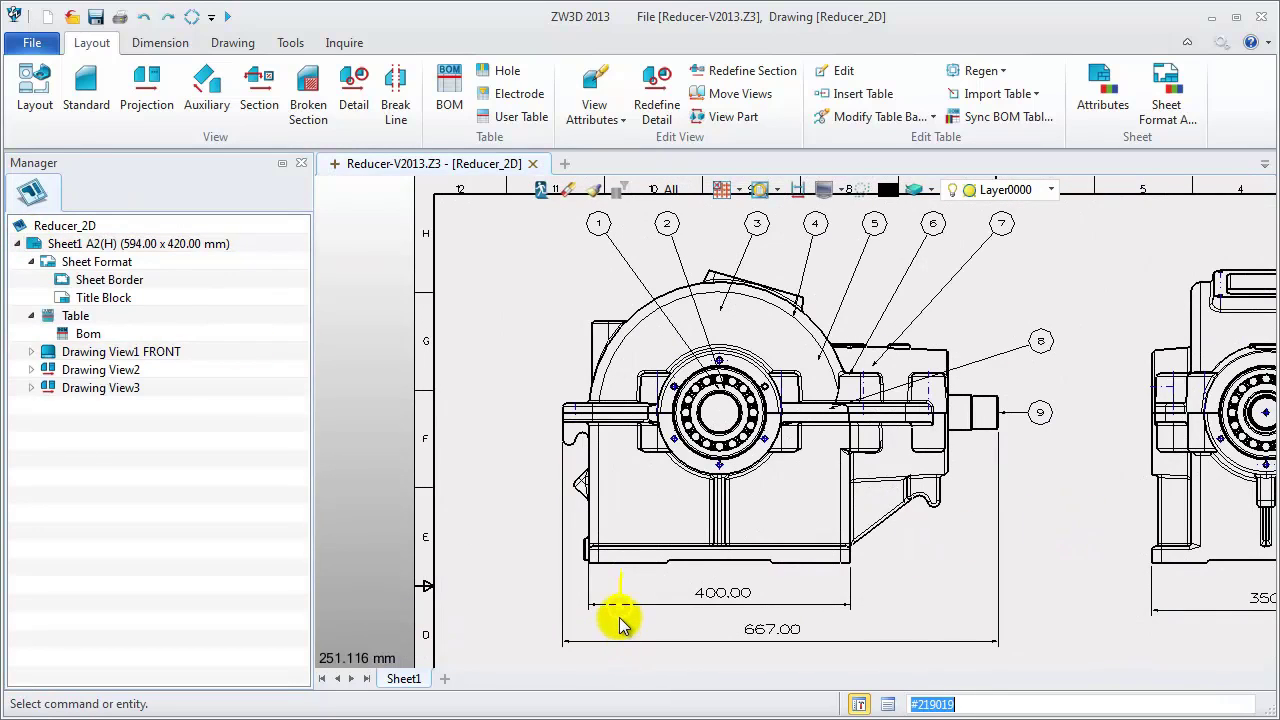
click(848, 120)
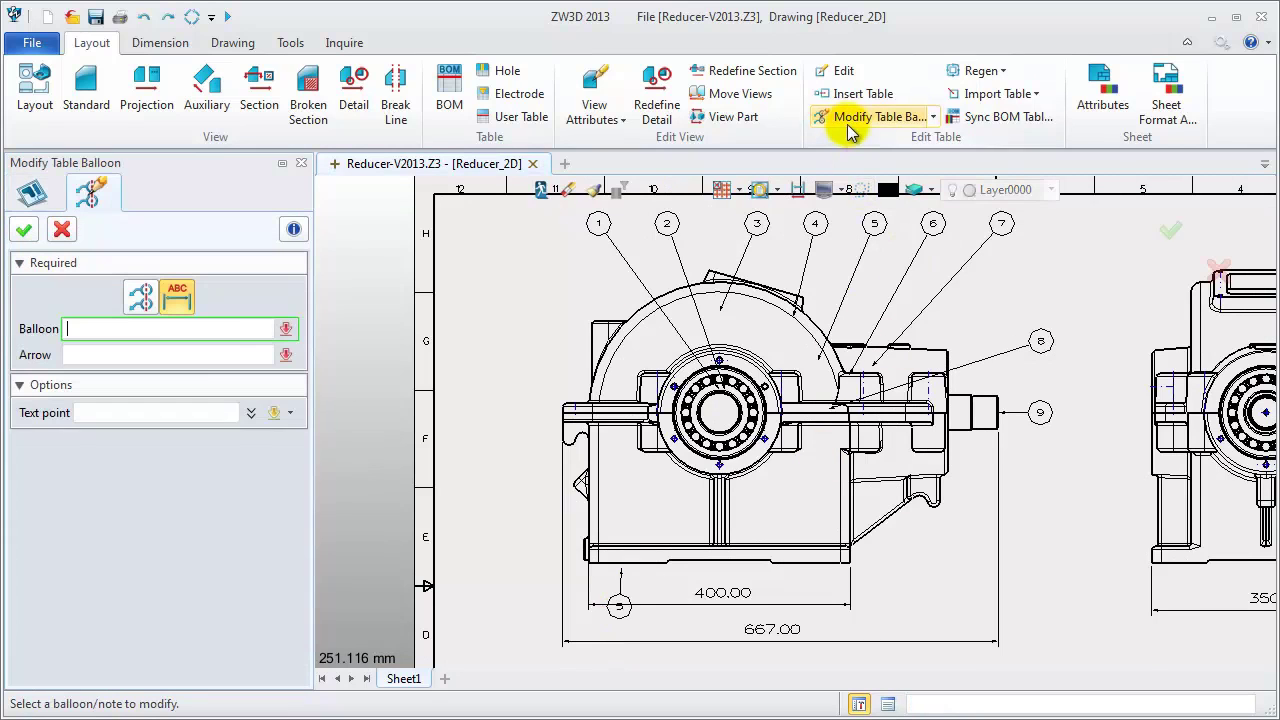
click(620, 607)
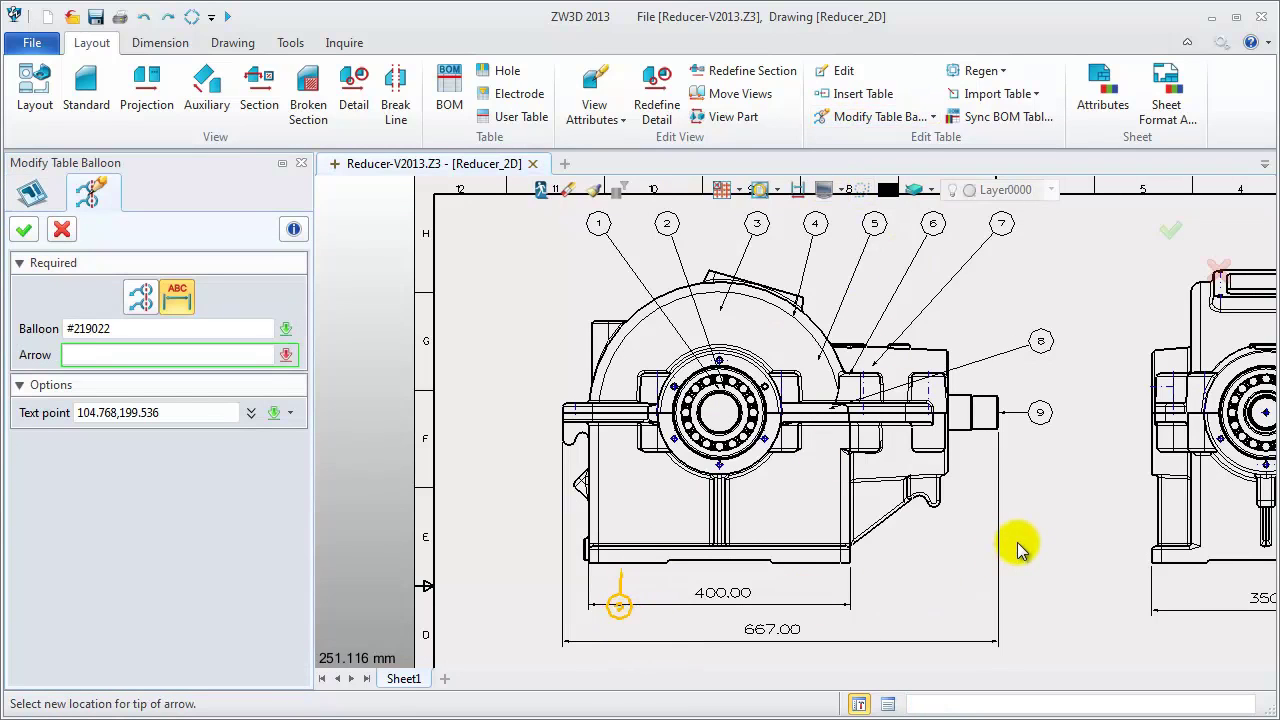
scroll(894, 520, up, 3)
click(920, 462)
middle_click(1046, 508)
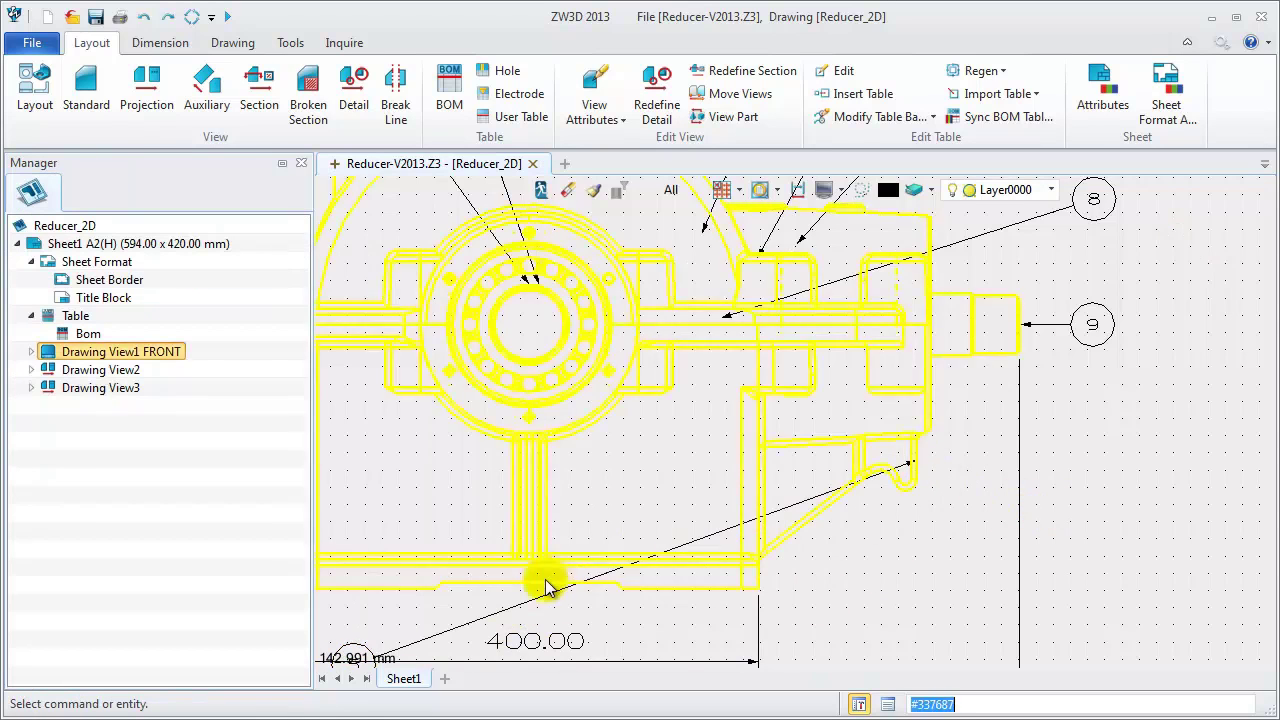
Move the balloon attached to the lifting hook directly below balloon 9 and renumber it as 10
scroll(500, 605, down, 2)
click(404, 641)
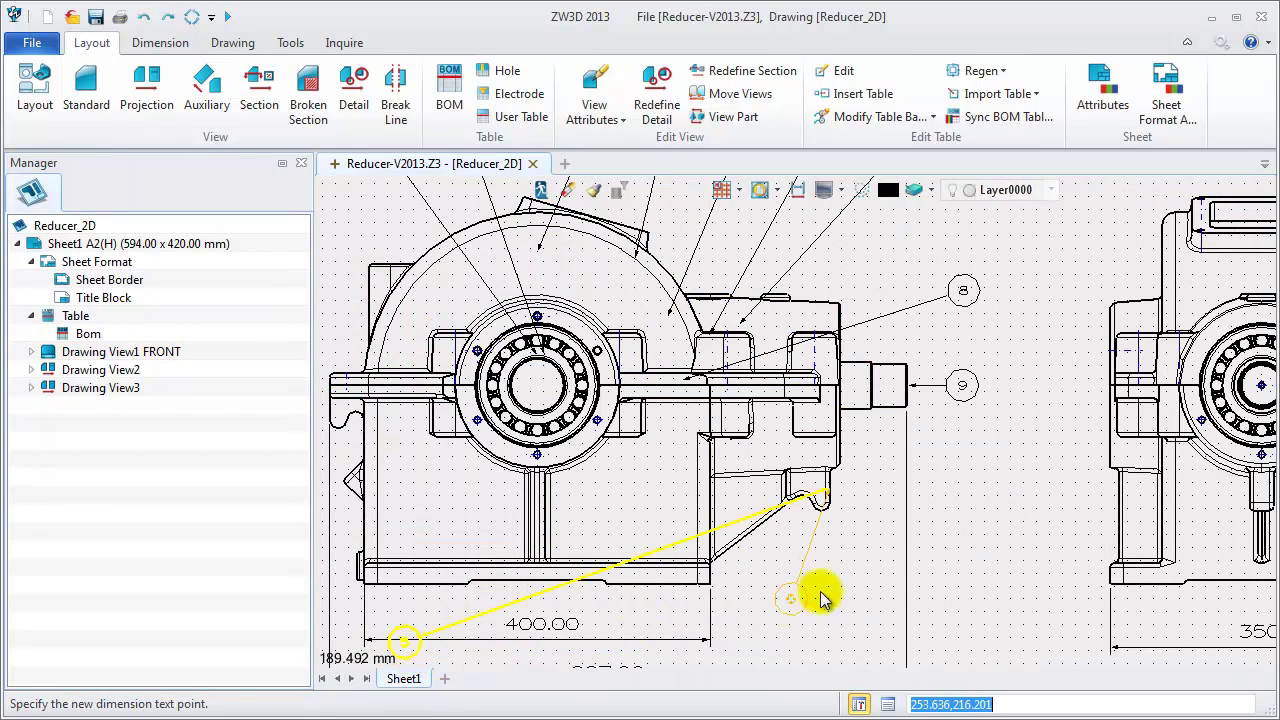
click(962, 540)
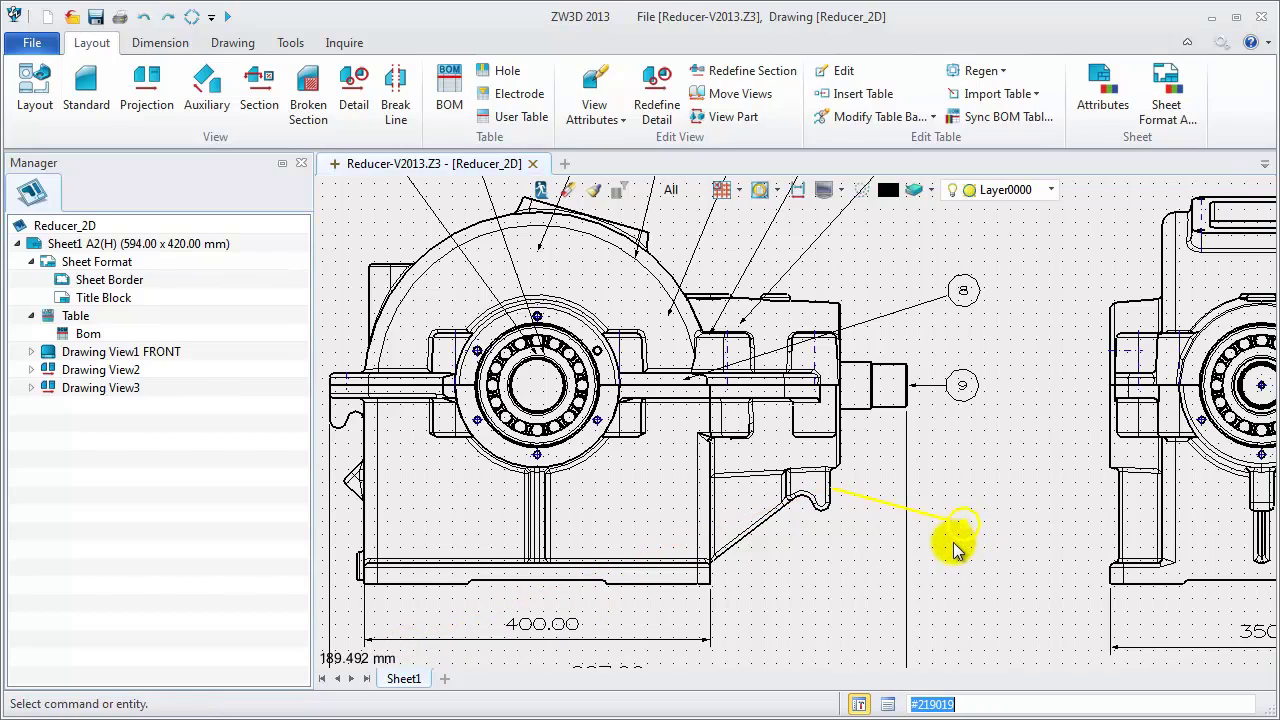
double_click(964, 540)
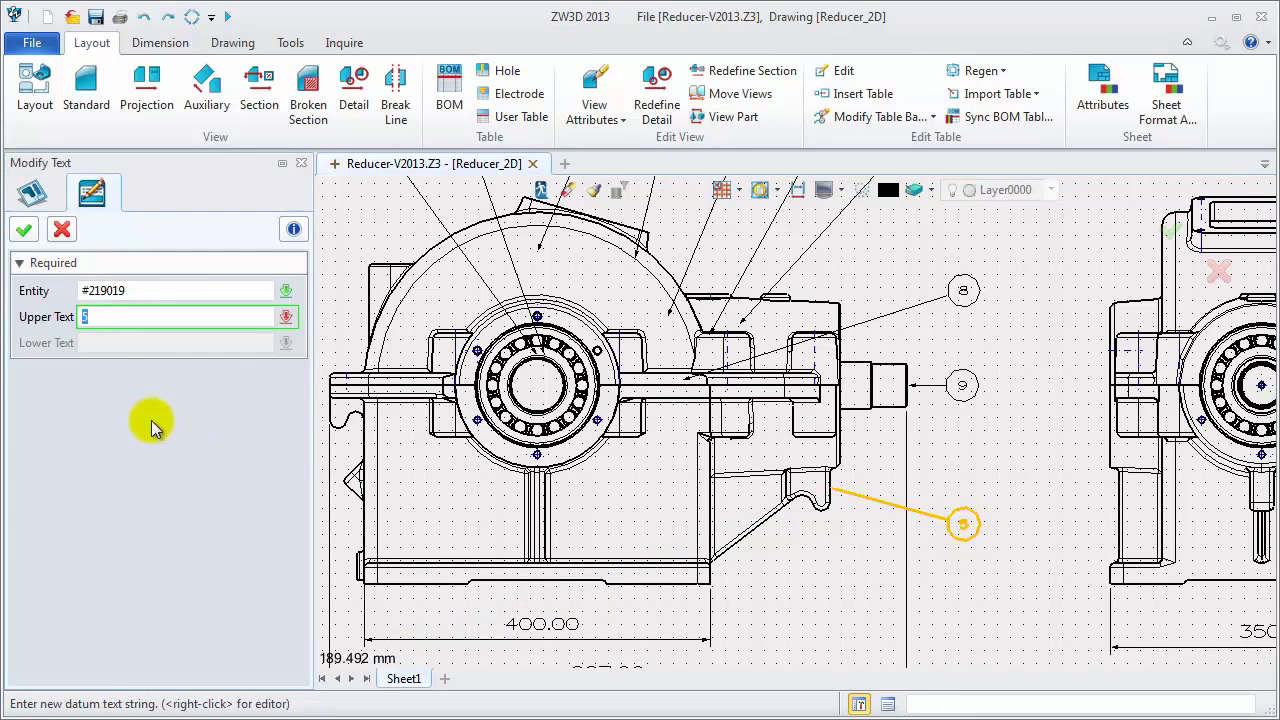
key(Return)
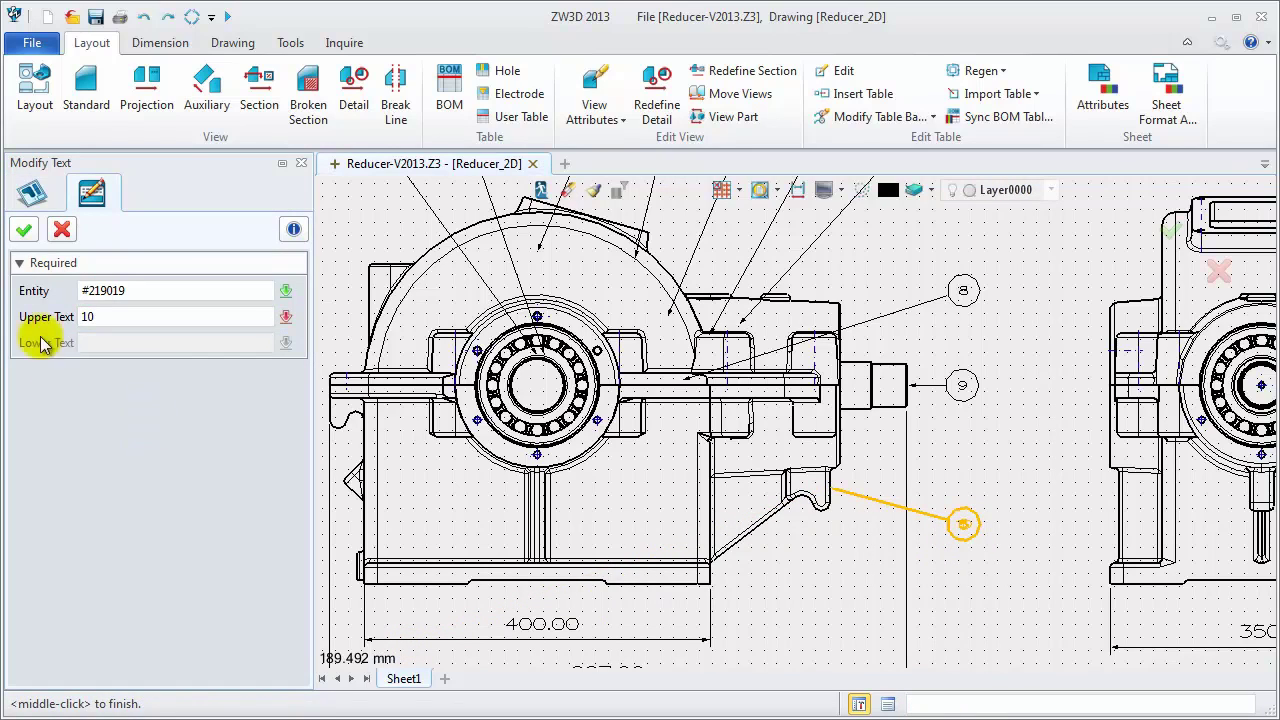
click(24, 229)
Review the rearranged front-view balloons and the BOM table above the title block
scroll(827, 565, down, 1)
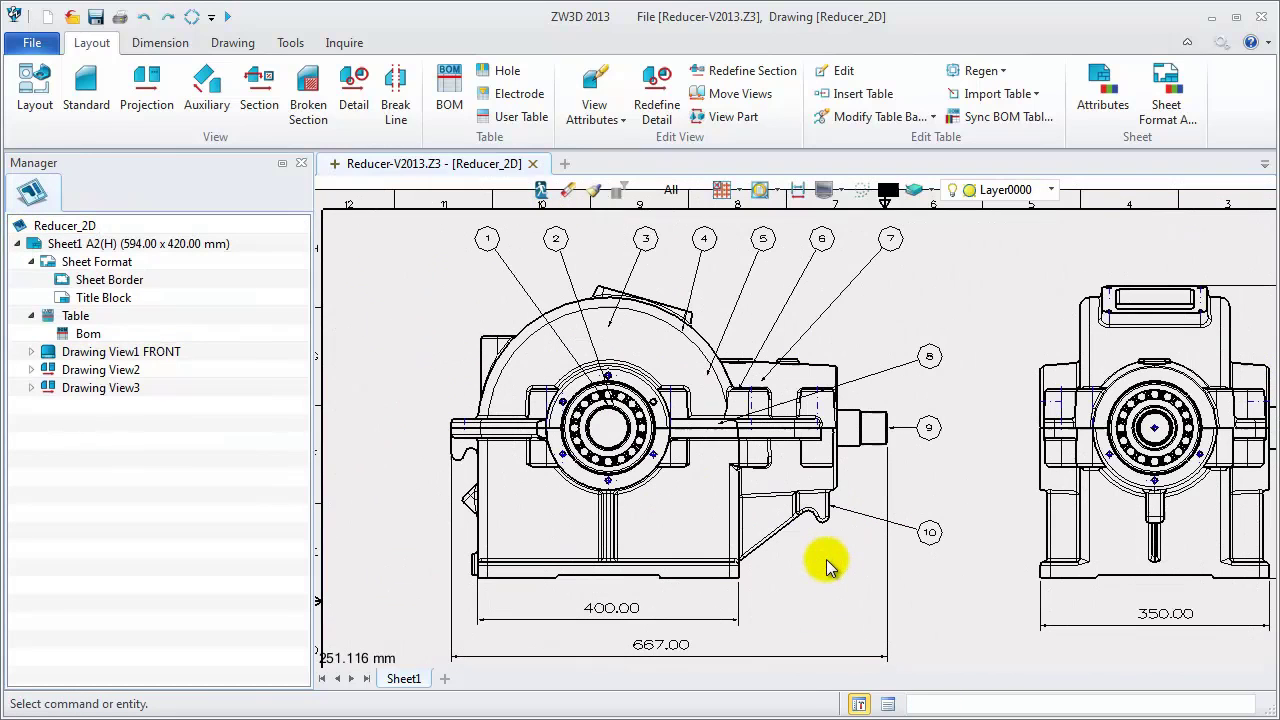
scroll(826, 577, down, 1)
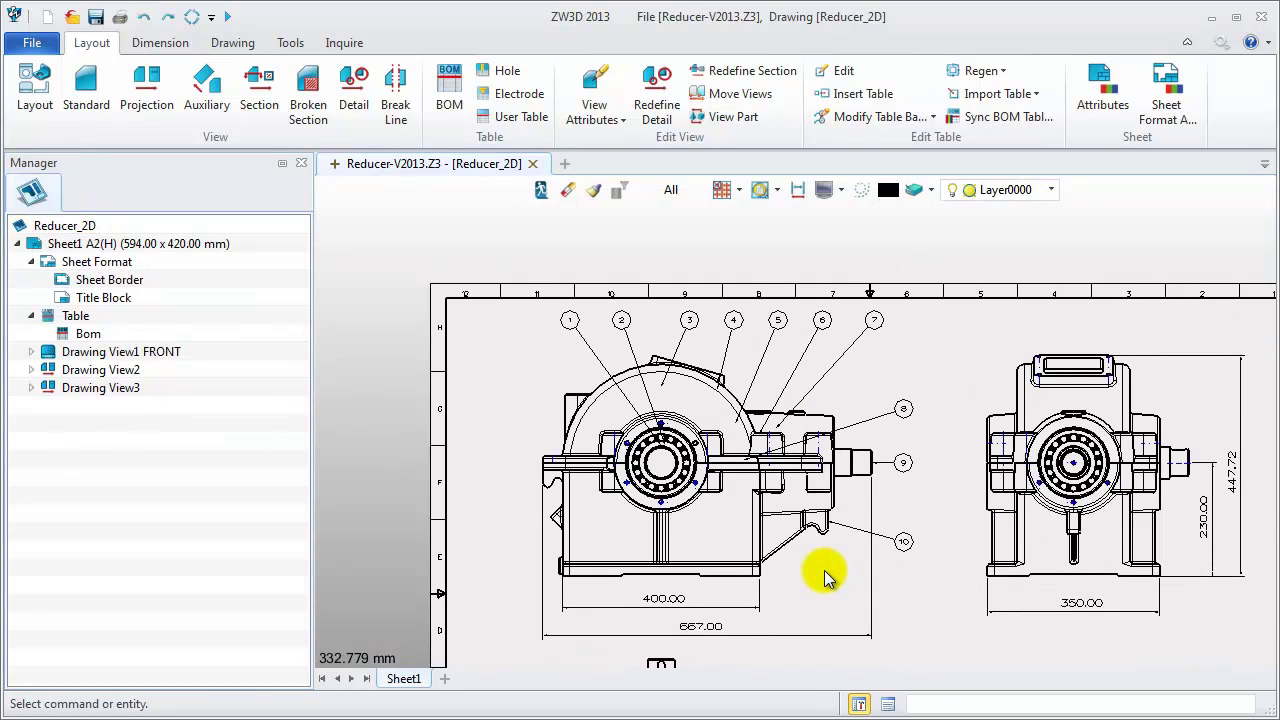
mouse_move(934, 626)
middle_down()
mouse_move(829, 543)
mouse_move(826, 524)
middle_up()
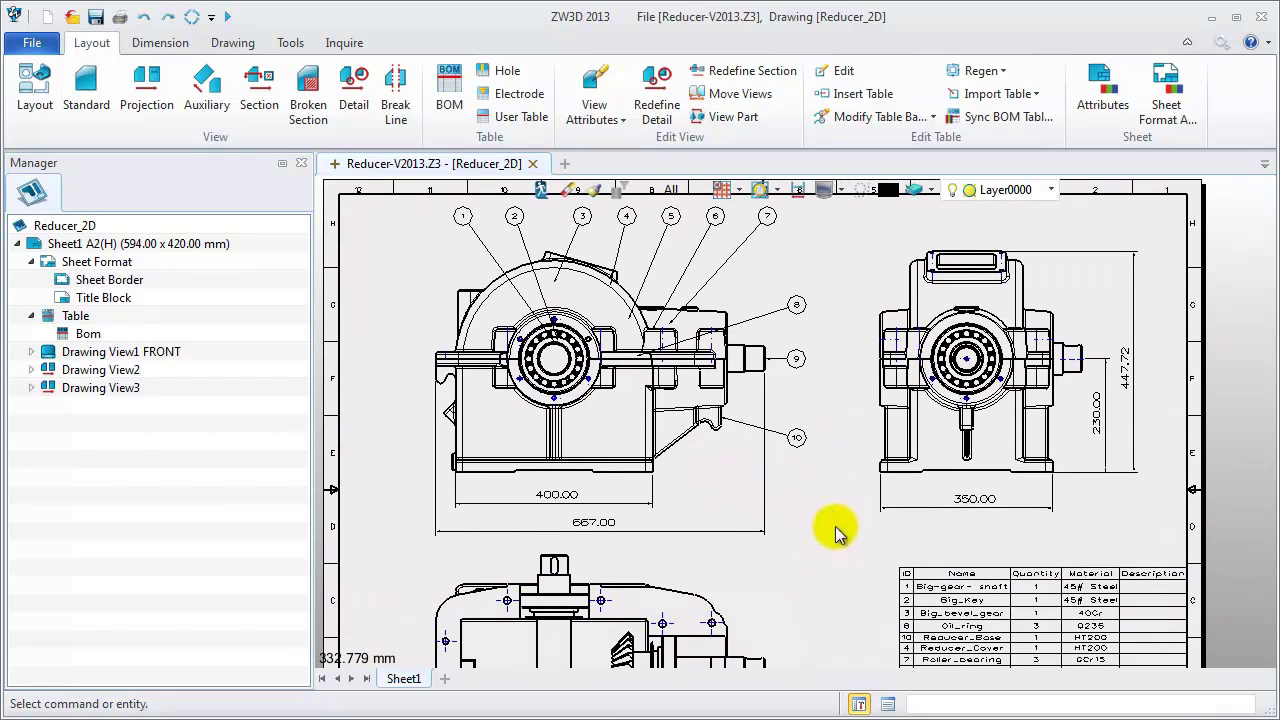
mouse_move(871, 594)
middle_down()
mouse_move(817, 568)
mouse_move(820, 549)
middle_up()
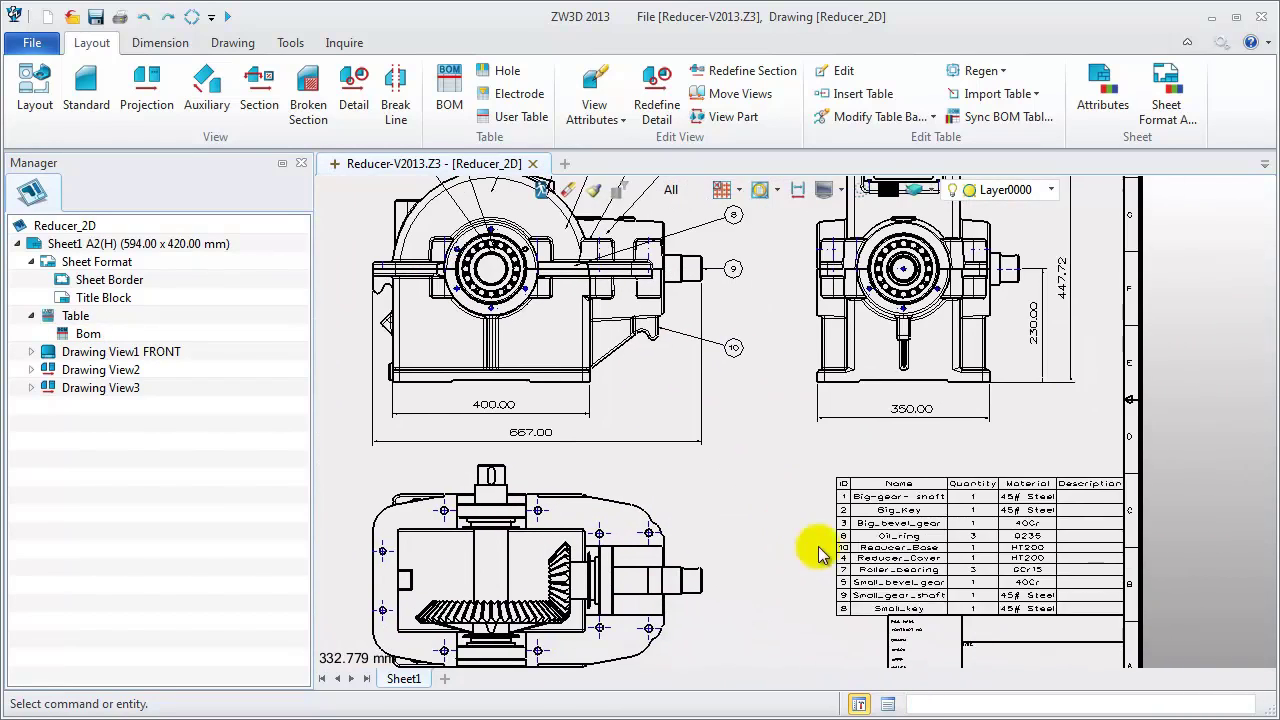
Edit the BOM table so its rows are sorted by ID in ascending order
scroll(867, 586, up, 3)
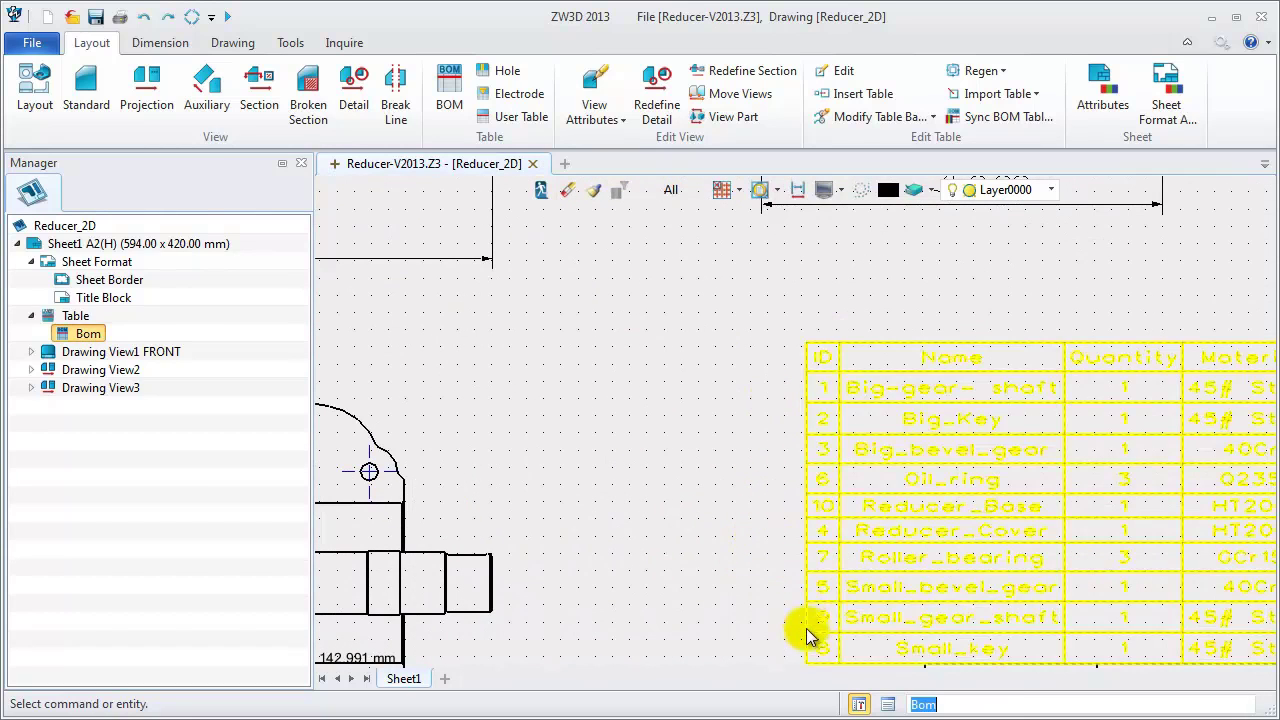
right_click(87, 336)
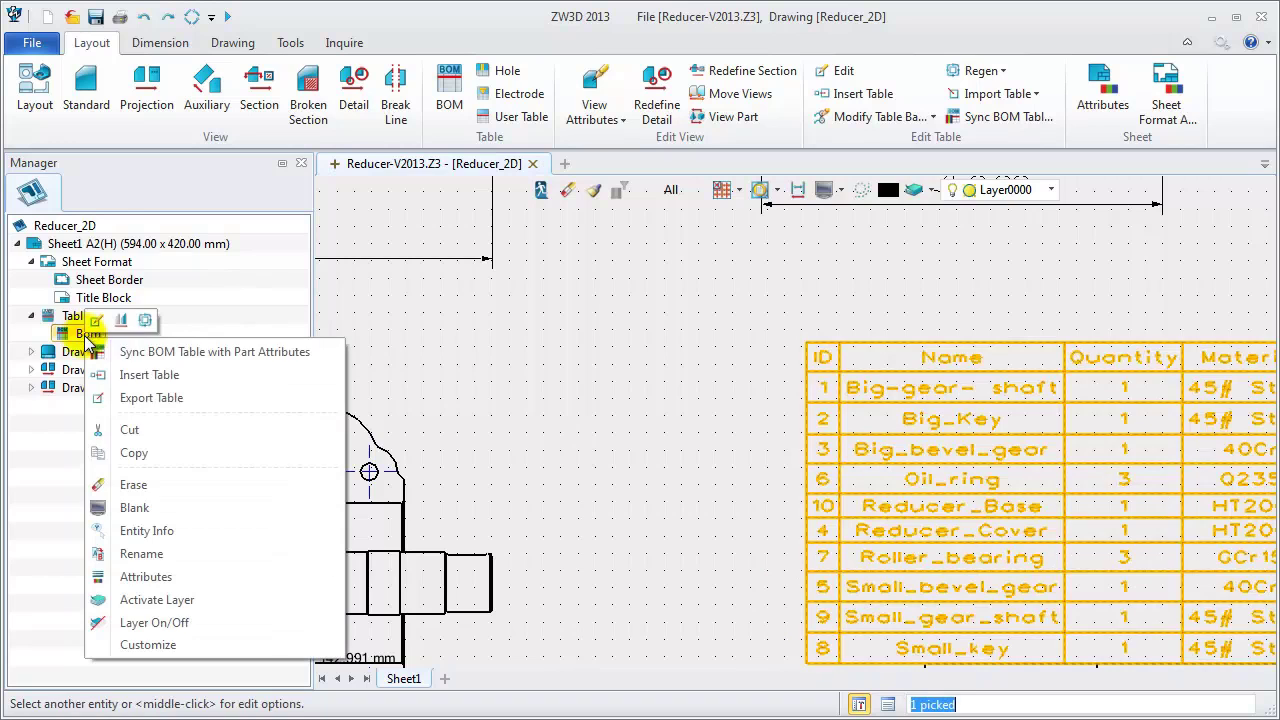
click(95, 322)
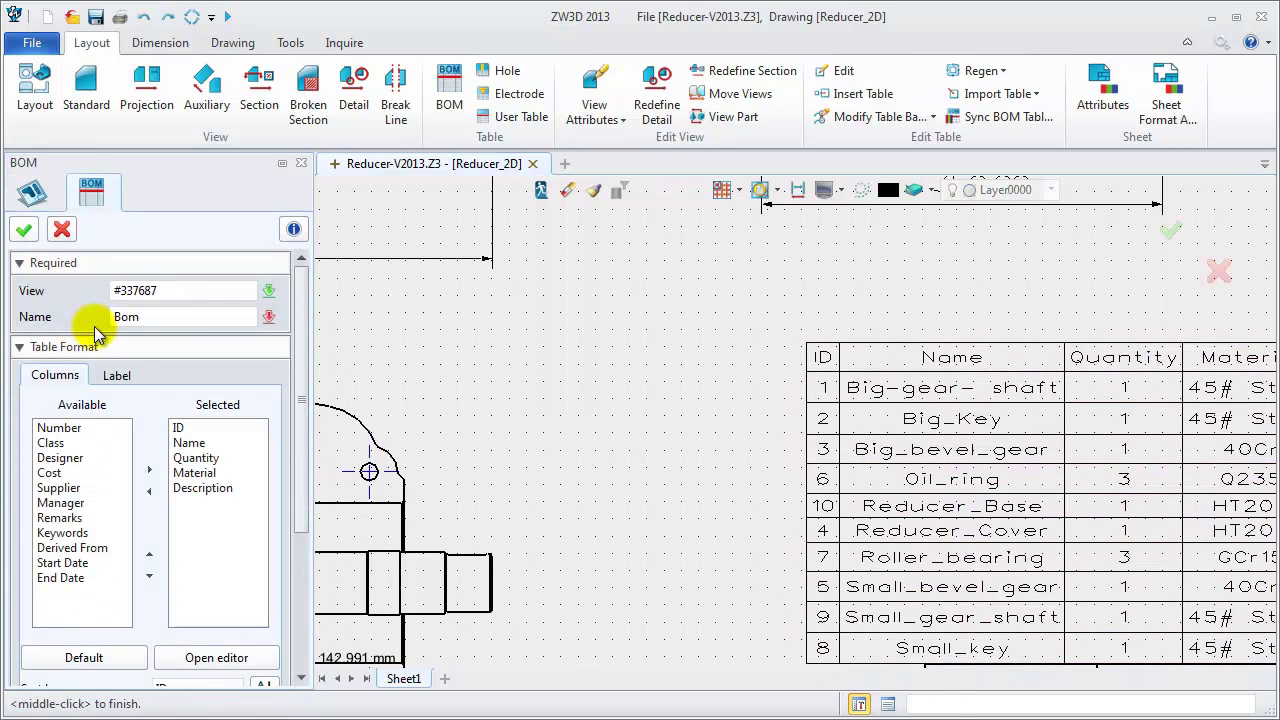
drag(294, 520, 294, 591)
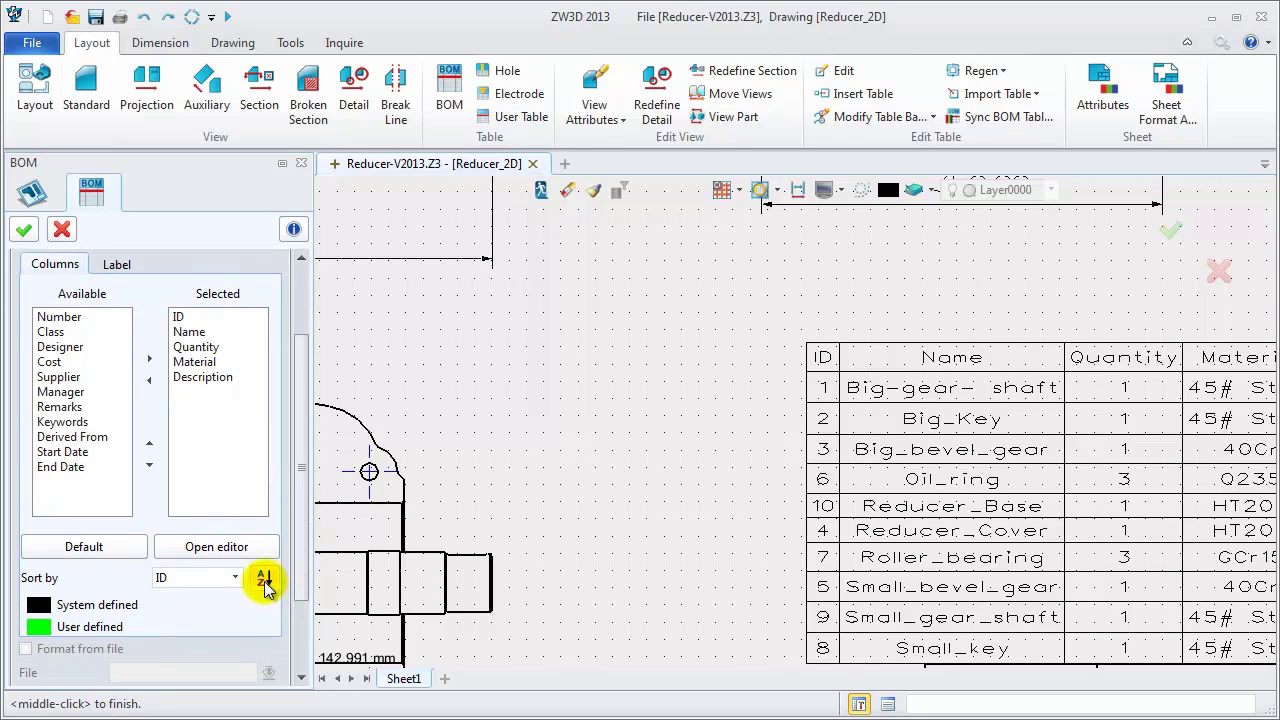
click(25, 233)
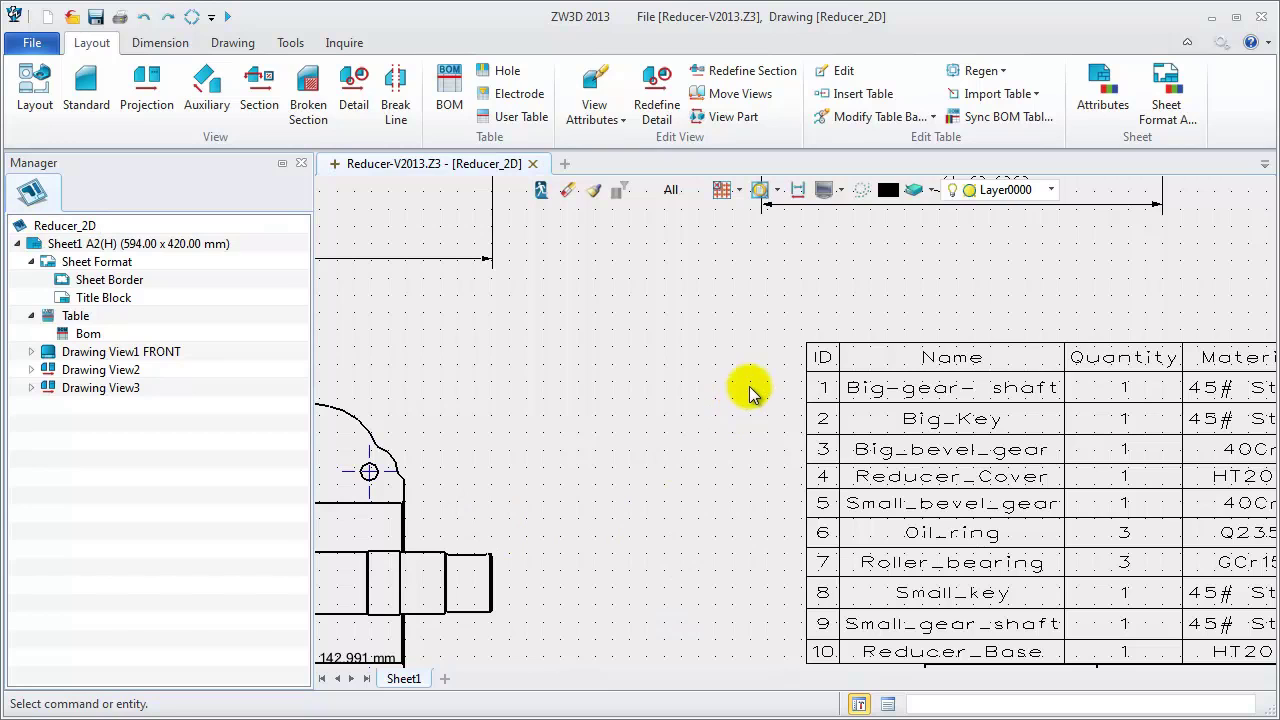
key(ctrl+a)
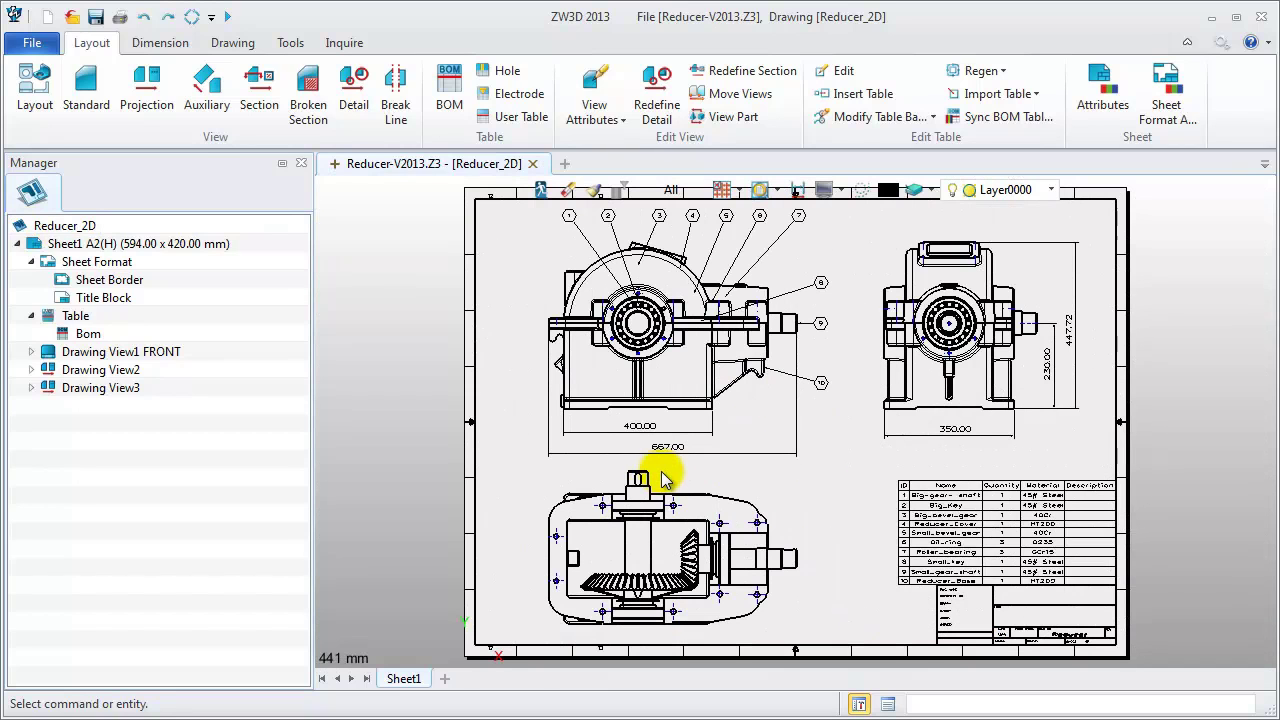
scroll(851, 534, up, 3)
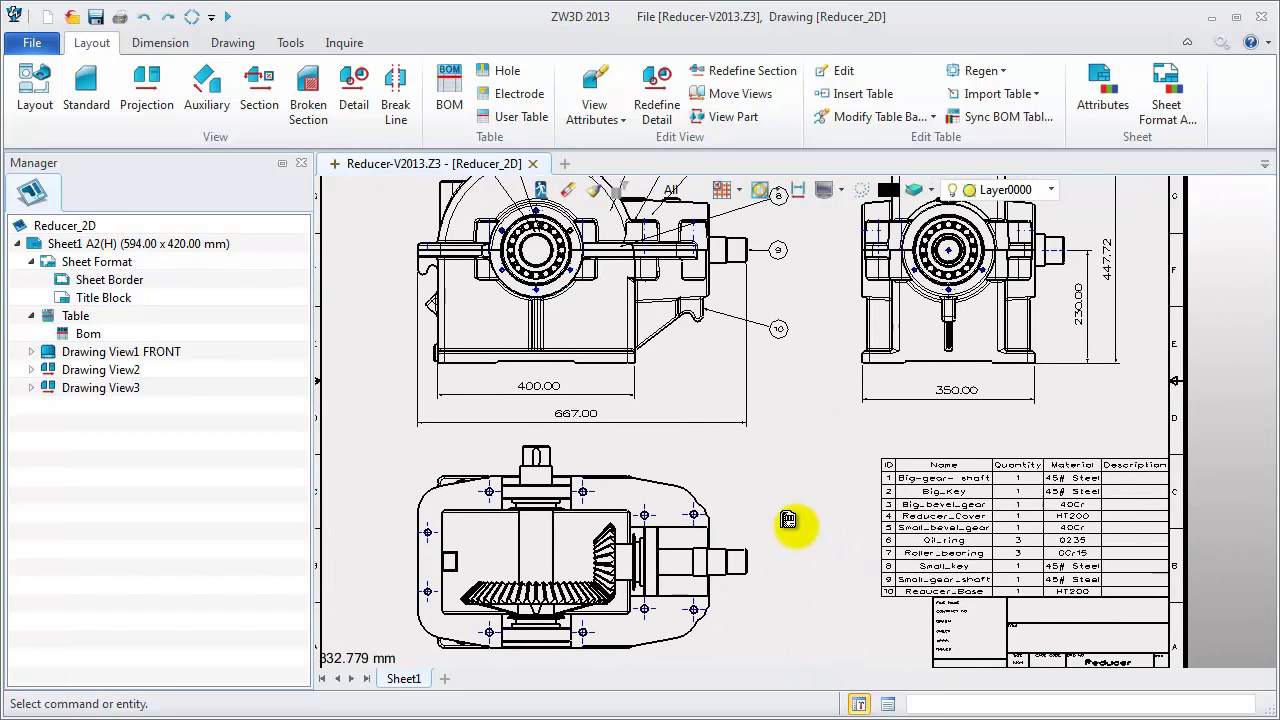
scroll(710, 515, up, 3)
middle_drag(709, 514, 542, 505)
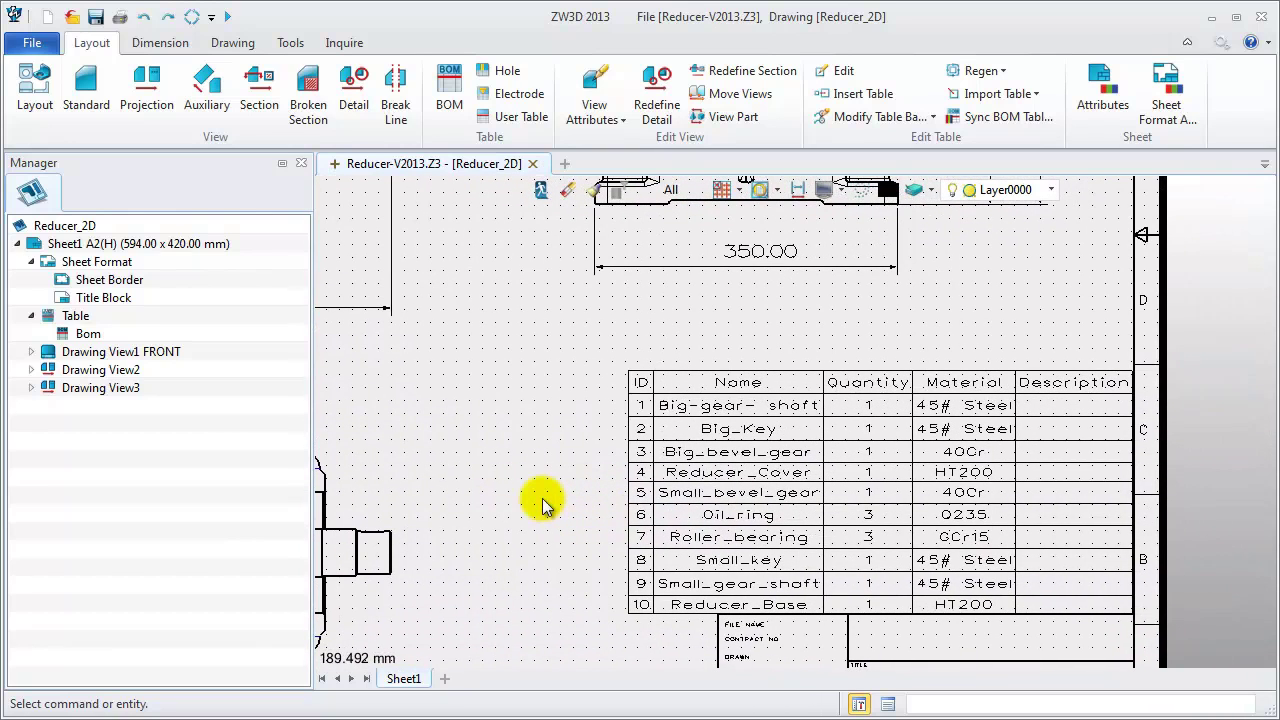
Open the Reducer assembly from Drawing View1 FRONT for editing
click(32, 352)
click(114, 388)
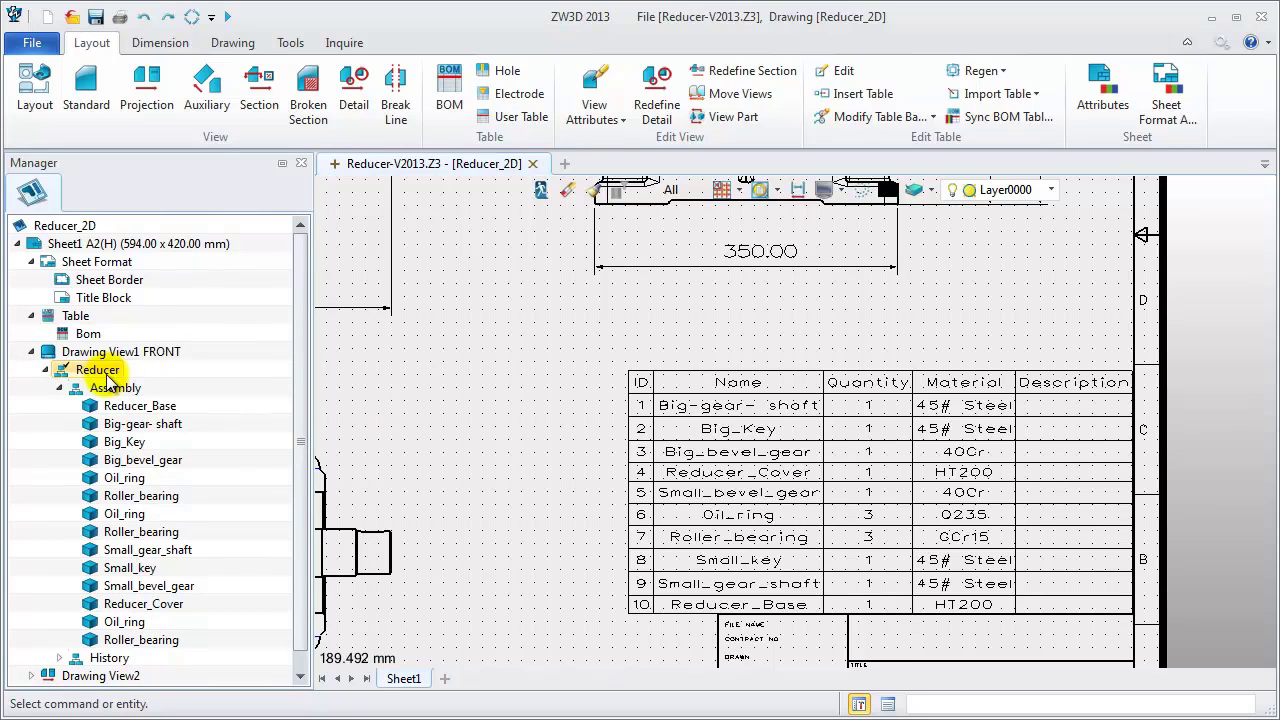
right_click(109, 382)
click(165, 390)
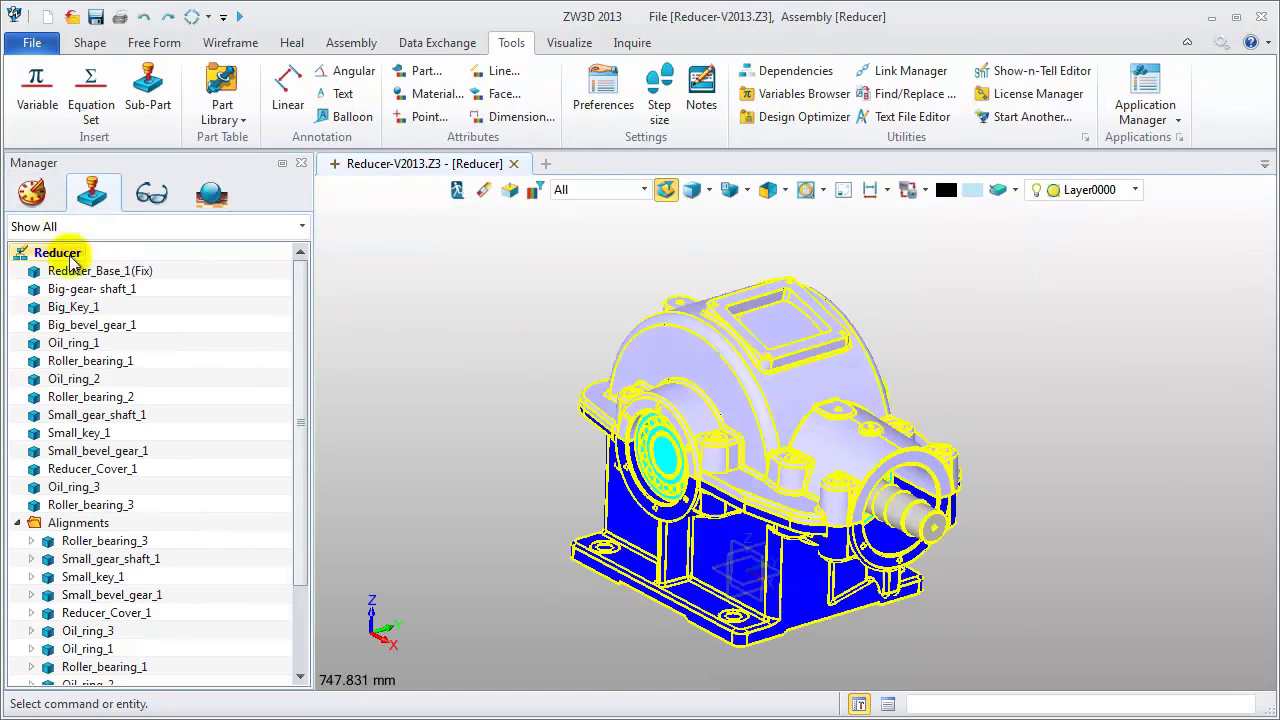
Open the Big_Key_1 component for editing and inspect the standard attributes of the part
right_click(95, 316)
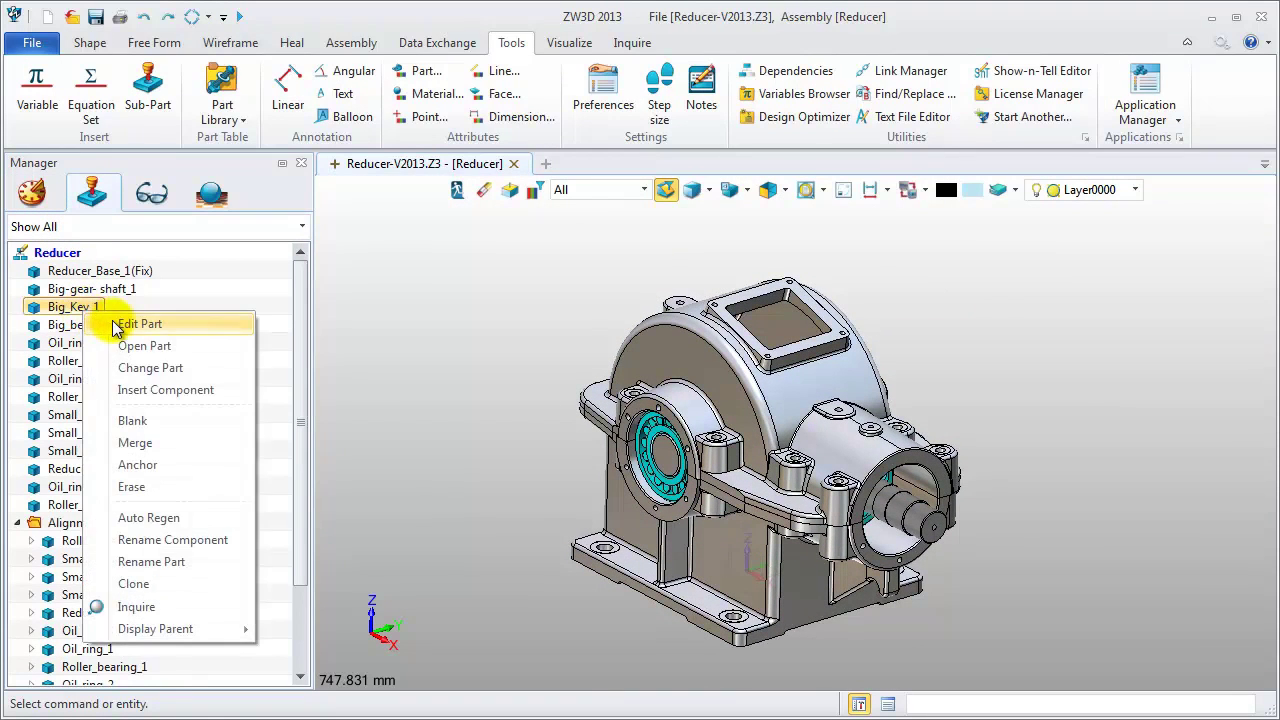
click(140, 322)
click(843, 192)
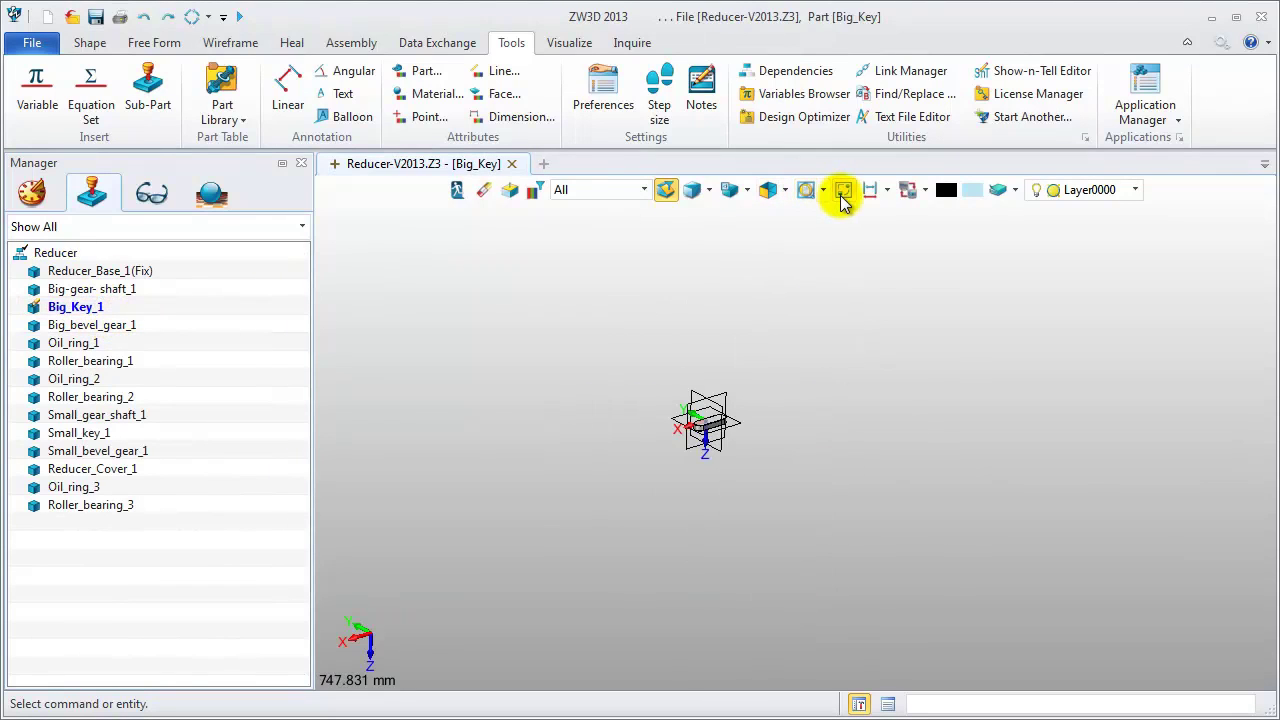
click(843, 191)
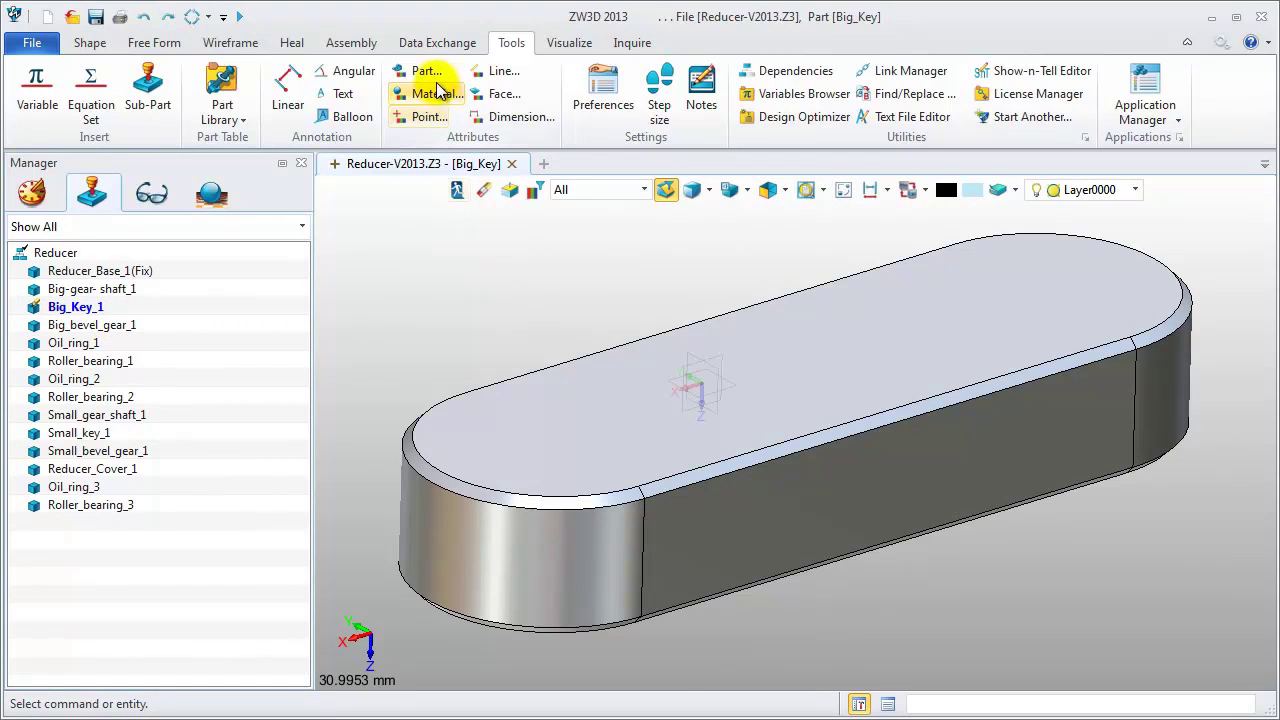
click(427, 72)
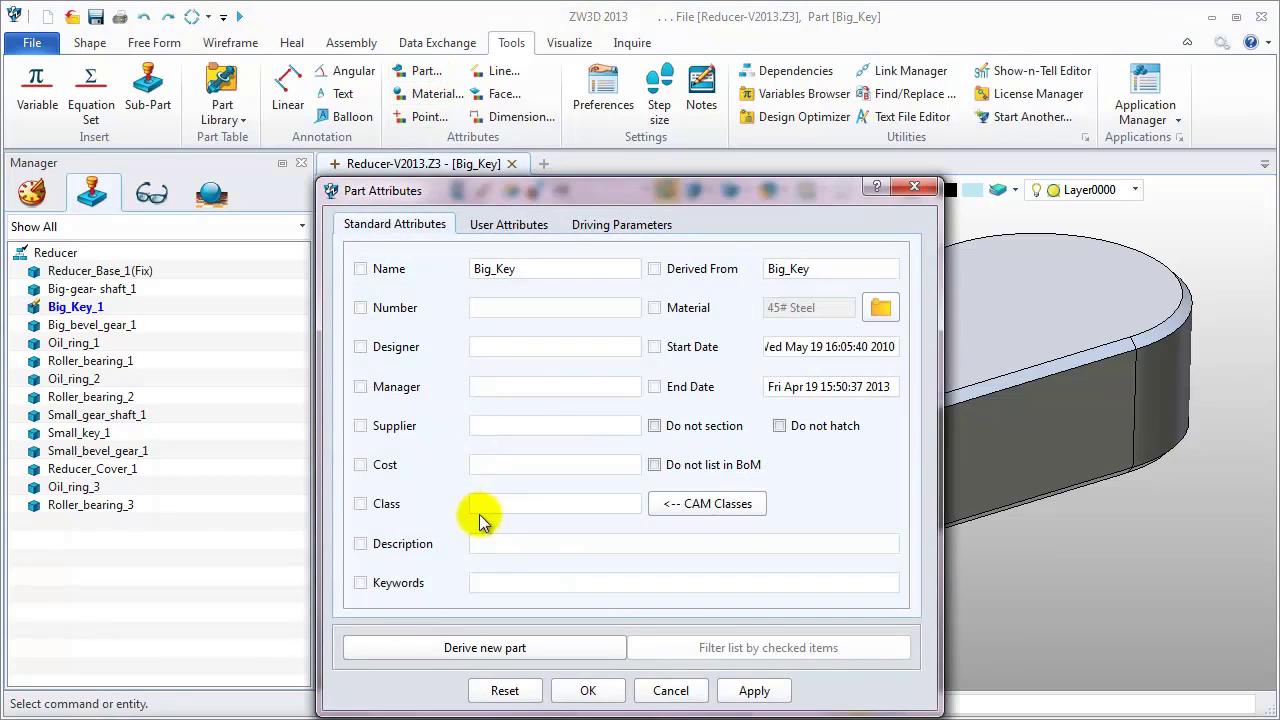
click(590, 691)
Return from the Big_Key part to the Reducer assembly and reopen its 2D drawing sheet
double_click(62, 253)
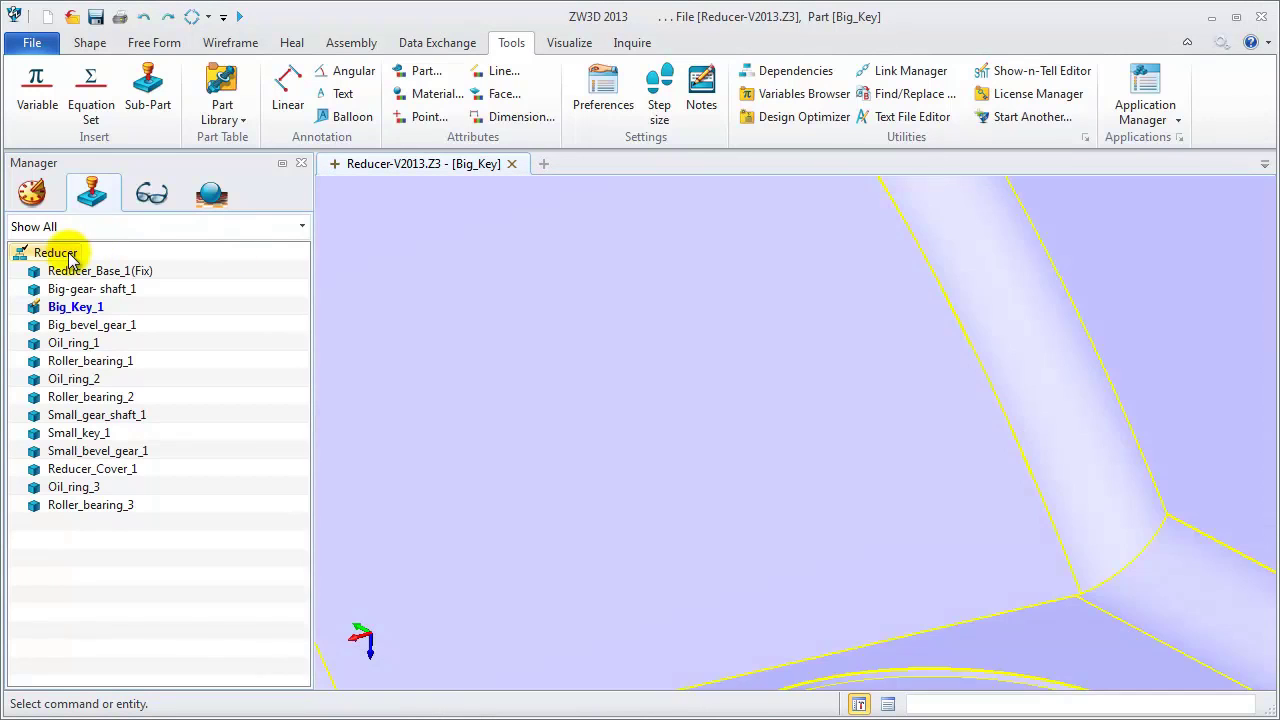
right_click(70, 257)
click(106, 265)
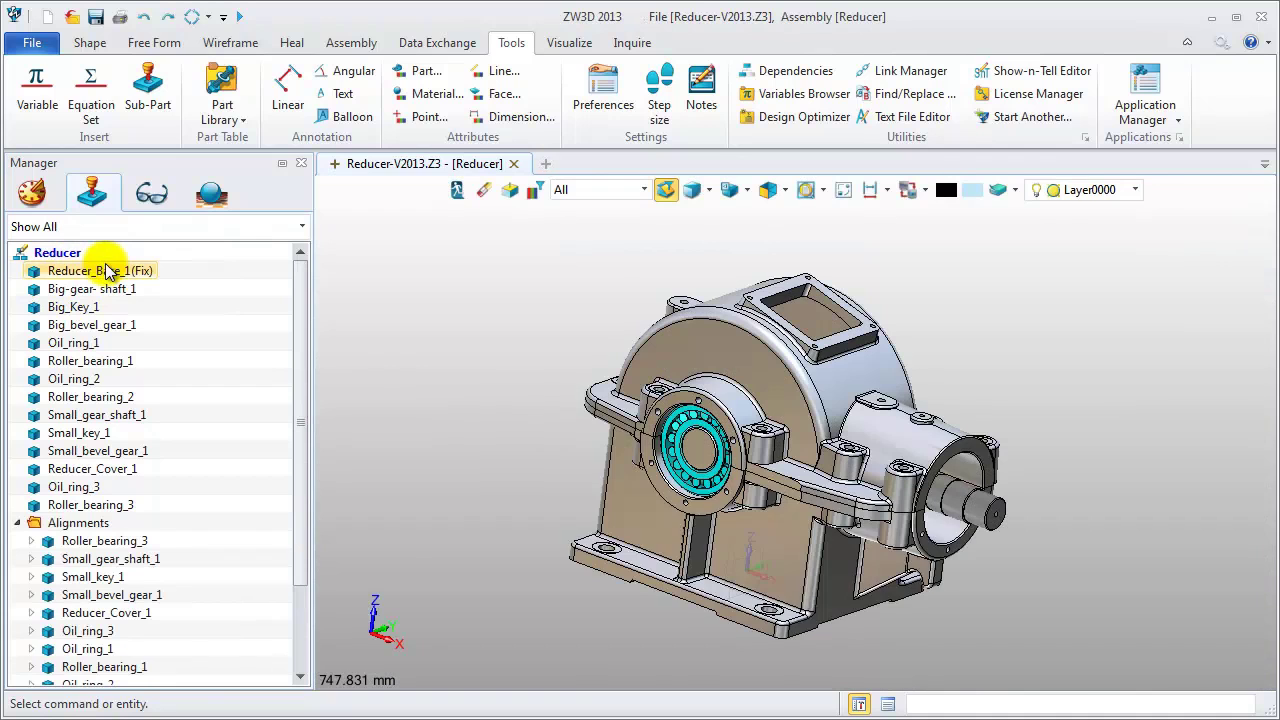
right_click(418, 252)
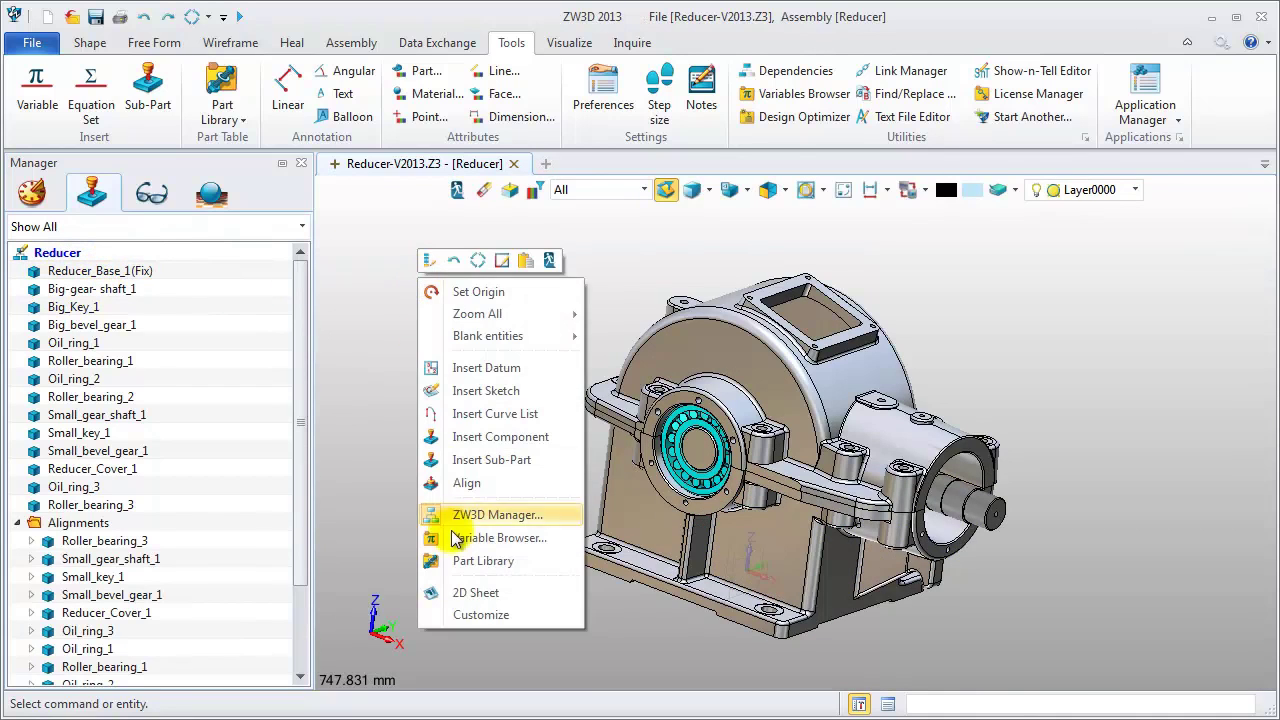
click(466, 595)
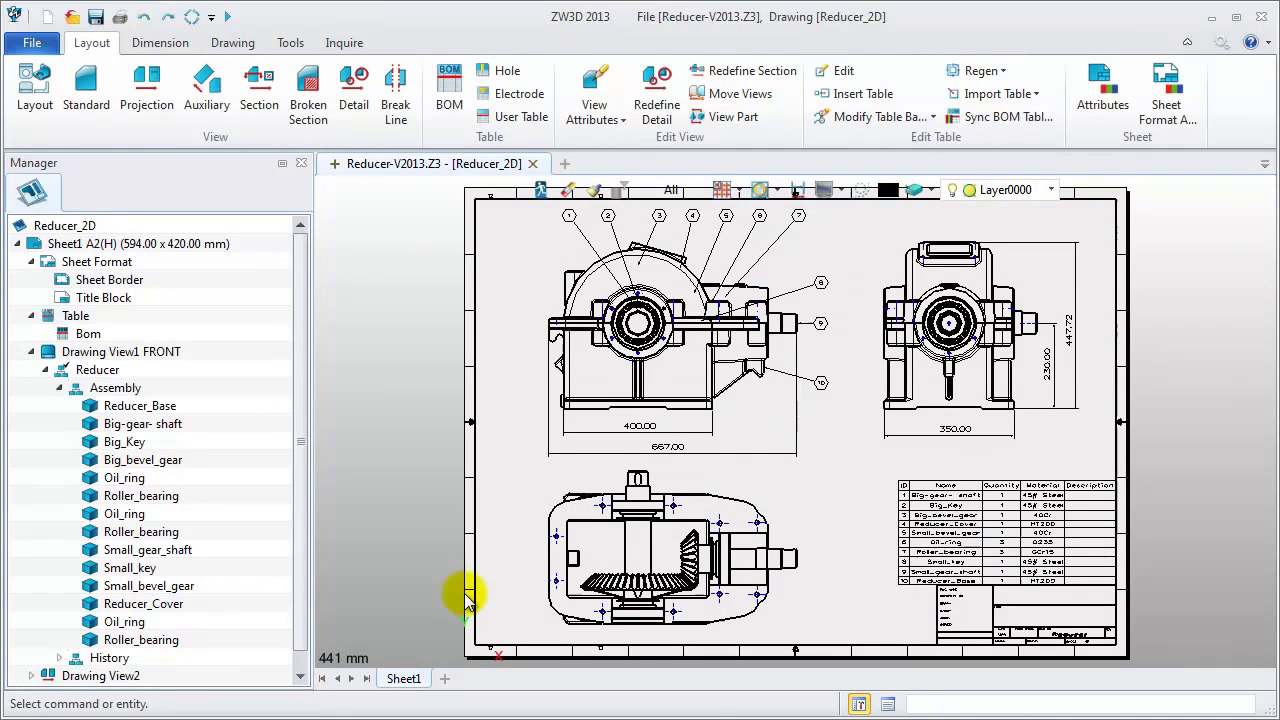
Enter "Key 18*9*56 GB1096-2003" as the description of Big_Key in the BOM table editor
right_click(88, 334)
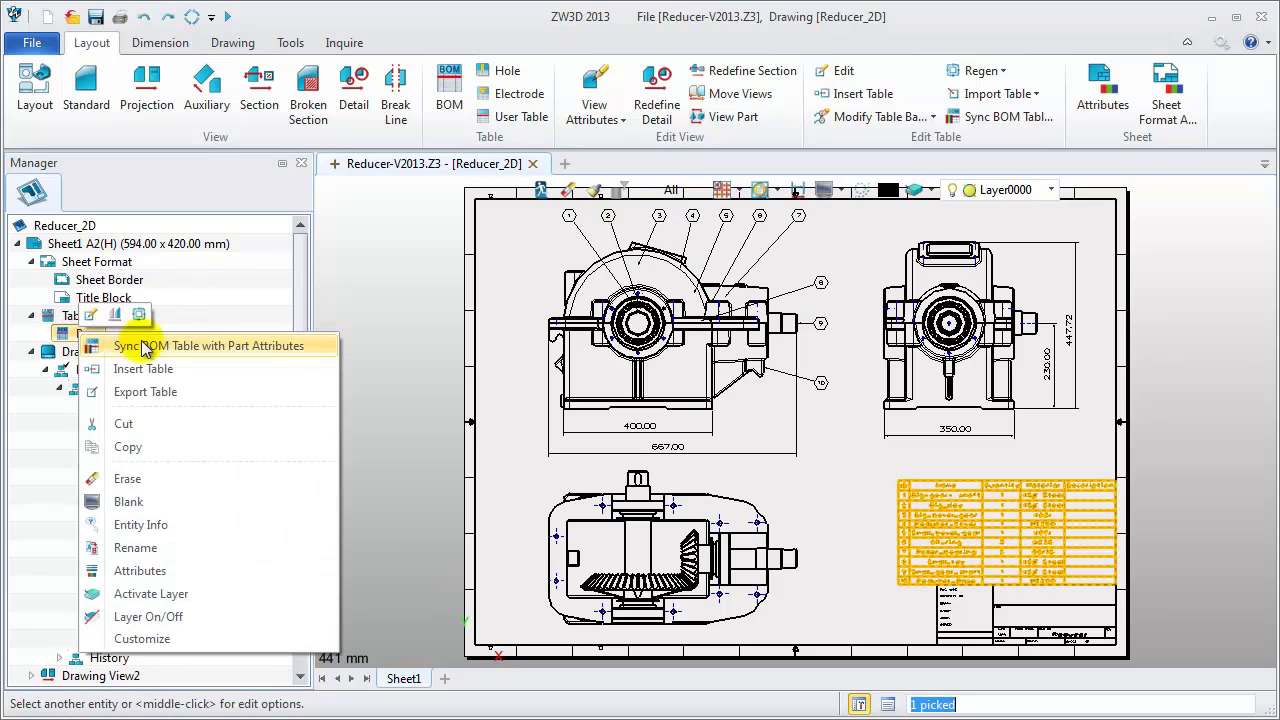
click(92, 316)
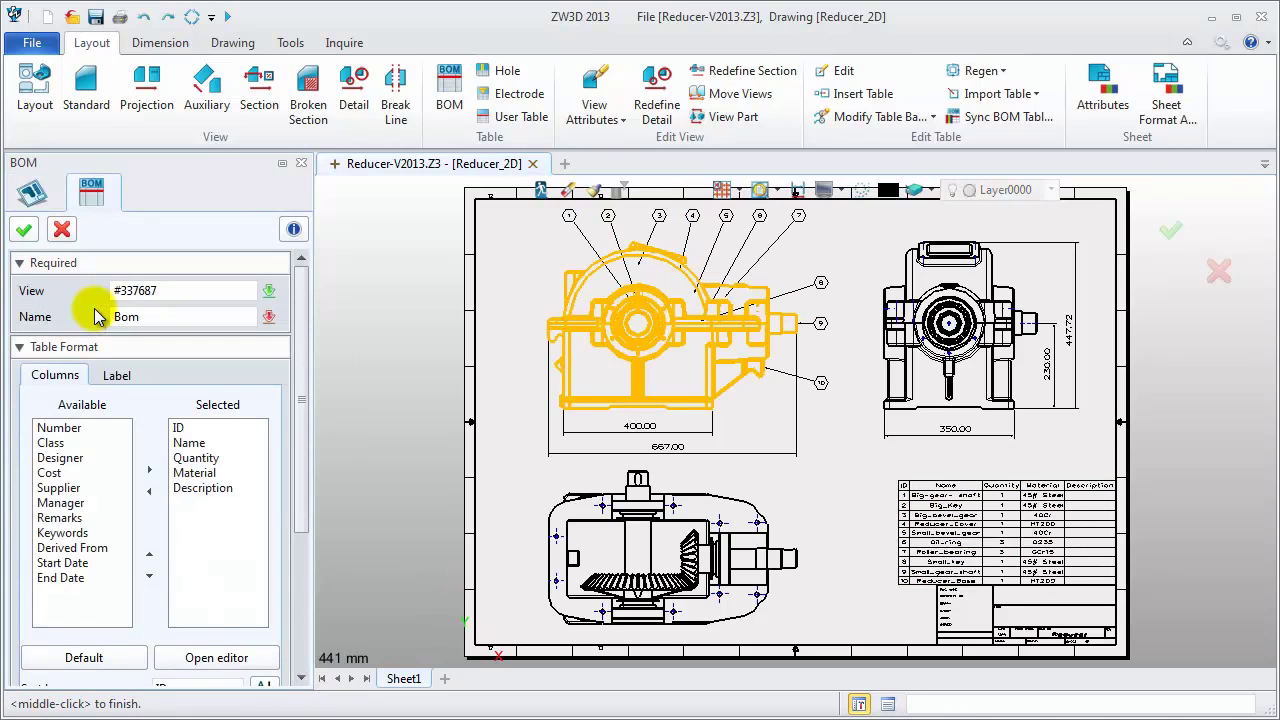
click(218, 658)
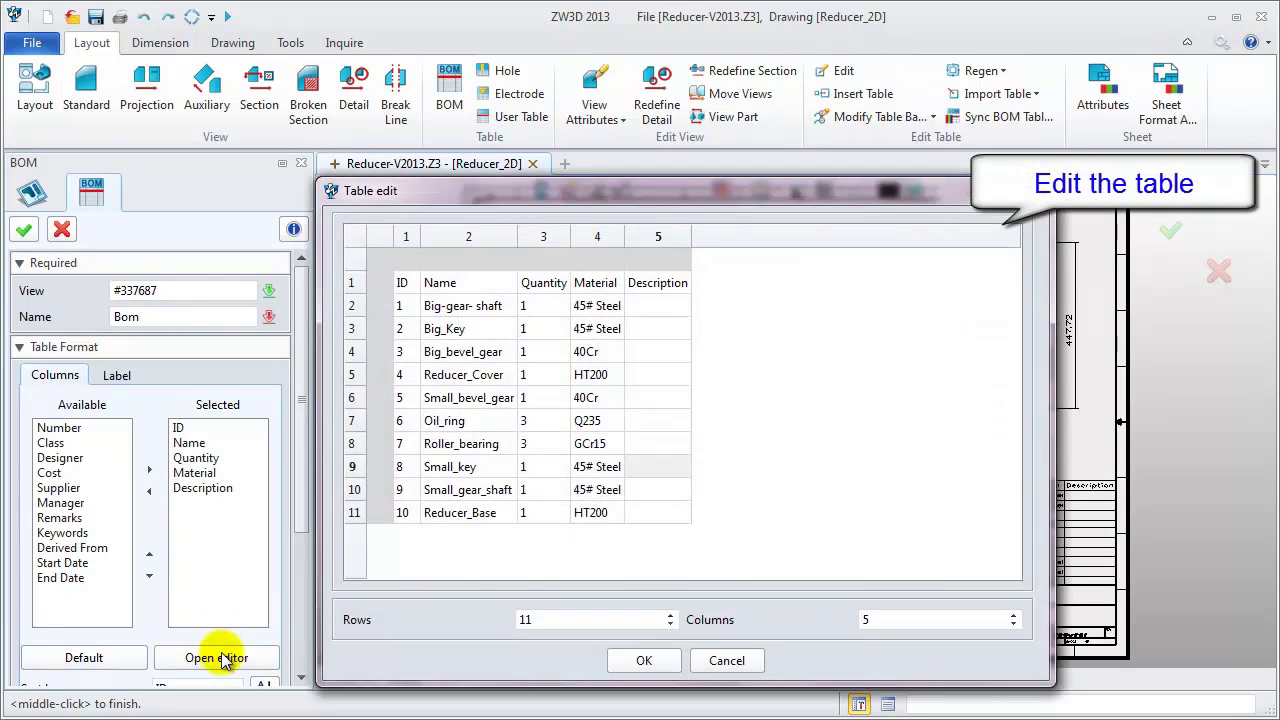
double_click(648, 329)
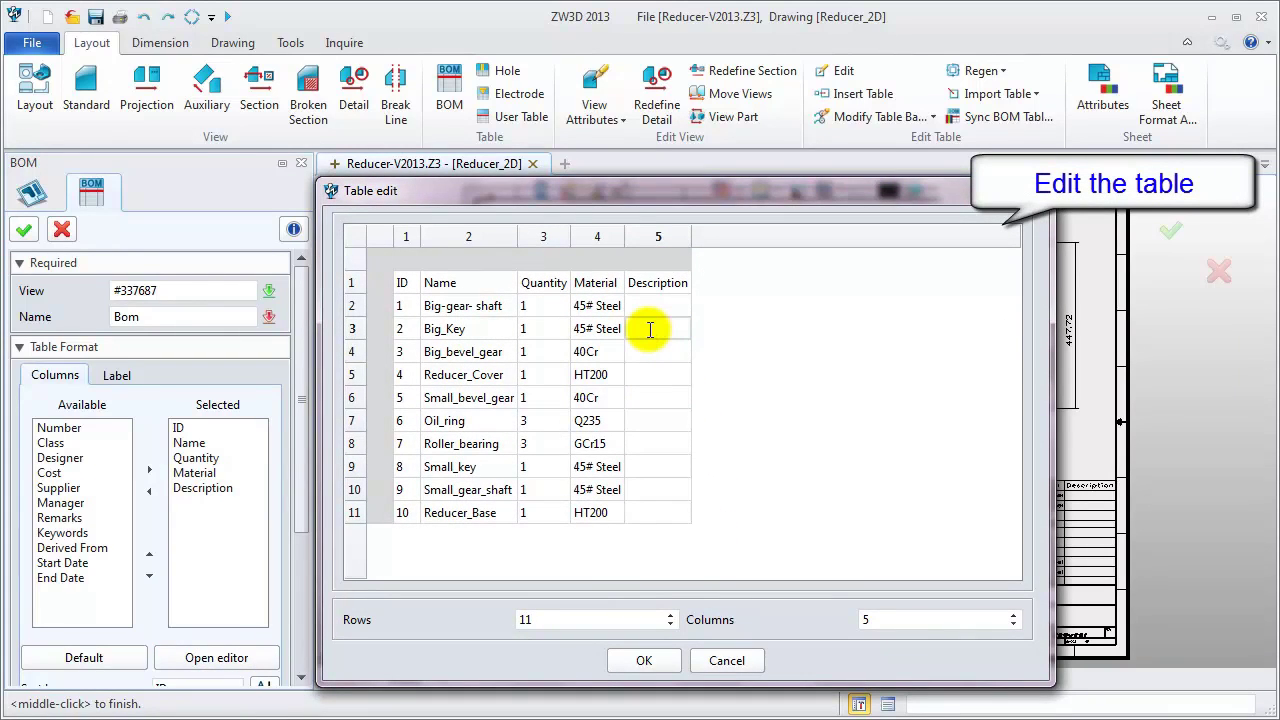
text(Kwy)
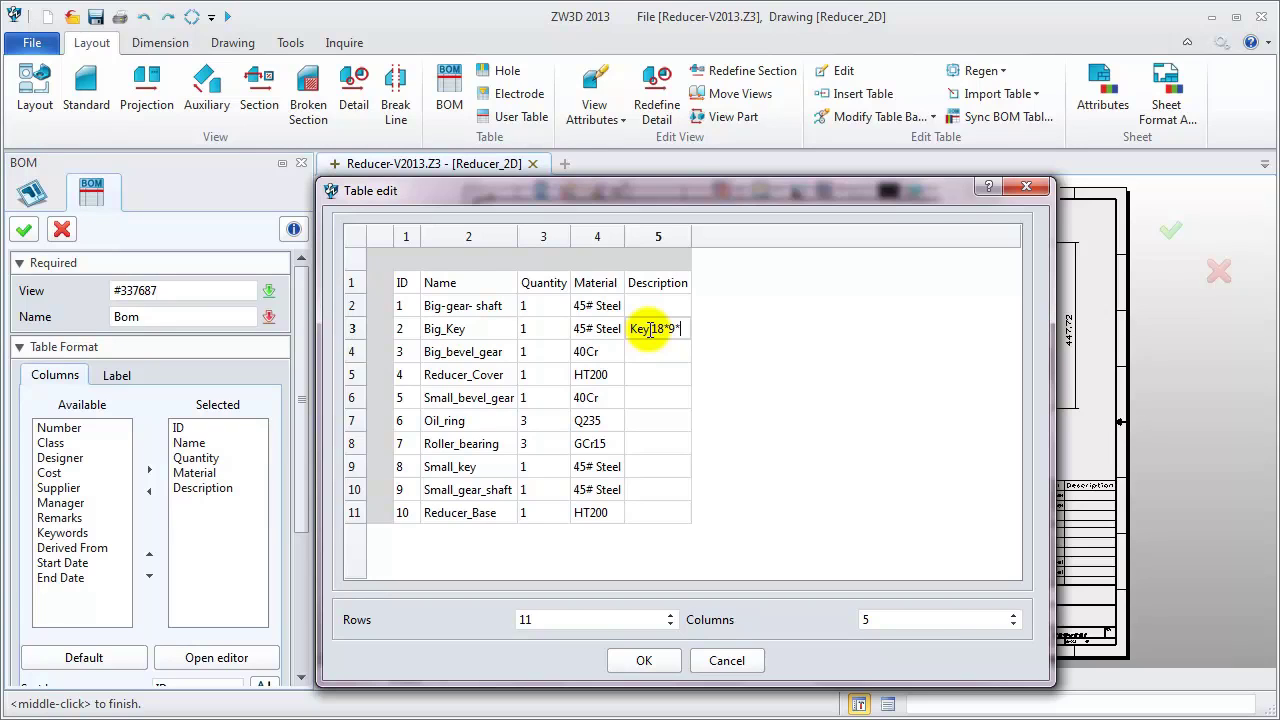
text(6 GB)
text(1096-200)
text(3)
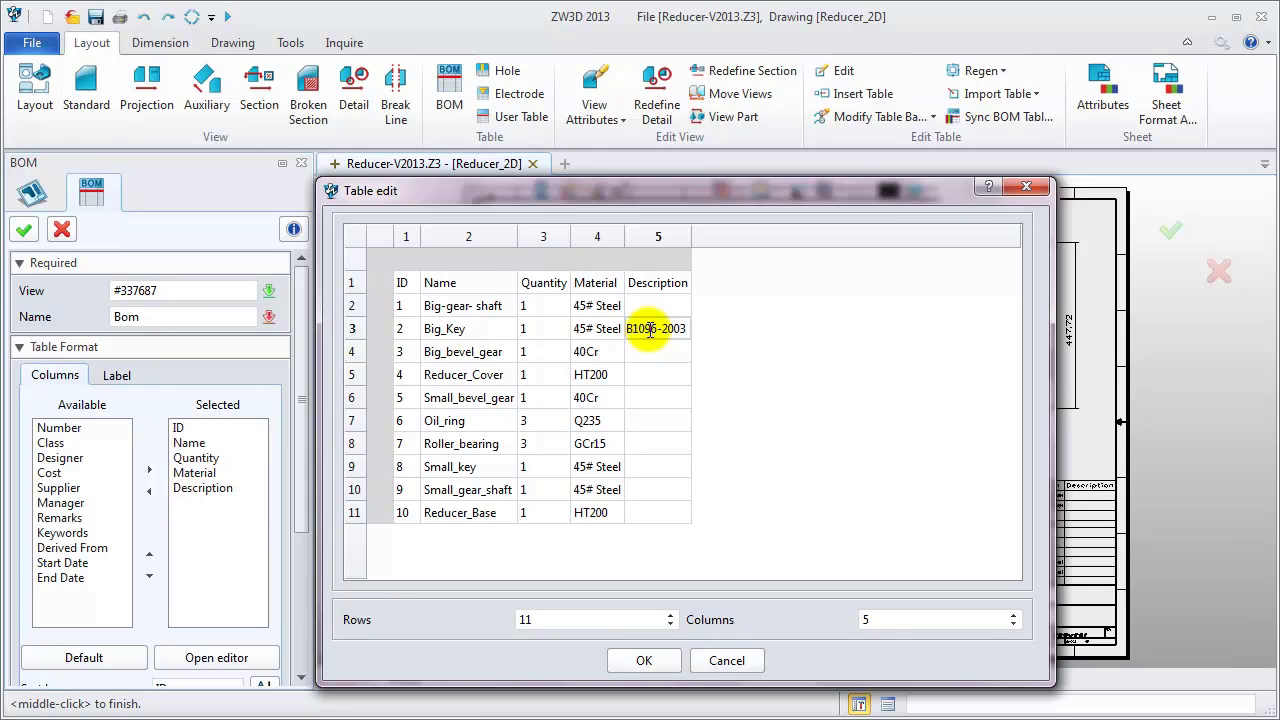
click(644, 660)
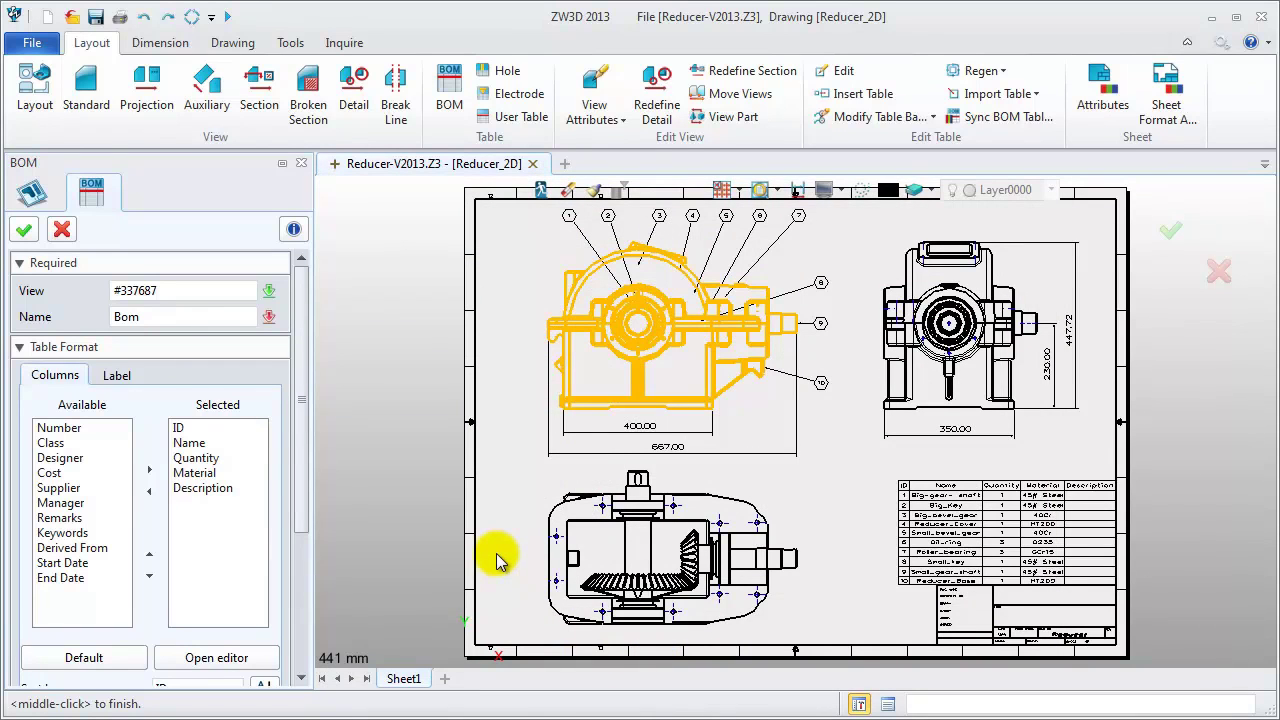
Enter "Key 14*9*36 Gb1096-2003" as the description of Small_key and apply the edited BOM table
click(216, 657)
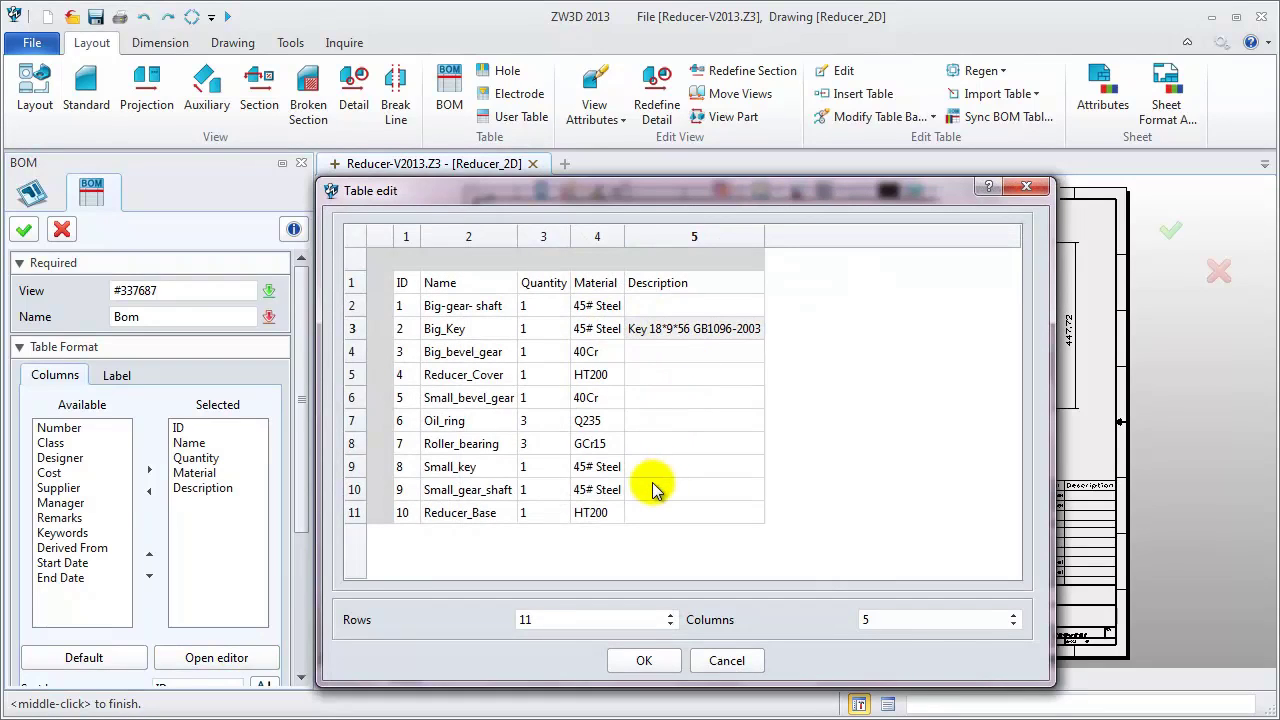
click(656, 465)
click(656, 465)
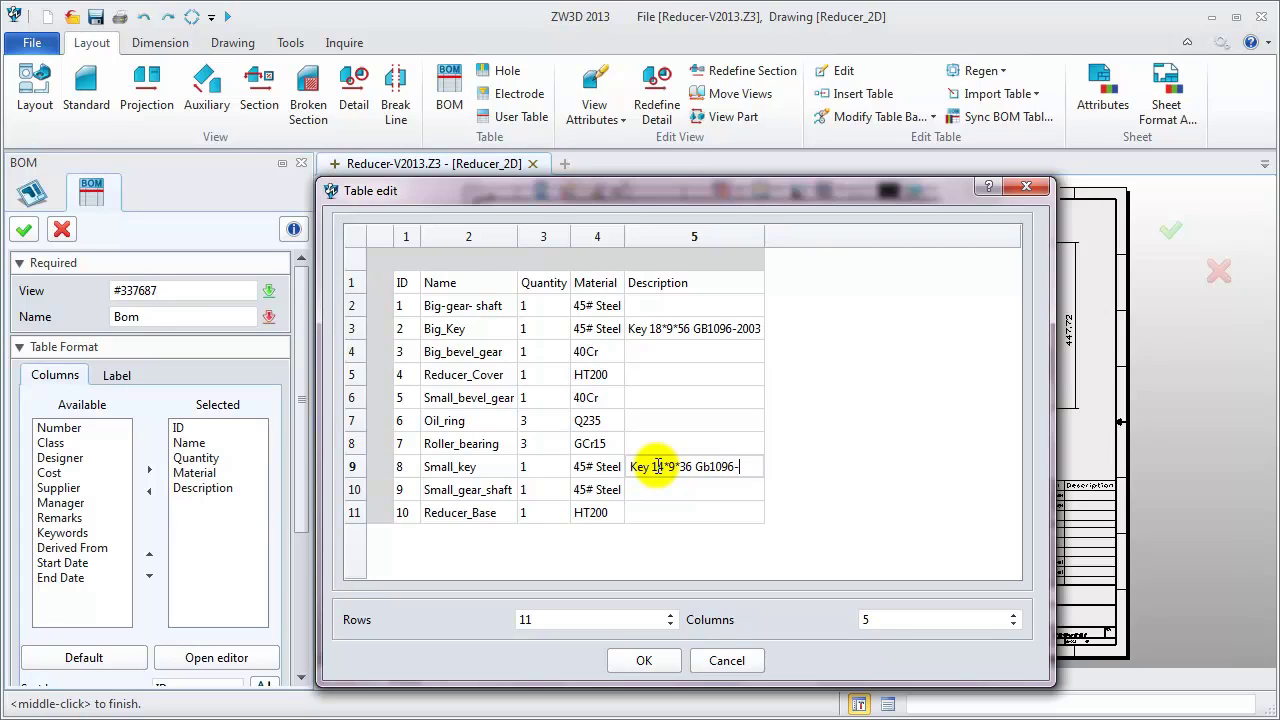
text(03)
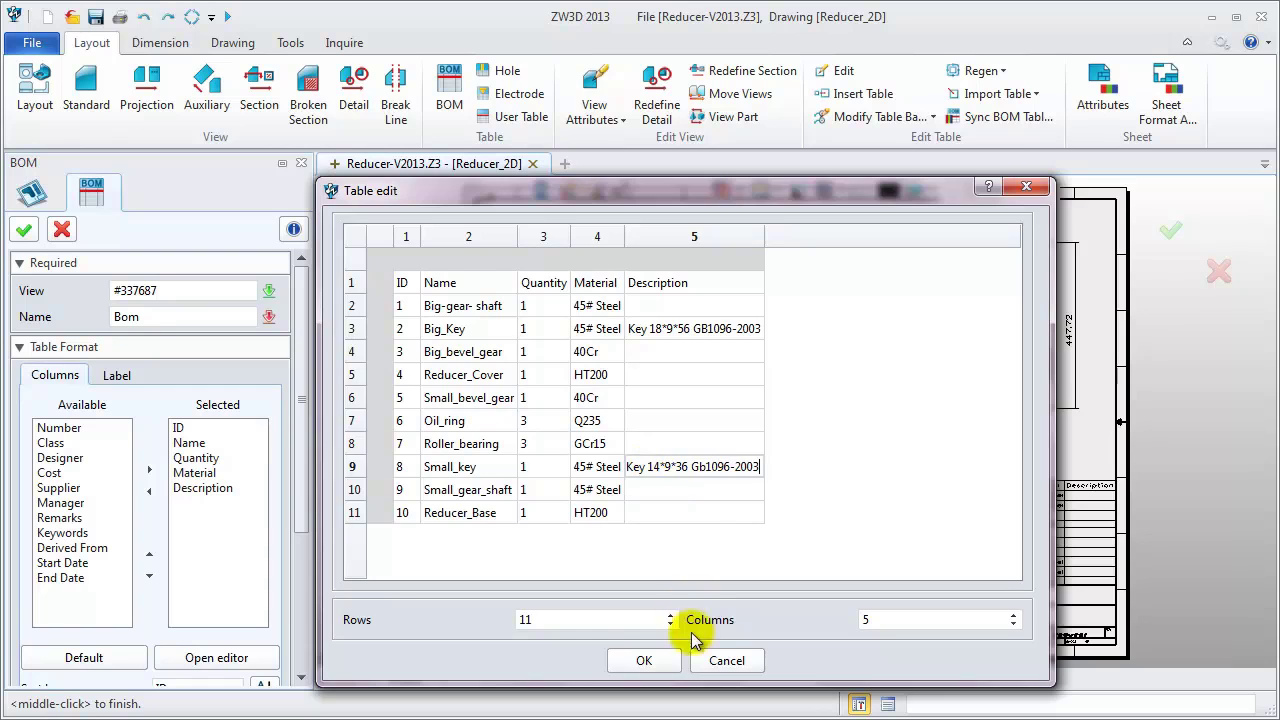
click(658, 660)
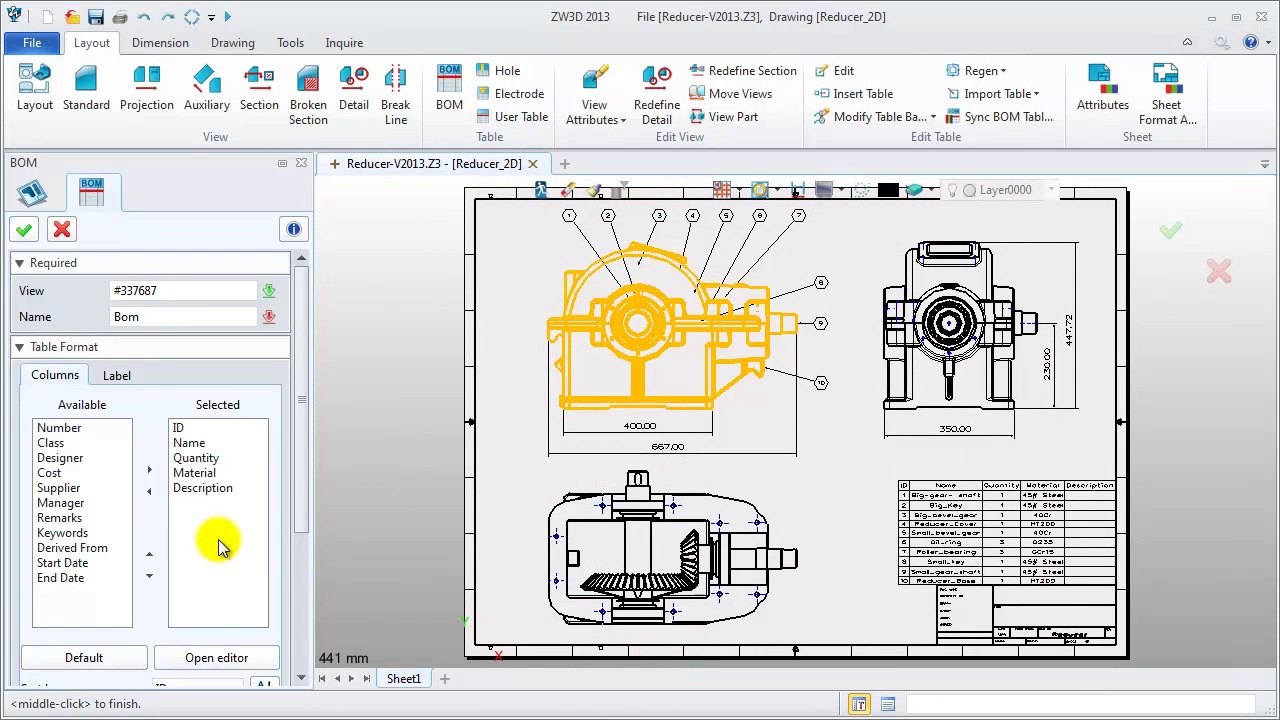
click(23, 231)
Synchronize the edited BOM table with the part attributes
scroll(903, 614, up, 2)
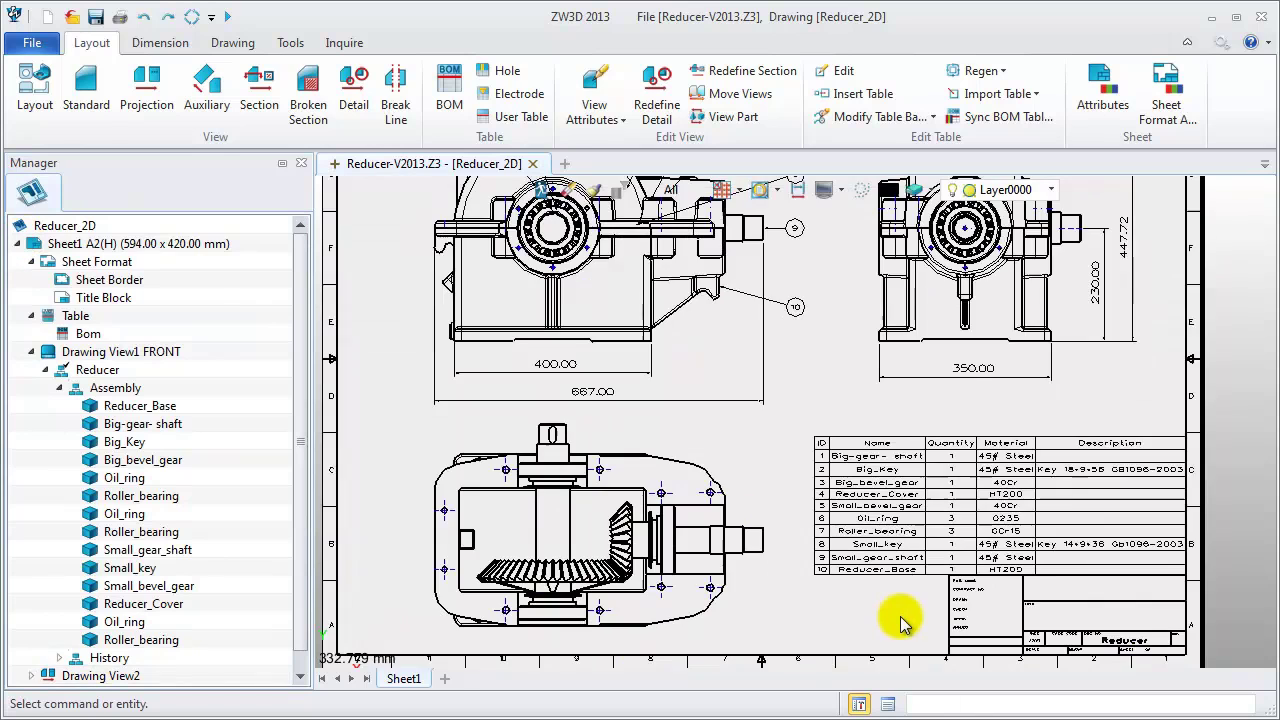
scroll(1160, 610, up, 1)
scroll(1162, 605, up, 2)
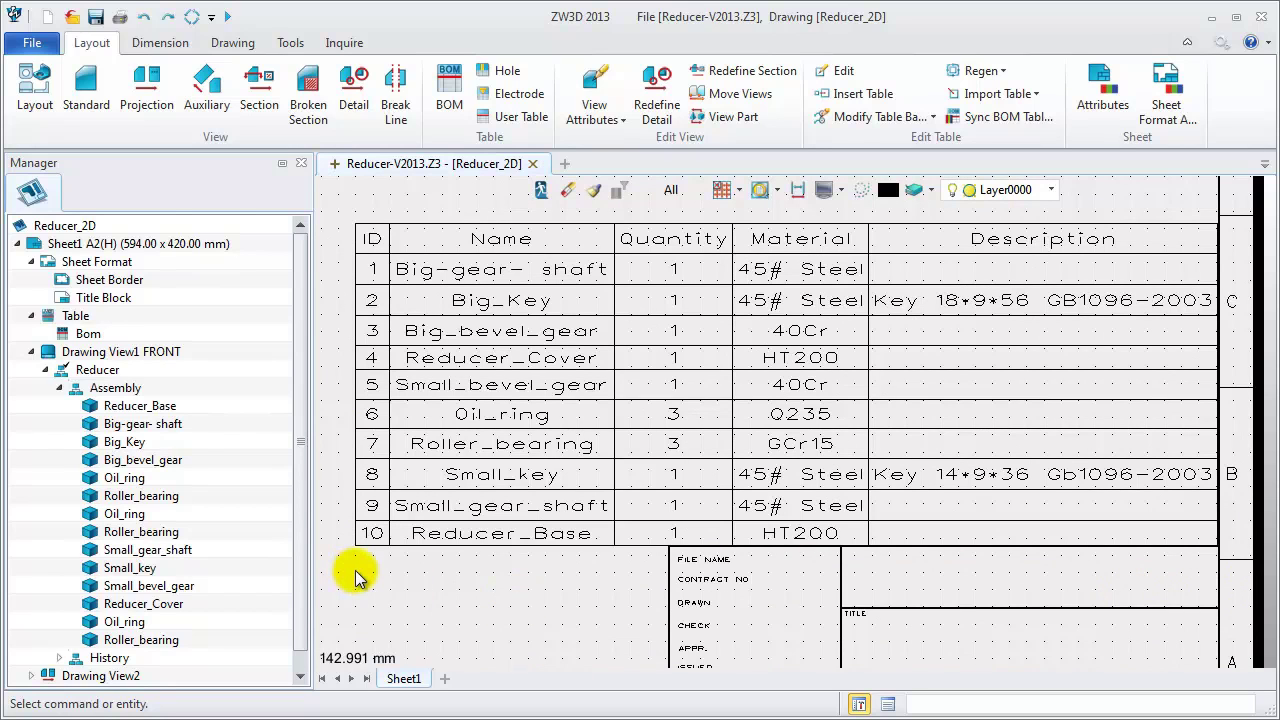
right_click(360, 229)
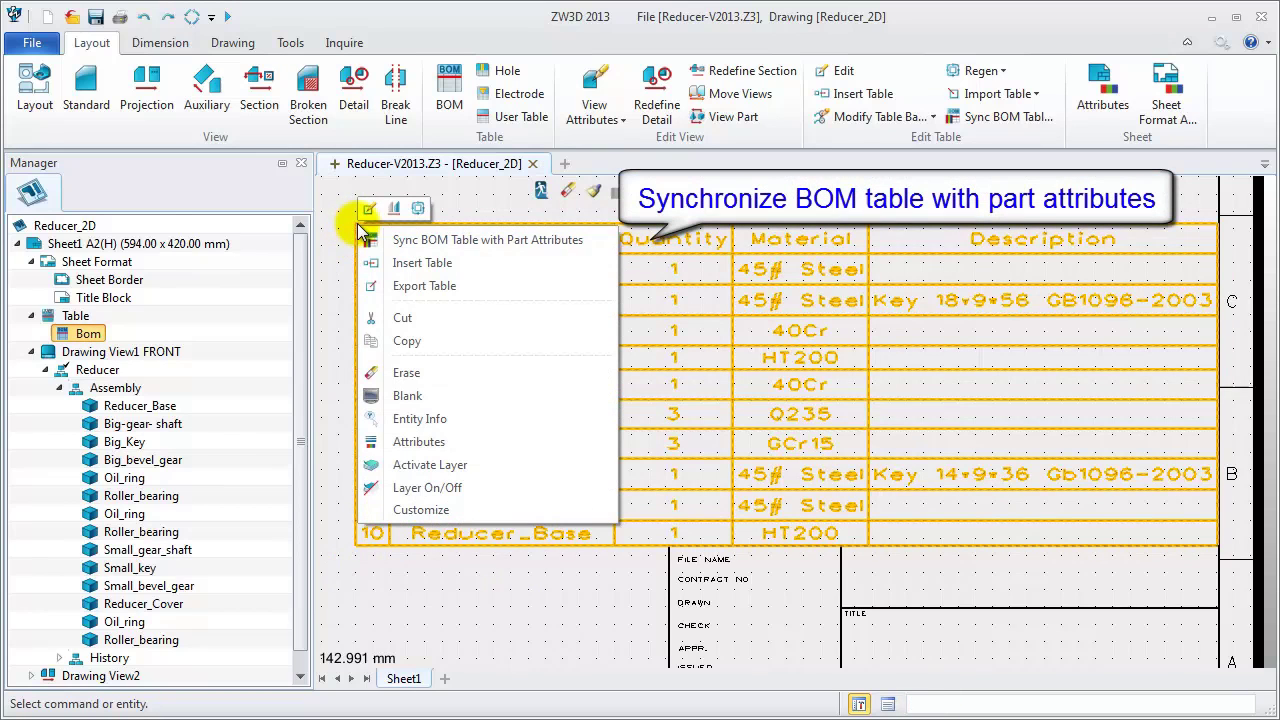
click(468, 242)
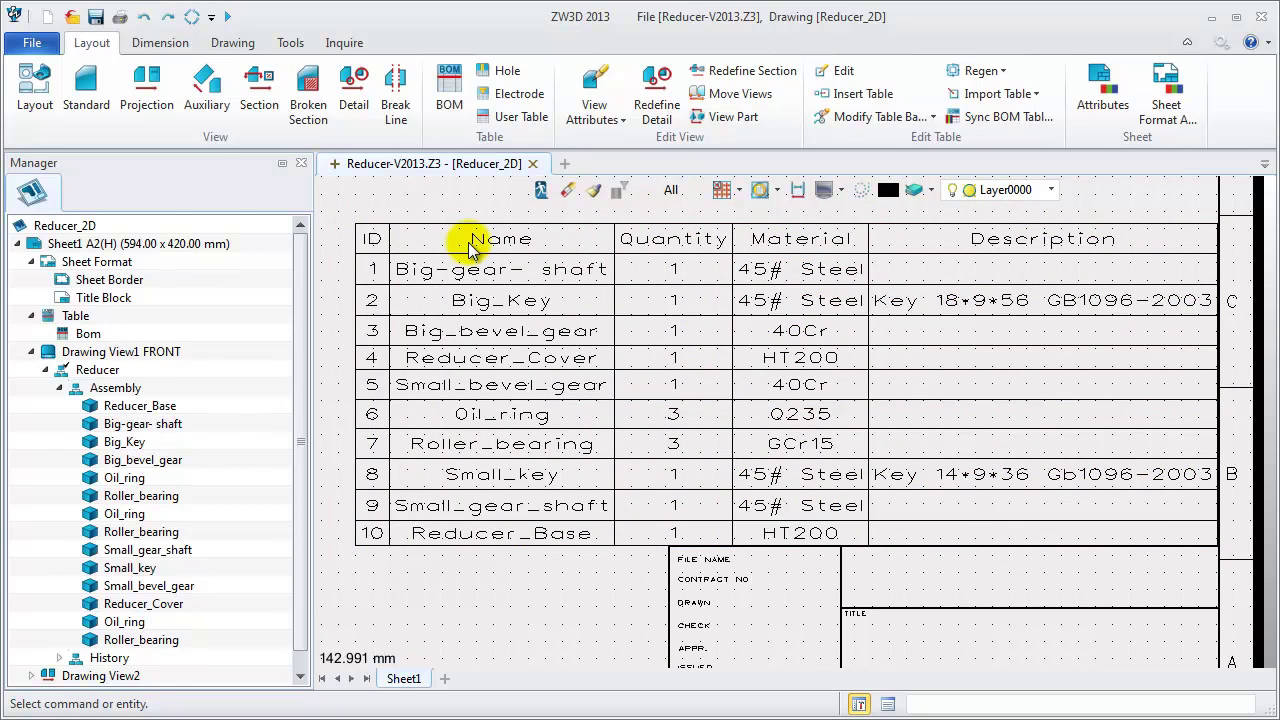
Open the Reducer assembly from the drawing's front view and bring up its Big_Key component for editing
right_click(104, 371)
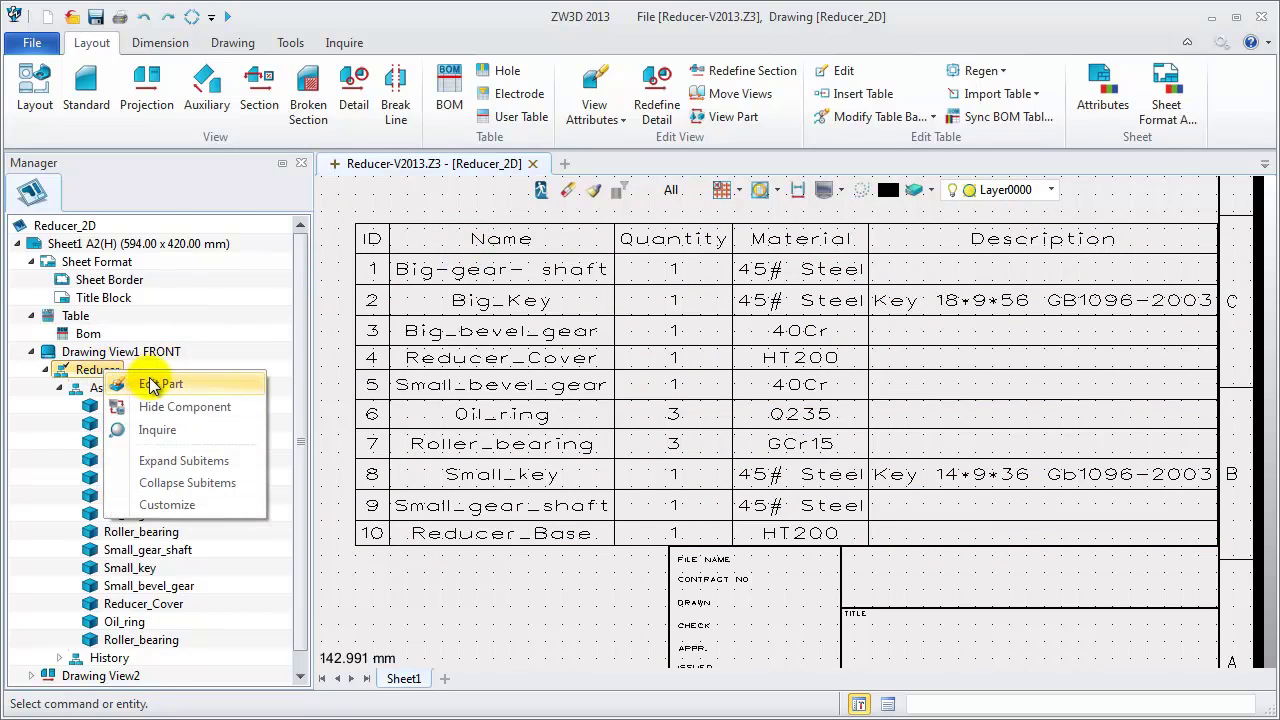
click(156, 385)
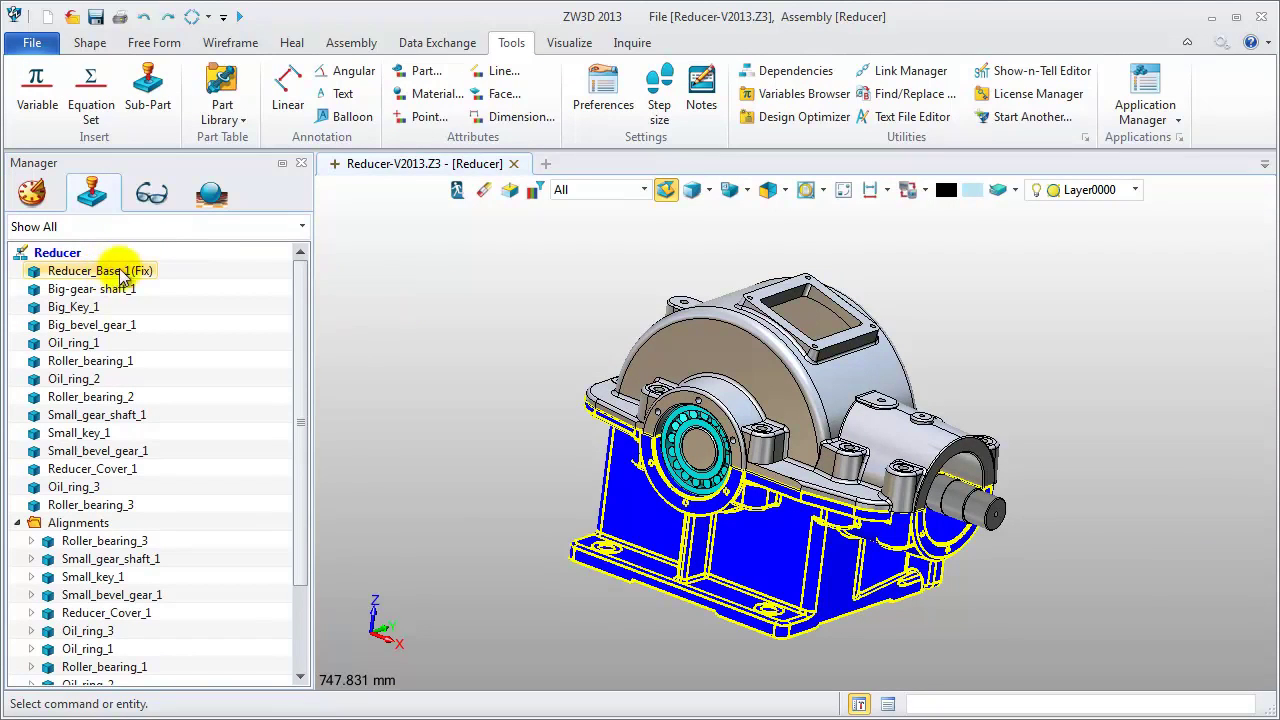
right_click(120, 308)
click(152, 320)
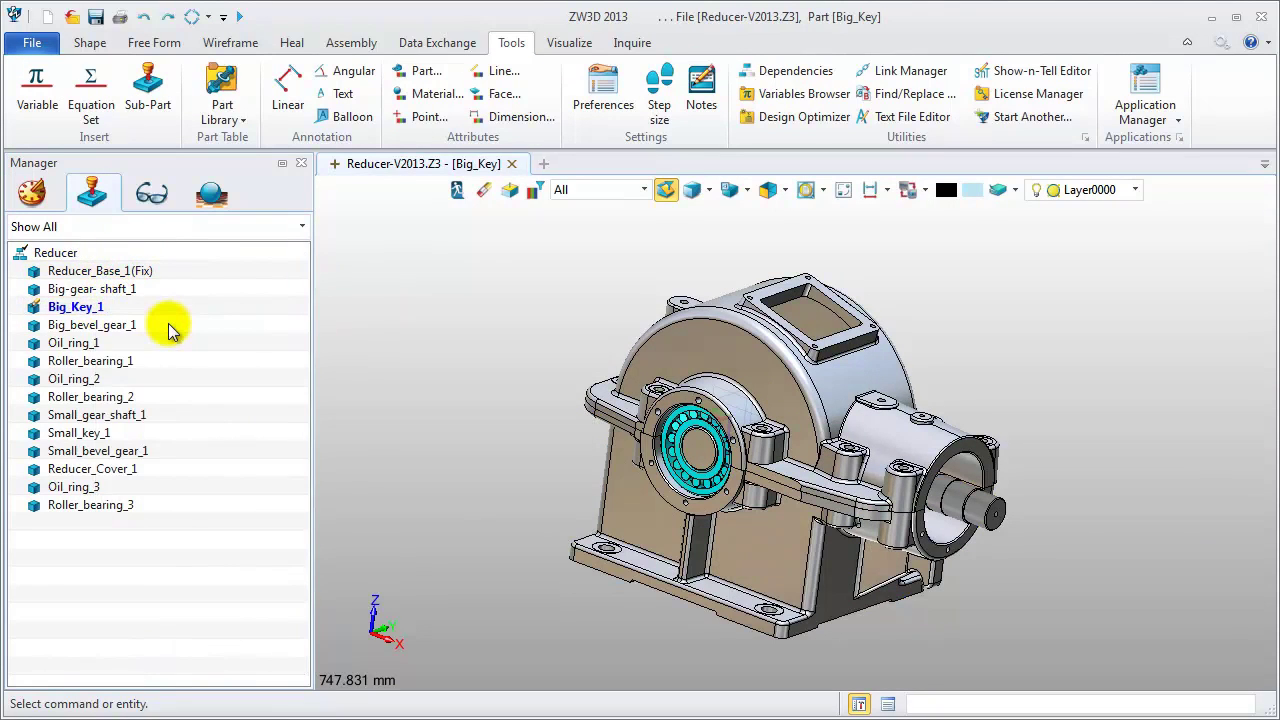
click(845, 190)
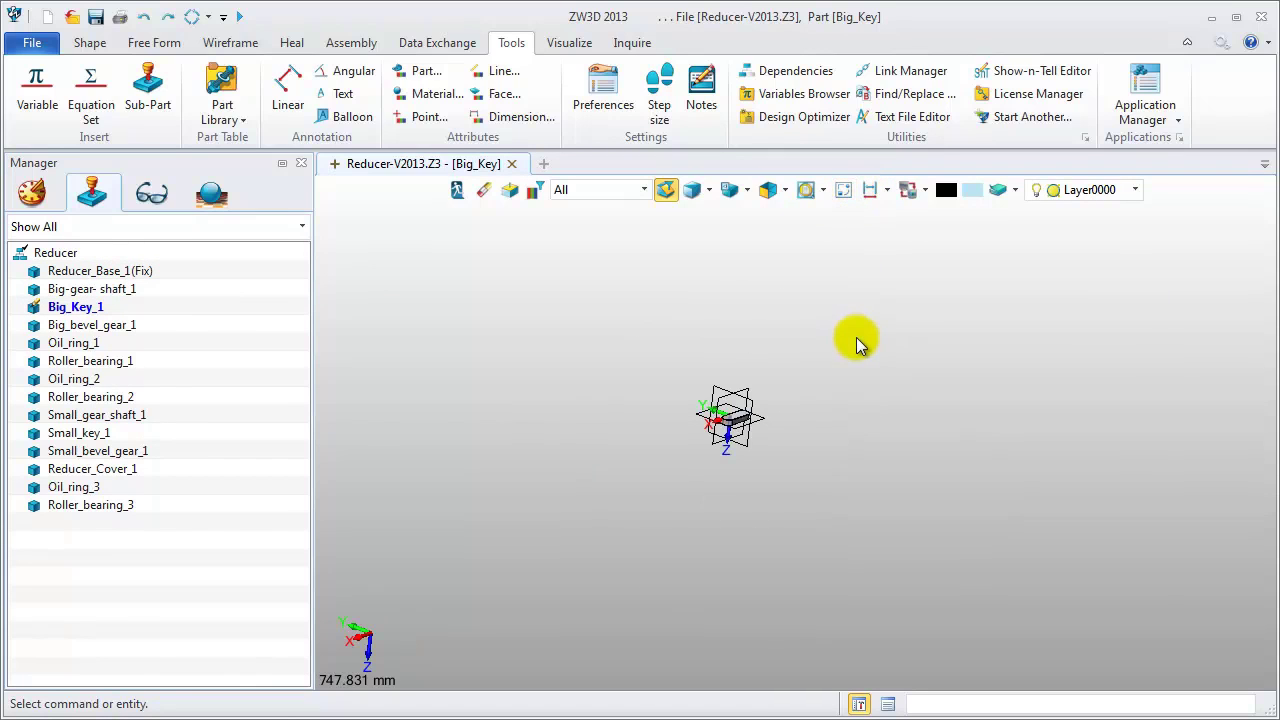
key(ctrl+f)
Check the description stored in the part attributes of Big_Key
click(440, 76)
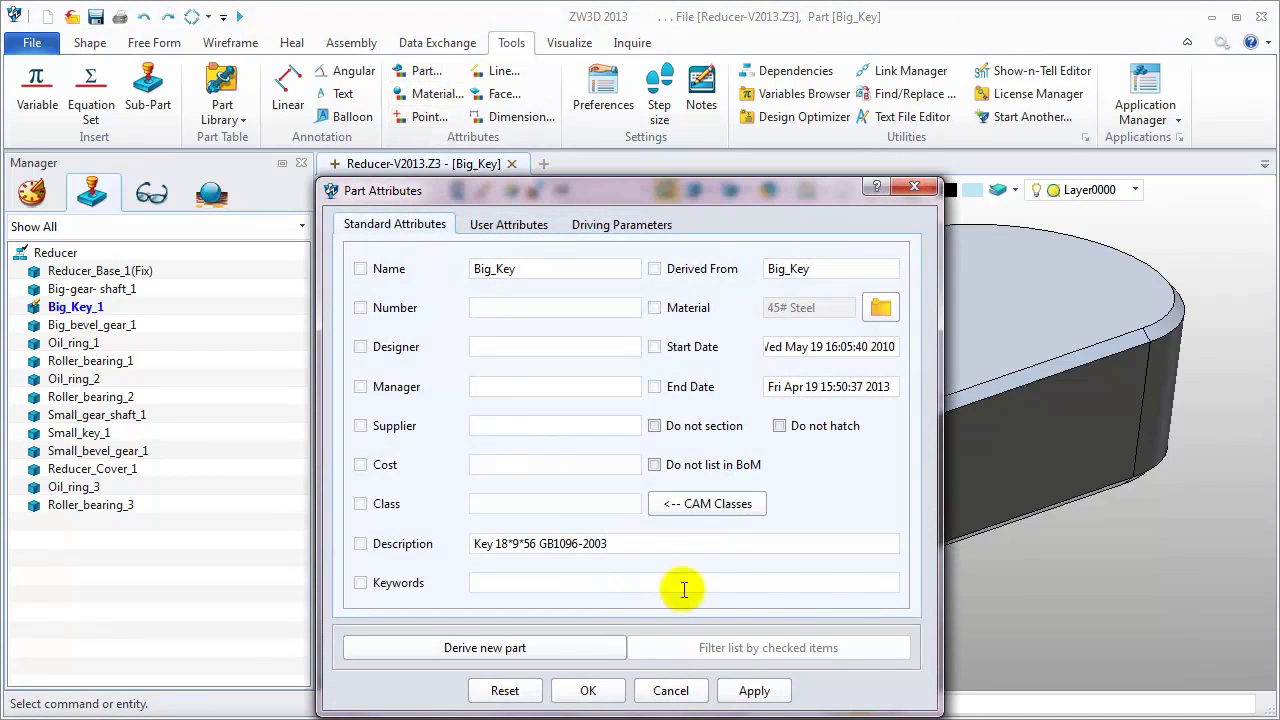
drag(617, 541, 443, 540)
click(633, 543)
click(582, 689)
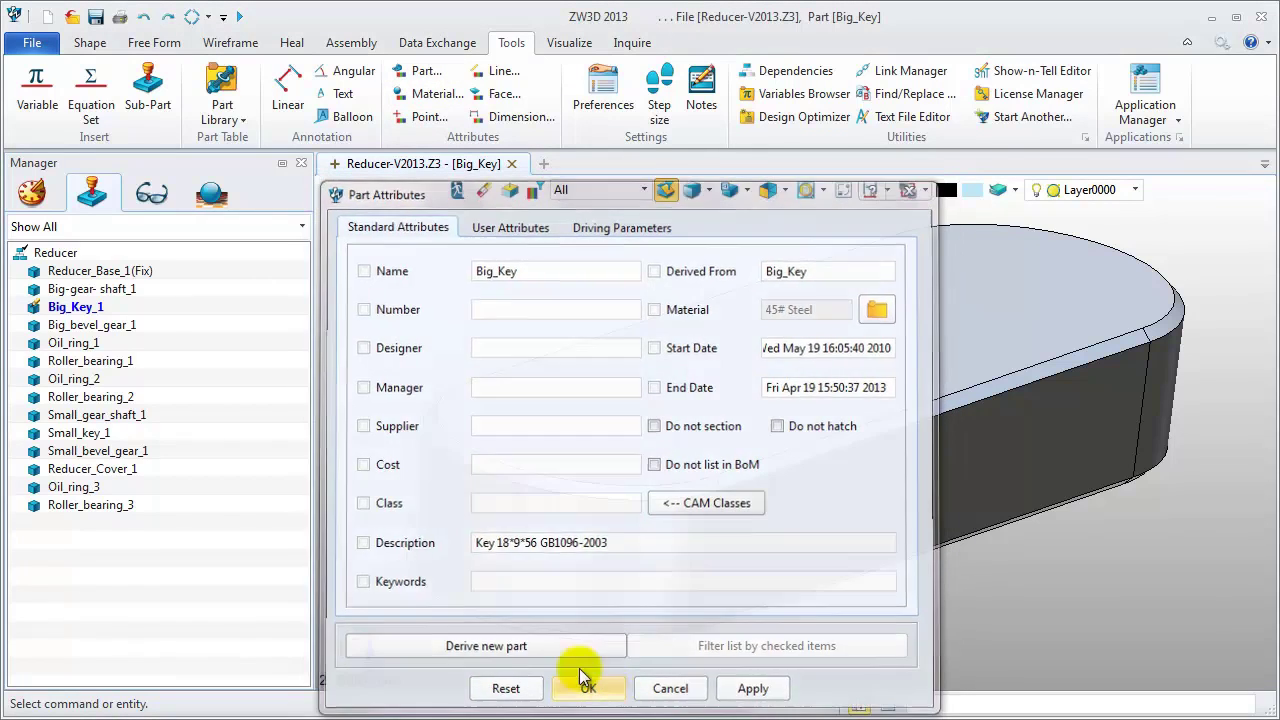
Open the Small_key component for editing and check the description in its part attributes
right_click(118, 434)
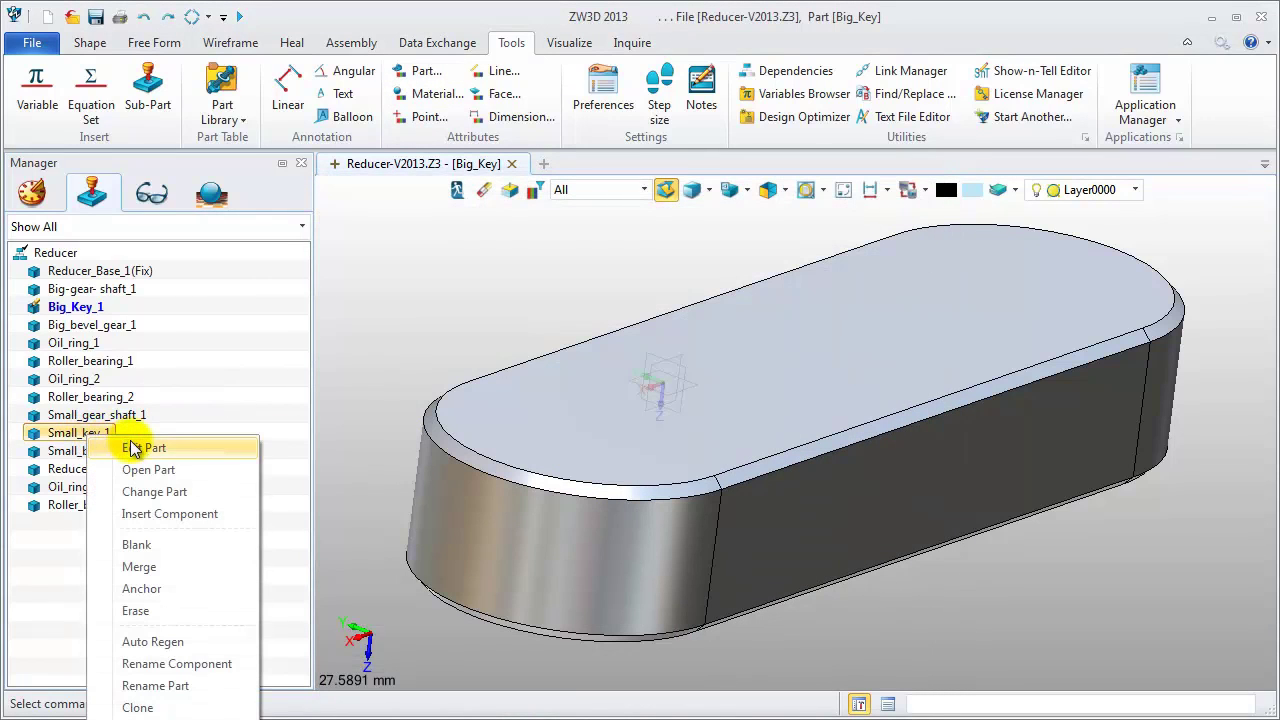
click(140, 448)
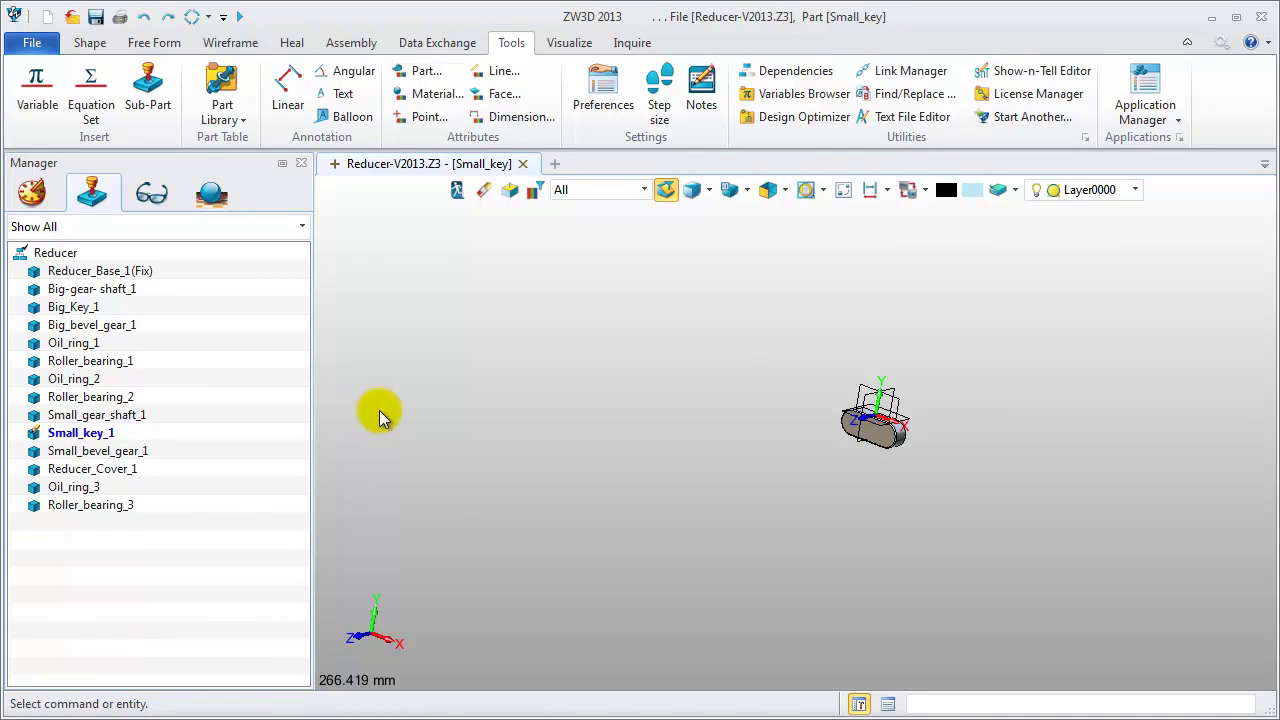
key(ctrl+f)
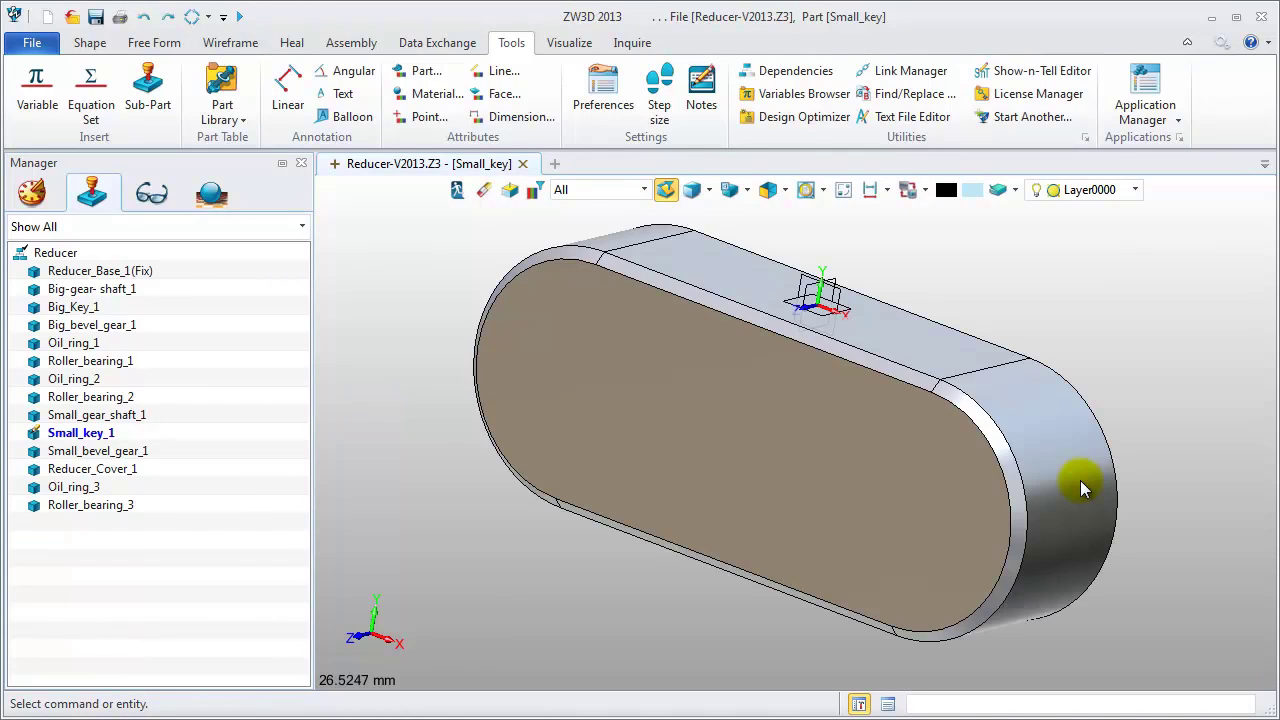
click(419, 74)
drag(632, 545, 380, 543)
click(632, 545)
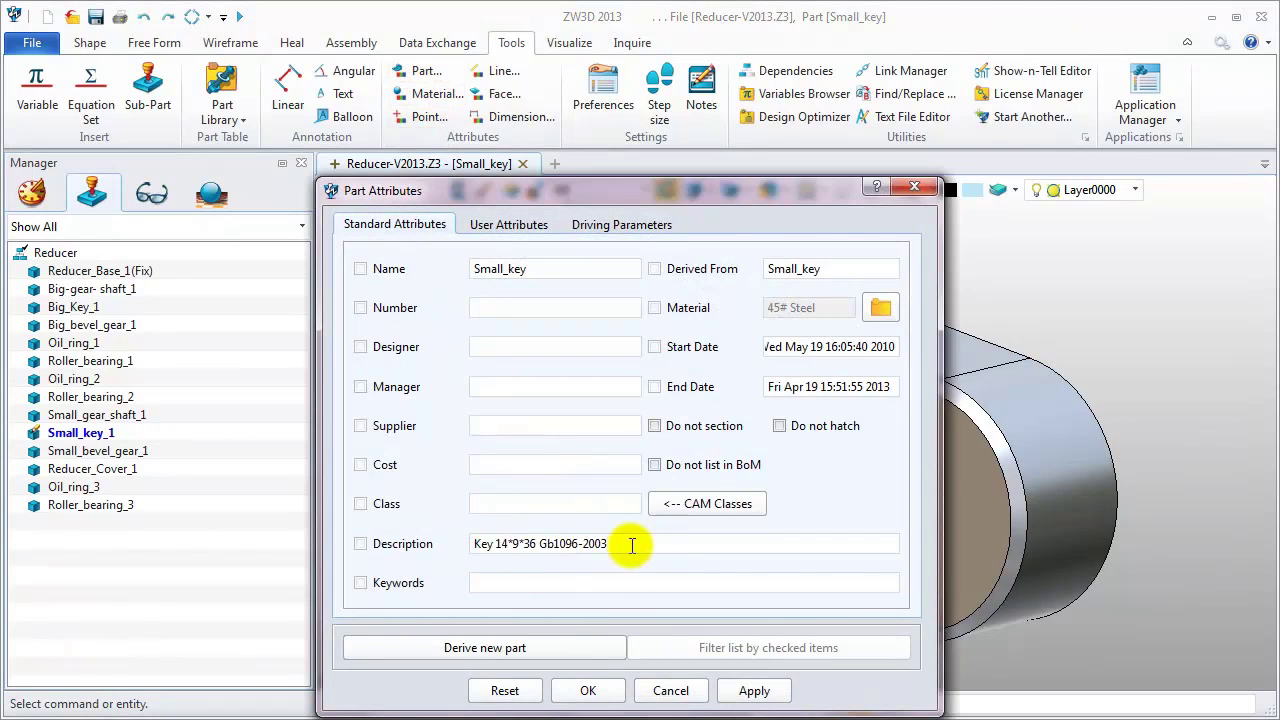
click(588, 690)
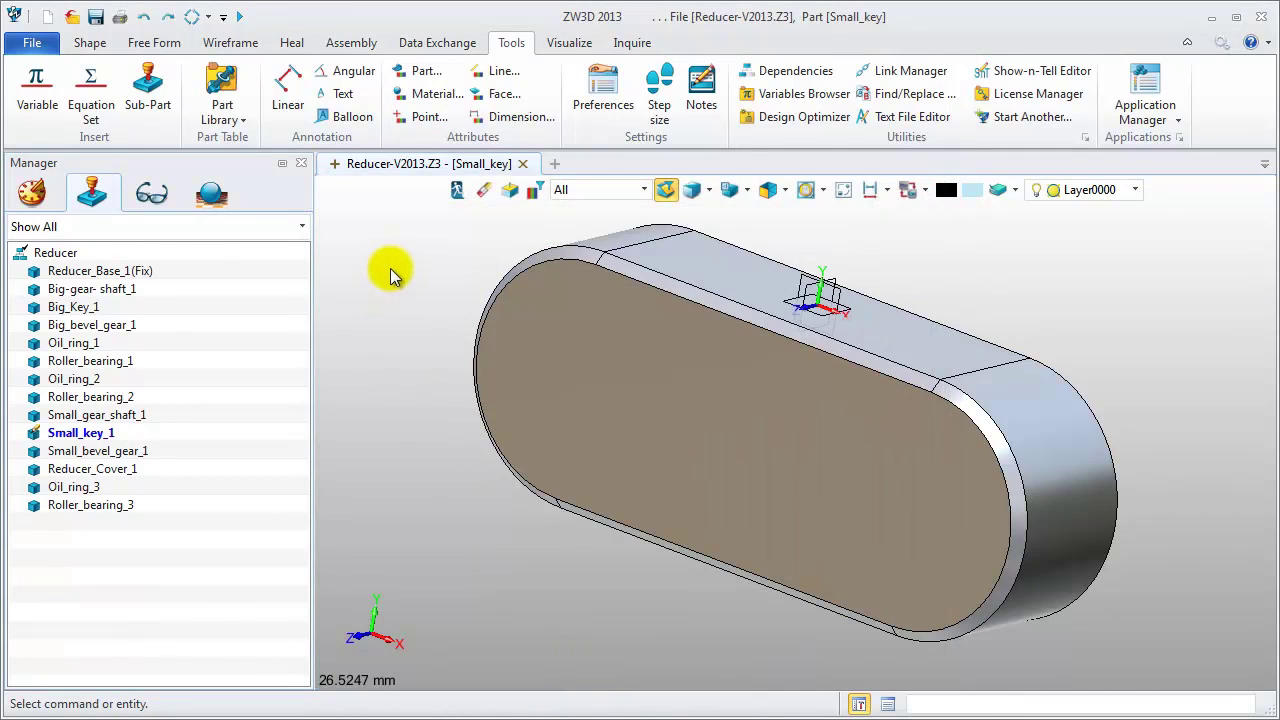
Return from Small_key to the Reducer assembly and reopen its 2D drawing sheet
click(57, 251)
right_click(60, 253)
click(118, 271)
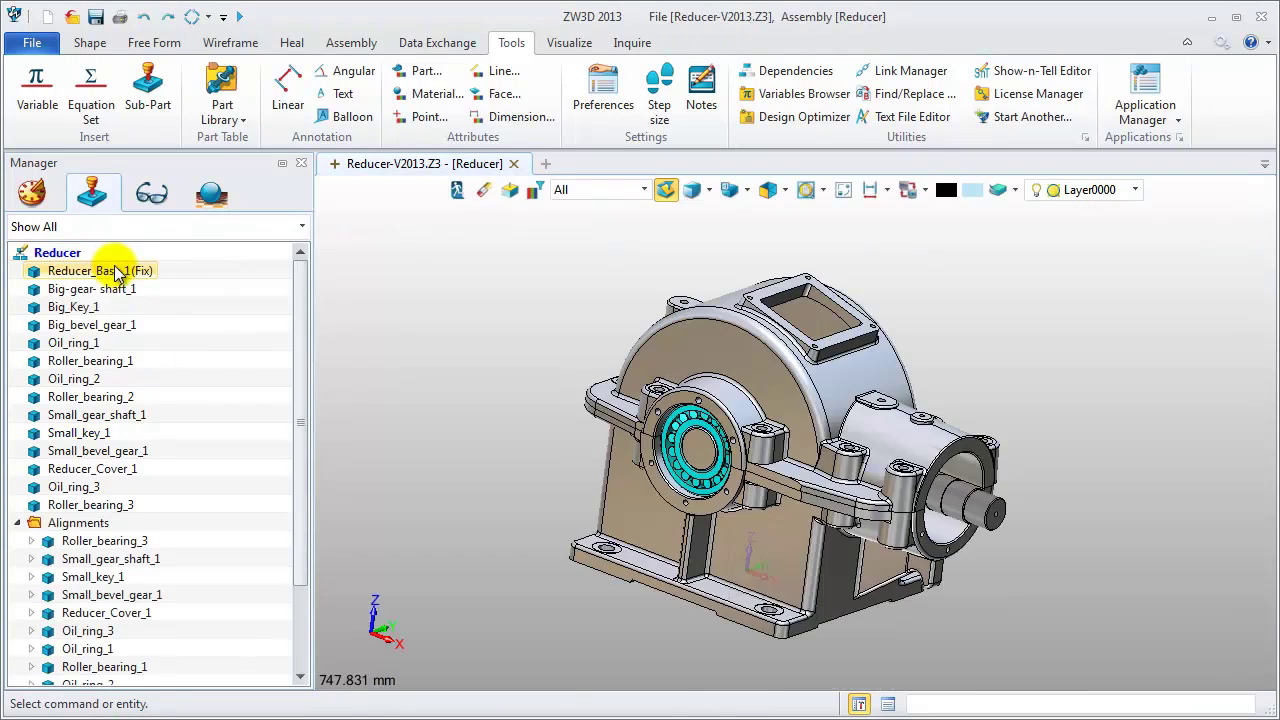
right_click(410, 252)
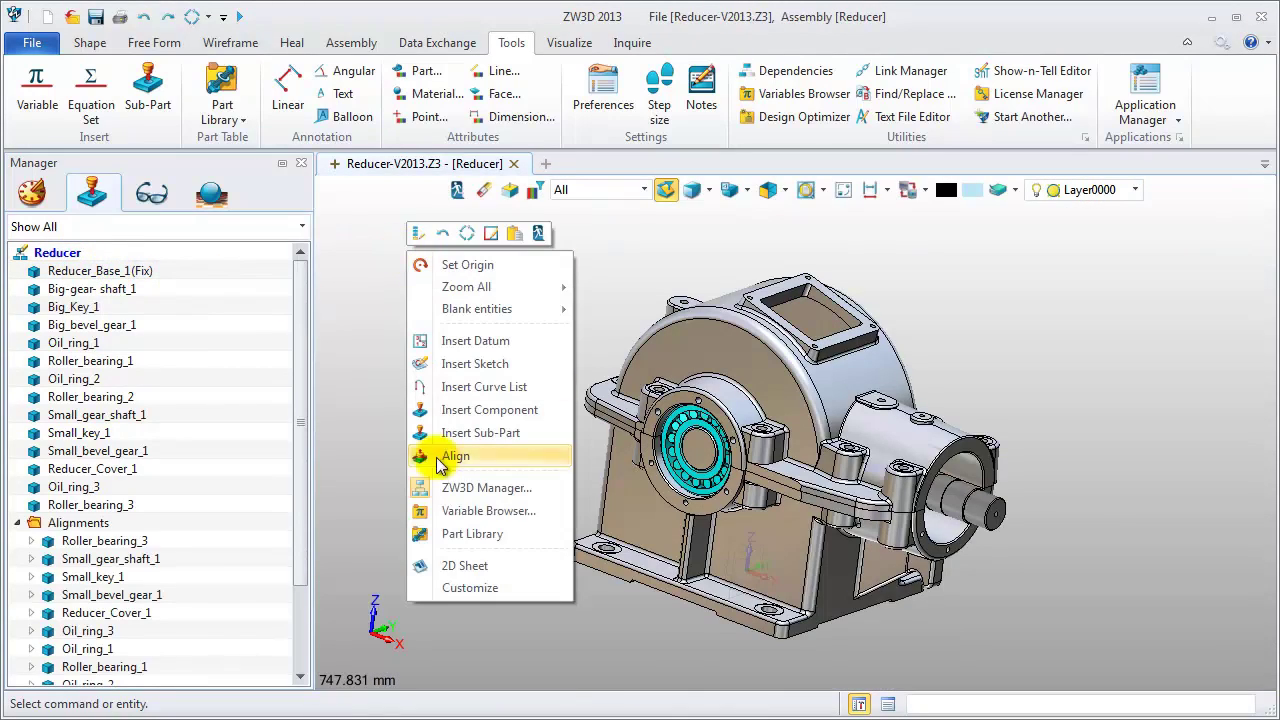
click(460, 566)
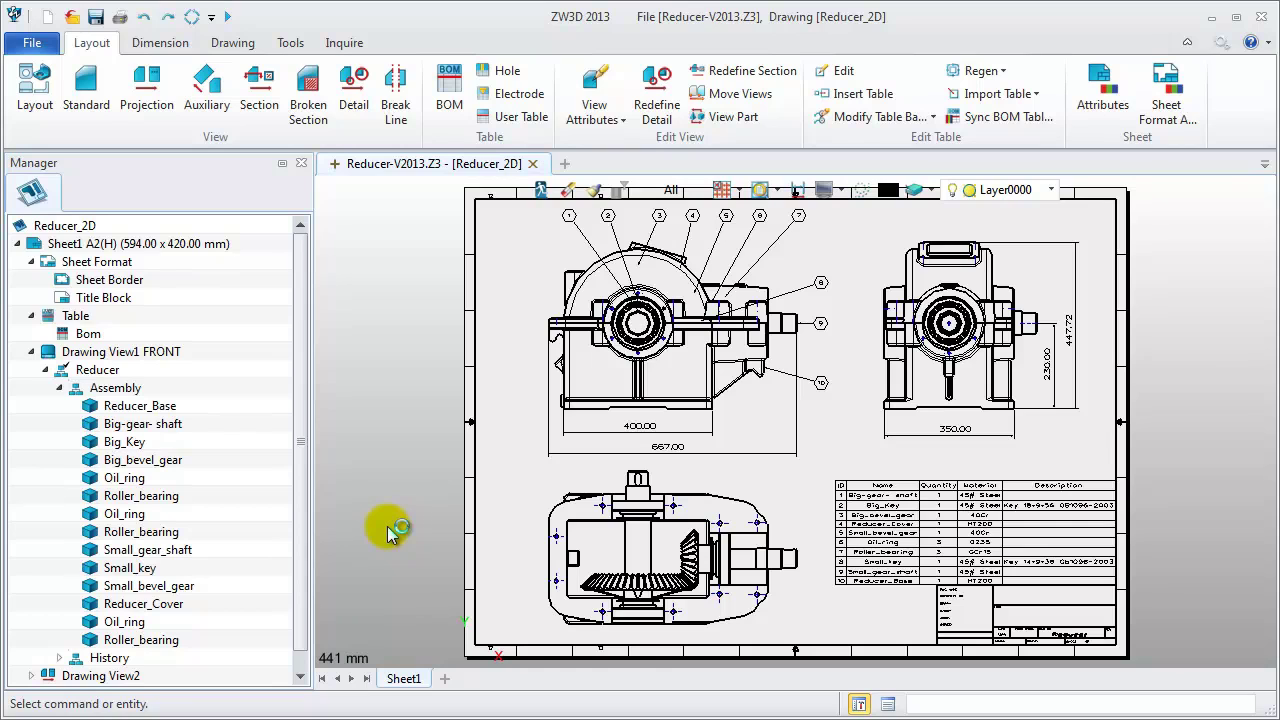
Export the BOM table as an Excel file named "Reducer Bom" in the ZW3D Training folder
click(31, 352)
right_click(95, 336)
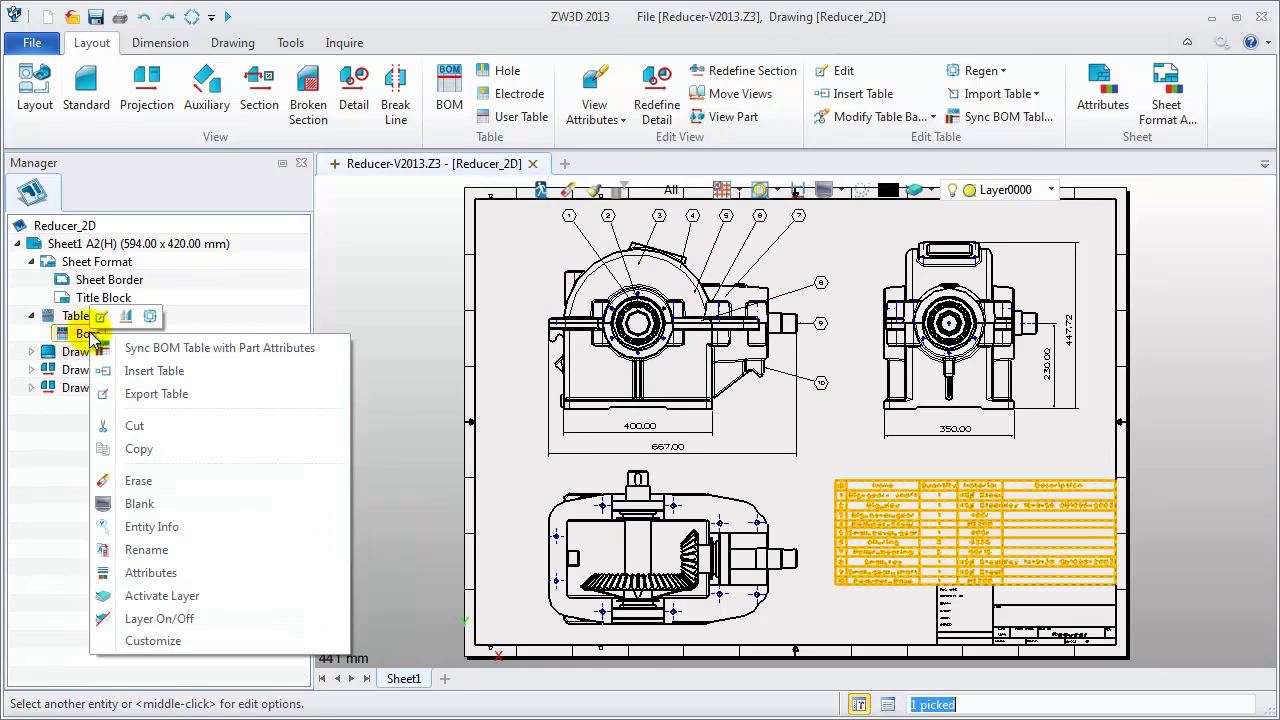
click(187, 395)
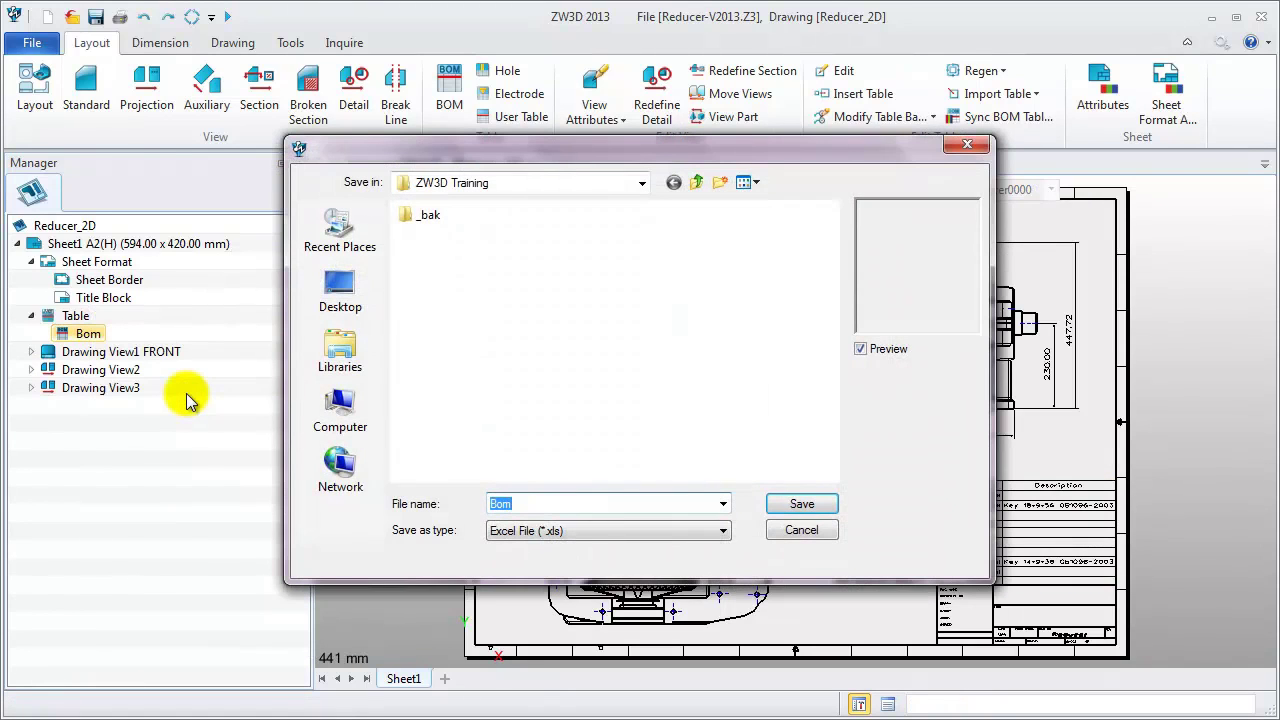
click(565, 503)
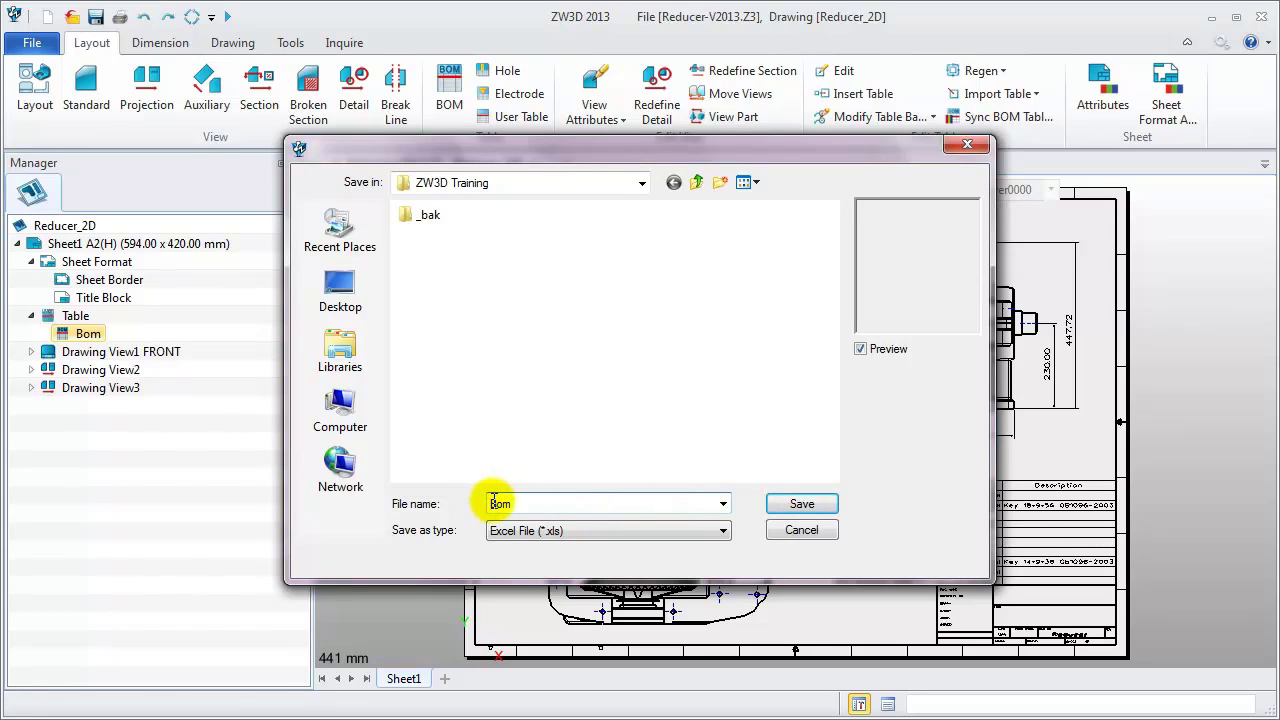
text(Reducer)
key(Return)
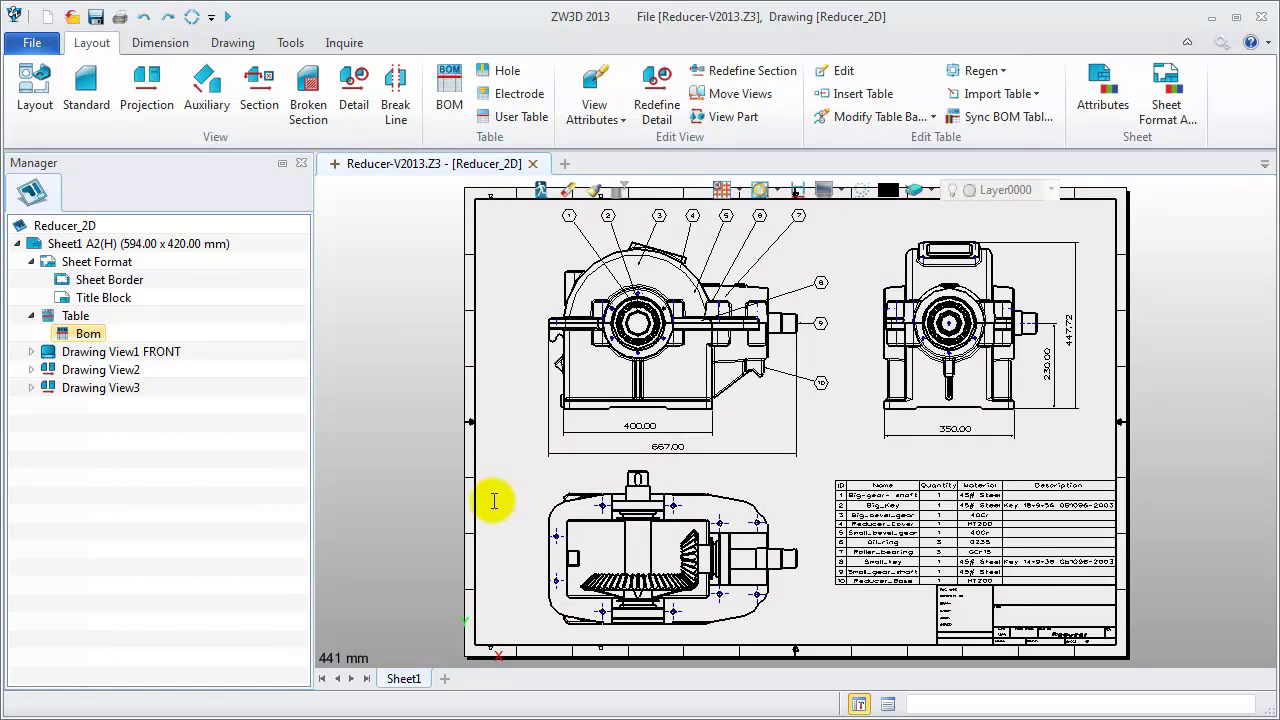
Switch to the file explorer and open the Reducer Bom workbook from the ZW3D Training folder on drive F in Excel
mouse_move(214, 715)
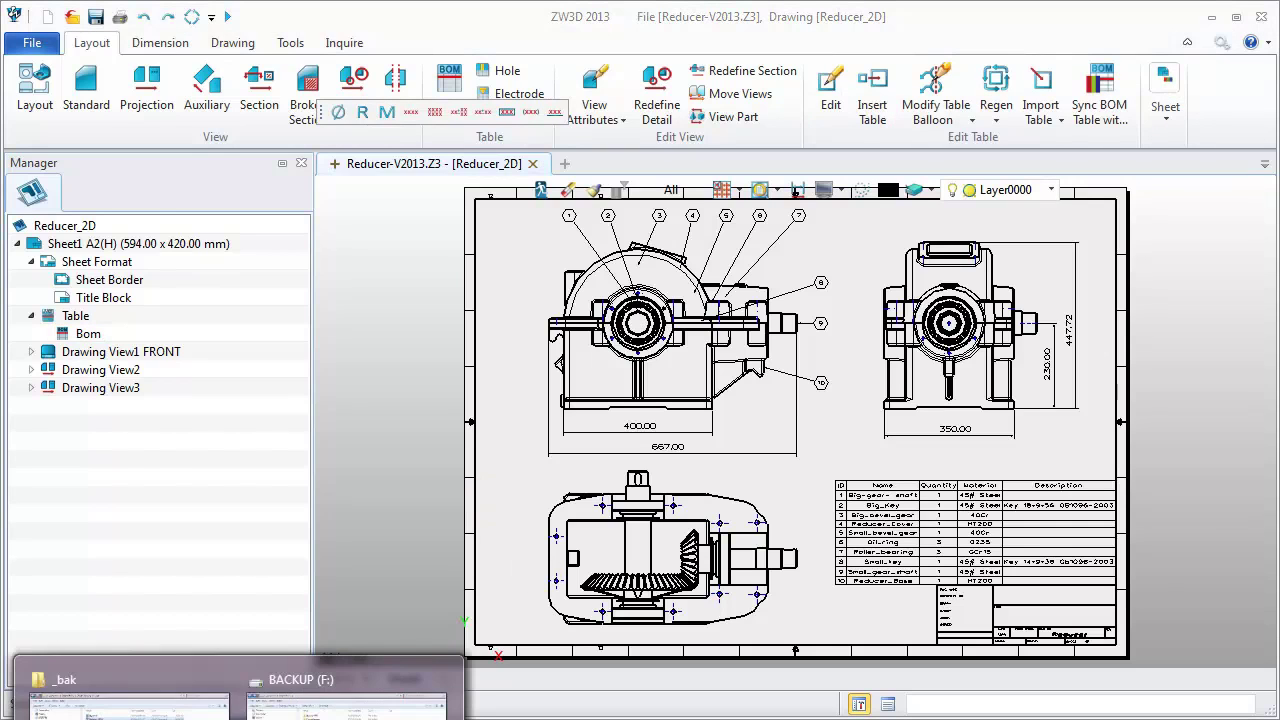
click(300, 690)
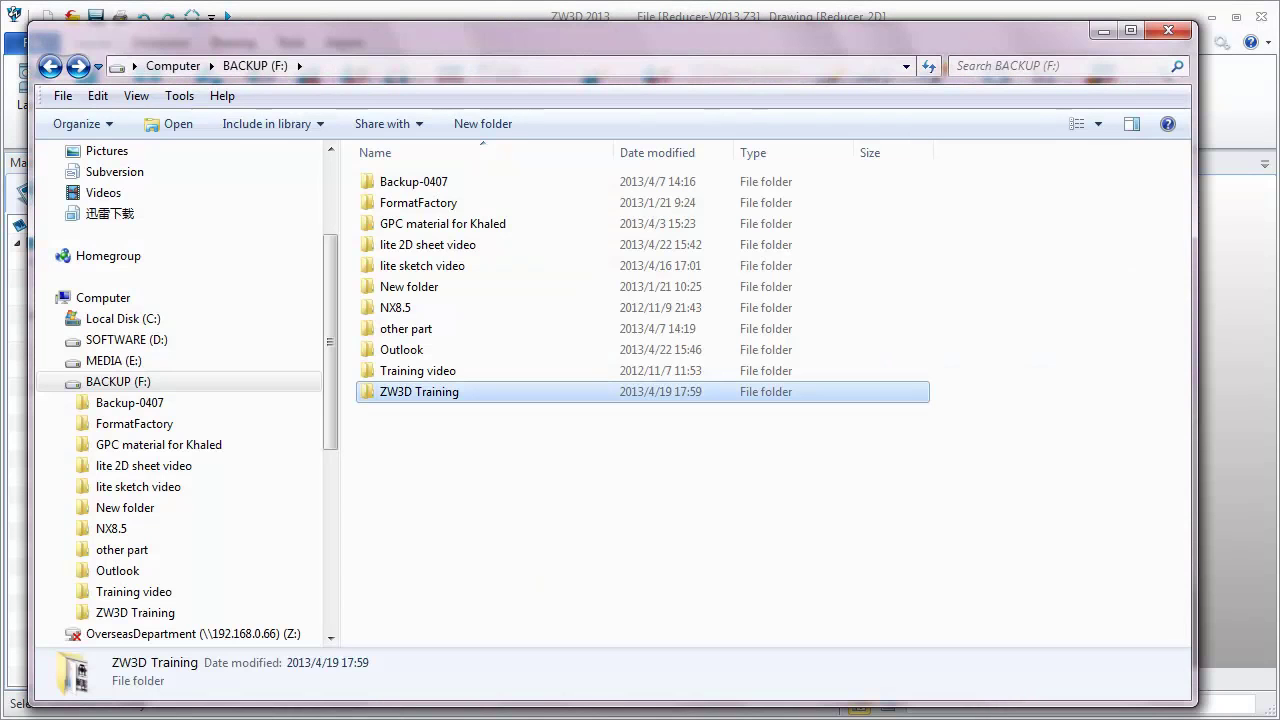
double_click(451, 391)
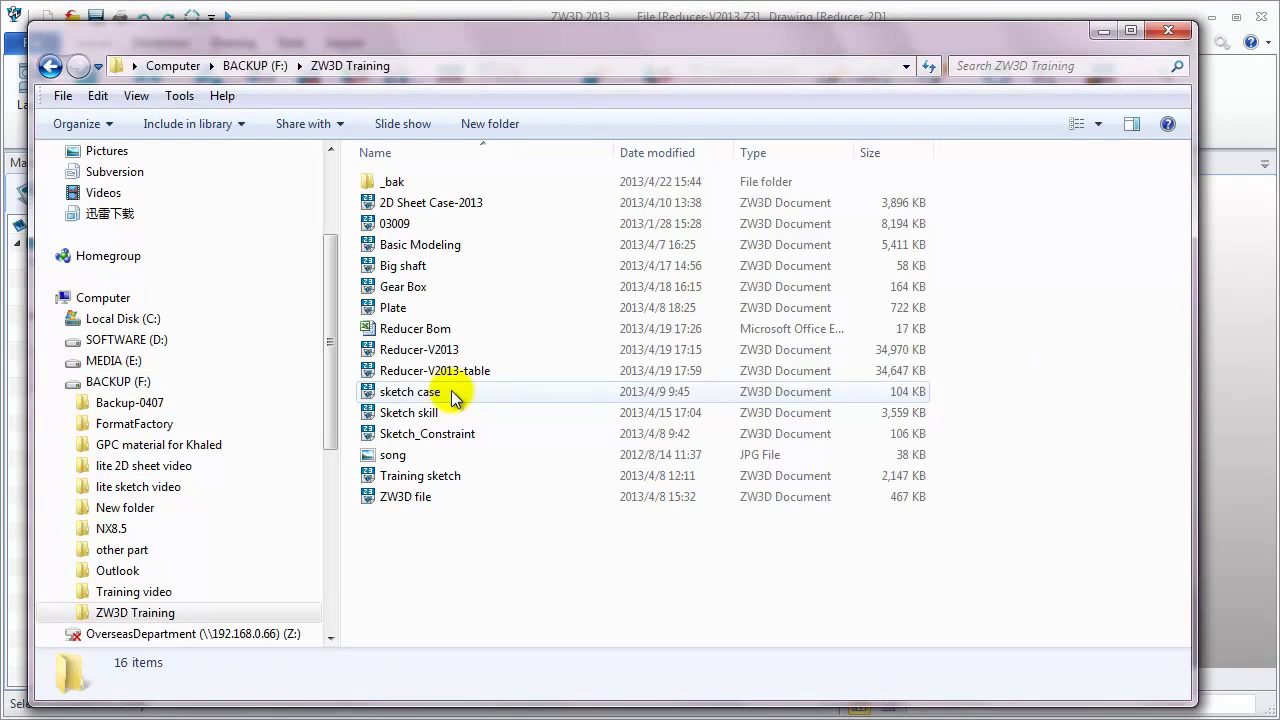
double_click(441, 329)
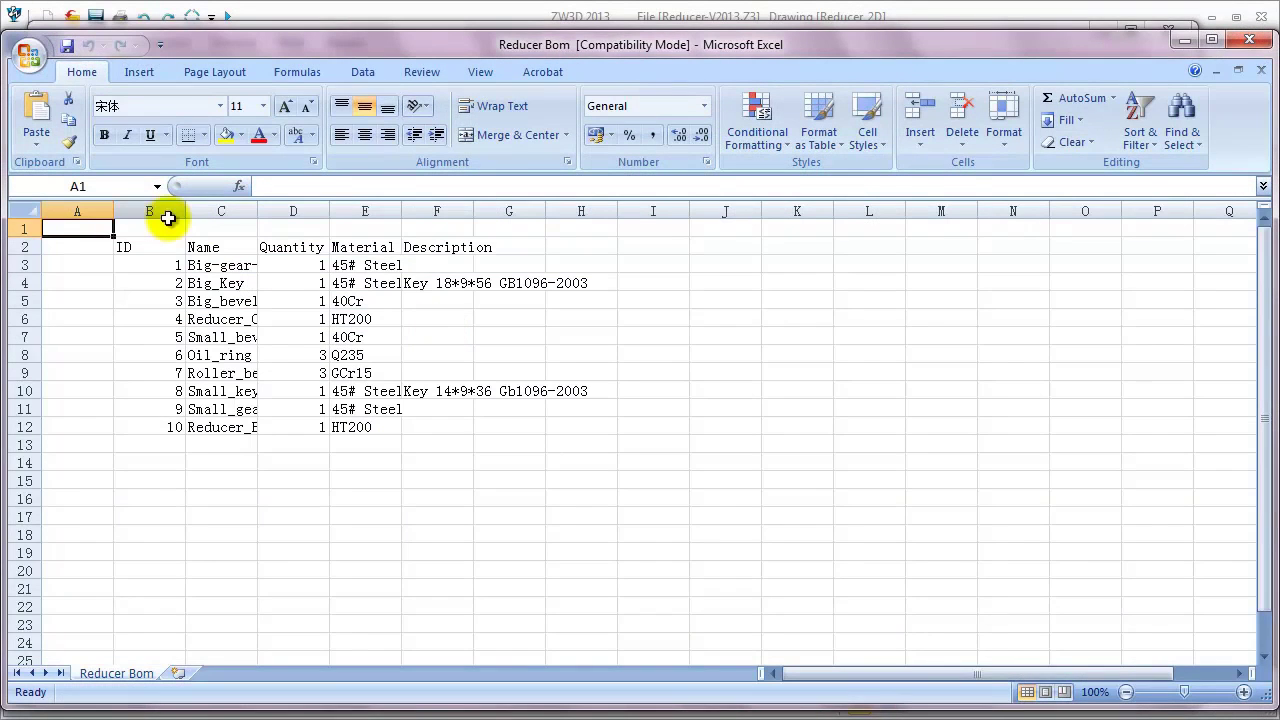
Center the ID and Quantity columns and widen the Name, Material and Description columns to fit their text
click(165, 212)
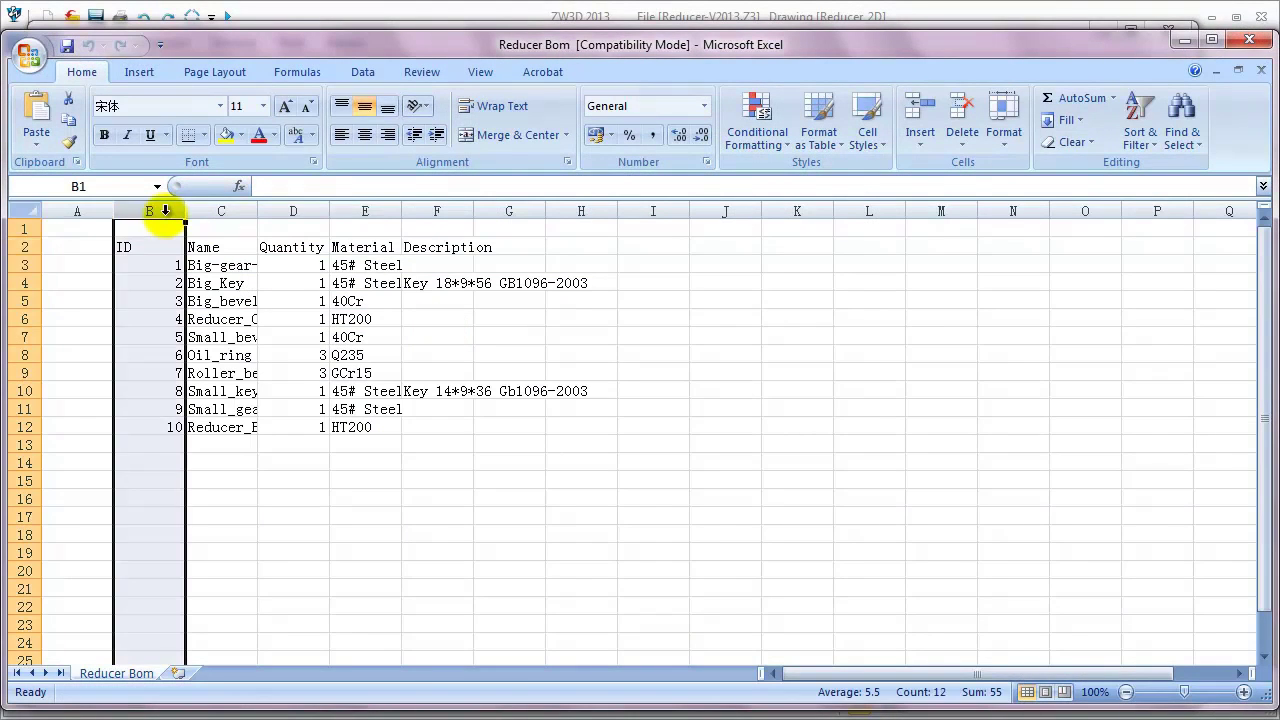
click(364, 134)
drag(258, 211, 313, 211)
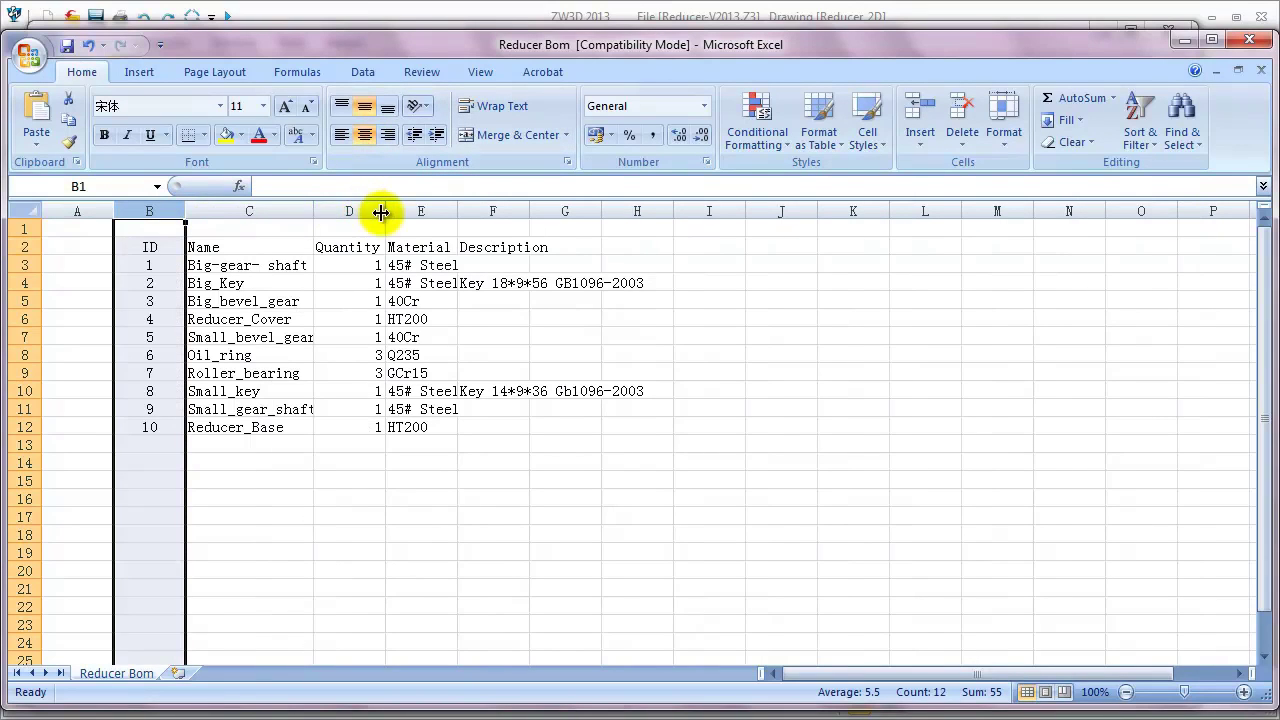
click(349, 211)
click(365, 136)
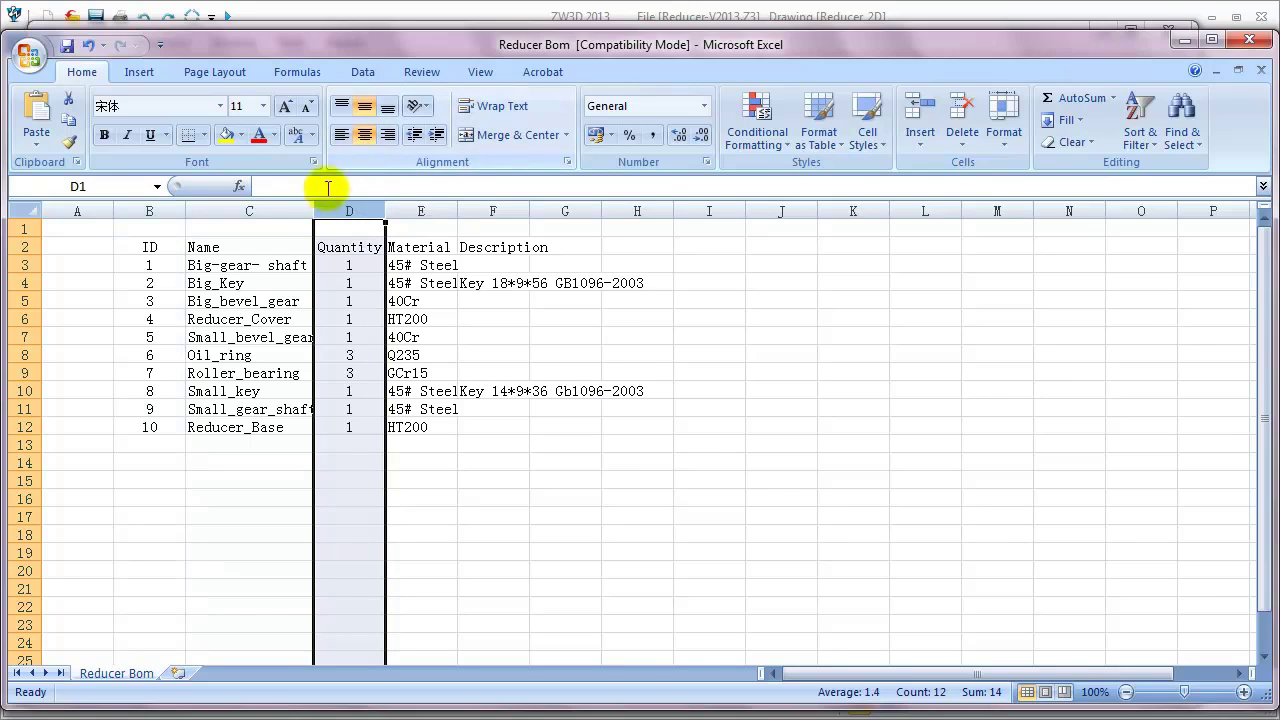
drag(313, 208, 340, 208)
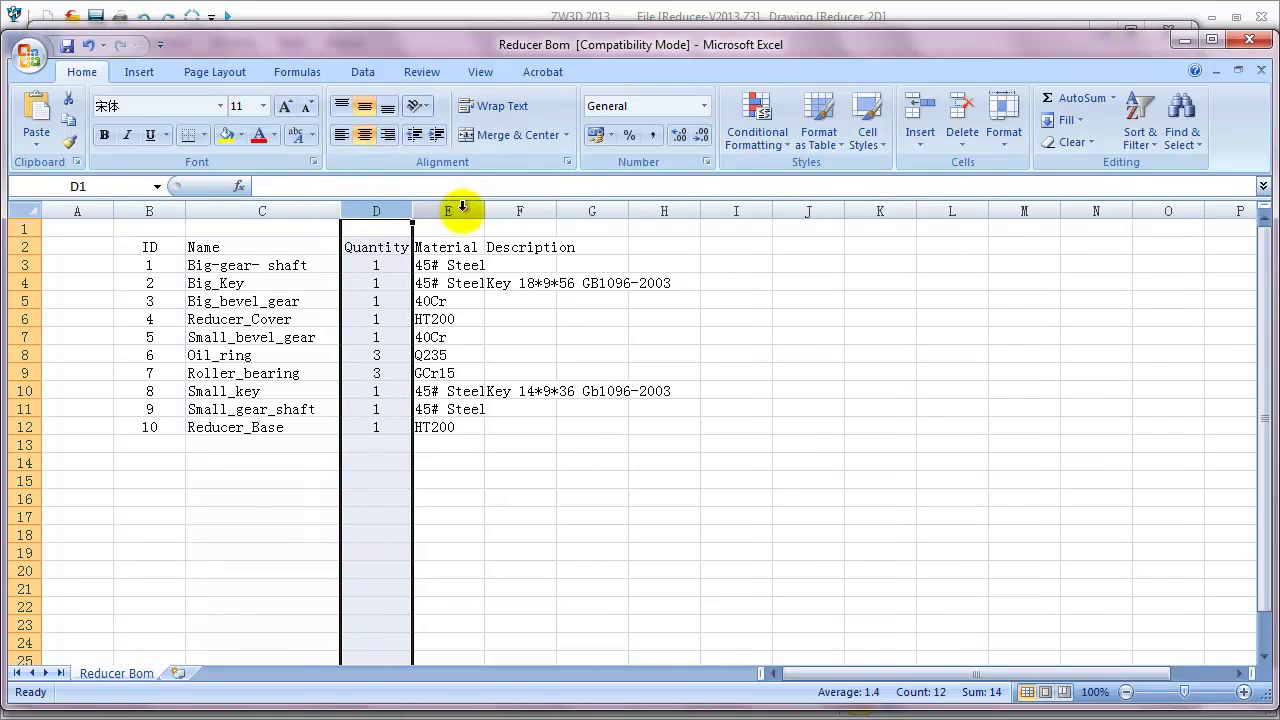
drag(485, 211, 731, 229)
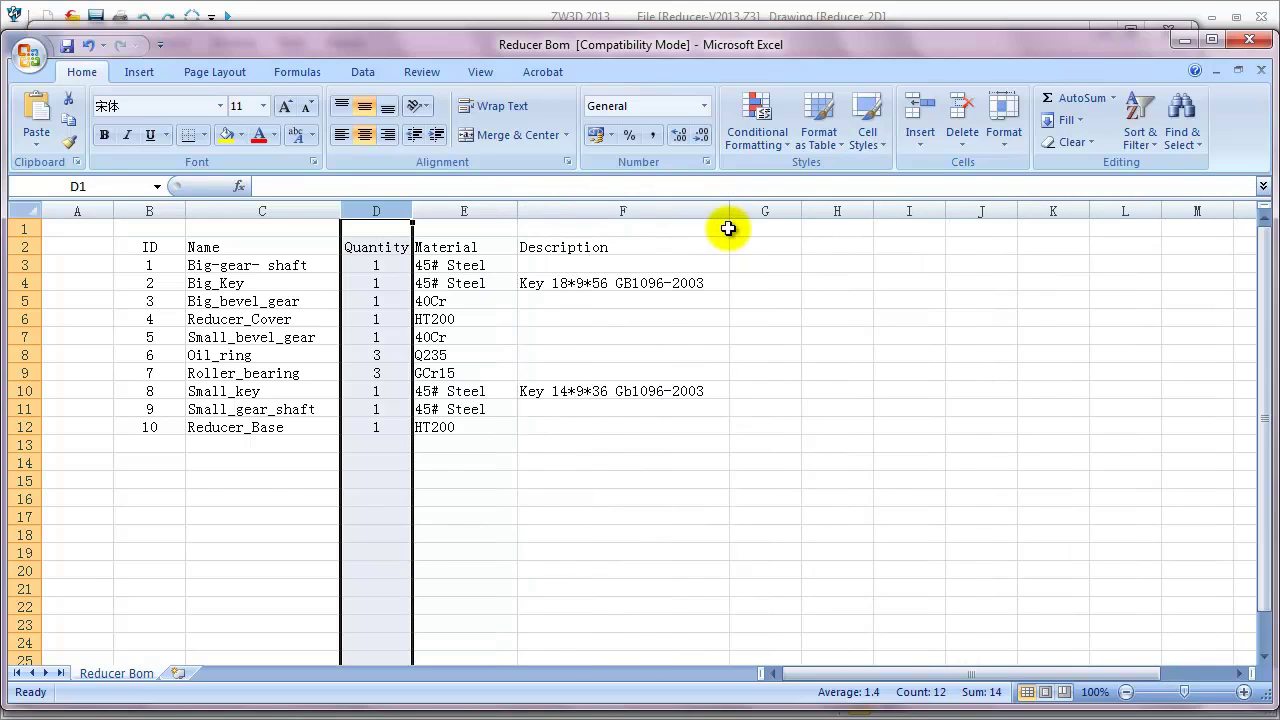
Enter "Cover" as the description of Reducer_Cover and "Base" for Reducer_Base, and save and close the workbook
double_click(593, 316)
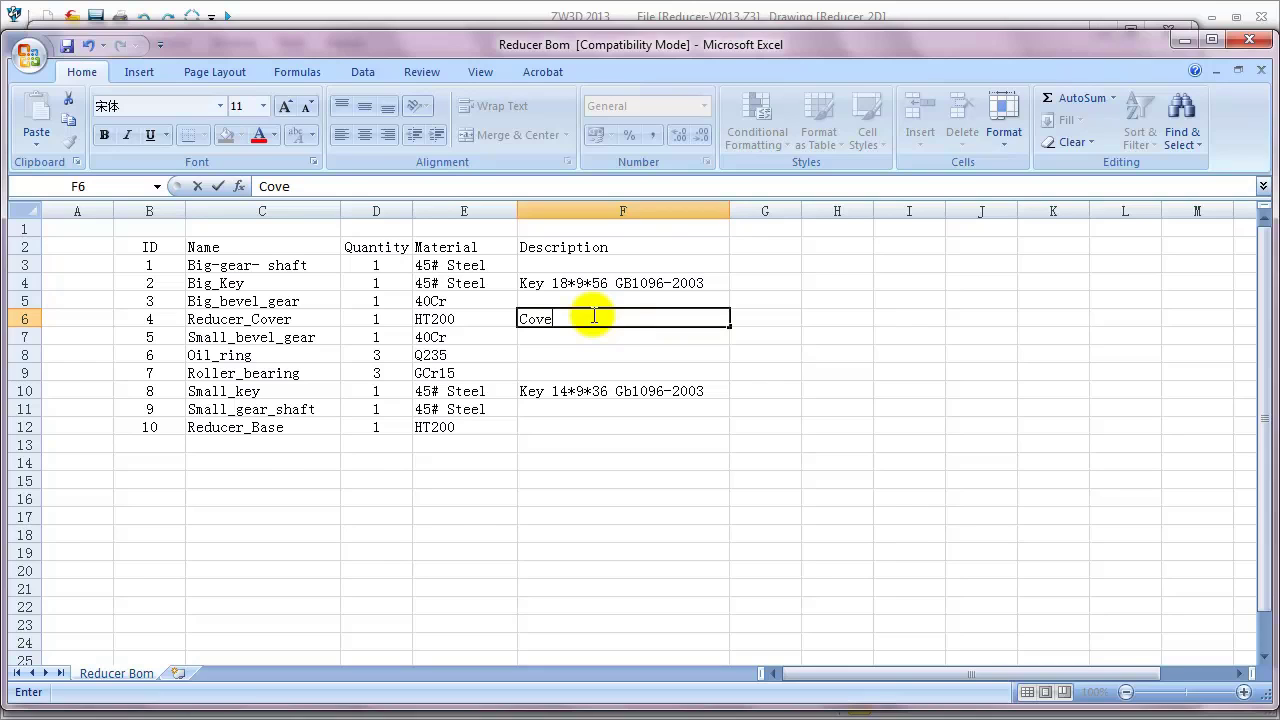
double_click(525, 428)
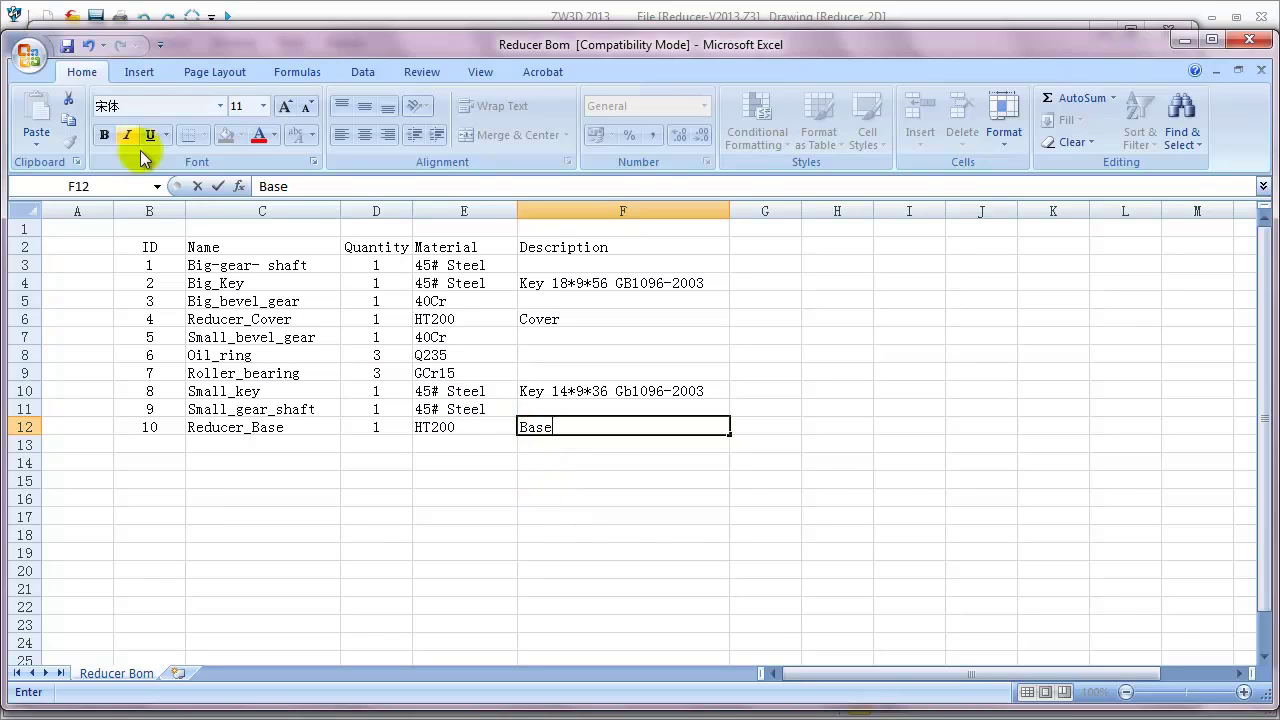
click(67, 47)
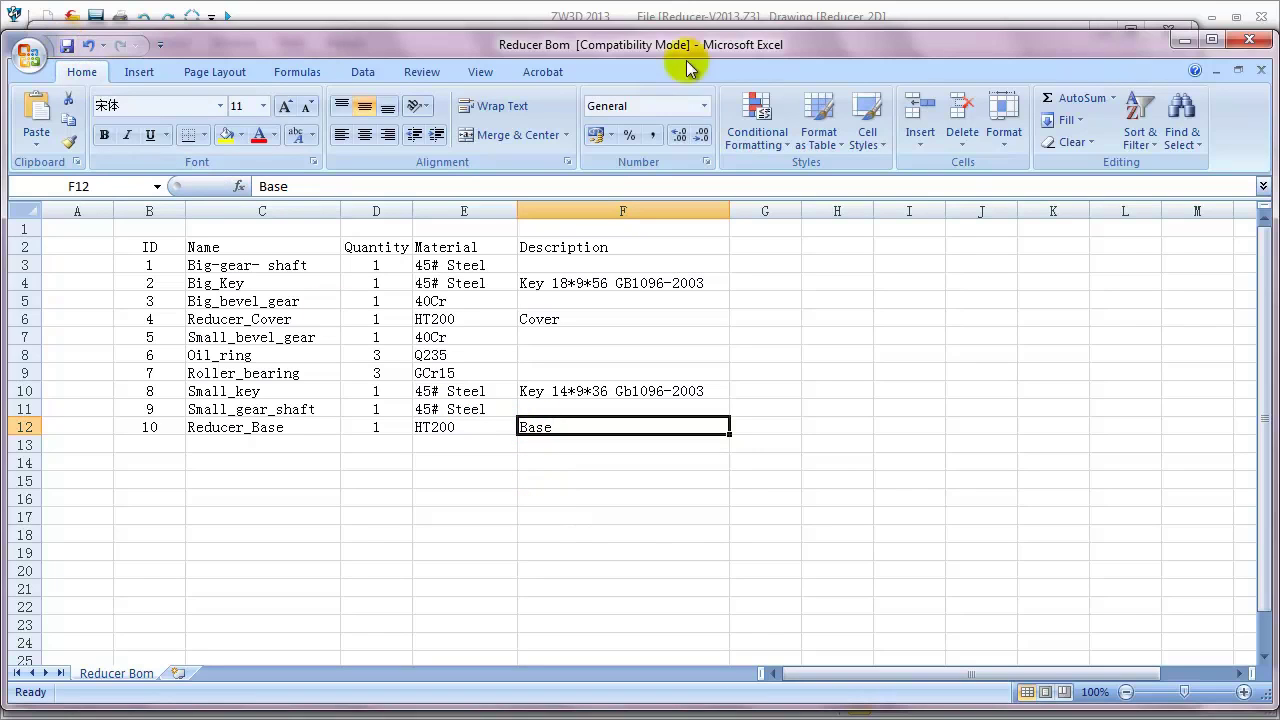
click(1255, 43)
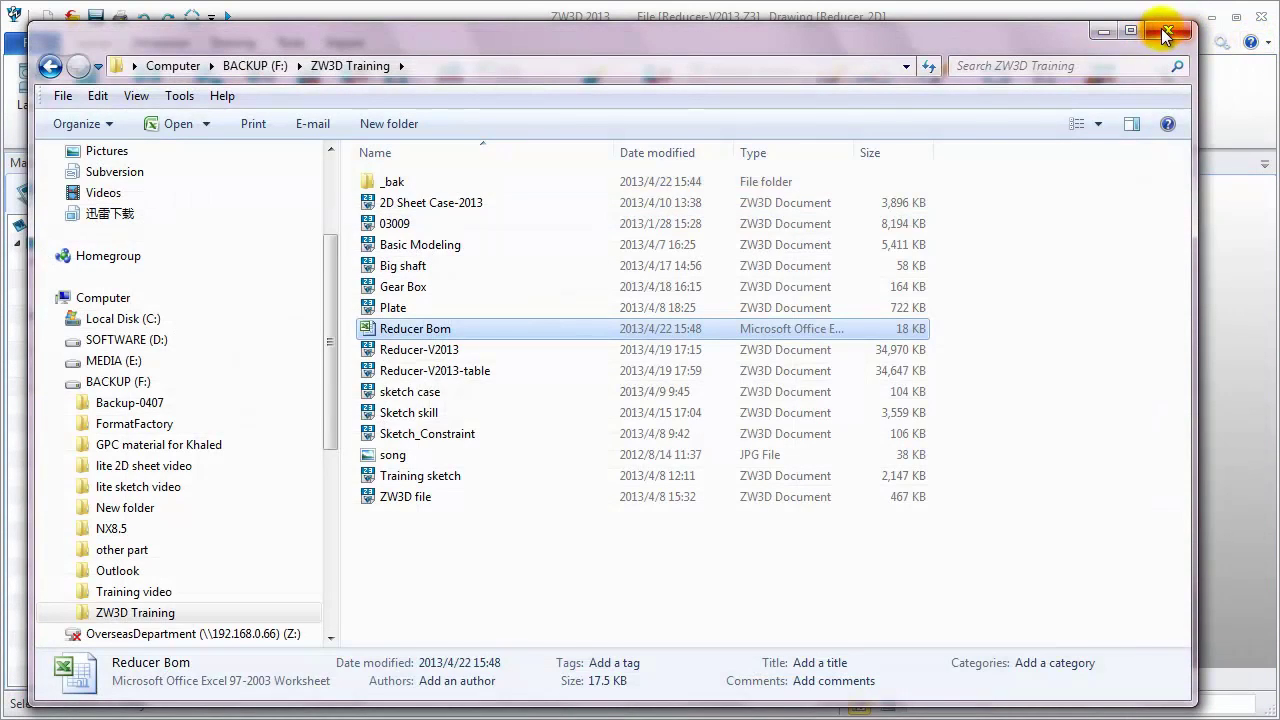
Switch back to the Reducer_2D drawing in ZW3D and add a second sheet
click(1103, 33)
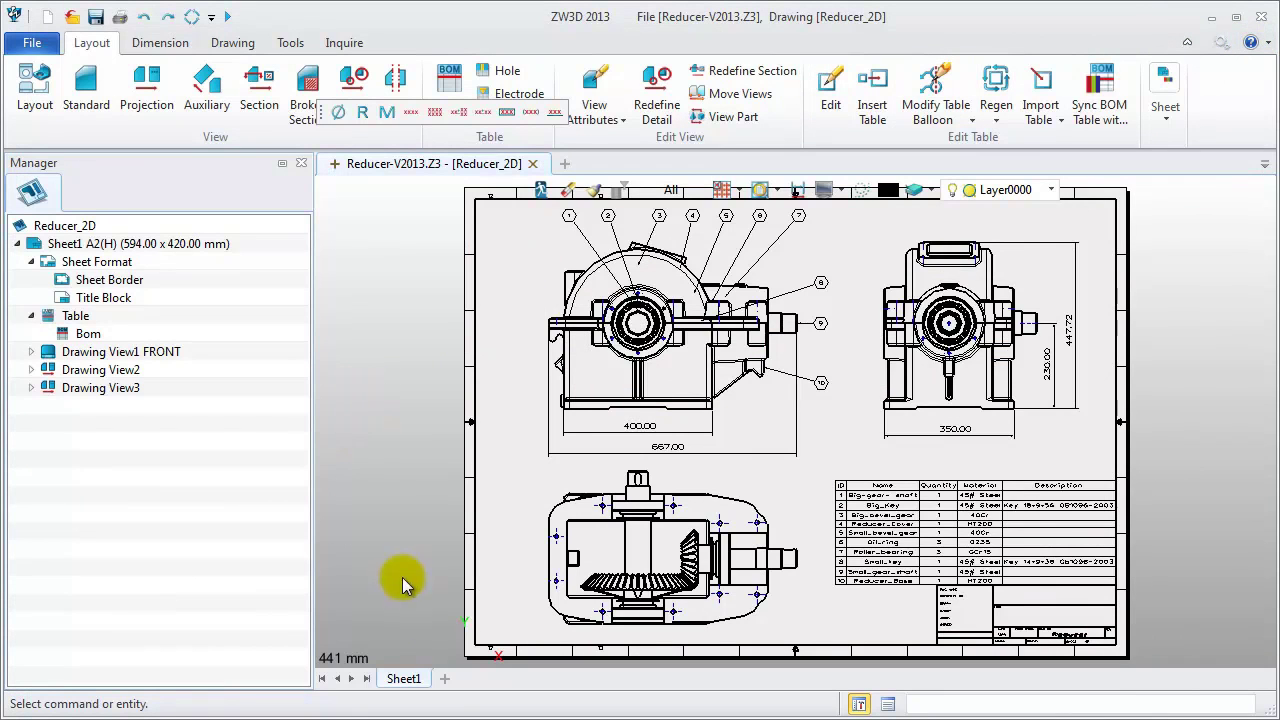
click(446, 680)
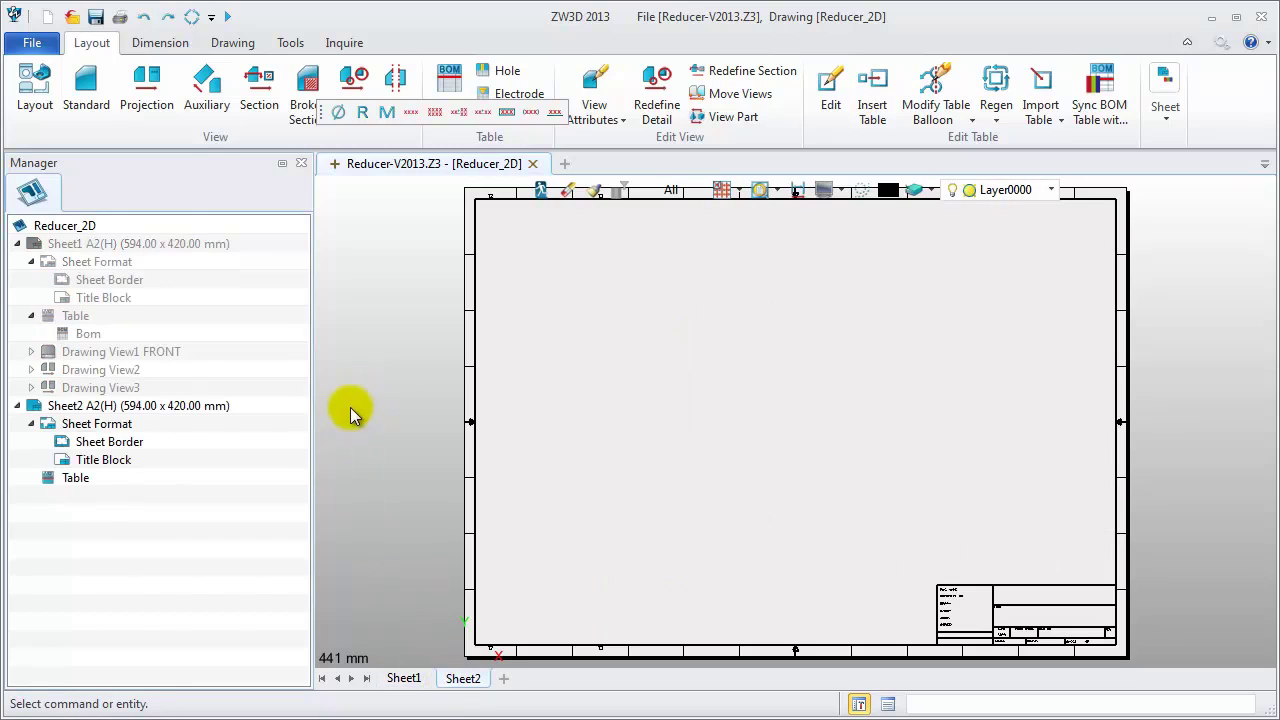
Import the Excel file Reducer Bom from the ZW3D Training folder as a table for Sheet2
right_click(77, 478)
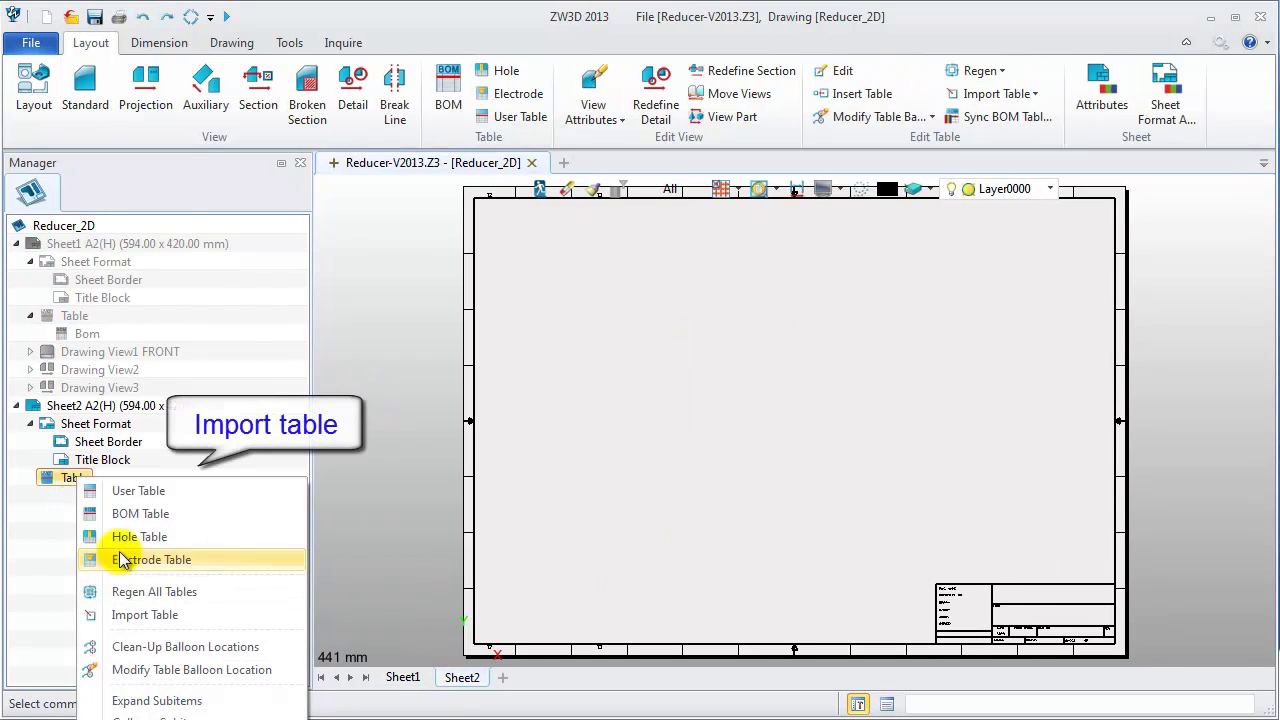
click(141, 614)
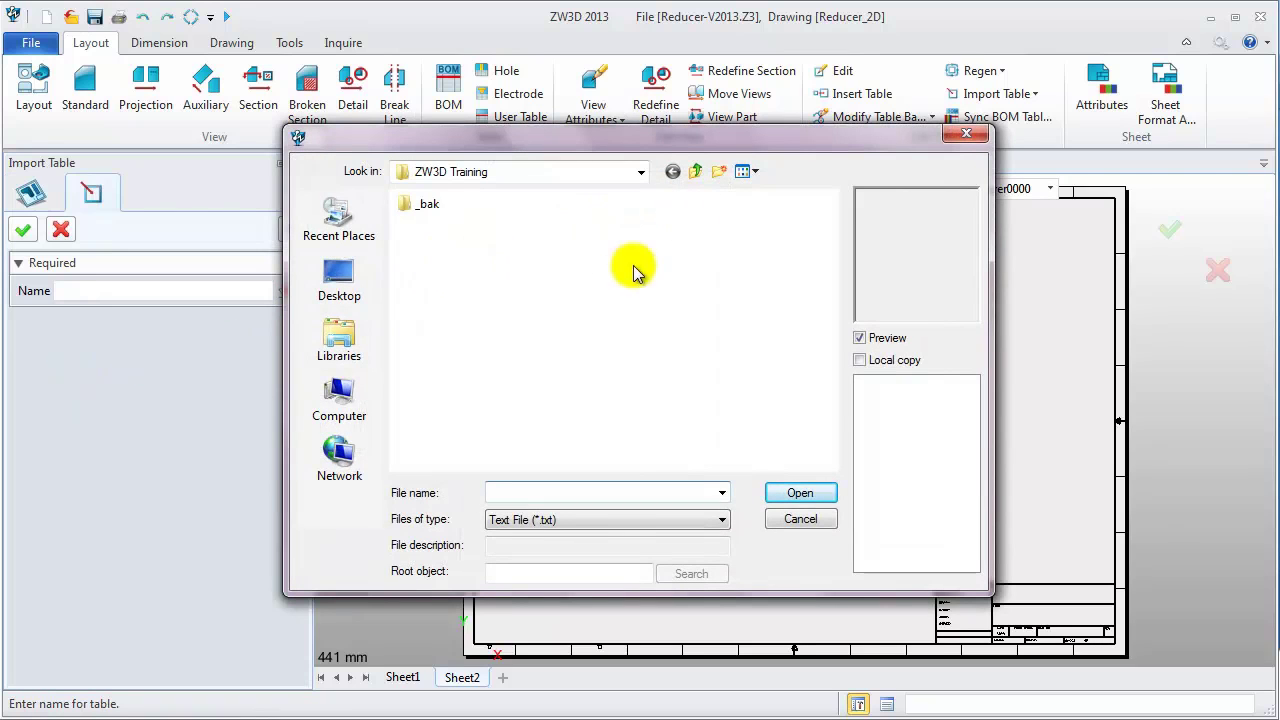
click(620, 520)
click(602, 546)
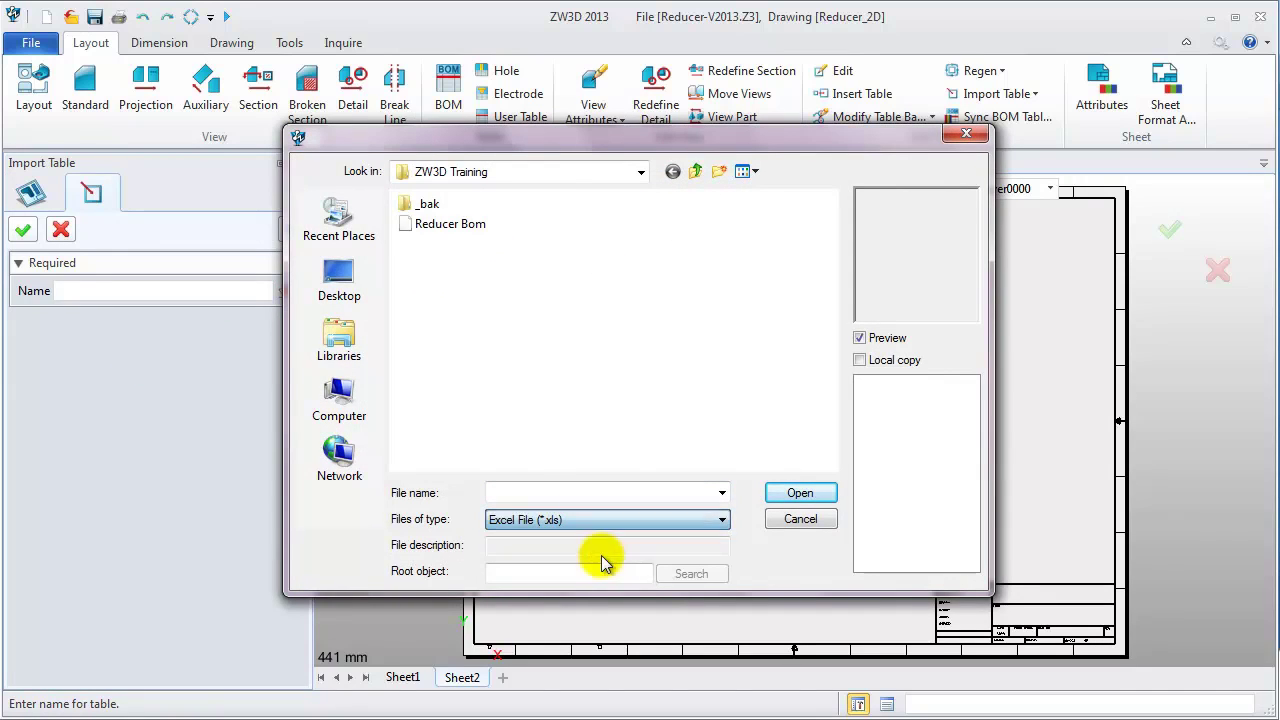
click(464, 225)
double_click(464, 225)
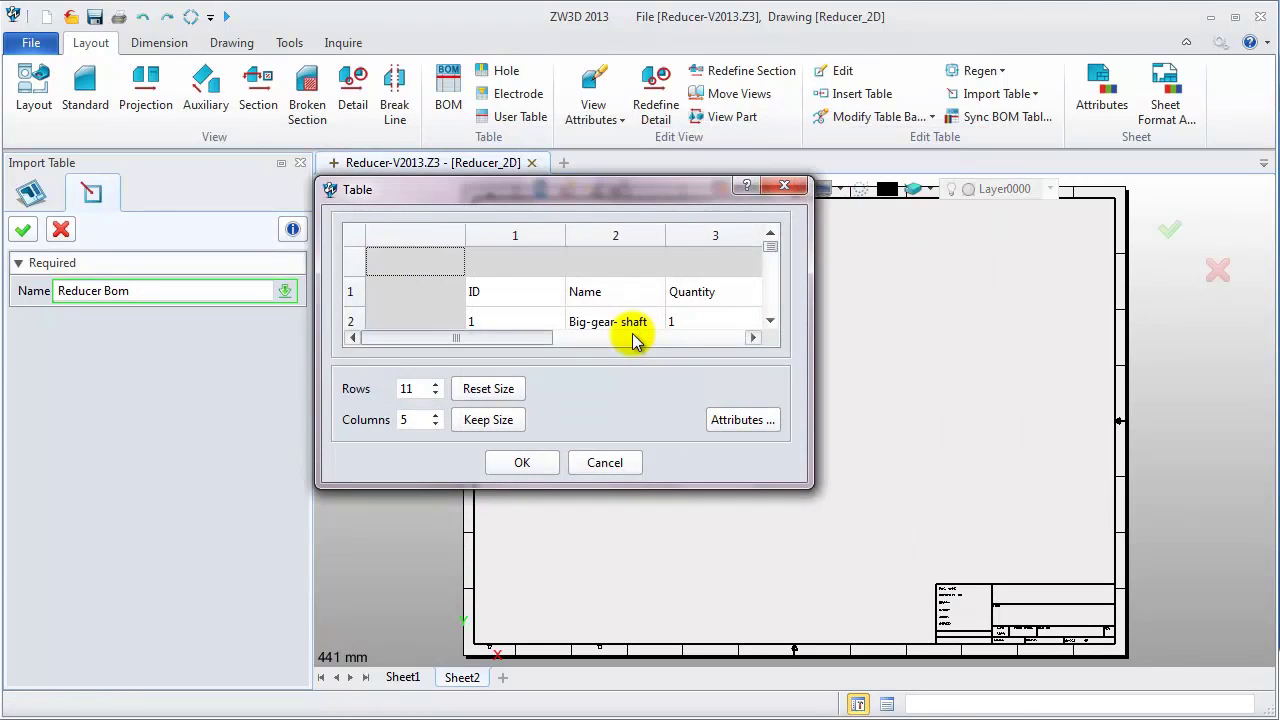
Enlarge the table preview to show all rows and columns and accept the imported table
drag(806, 486, 1160, 652)
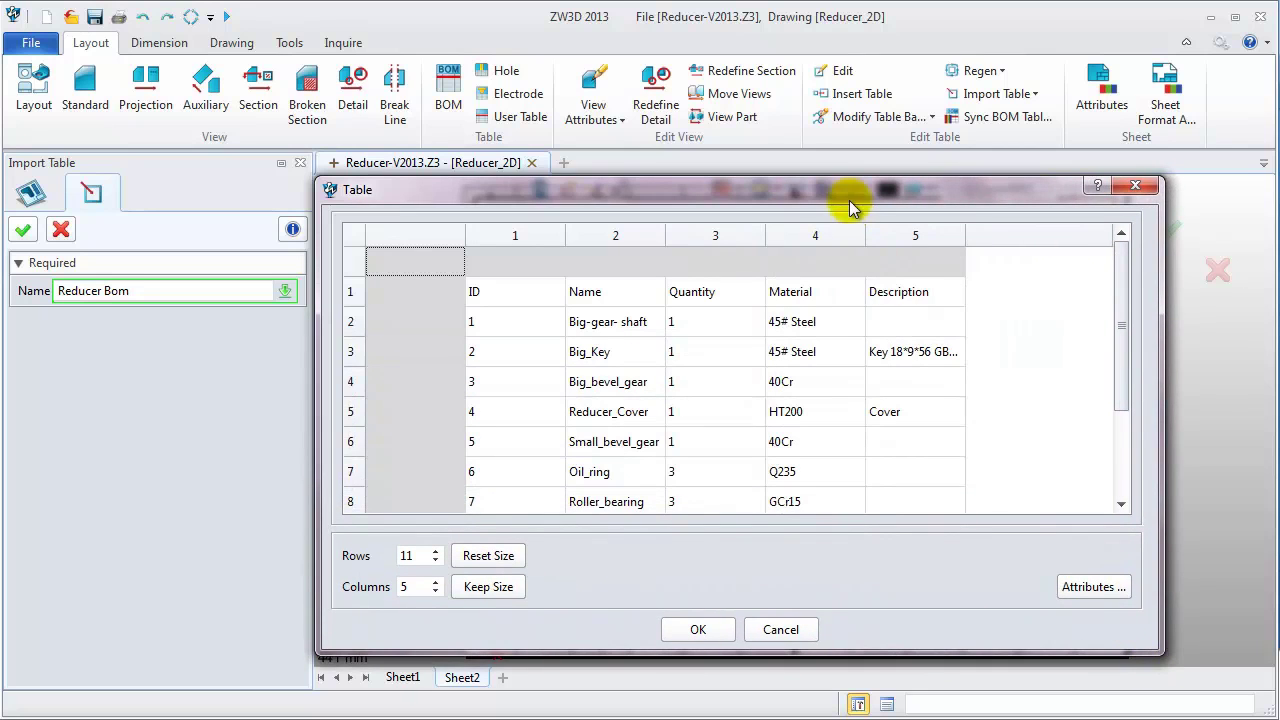
drag(843, 188, 710, 86)
drag(1016, 549, 1238, 670)
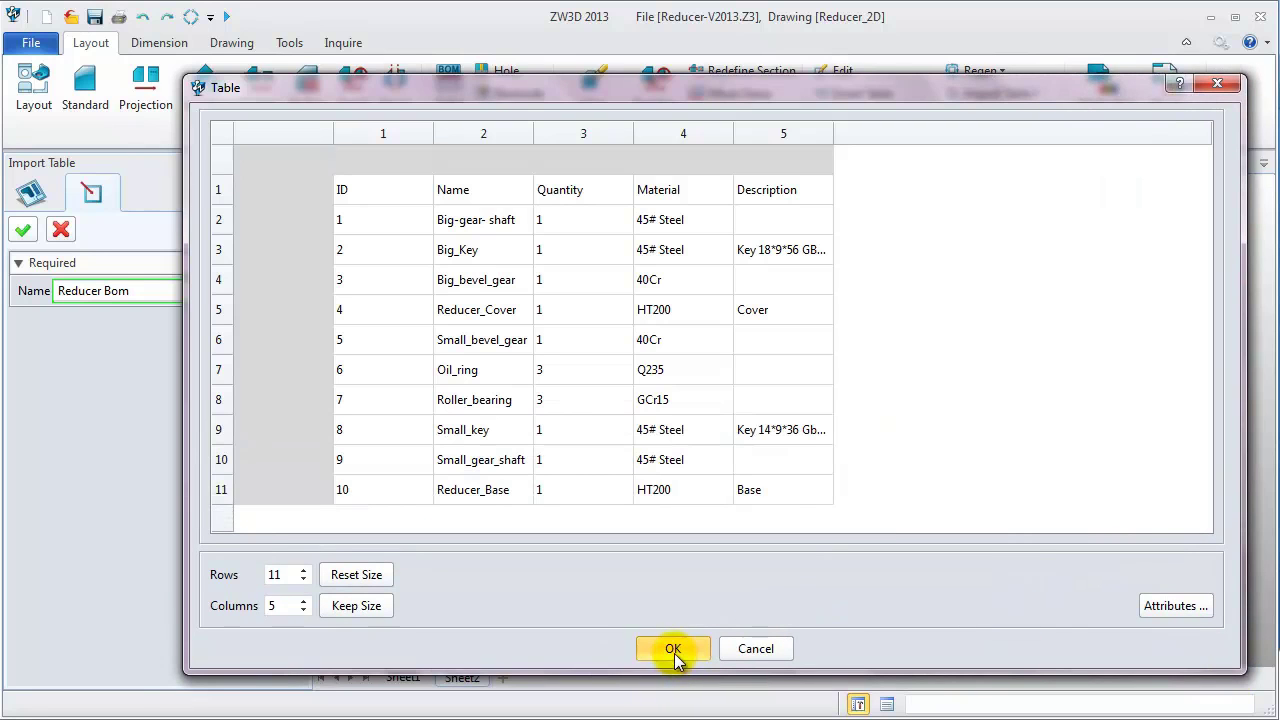
click(673, 652)
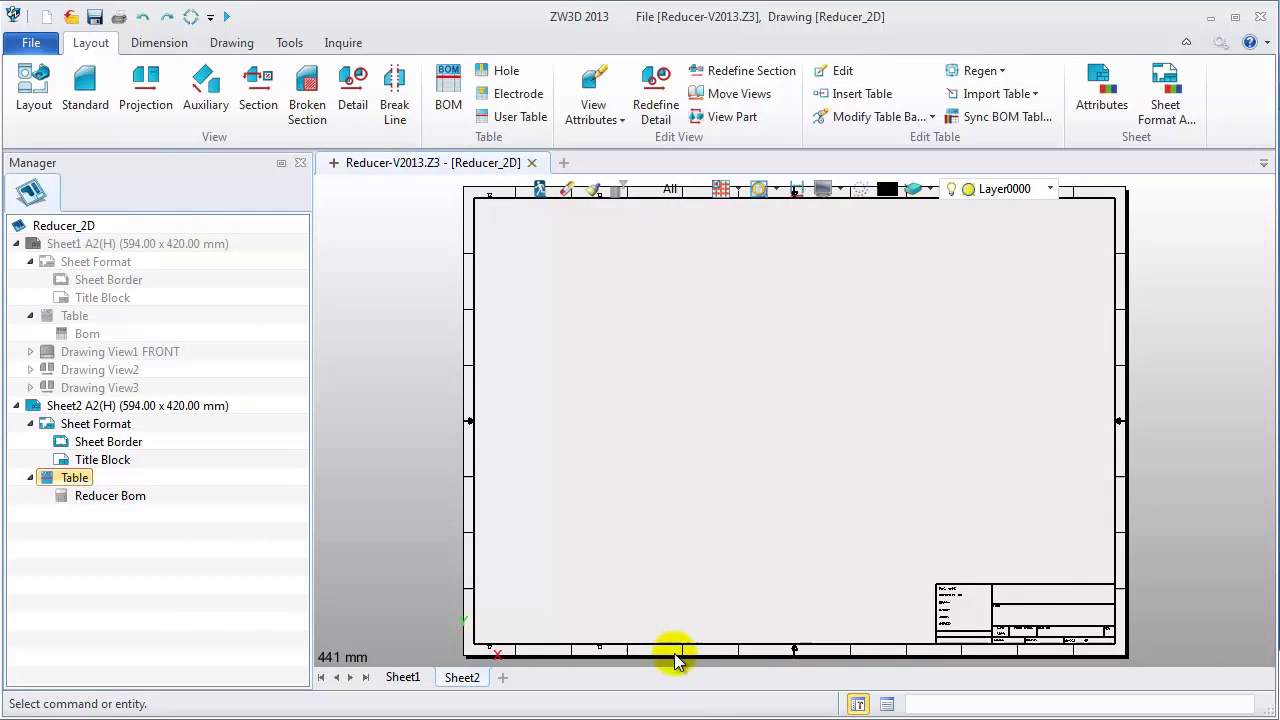
Insert the Reducer Bom table on Sheet2 with its top-left origin at point 45,140 and check its contents up close
right_click(110, 496)
click(182, 209)
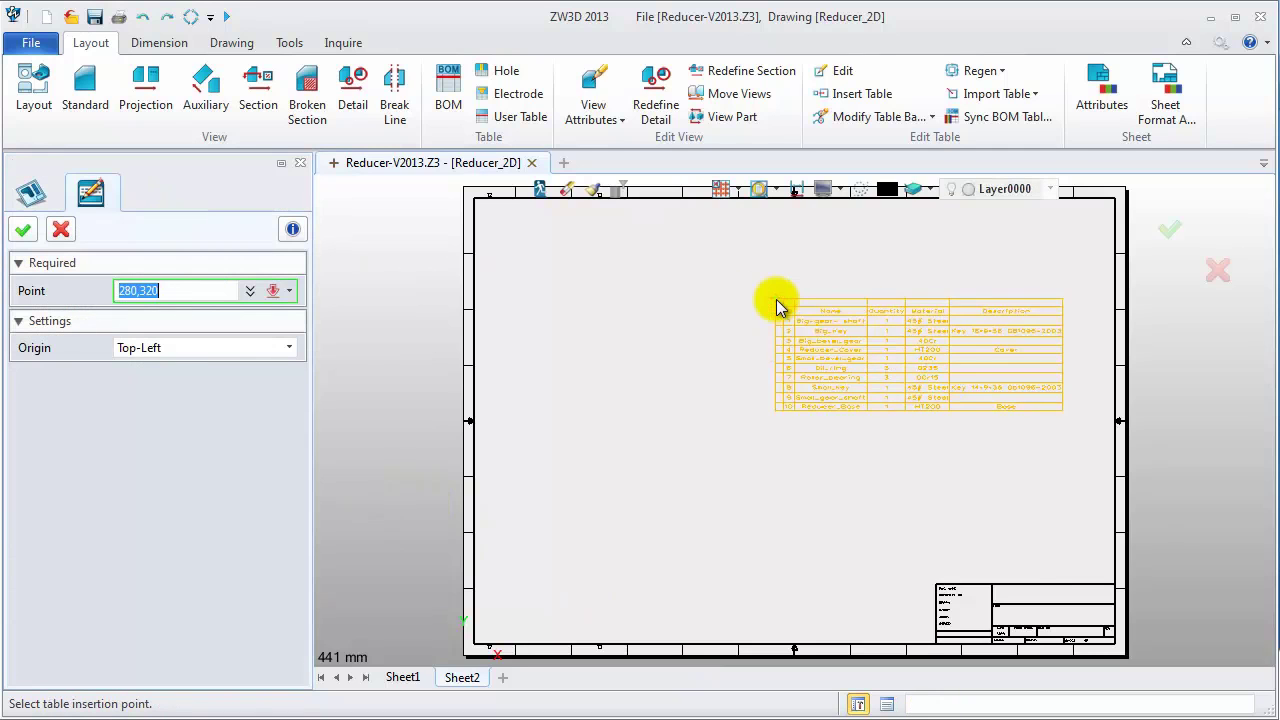
click(512, 507)
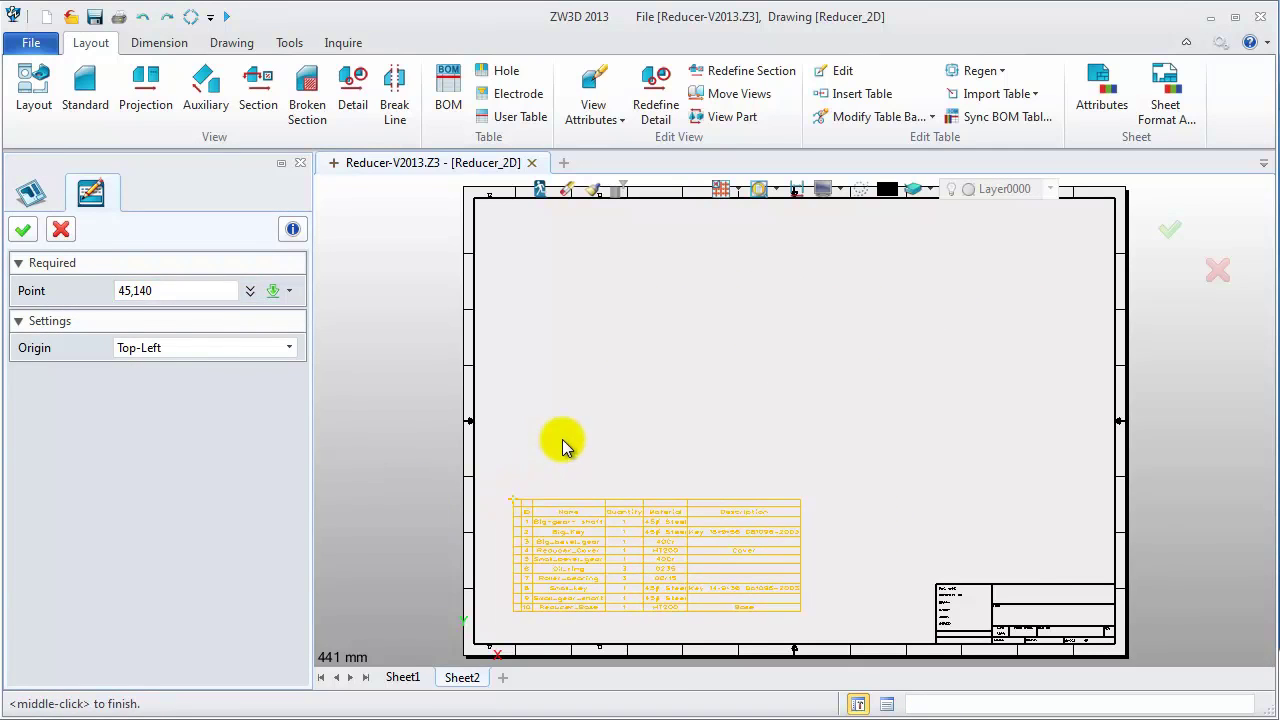
middle_click(562, 439)
scroll(640, 625, up, 2)
scroll(672, 640, up, 2)
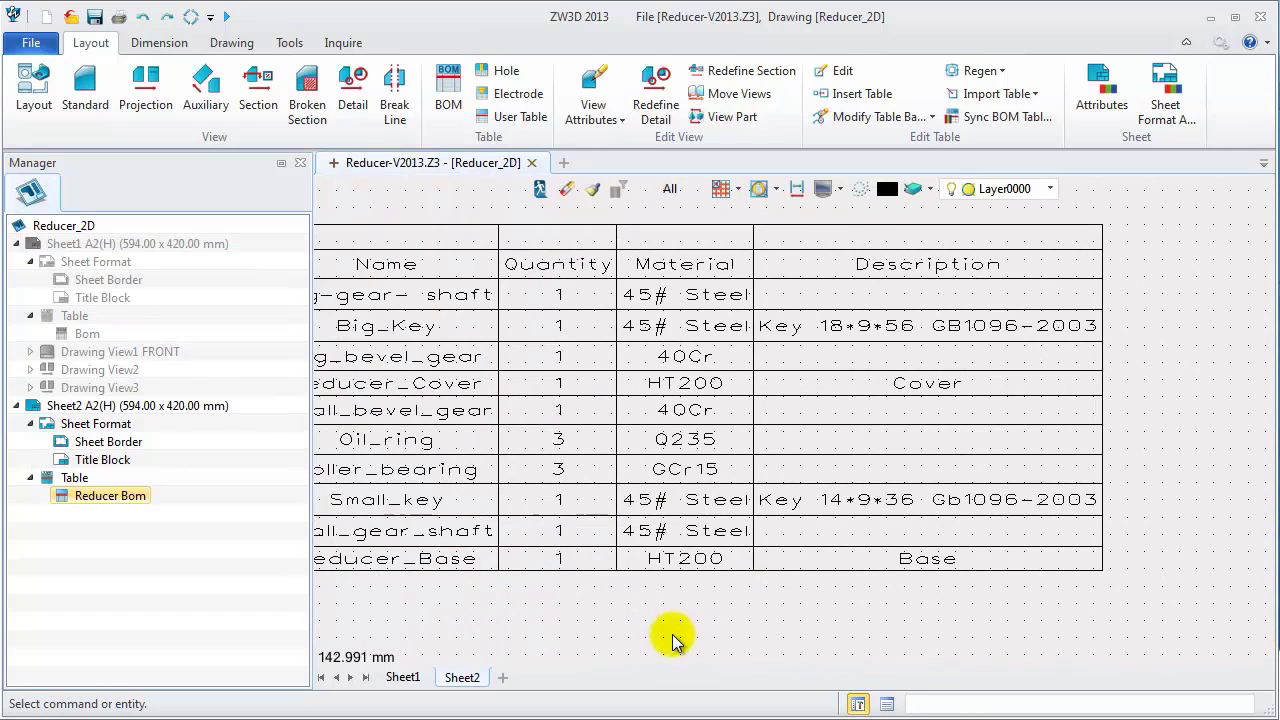
scroll(718, 642, down, 2)
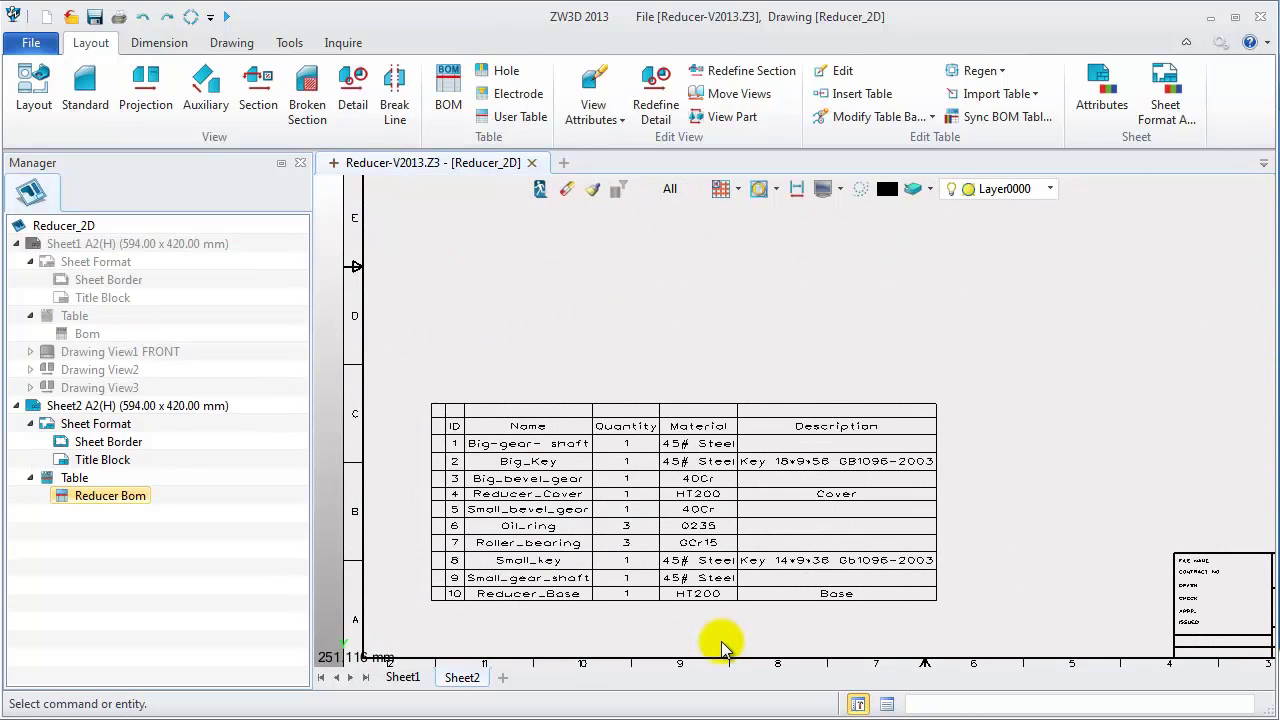
Return to Sheet1 and open its sheet name for editing
click(403, 678)
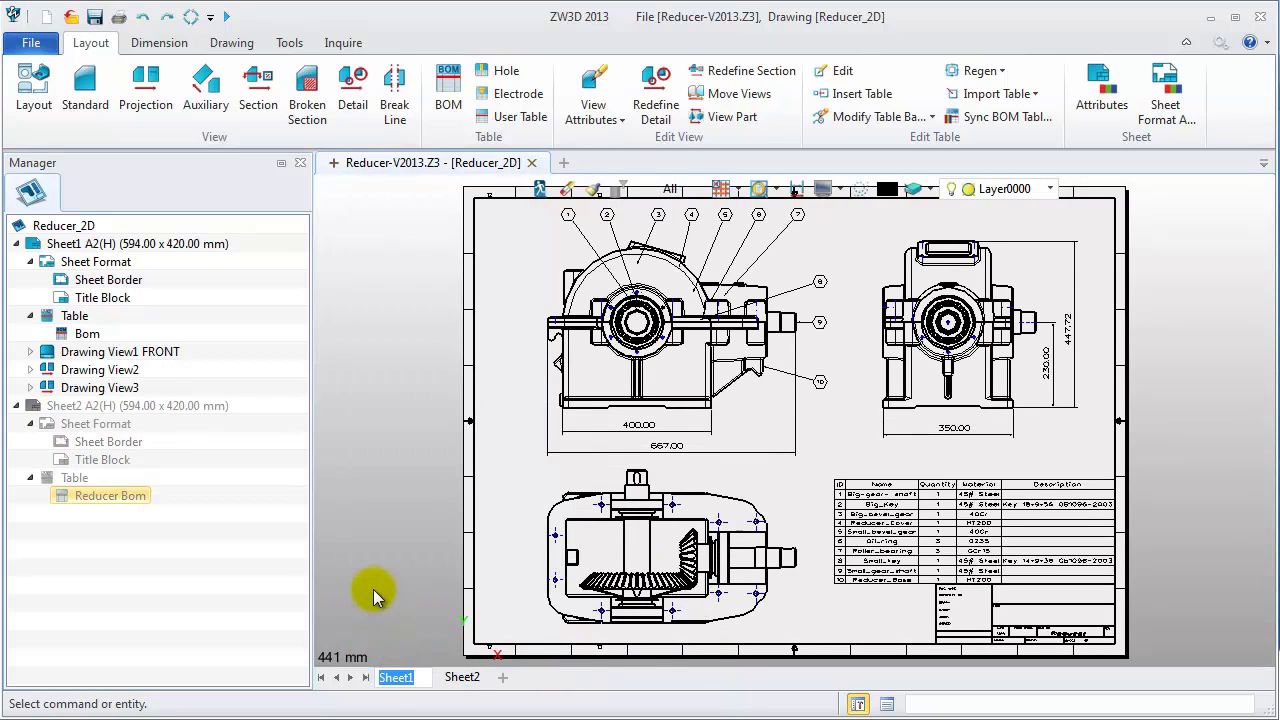